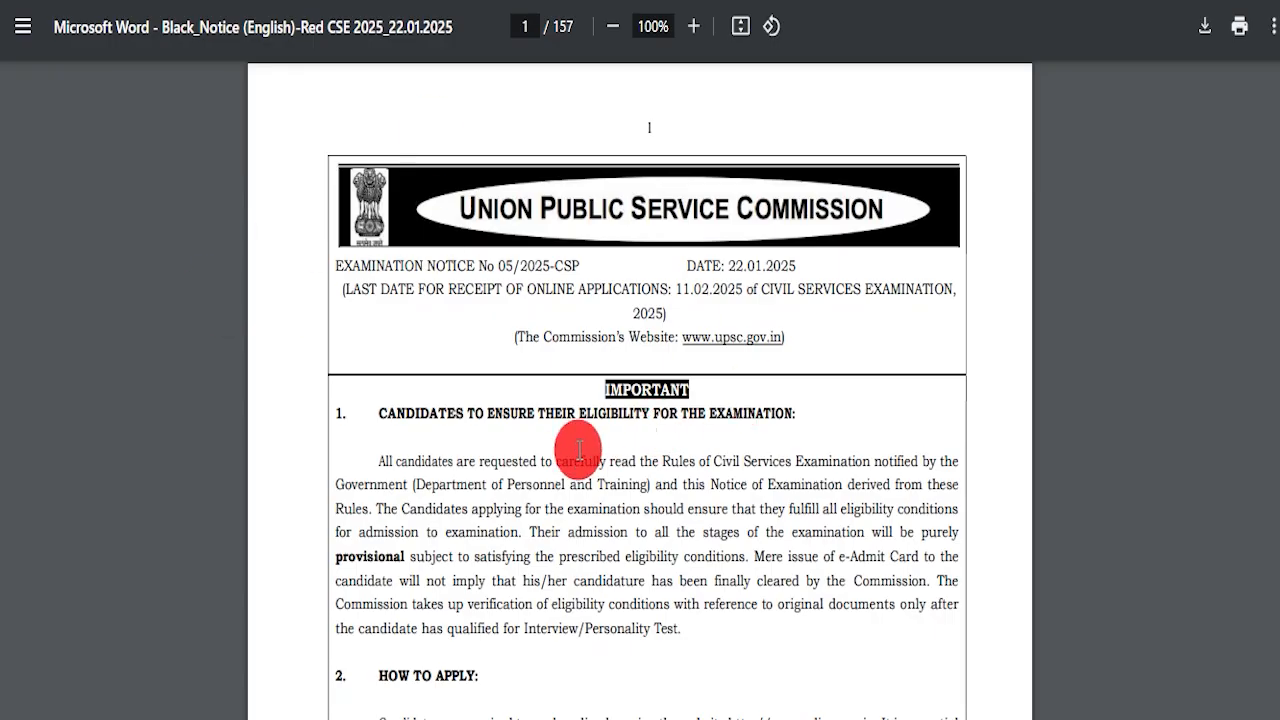
Scroll through the CSE 2025 notice PDF and the UPSC homepage
scroll(579, 449, "down", 15)
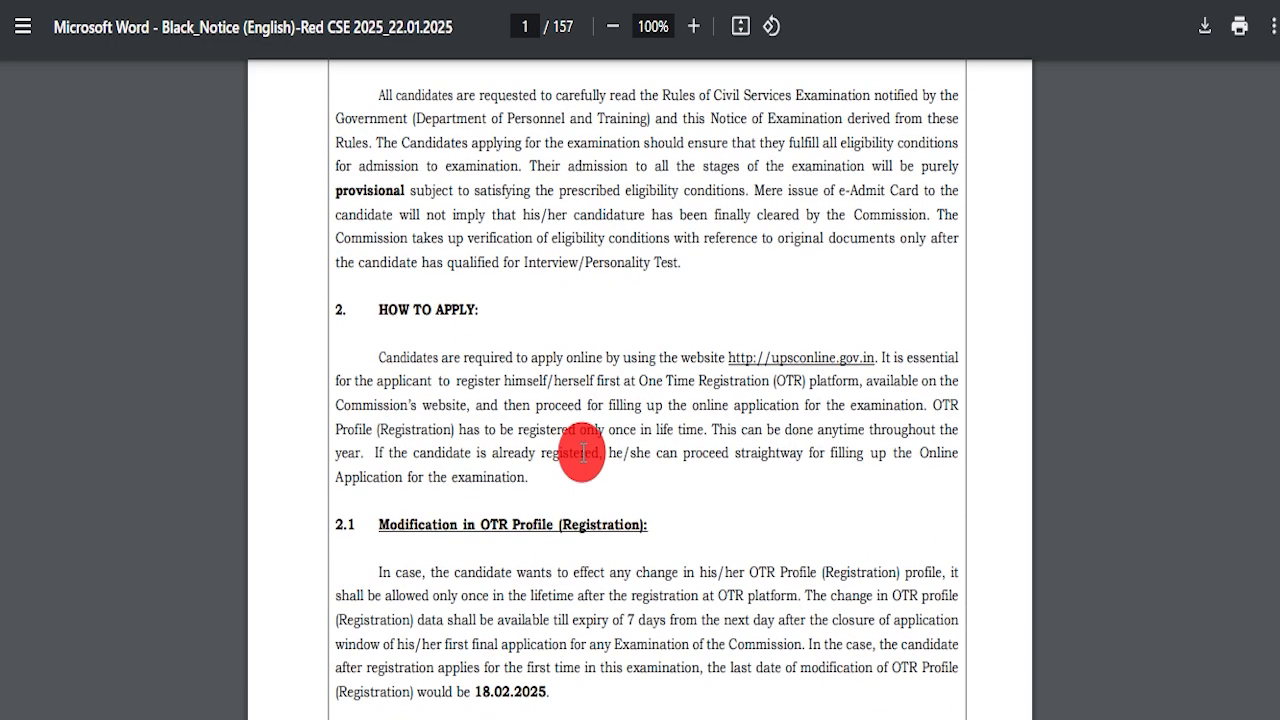
scroll(612, 445, "down", 20)
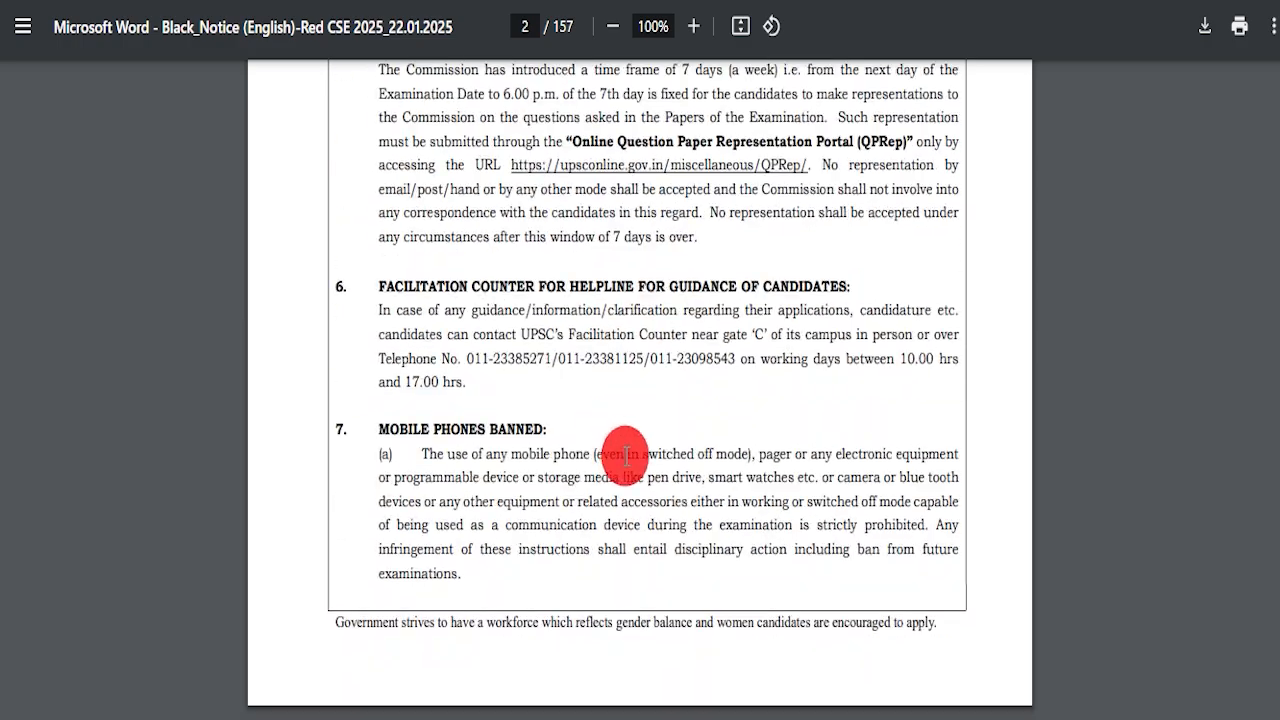
scroll(1205, 229, "down", 20)
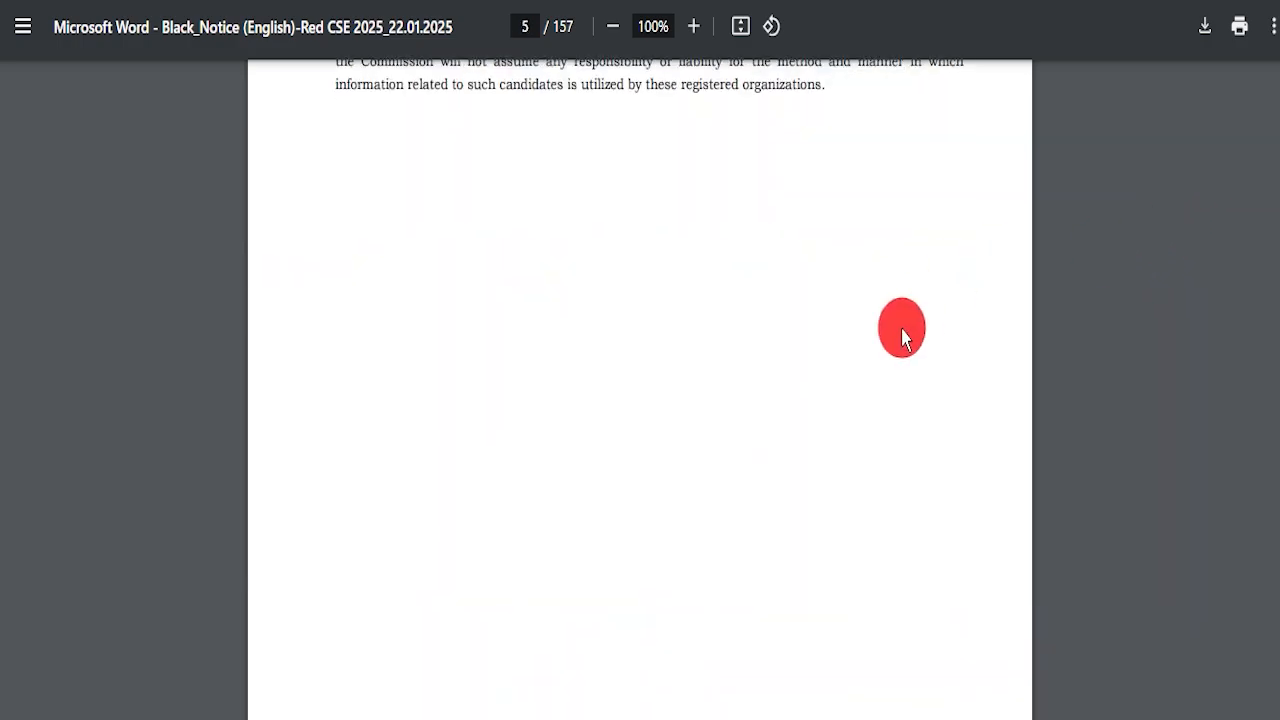
scroll(1232, 116, "down", 6)
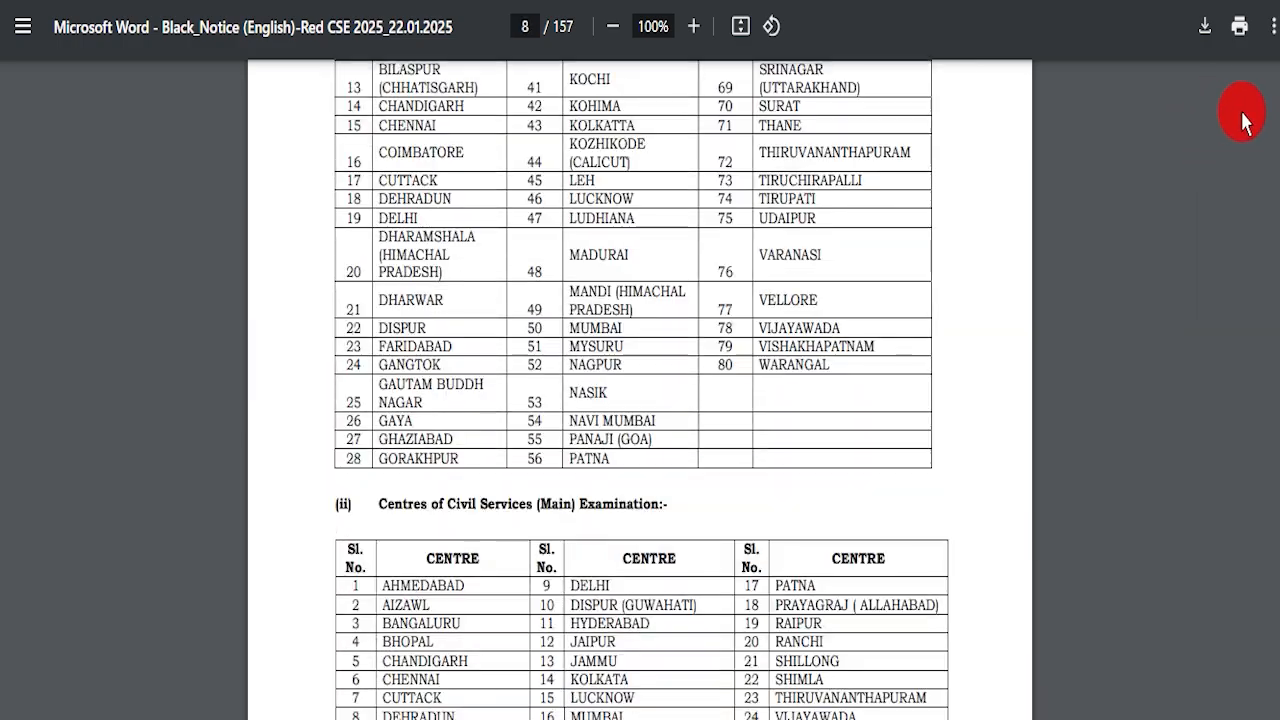
left_click_drag(1275, 102, 1276, 64)
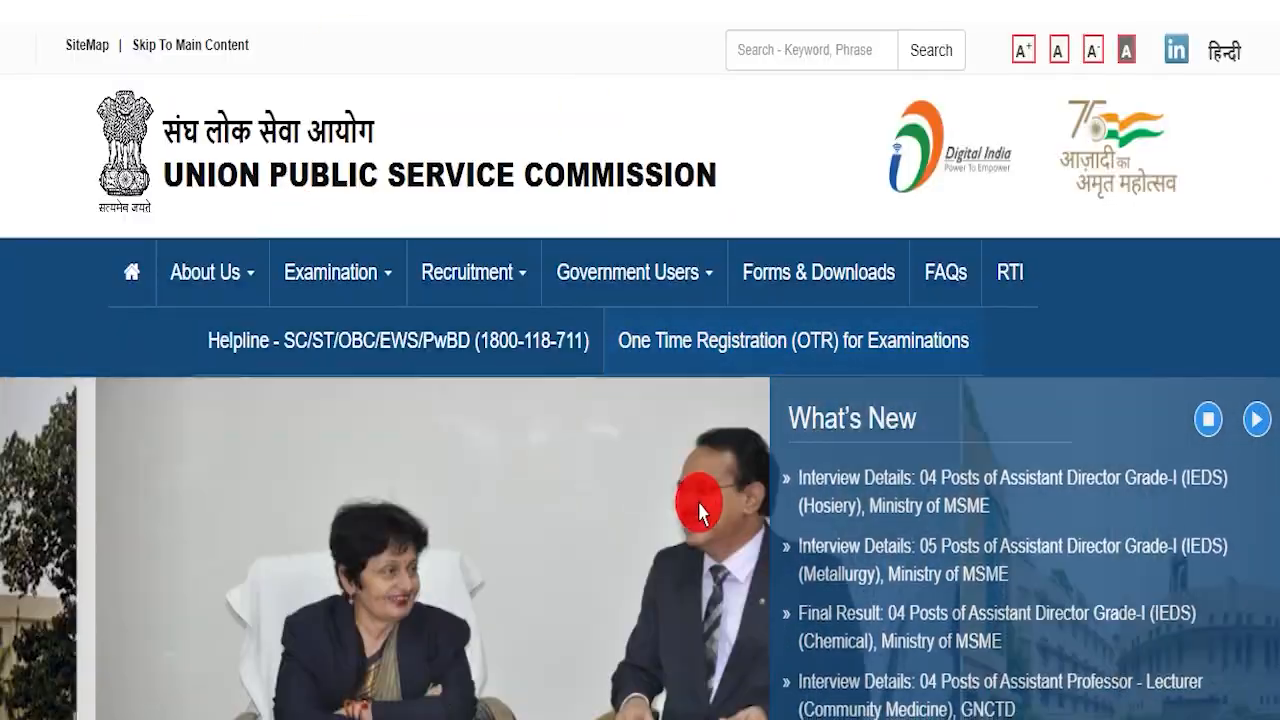
Highlight the 'UPSC IAS / IFS Form Fill Up 2025' title on the job site page listing 1129 vacancies
scroll(699, 508, "down", 15)
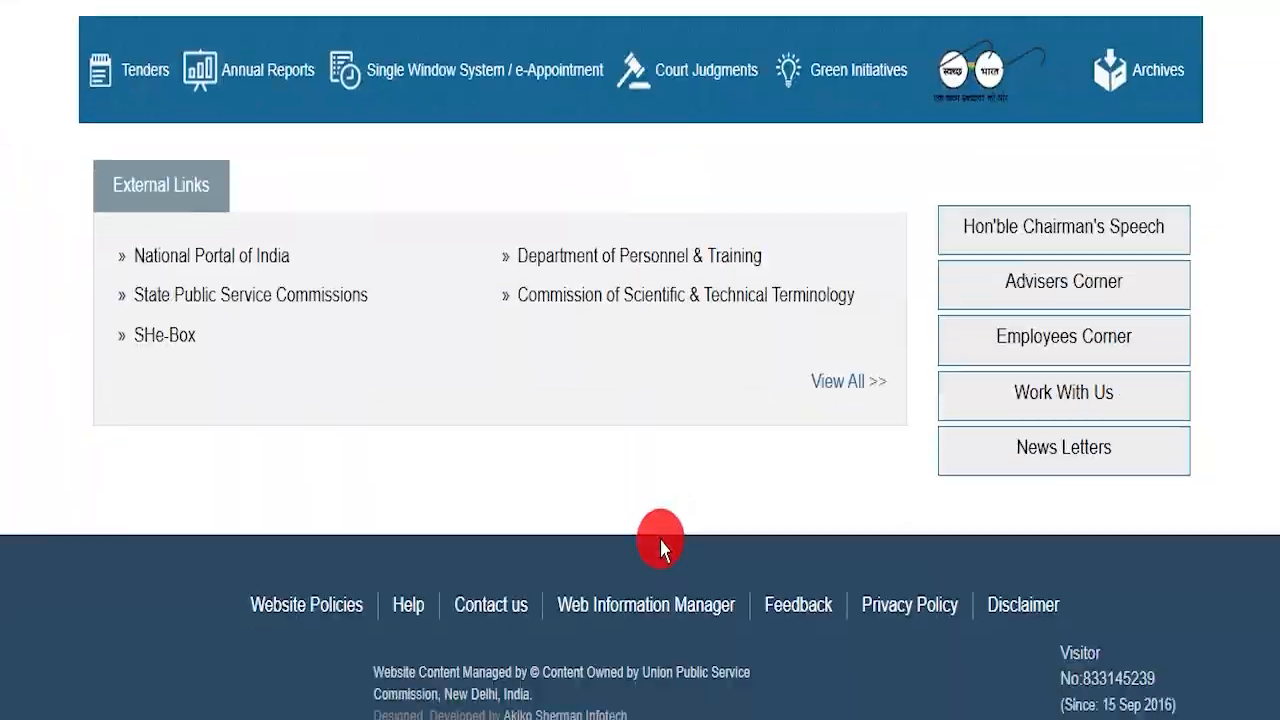
scroll(649, 523, "up", 20)
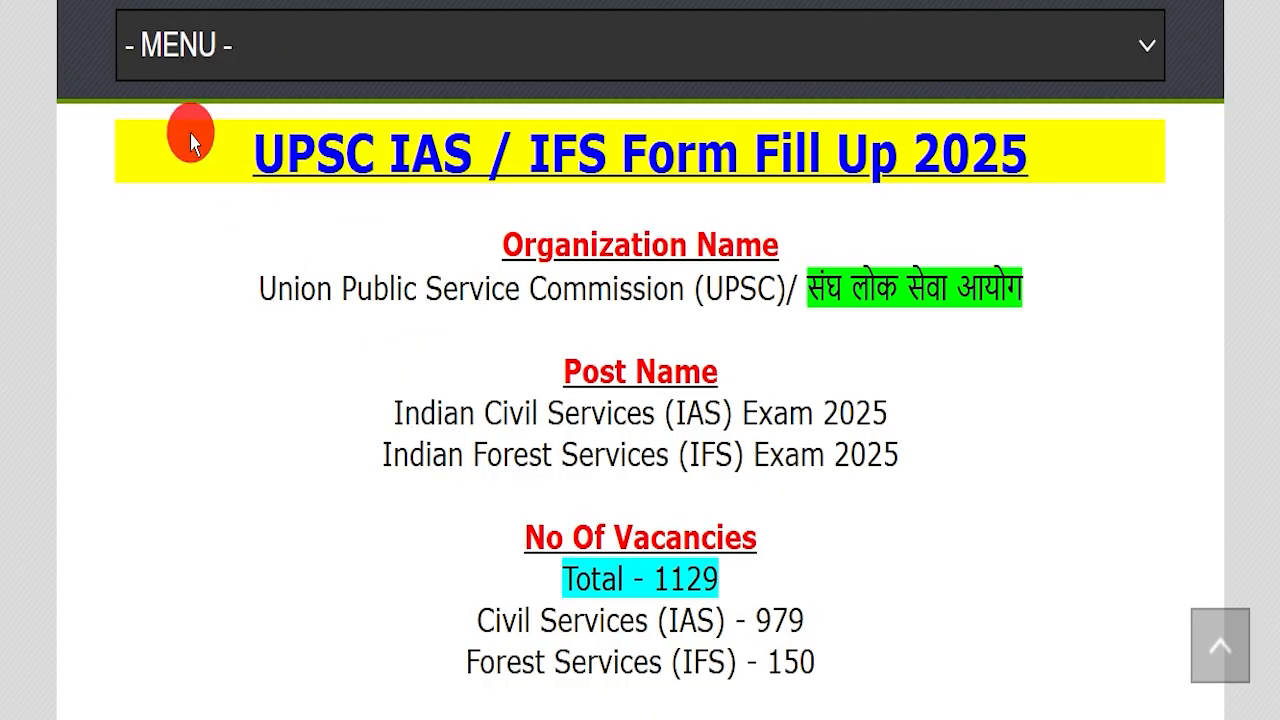
left_click_drag(190, 143, 1074, 149)
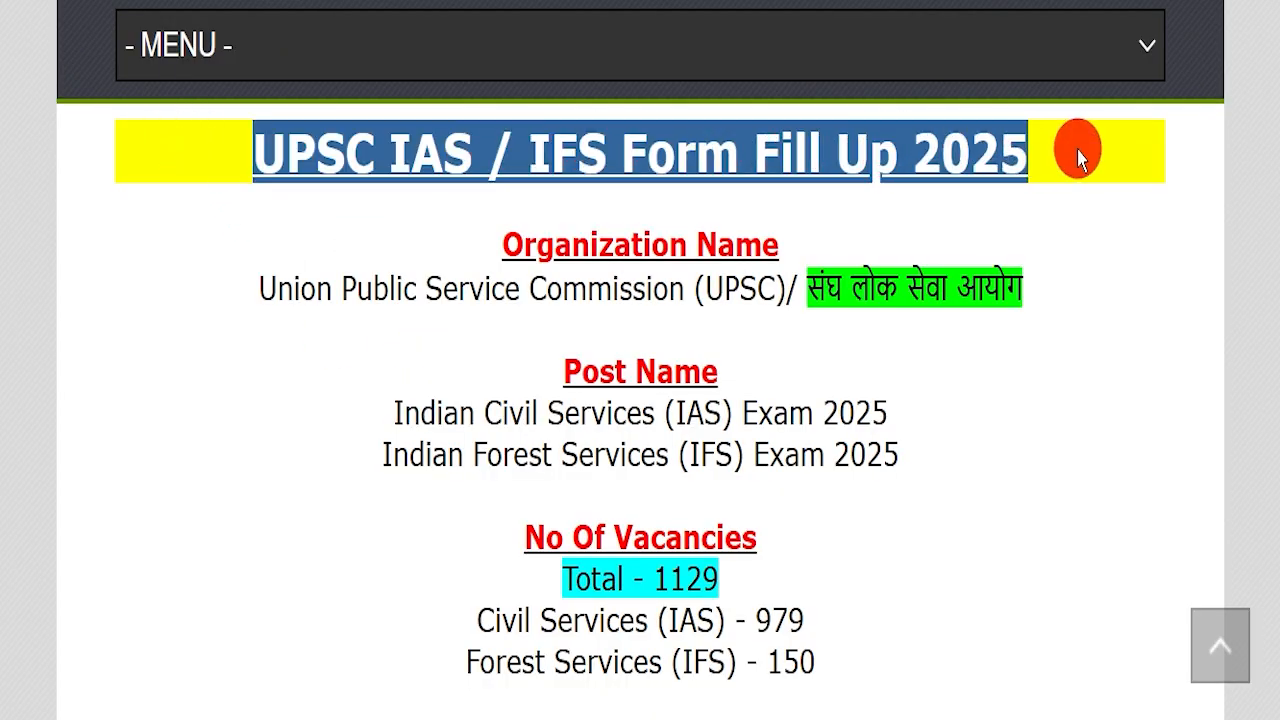
left_click(988, 280)
scroll(551, 325, "up", 10)
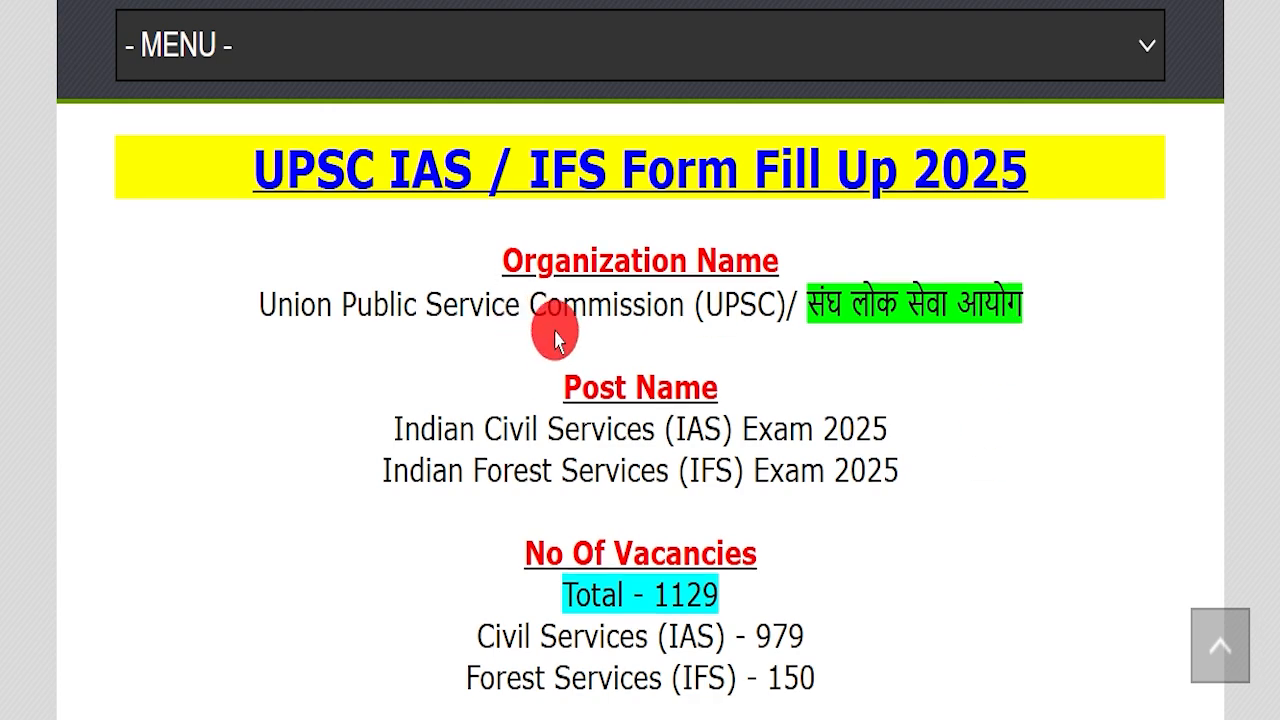
scroll(574, 398, "up", 3)
scroll(574, 398, "down", 8)
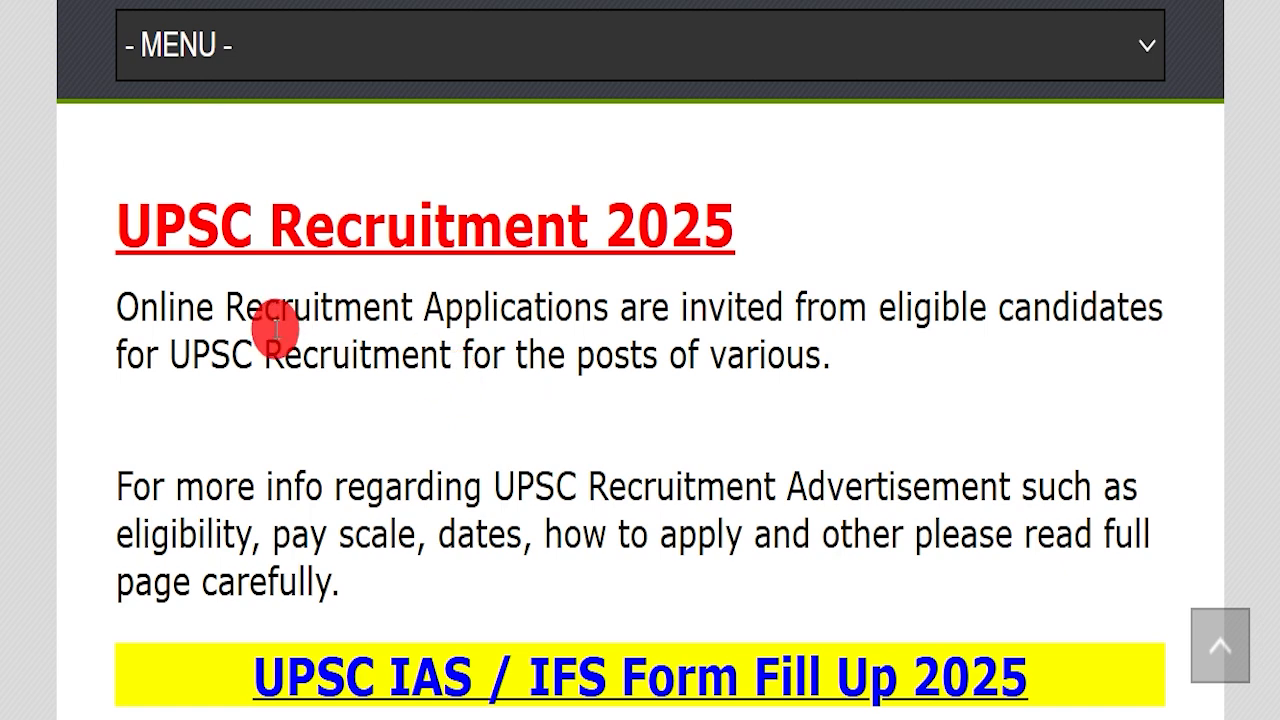
scroll(375, 372, "down", 5)
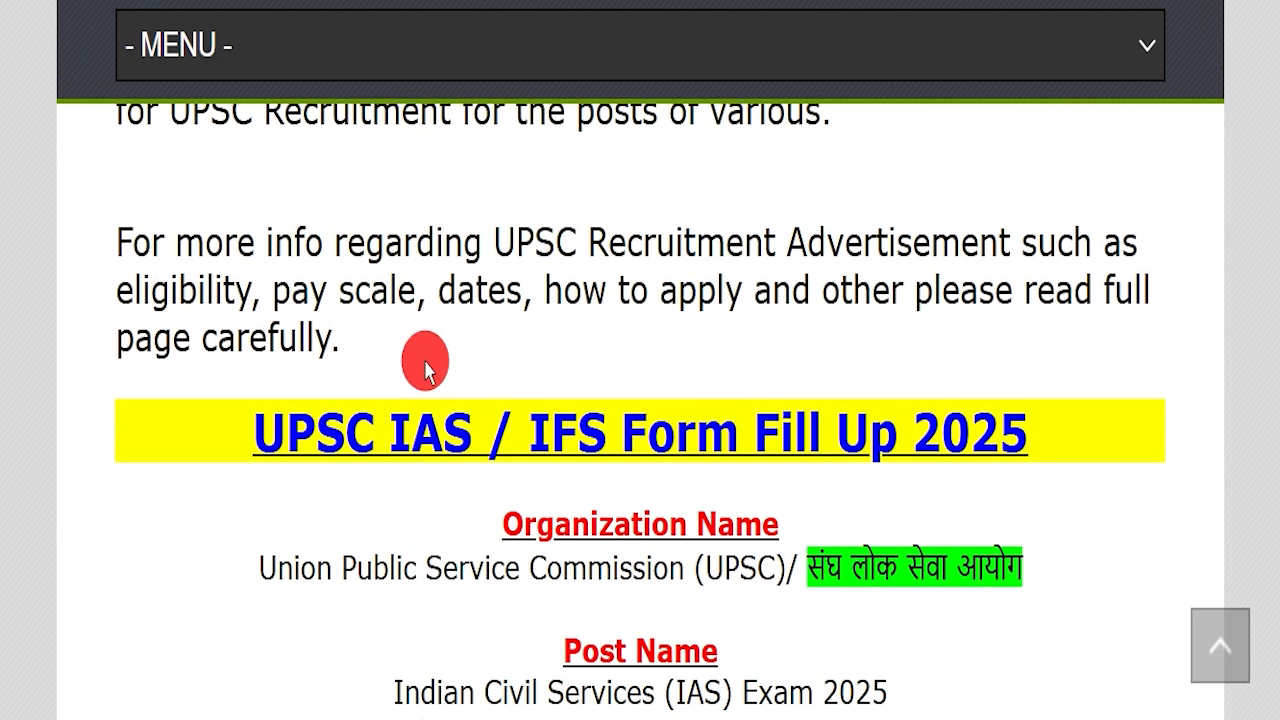
left_click_drag(307, 228, 1066, 206)
left_click(1070, 283)
left_click_drag(245, 322, 1012, 317)
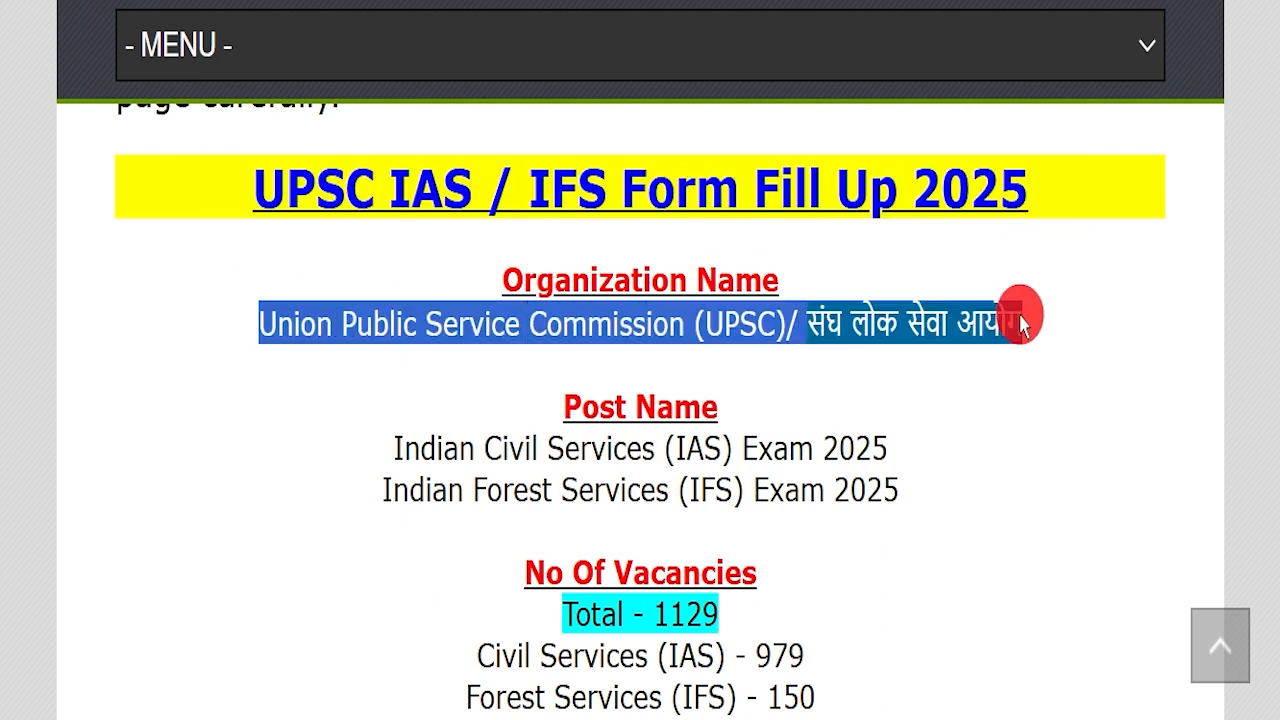
left_click(1000, 360)
left_click_drag(478, 256, 1060, 312)
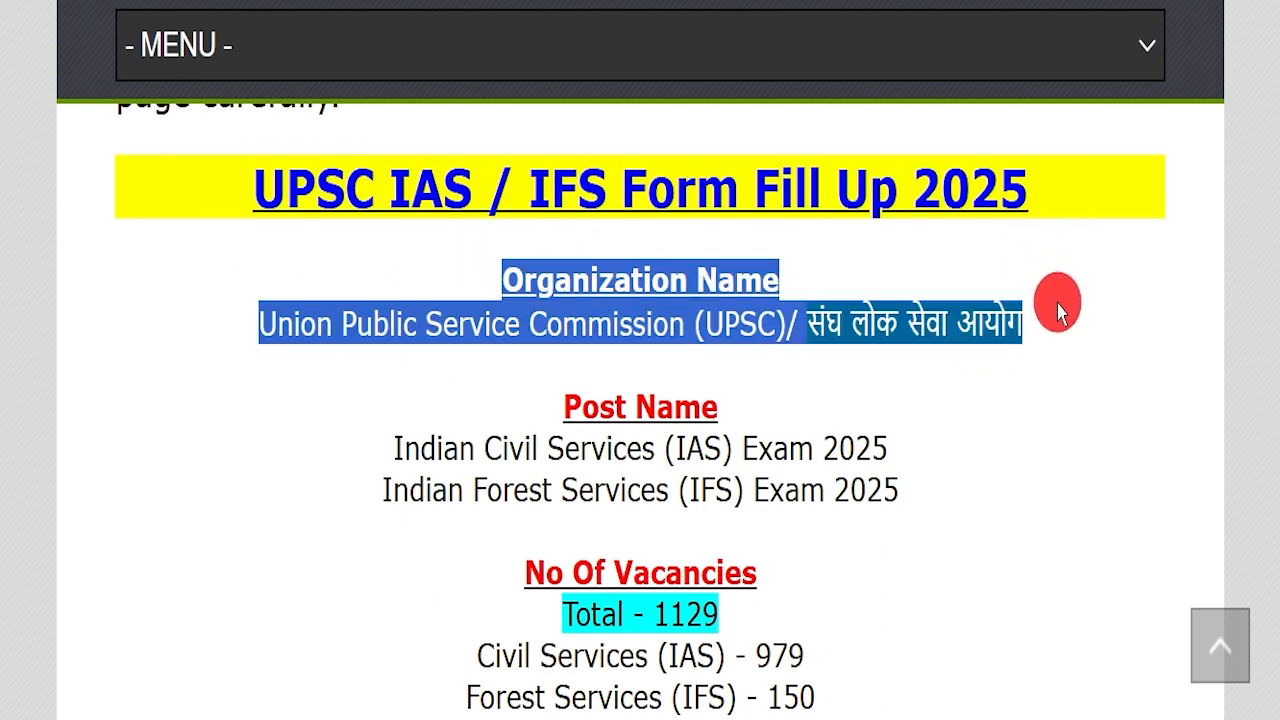
left_click(1038, 345)
left_click_drag(385, 445, 1040, 445)
left_click_drag(421, 458, 533, 407)
left_click_drag(535, 612, 572, 370)
scroll(846, 500, "down", 3)
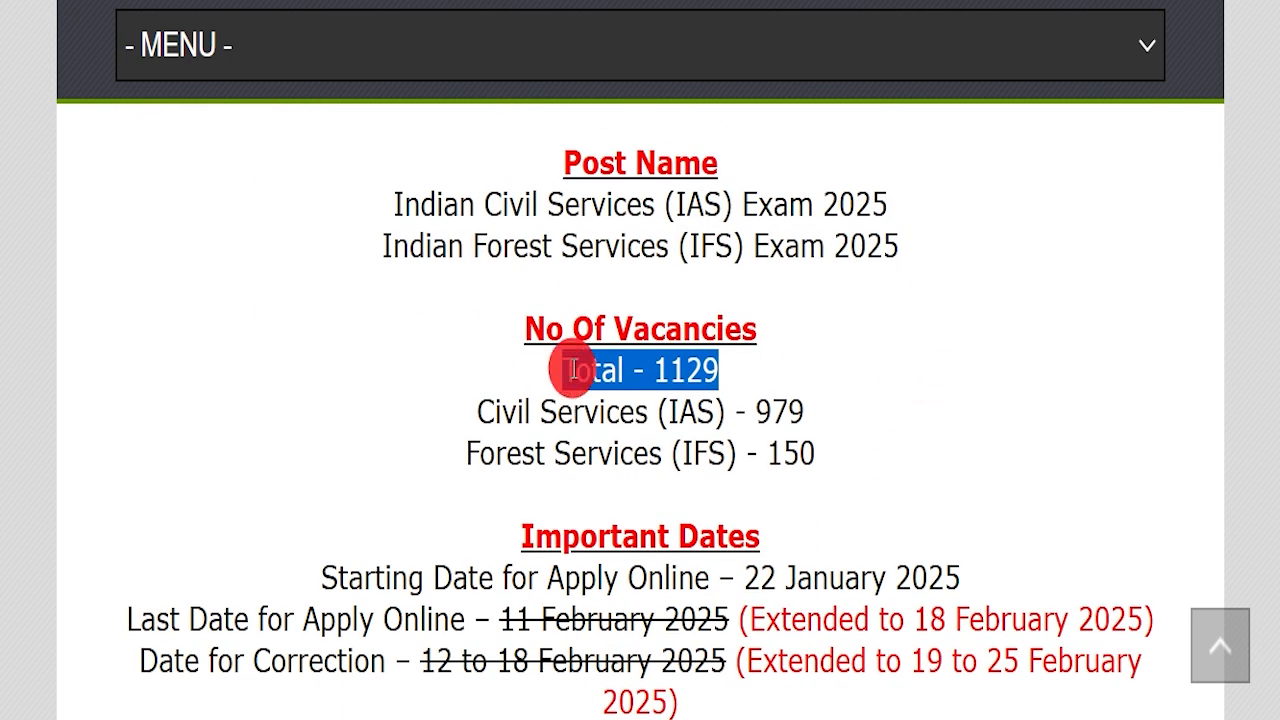
left_click_drag(398, 400, 858, 448)
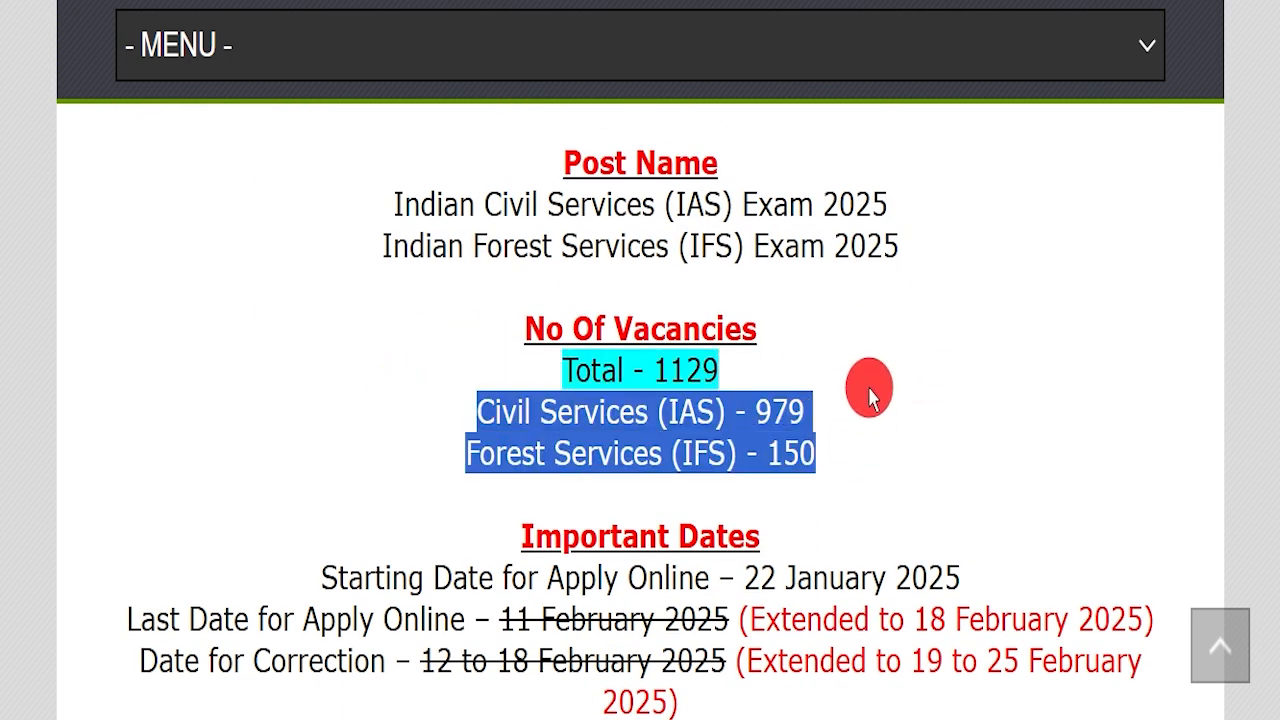
left_click(688, 458)
scroll(730, 440, "down", 2)
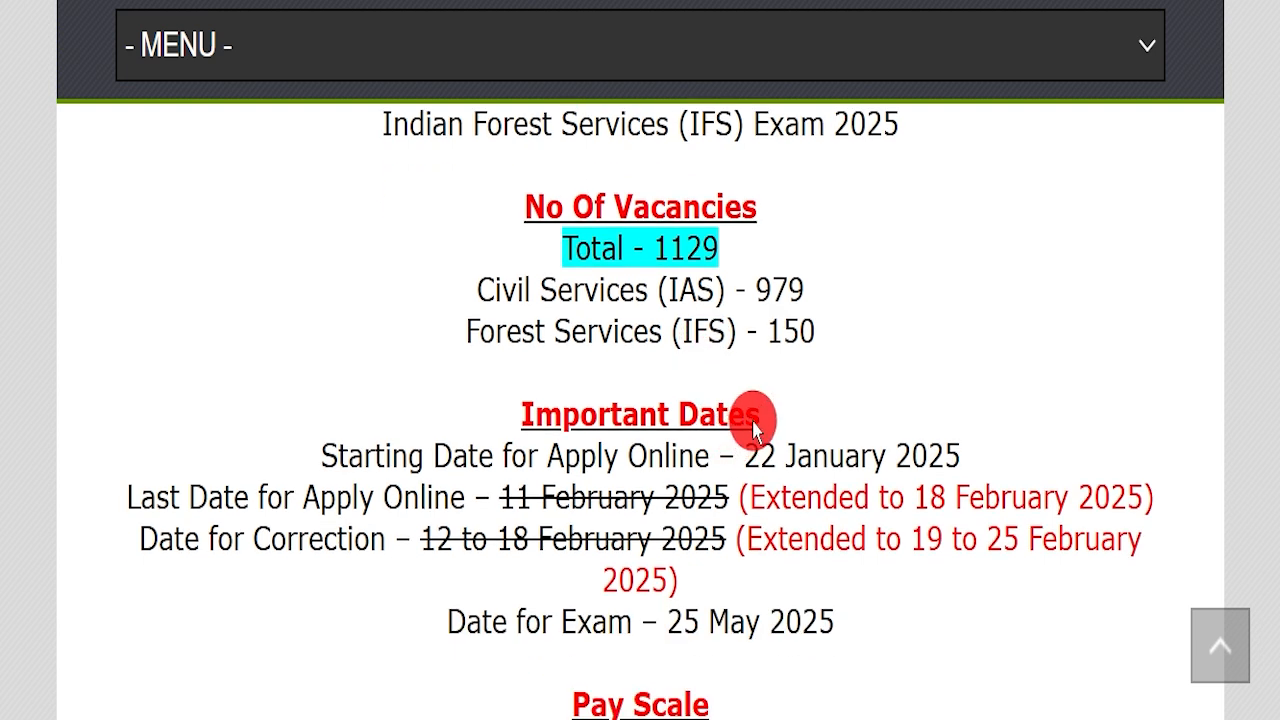
left_click_drag(910, 490, 1117, 497)
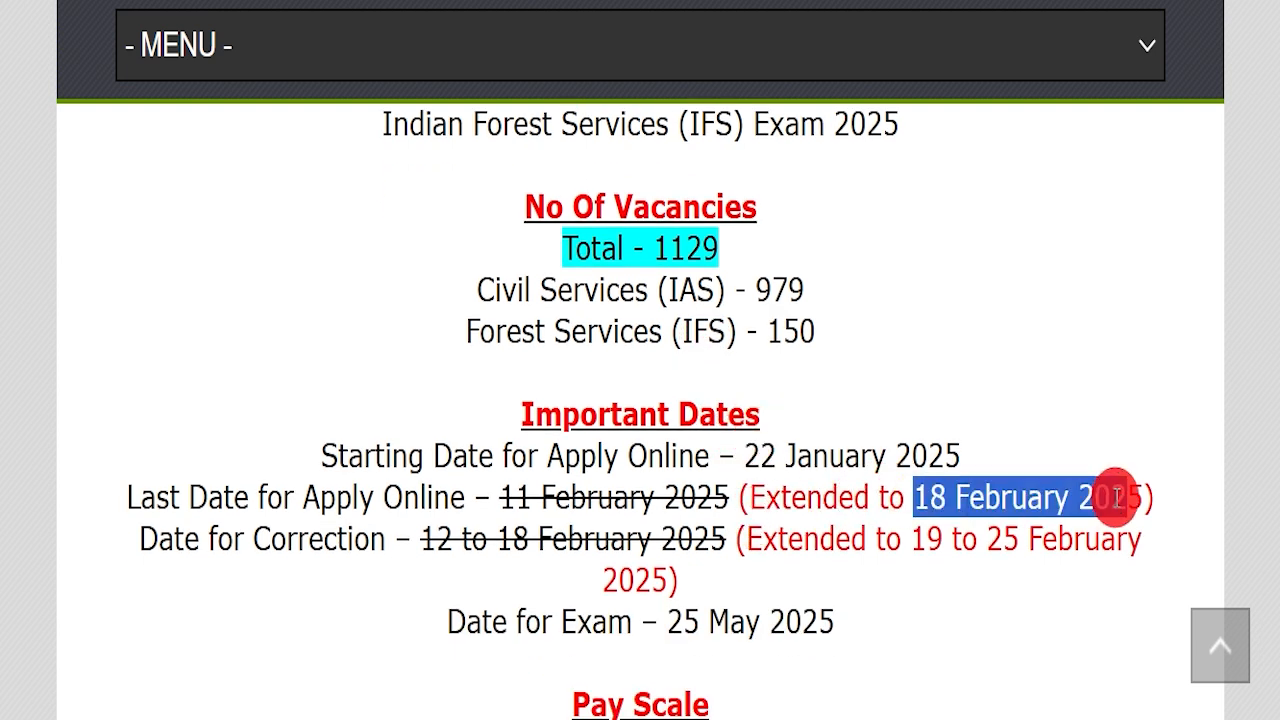
left_click(1107, 412)
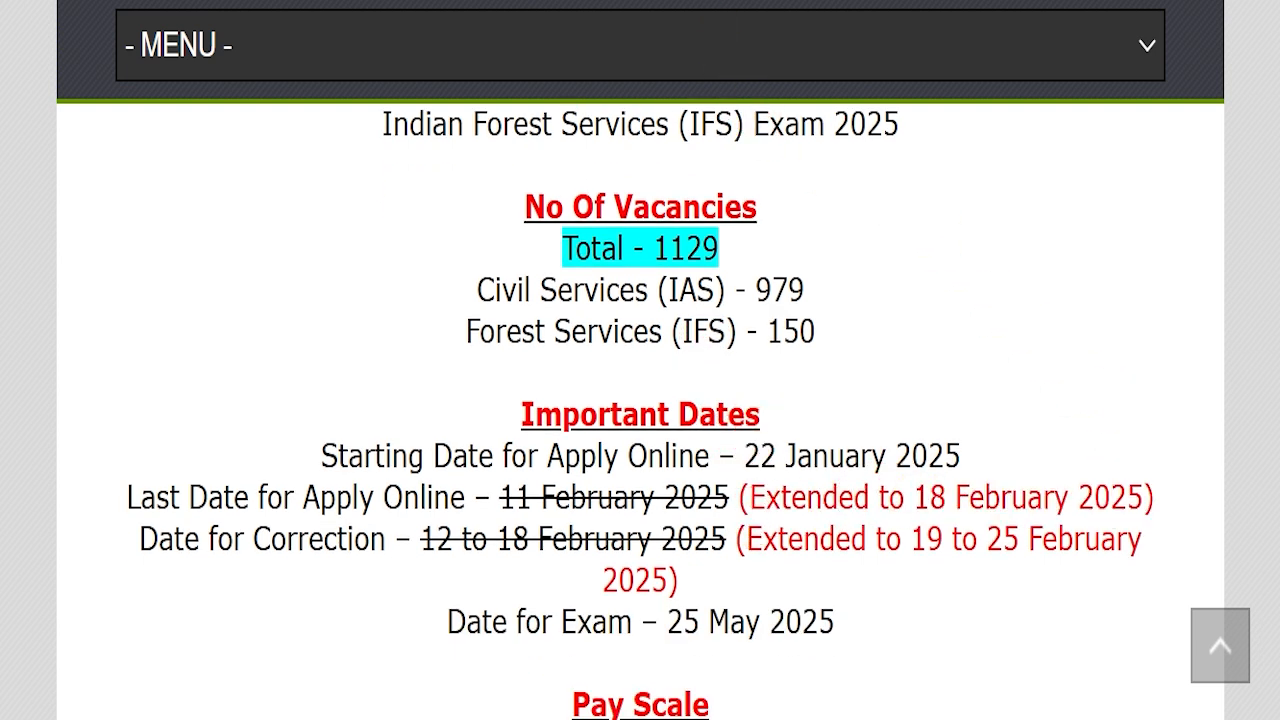
left_click_drag(1044, 459, 1150, 309)
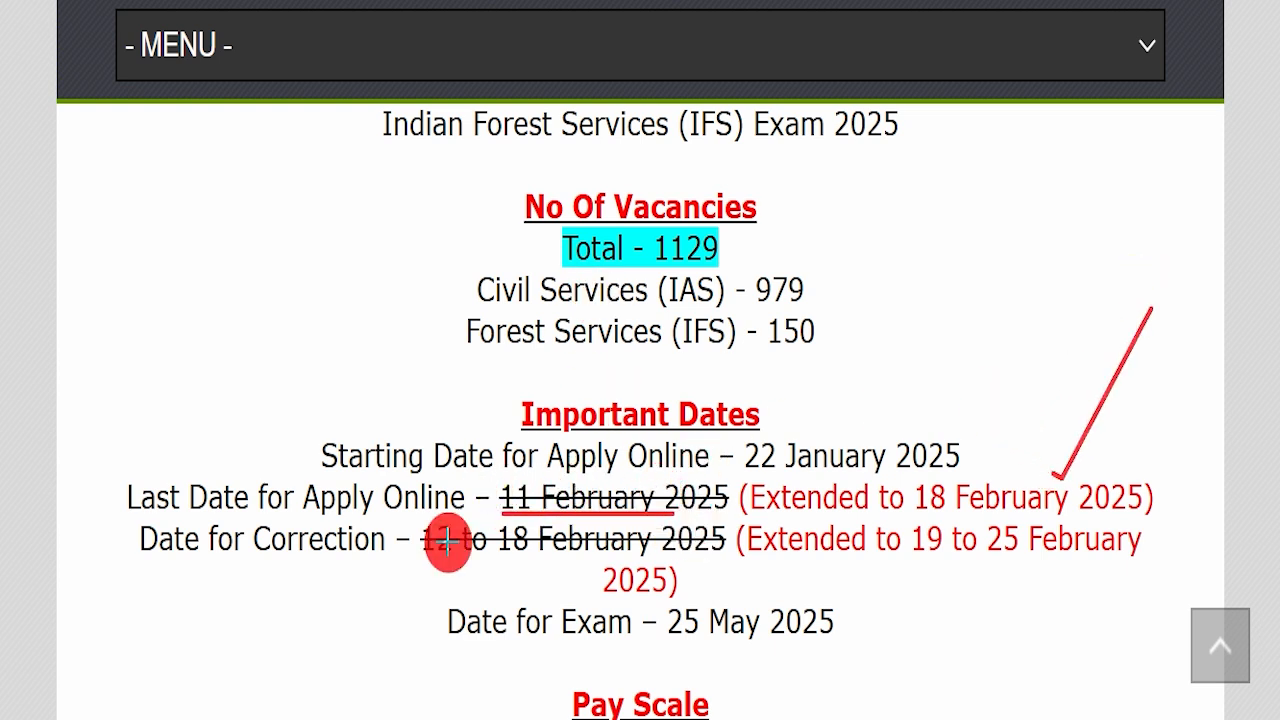
left_click_drag(414, 541, 537, 541)
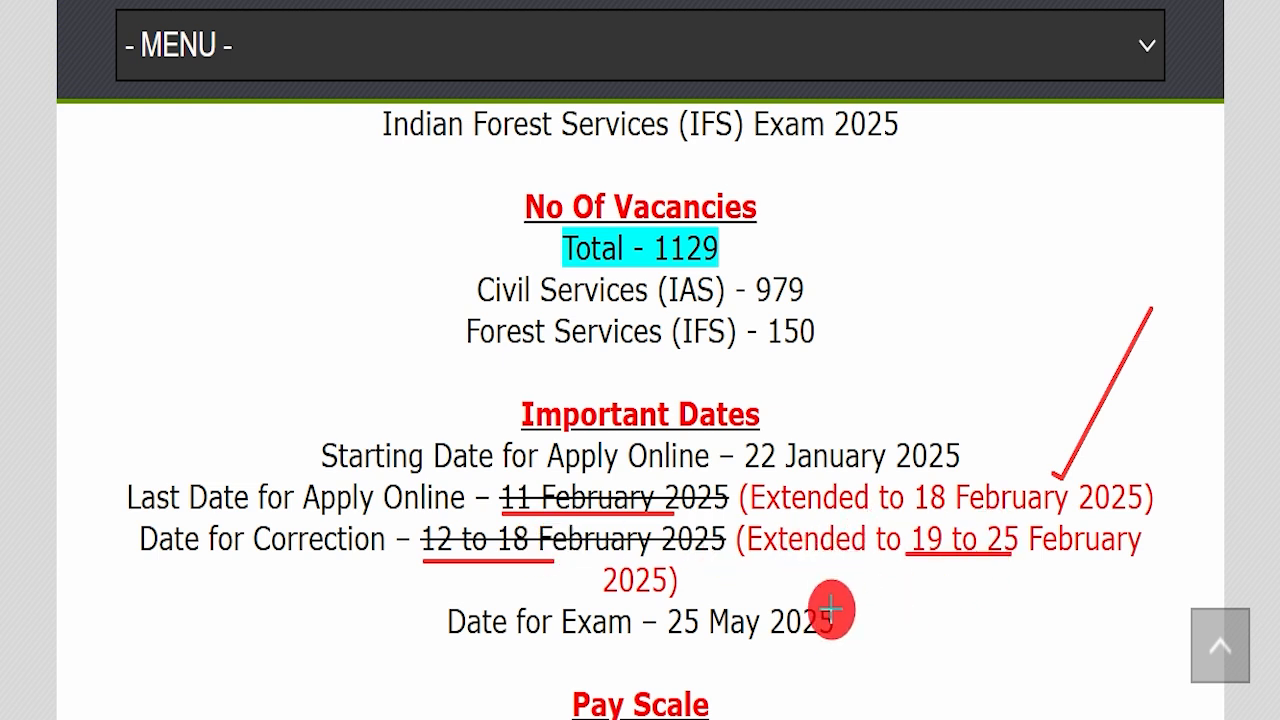
left_click_drag(645, 648, 914, 650)
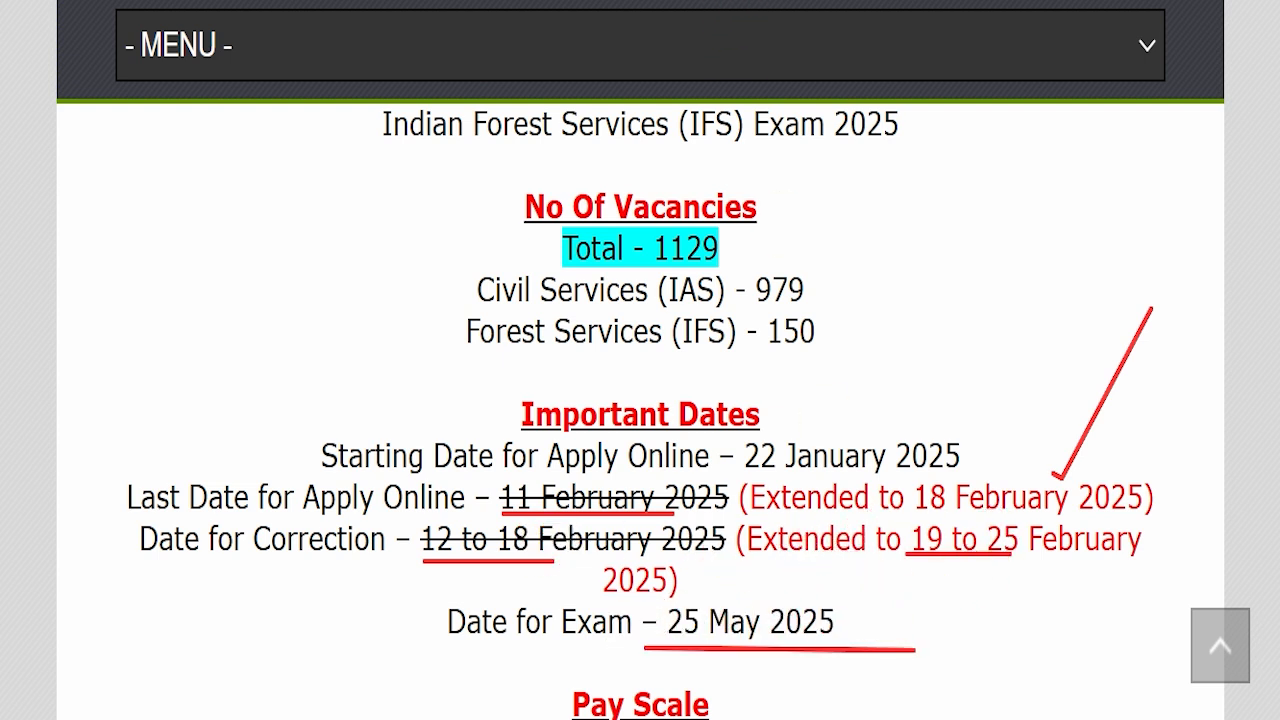
key("Escape")
scroll(623, 337, "down", 5)
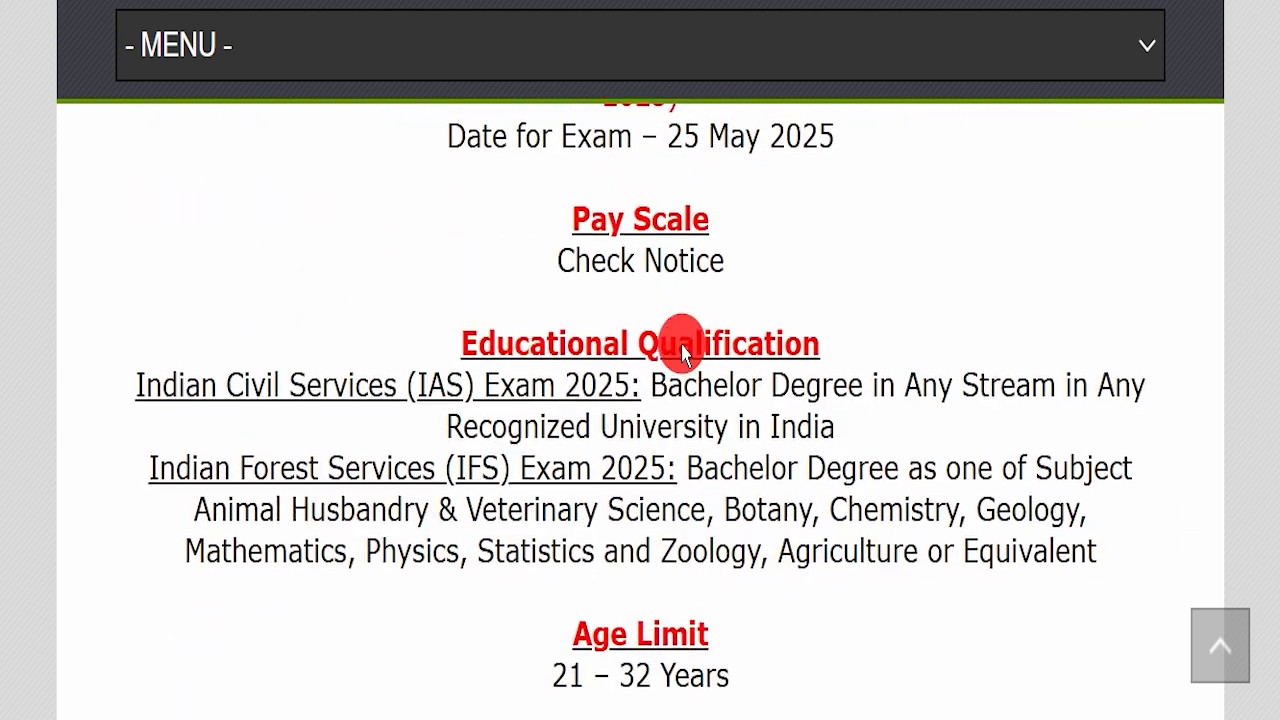
left_click_drag(506, 226, 725, 227)
left_click(740, 262)
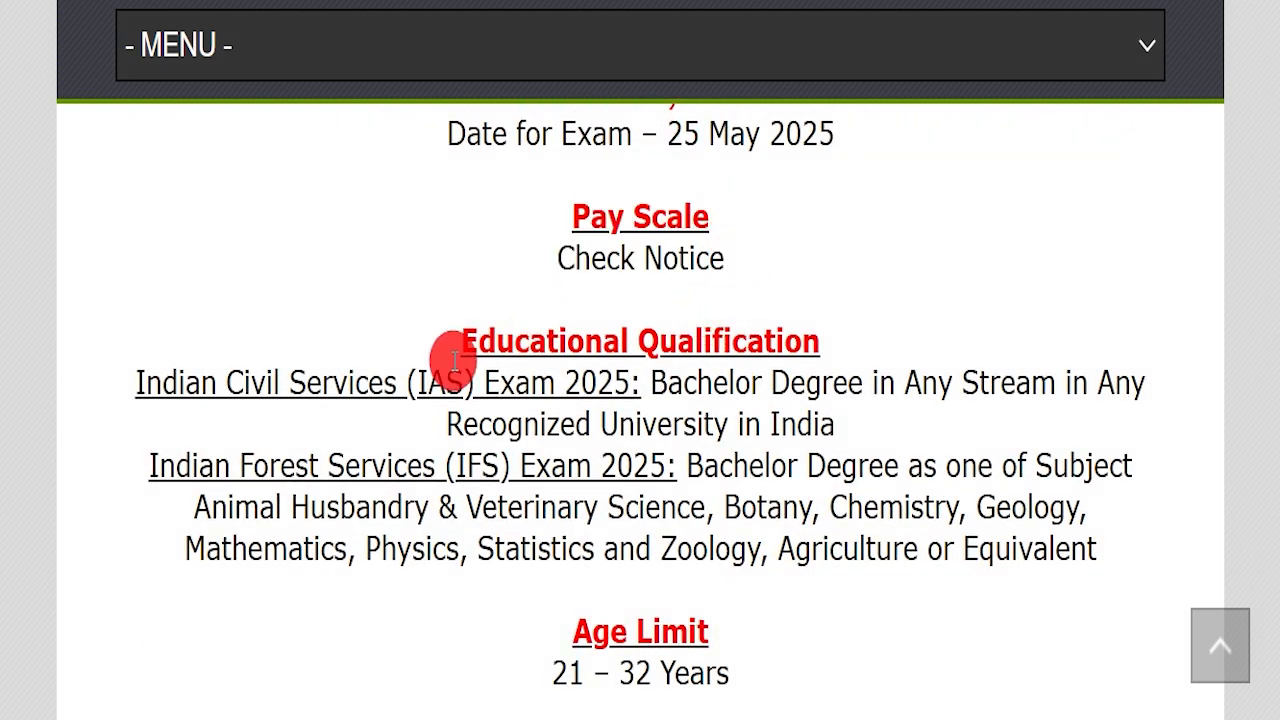
left_click_drag(410, 328, 1086, 520)
left_click(1049, 477)
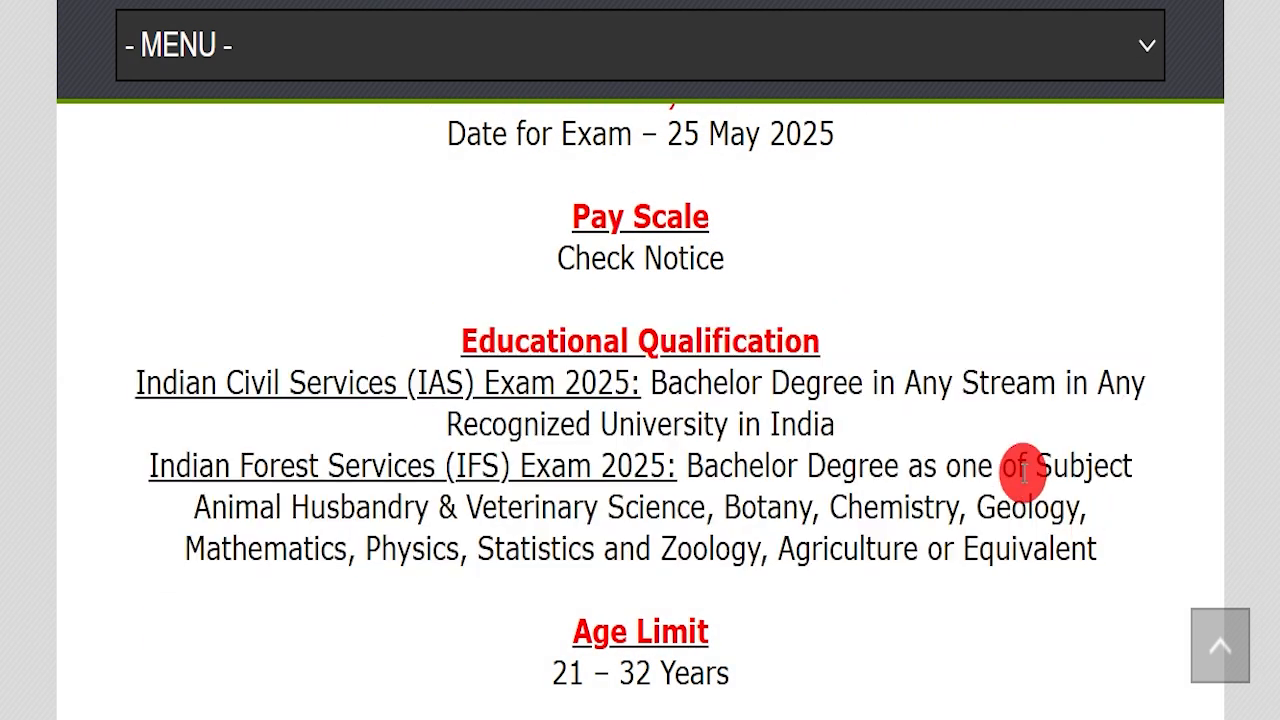
scroll(667, 367, "down", 4)
left_click_drag(478, 302, 724, 305)
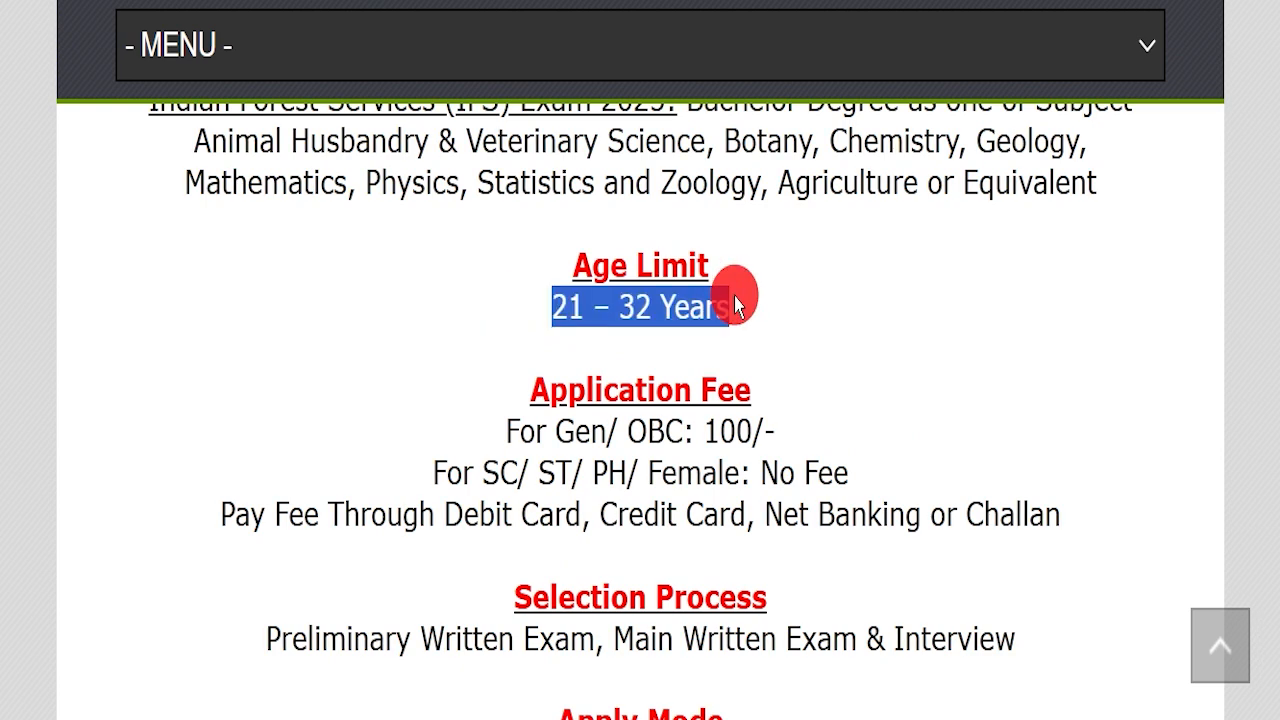
left_click_drag(497, 425, 776, 430)
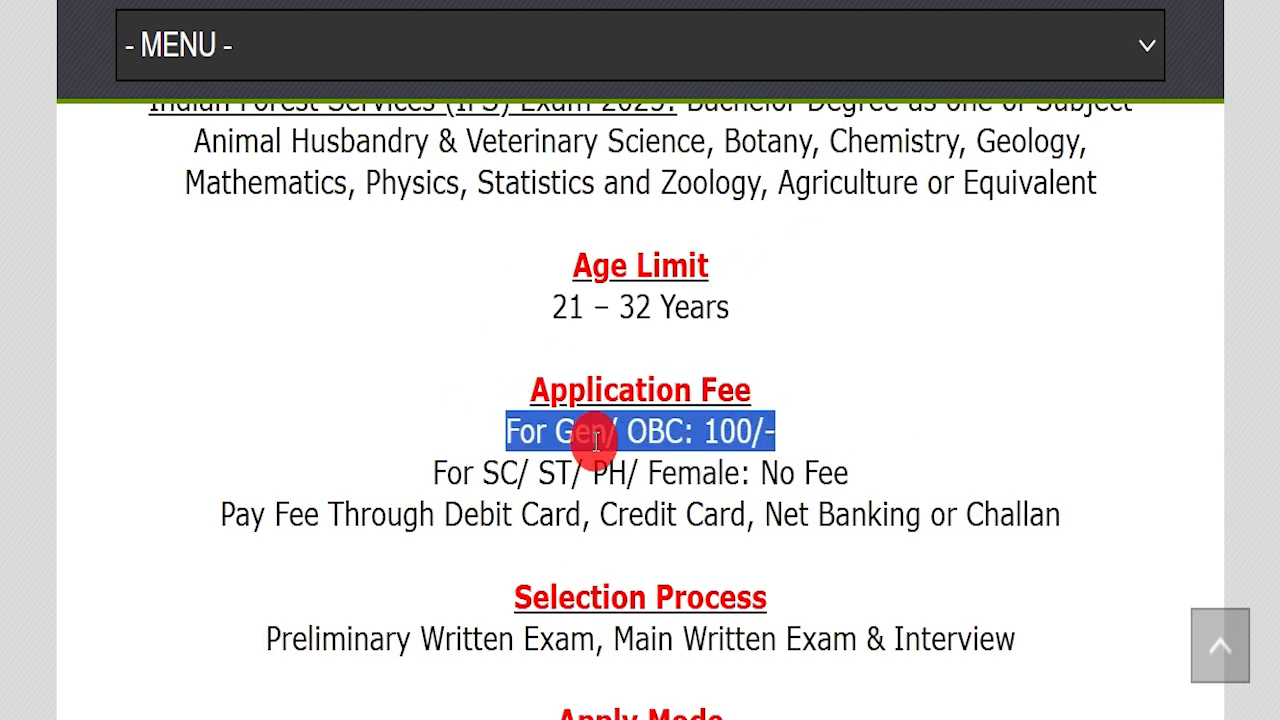
left_click_drag(407, 470, 886, 457)
left_click(880, 450)
scroll(866, 429, "down", 4)
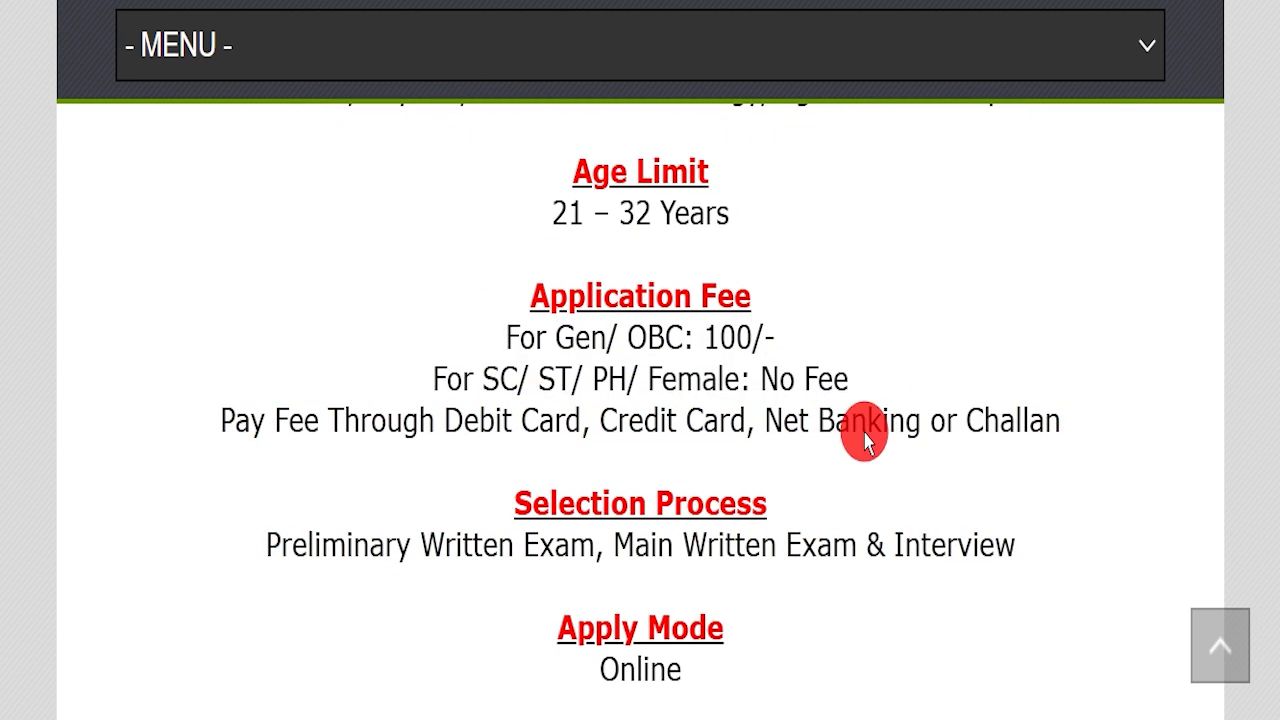
left_click_drag(513, 447, 745, 392)
left_click_drag(485, 508, 840, 475)
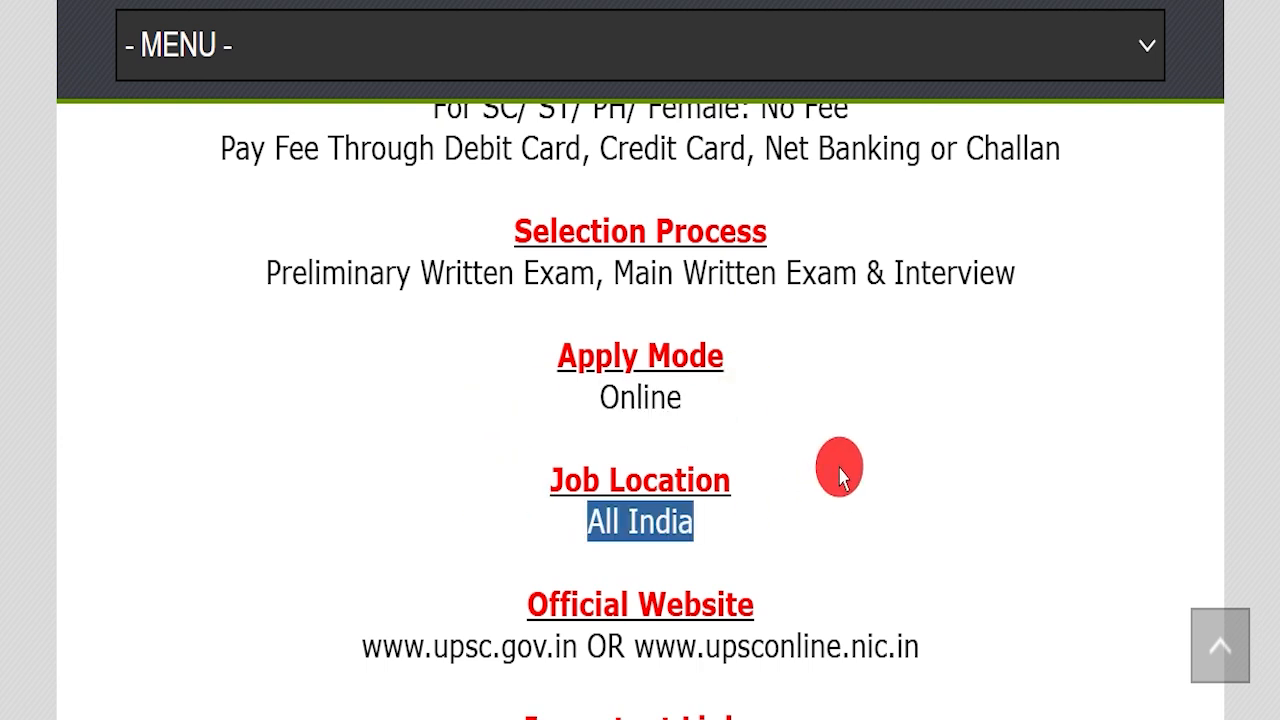
scroll(862, 430, "down", 1)
left_click_drag(634, 525, 950, 525)
left_click(955, 521)
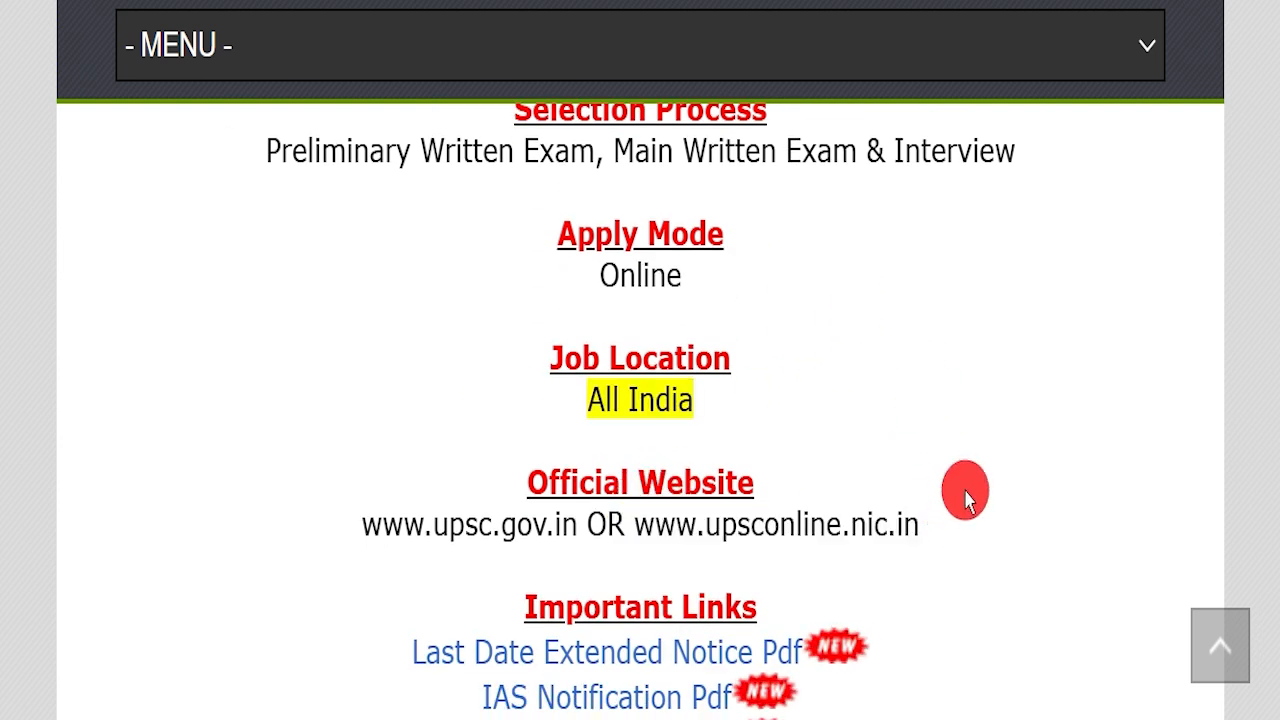
scroll(740, 440, "down", 1)
scroll(826, 429, "down", 1)
left_click_drag(410, 425, 805, 412)
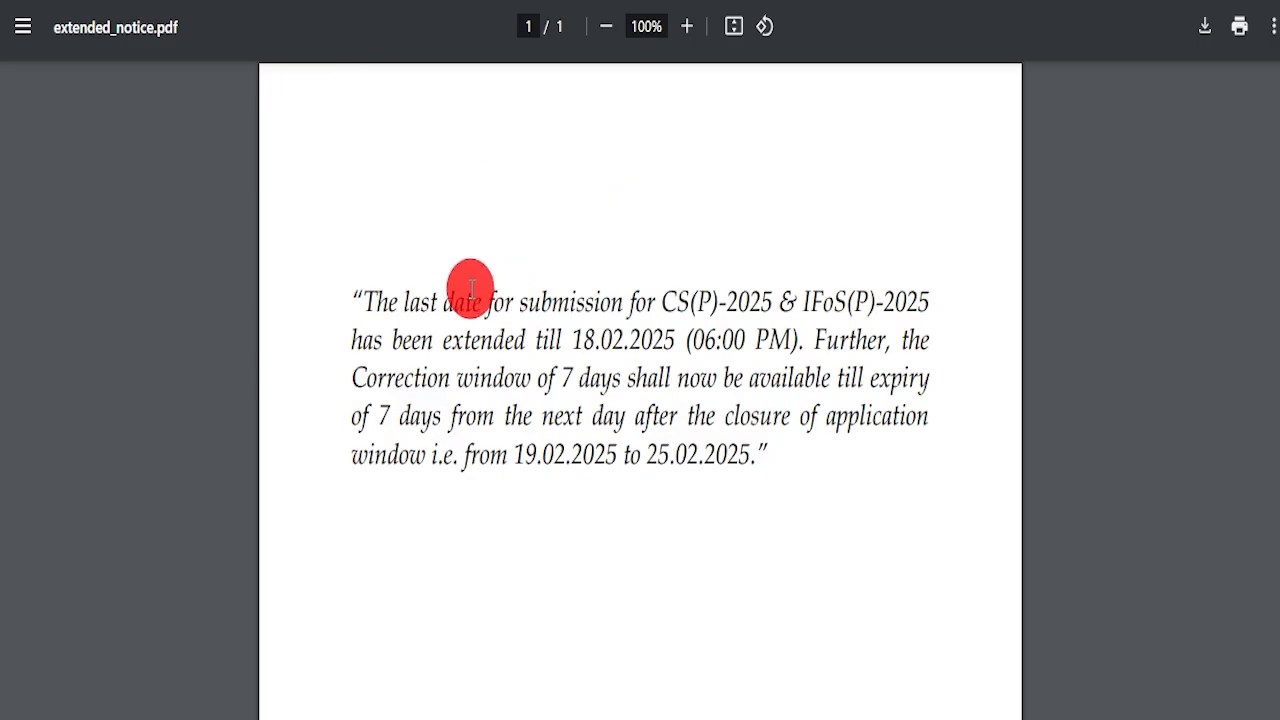
left_click_drag(360, 279, 732, 447)
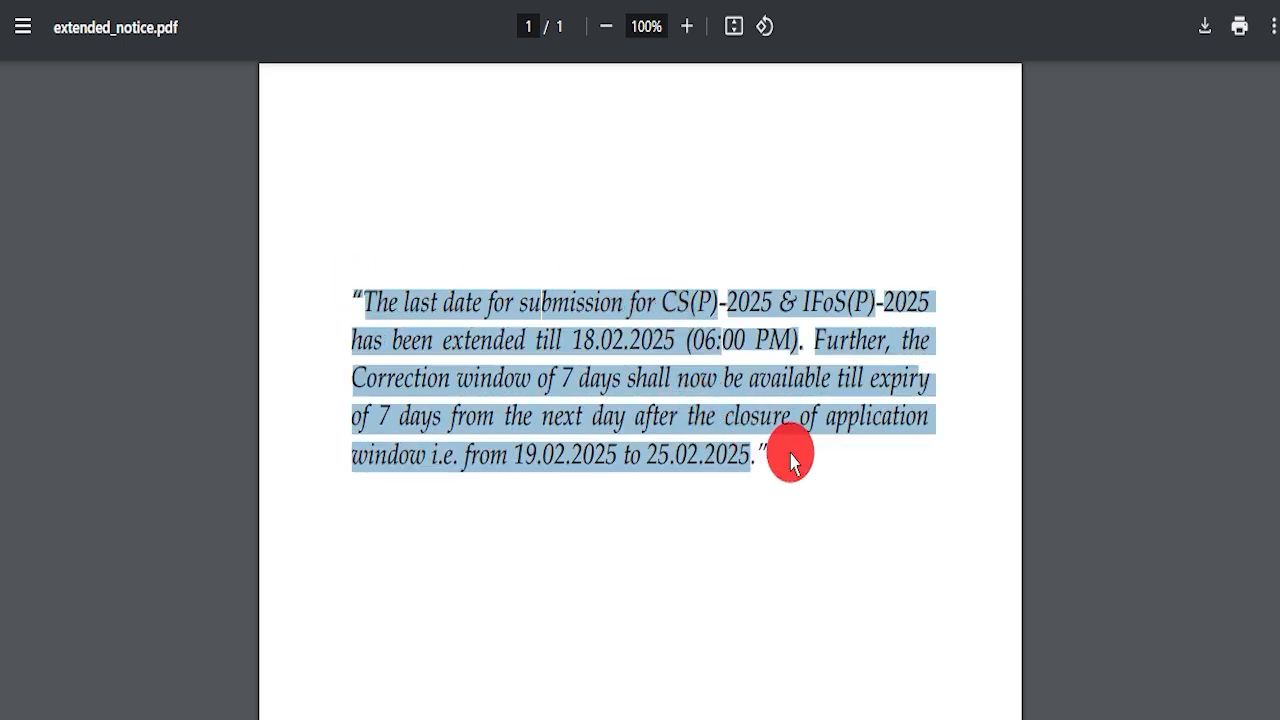
left_click_drag(563, 340, 792, 342)
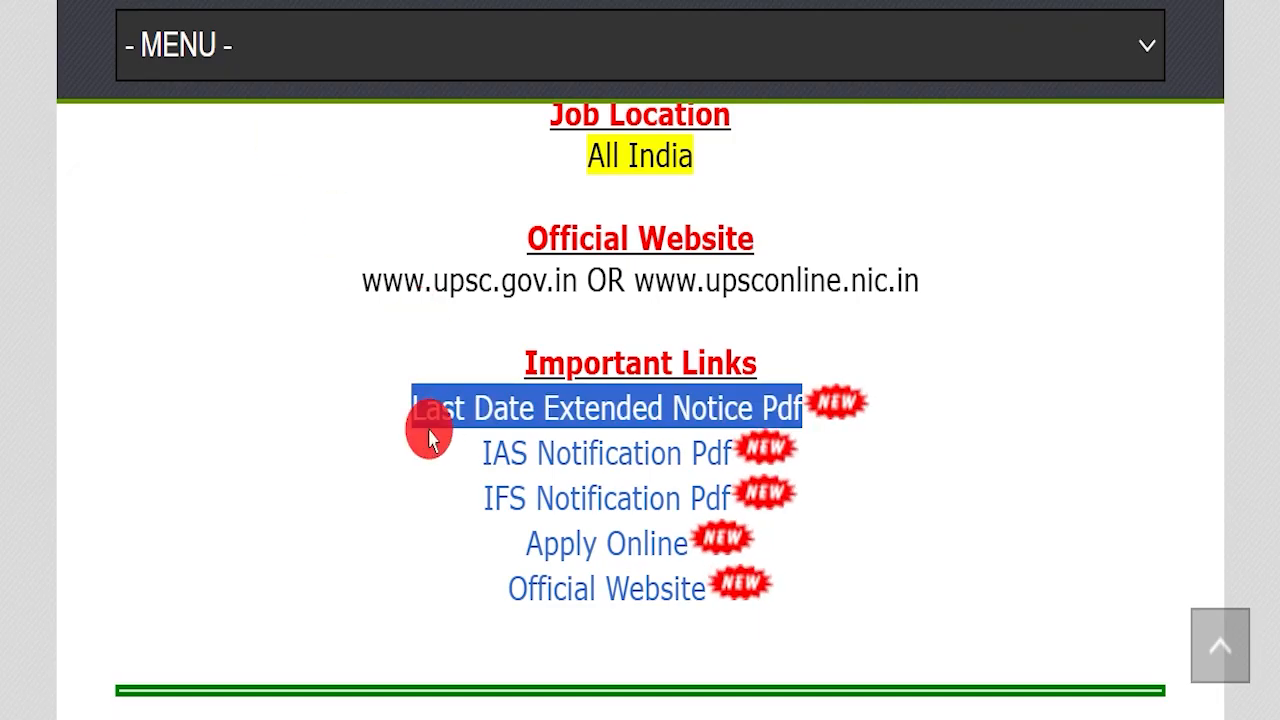
left_click_drag(482, 453, 699, 444)
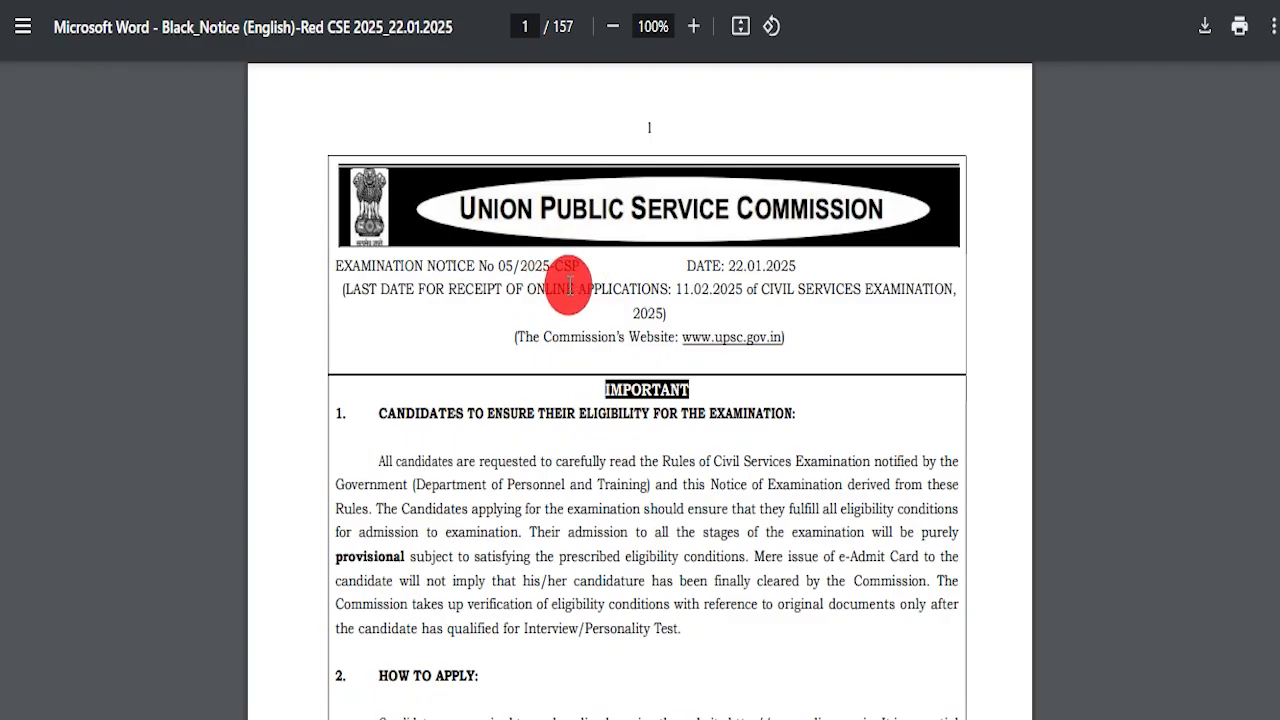
Page through the CSE 2025 notice PDF and return to page 1, showing the 11.02.2025 last date
scroll(570, 283, "up", 1)
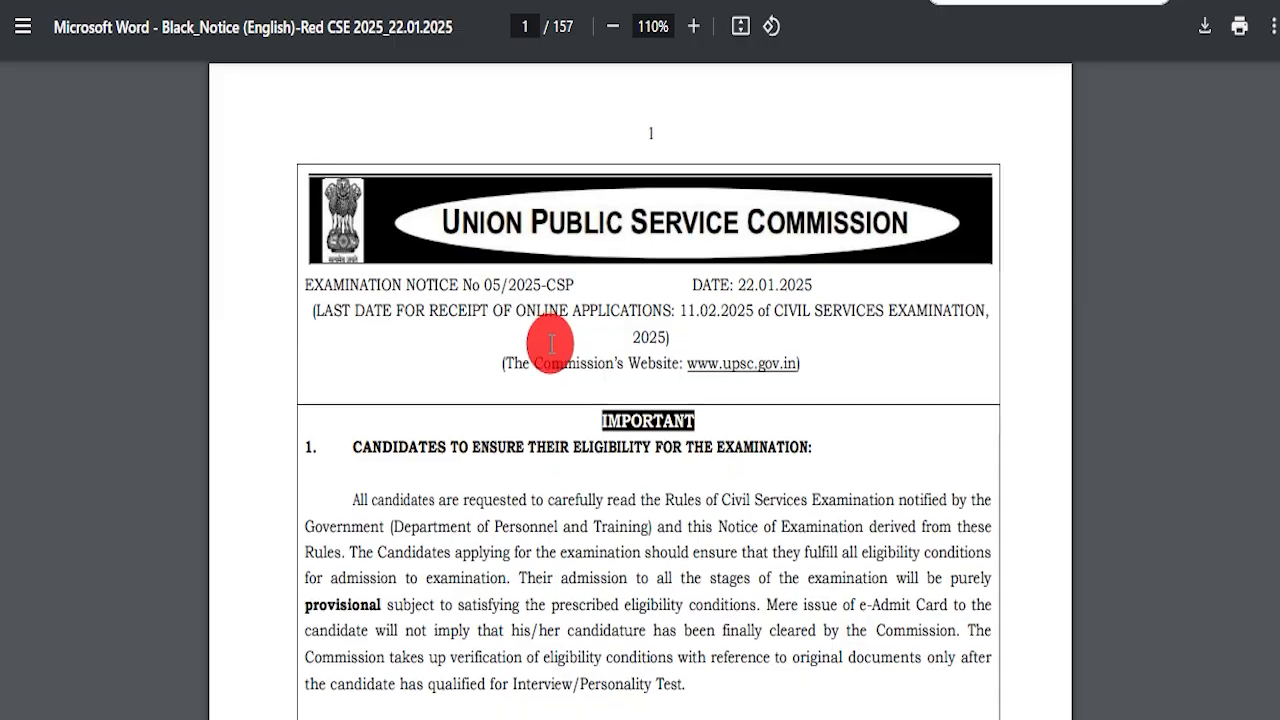
scroll(550, 333, "down", 10)
scroll(548, 333, "down", 20)
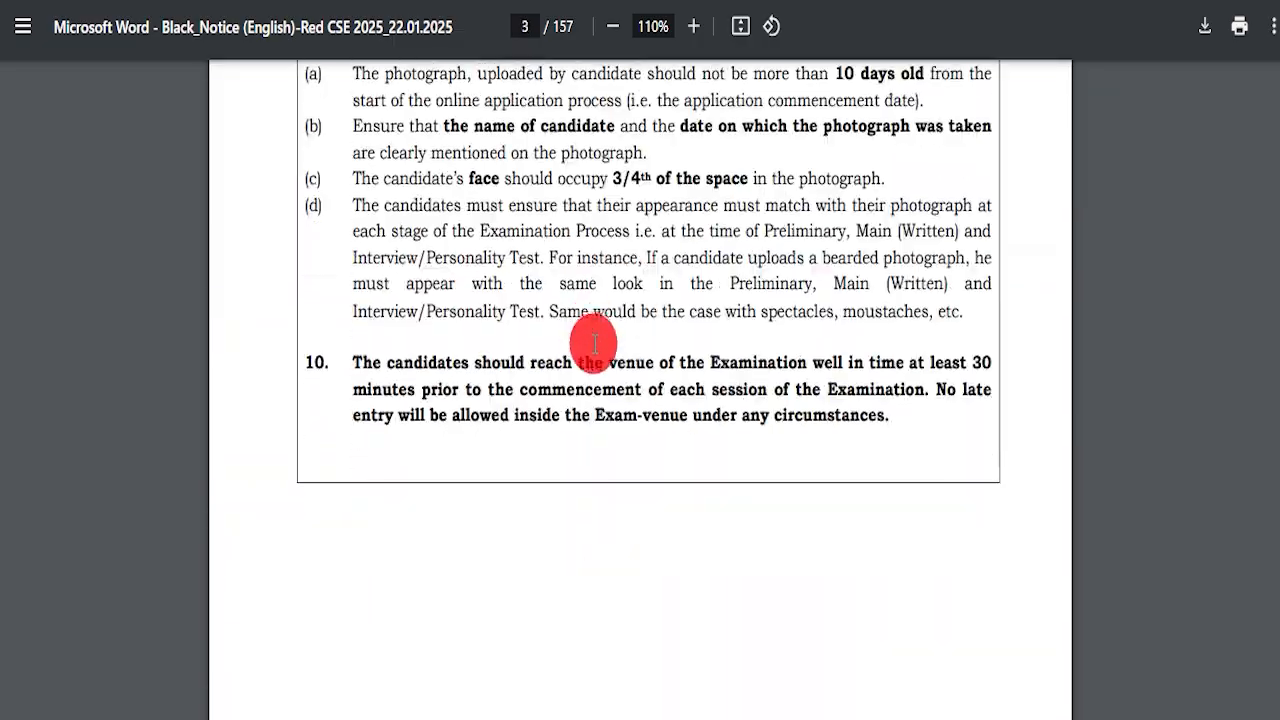
scroll(595, 338, "down", 20)
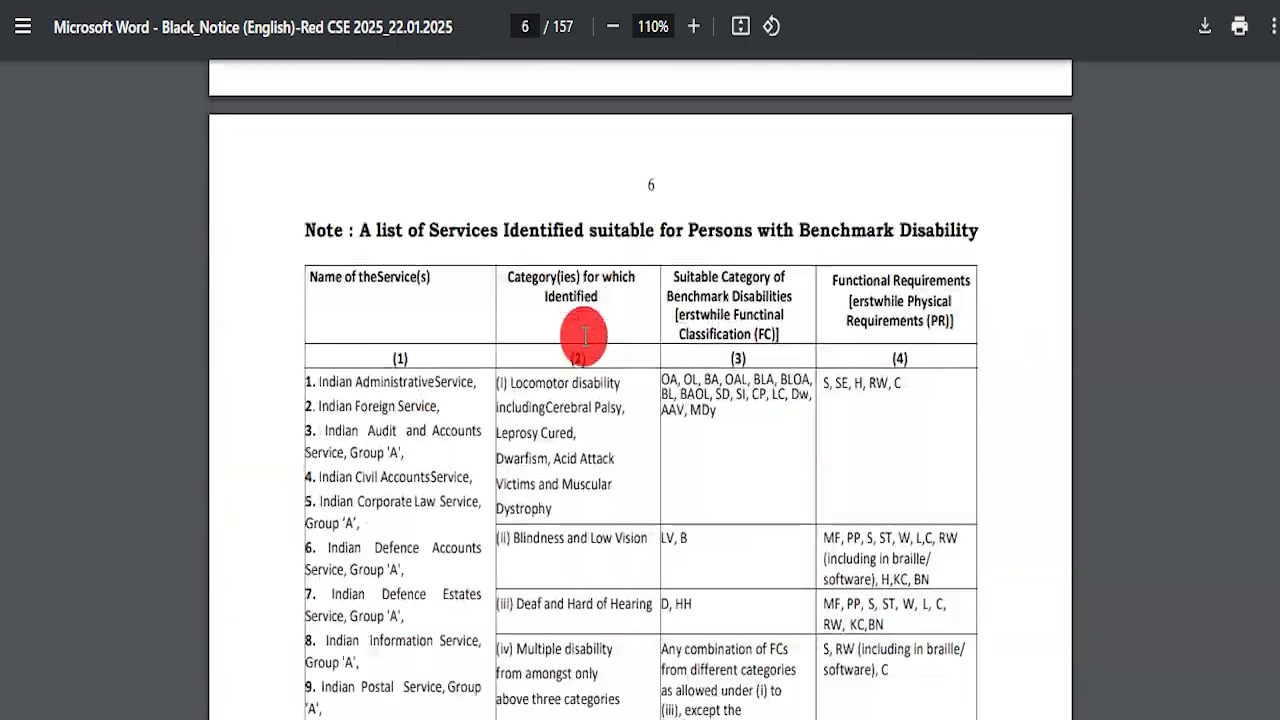
scroll(585, 345, "down", 20)
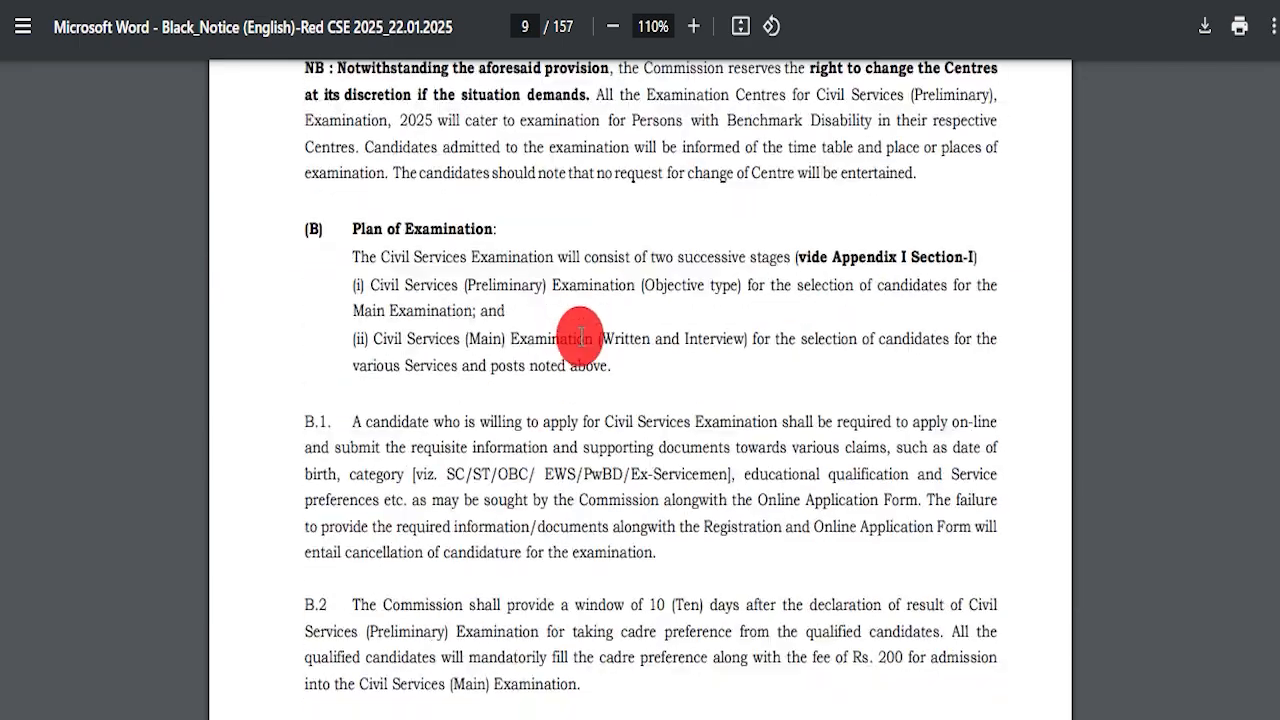
scroll(575, 326, "down", 20)
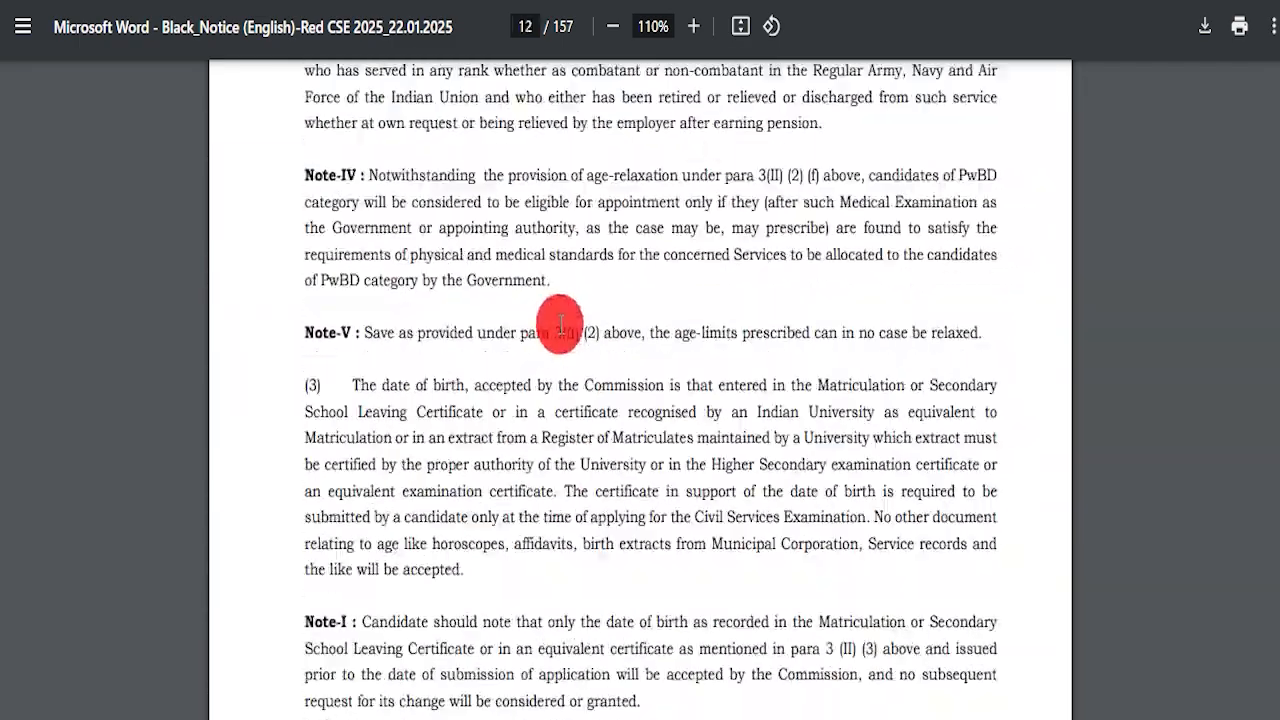
scroll(565, 338, "down", 20)
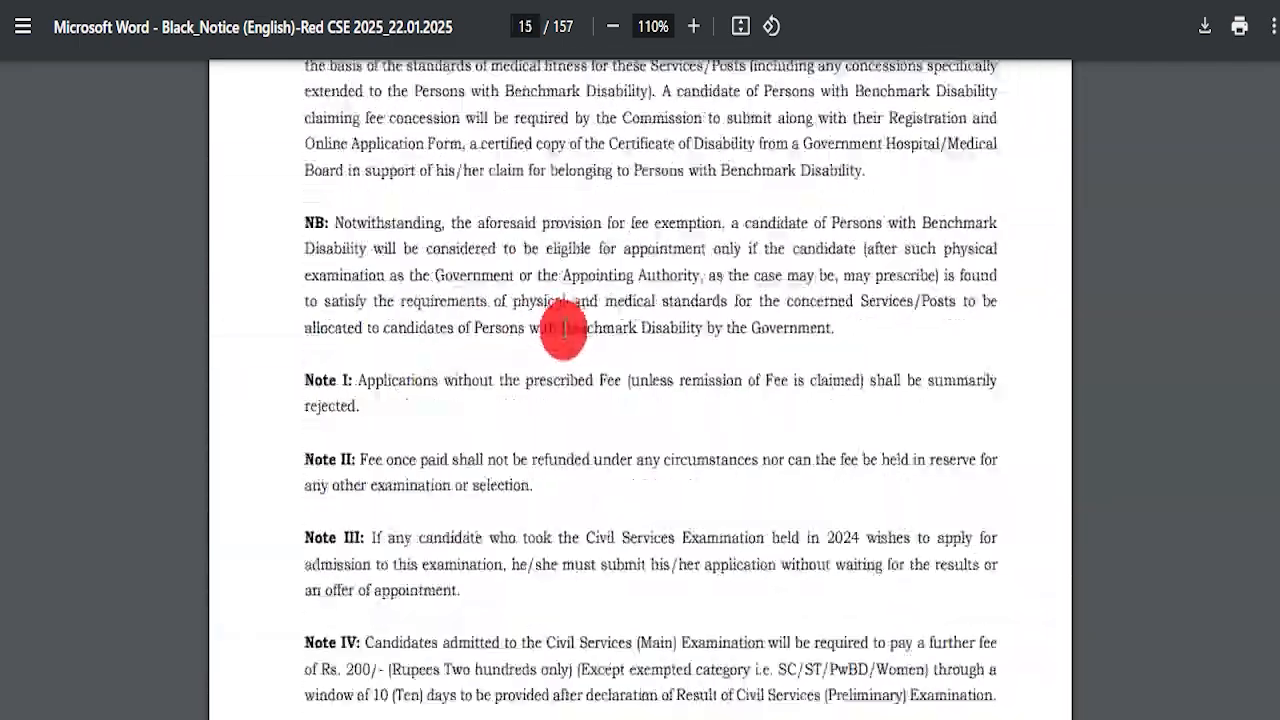
scroll(552, 330, "down", 20)
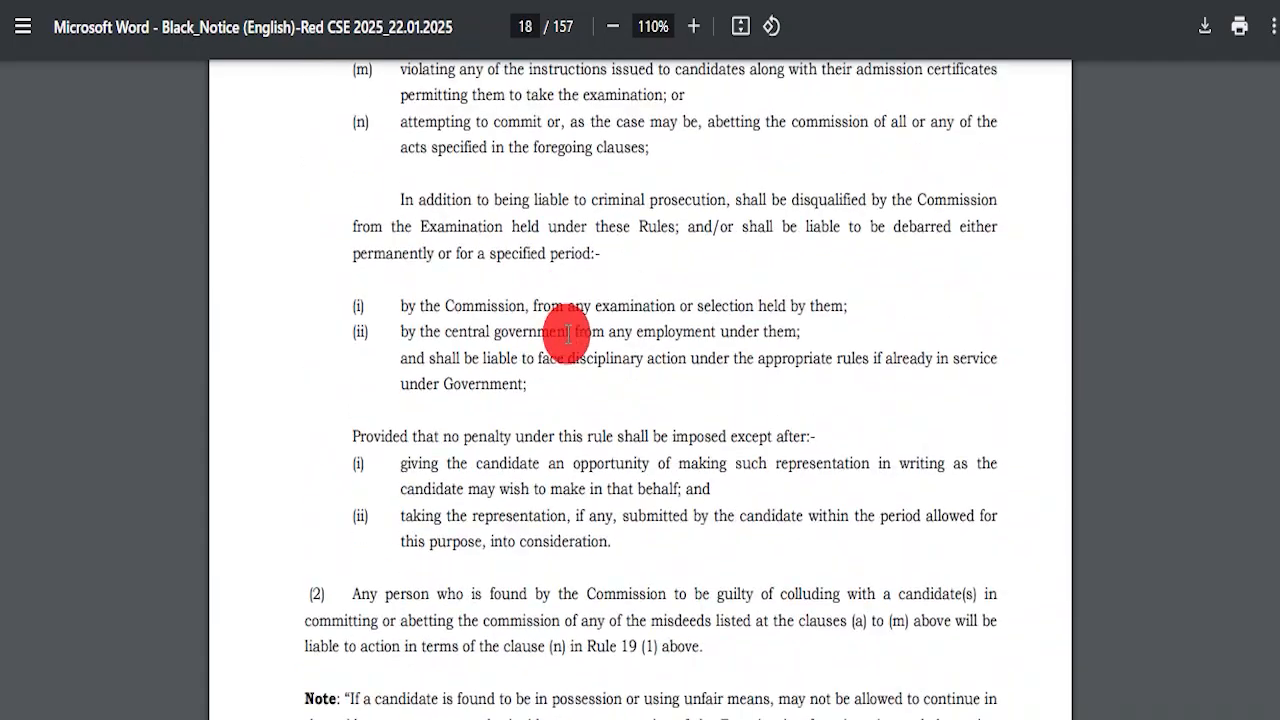
scroll(572, 340, "down", 4)
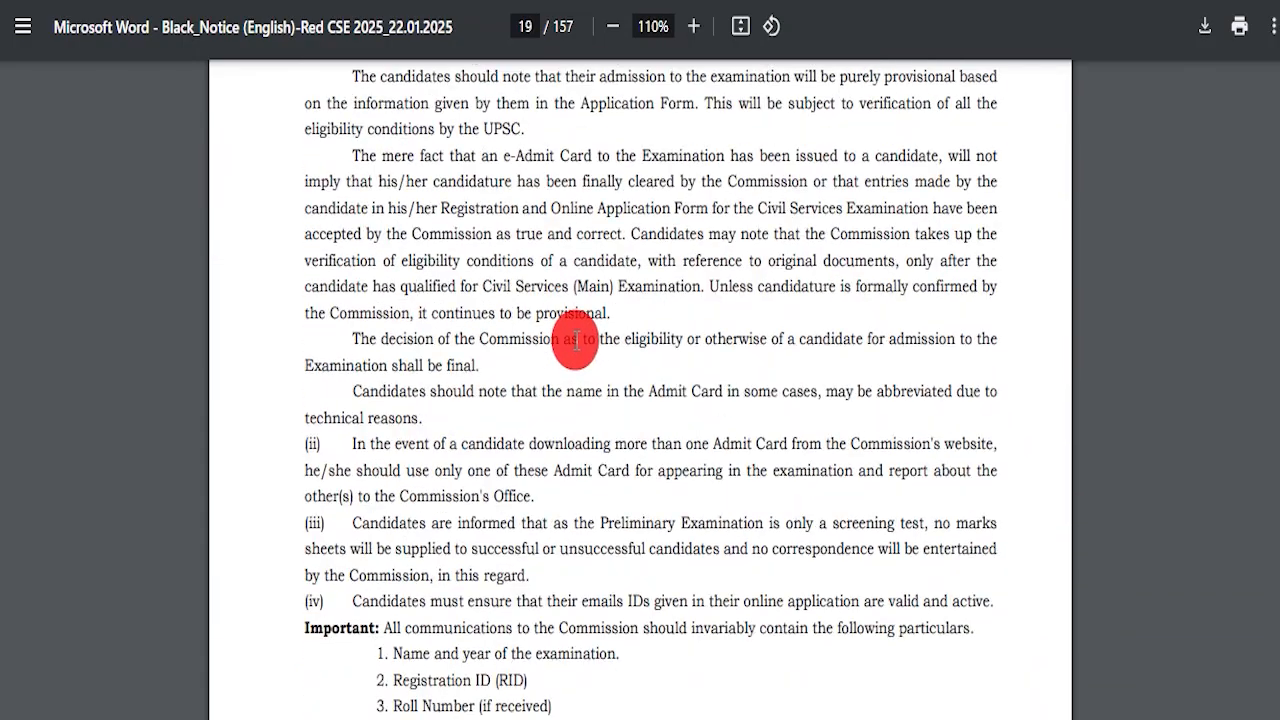
scroll(576, 340, "down", 20)
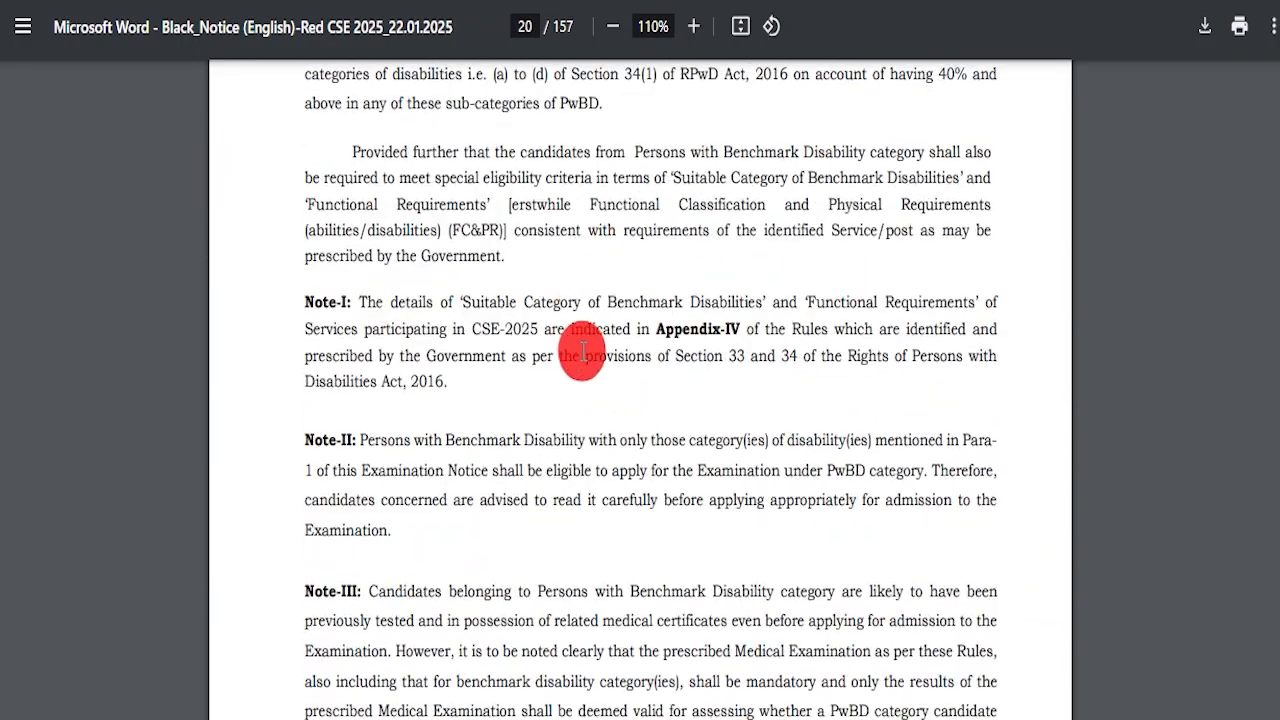
scroll(584, 345, "down", 20)
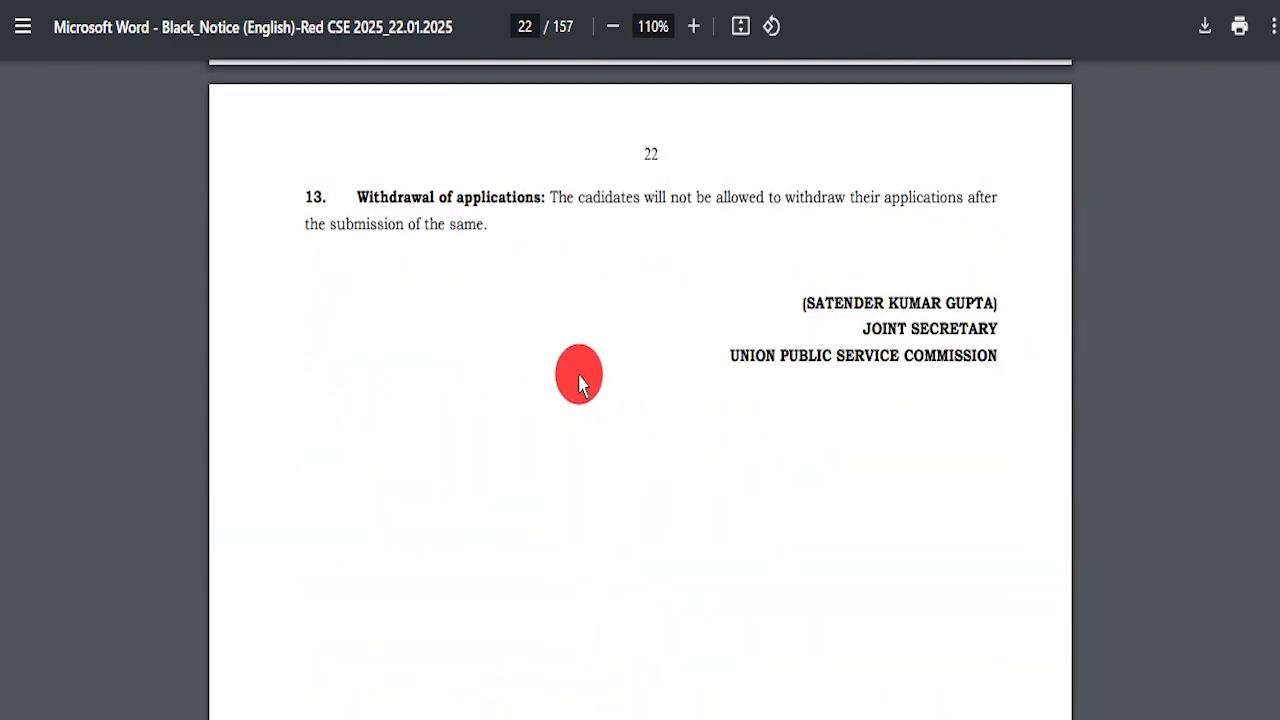
scroll(783, 398, "down", 15)
mouse_move(1277, 172)
left_mouse_down()
mouse_move(1277, 400)
mouse_move(1278, 190)
left_mouse_up()
left_click_drag(1278, 22, 1278, 14)
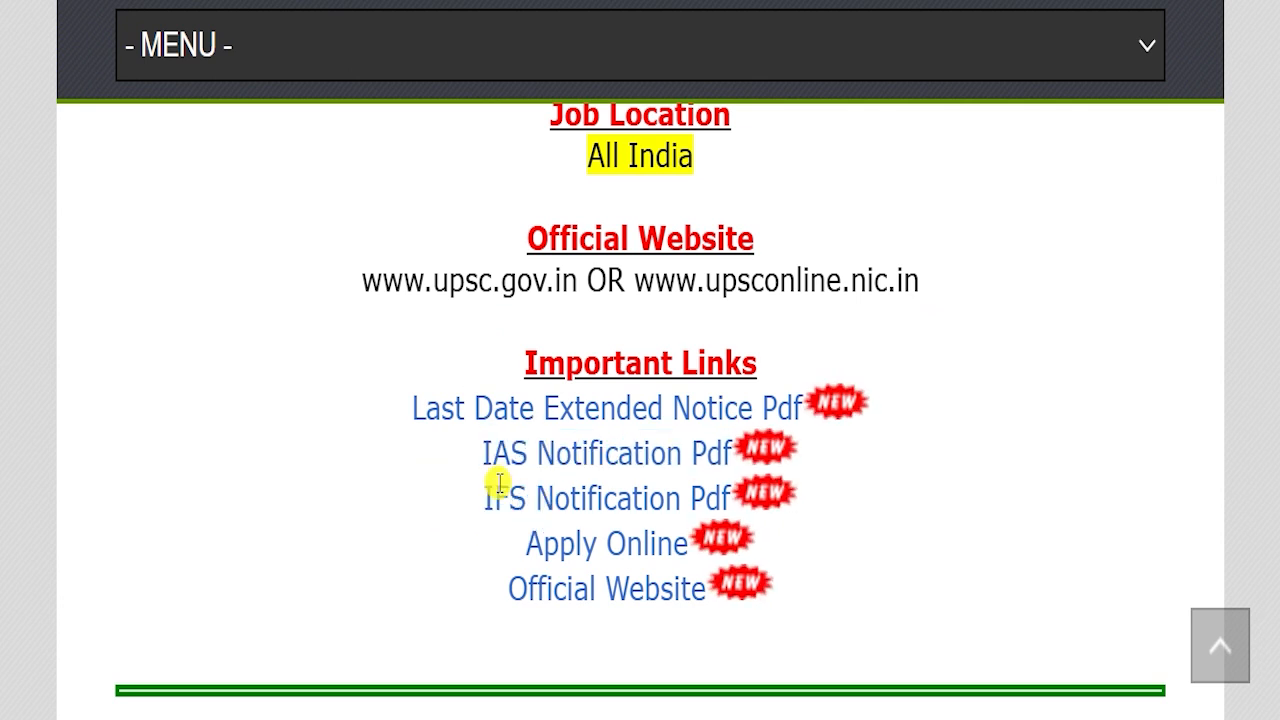
Open and scroll through the IFS Notification PDF, then point out the Apply Online link
left_click_drag(484, 498, 680, 490)
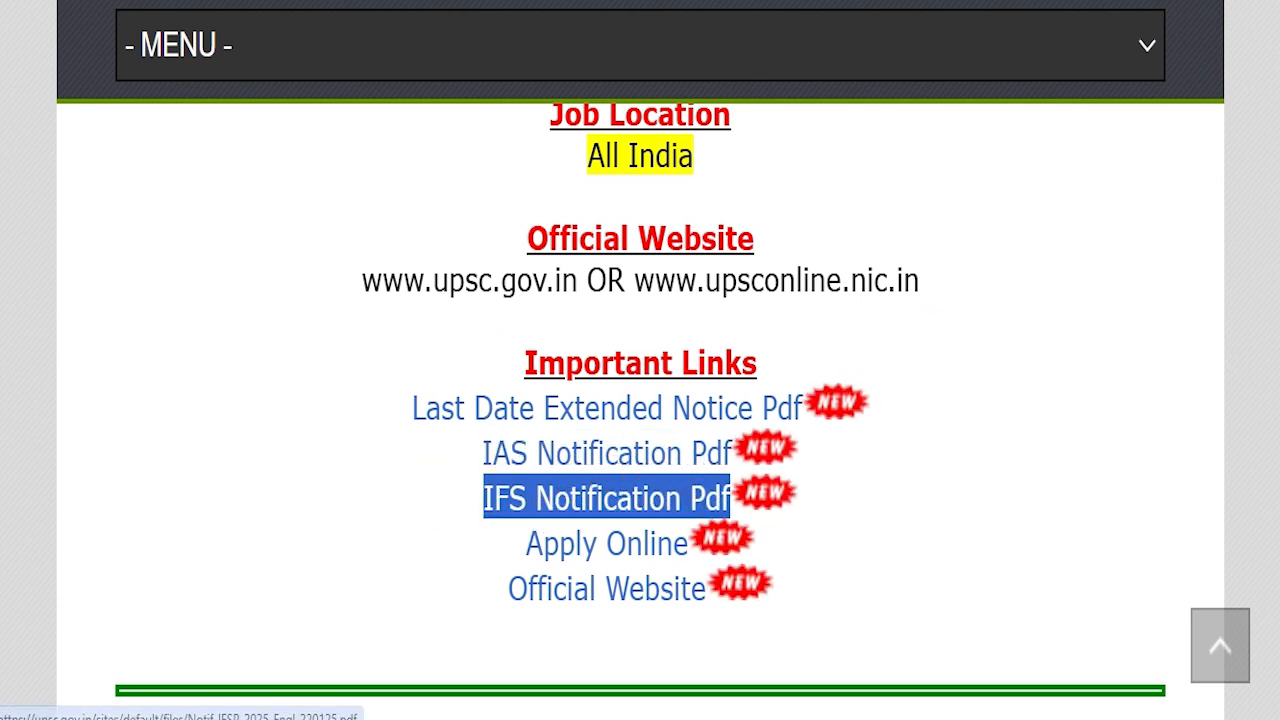
left_click(476, 1)
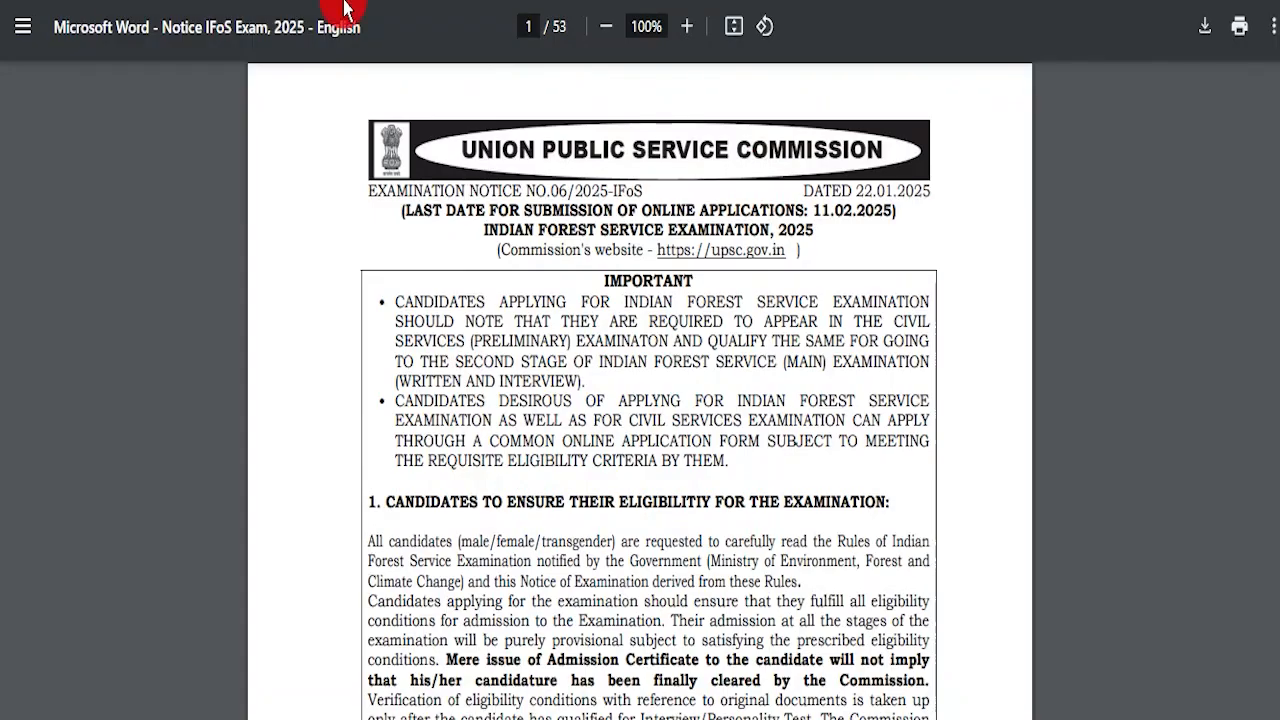
scroll(694, 397, "down", 20)
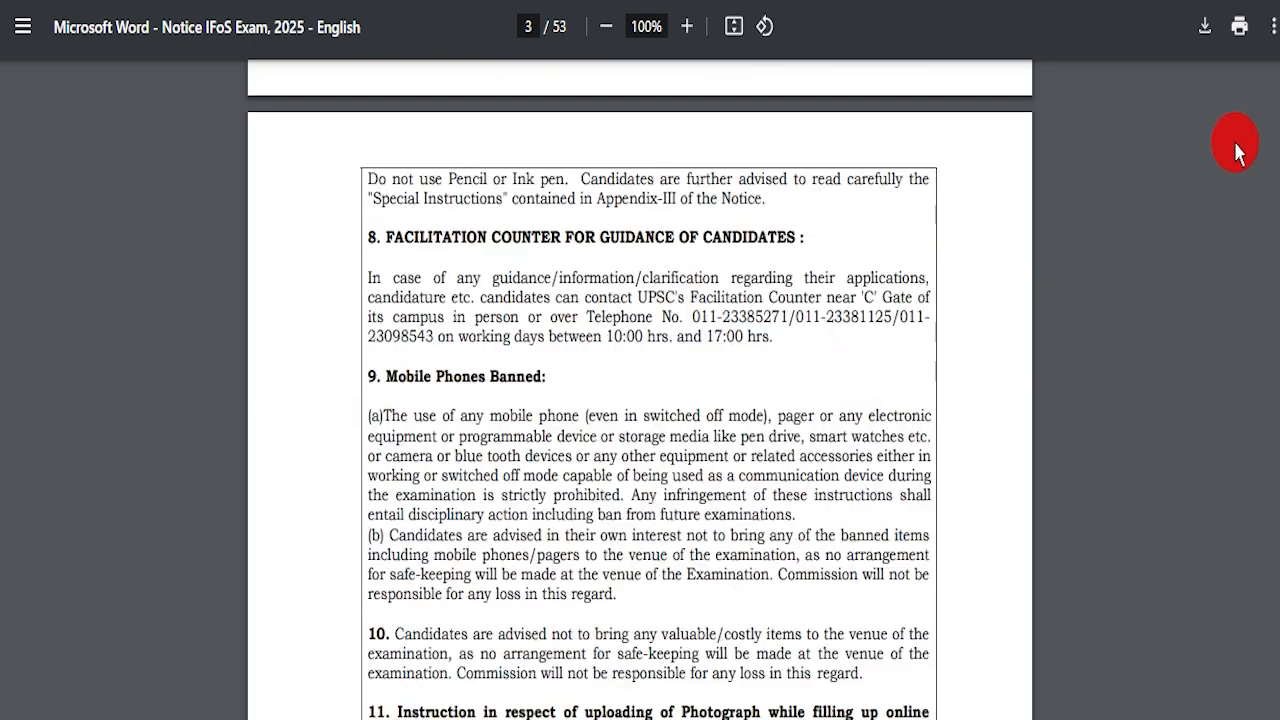
left_click_drag(1279, 96, 1279, 583)
left_click_drag(1279, 697, 1279, 72)
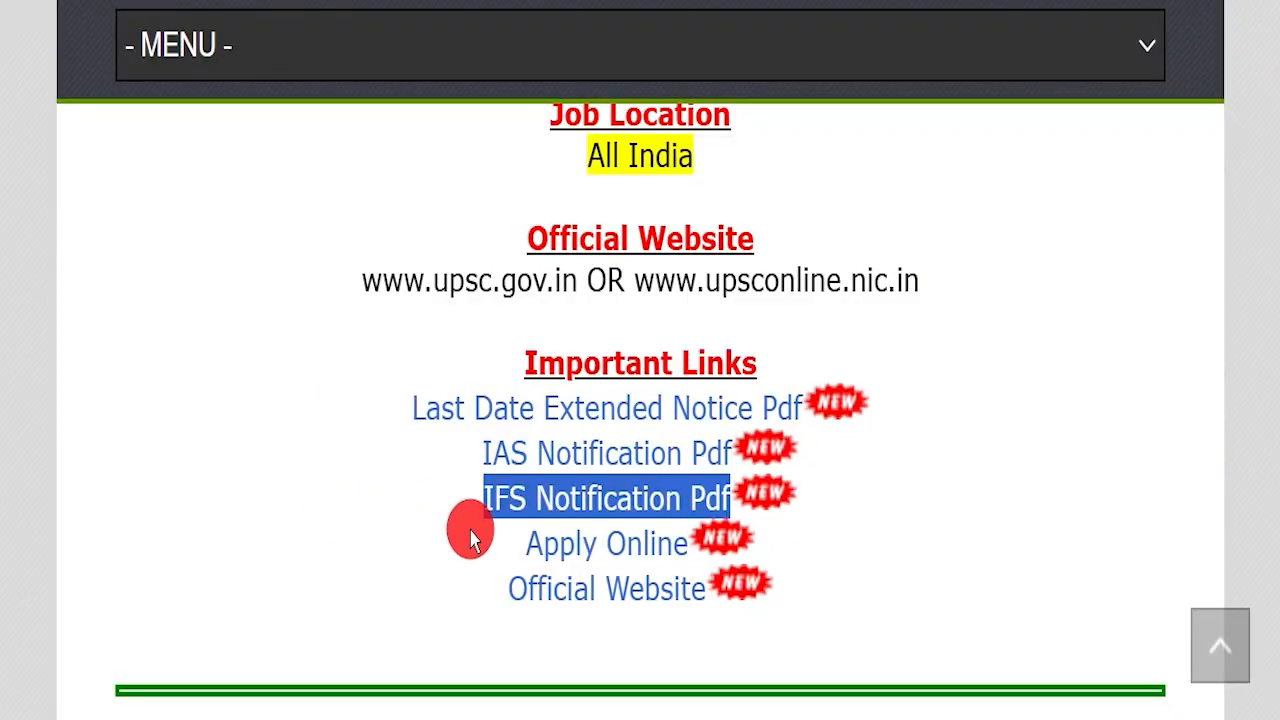
left_click_drag(466, 529, 677, 523)
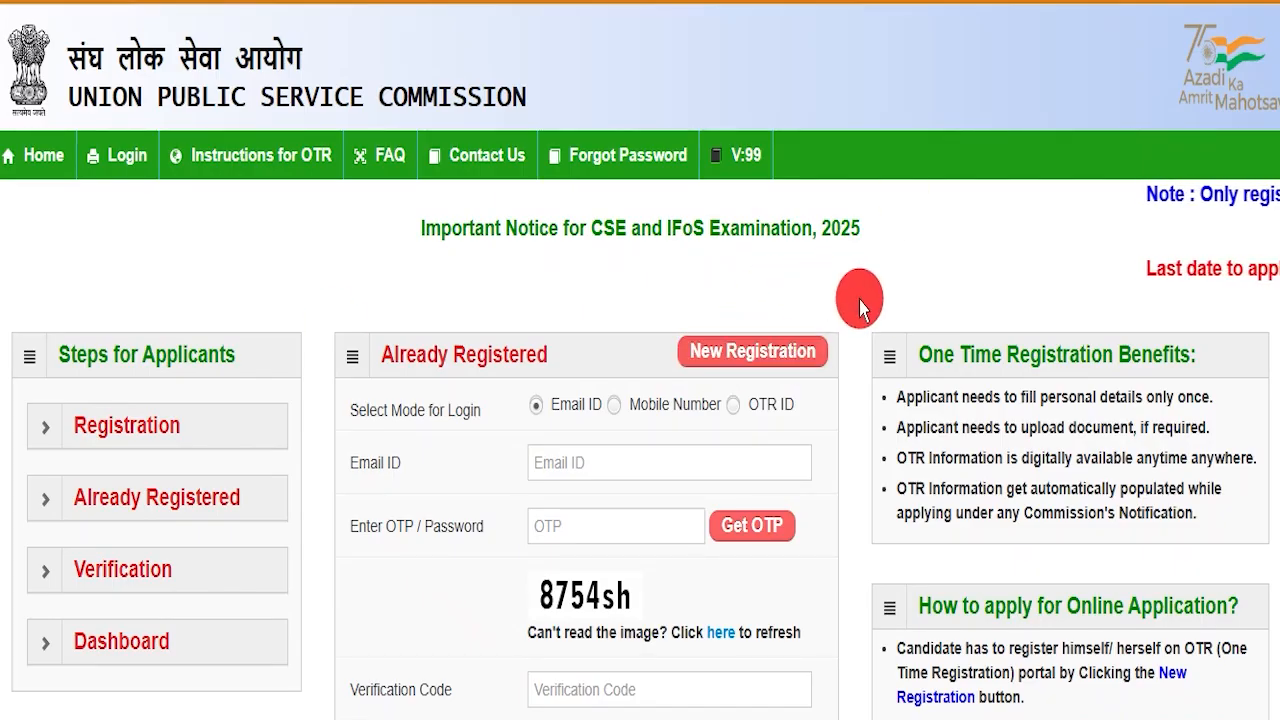
Annotate the OTR login form and its three login-mode options, then clear the marks
scroll(860, 305, "down", 1)
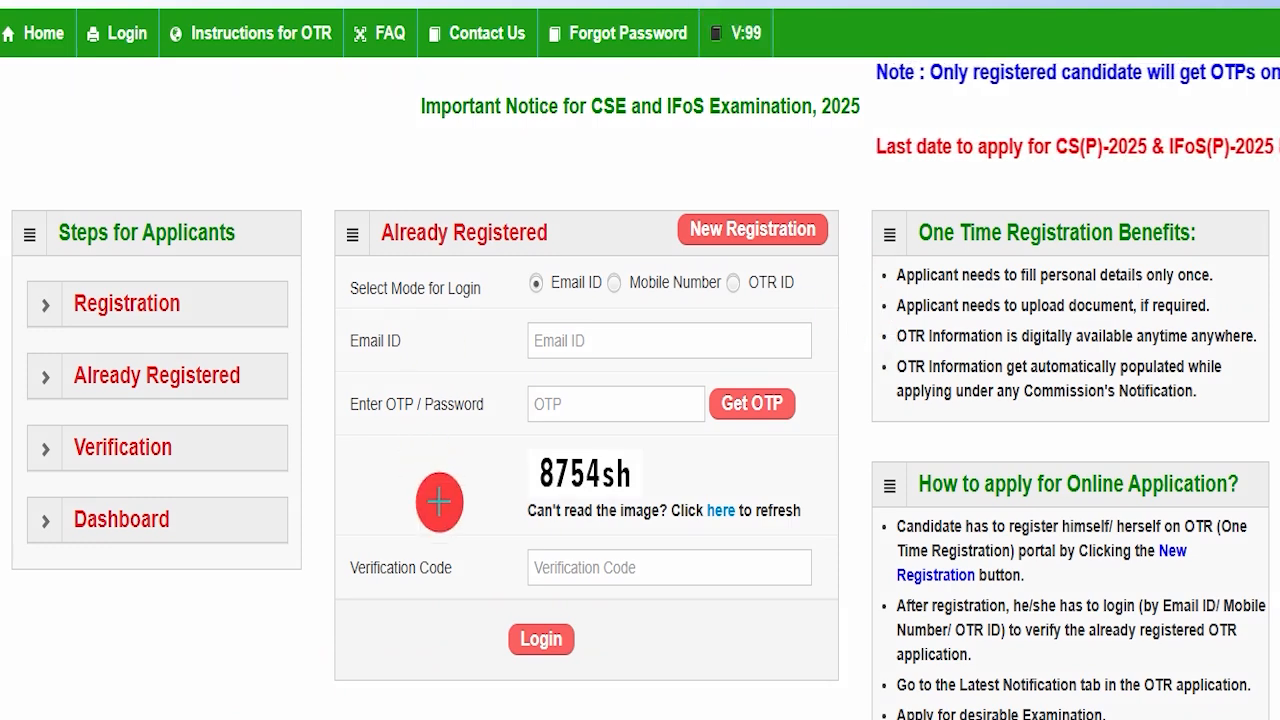
mouse_move(326, 255)
left_mouse_down()
mouse_move(823, 571)
mouse_move(826, 671)
left_mouse_up()
key("Escape")
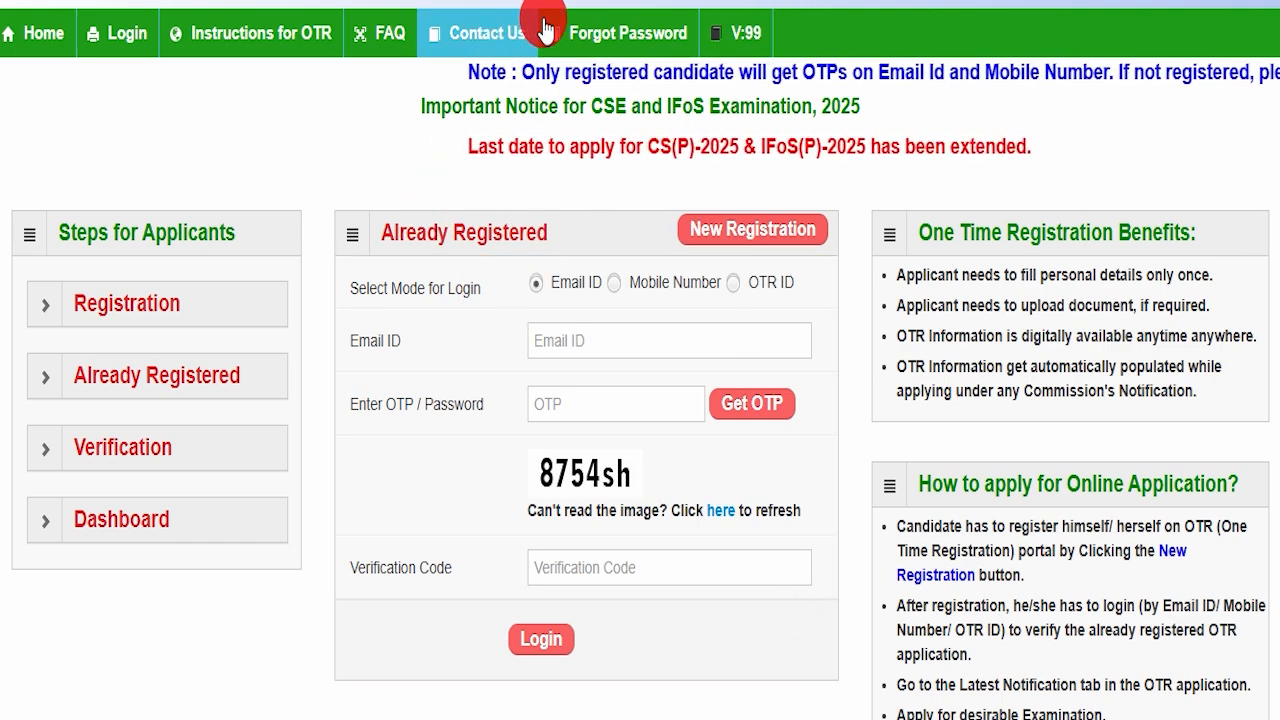
left_click_drag(510, 285, 770, 283)
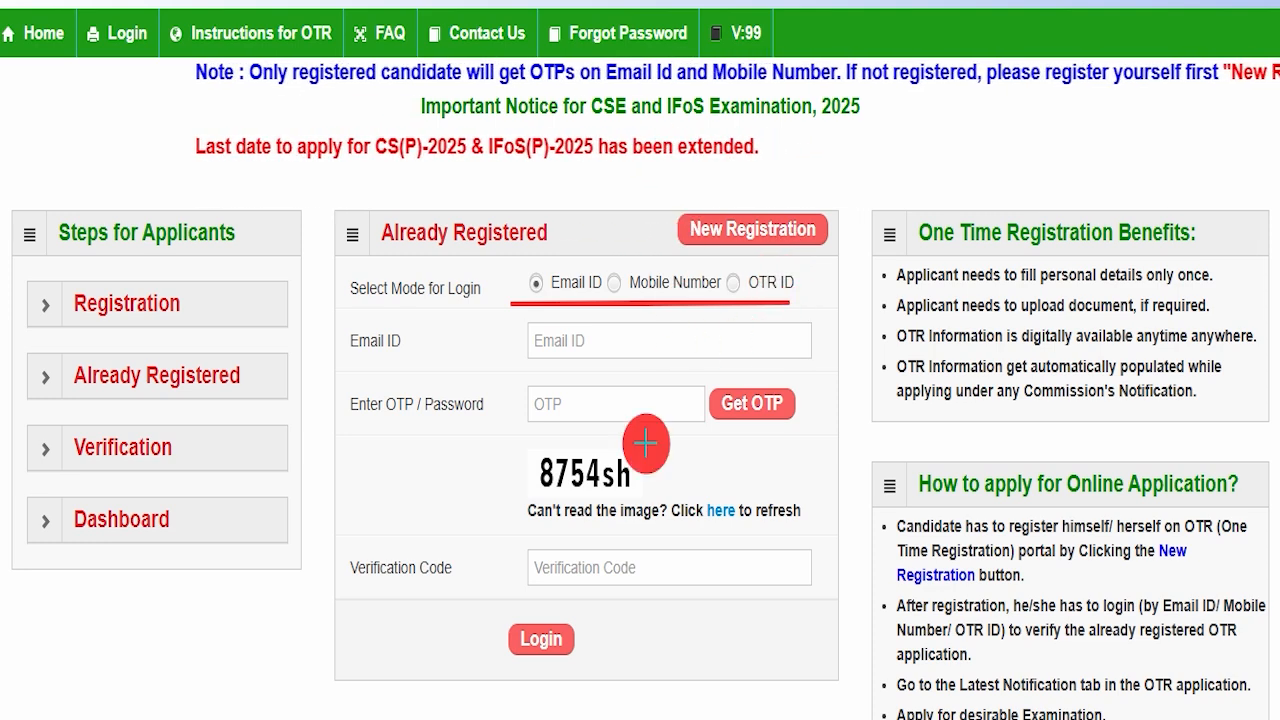
key("Escape")
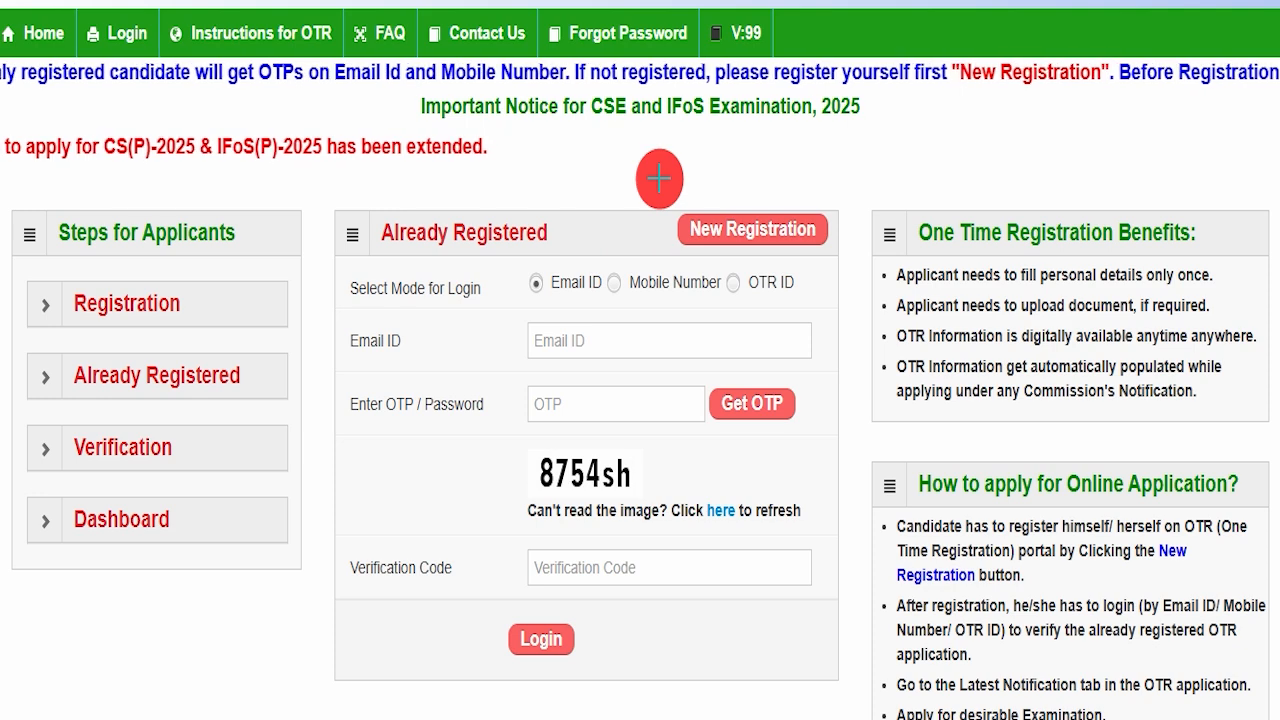
Outline the New Registration option and open the new candidate registration form
mouse_move(654, 187)
left_mouse_down()
mouse_move(823, 223)
mouse_move(842, 264)
left_mouse_up()
key("Escape")
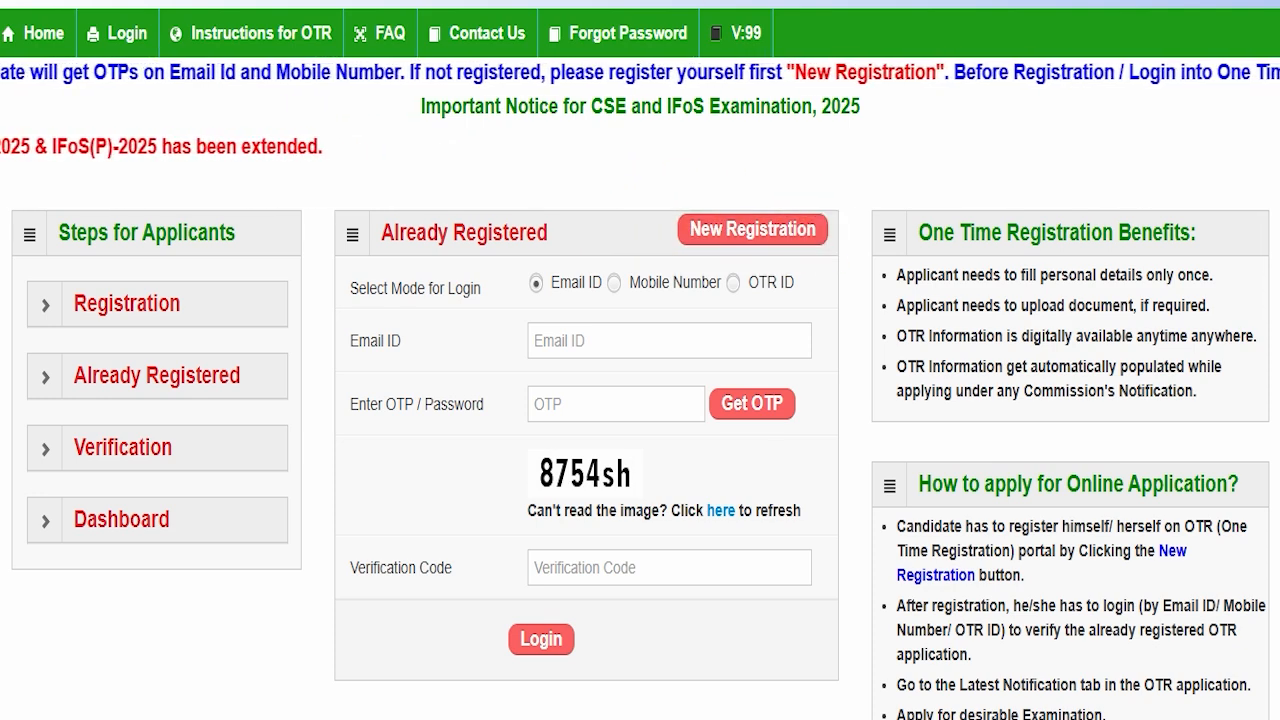
left_click(748, 236)
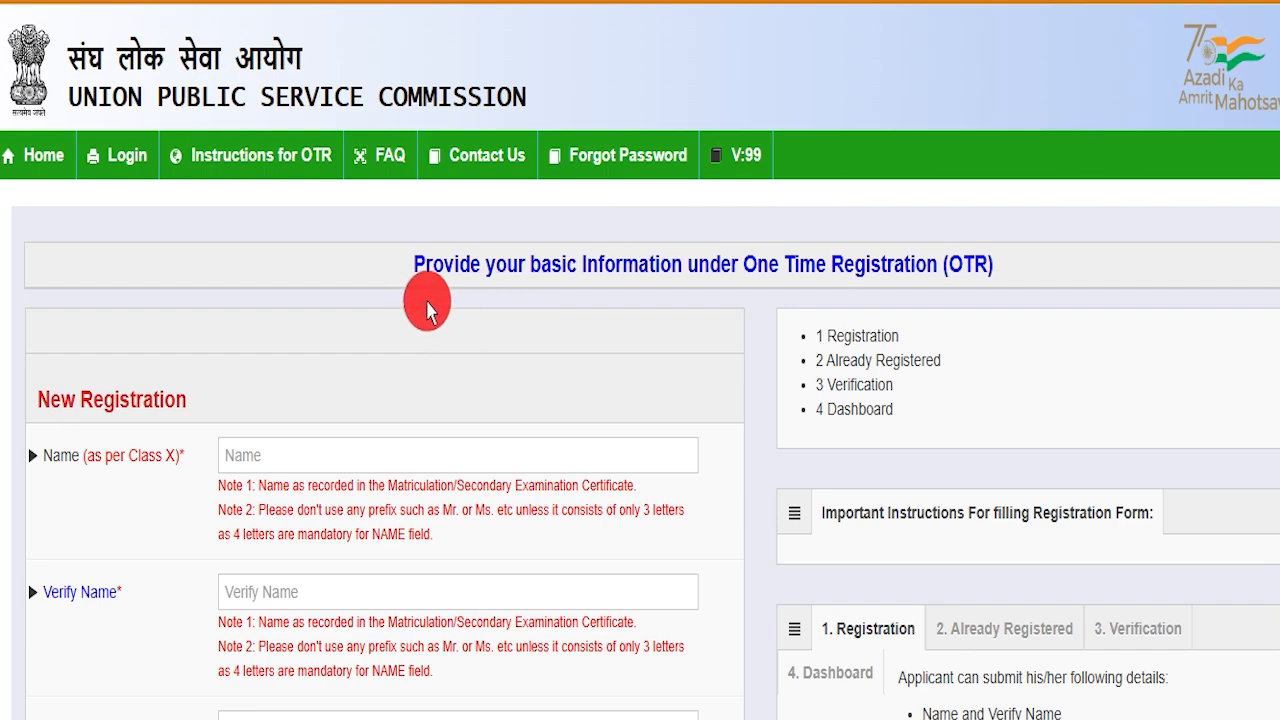
Enter the candidate's name in Name and Verify Name
scroll(646, 374, "down", 8)
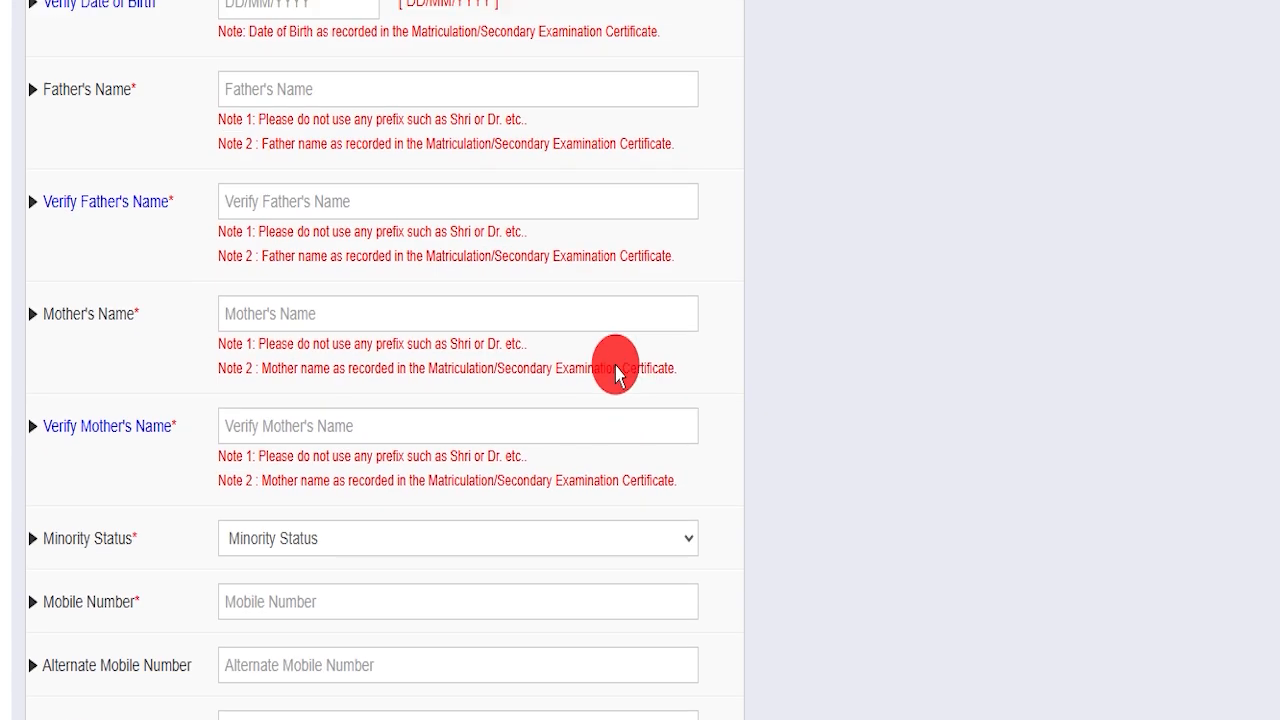
scroll(614, 366, "up", 10)
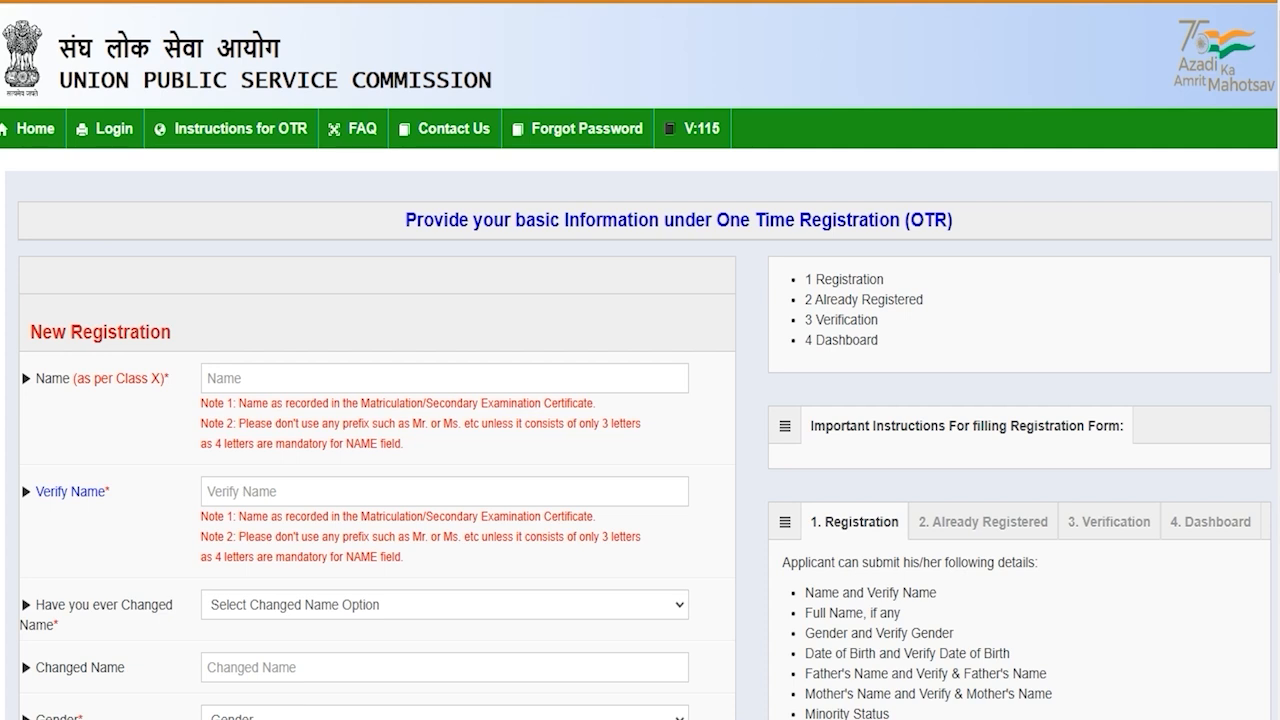
left_click(233, 377)
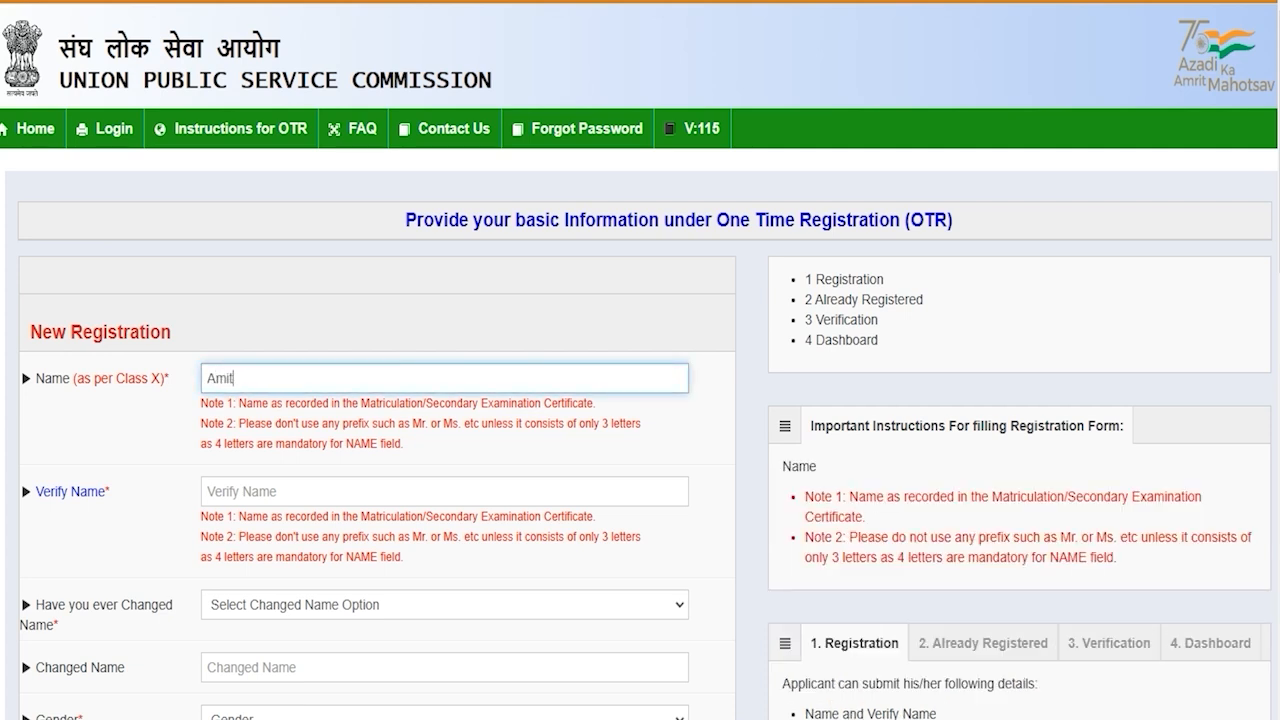
left_click(228, 500)
type("Amit")
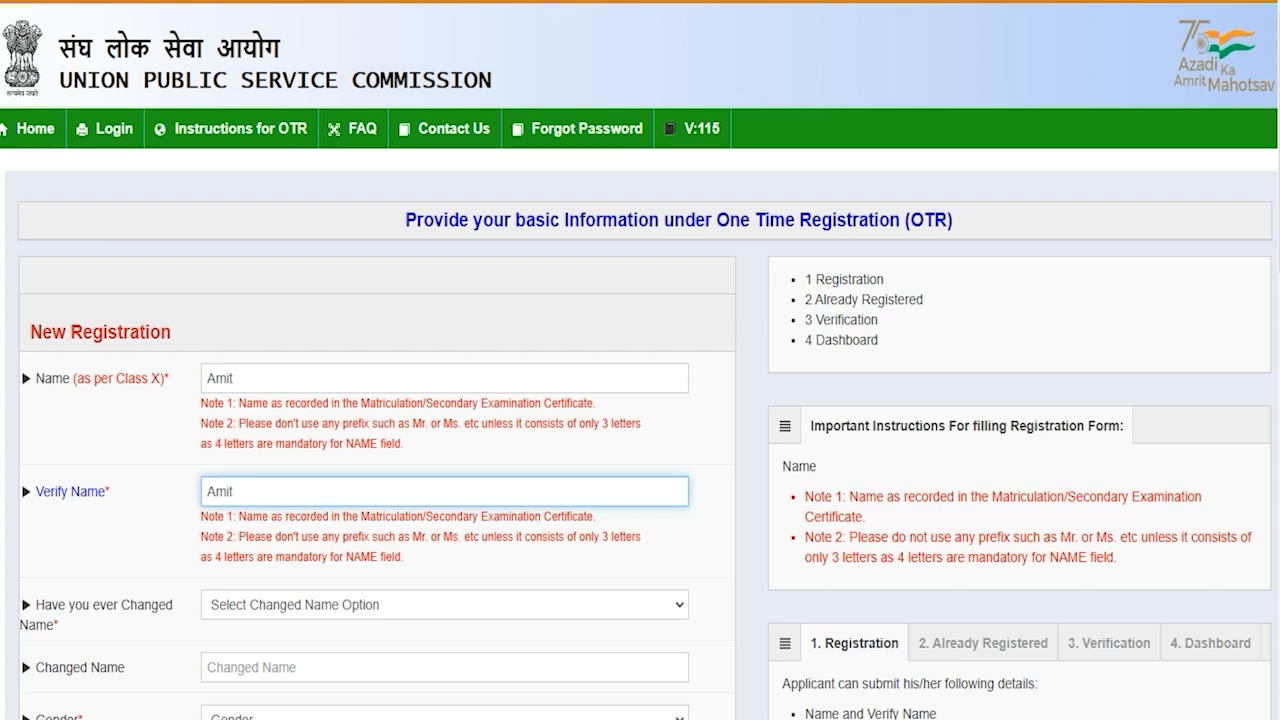
Answer No to whether the candidate has changed name
scroll(316, 297, "down", 3)
left_click(316, 297)
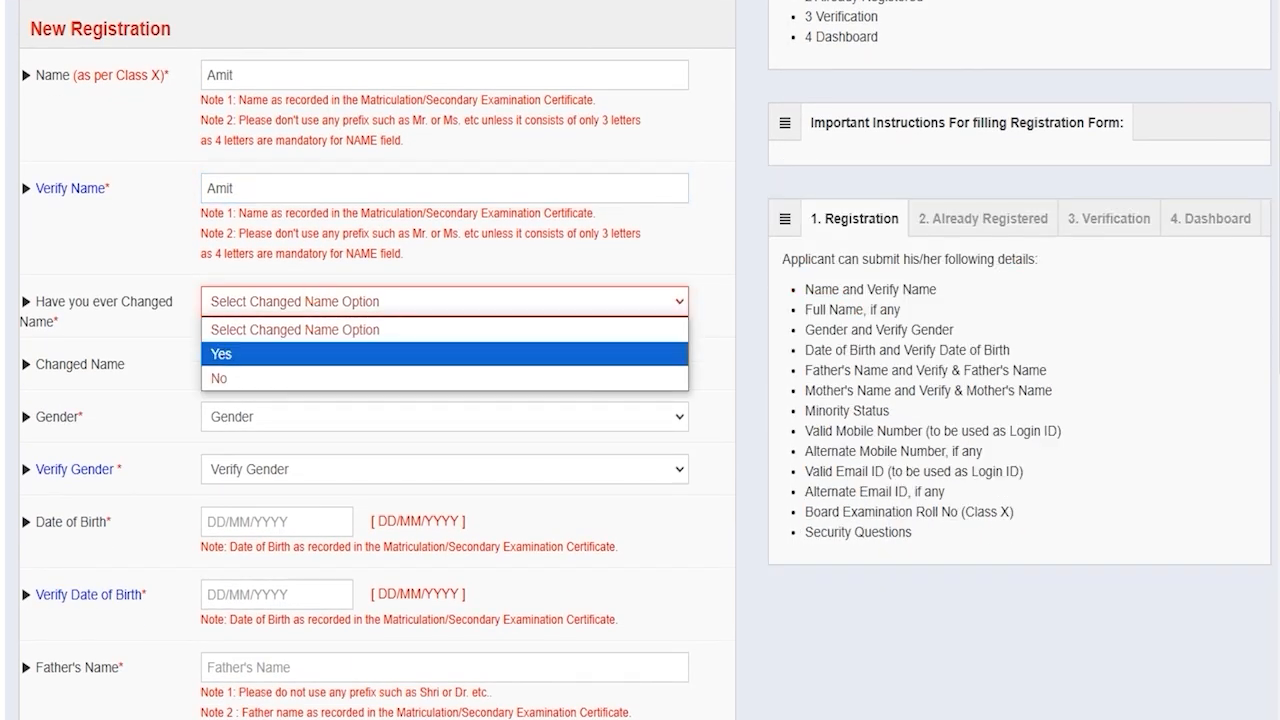
left_click(244, 353)
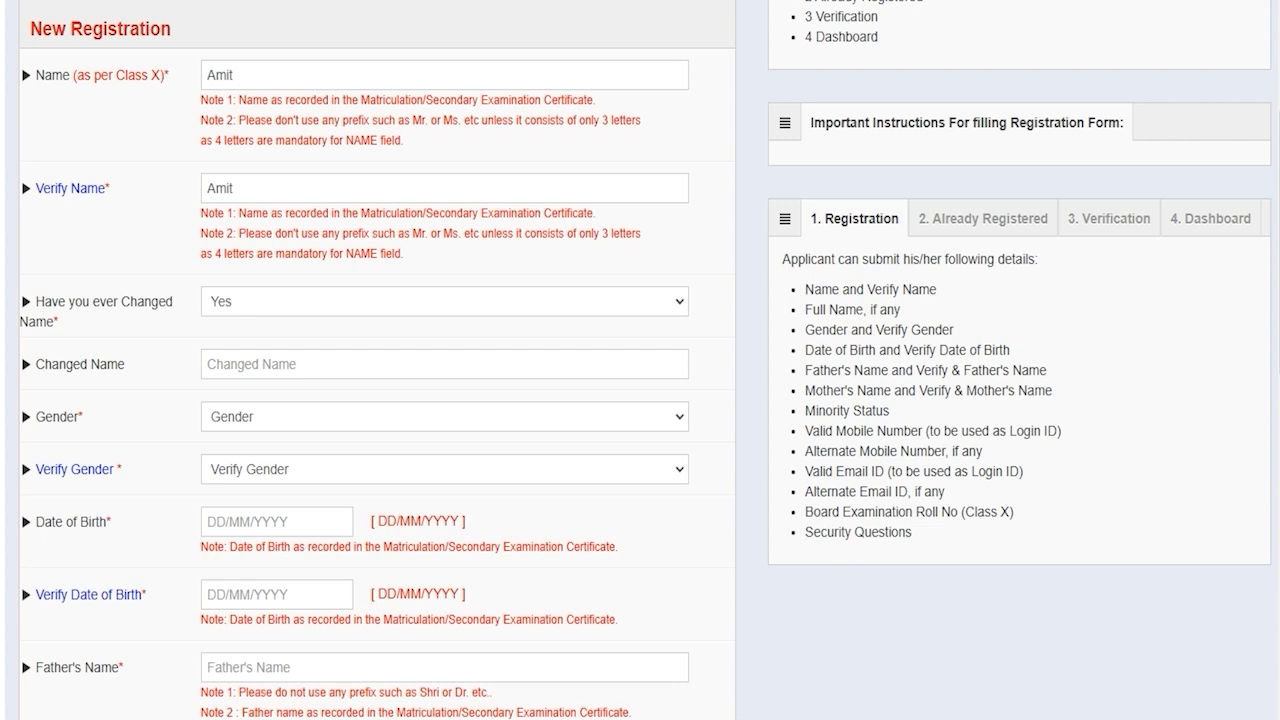
left_click(242, 364)
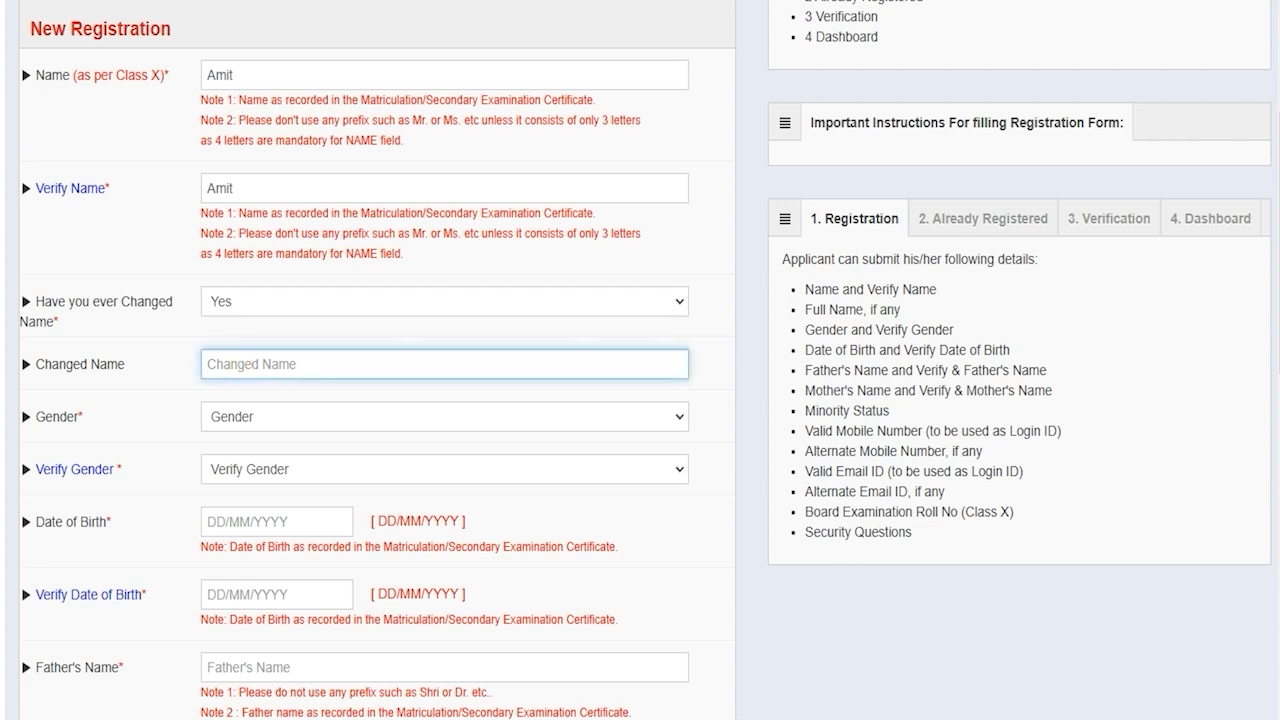
left_click(249, 304)
left_click(230, 375)
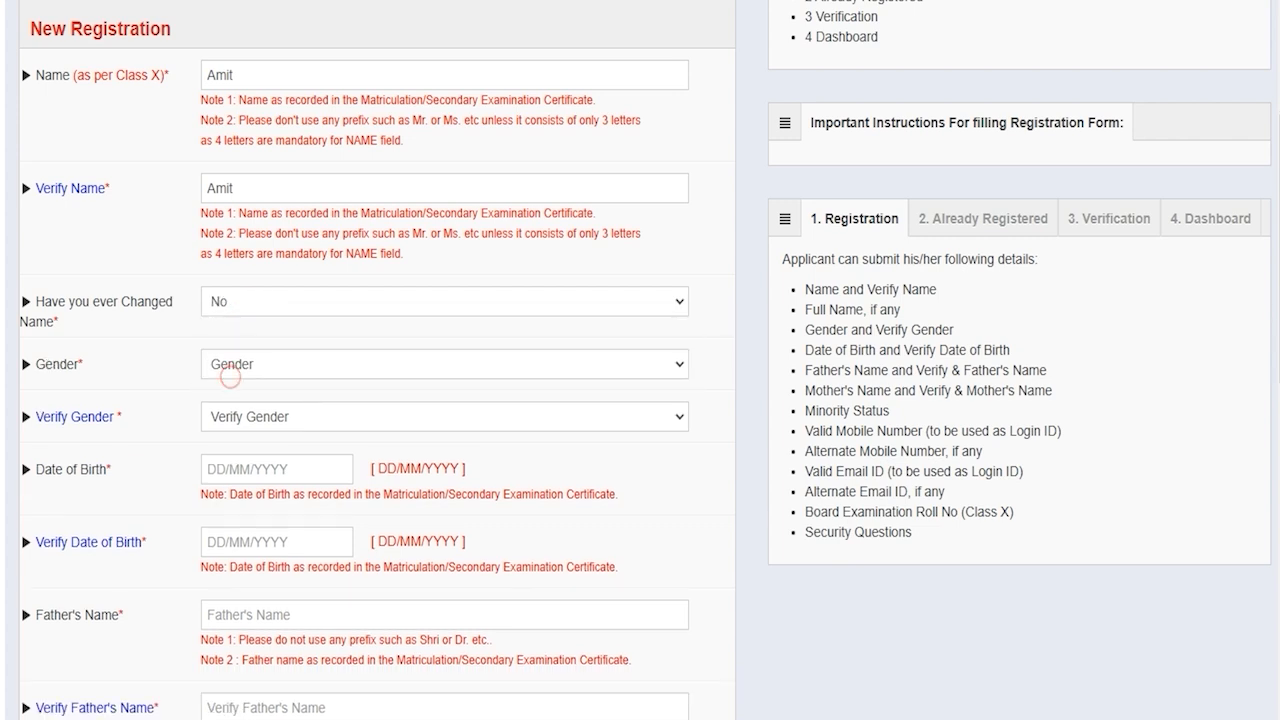
Set Gender and Verify Gender to Male, closing the date-of-birth pickers
left_click(260, 365)
left_click(243, 420)
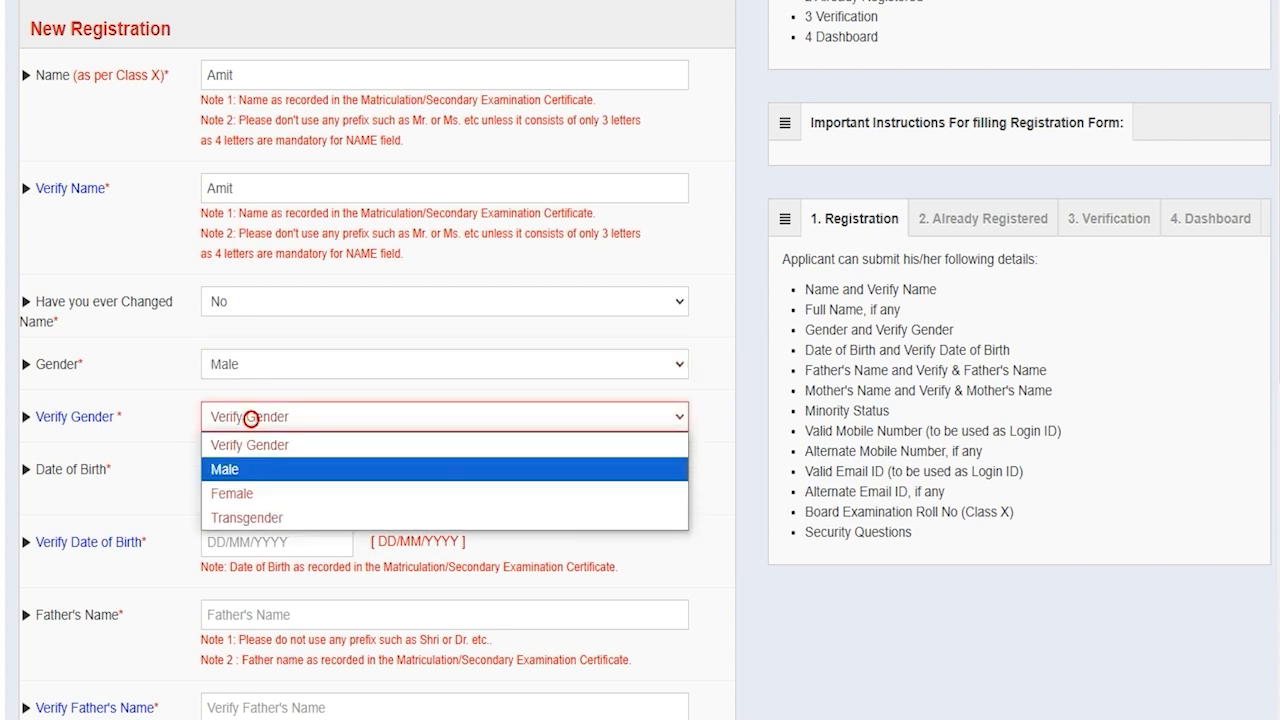
left_click(248, 469)
left_click(250, 470)
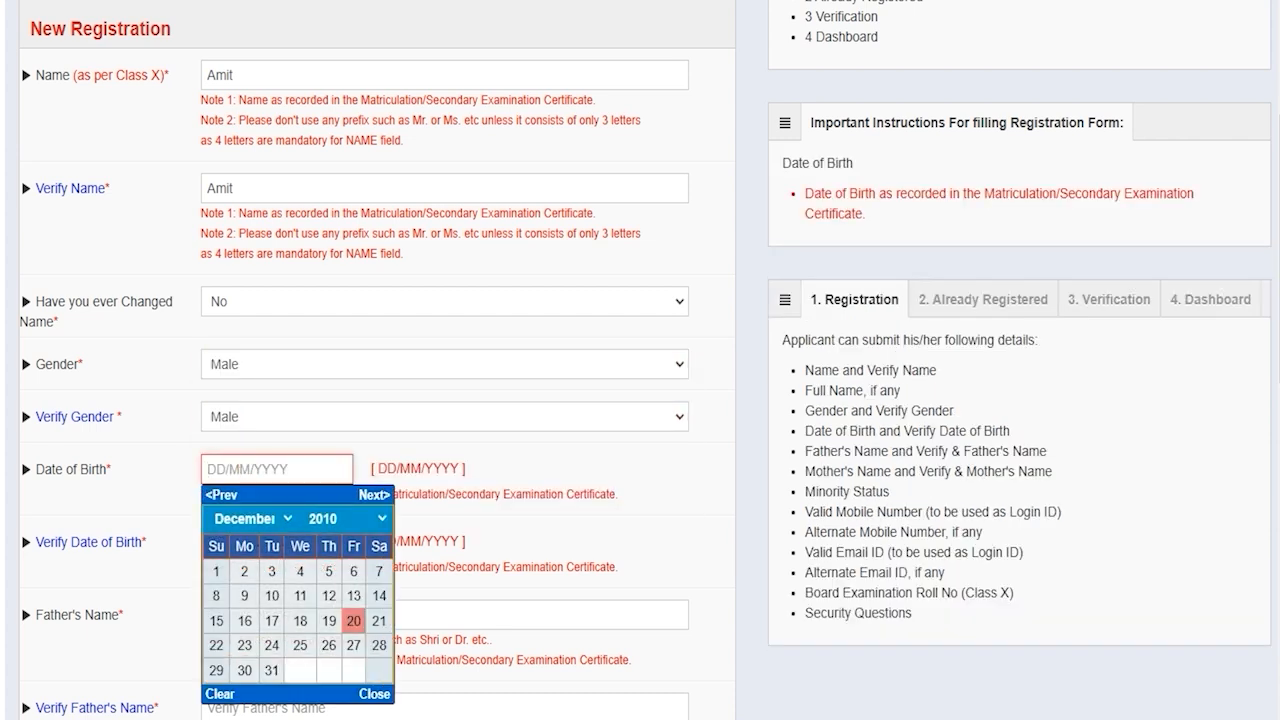
left_click(371, 697)
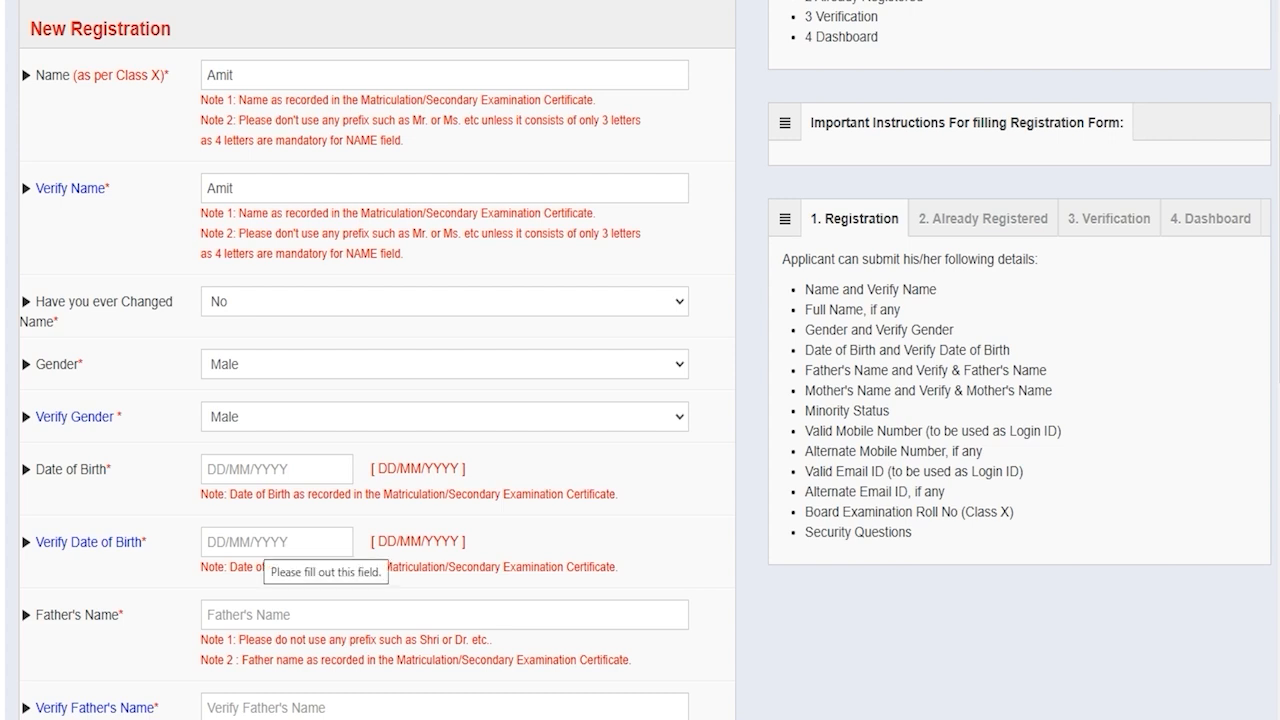
left_click(251, 540)
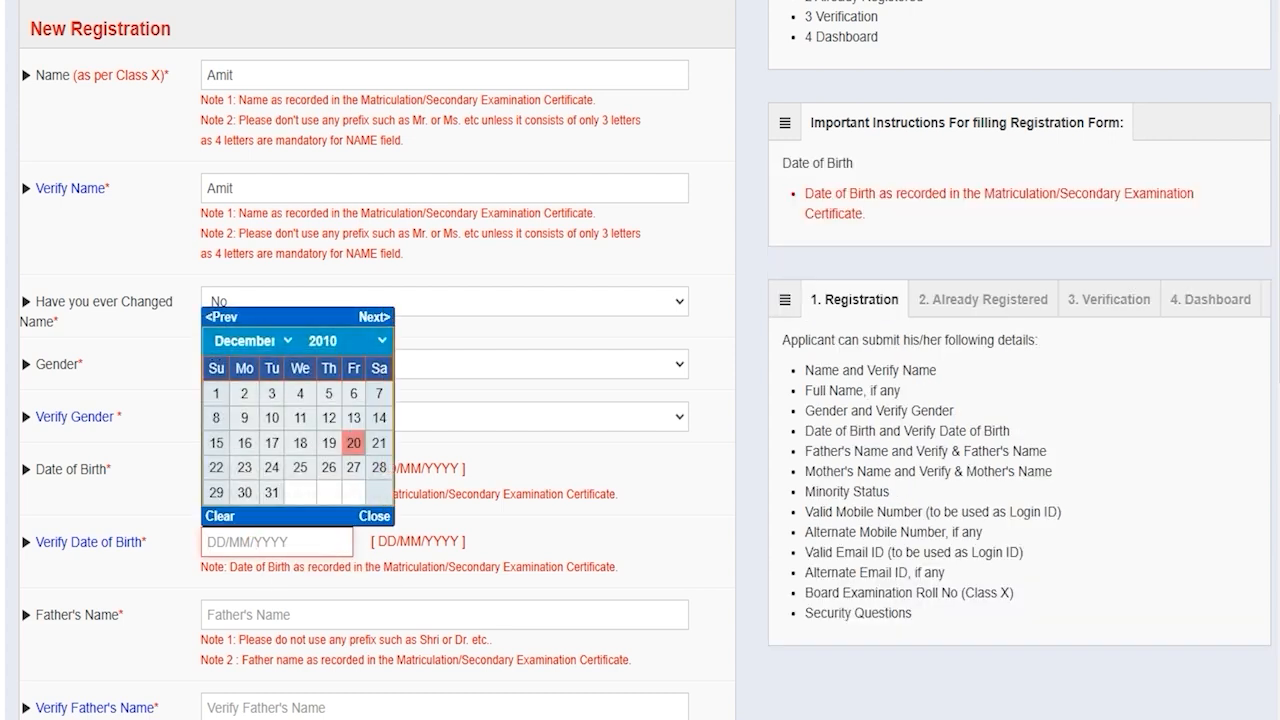
Type the father's name in Father's Name and move to Verify Father's Name
left_click(251, 610)
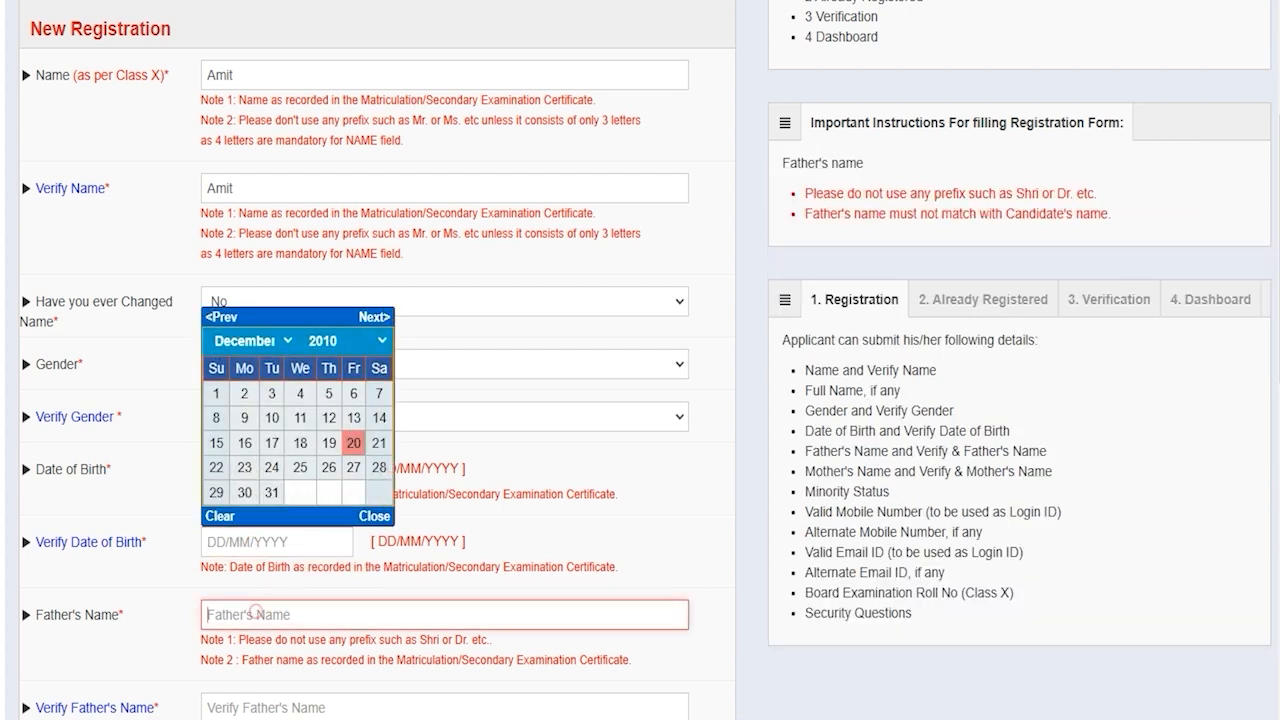
type("Rakesh")
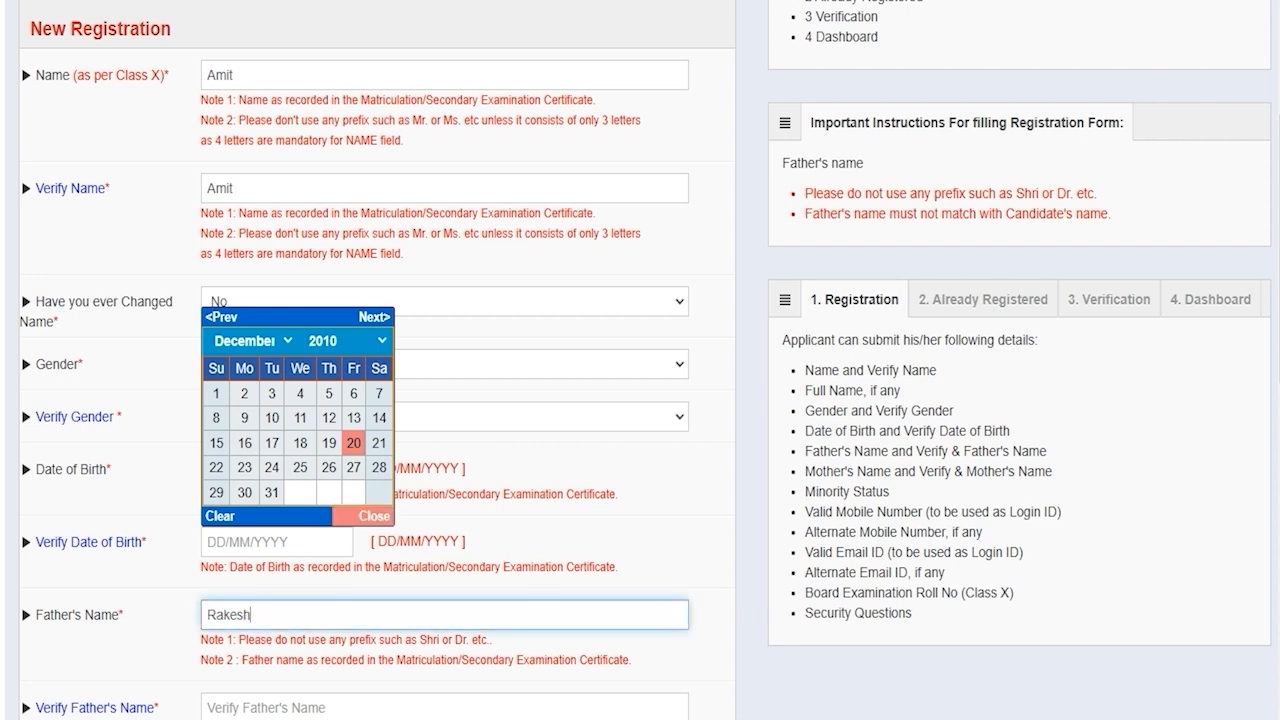
left_click(374, 516)
left_click(245, 705)
Complete Verify Father's Name and enter the mother's name and its verification
type("Rakesh")
scroll(640, 360, "down", 4)
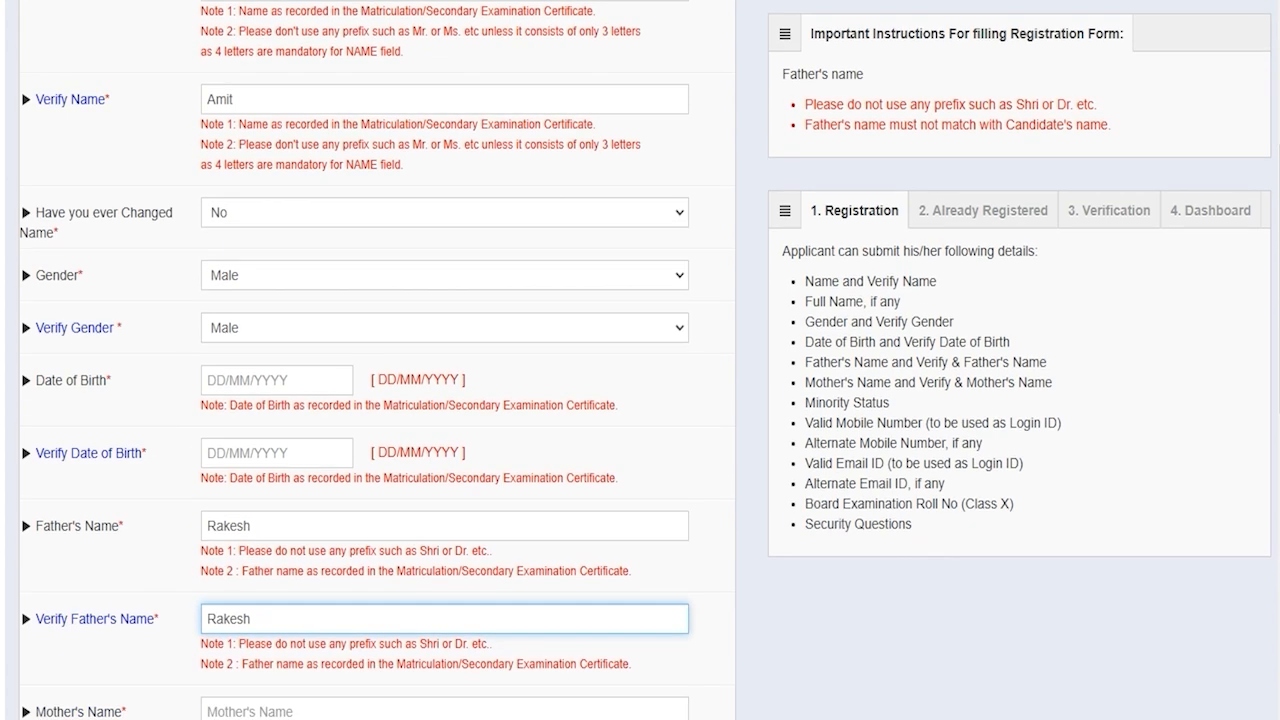
left_click(246, 397)
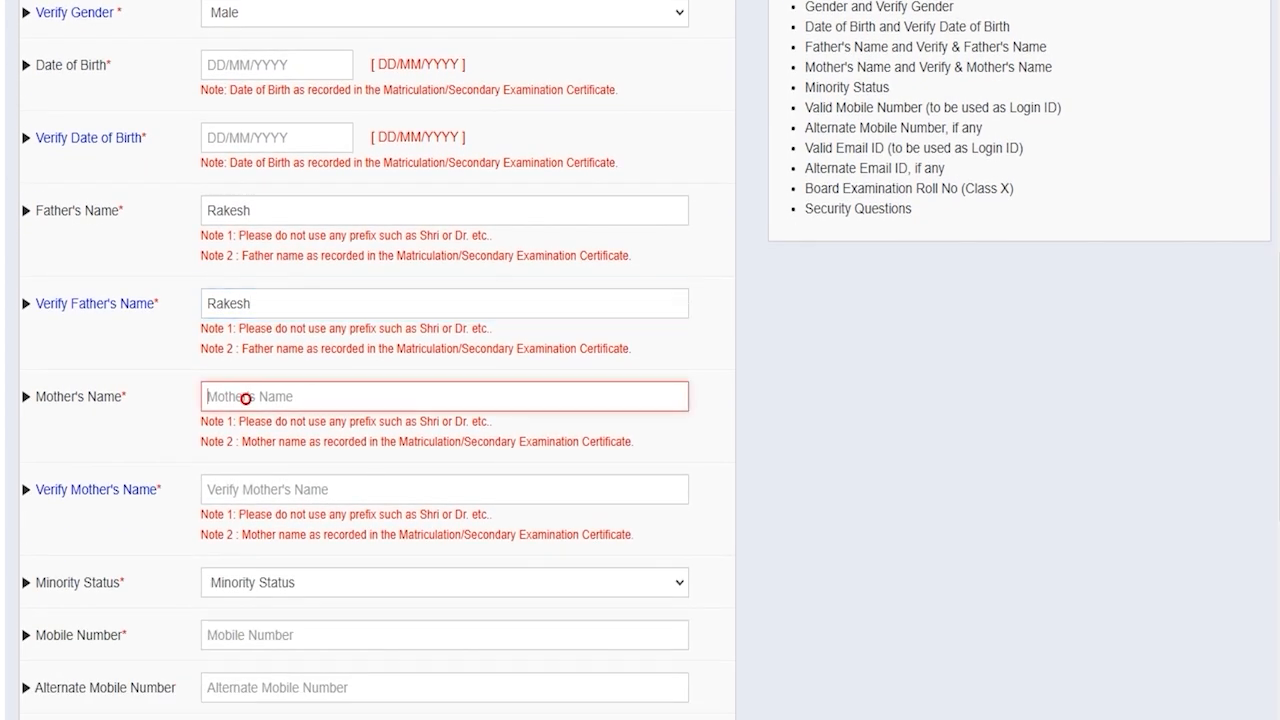
left_click(249, 489)
scroll(246, 489, "down", 2)
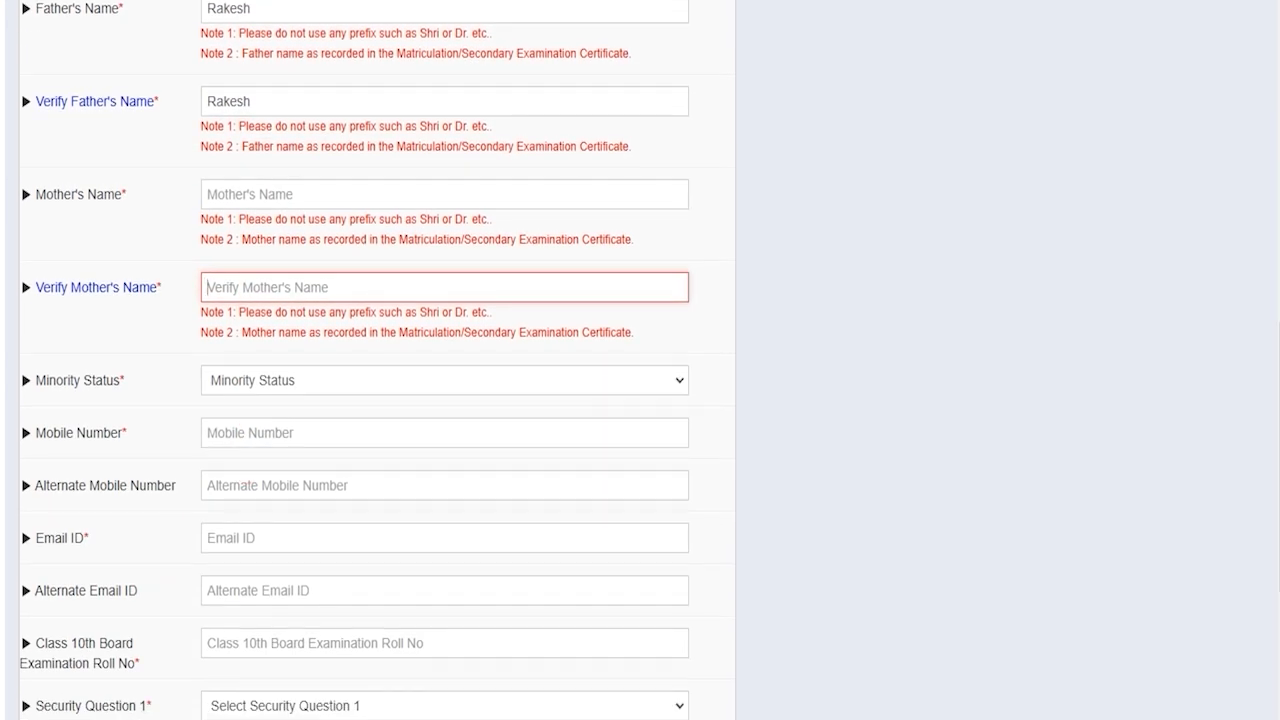
Set Minority Status to No after briefly choosing Yes
left_click(266, 379)
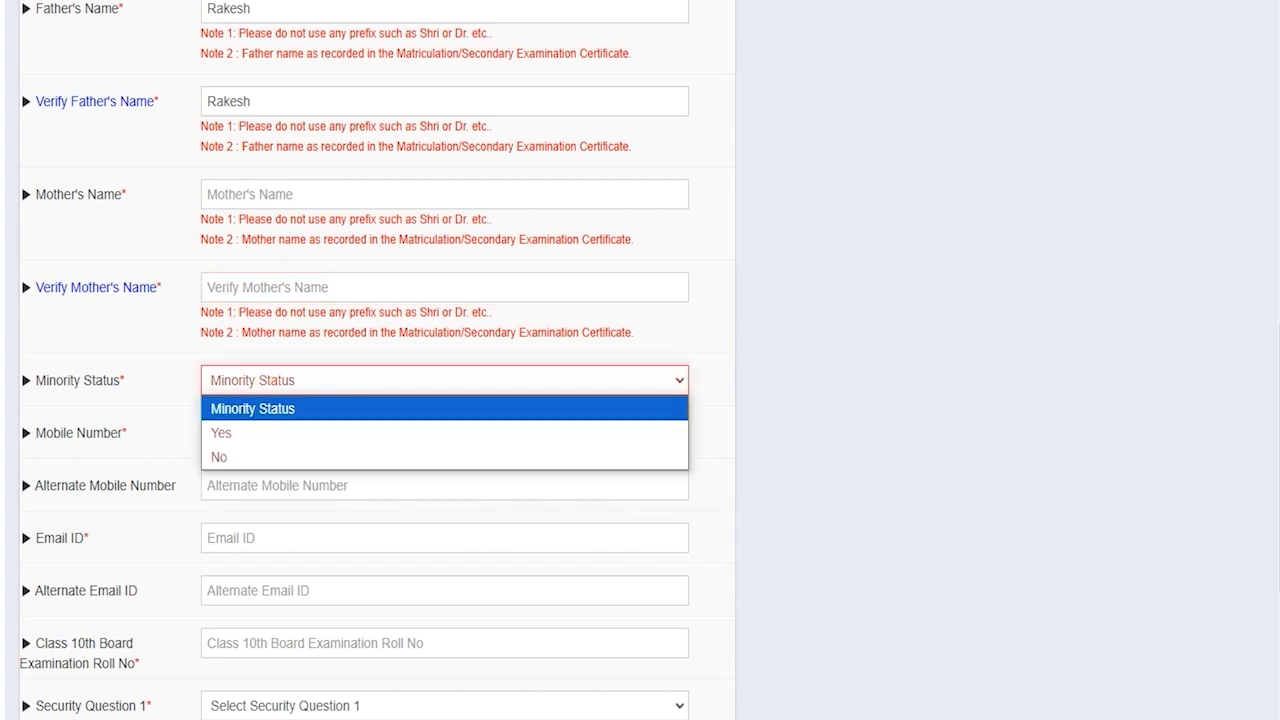
left_click(237, 432)
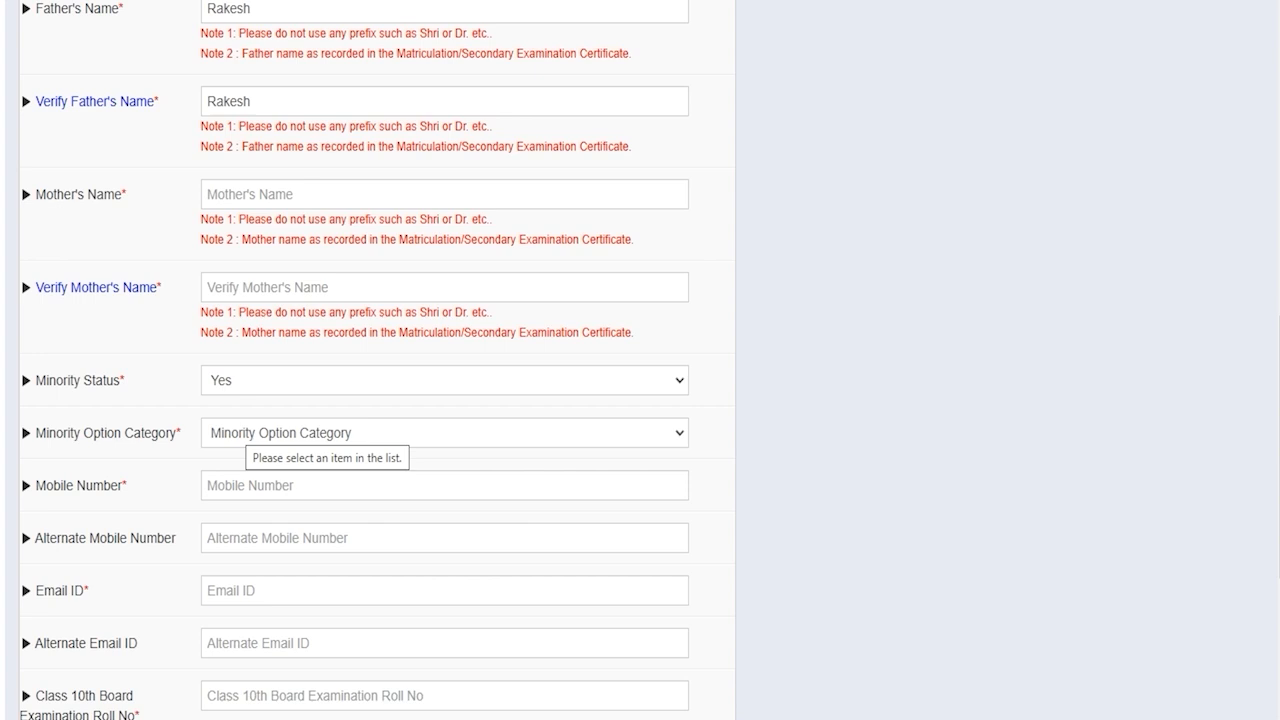
left_click(243, 431)
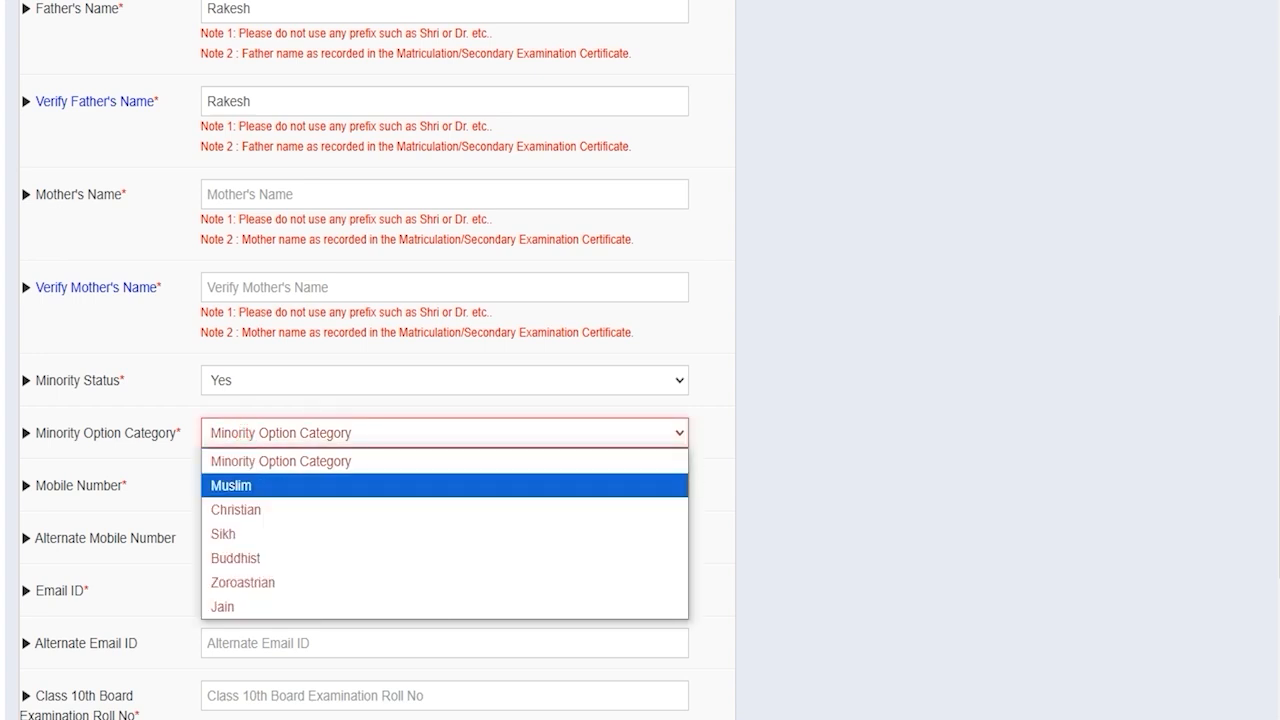
left_click(265, 372)
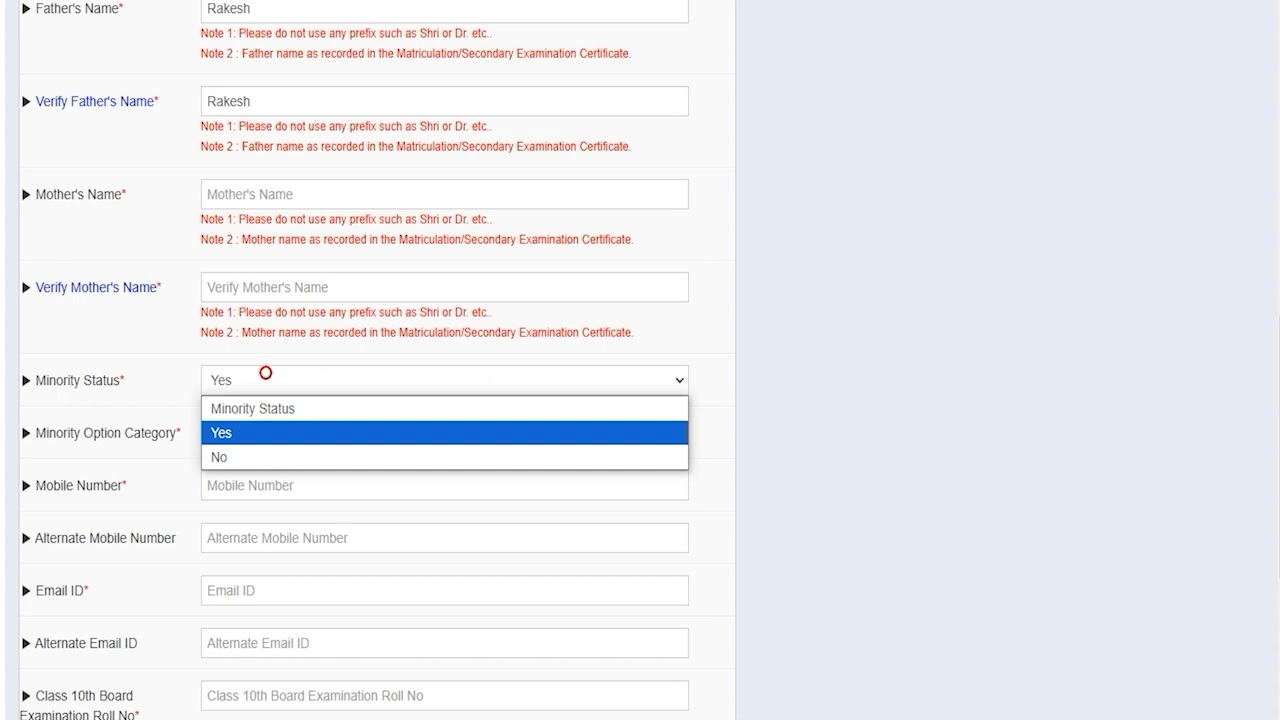
left_click(232, 456)
key("Tab")
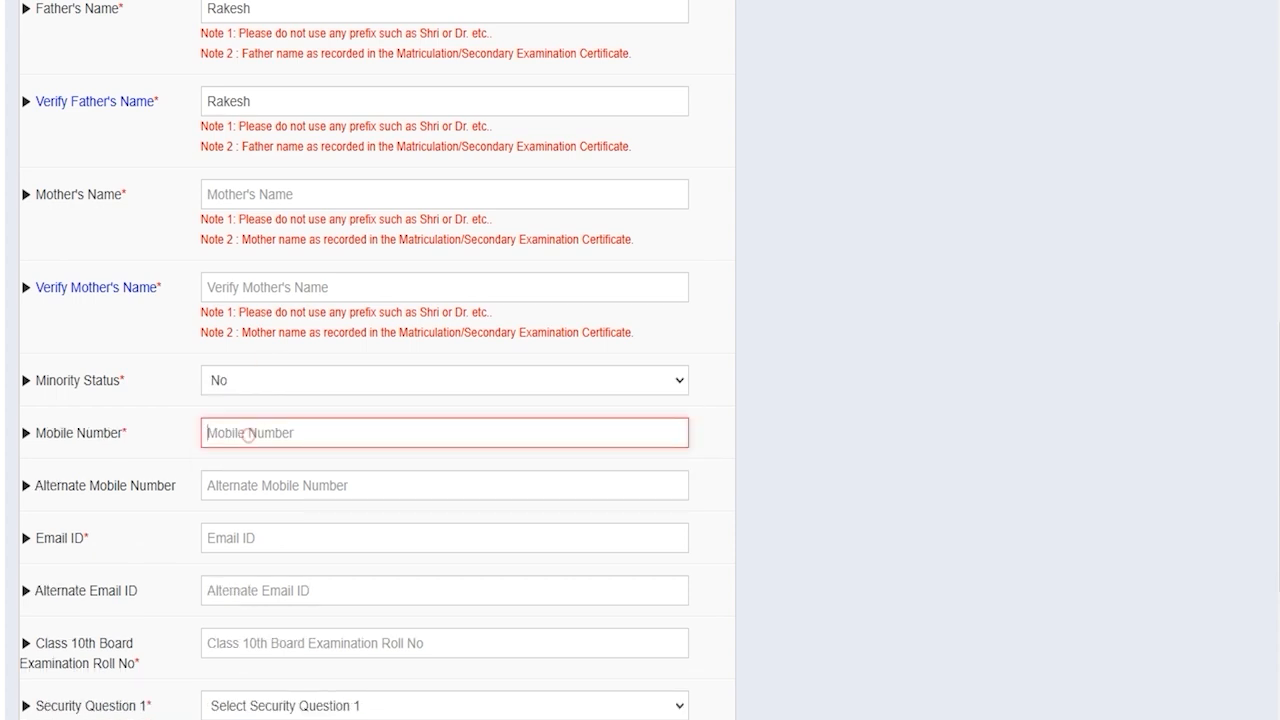
Fill in the mobile number, e-mail ID and Class 10th roll number
scroll(400, 400, "down", 1)
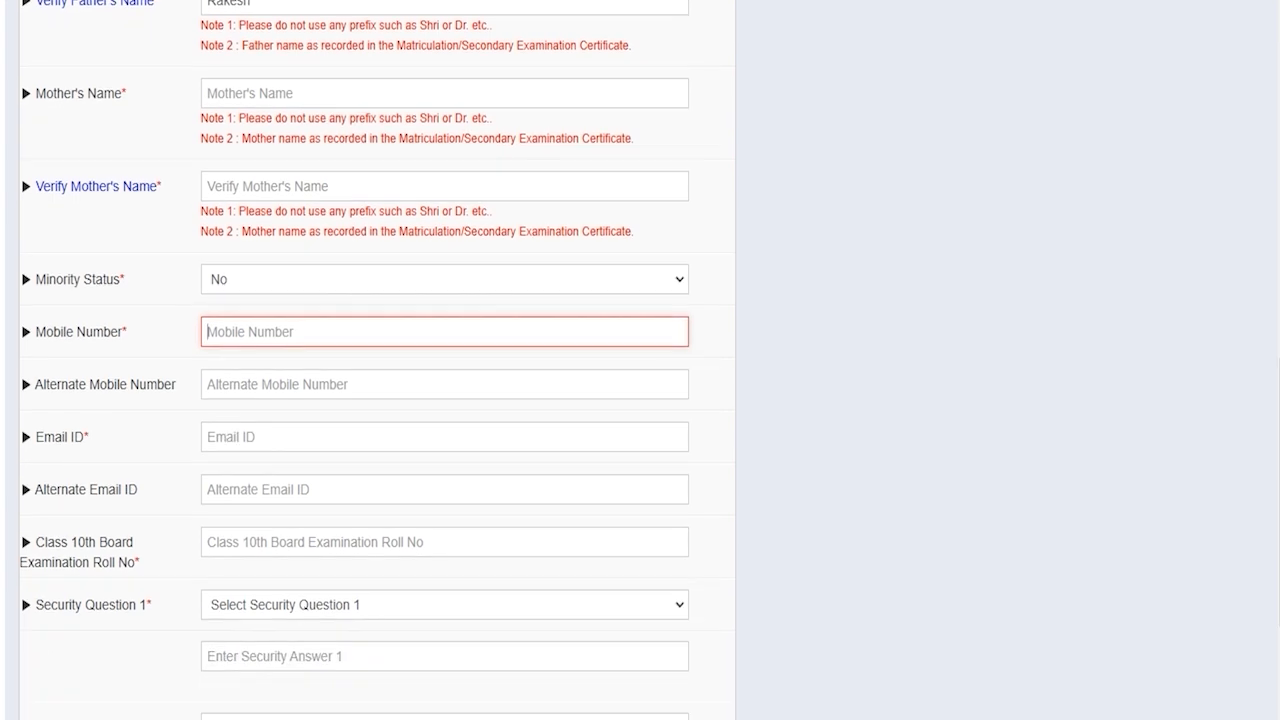
left_click(248, 436)
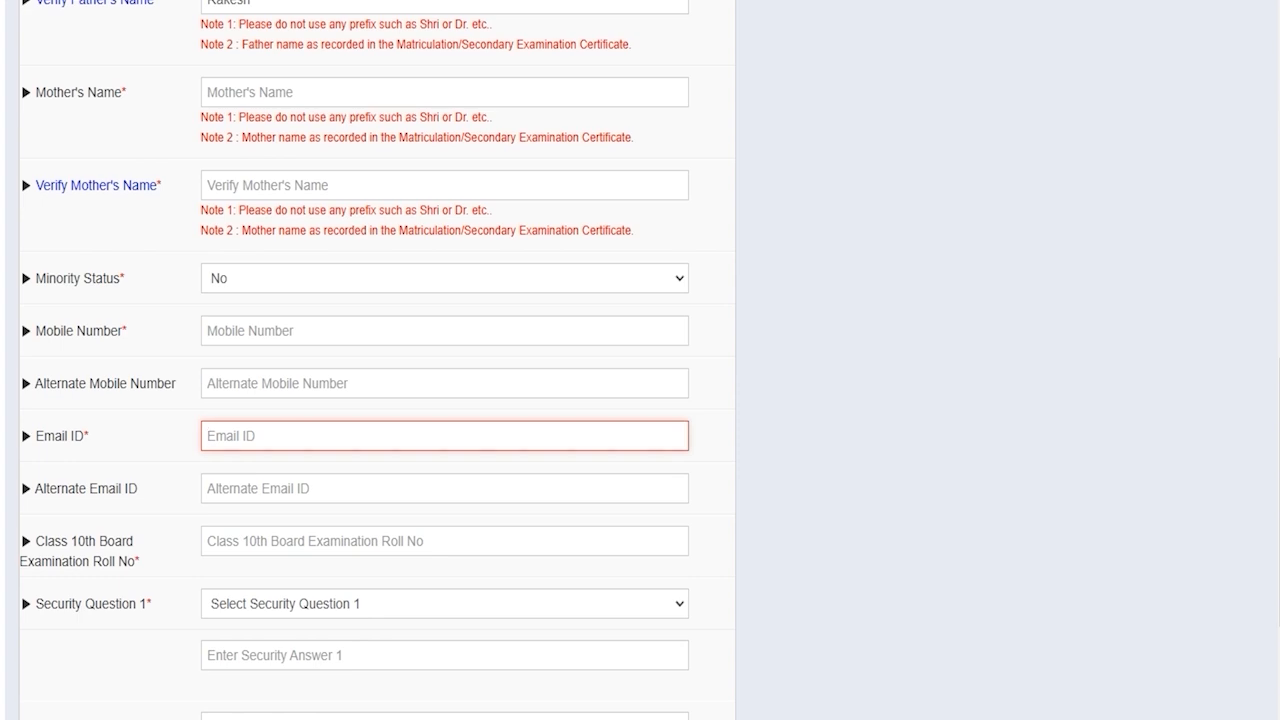
scroll(356, 360, "down", 2)
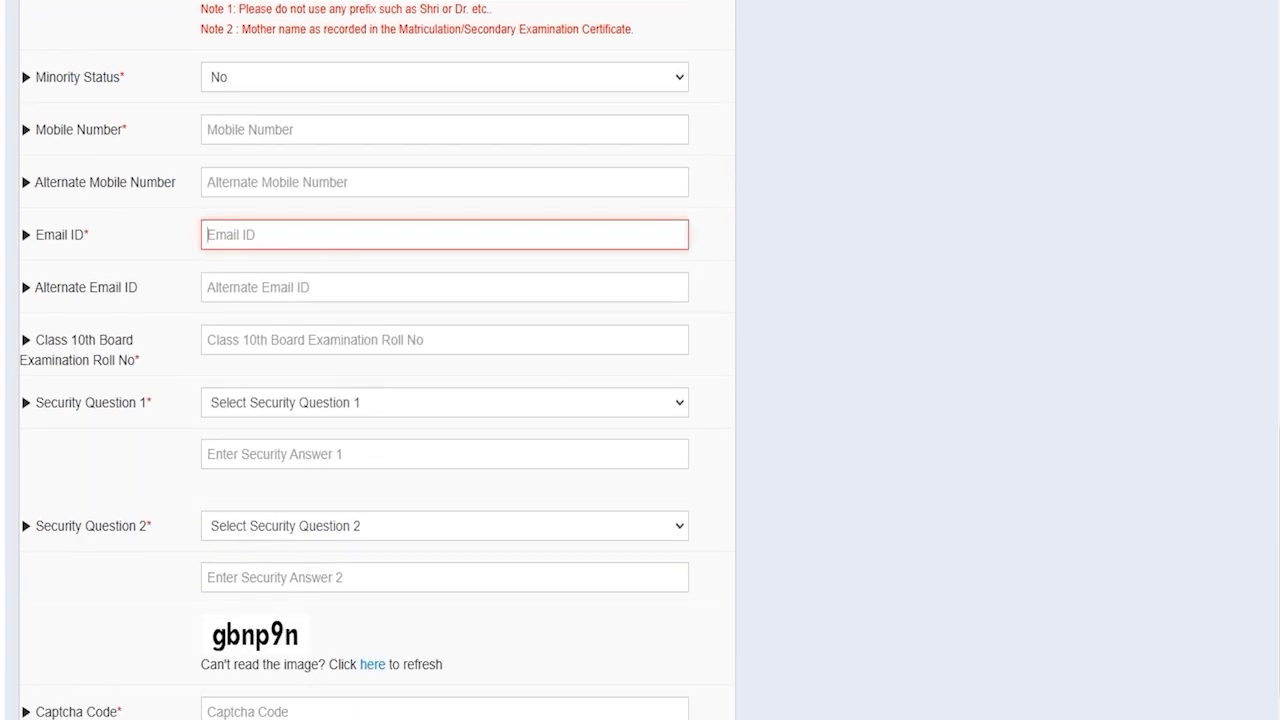
left_click(282, 338)
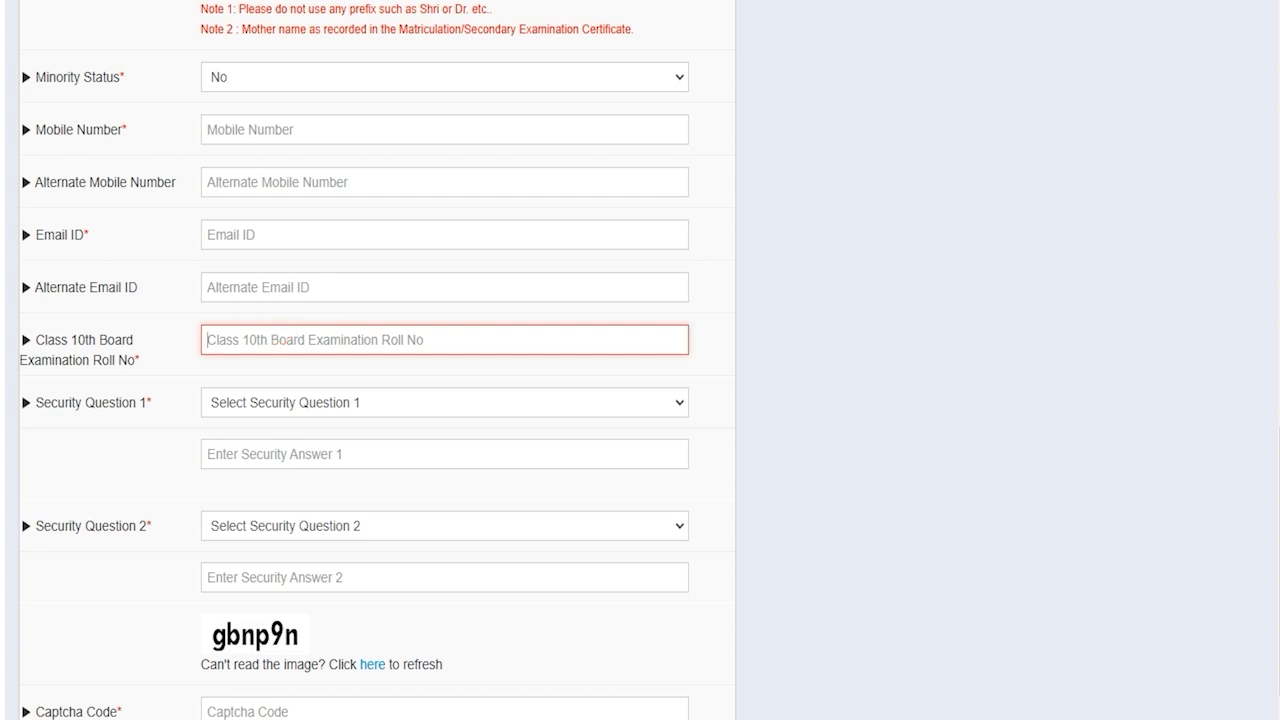
Choose the childhood-name and favorite-author security questions, enter both answers and the captcha code
left_click(297, 403)
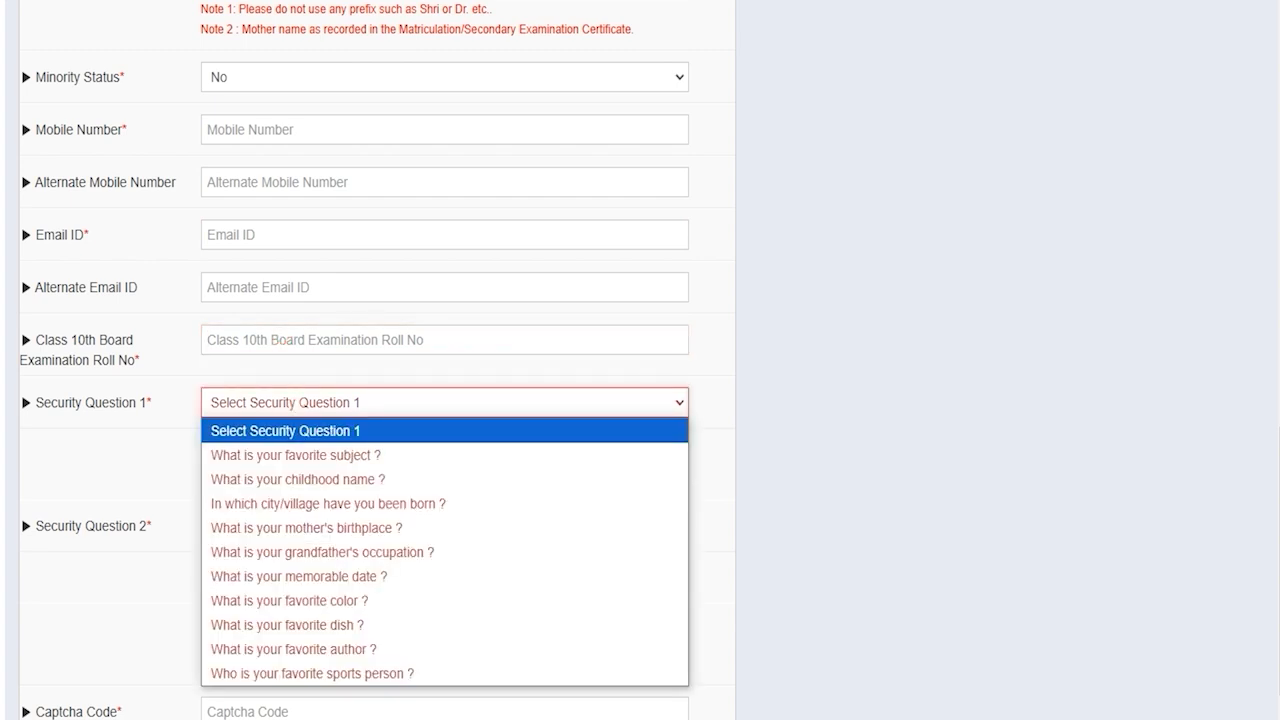
key("Down")
key("Down")
left_click(314, 478)
left_click(283, 455)
left_click(286, 528)
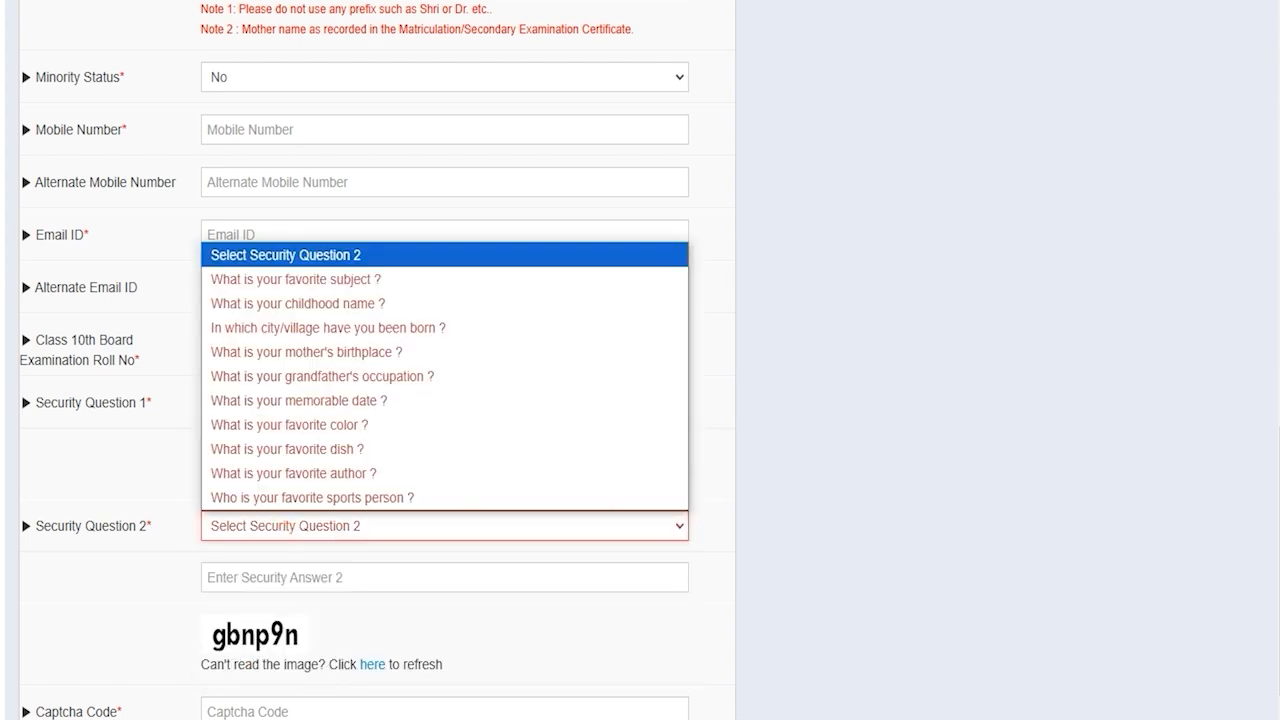
left_click(294, 476)
left_click(297, 576)
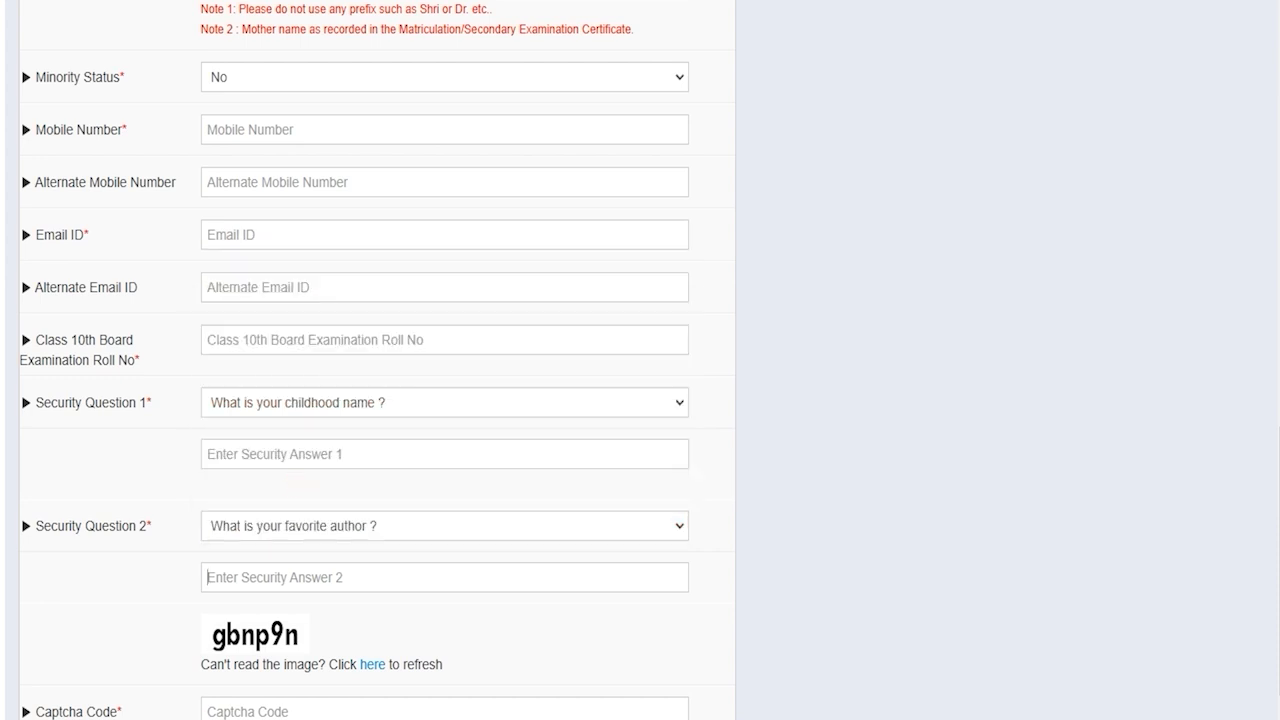
scroll(297, 576, "down", 2)
left_click(255, 535)
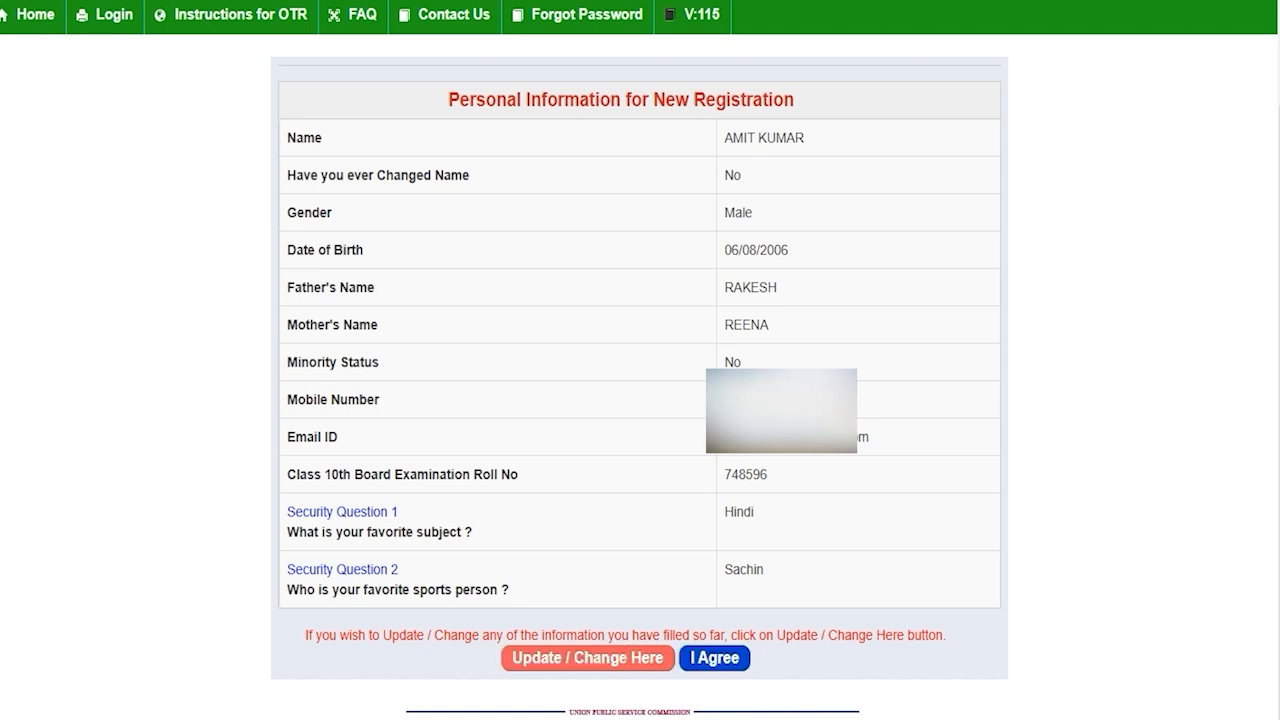
Accept the summarised registration details with I Agree to proceed to OTP verification
left_click(714, 657)
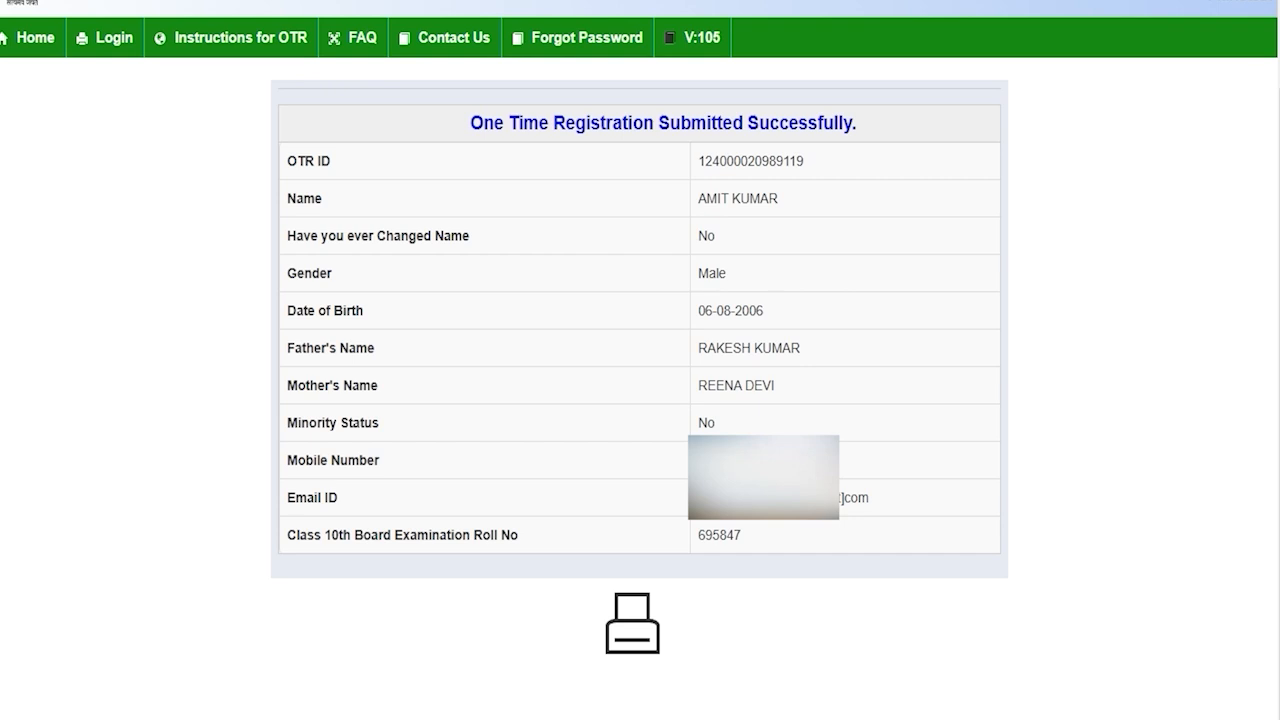
Highlight the submitted-successfully message and the new OTR ID, then go to the Login page
left_click_drag(538, 122, 823, 122)
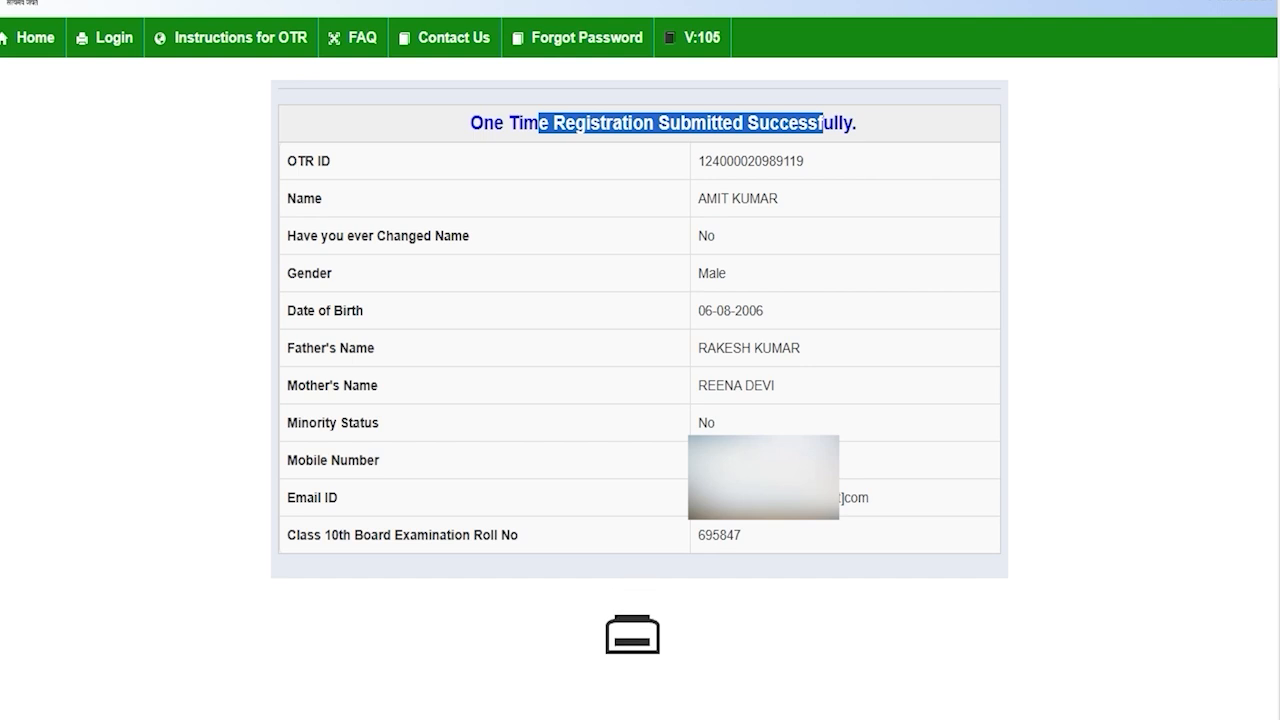
left_click(758, 292)
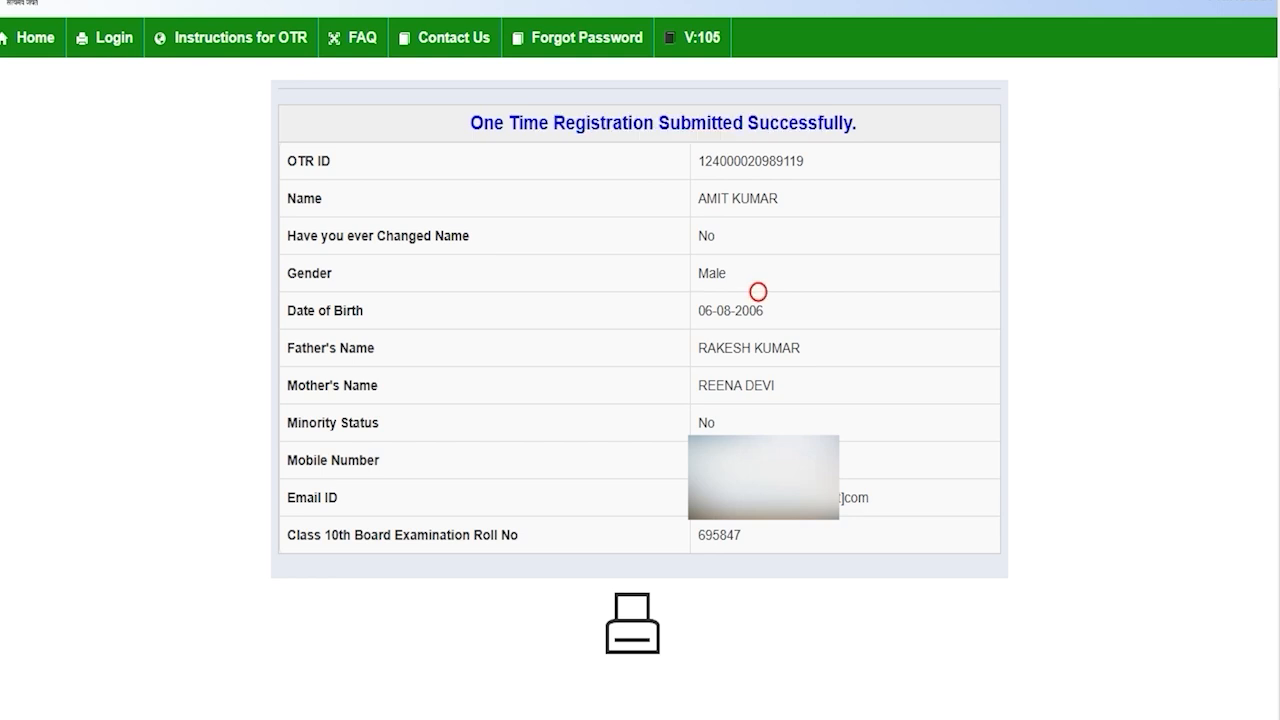
left_click_drag(694, 161, 804, 161)
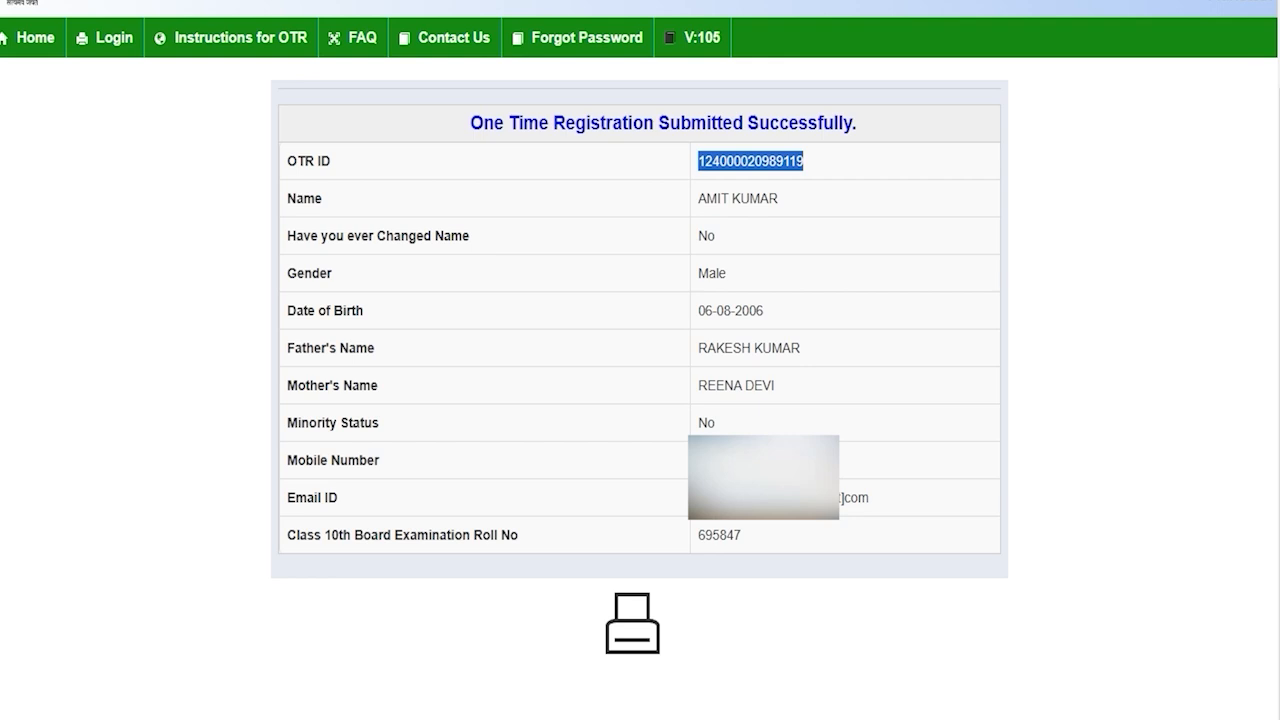
scroll(640, 360, "up", 1)
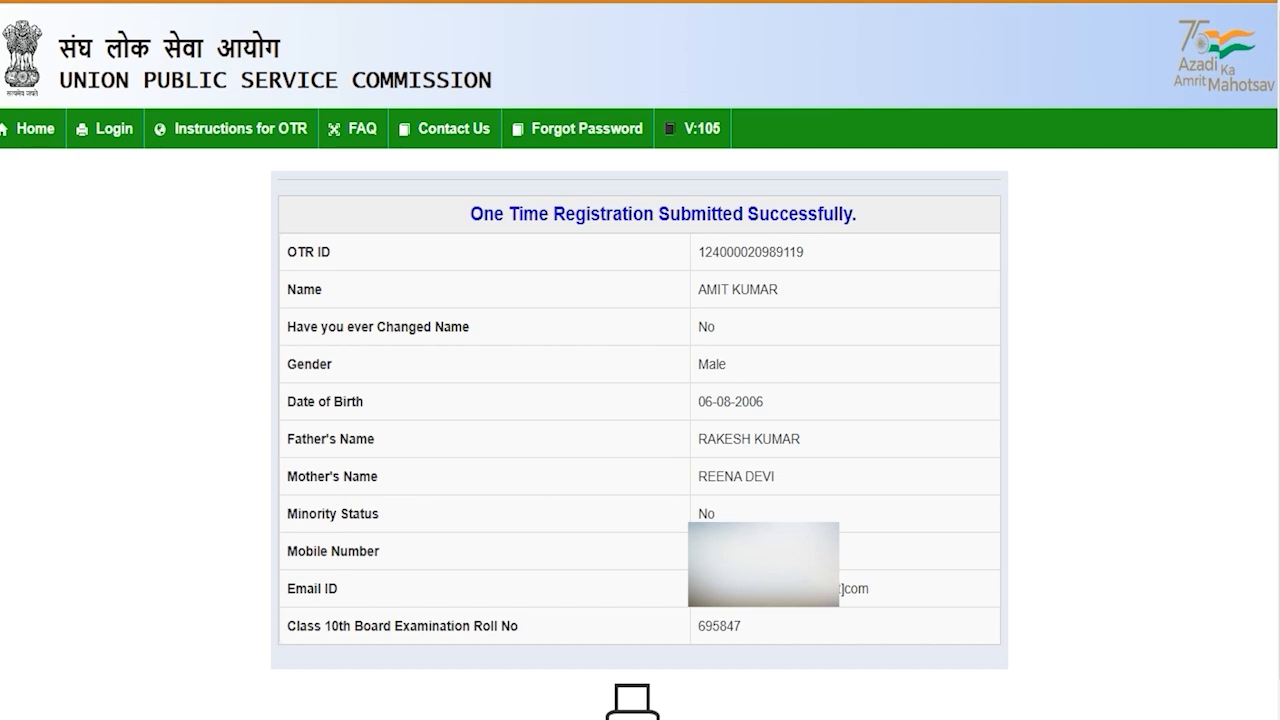
left_click(111, 128)
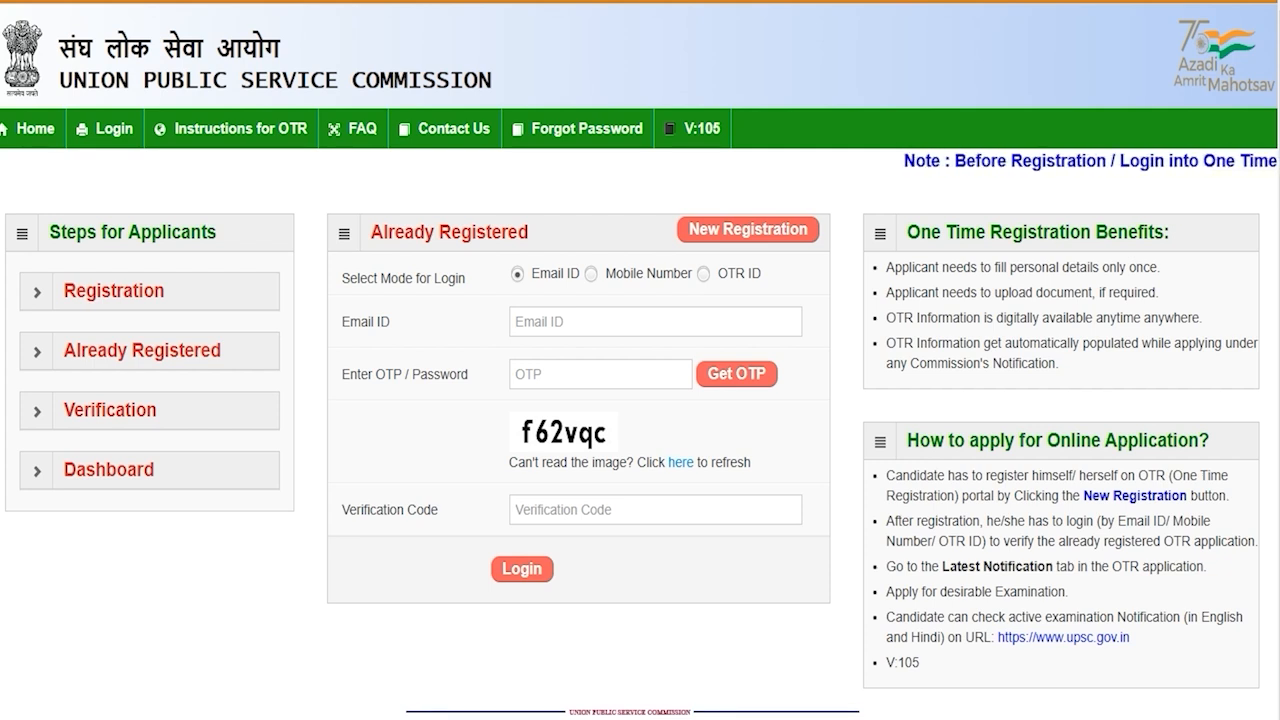
Try e-mail ID login mode, filling the e-mail, OTP/password and verification code fields
left_click(704, 274)
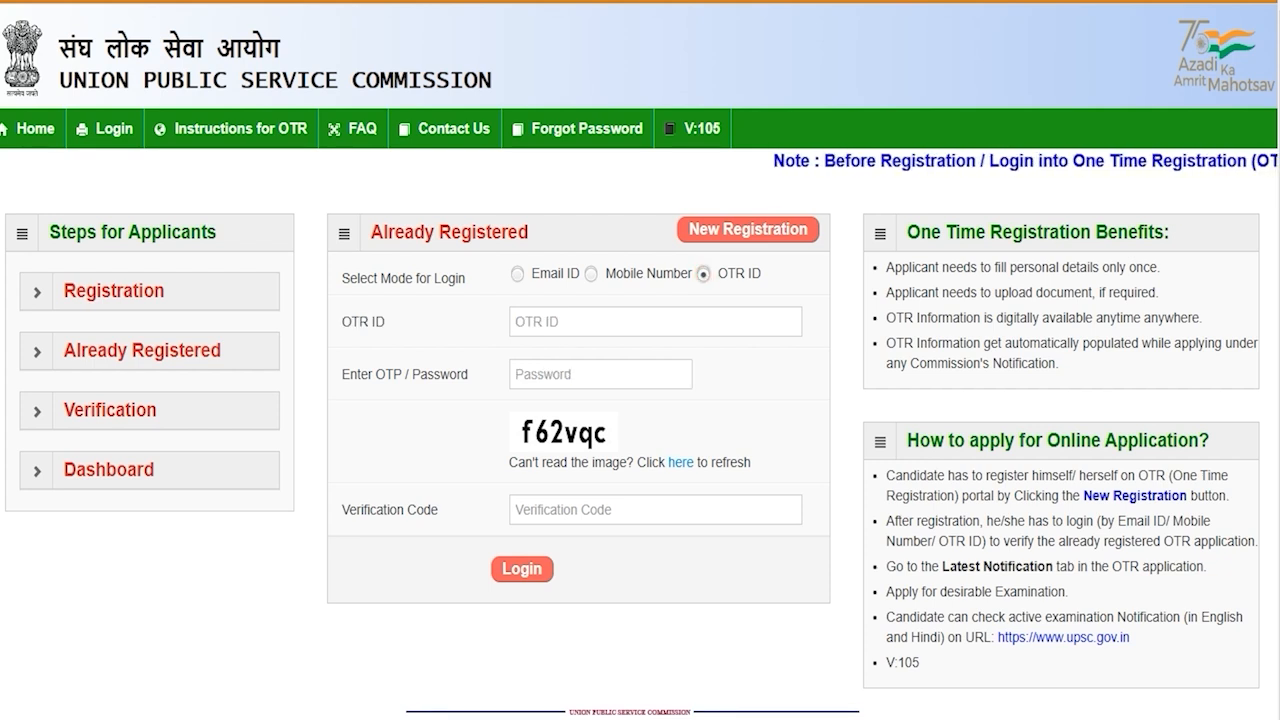
left_click(591, 274)
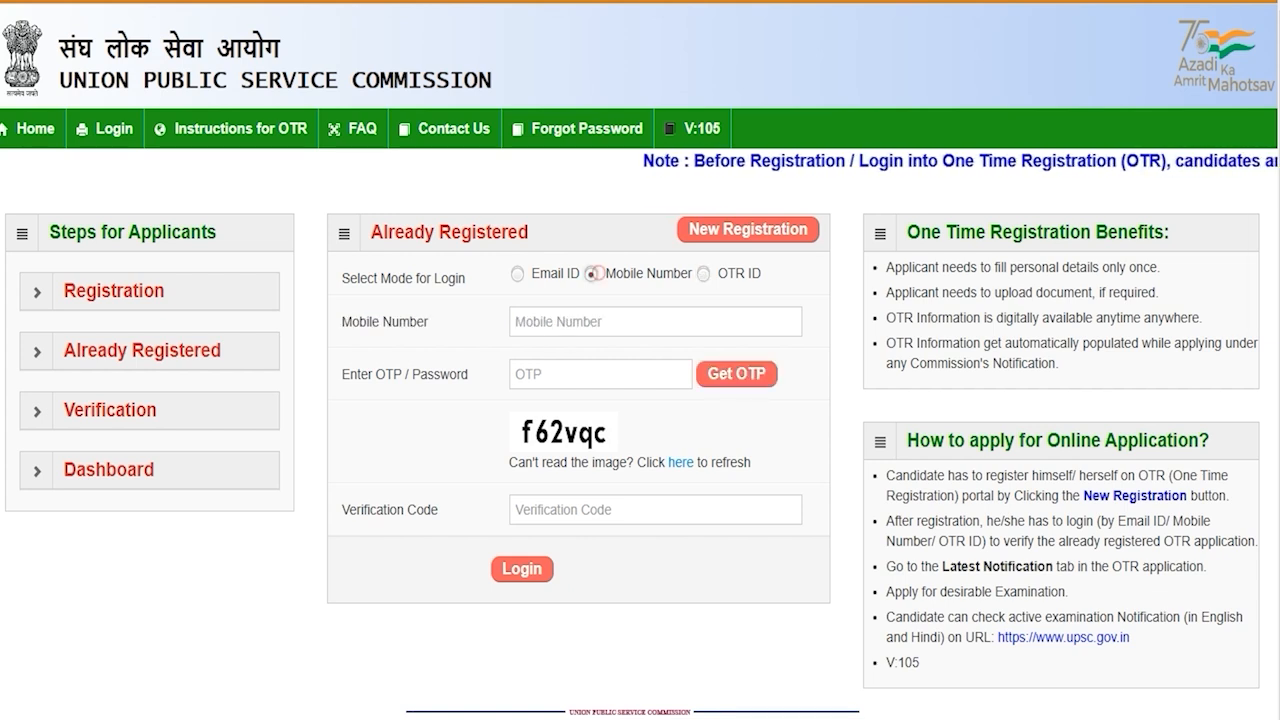
left_click(519, 273)
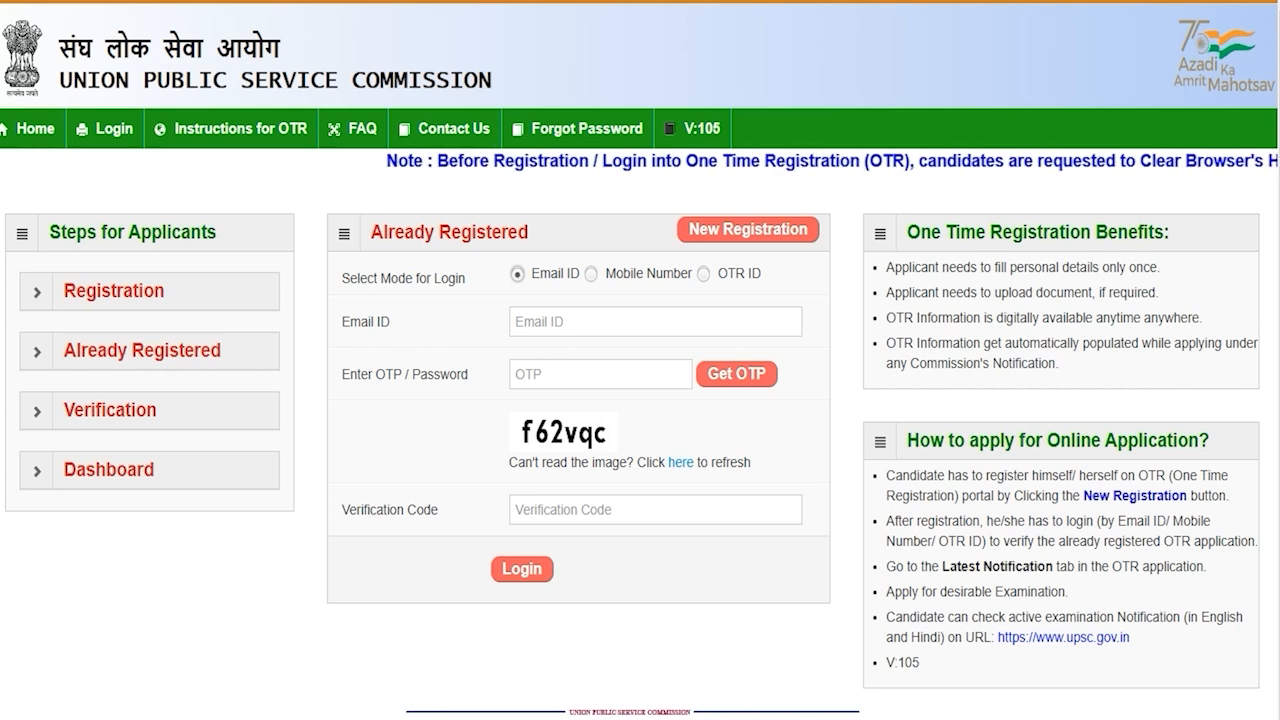
left_click(553, 322)
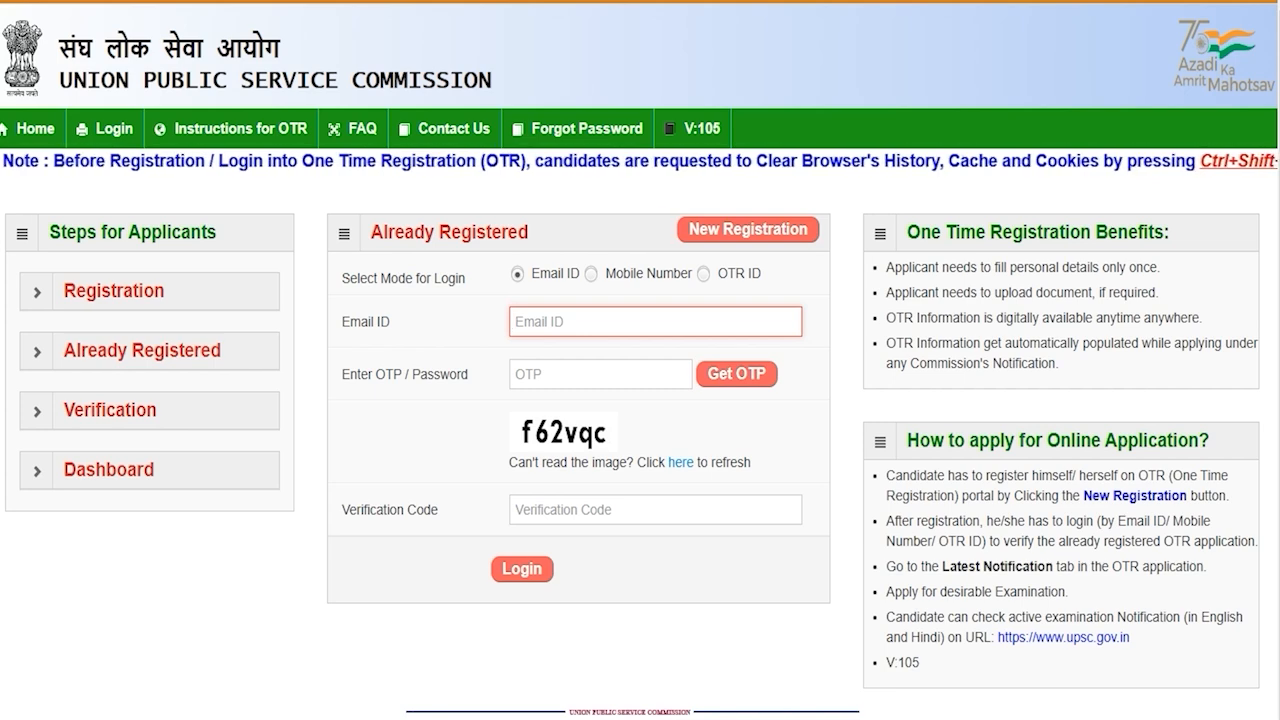
left_click(584, 374)
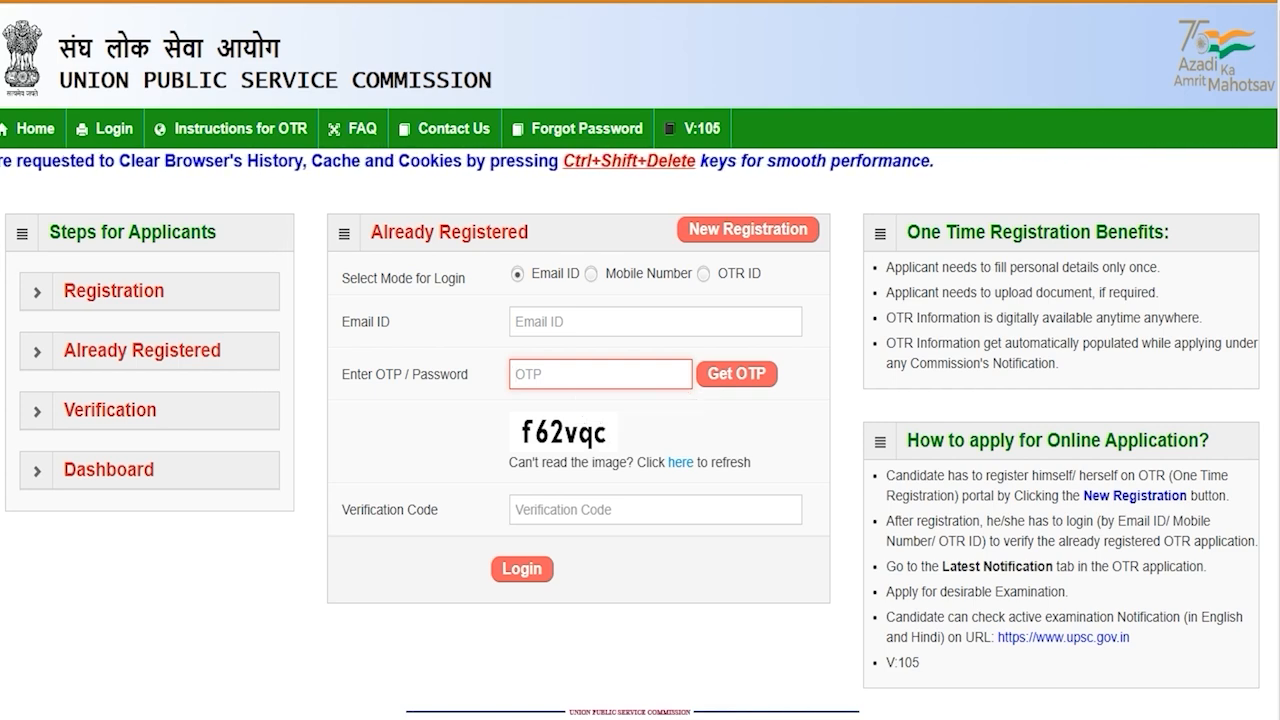
left_click(569, 508)
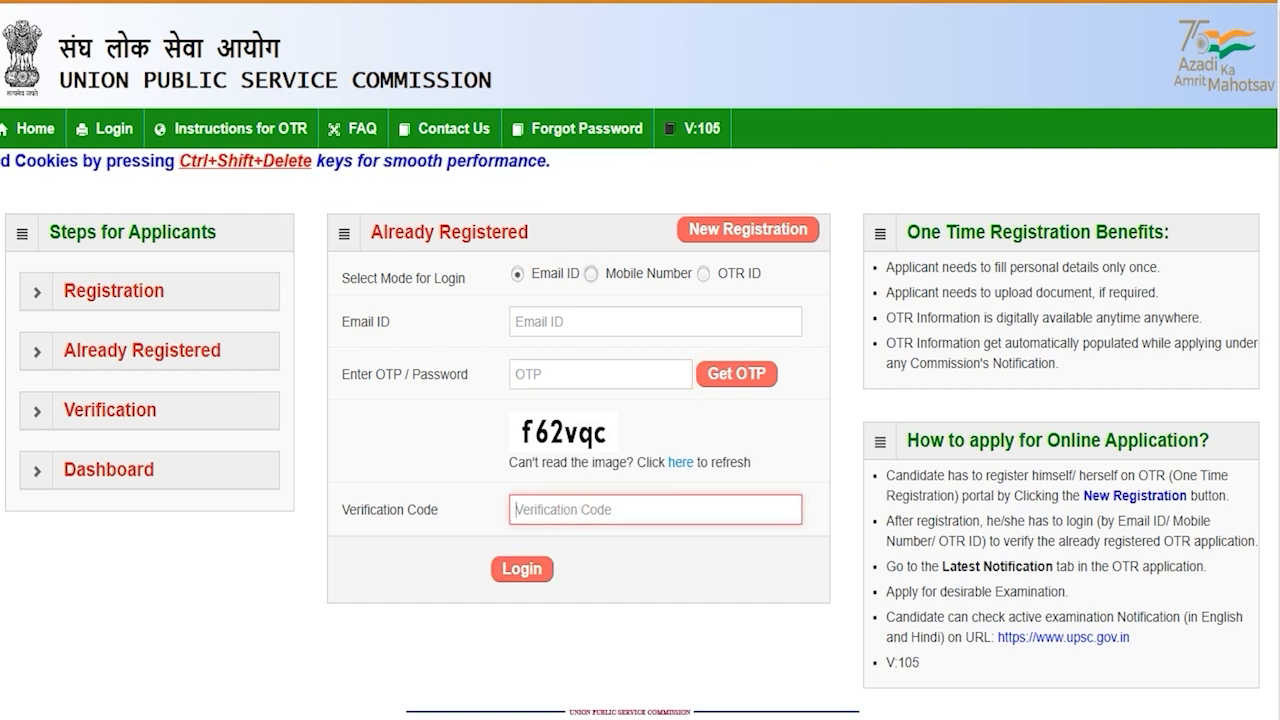
Switch to mobile number login, entering the mobile number, OTP/password and captcha code
left_click(591, 274)
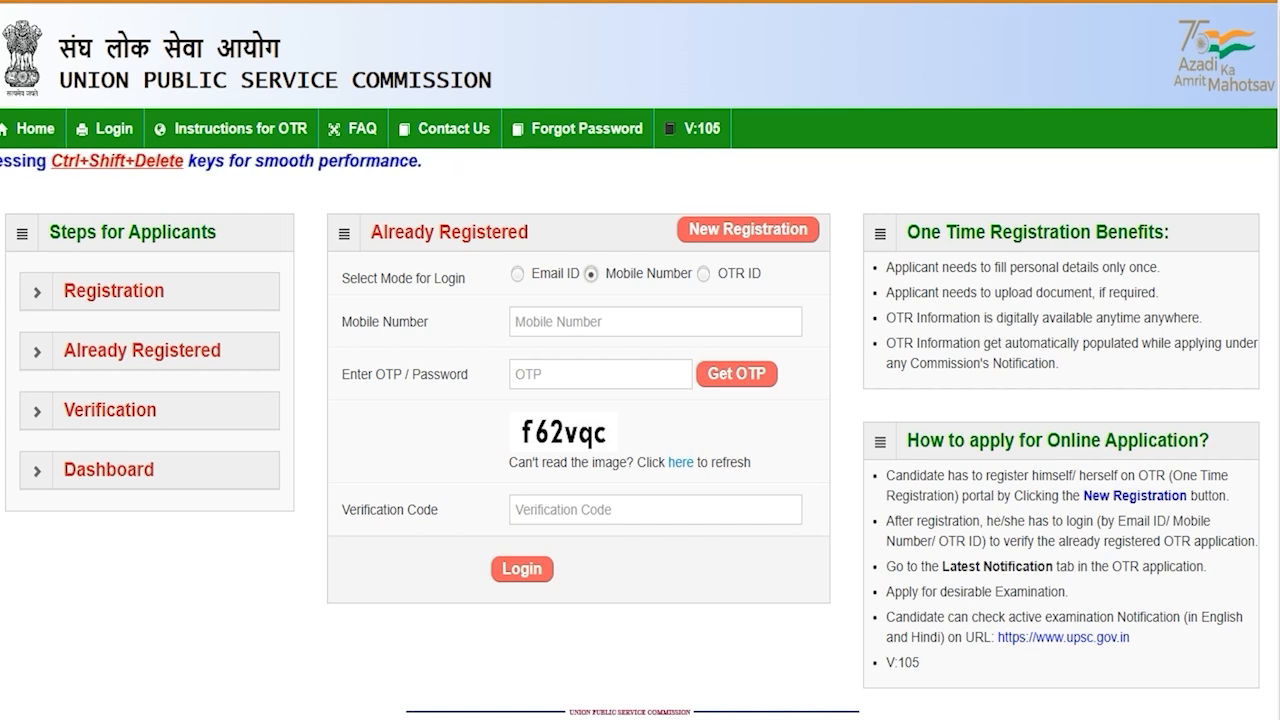
left_click(576, 322)
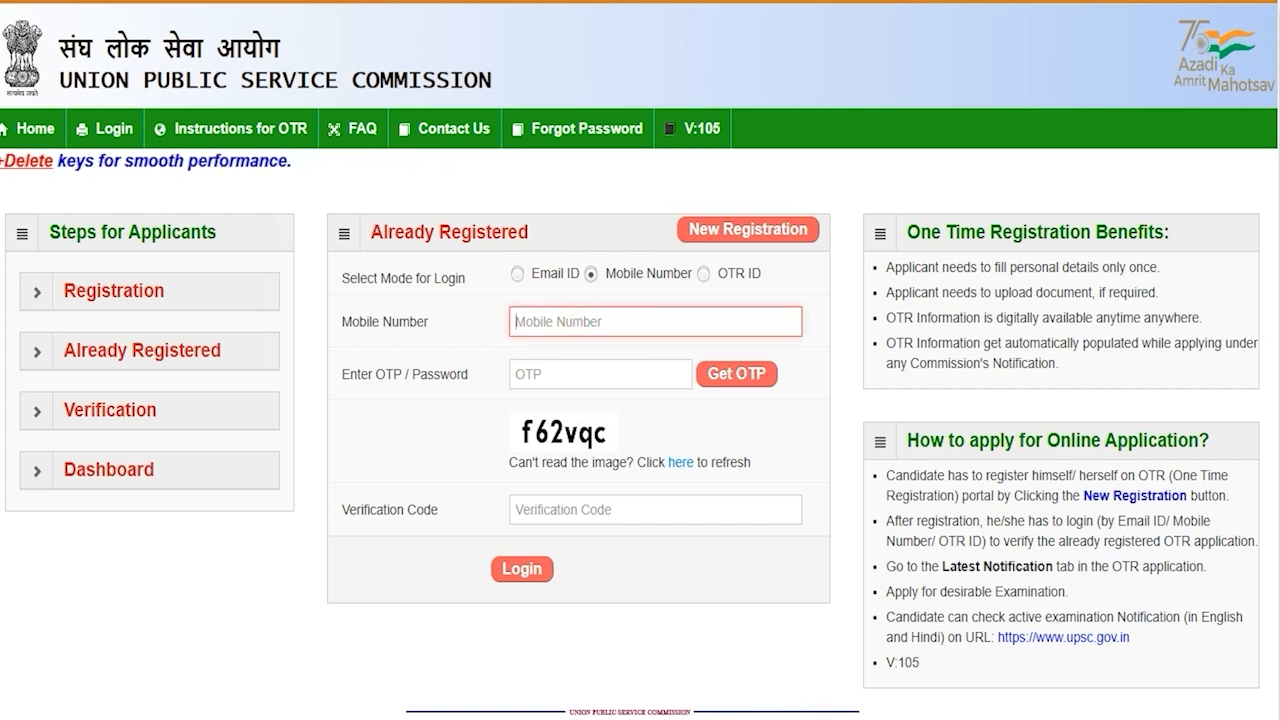
left_click(542, 370)
left_click(542, 369)
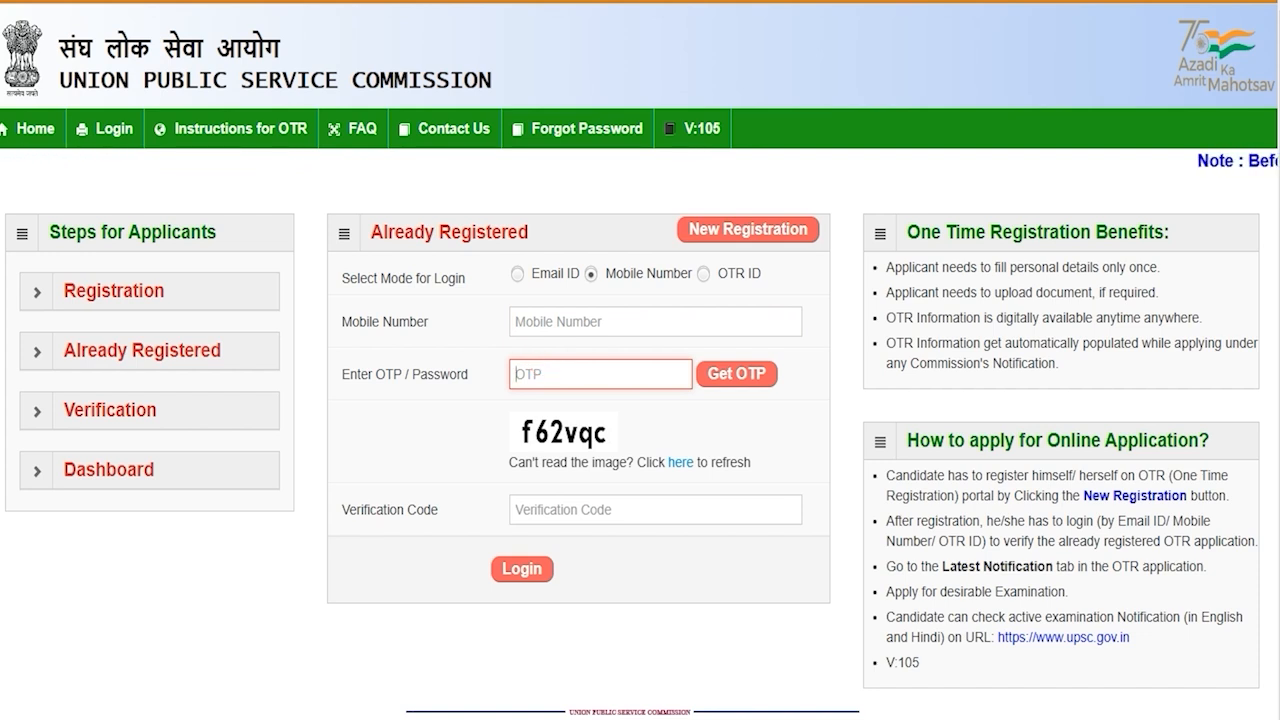
left_click(539, 427)
left_click(562, 511)
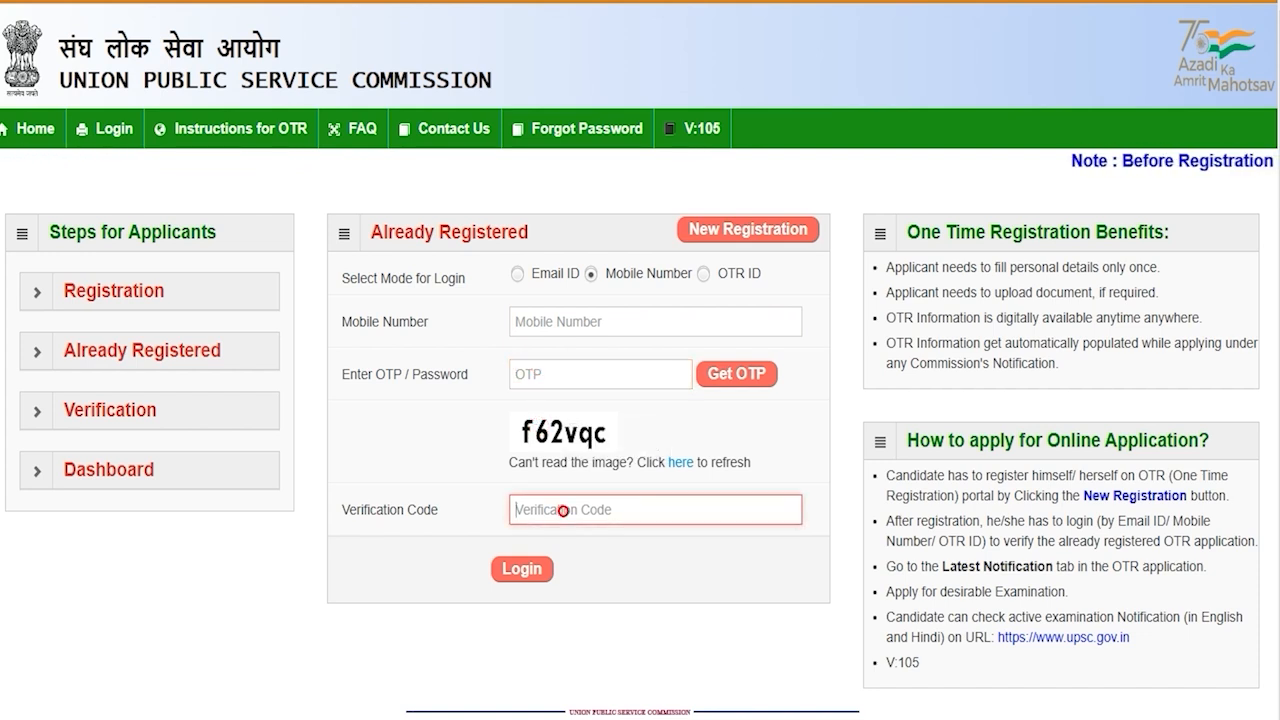
Switch to OTR ID login mode and enter the OTR ID and password
left_click(703, 273)
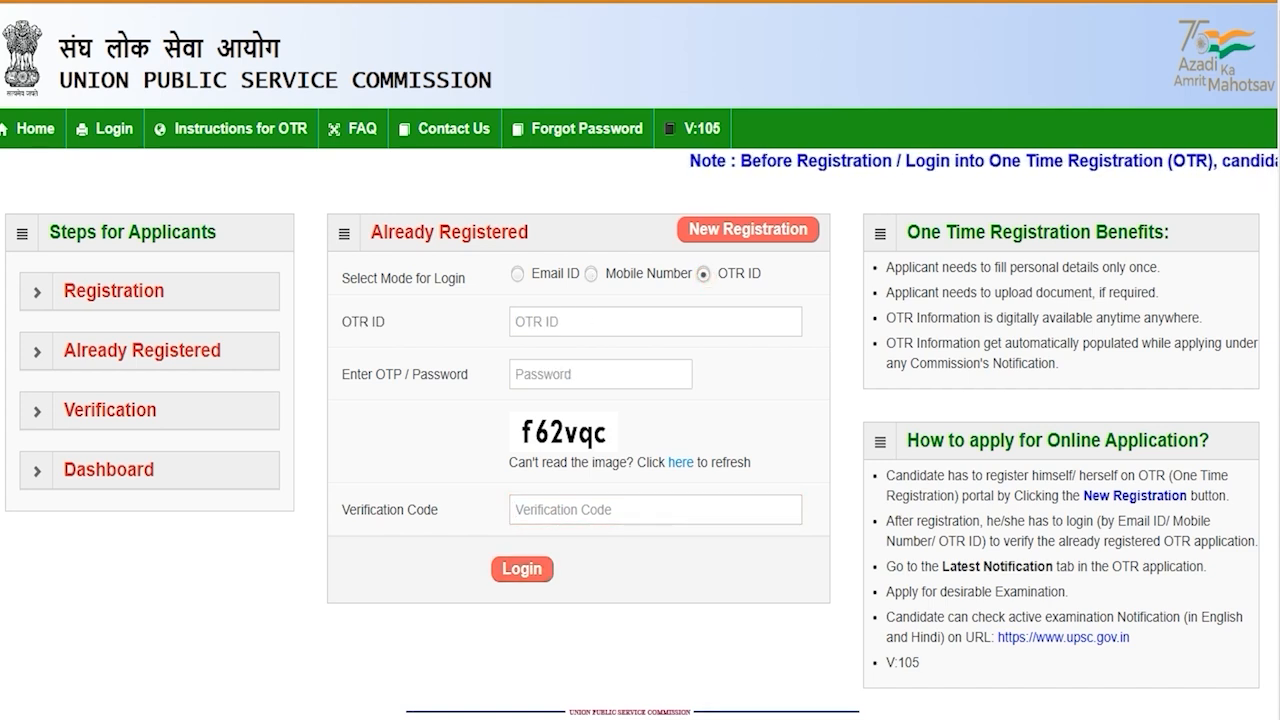
left_click(536, 319)
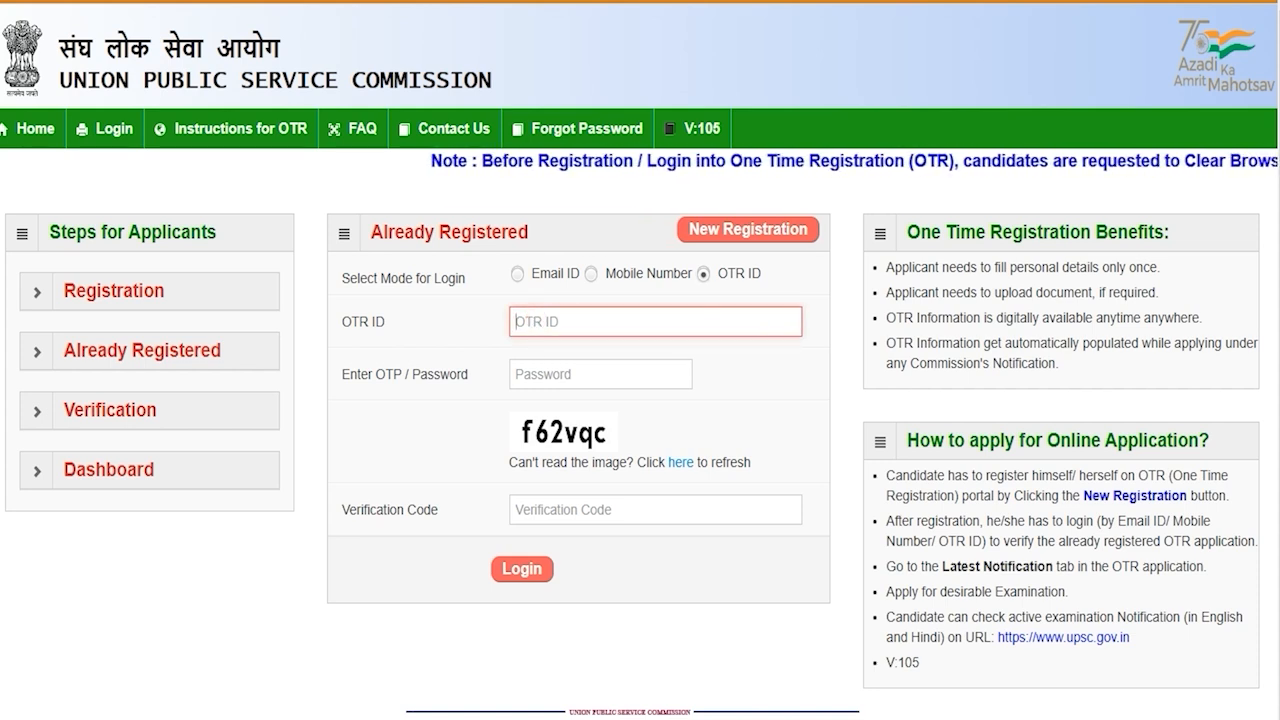
left_click(552, 376)
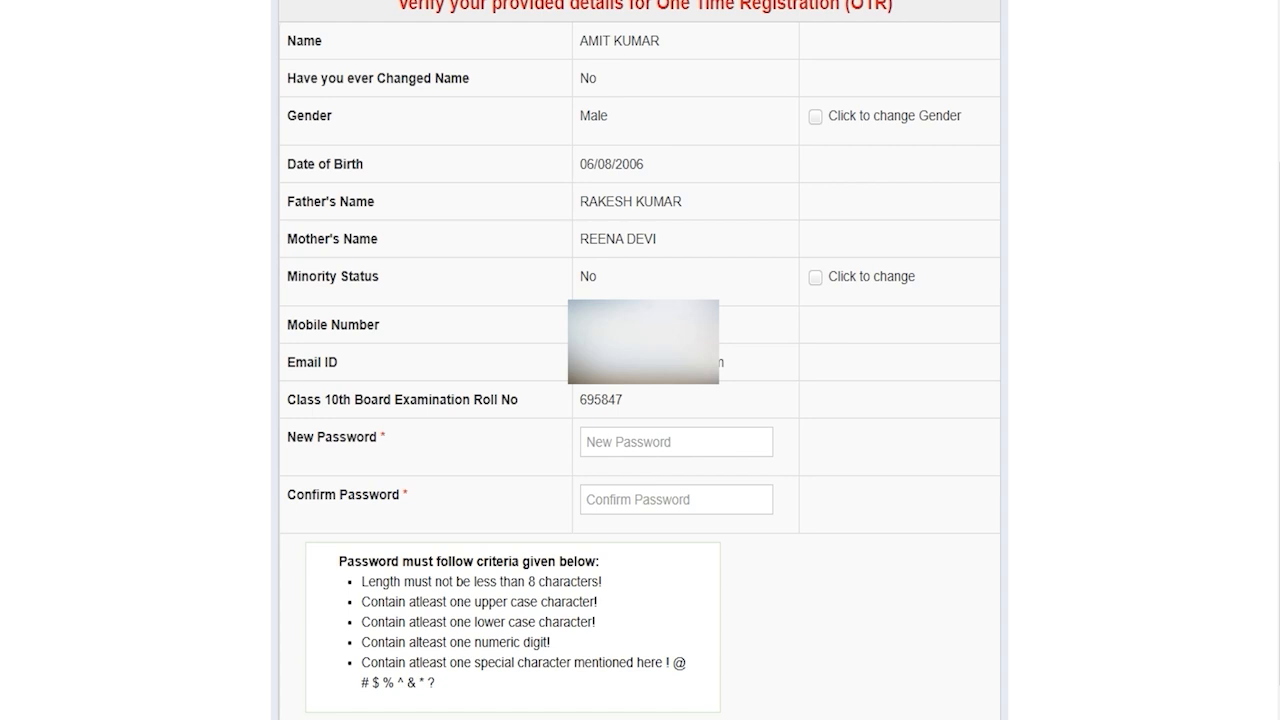
left_click(596, 444)
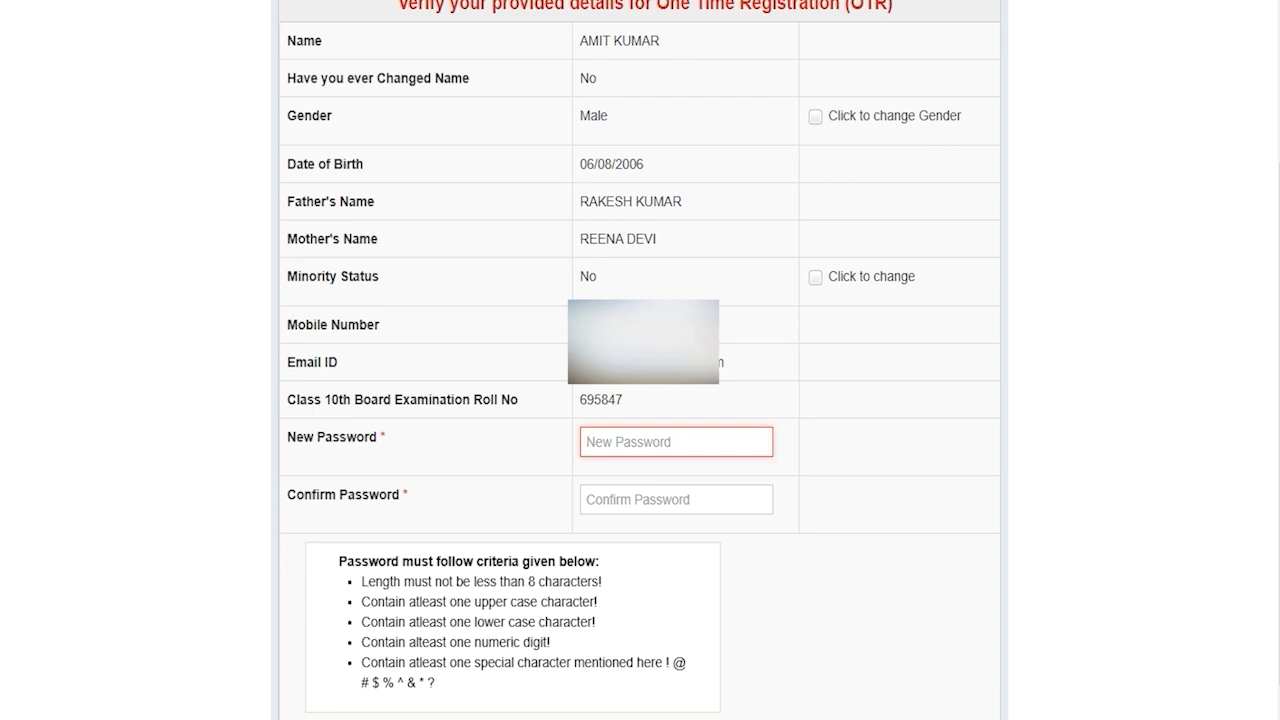
left_click_drag(528, 581, 579, 581)
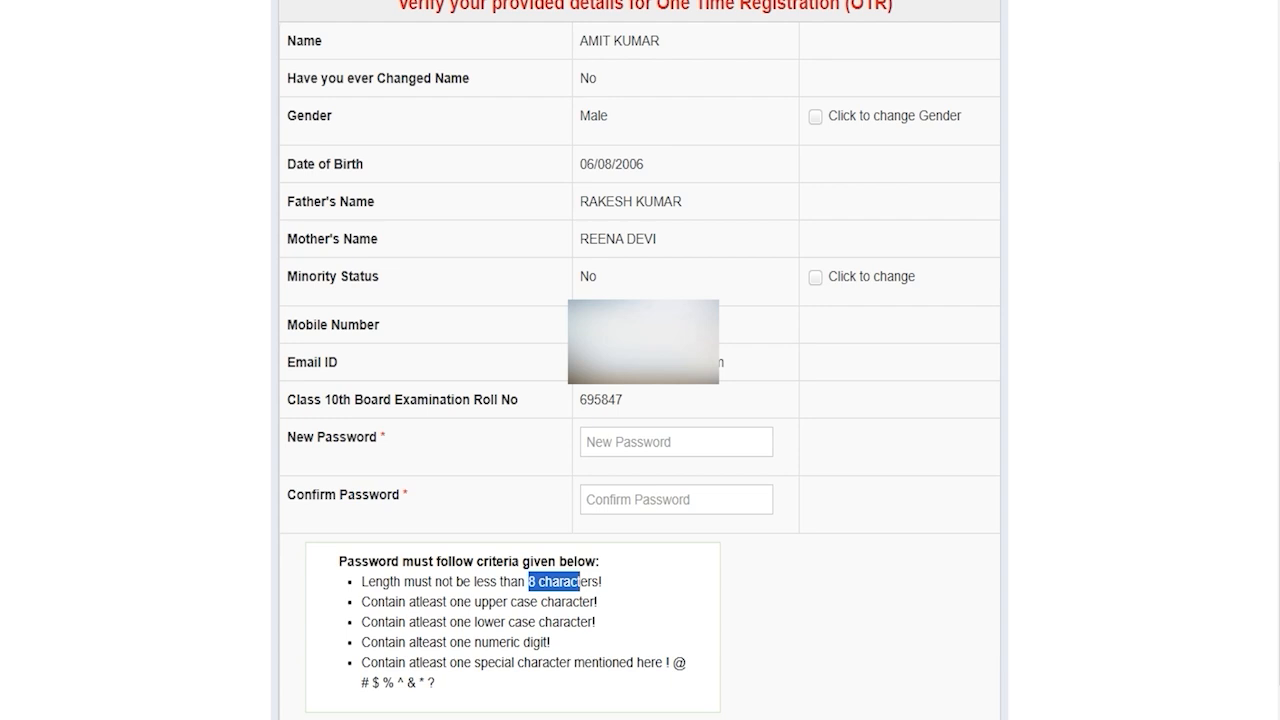
left_click(628, 442)
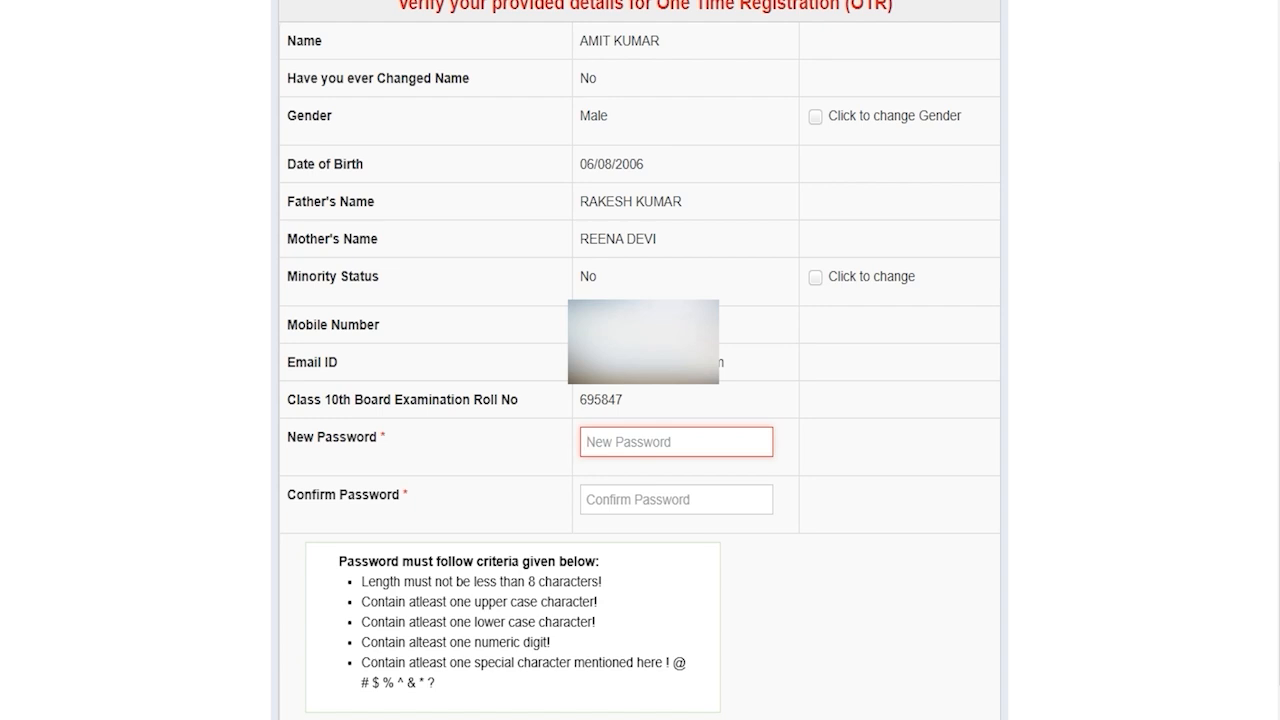
left_click(620, 498)
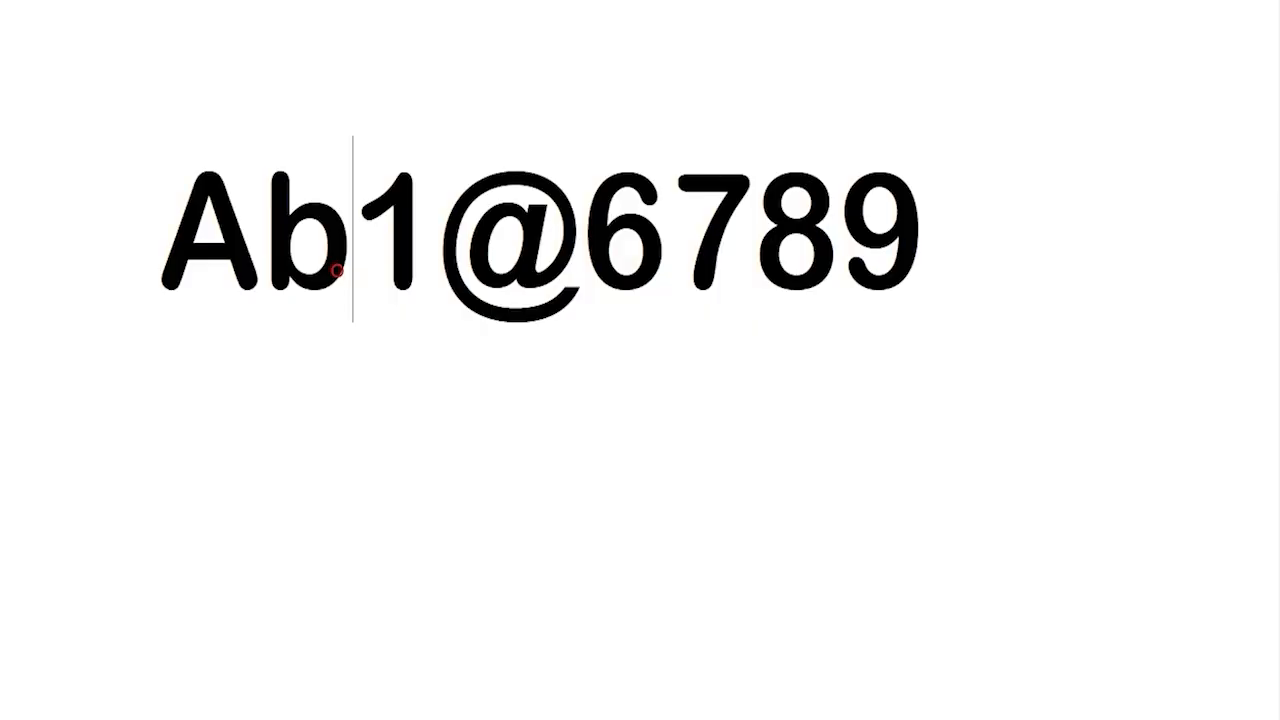
left_click_drag(352, 230, 177, 223)
key("shift+Right")
key("shift+Right")
key("shift+Right")
key("shift+Right")
key("shift+Right")
key("shift+Right")
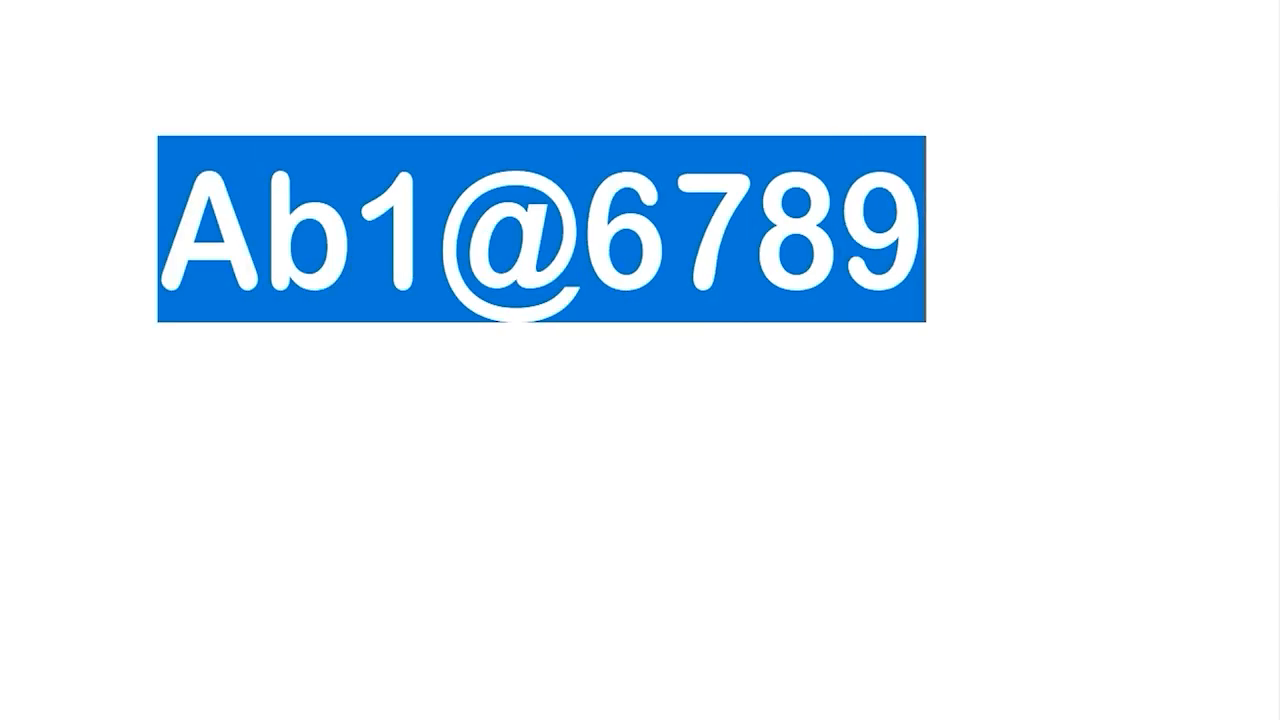
left_click(175, 232)
key("shift+Right")
left_click(251, 214)
key("shift+Right")
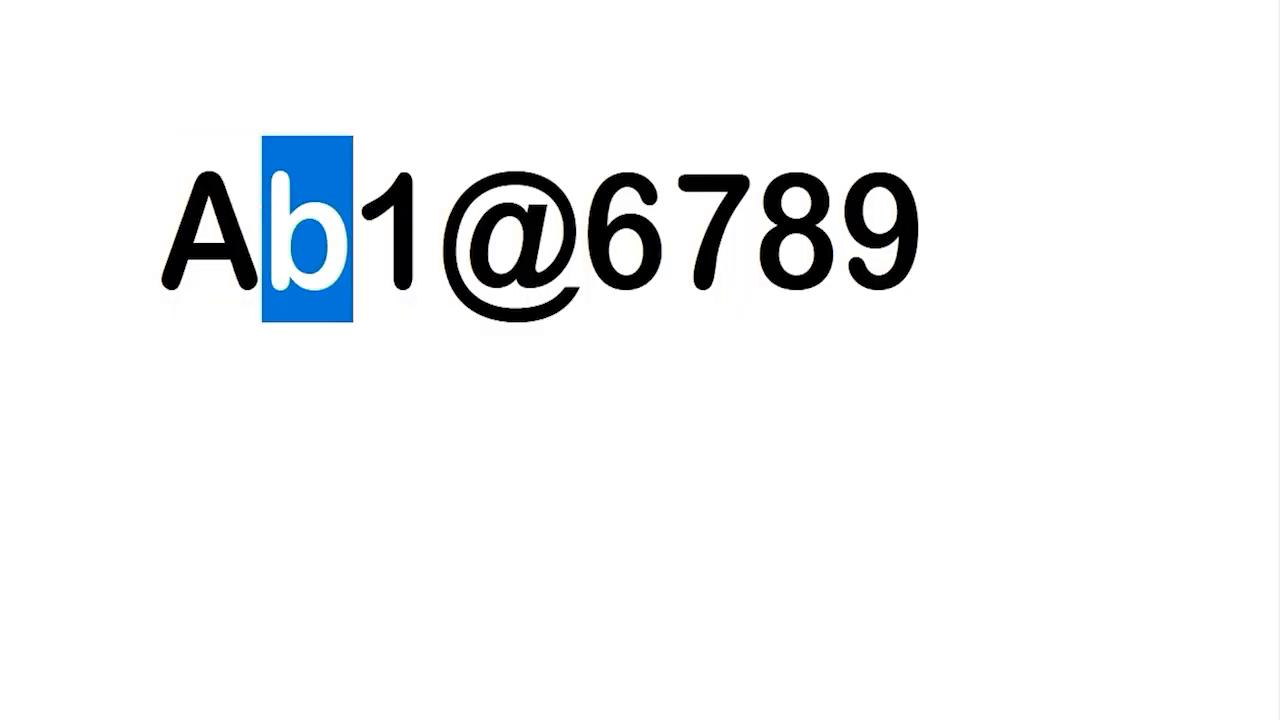
left_click(369, 211)
key("shift+Right")
left_click(926, 230)
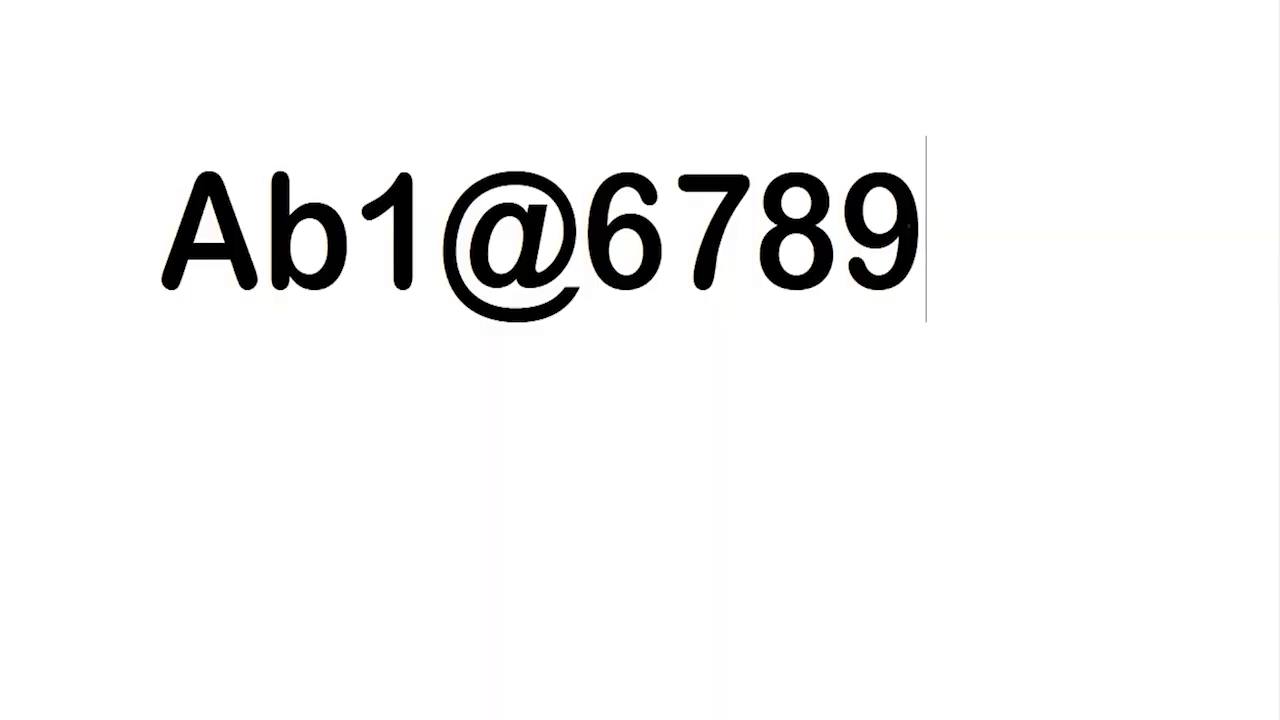
key("ctrl+shift+Left")
key("ctrl+shift+Left")
key("ctrl+shift+Left")
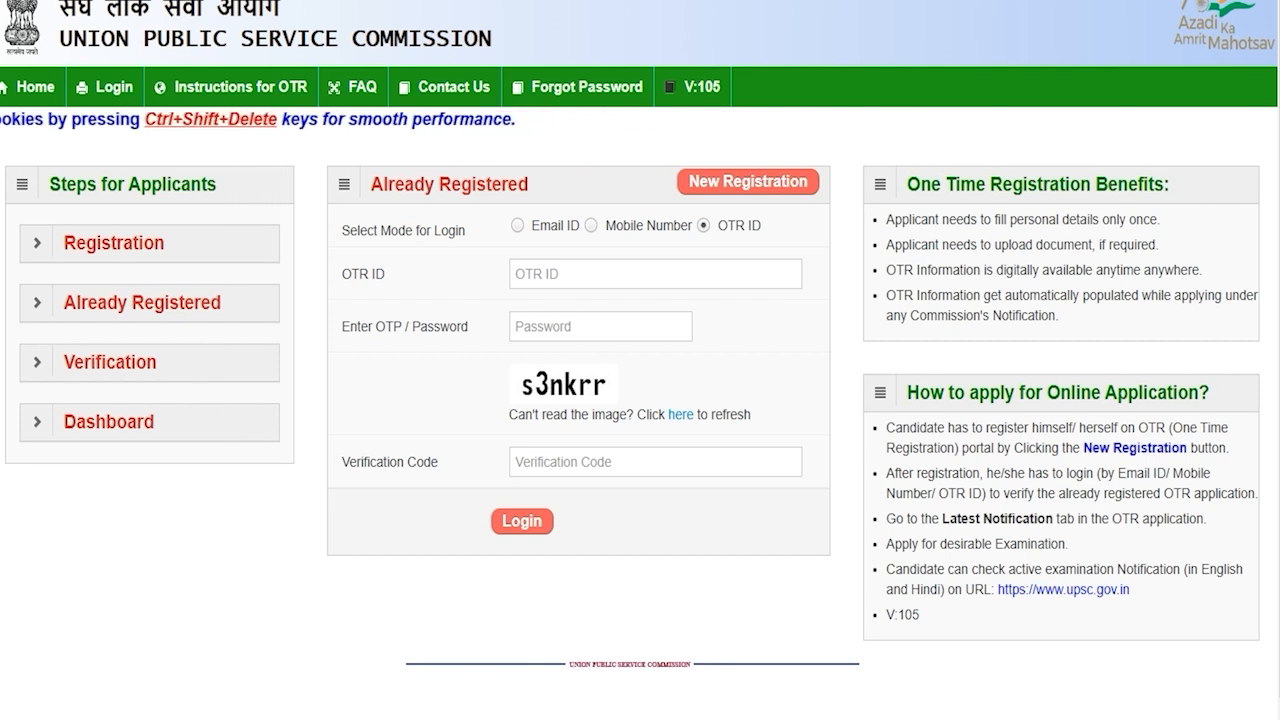
Log in using OTR ID mode with the OTR ID, password and verification code
left_click(517, 225)
left_click(591, 225)
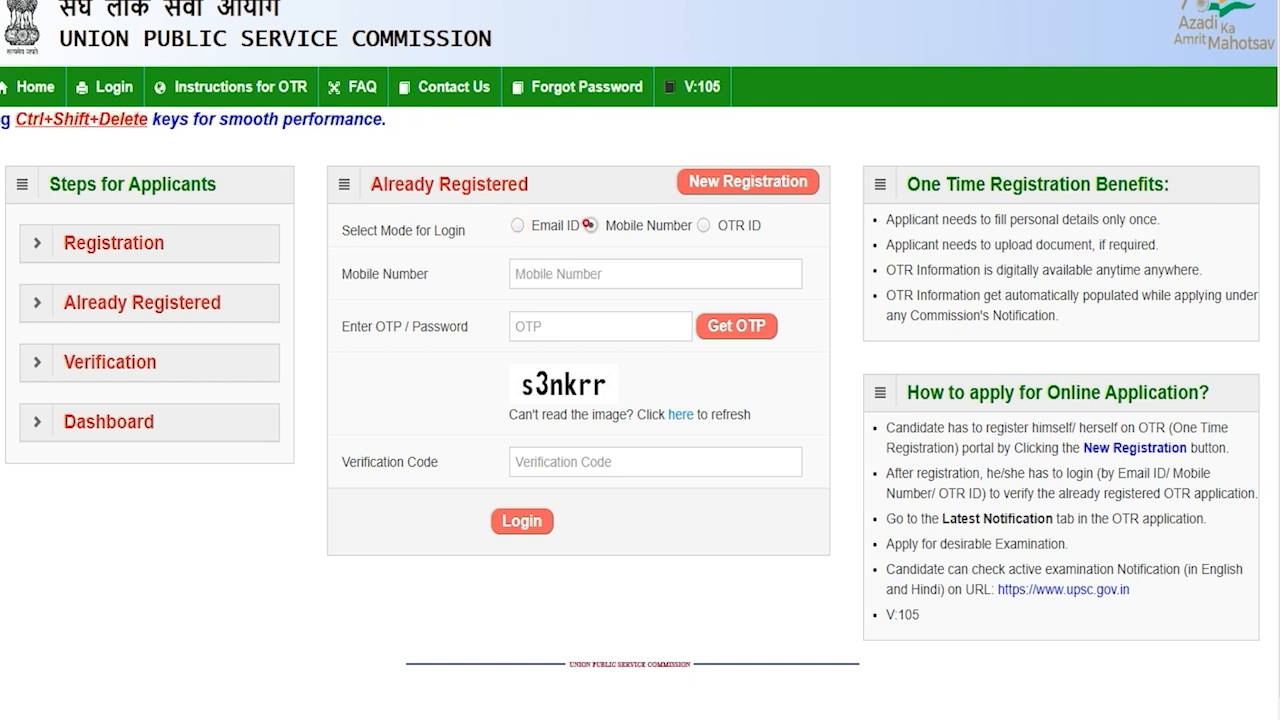
left_click(703, 225)
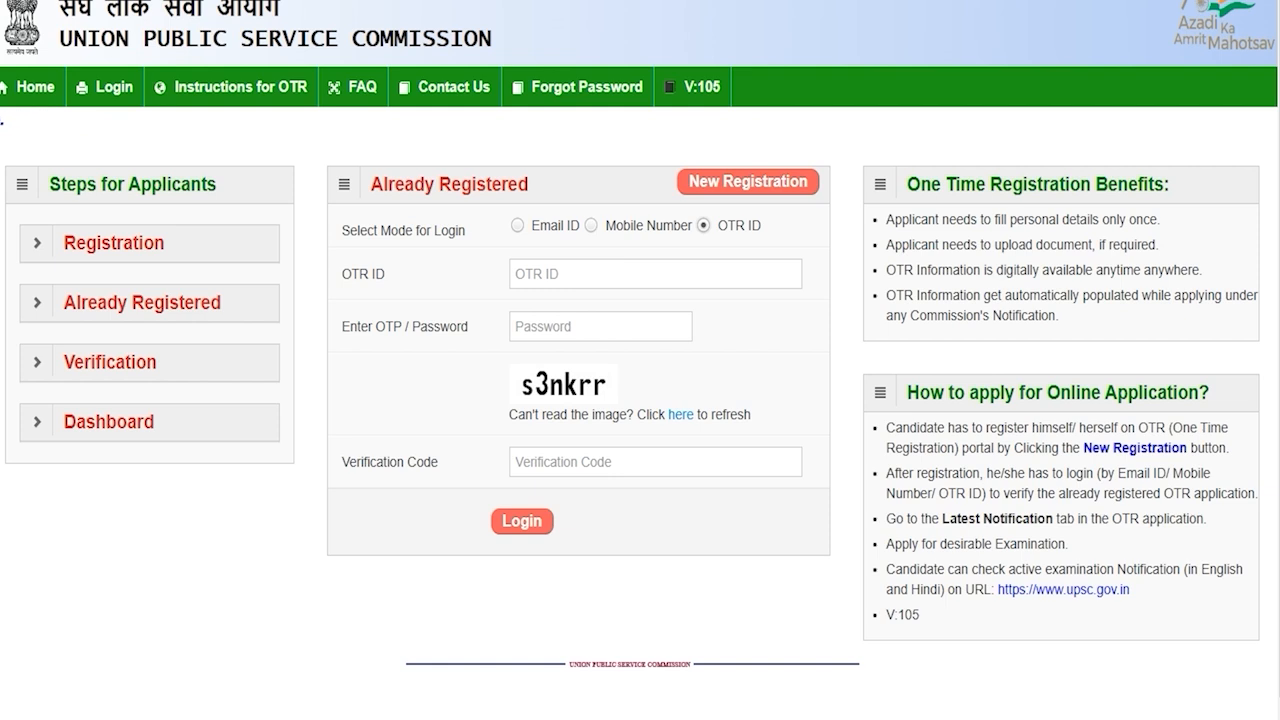
left_click(590, 272)
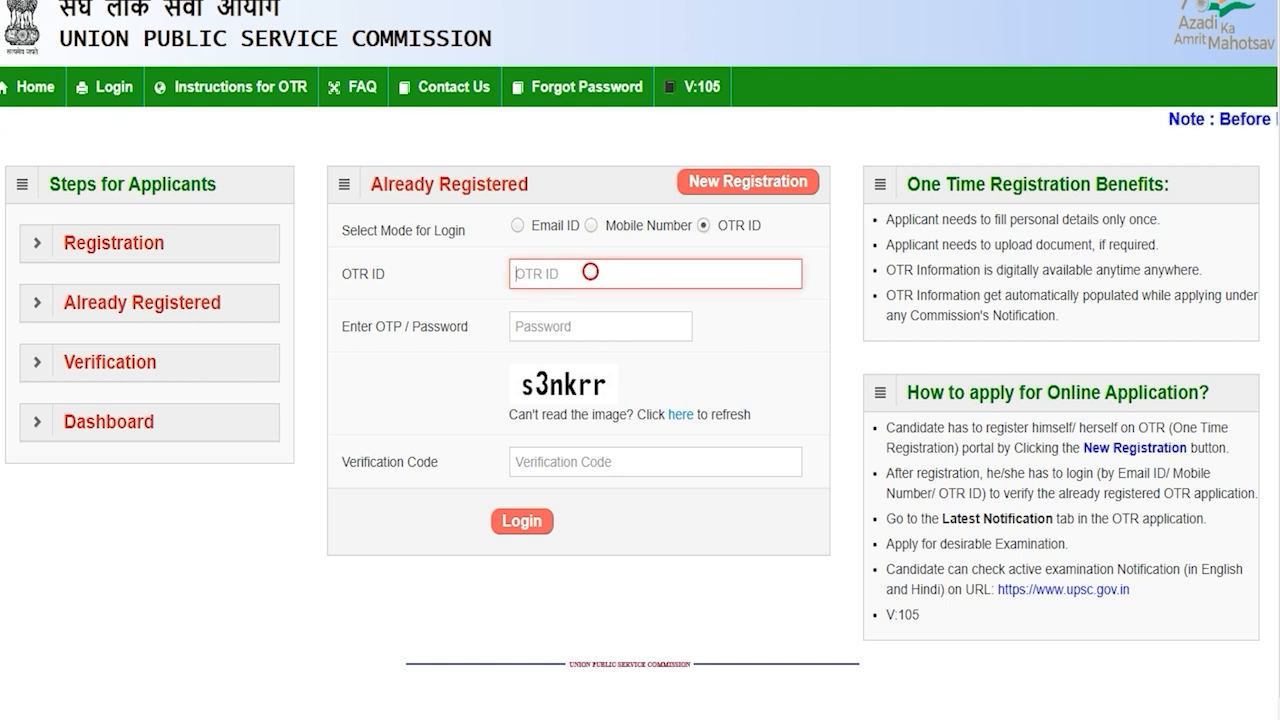
left_click(570, 324)
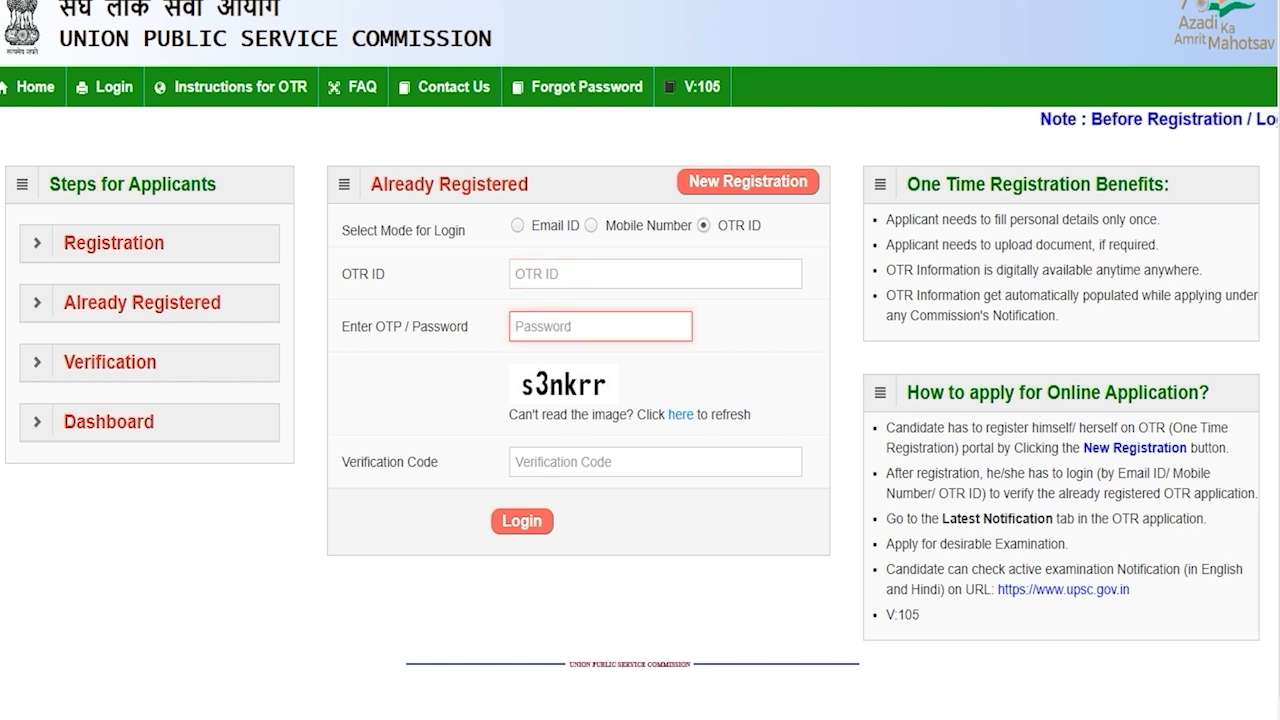
left_click(543, 462)
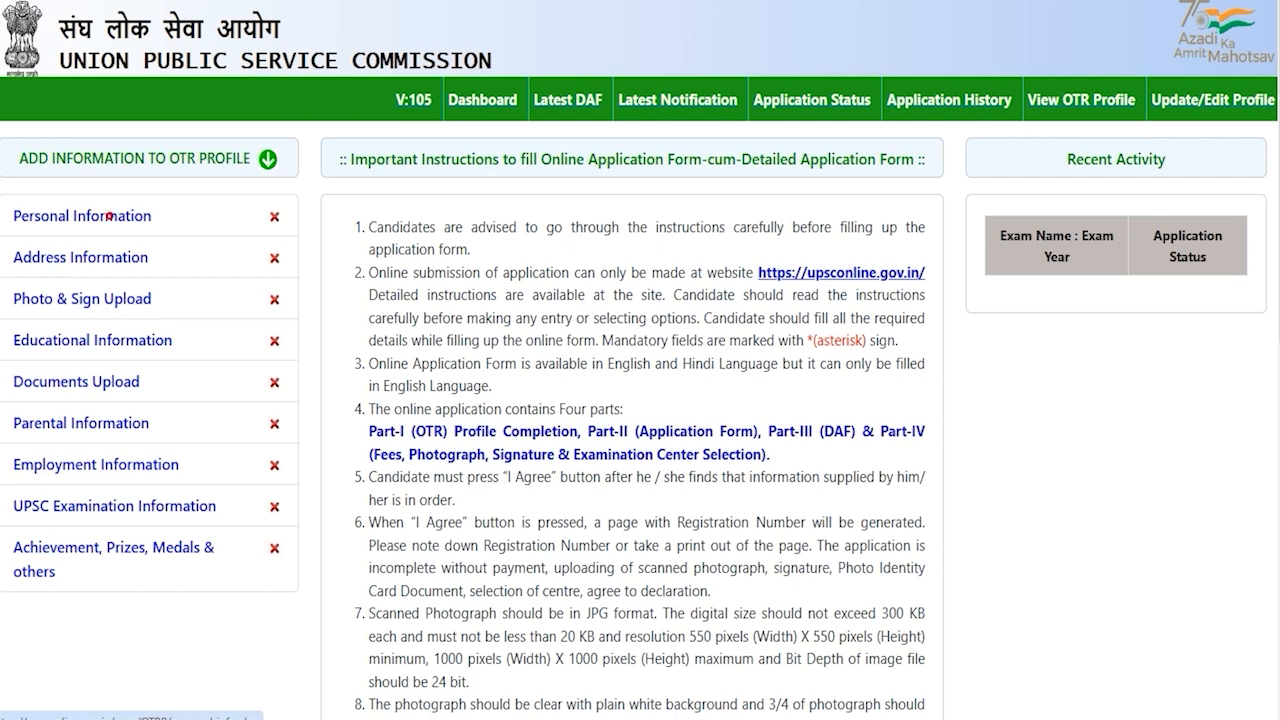
In Personal Information, choose Citizen of India, mother tongue HINDI and marital status Unmarried
left_click(109, 216)
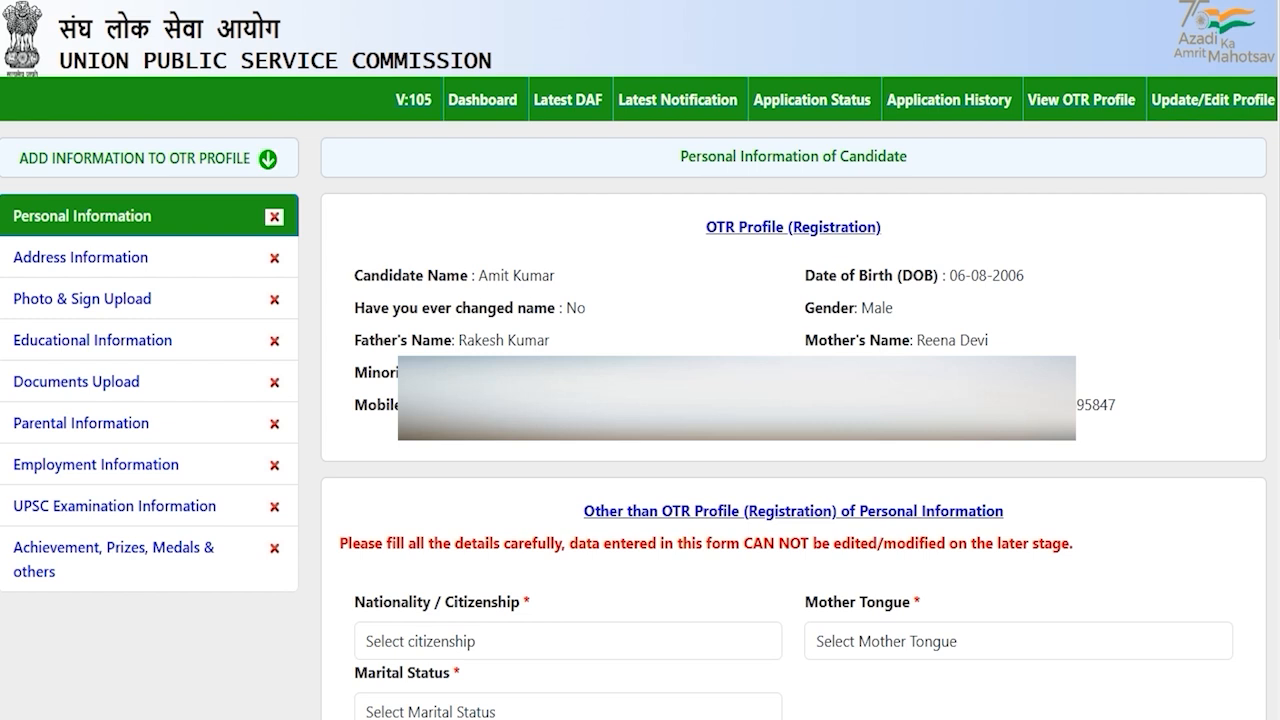
left_click(543, 634)
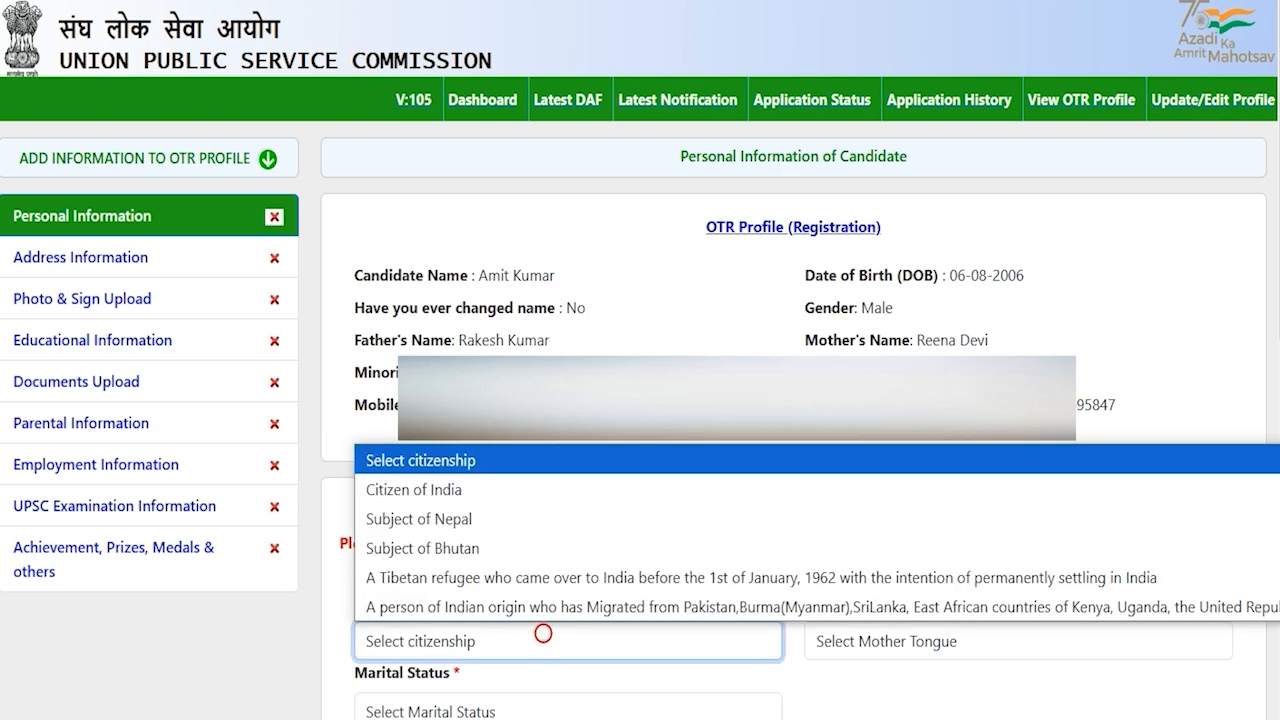
left_click(454, 489)
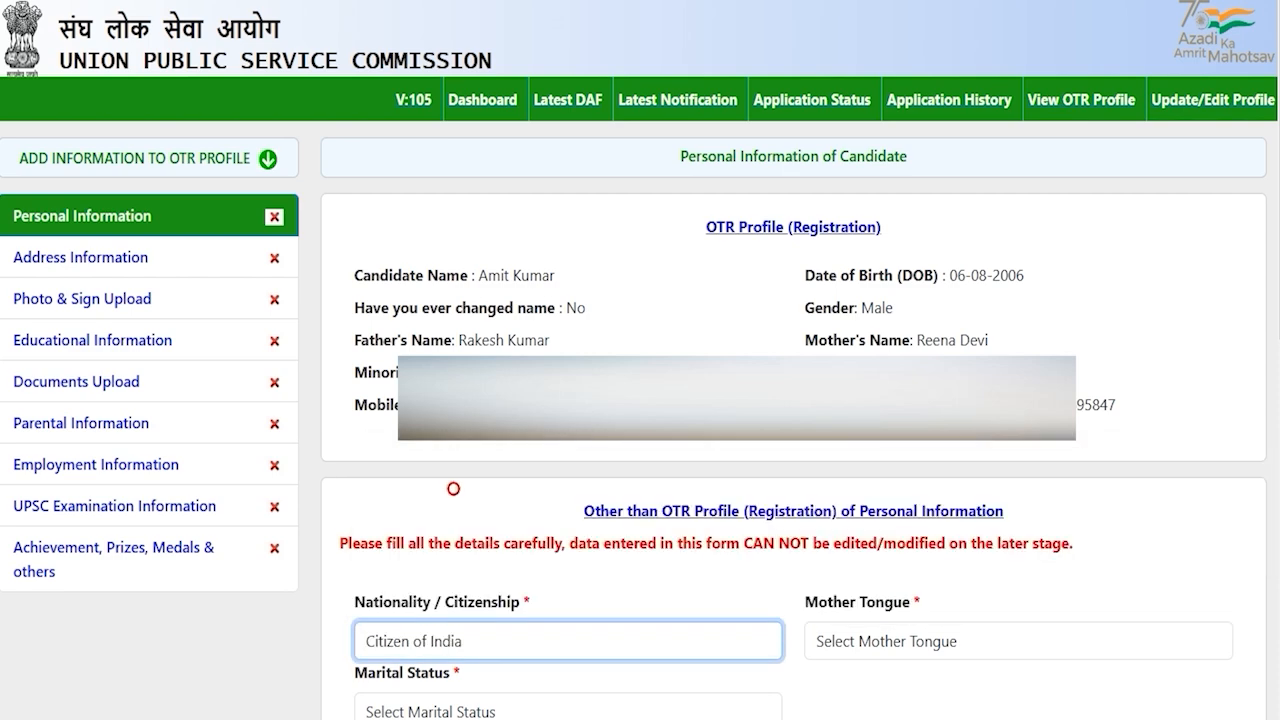
left_click(880, 641)
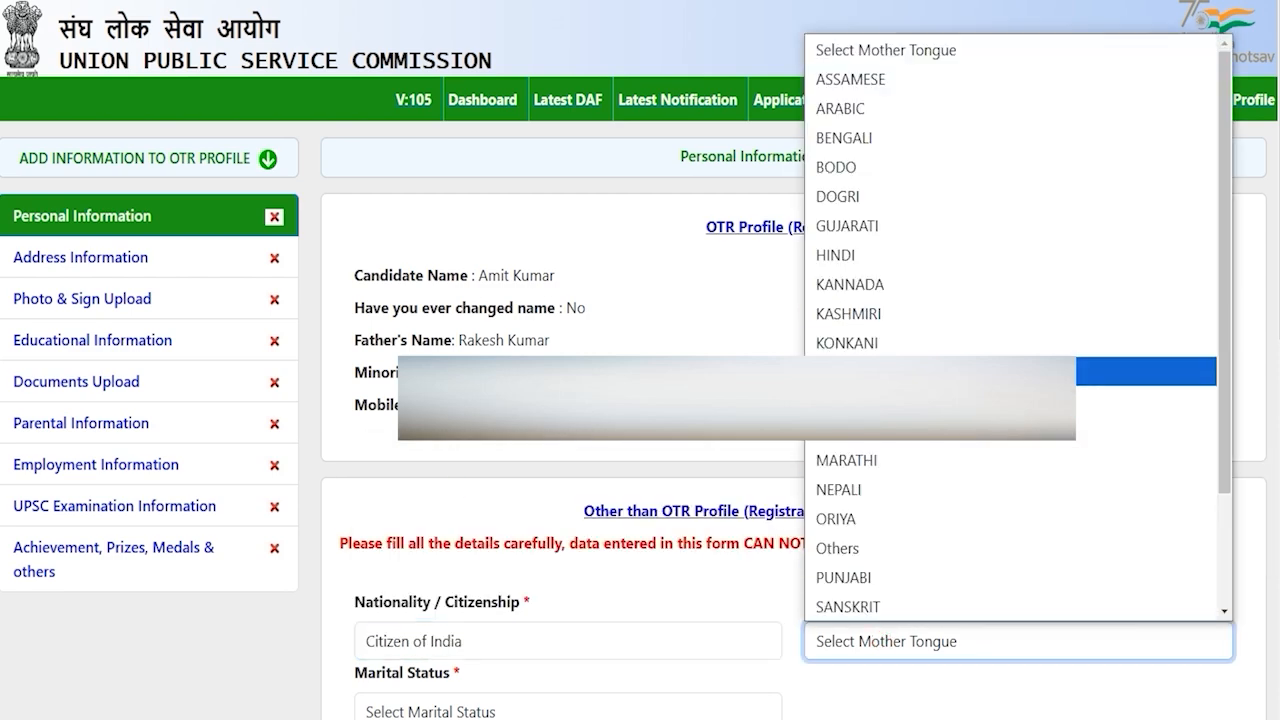
left_click(843, 255)
scroll(843, 255, "down", 6)
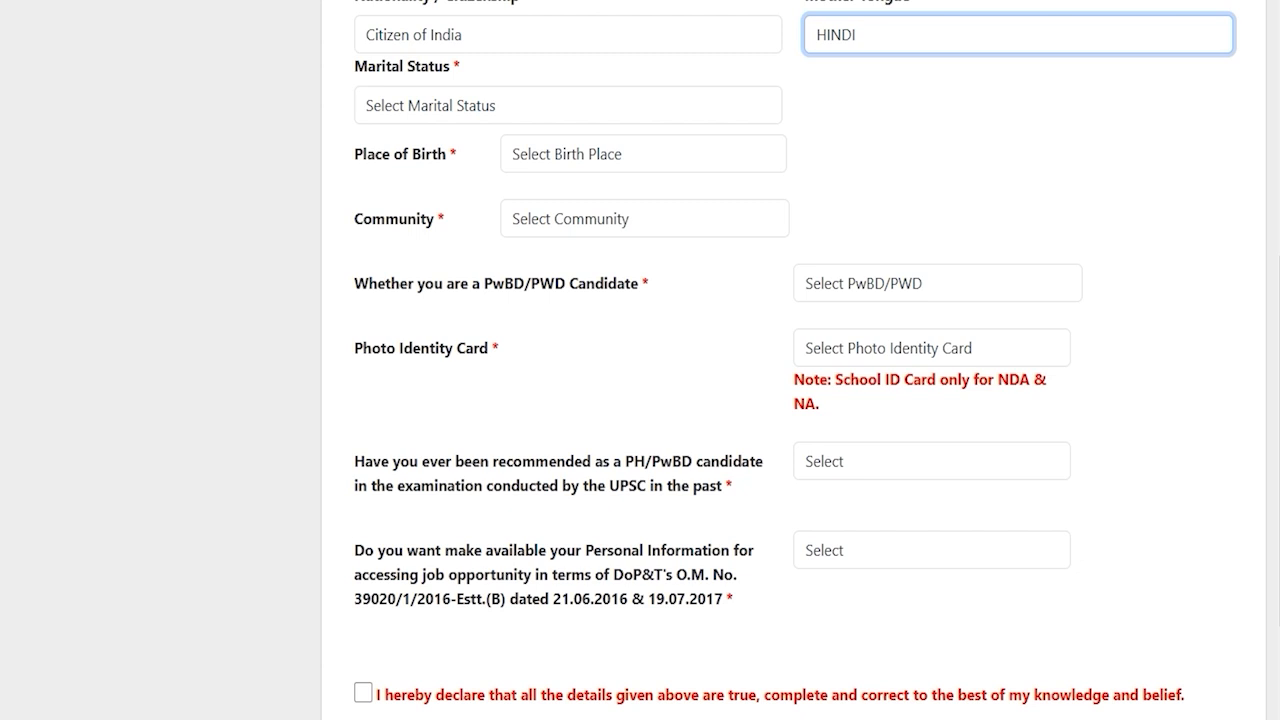
left_click(494, 103)
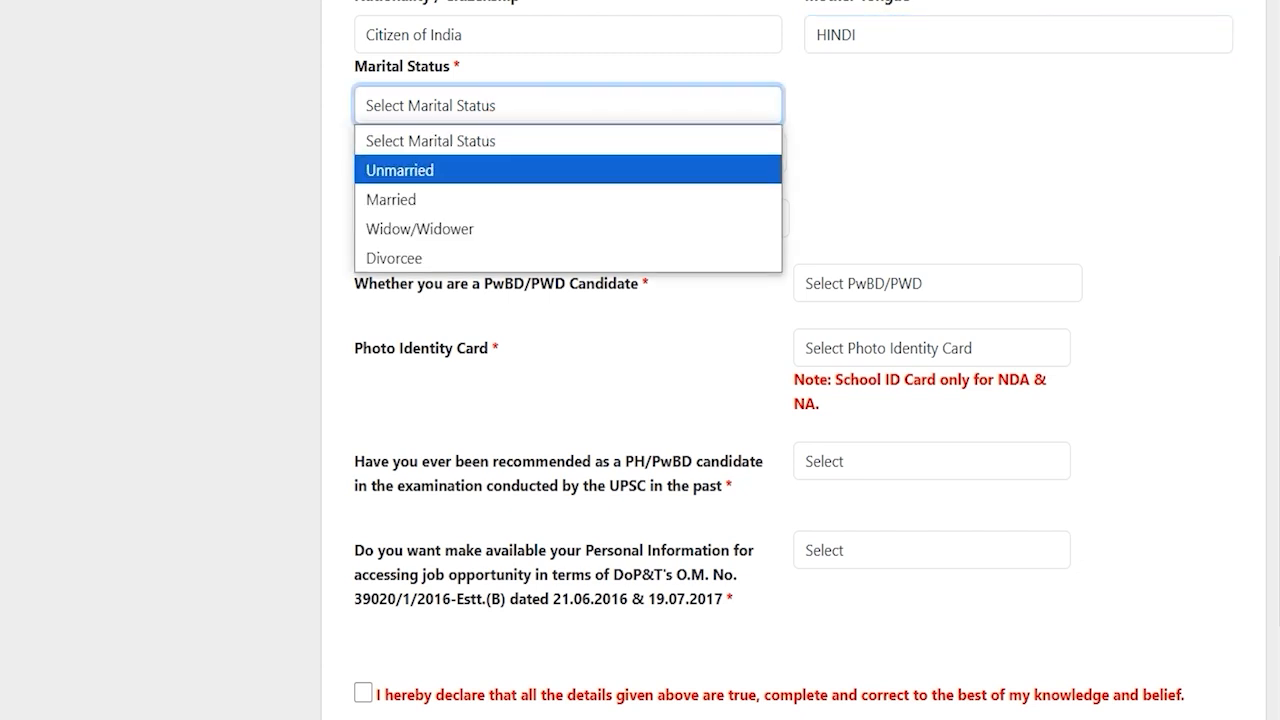
left_click(431, 166)
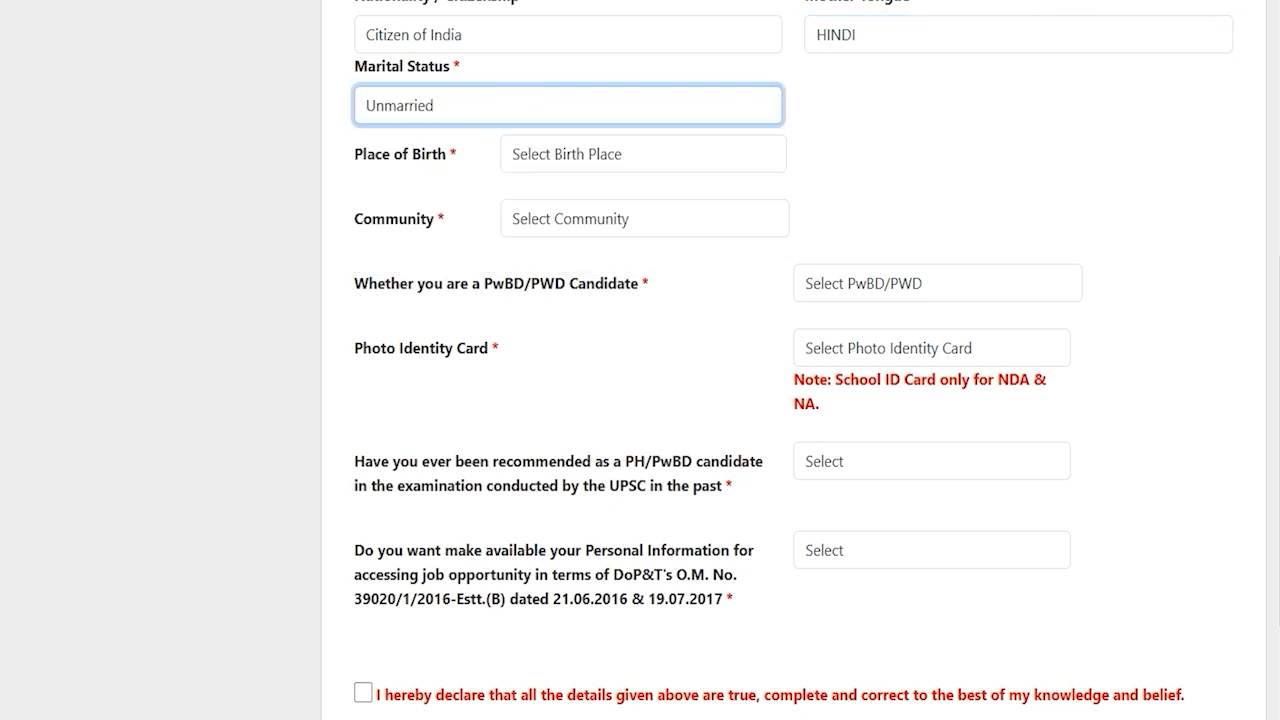
left_click(549, 155)
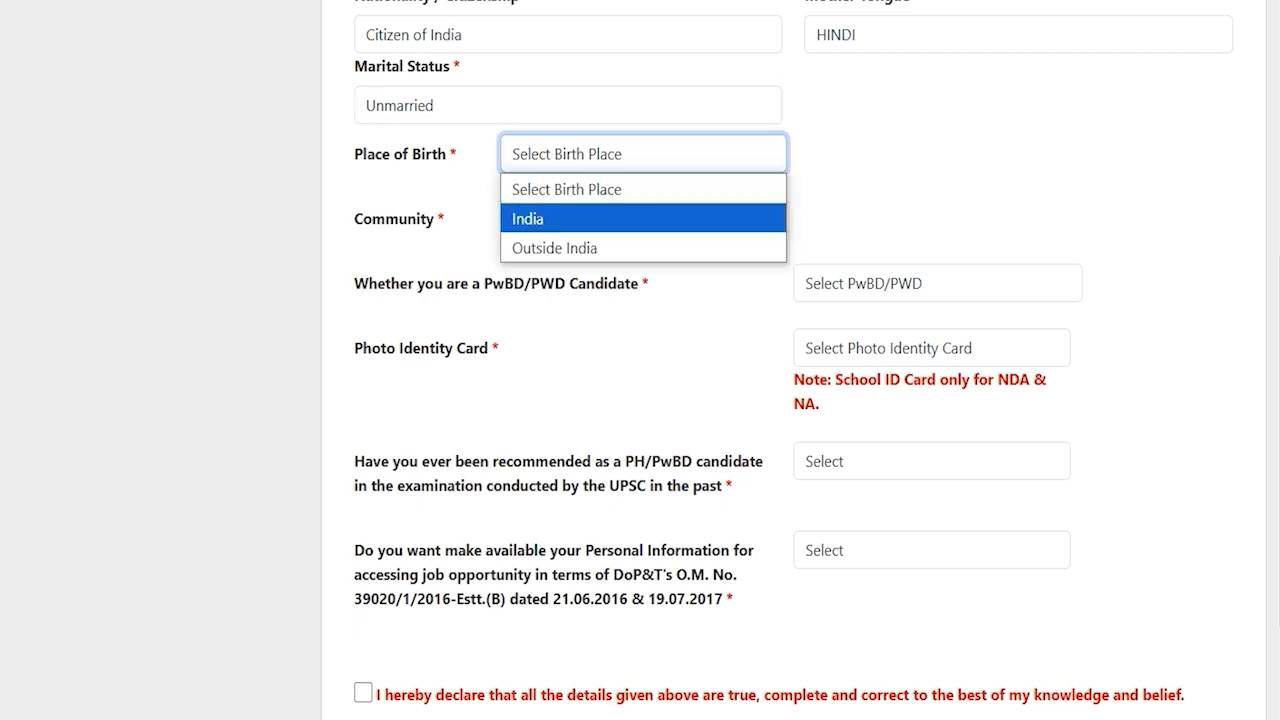
Set place of birth India, state Uttar Pradesh, district Saharanpur and pin code 247001
left_click(534, 217)
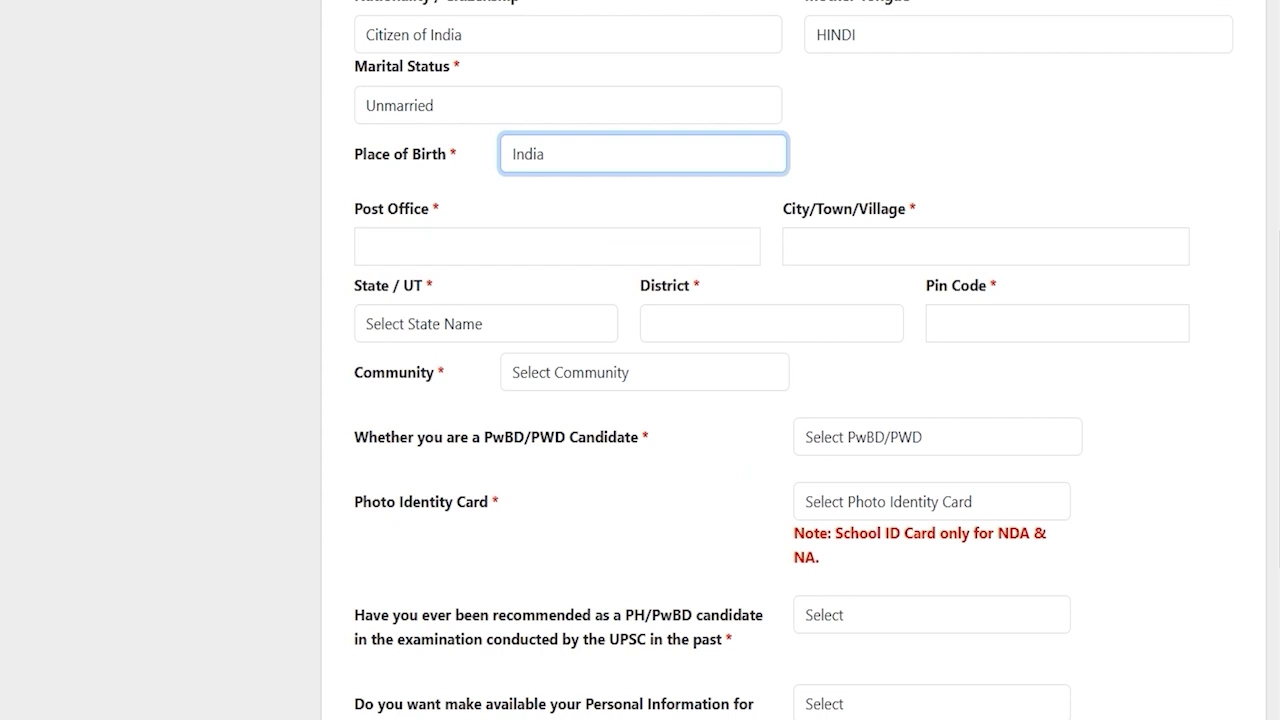
left_click(413, 246)
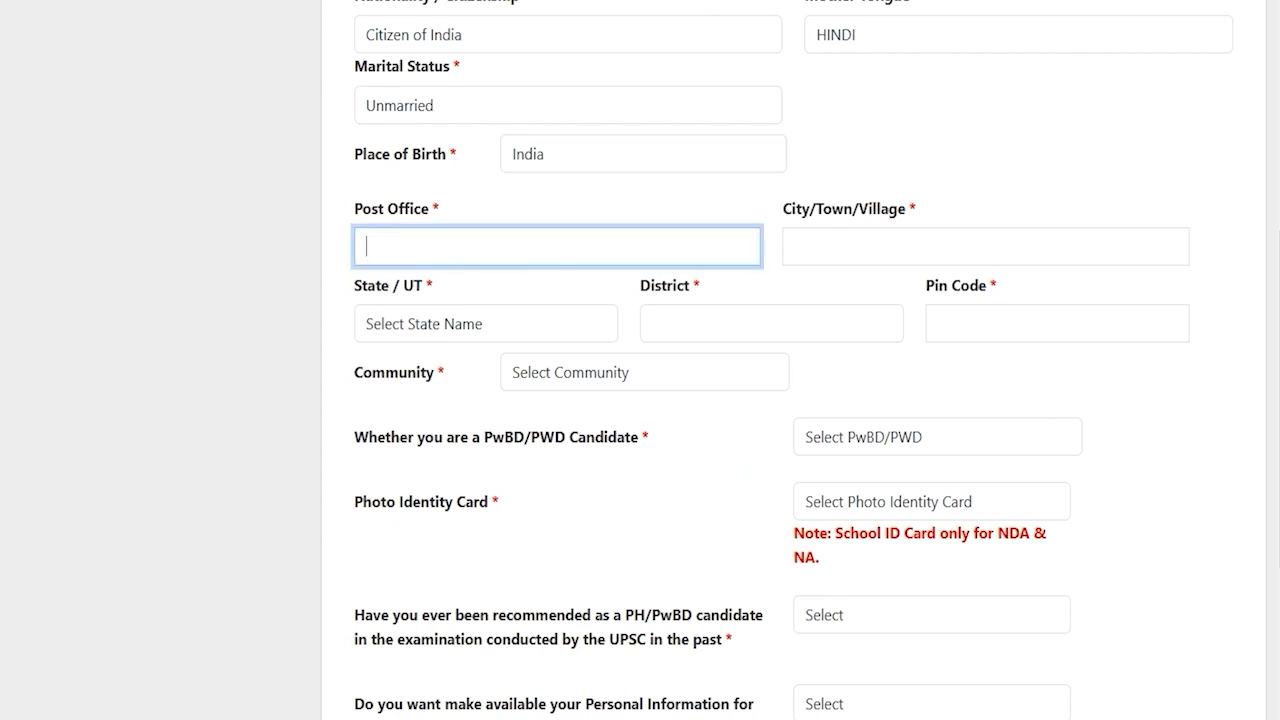
left_click(486, 326)
key("u")
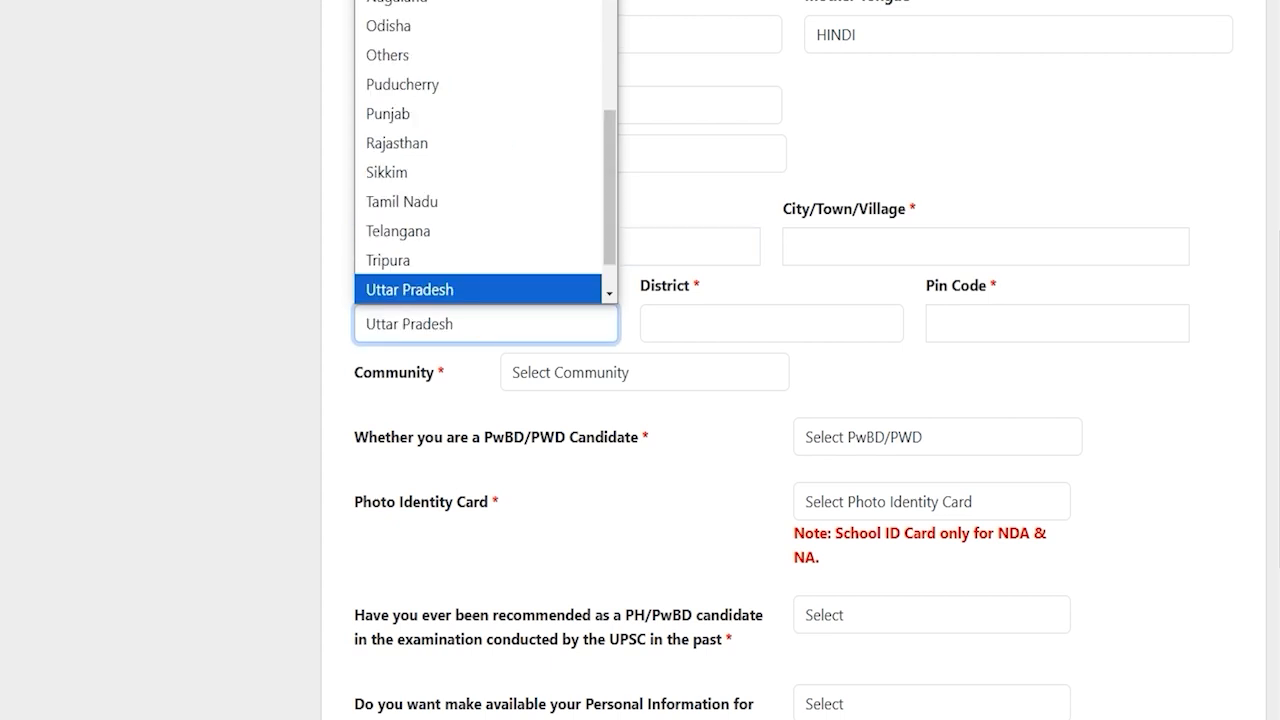
key("Return")
left_click(674, 323)
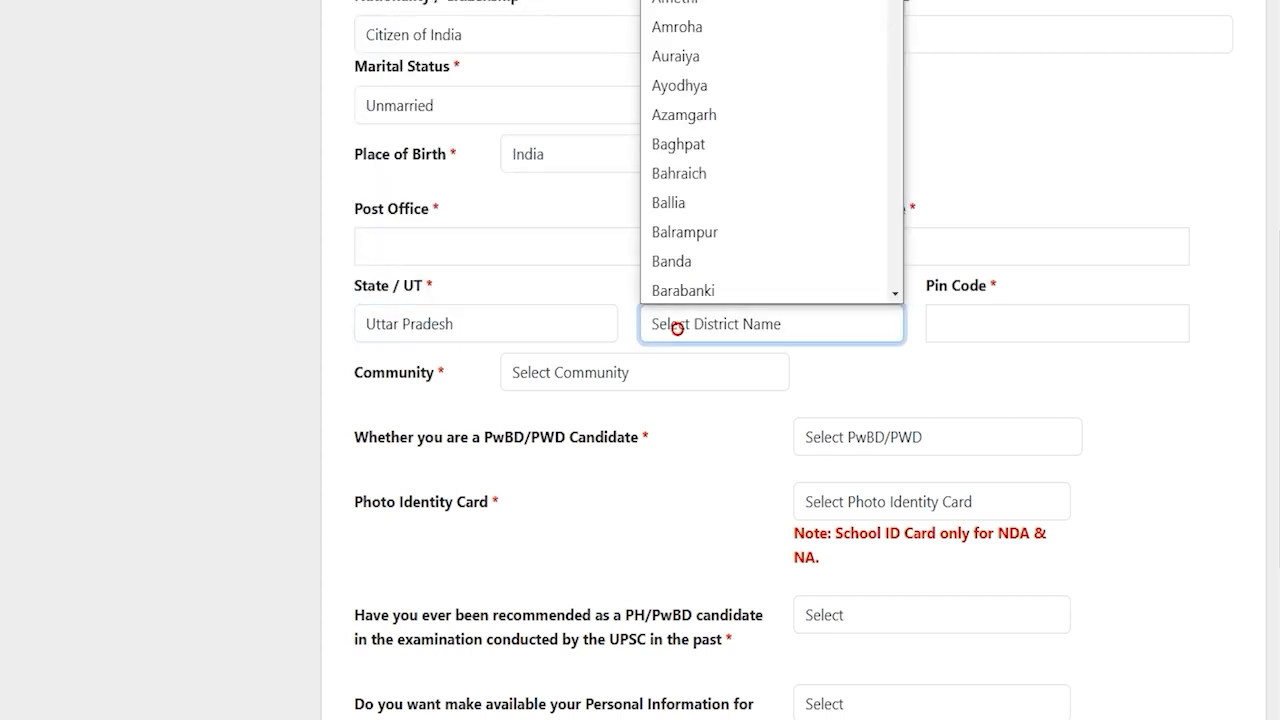
key("s")
key("Return")
left_click(1023, 323)
type("247001")
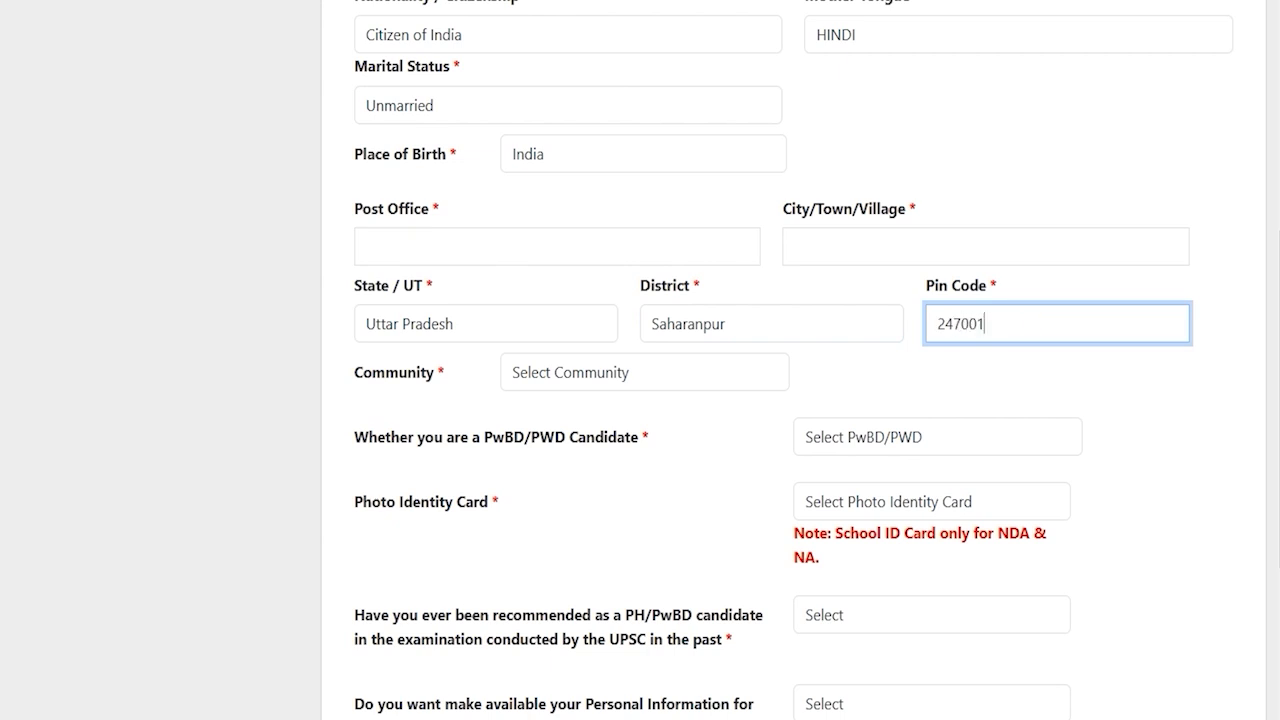
Choose SC as the community category
left_click(599, 374)
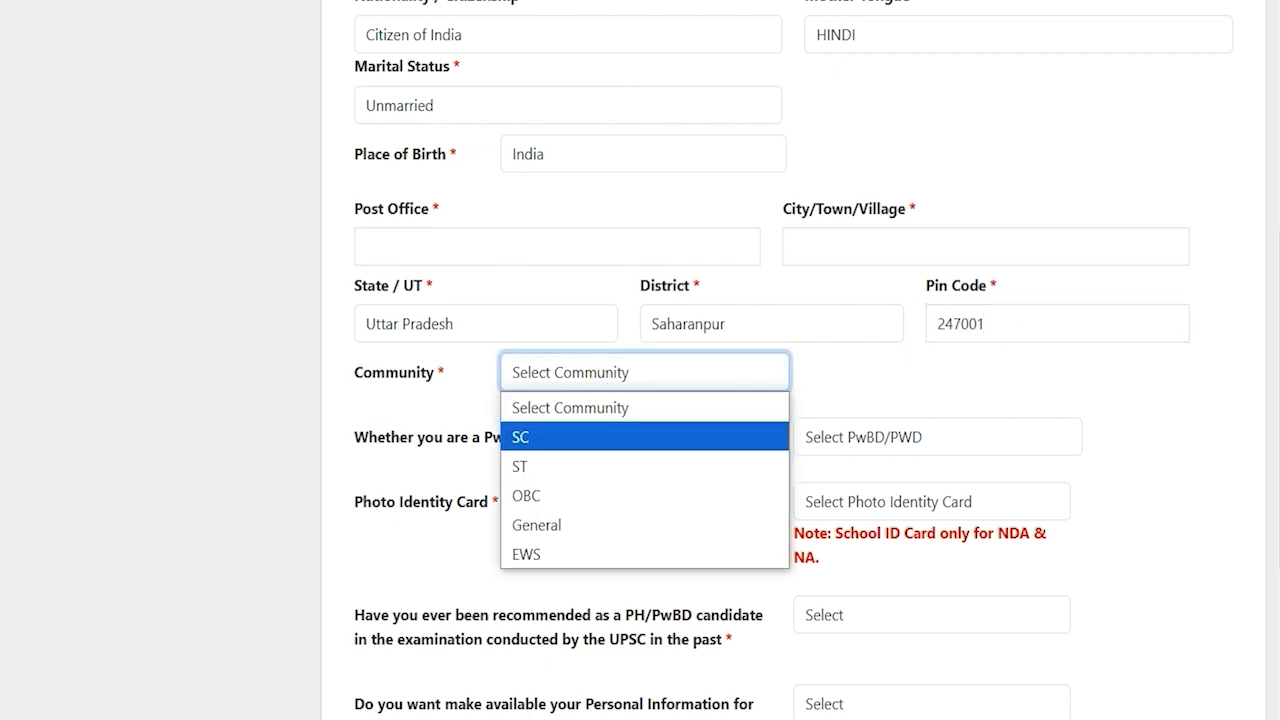
left_click(549, 437)
left_click(580, 382)
left_click(580, 381)
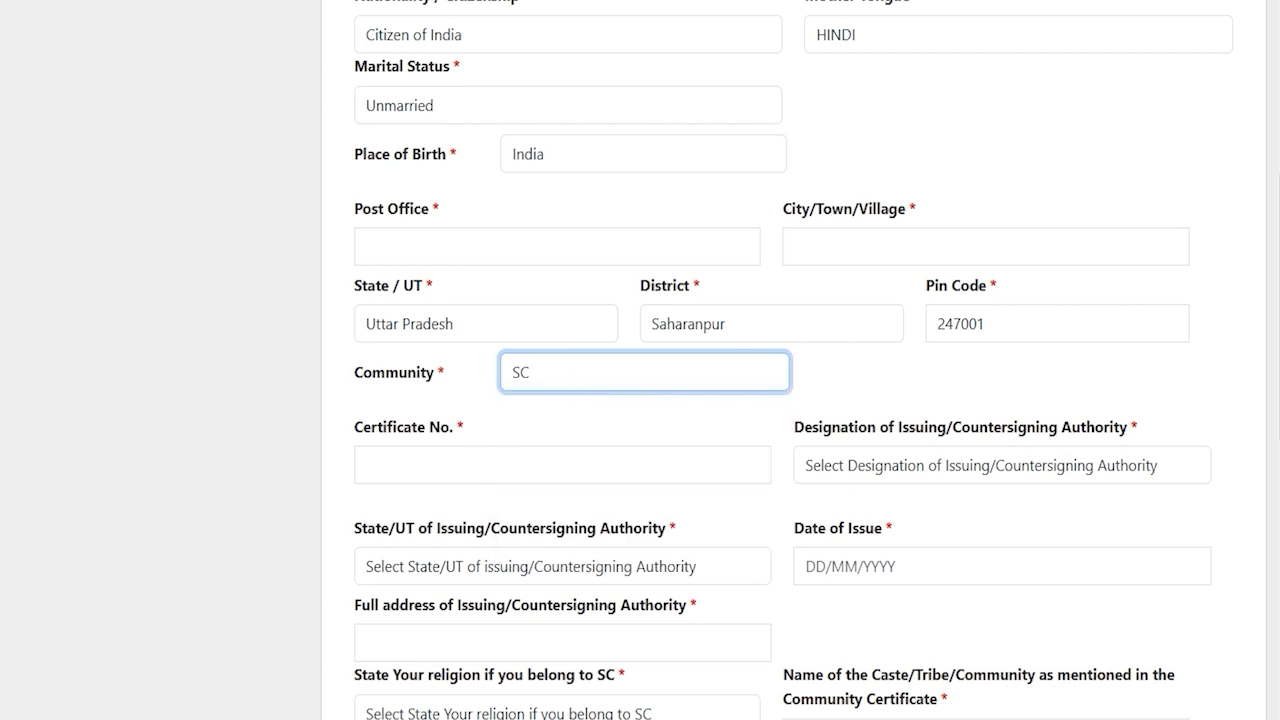
left_click(489, 463)
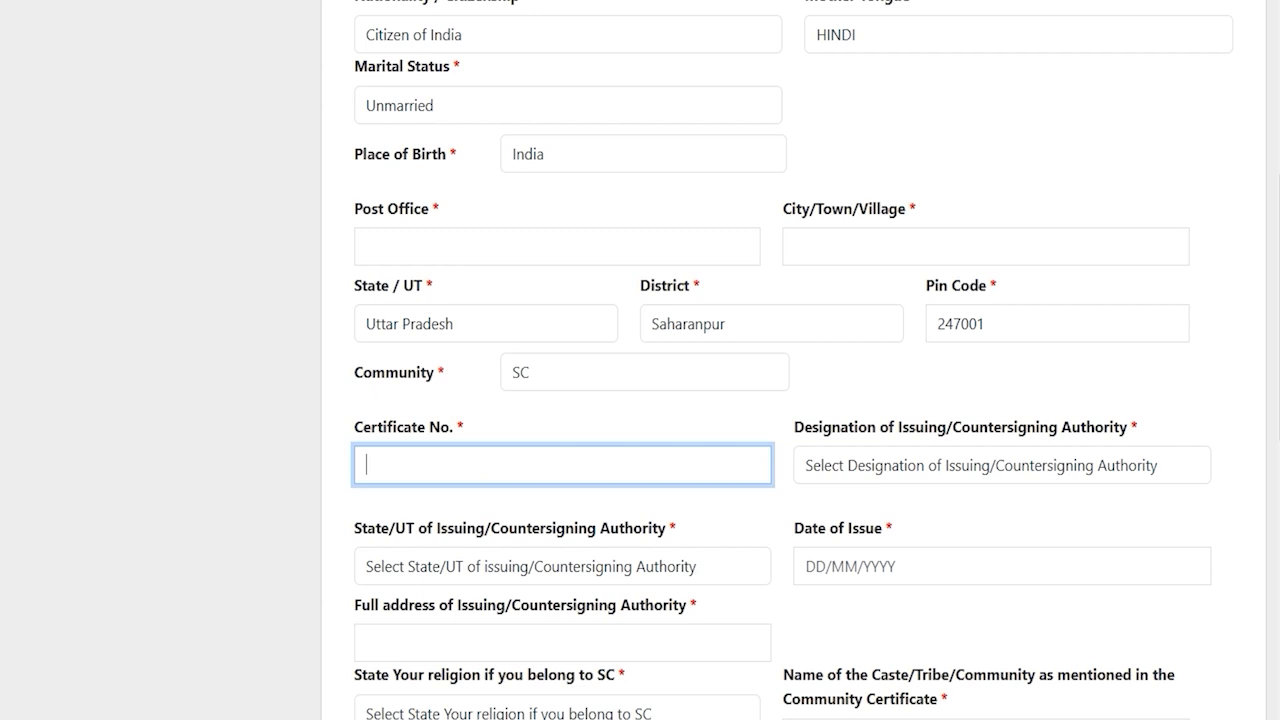
Set the certificate issuing authority to Tehsildar in Uttar Pradesh
left_click(866, 466)
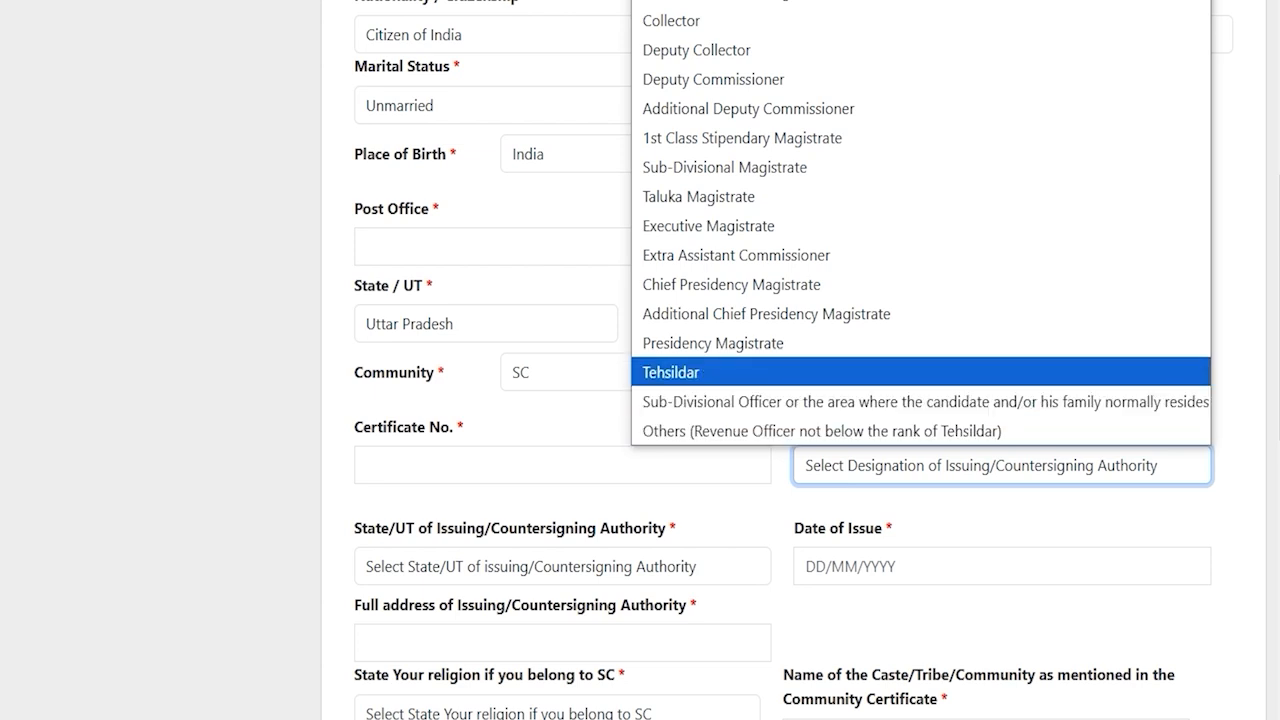
left_click(724, 372)
scroll(724, 369, "down", 2)
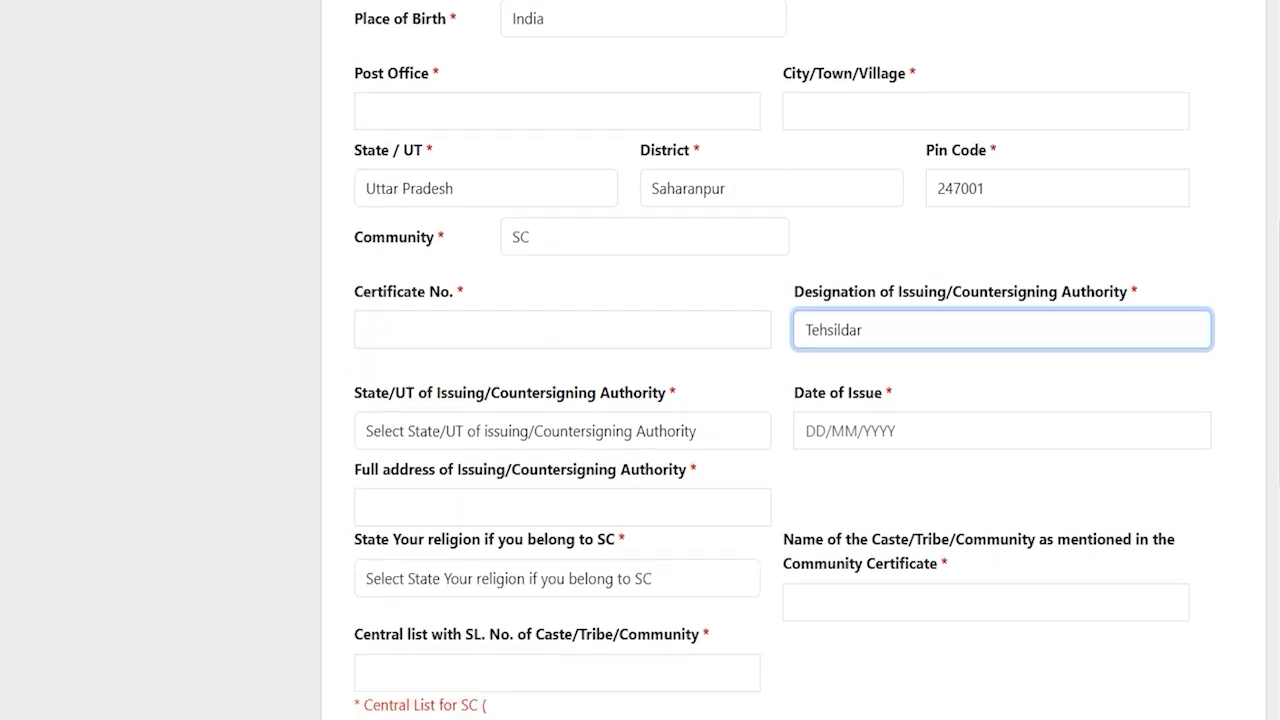
left_click(493, 364)
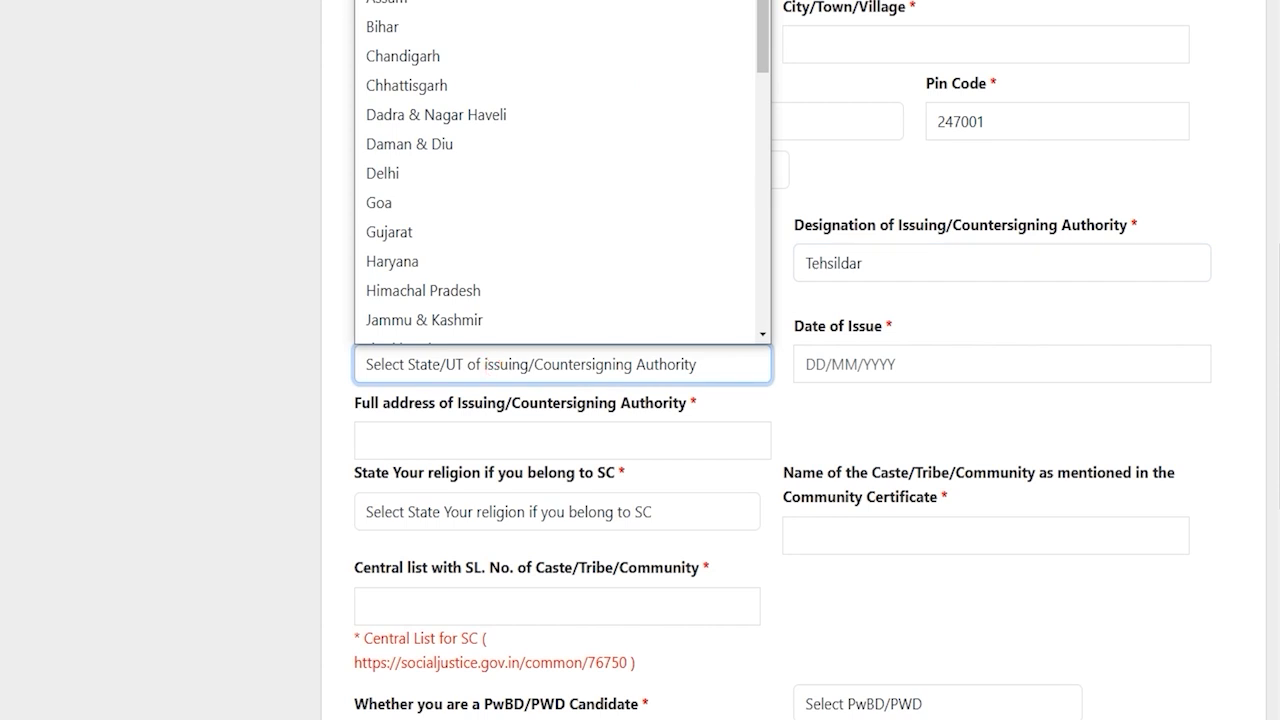
key("u")
key("Return")
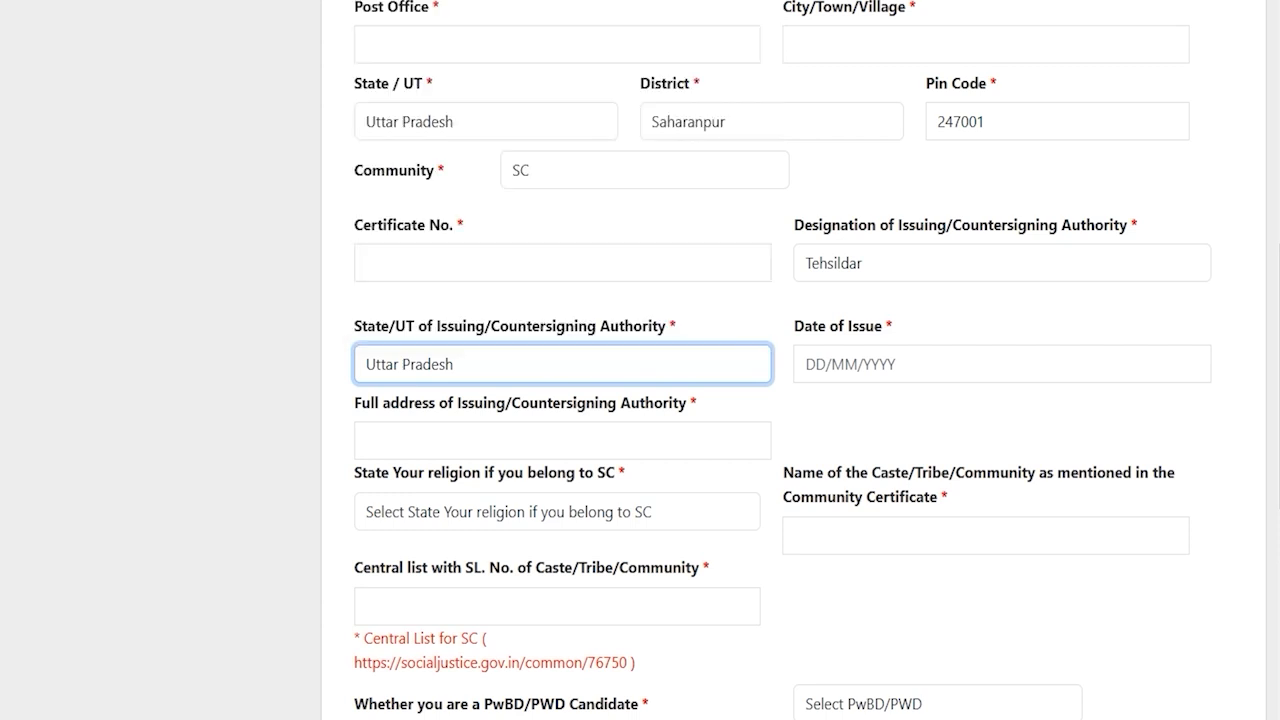
left_click(845, 366)
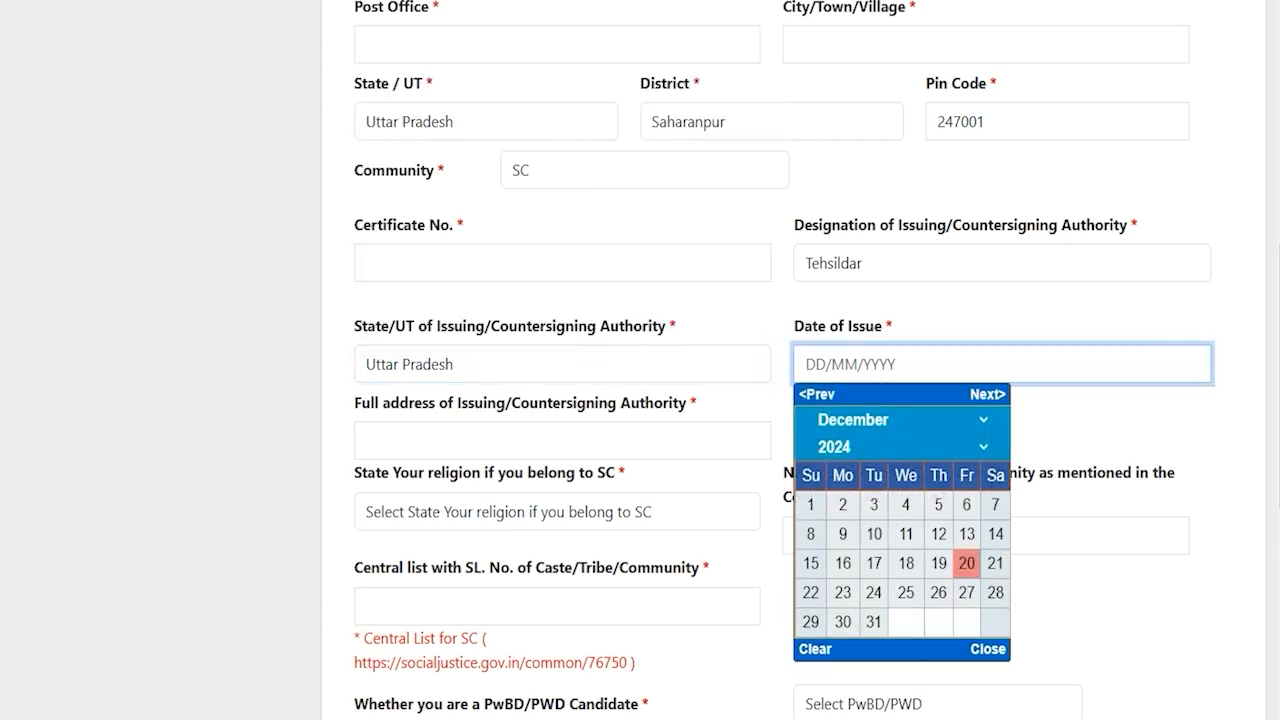
key("Escape")
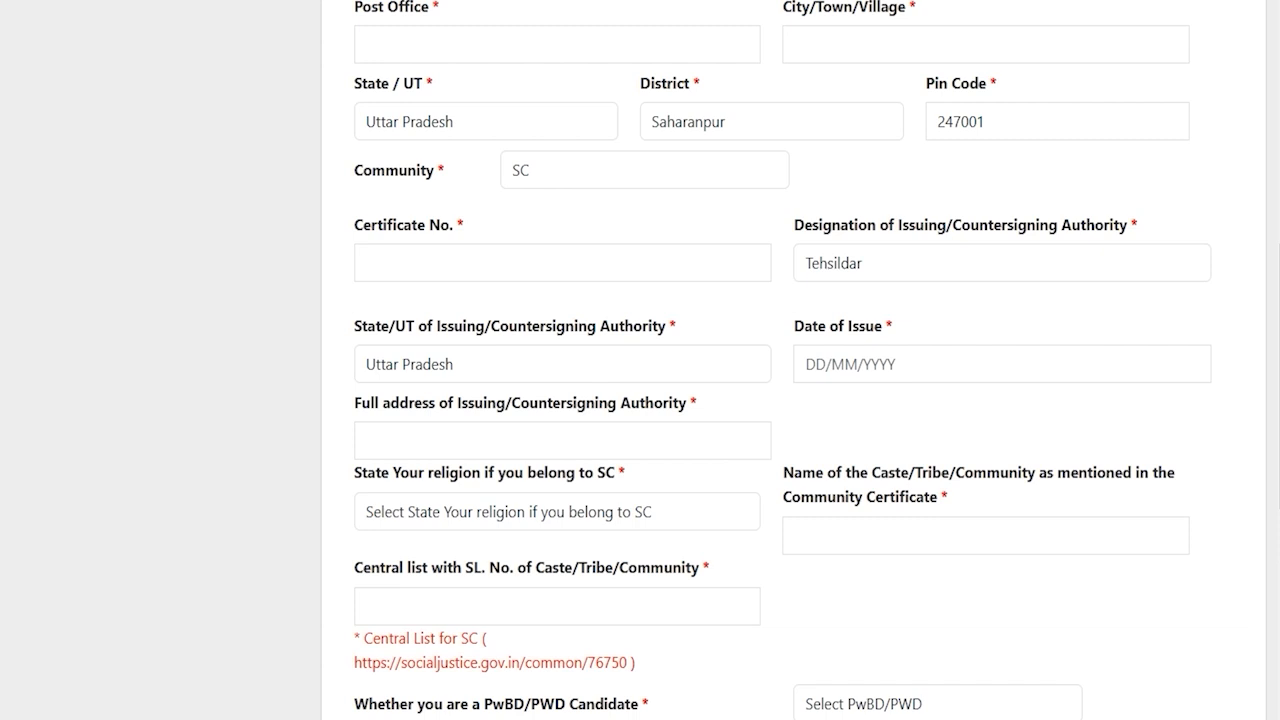
Choose Hindu as the religion, then move to the caste name and central list fields
left_click(486, 432)
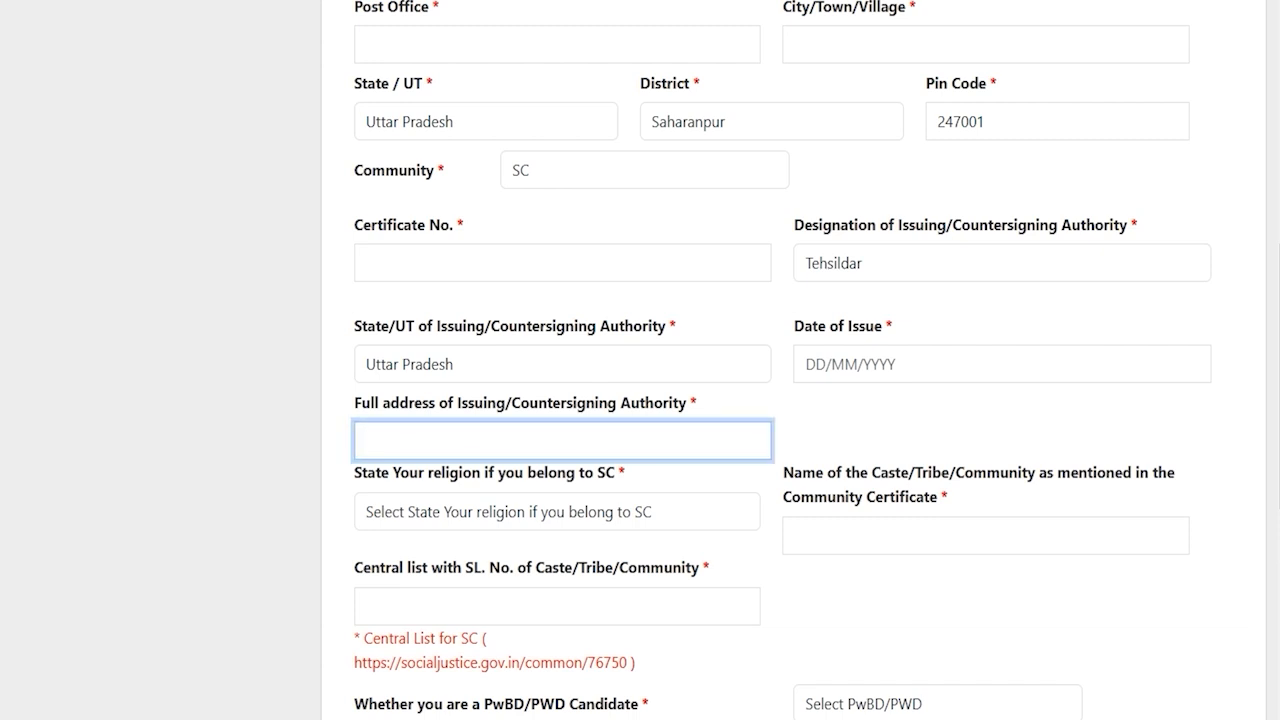
left_click(612, 438)
scroll(640, 360, "down", 2)
key("Tab")
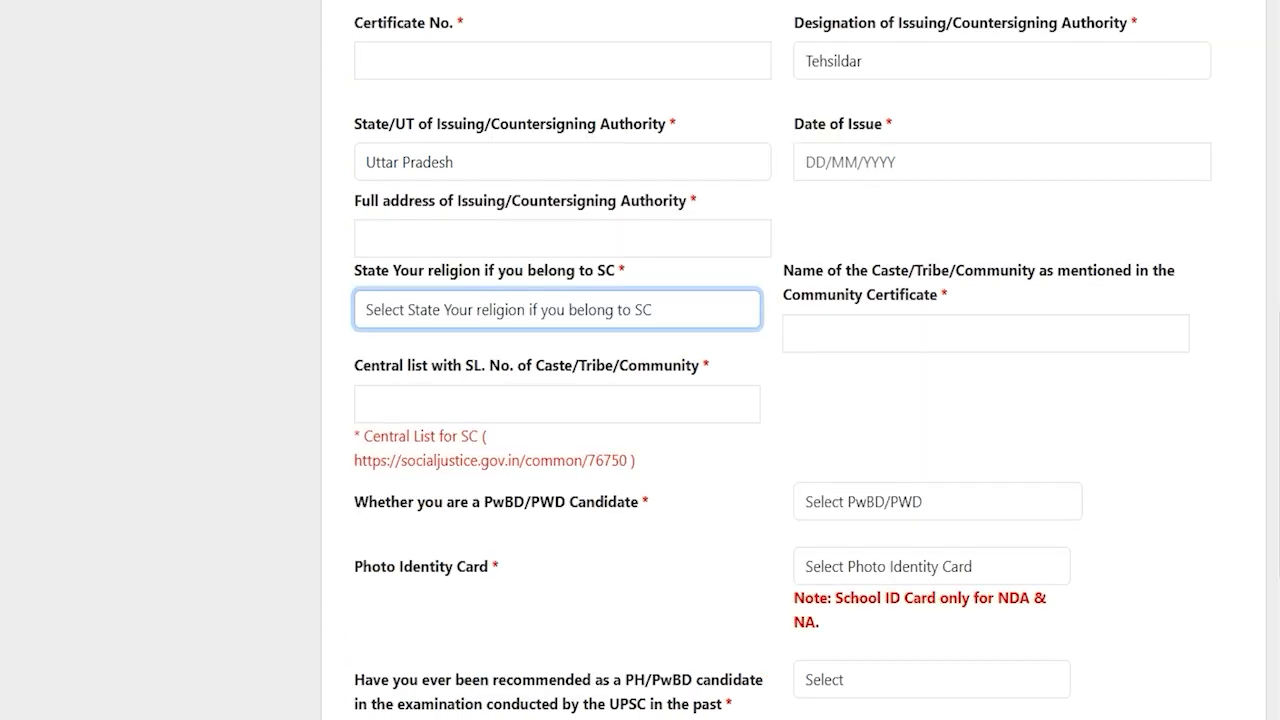
left_click(409, 308)
left_click(448, 372)
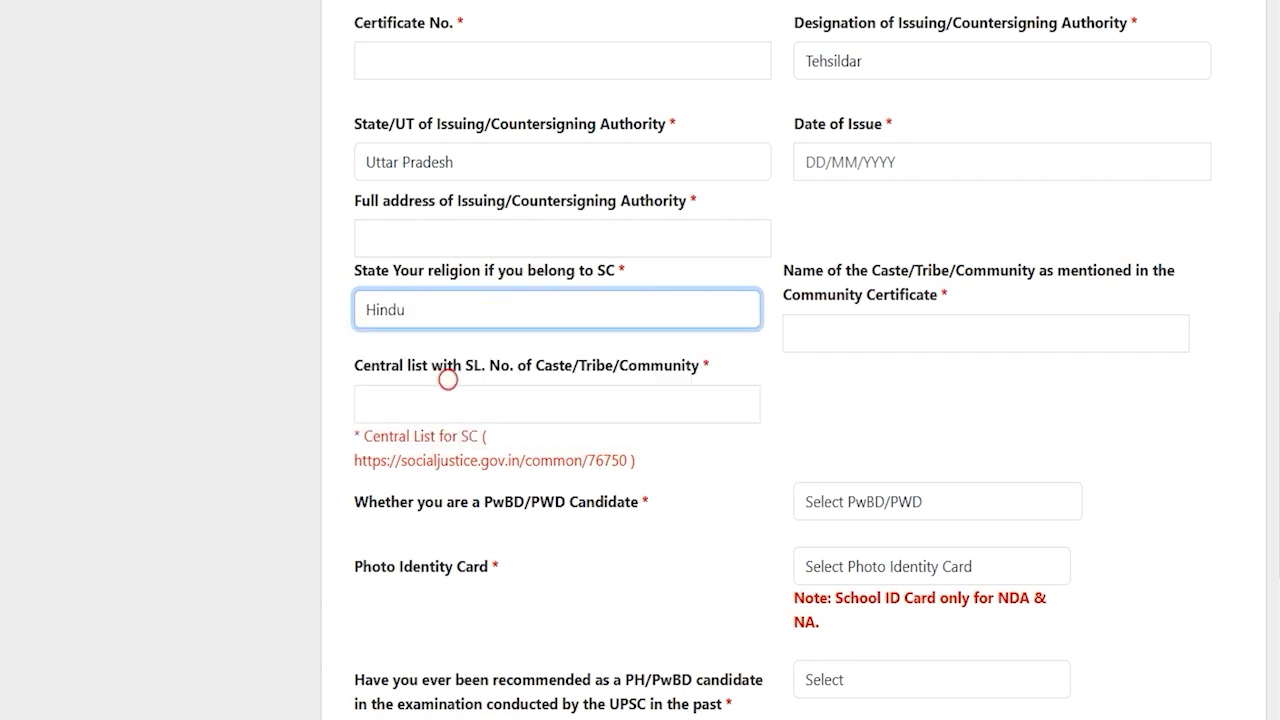
left_click(951, 336)
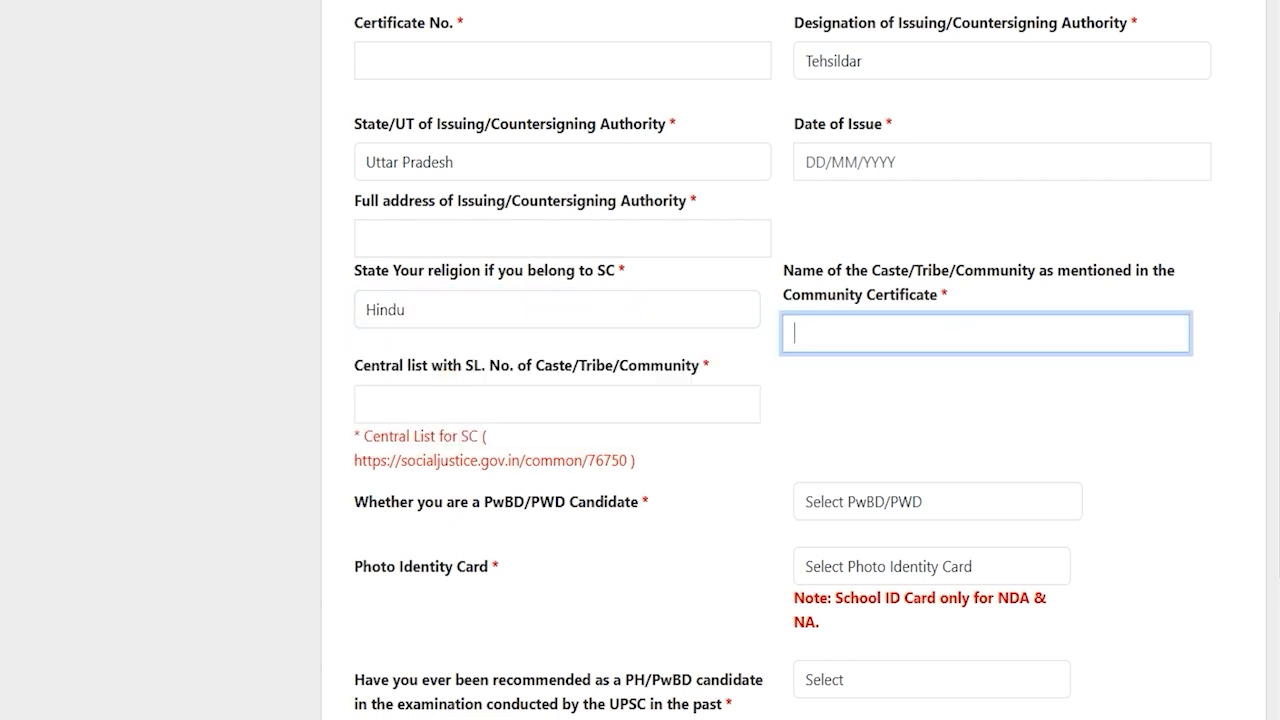
left_click_drag(358, 365, 456, 366)
left_click(471, 406)
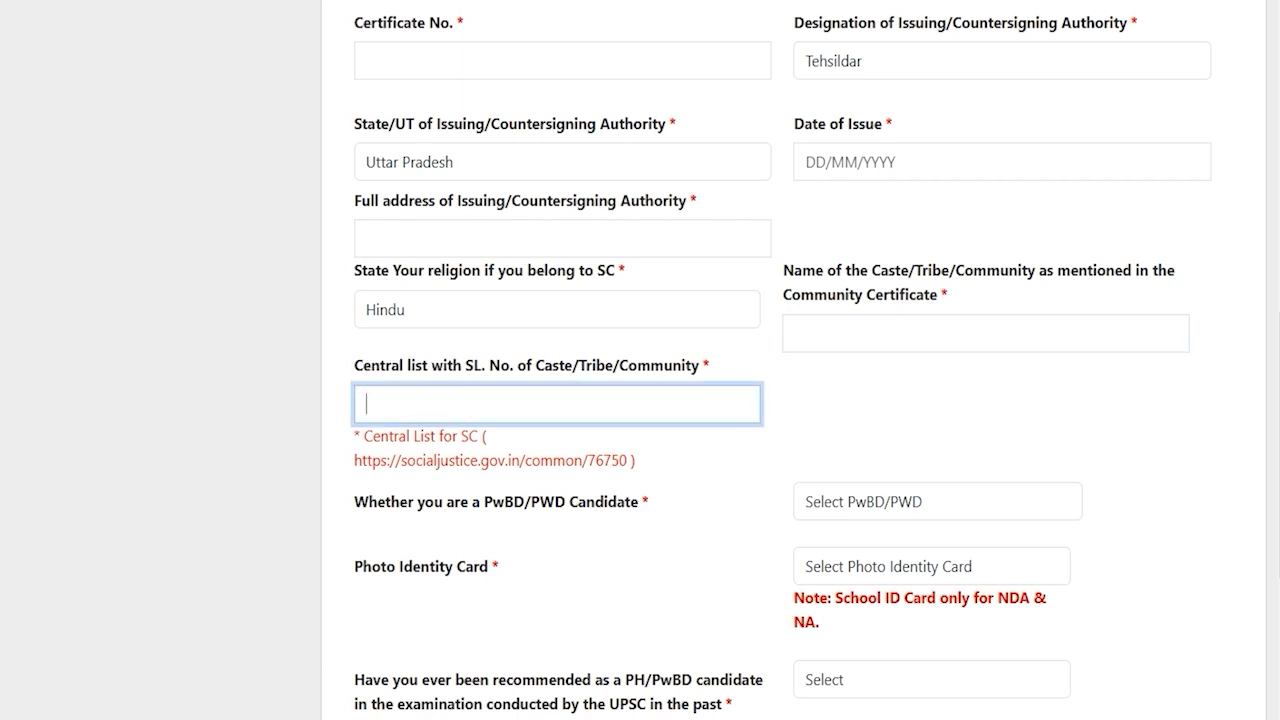
Answer No to both the PwBD candidate and 40% disability questions
scroll(640, 400, "down", 2)
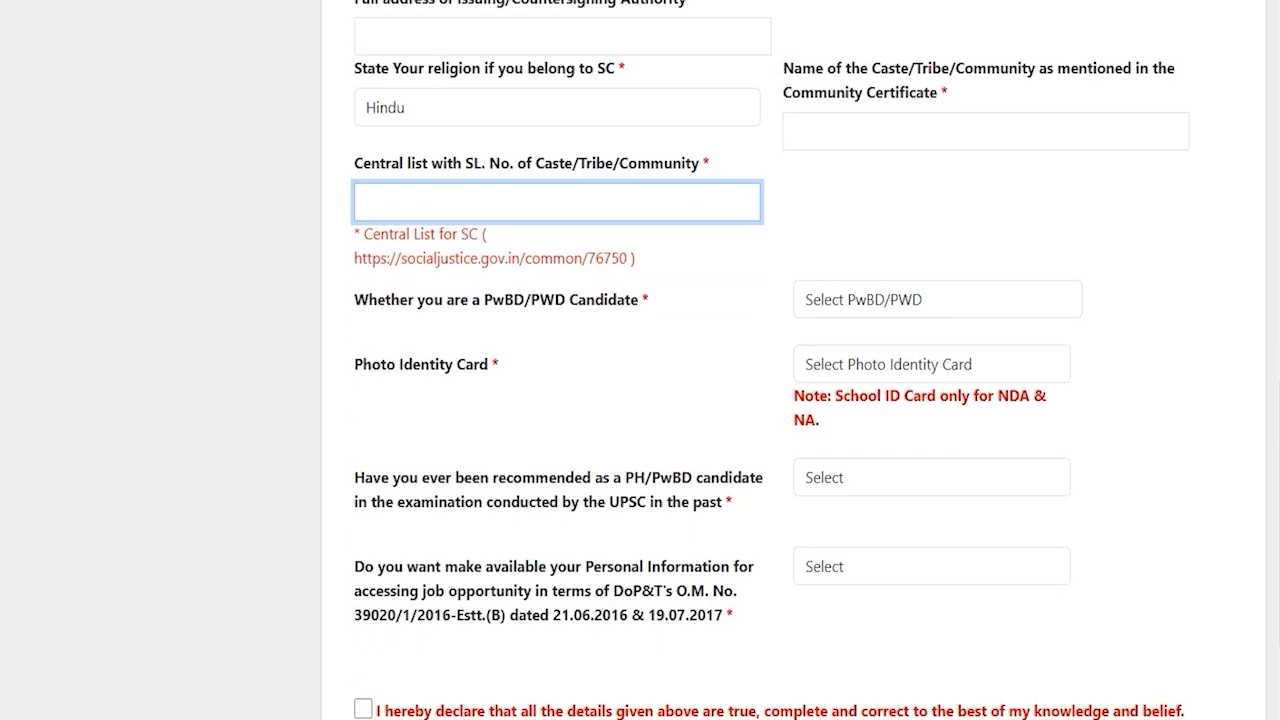
left_click_drag(390, 299, 565, 299)
left_click(862, 299)
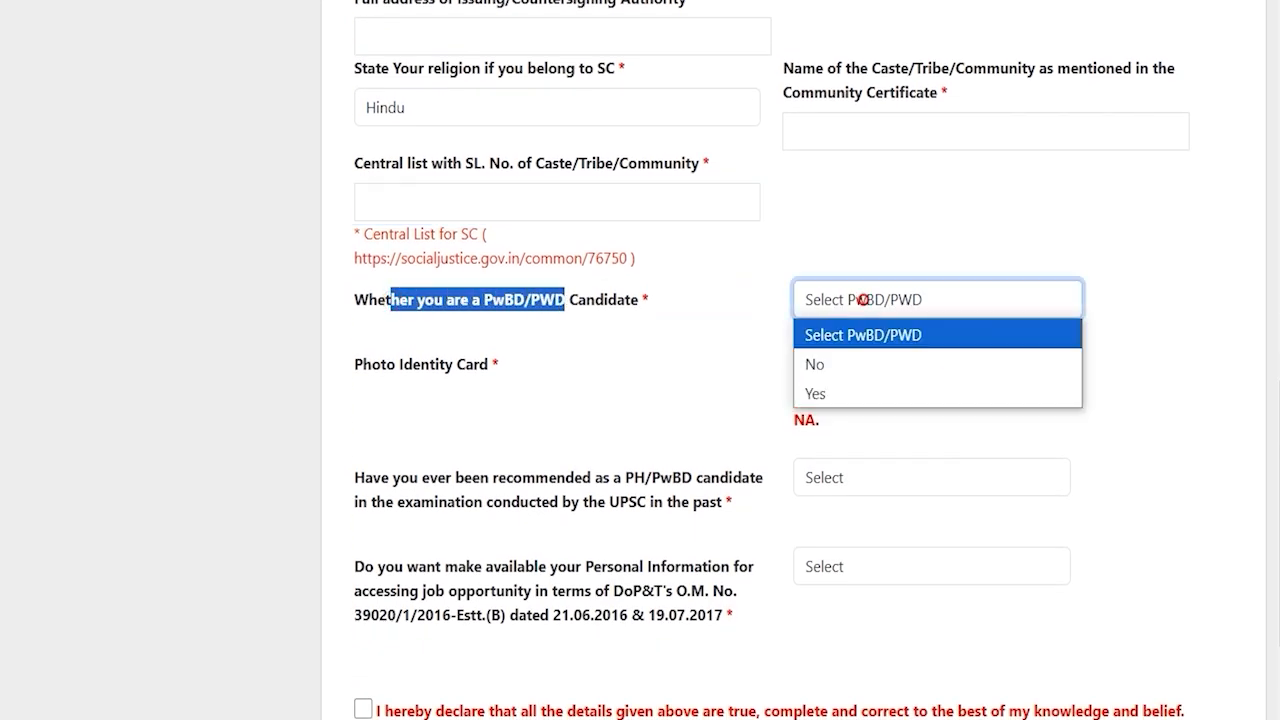
left_click(835, 398)
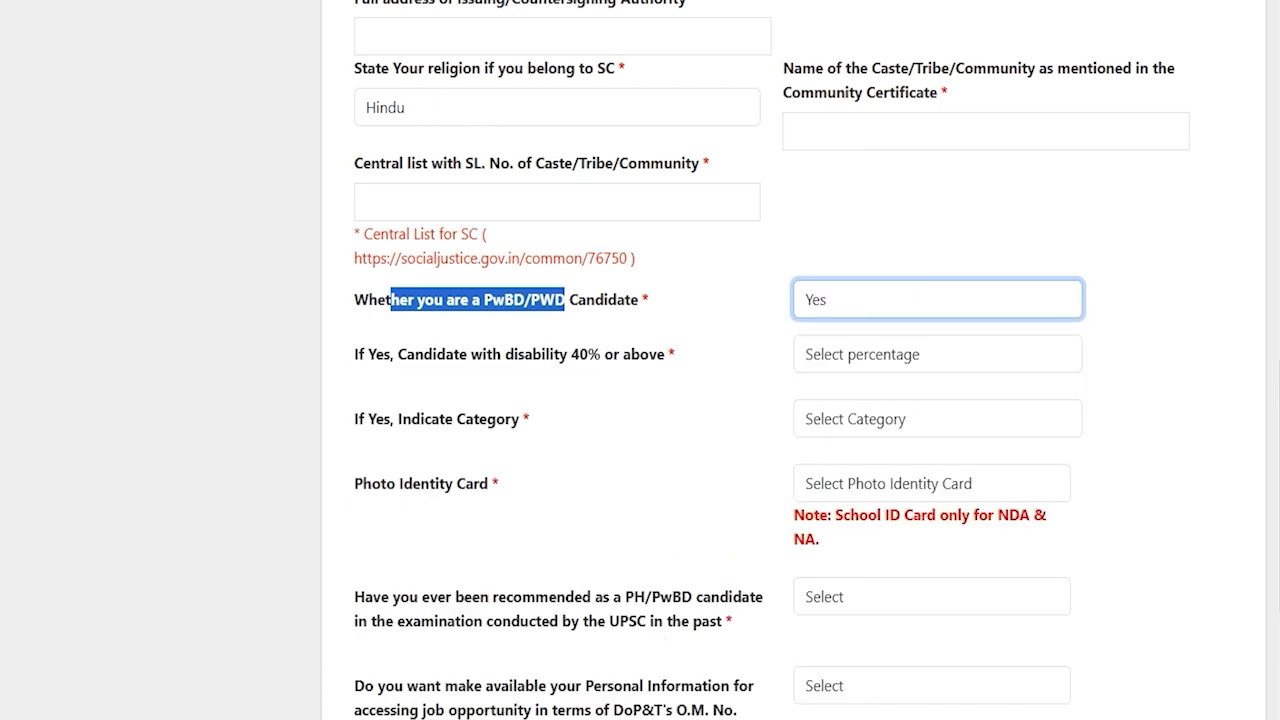
left_click(849, 353)
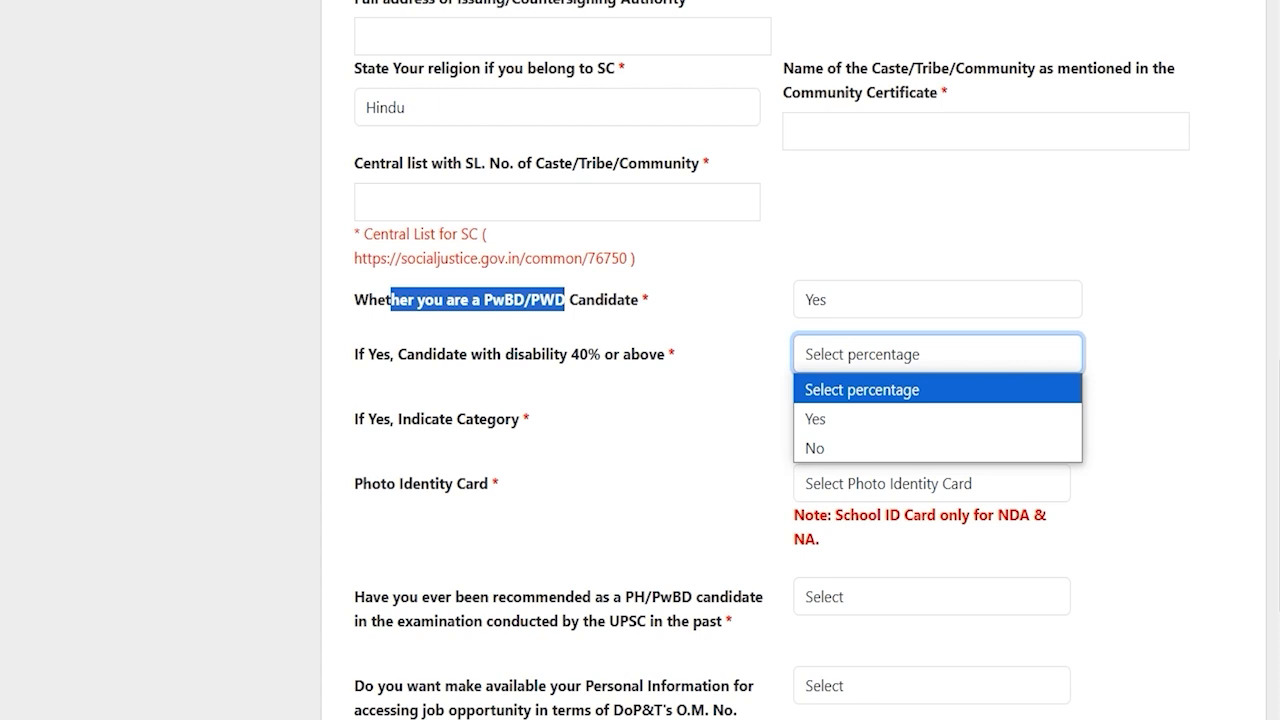
left_click(818, 416)
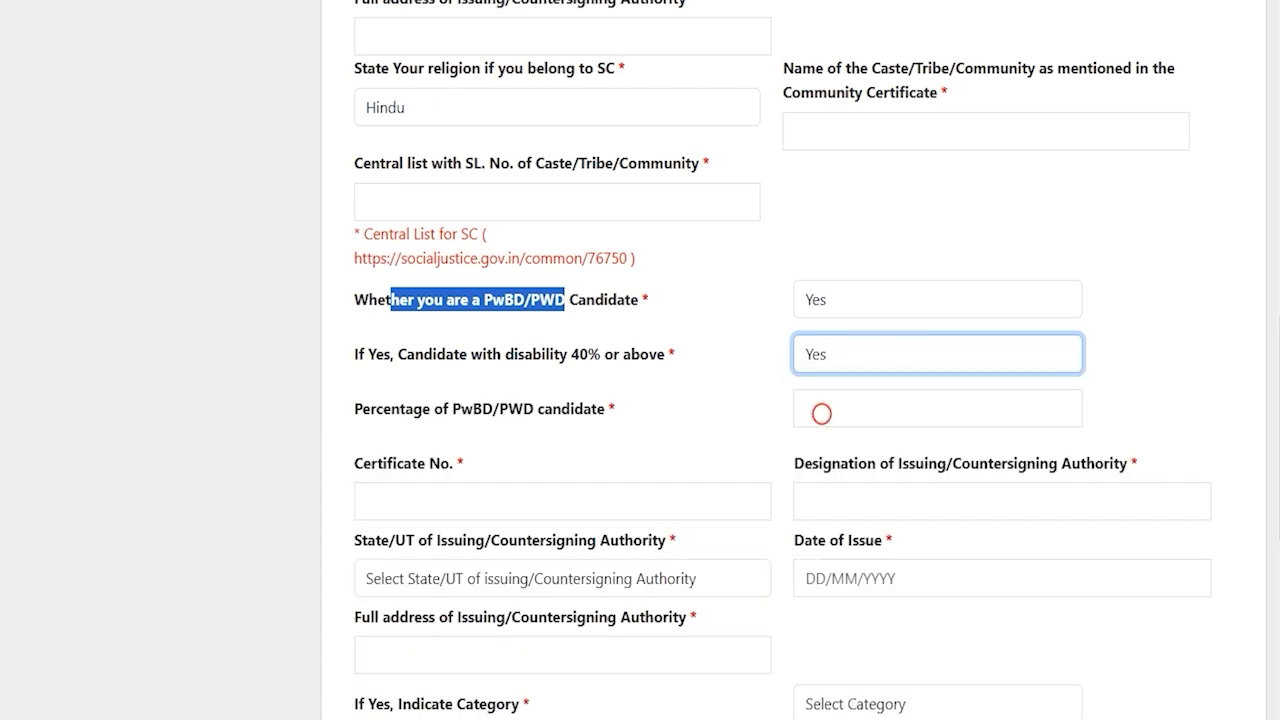
left_click(824, 354)
left_click(826, 446)
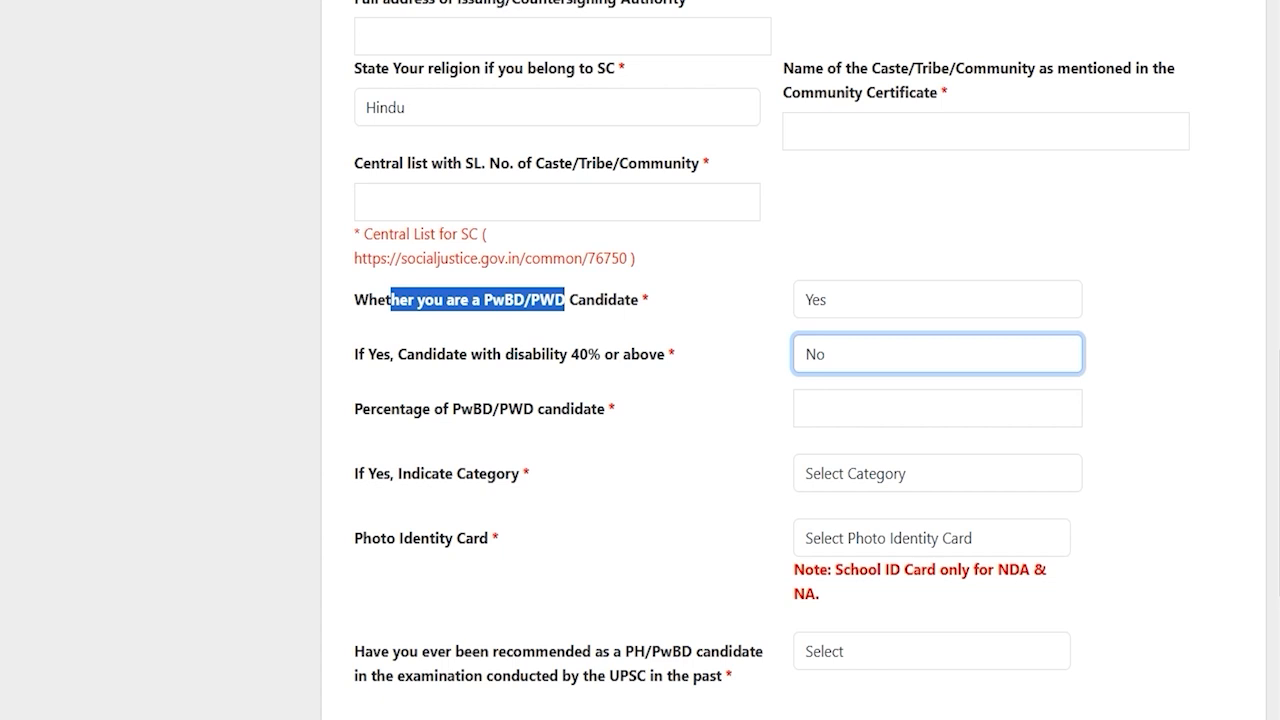
left_click(827, 299)
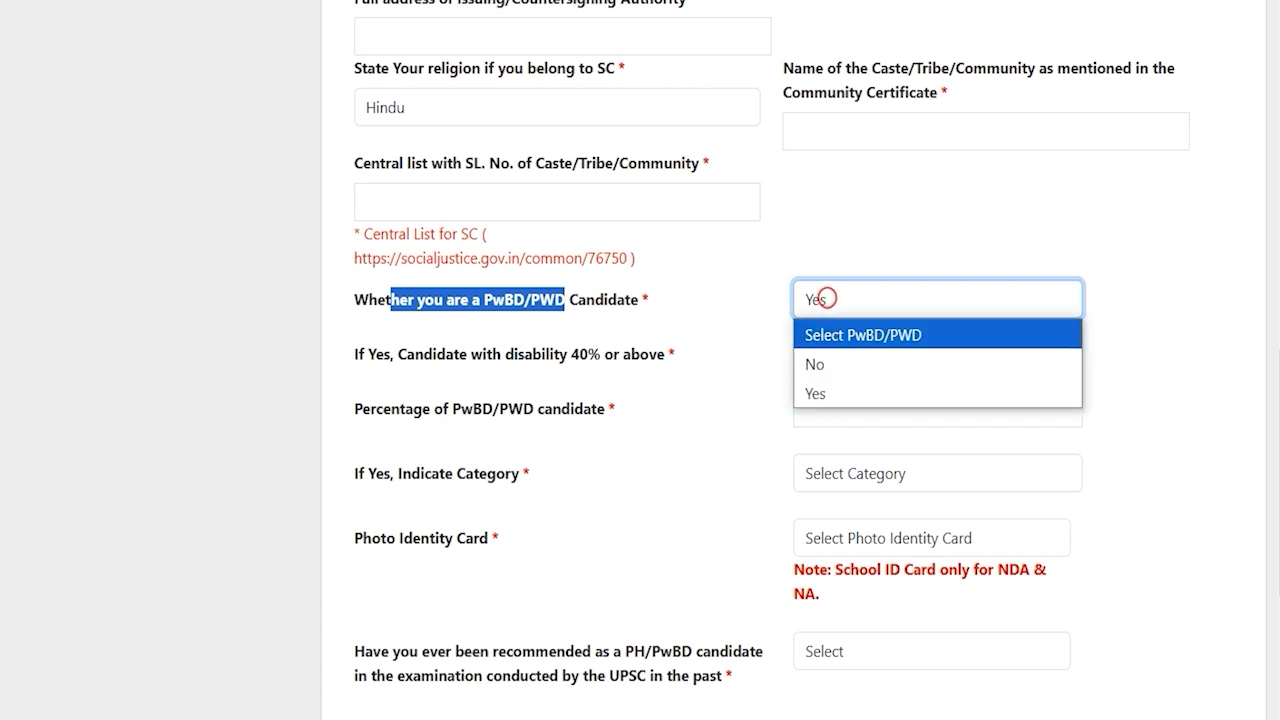
left_click(828, 361)
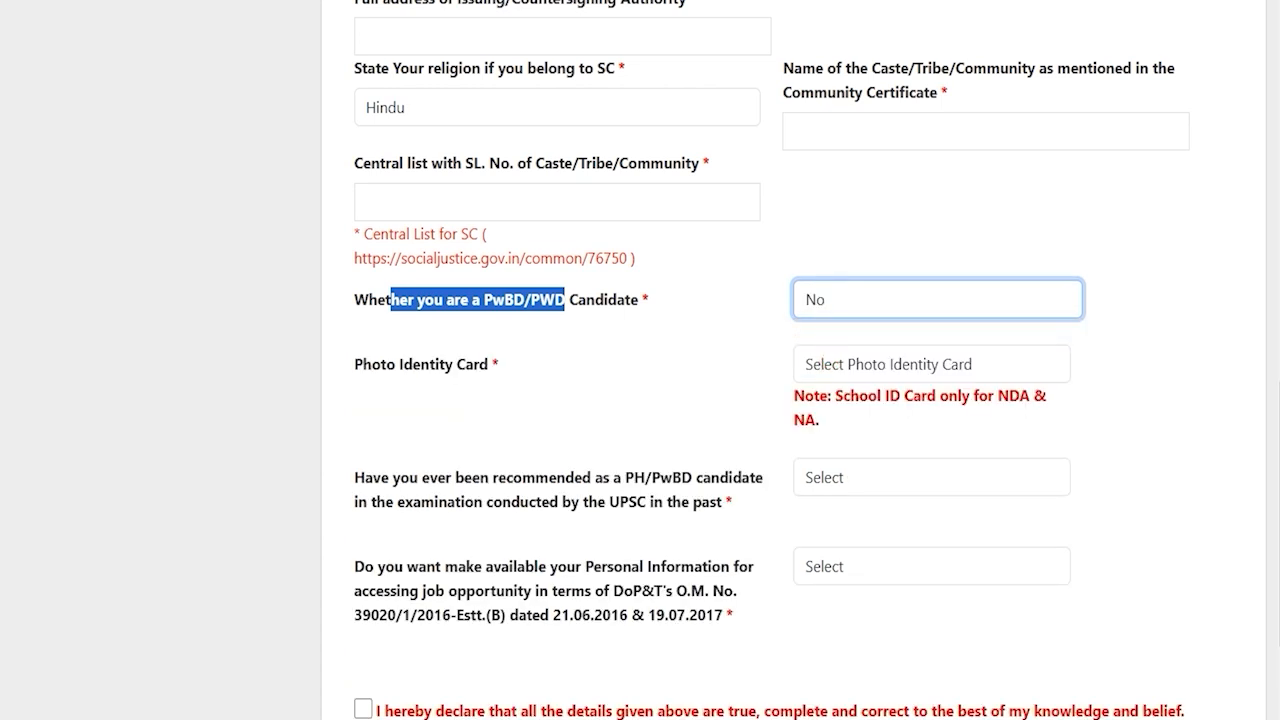
Select Voter ID as the photo identity card and enter its number 748596
left_click_drag(363, 364, 474, 364)
left_click(875, 364)
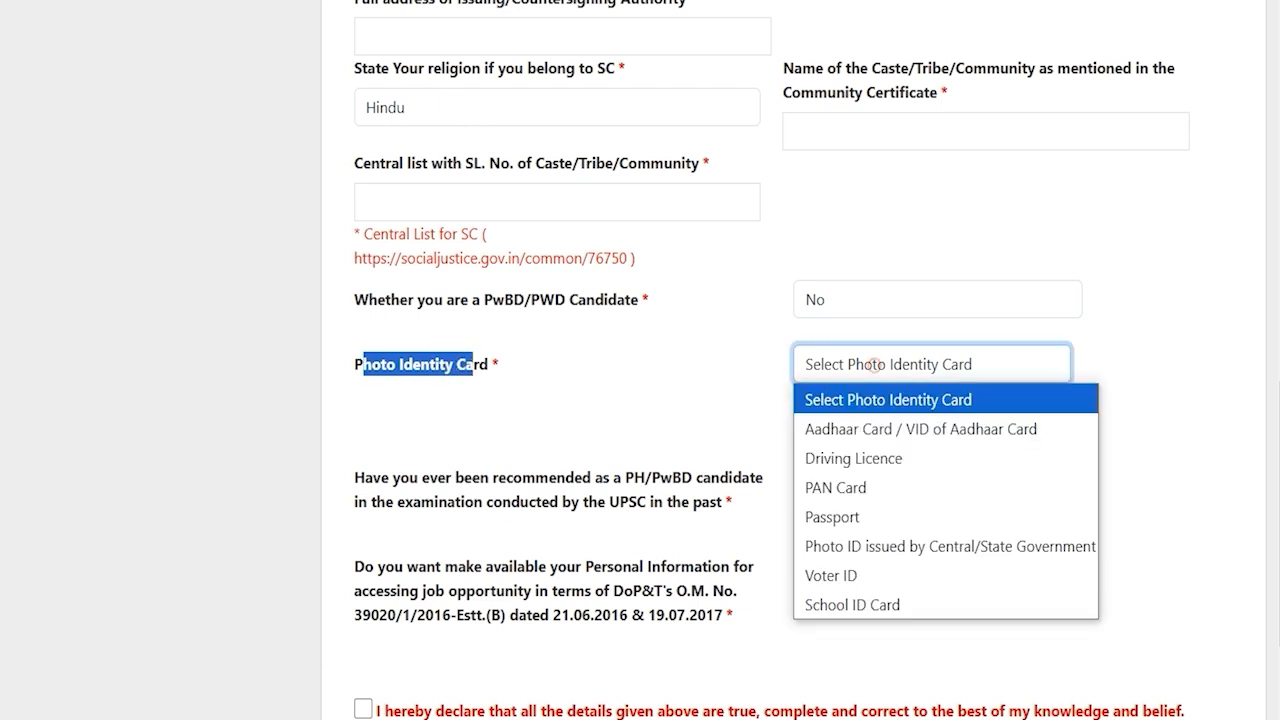
key("Down")
key("Down")
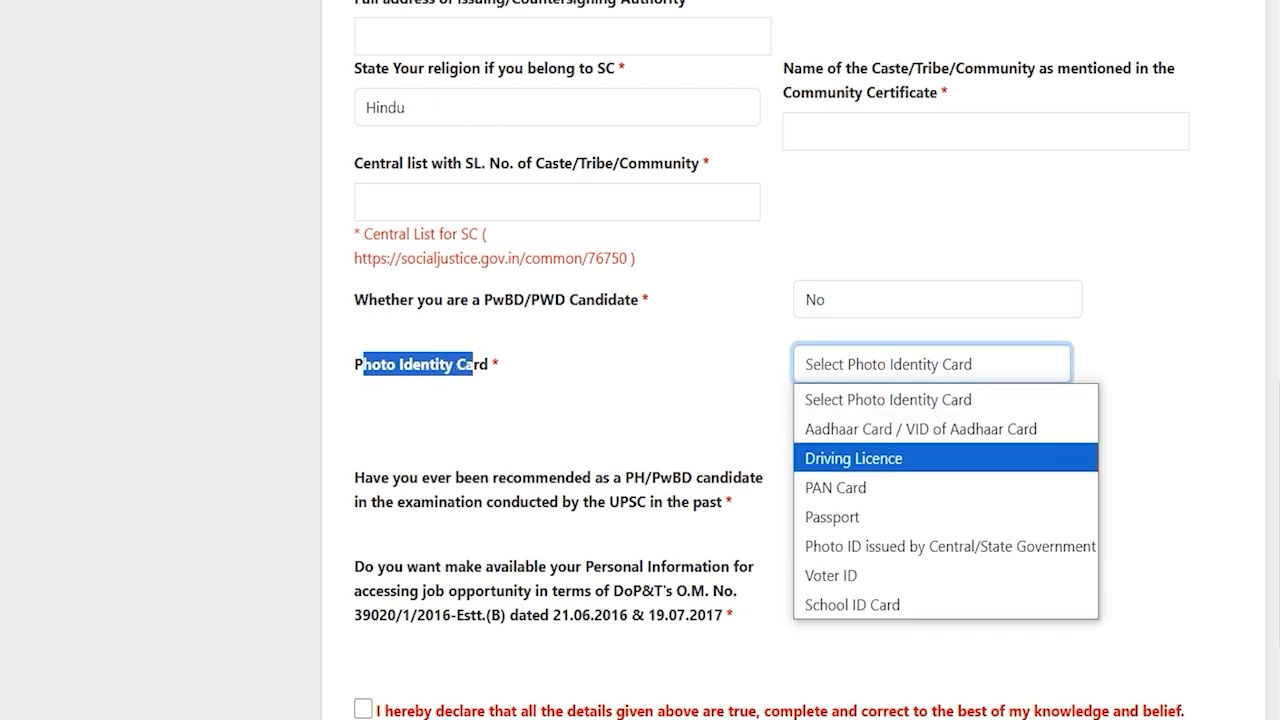
key("Down")
key("Down")
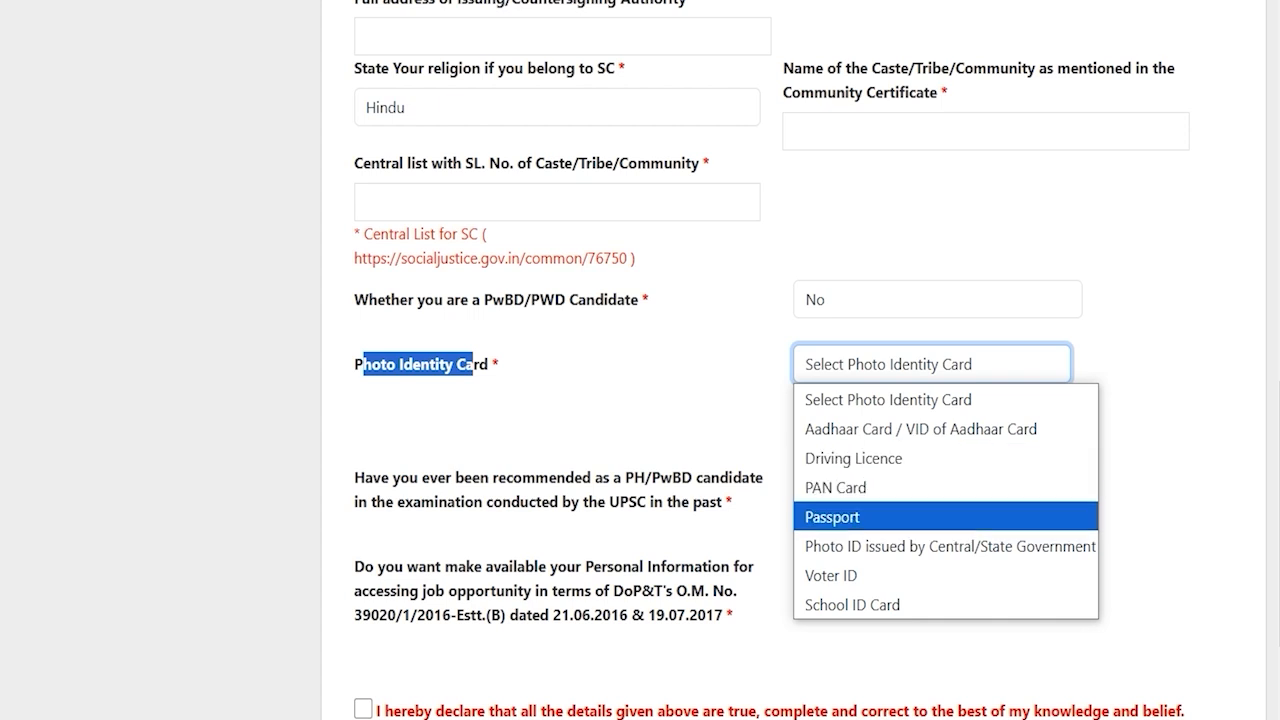
key("Up")
key("Up")
key("Down")
key("Down")
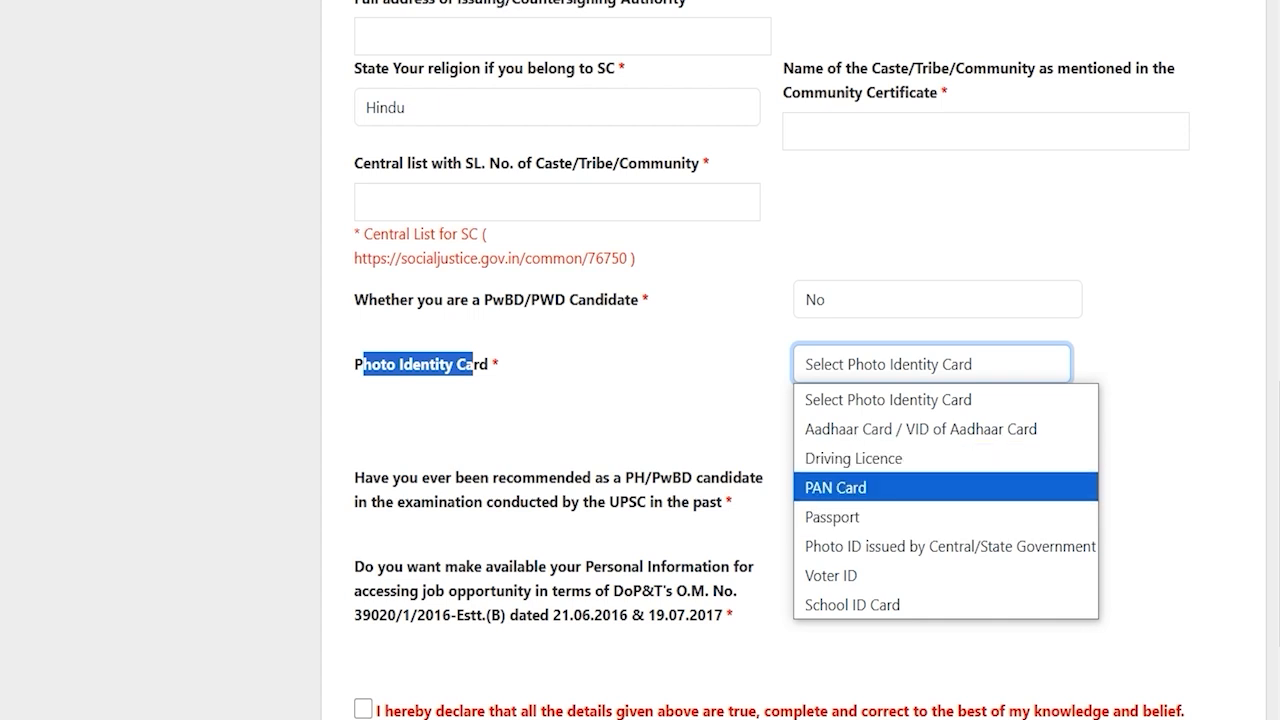
key("Down")
key("Down")
key("Return")
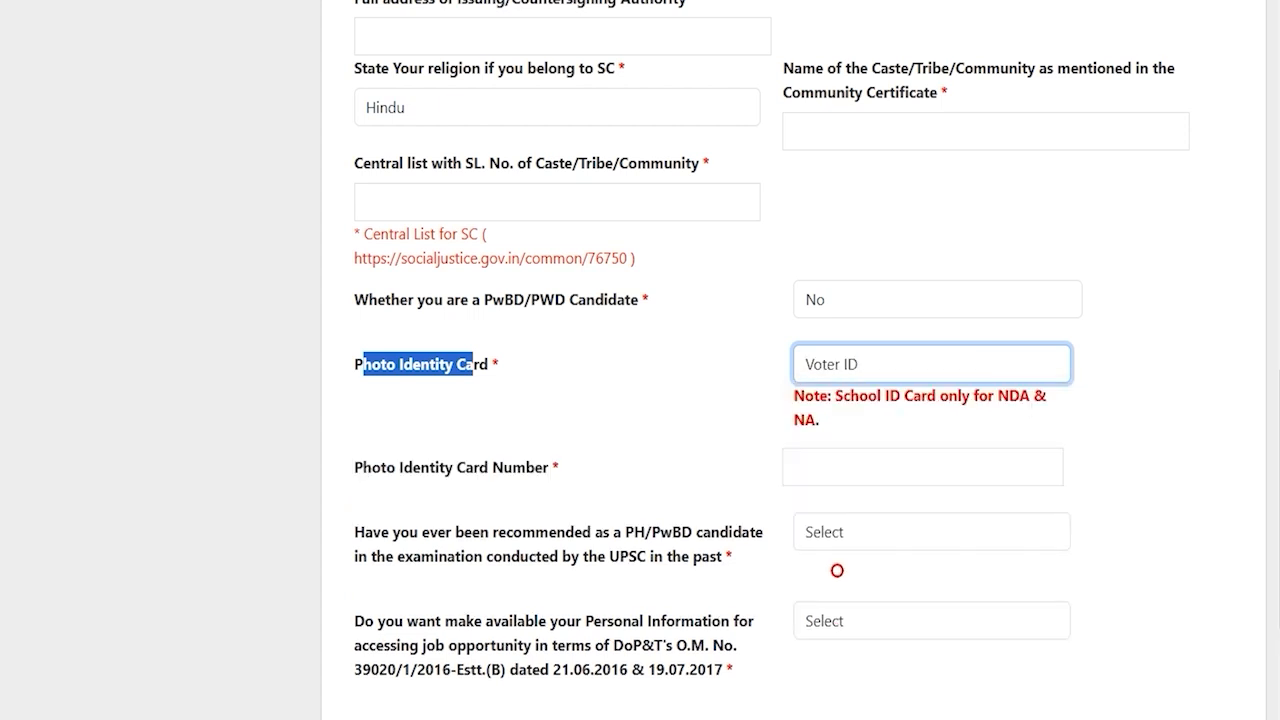
key("Tab")
left_click(849, 467)
type("748596")
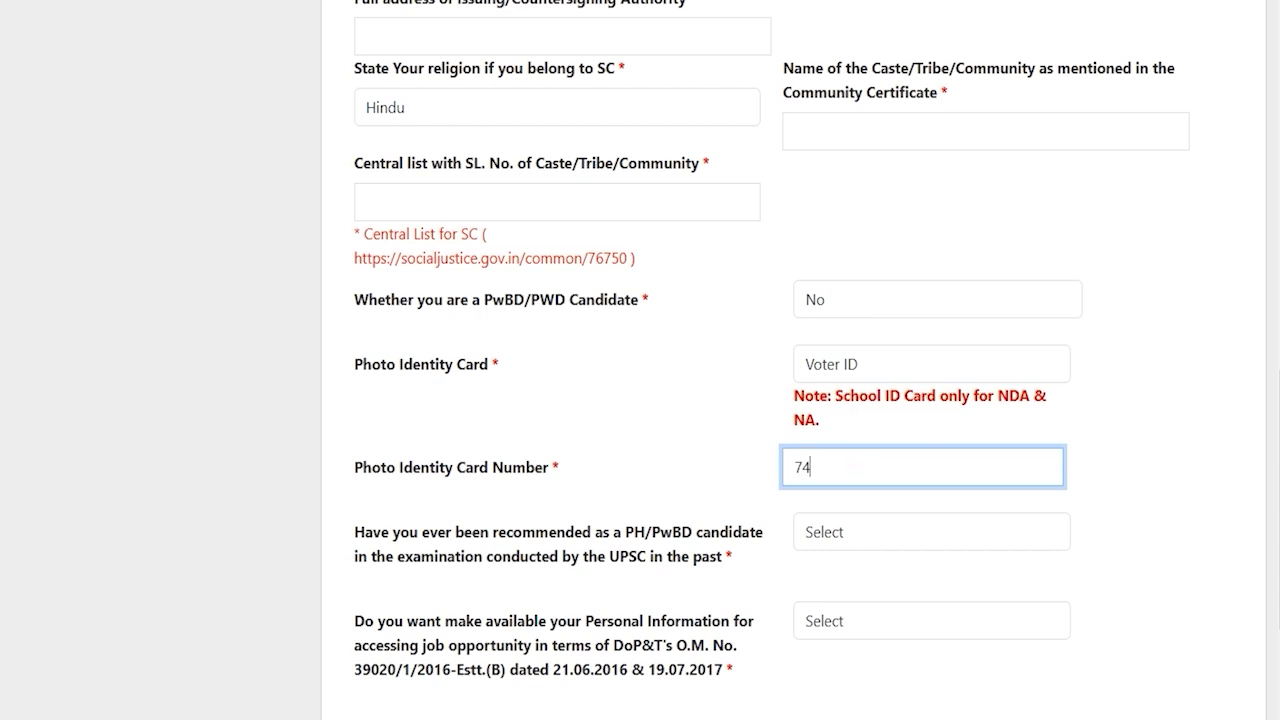
scroll(860, 450, "down", 2)
left_click(861, 419)
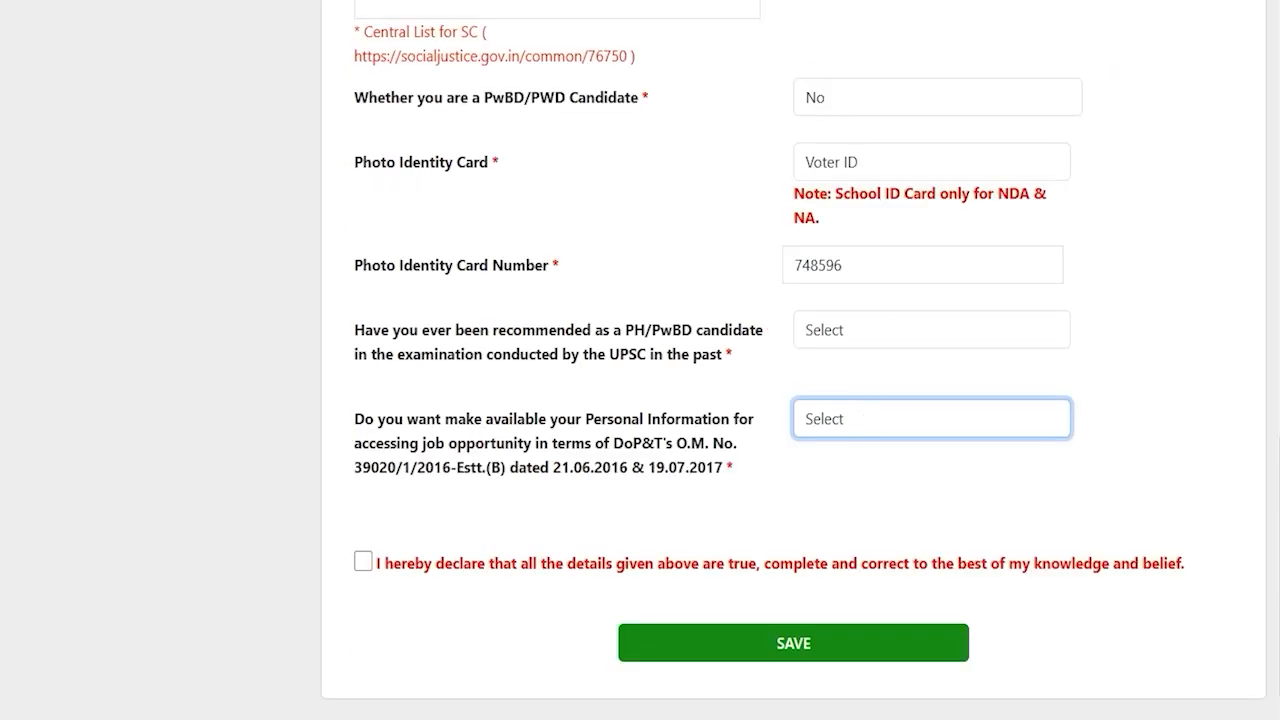
Answer No to the past PH/PwBD recommendation question
left_click_drag(437, 330, 741, 330)
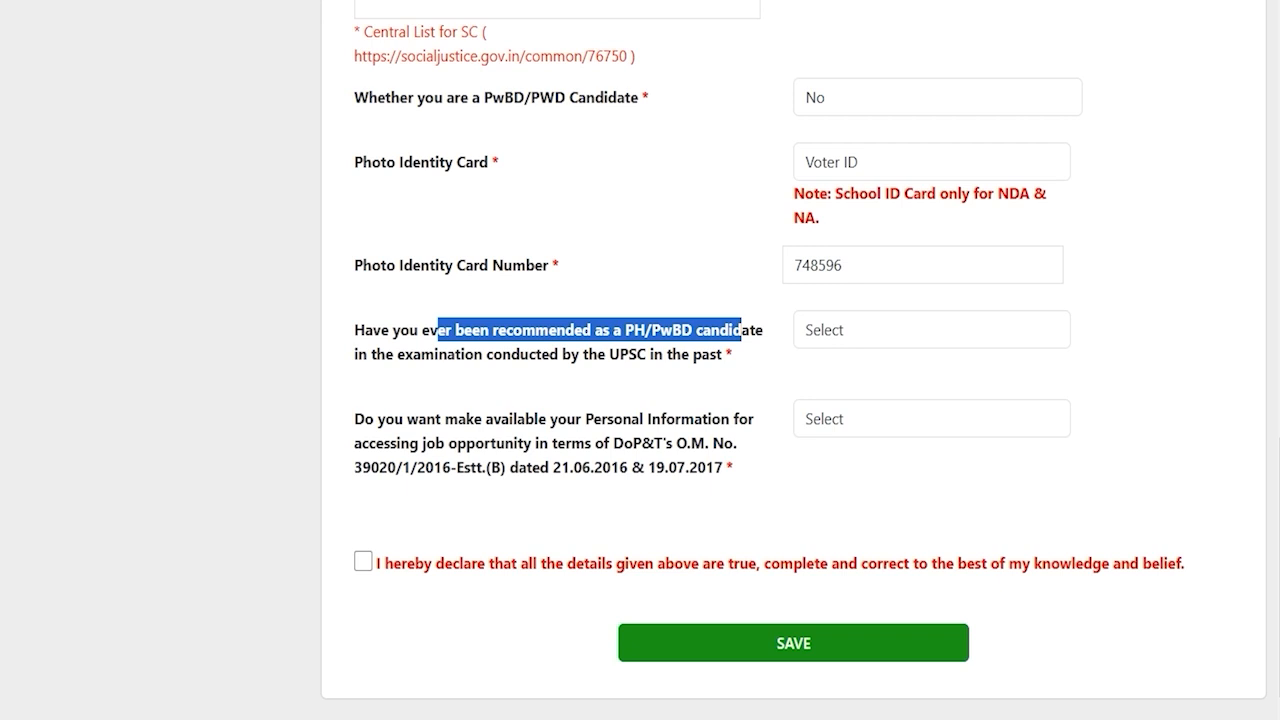
left_click_drag(549, 354, 466, 354)
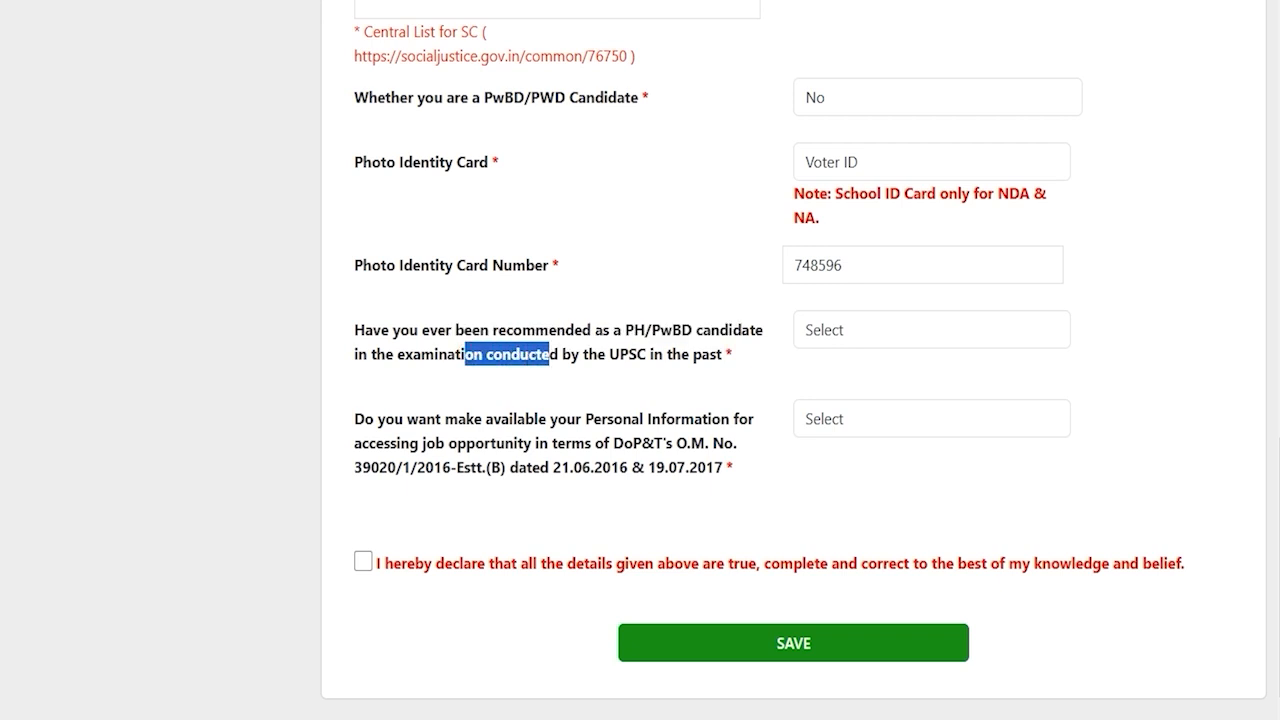
left_click(835, 329)
left_click(833, 394)
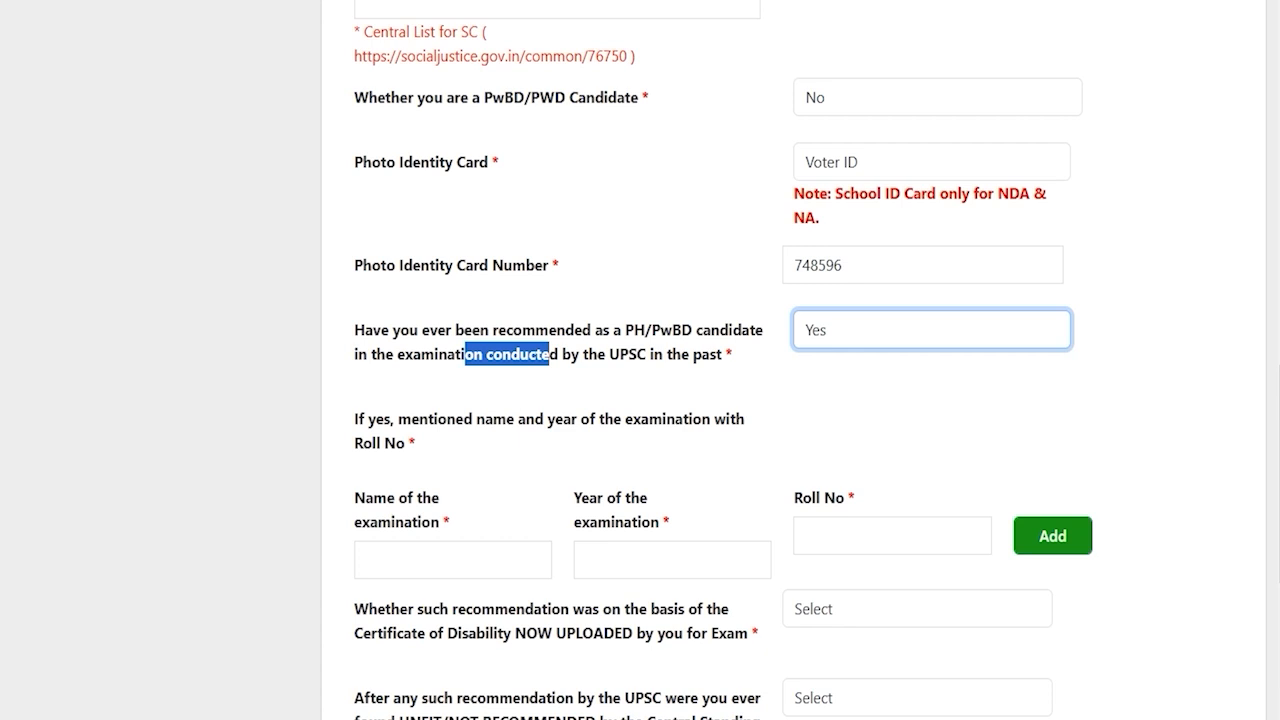
left_click(410, 545)
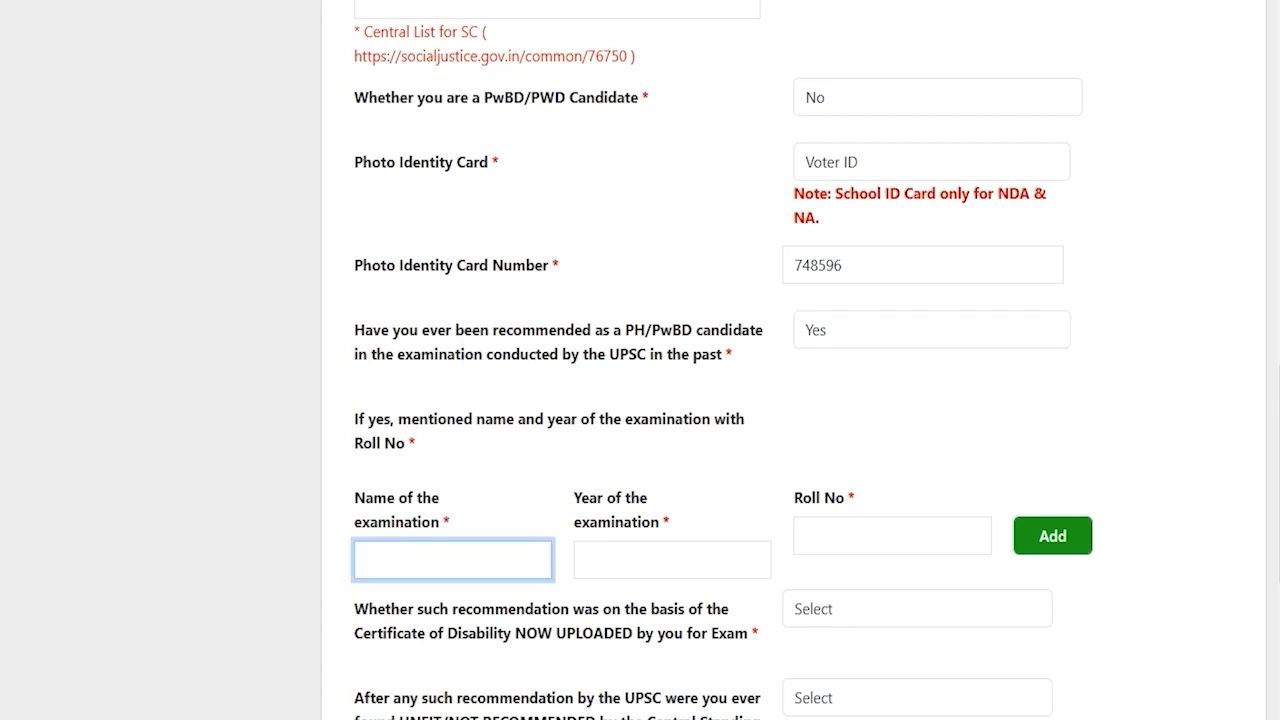
left_click(839, 153)
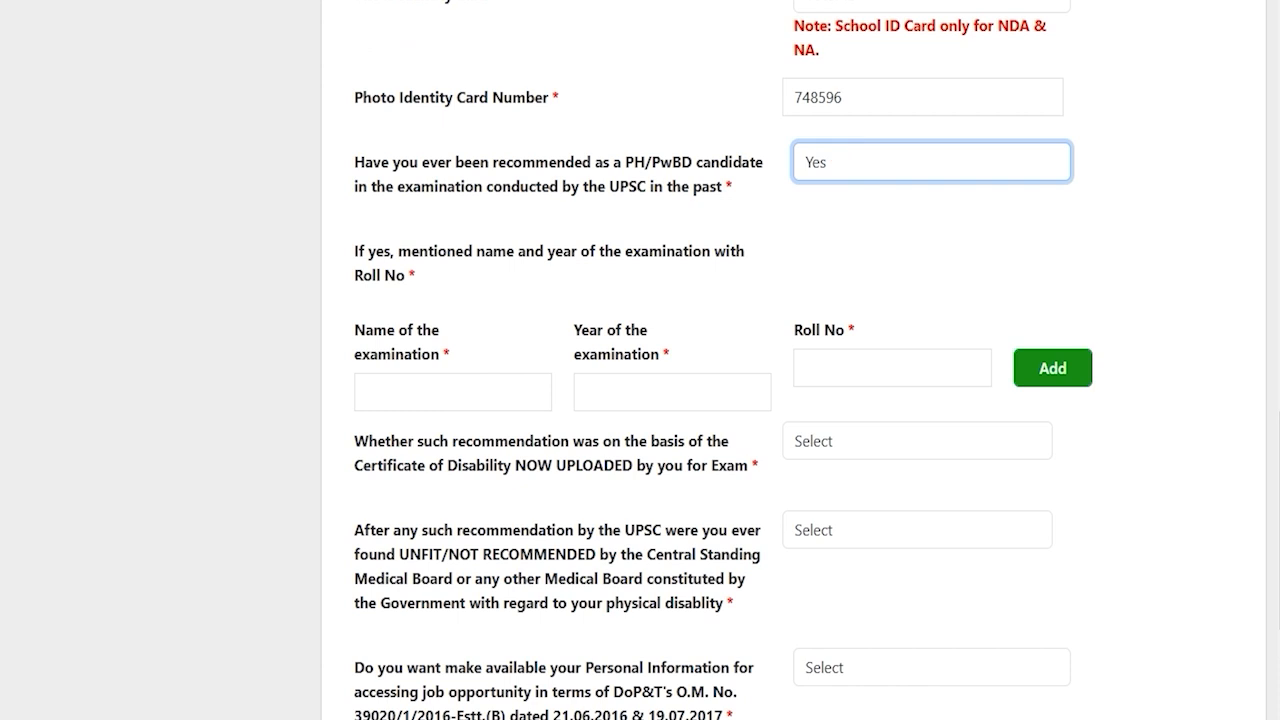
left_click(840, 152)
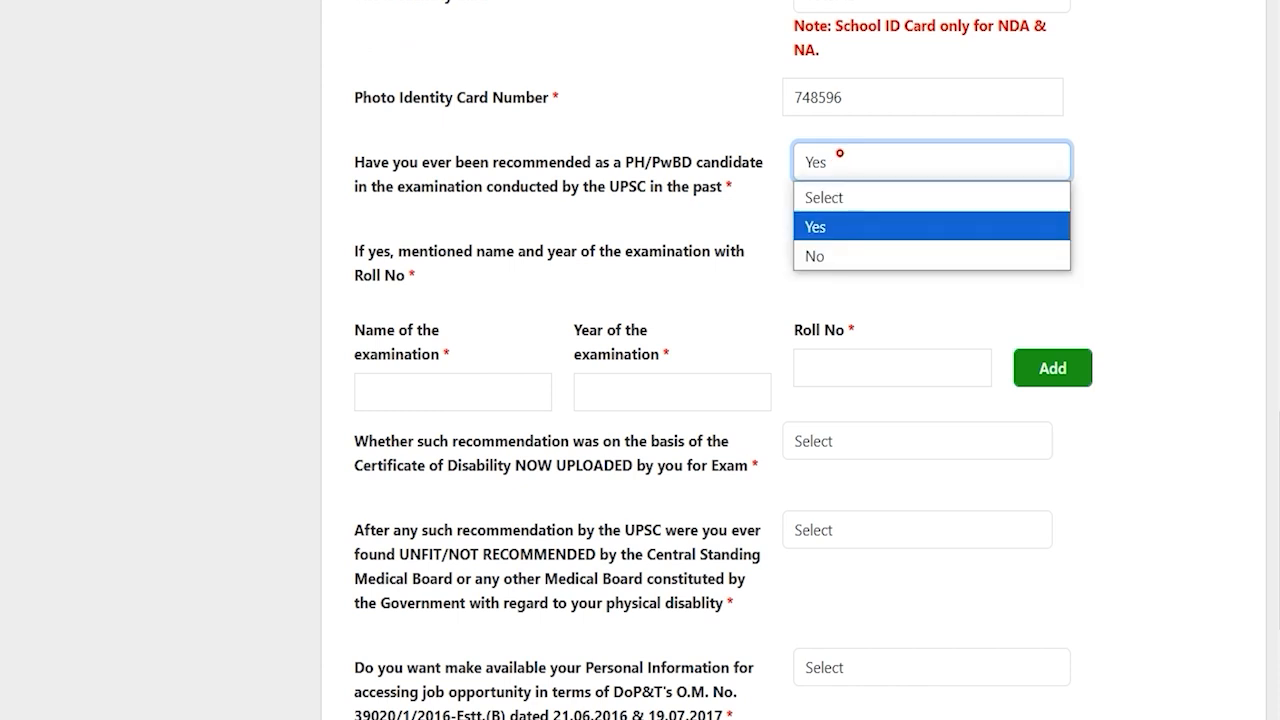
left_click(821, 254)
Allow sharing personal information for job opportunities, tick the declaration and save
left_click(354, 515)
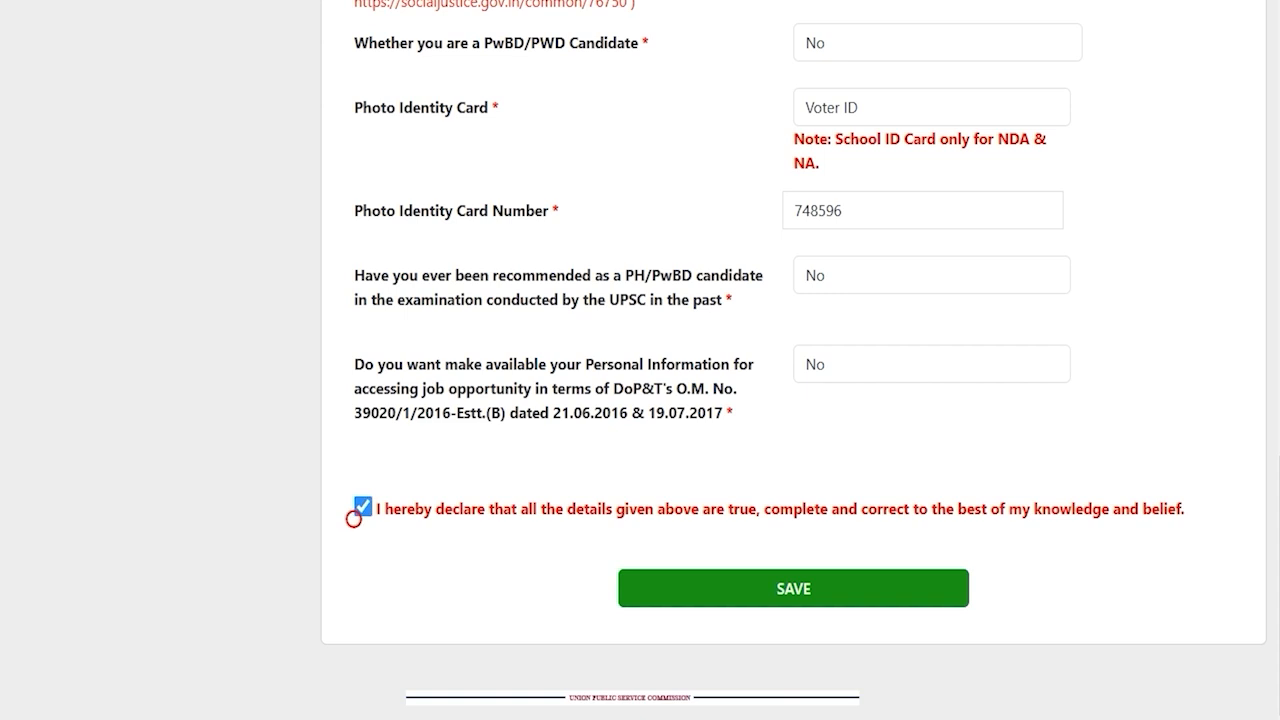
left_click(364, 510)
left_click(510, 408)
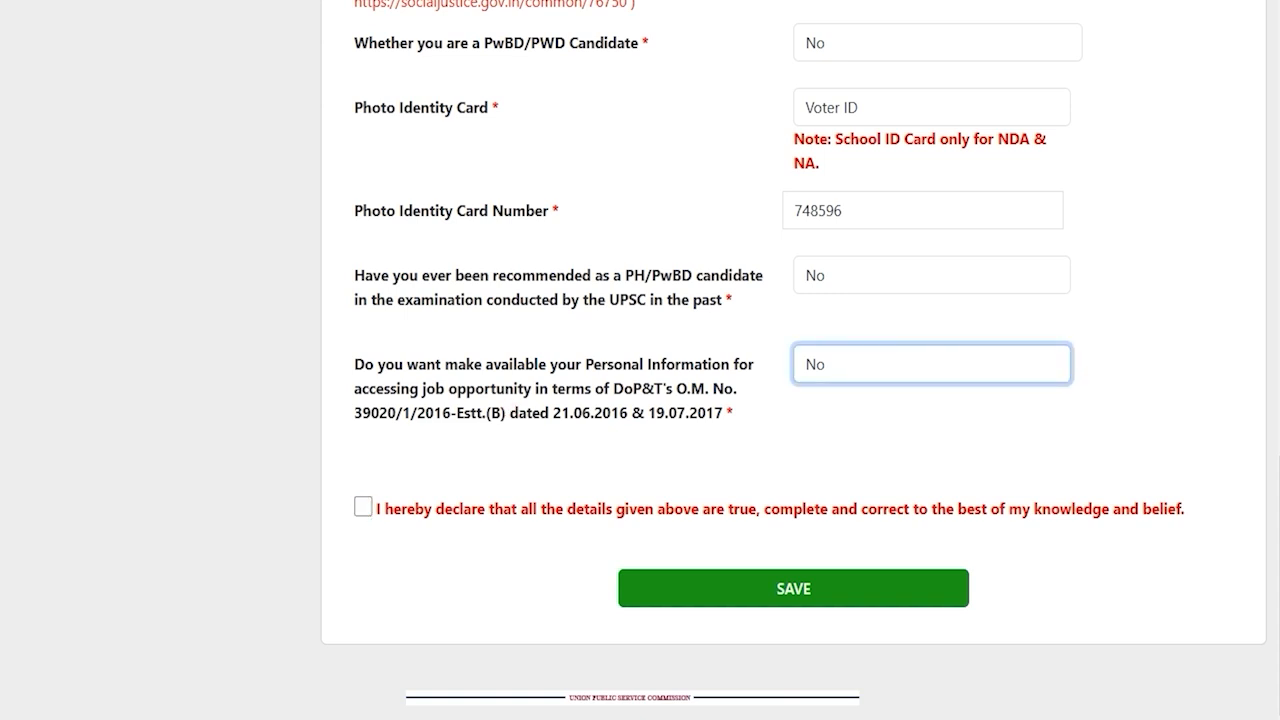
left_click_drag(374, 364, 677, 364)
left_click(864, 376)
left_click(824, 427)
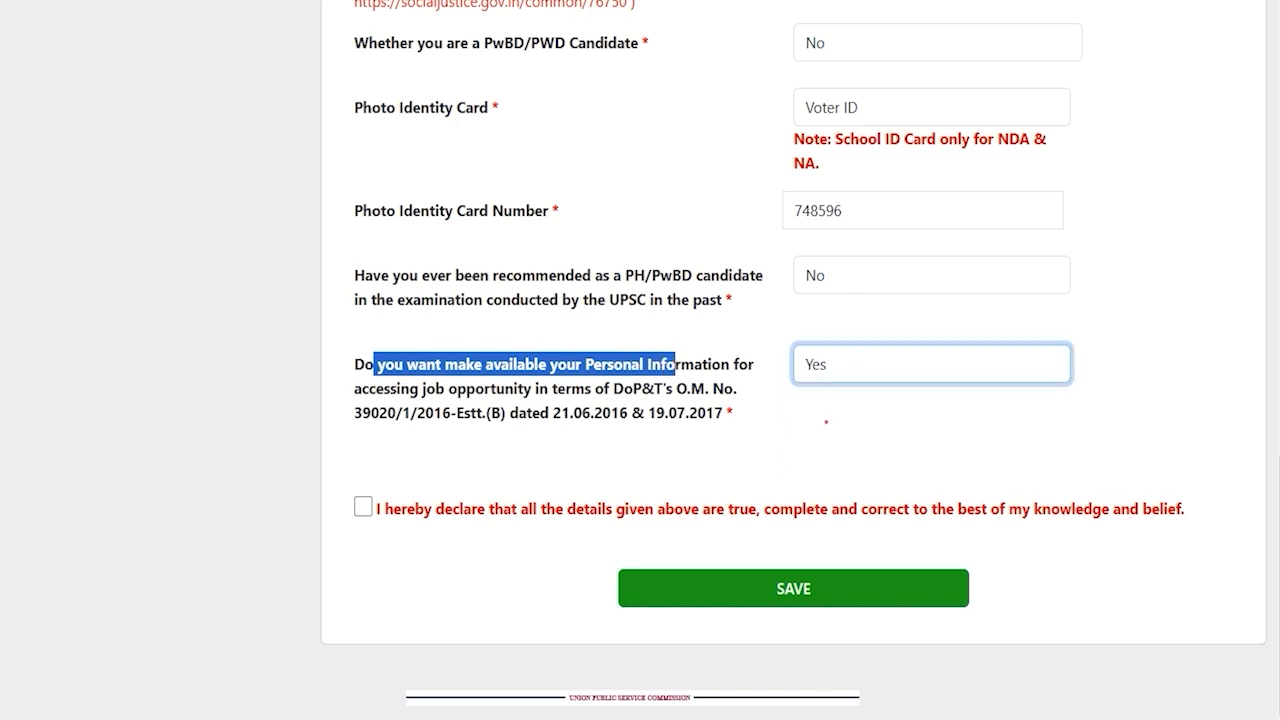
left_click(575, 434)
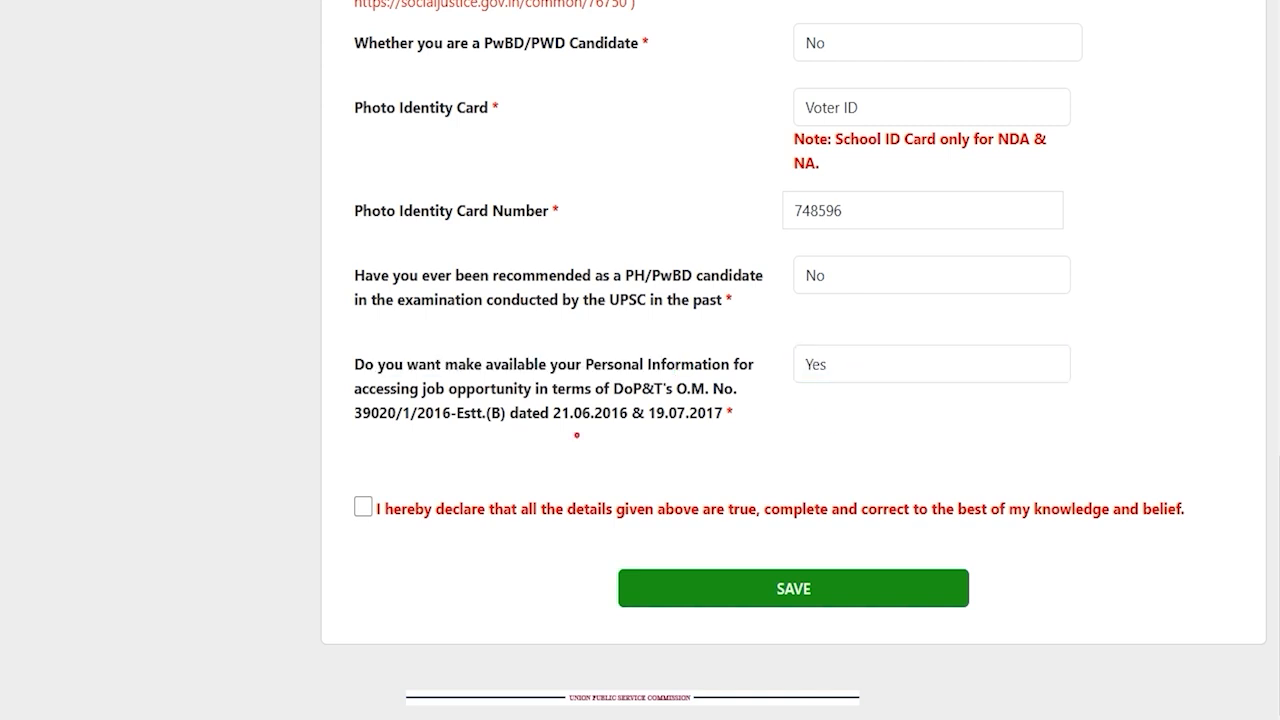
left_click(363, 507)
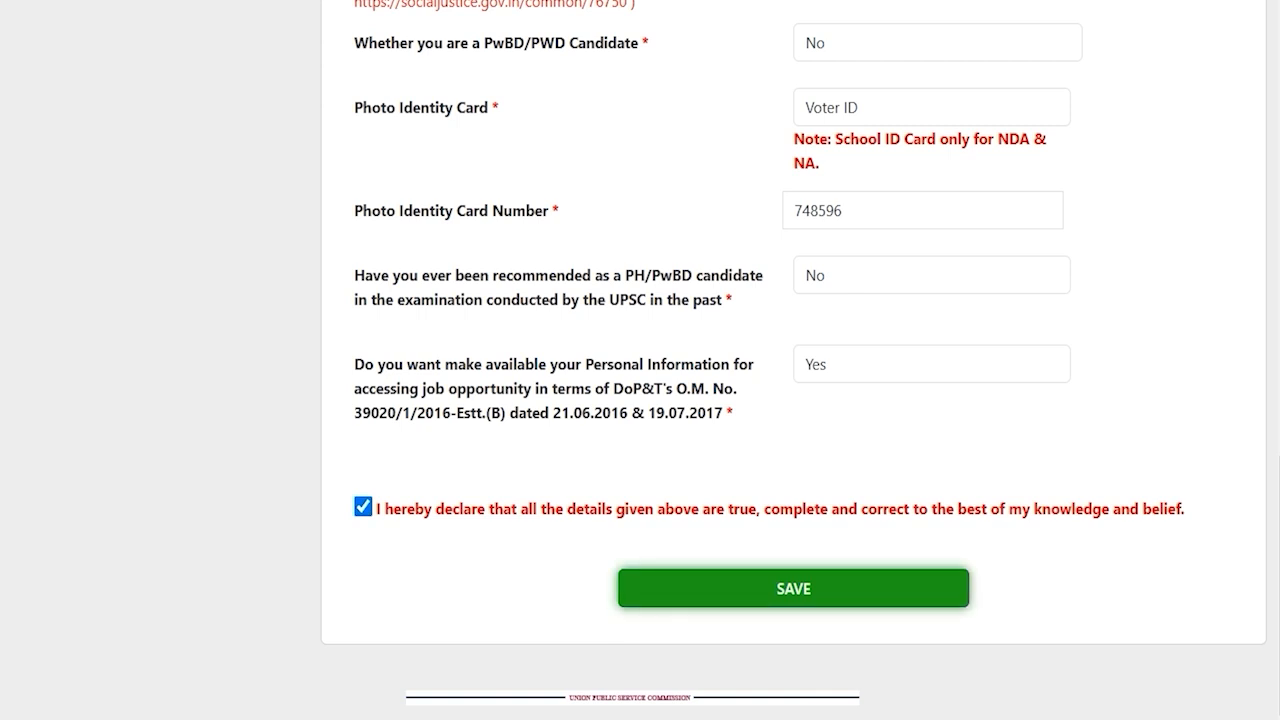
left_click(793, 589)
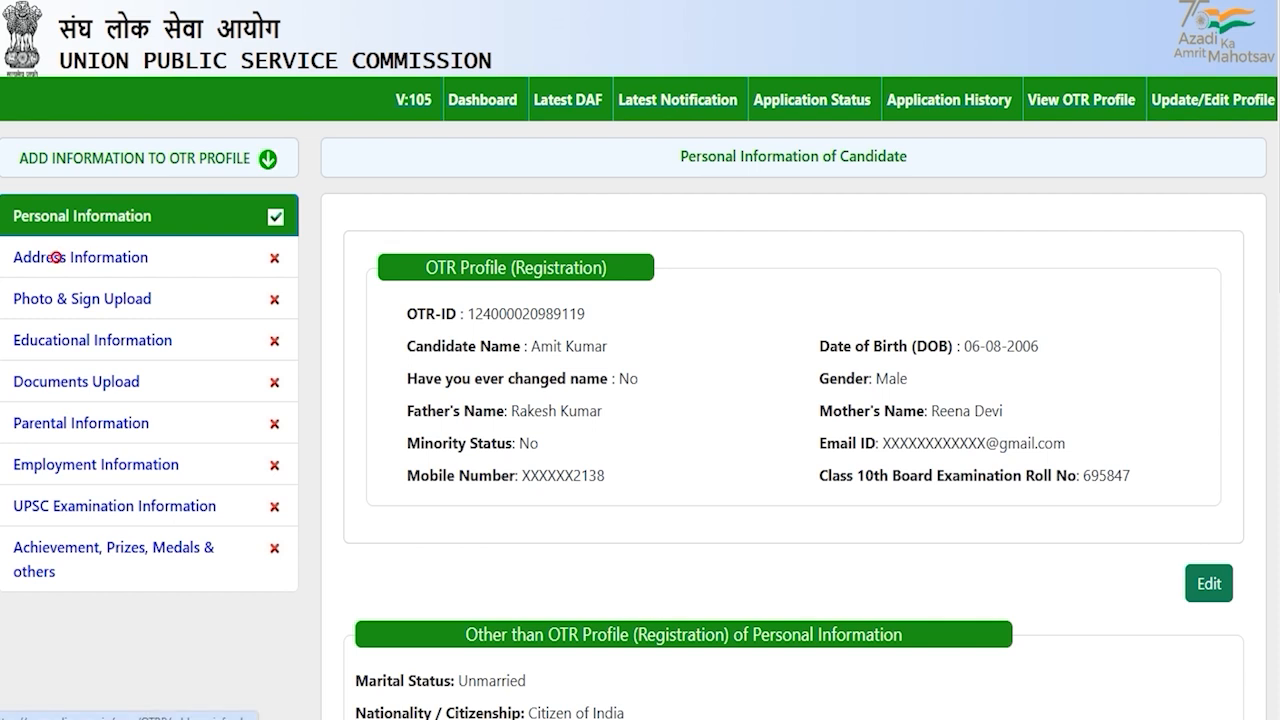
Open the Address Information section and scroll down its form
left_click(57, 257)
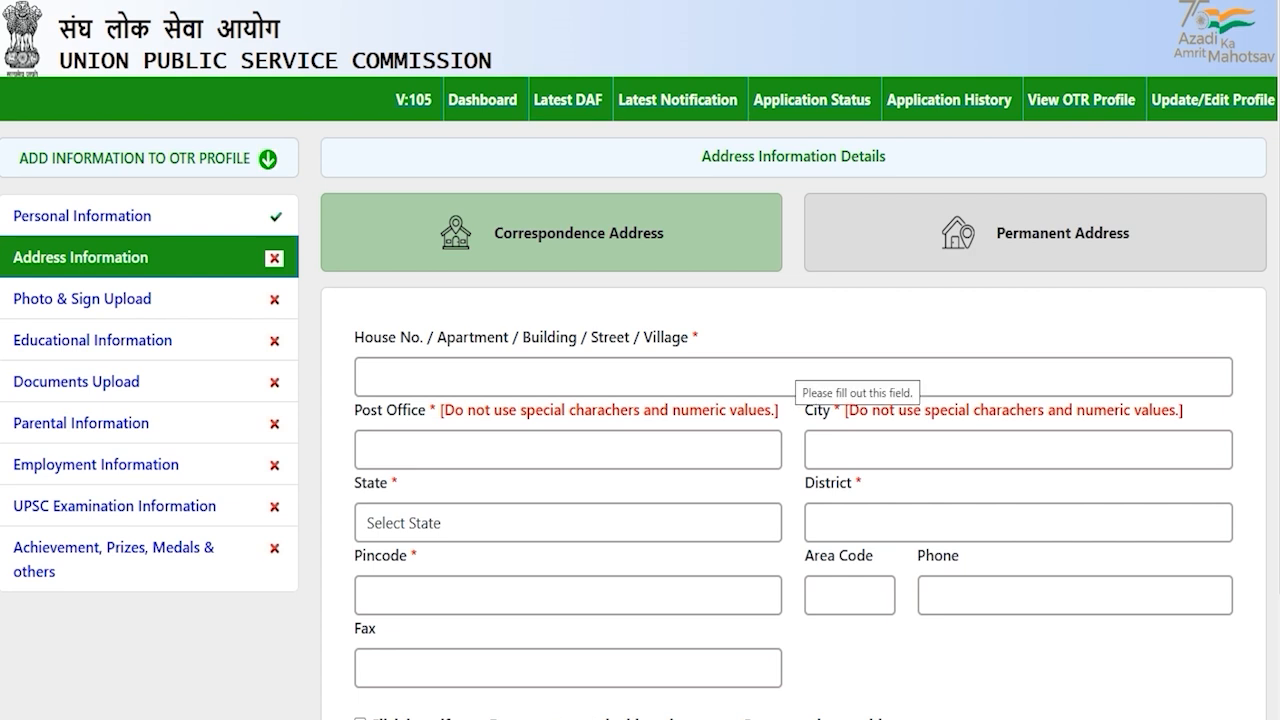
scroll(640, 400, "down", 2)
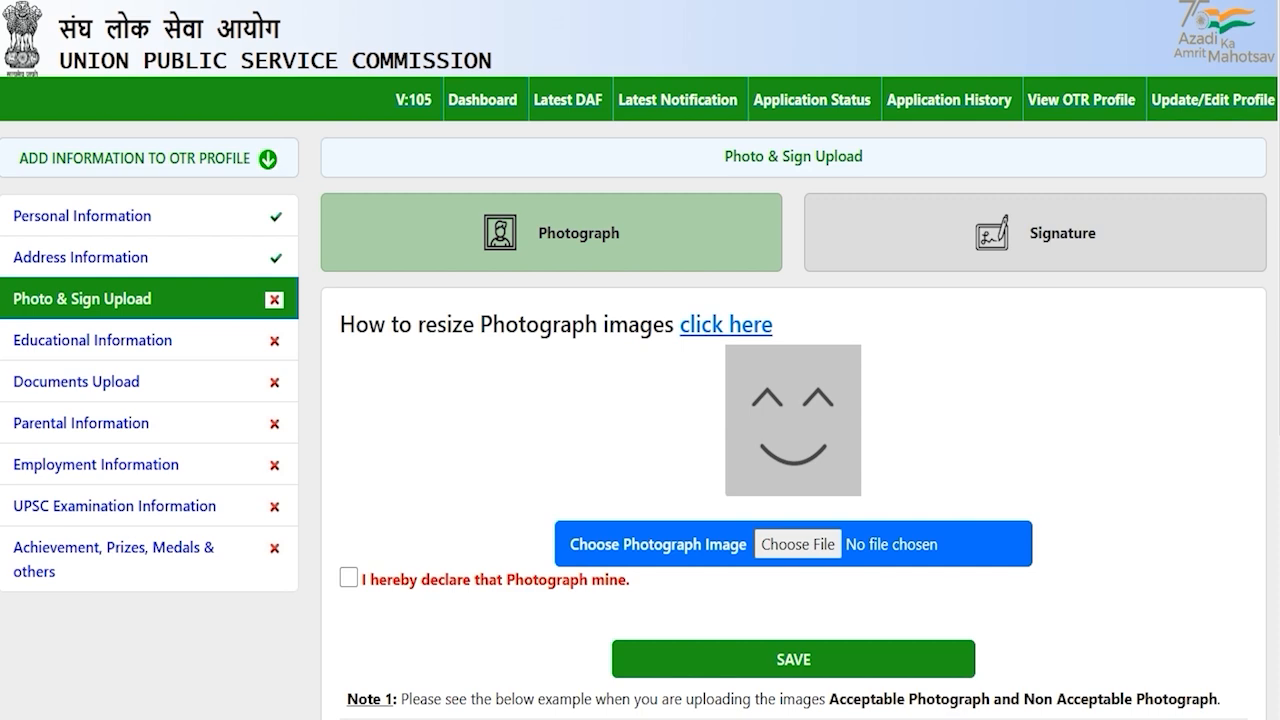
scroll(640, 360, "down", 4)
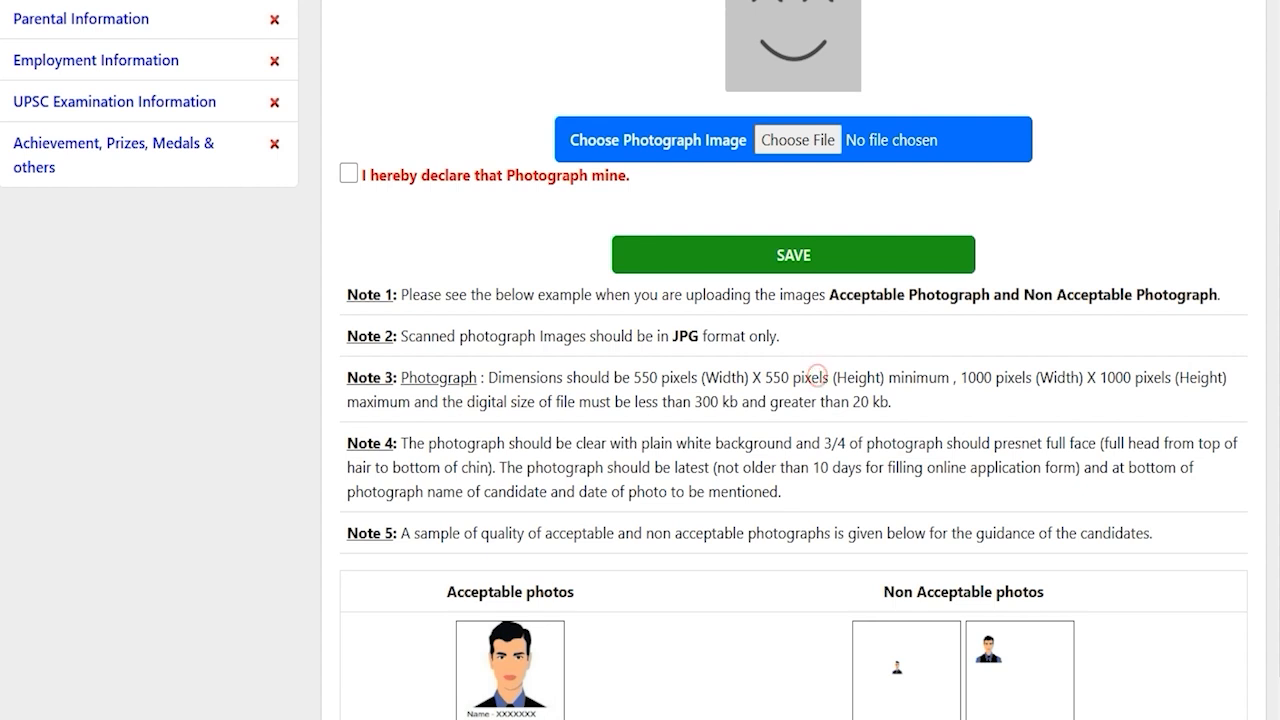
left_click_drag(634, 378, 1080, 378)
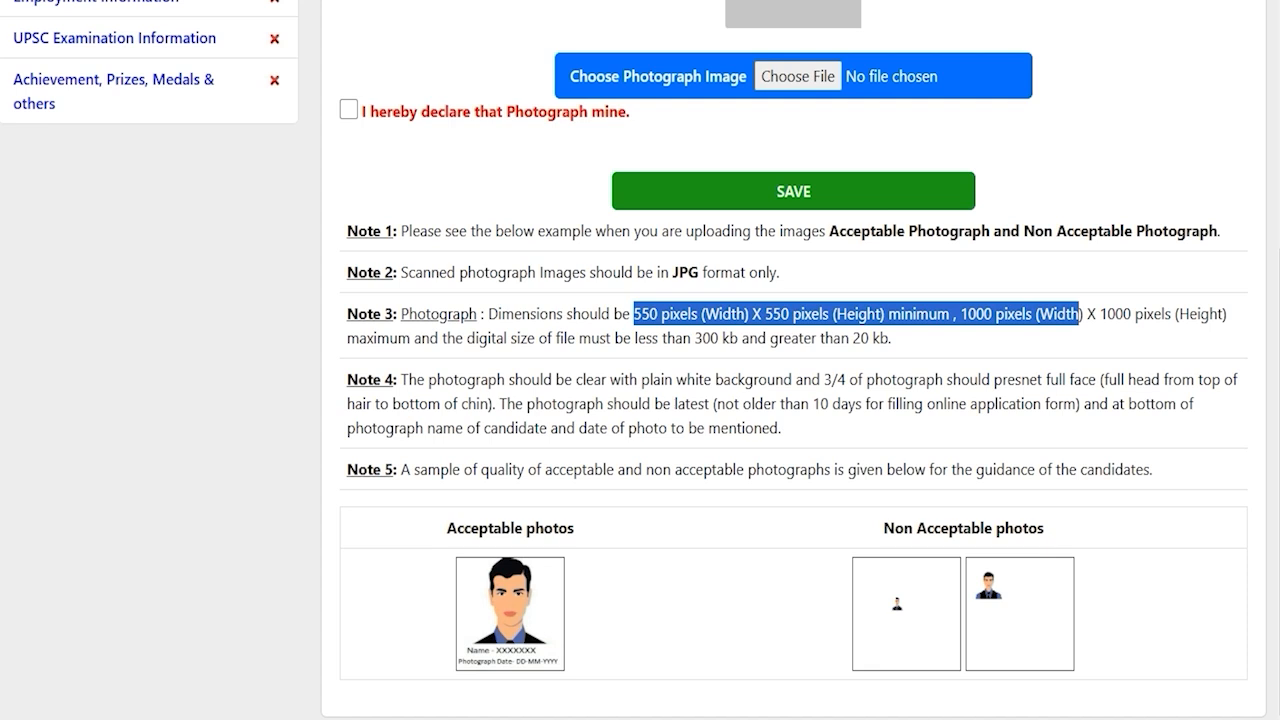
left_click(795, 406)
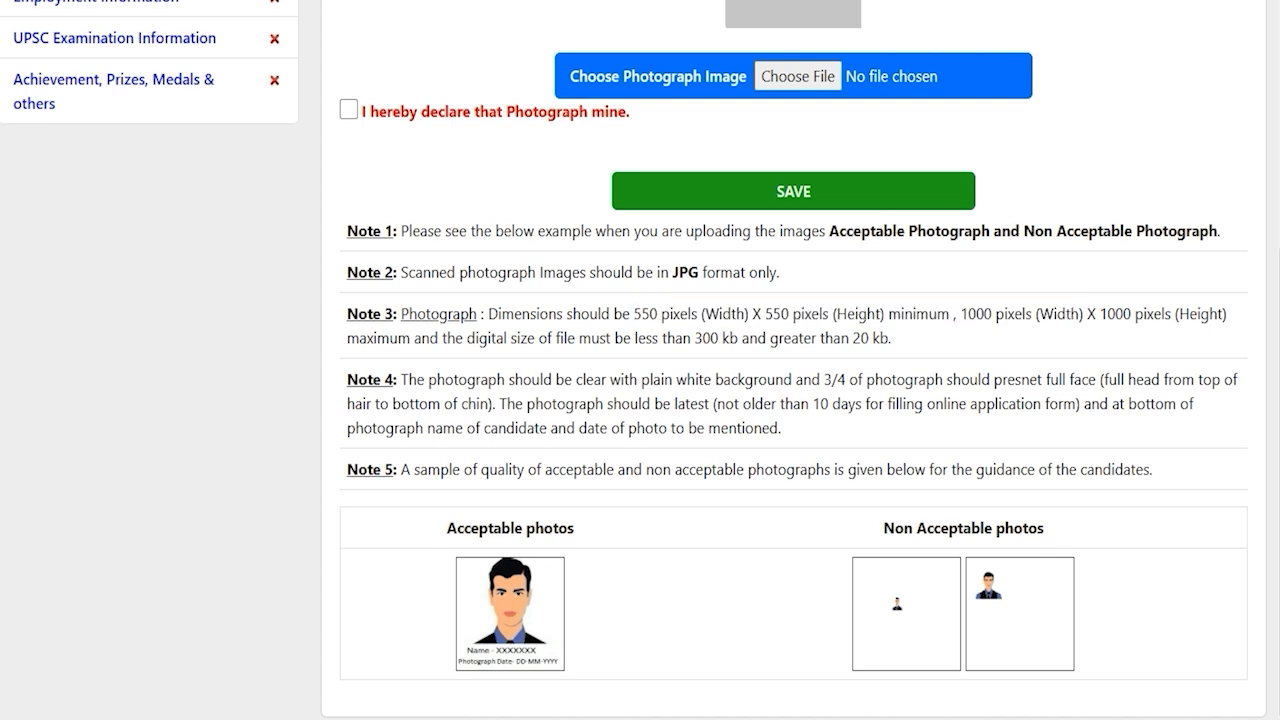
scroll(640, 360, "up", 4)
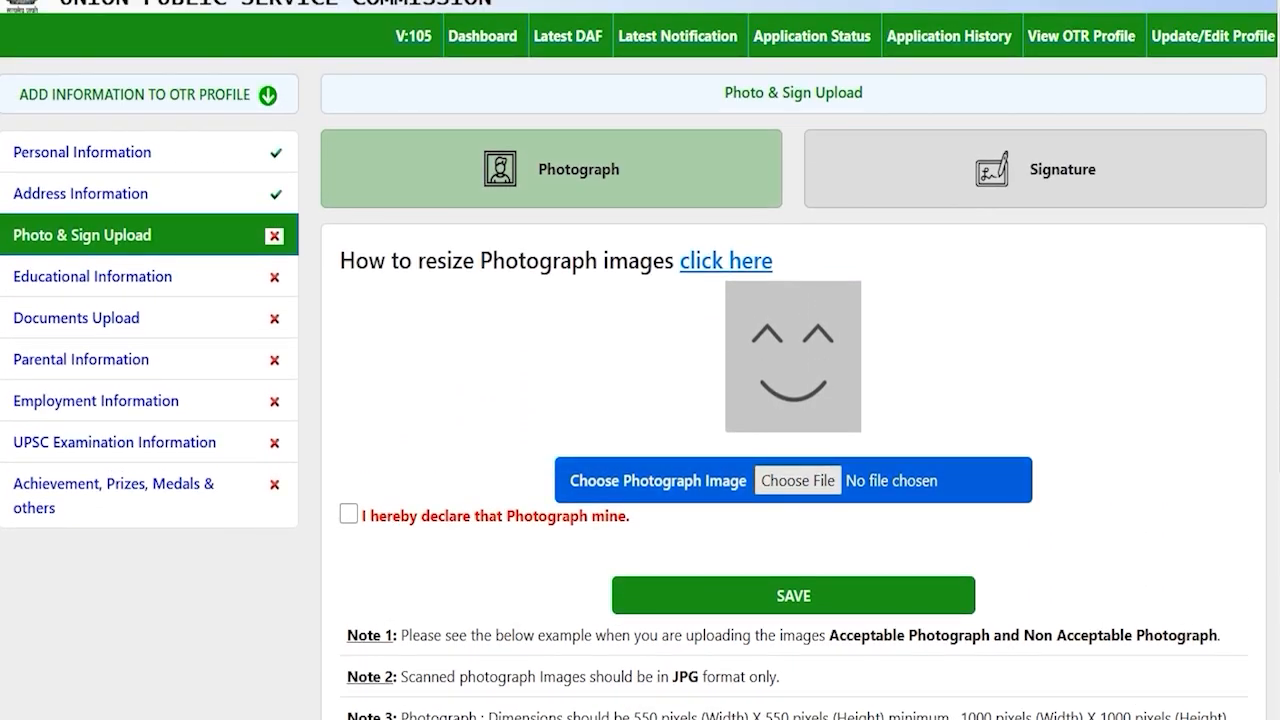
left_click(797, 481)
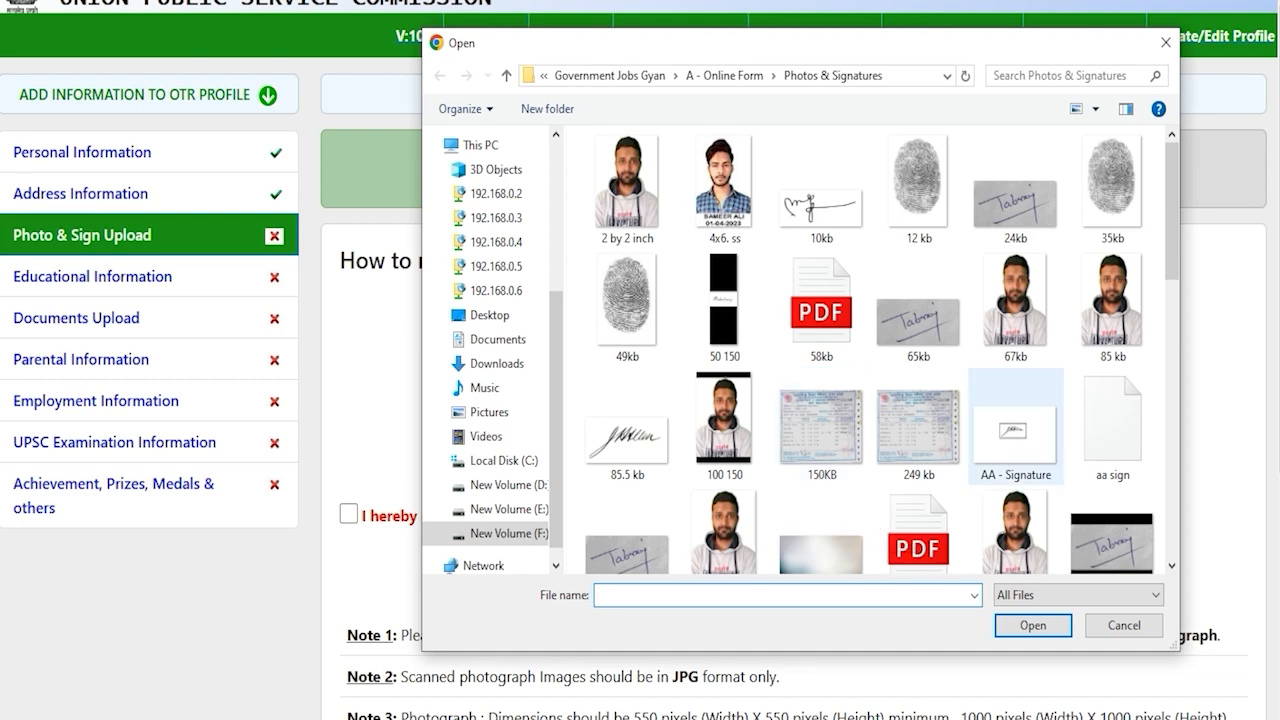
left_click(1133, 628)
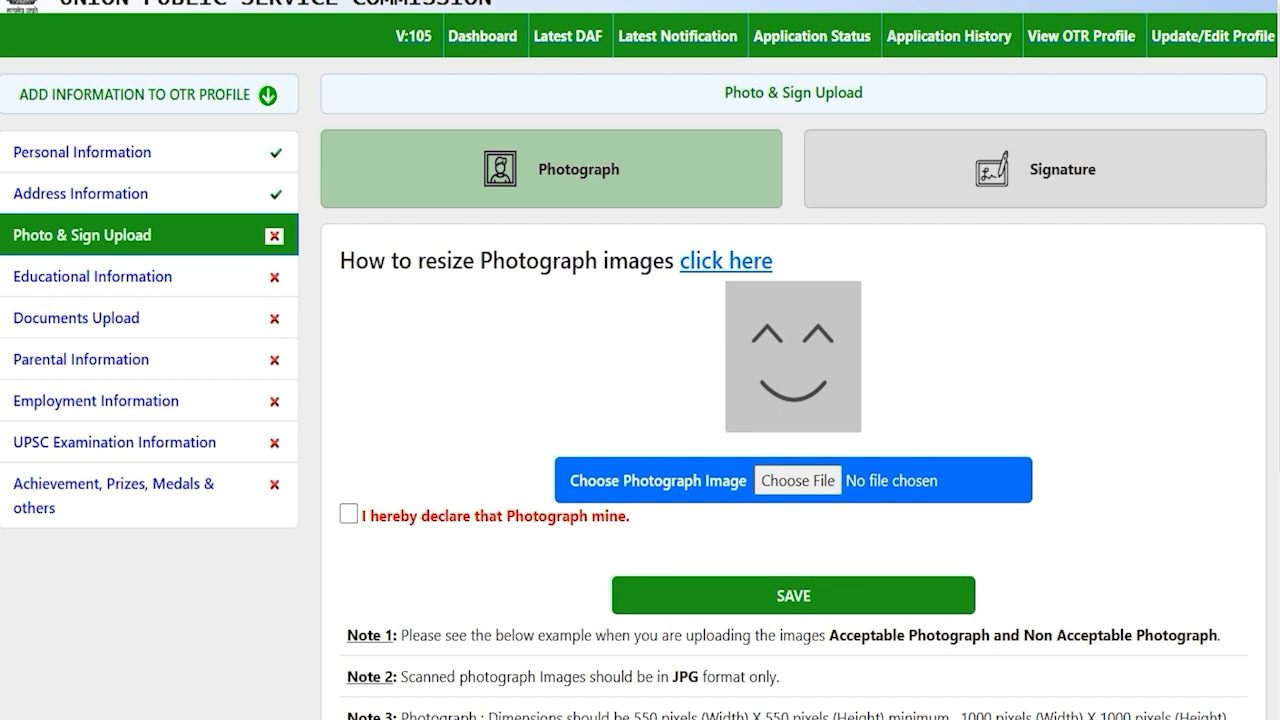
Open the guide on resizing photograph images and read through it
left_click_drag(368, 260, 640, 260)
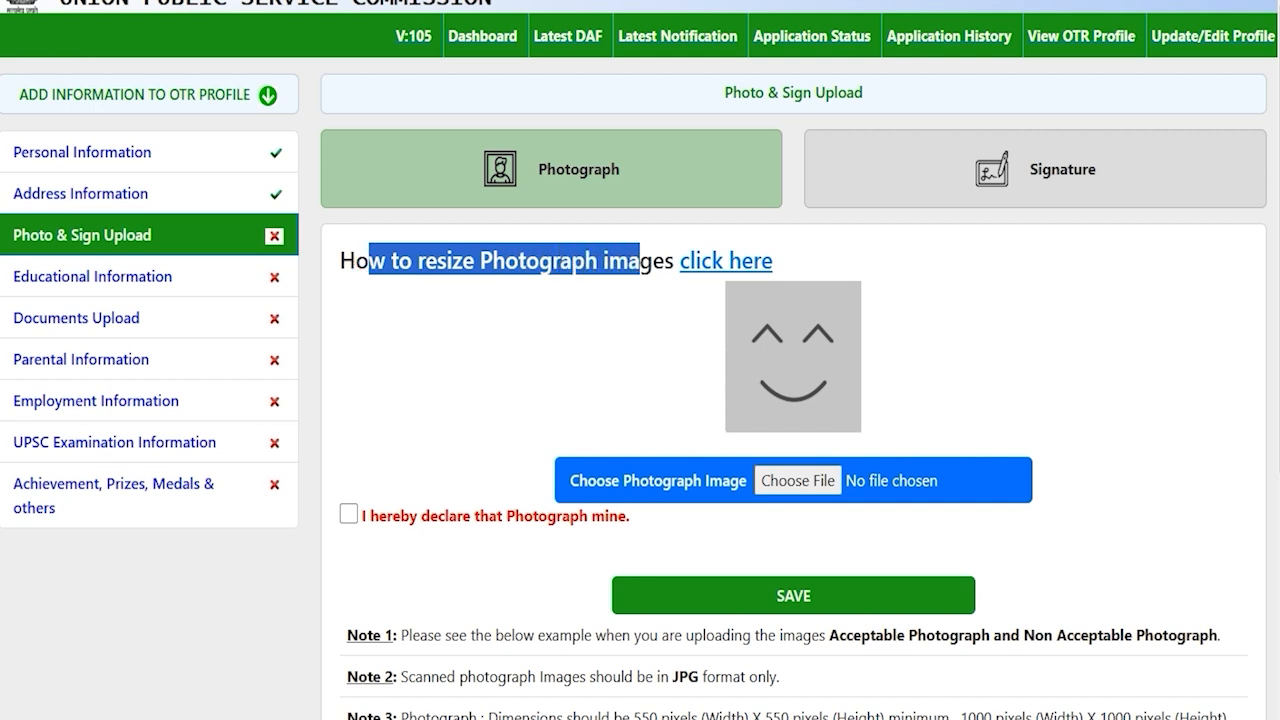
left_click(726, 260)
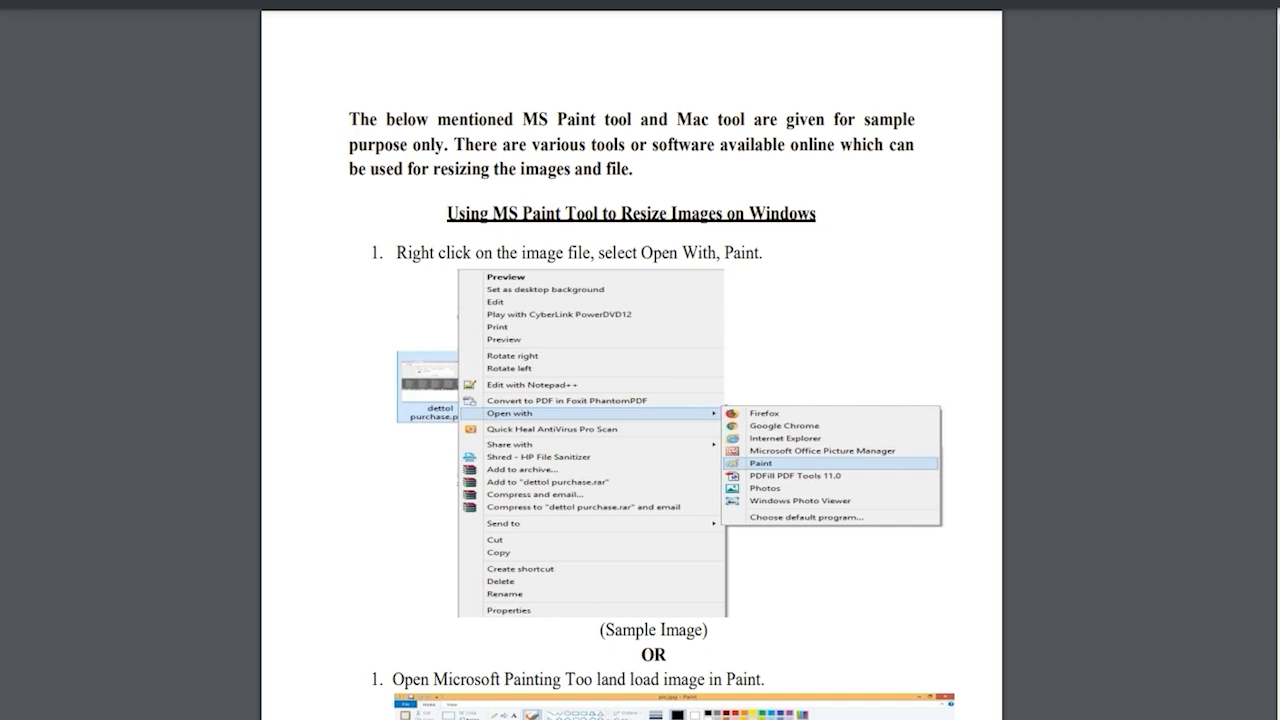
scroll(631, 360, "down", 15)
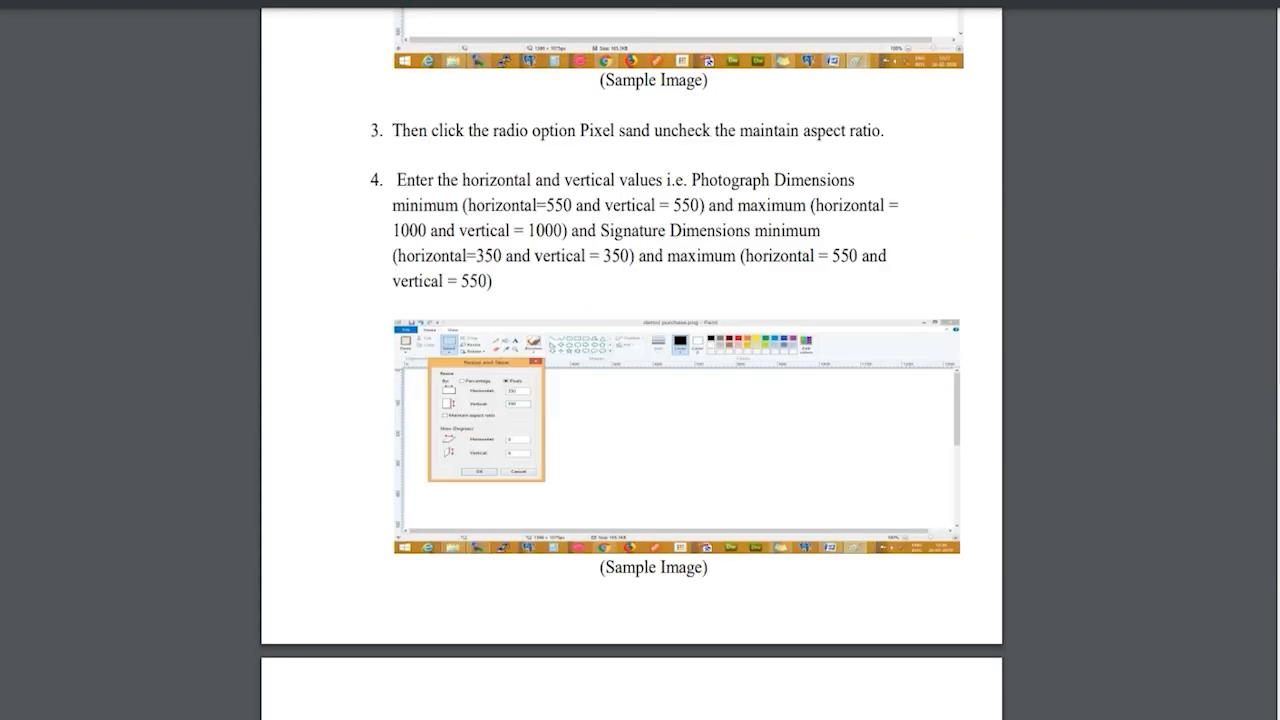
scroll(631, 360, "up", 3)
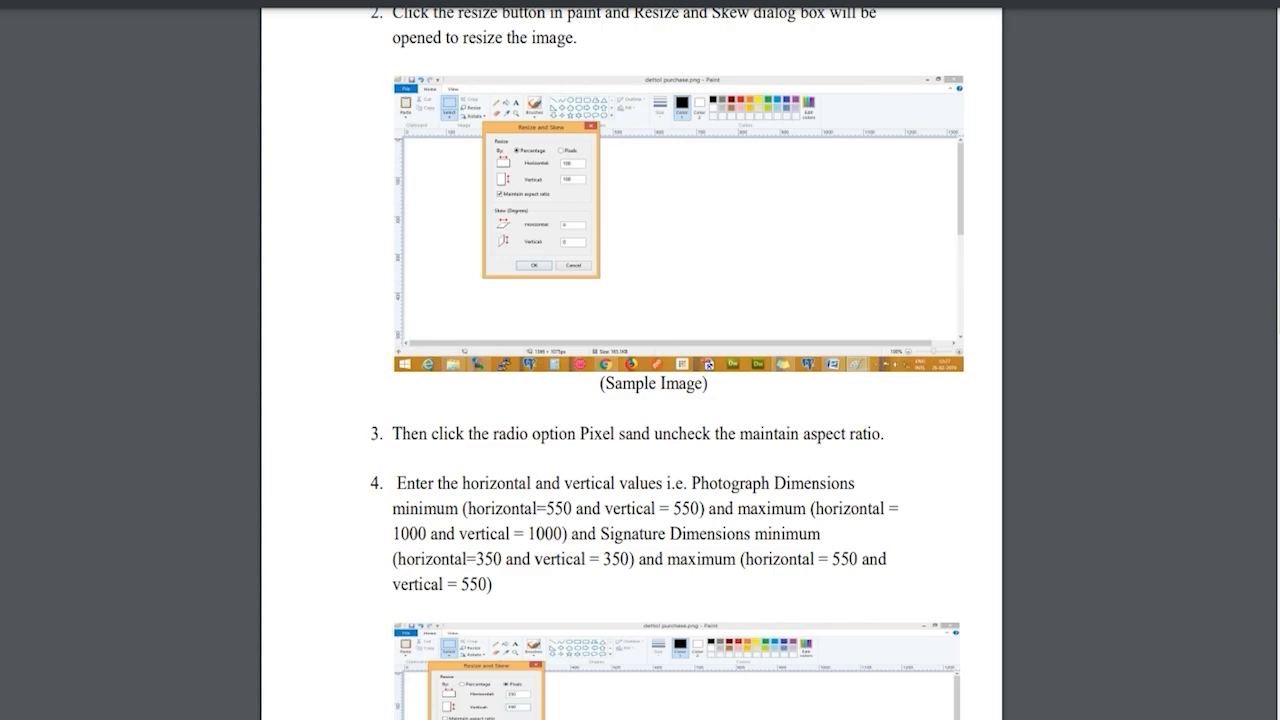
scroll(631, 360, "down", 20)
scroll(631, 360, "down", 6)
scroll(631, 360, "up", 9)
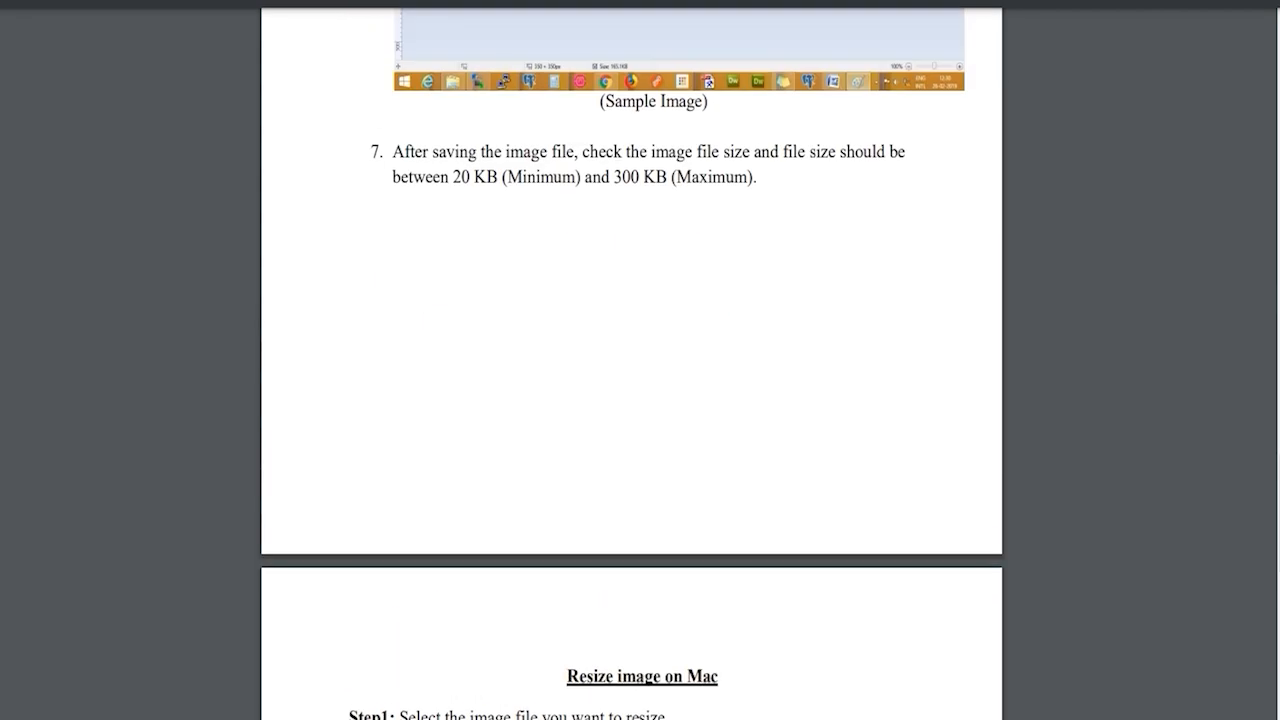
scroll(631, 360, "up", 5)
scroll(631, 360, "up", 3)
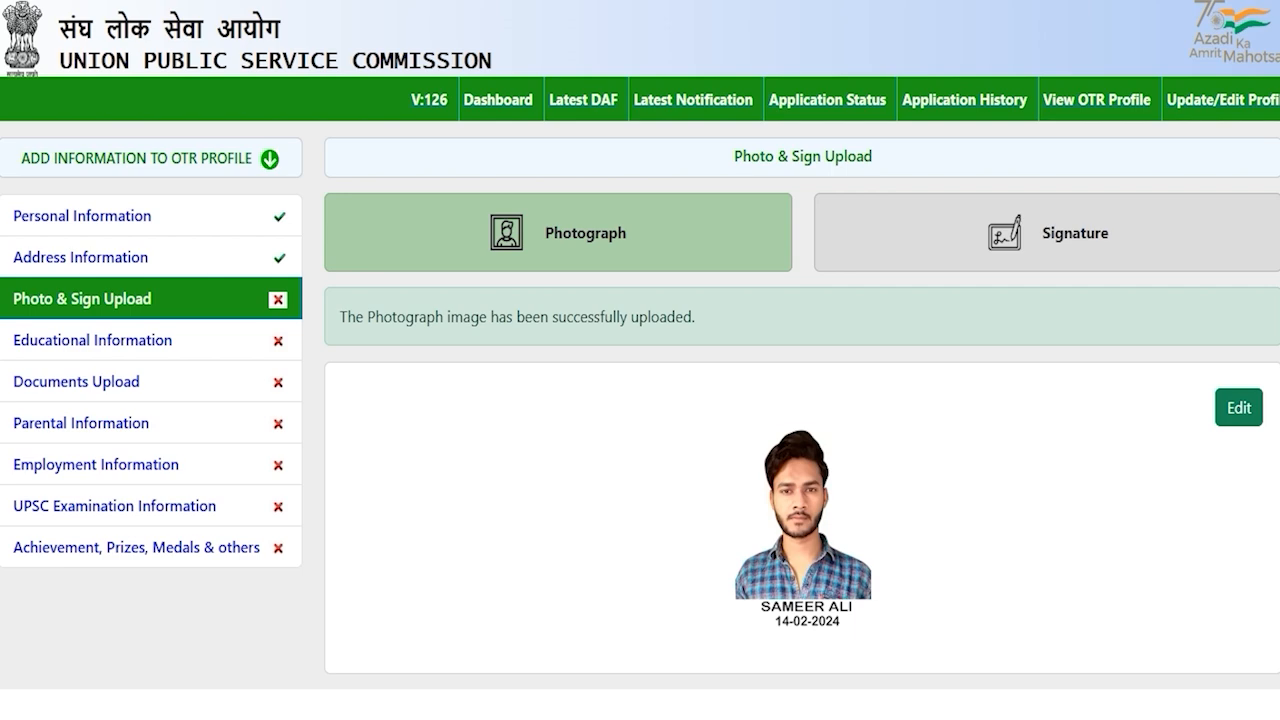
On the Signature tab, review the allowed signature dimensions and file size range
left_click(1035, 234)
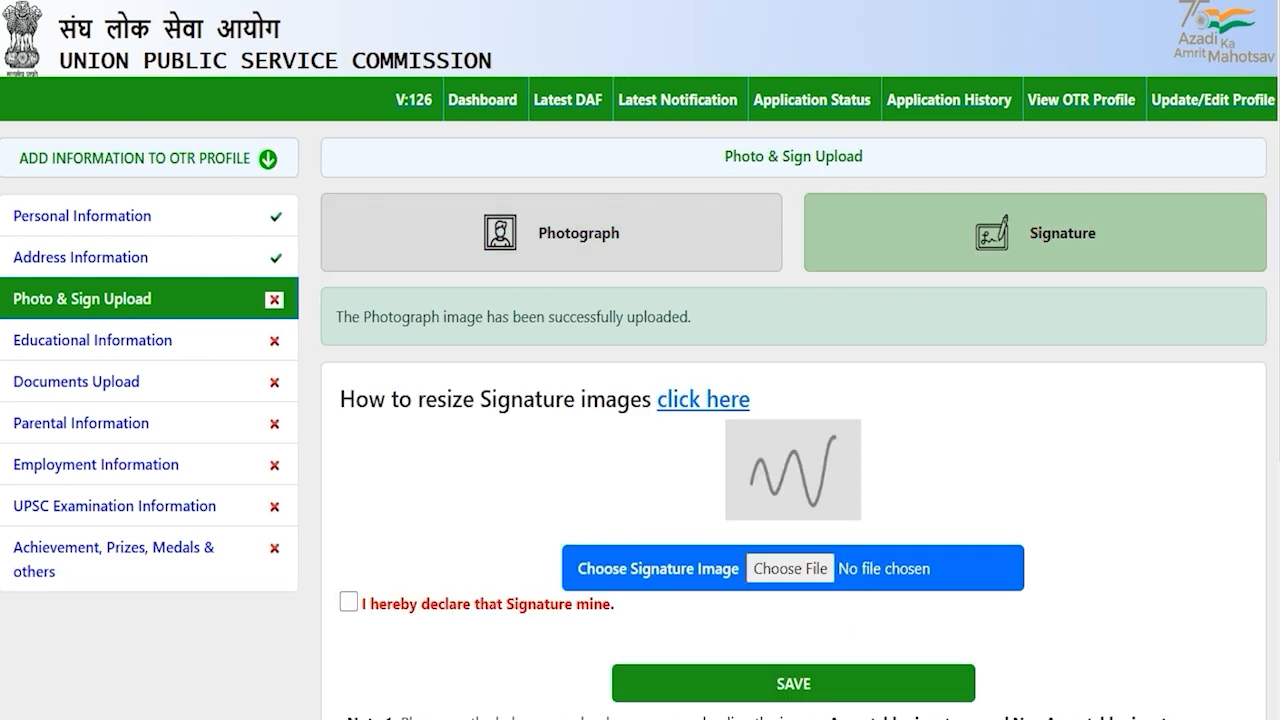
scroll(640, 400, "down", 2)
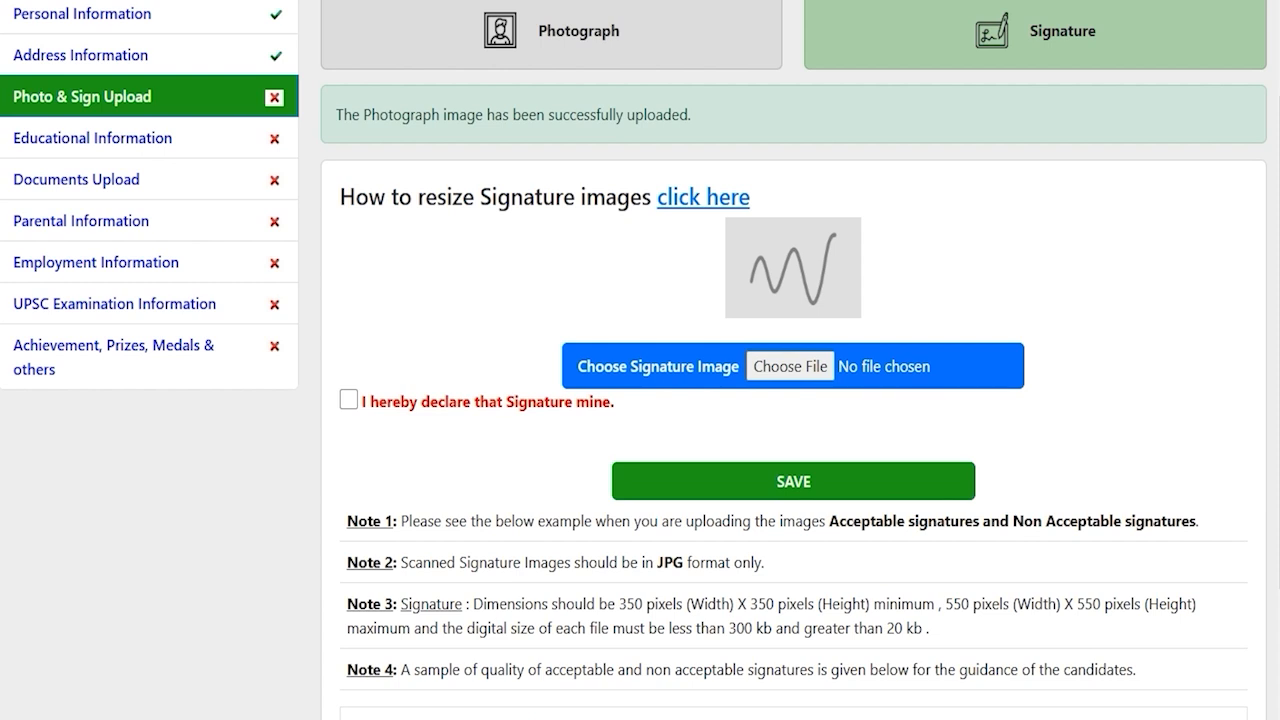
left_click_drag(657, 562, 672, 562)
scroll(672, 562, "down", 2)
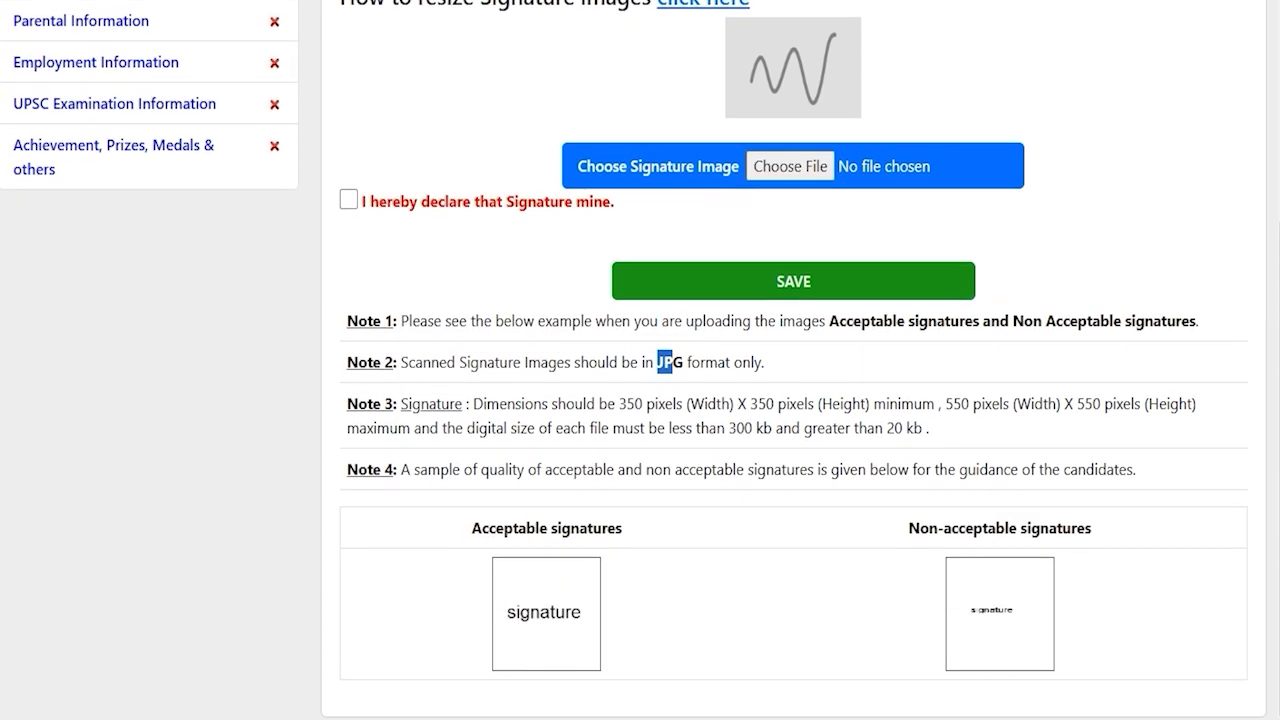
left_click_drag(626, 404, 1073, 404)
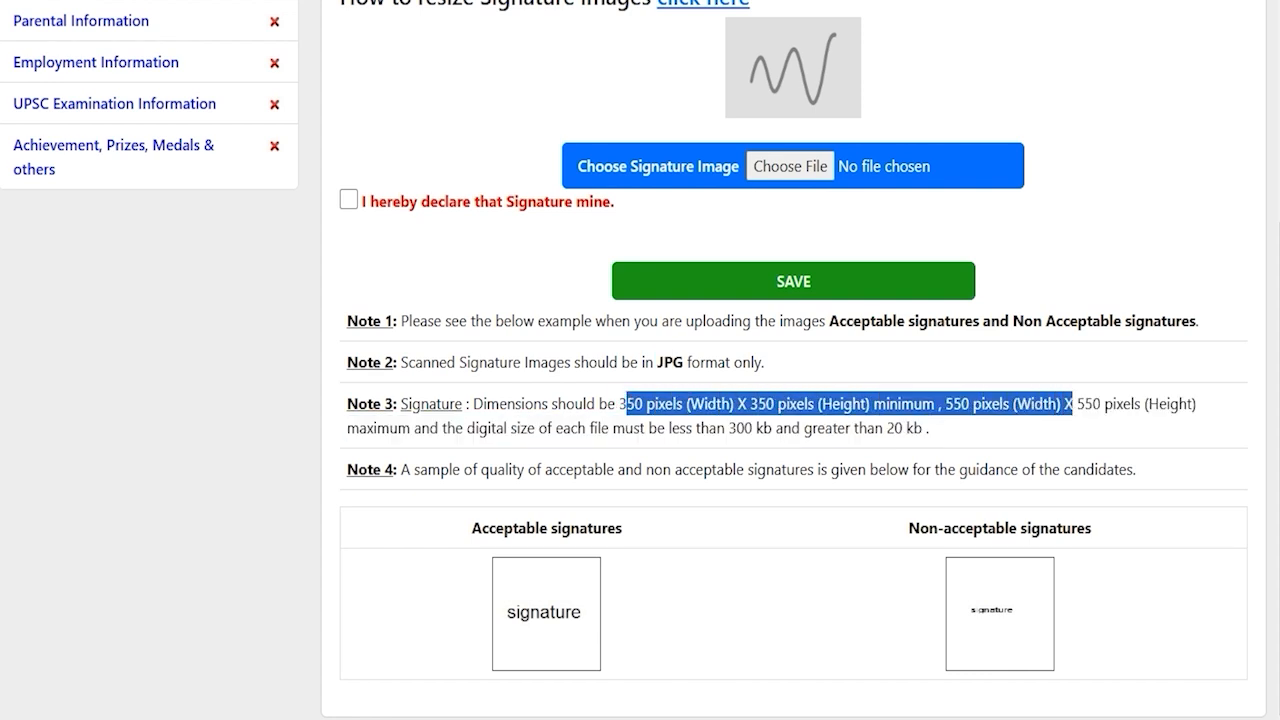
left_click_drag(728, 428, 902, 428)
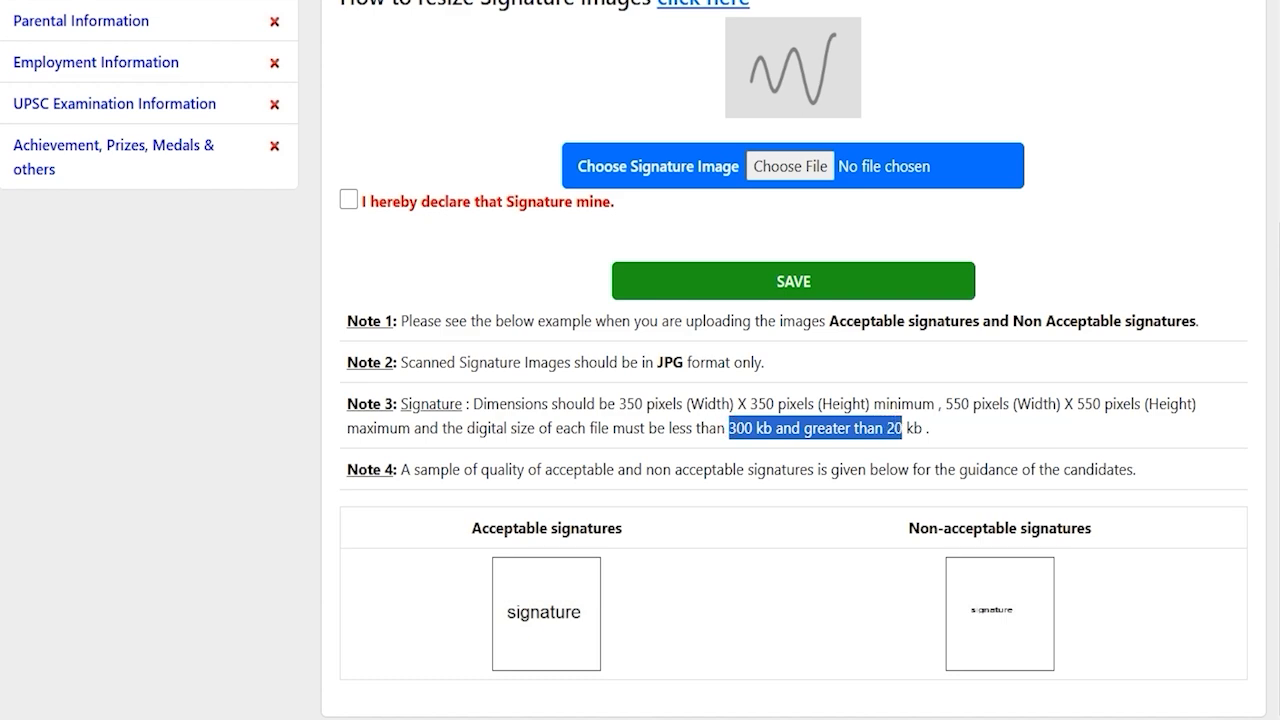
scroll(640, 360, "up", 2)
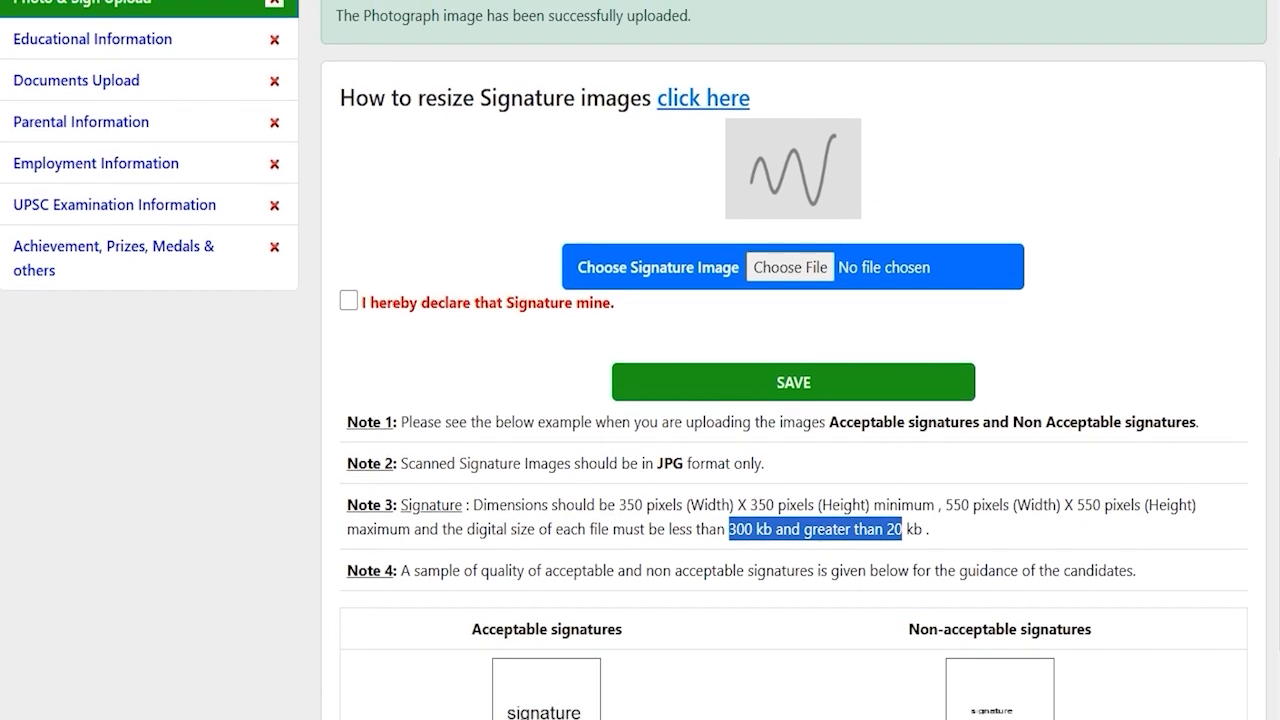
Choose ssc.jpg as the signature image and tick the own-signature declaration
left_click(789, 266)
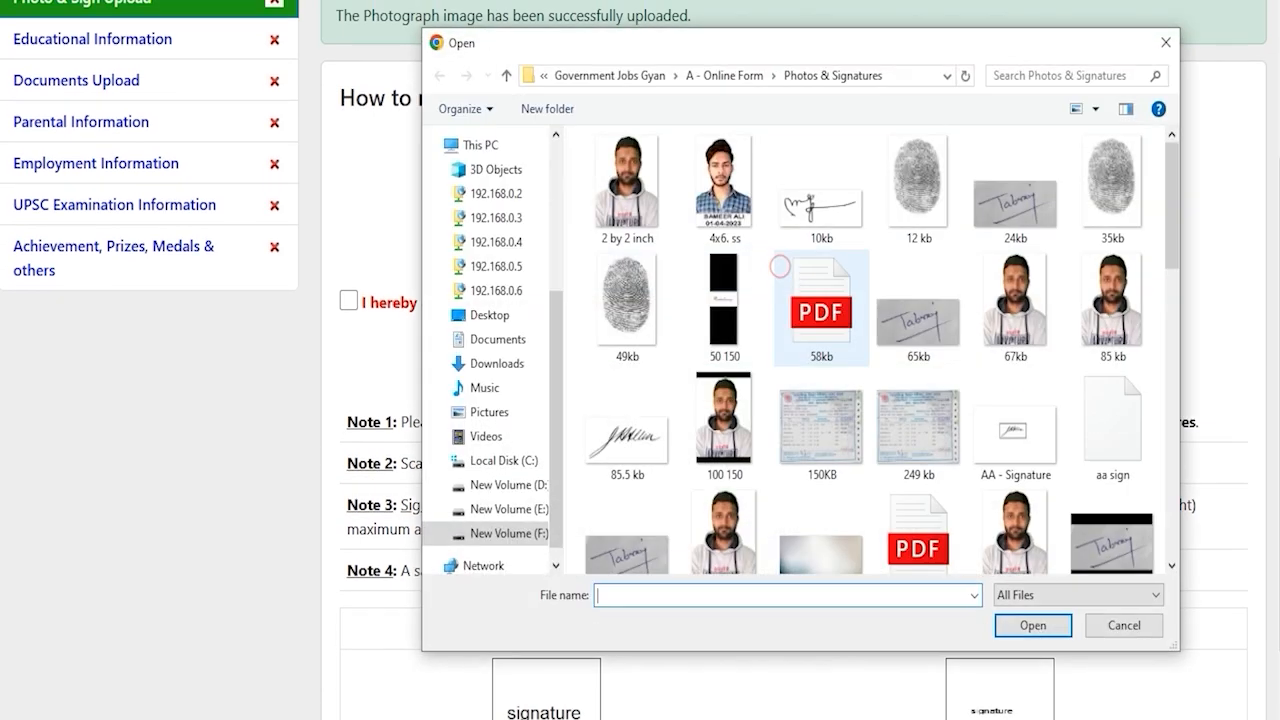
scroll(821, 470, "down", 10)
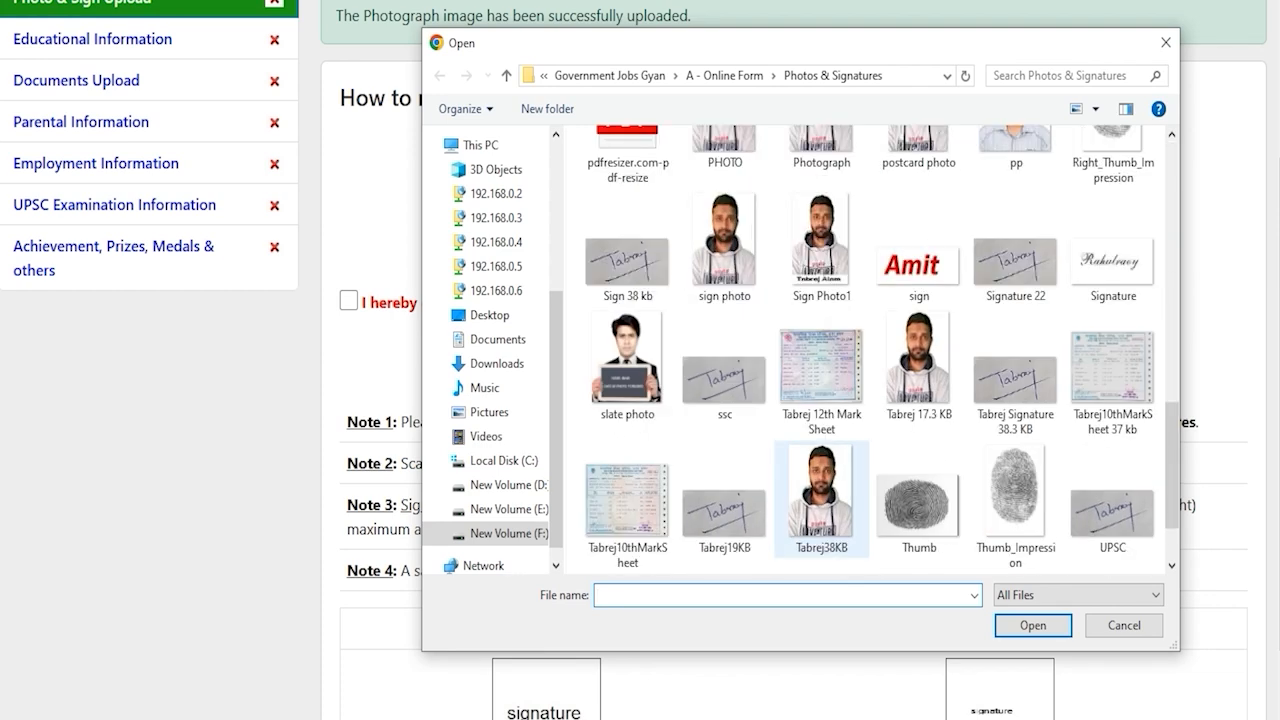
double_click(724, 370)
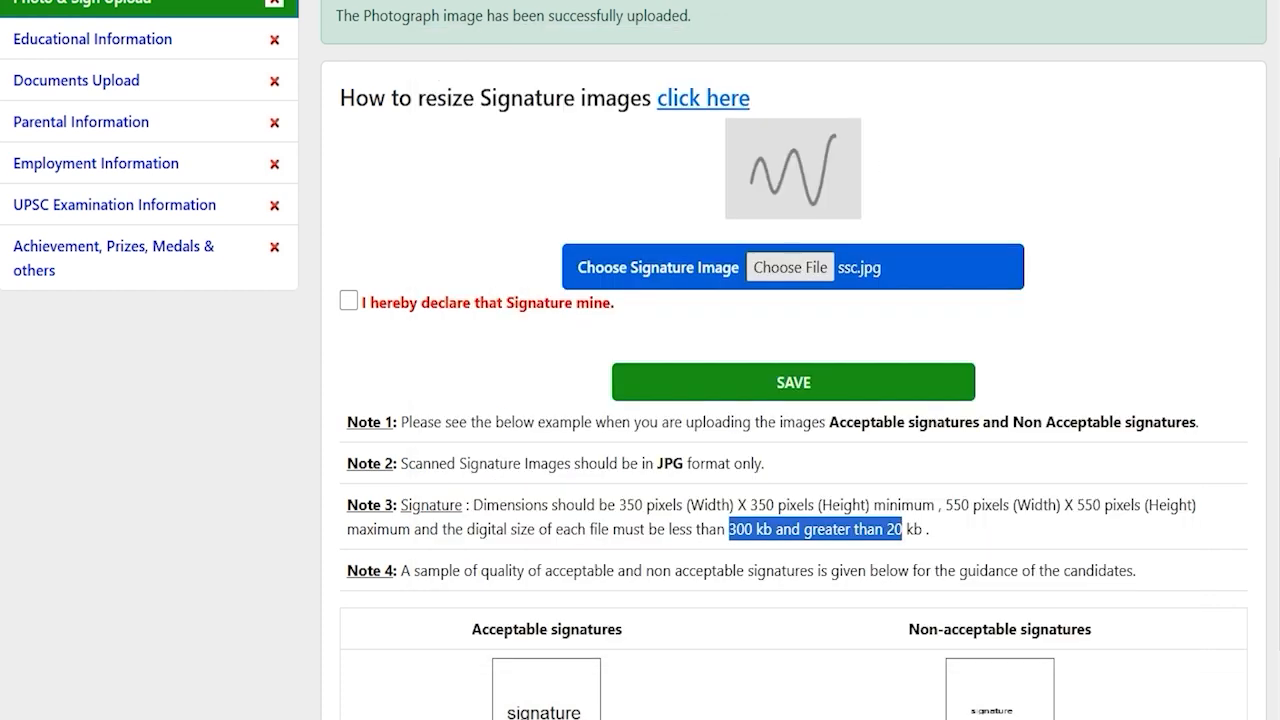
scroll(790, 360, "up", 1)
left_click(348, 403)
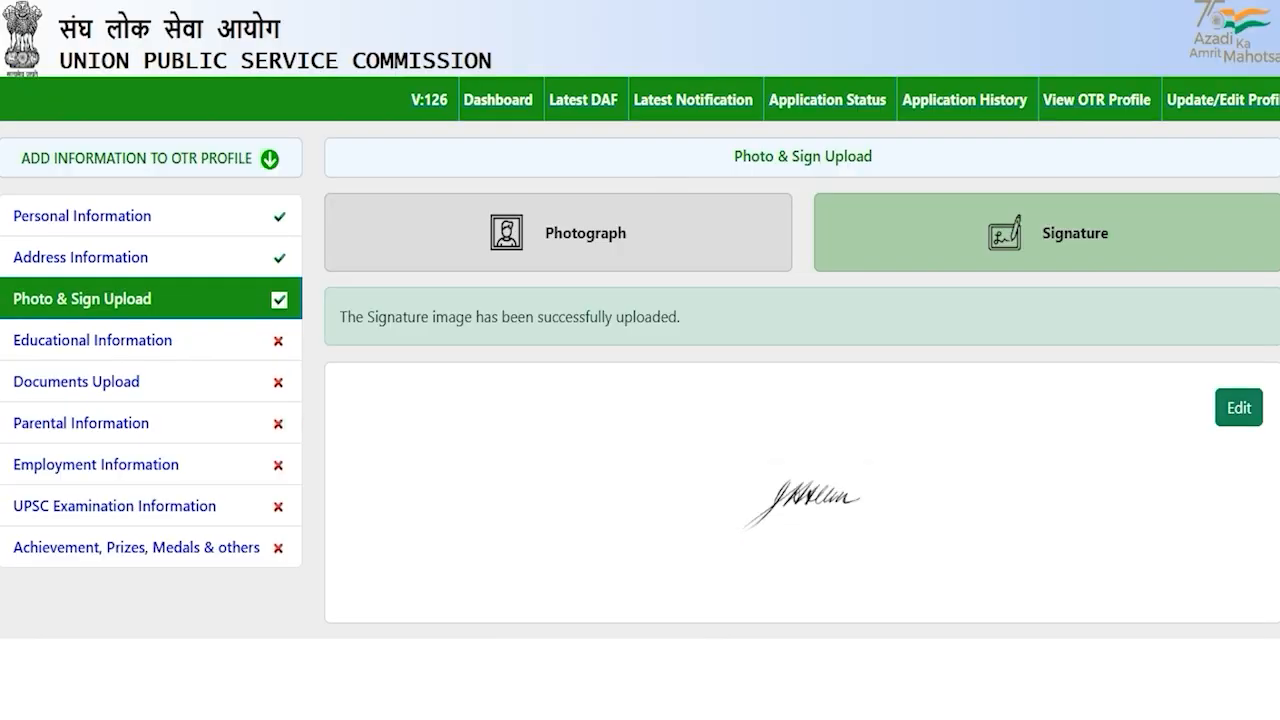
In Educational Information, enter 10th division First and percentage 80
left_click(93, 340)
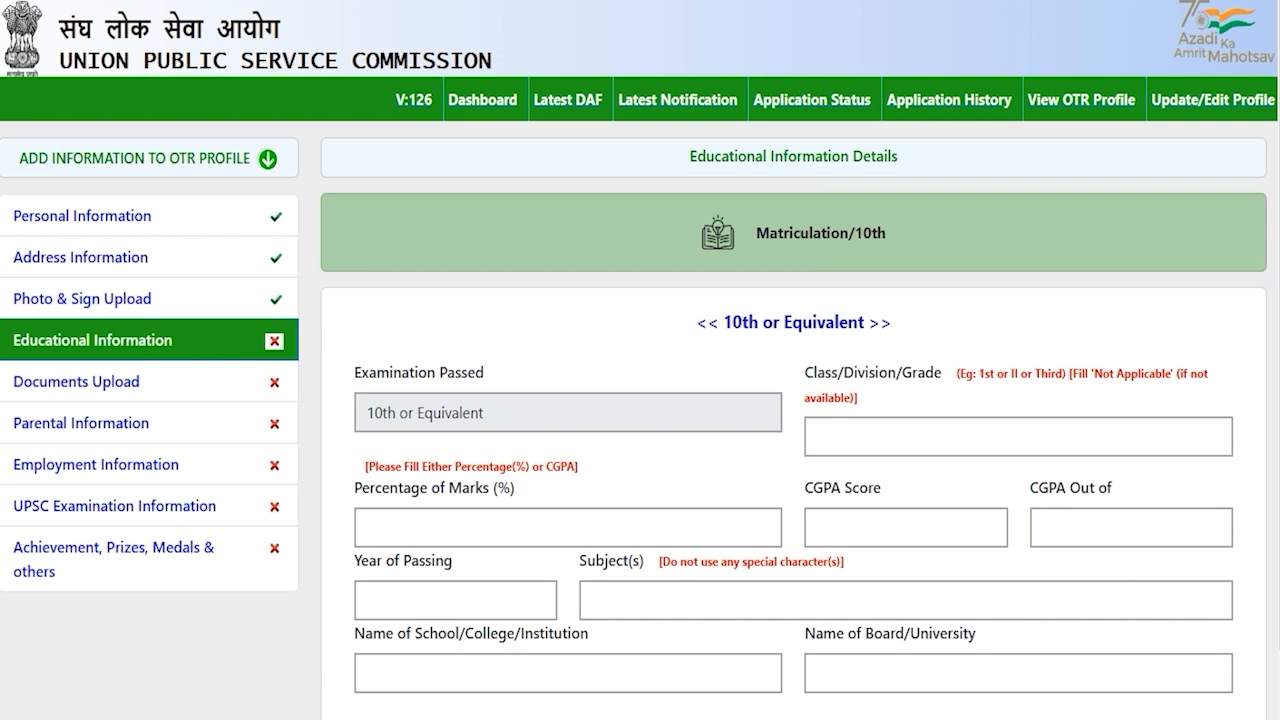
scroll(640, 400, "down", 1)
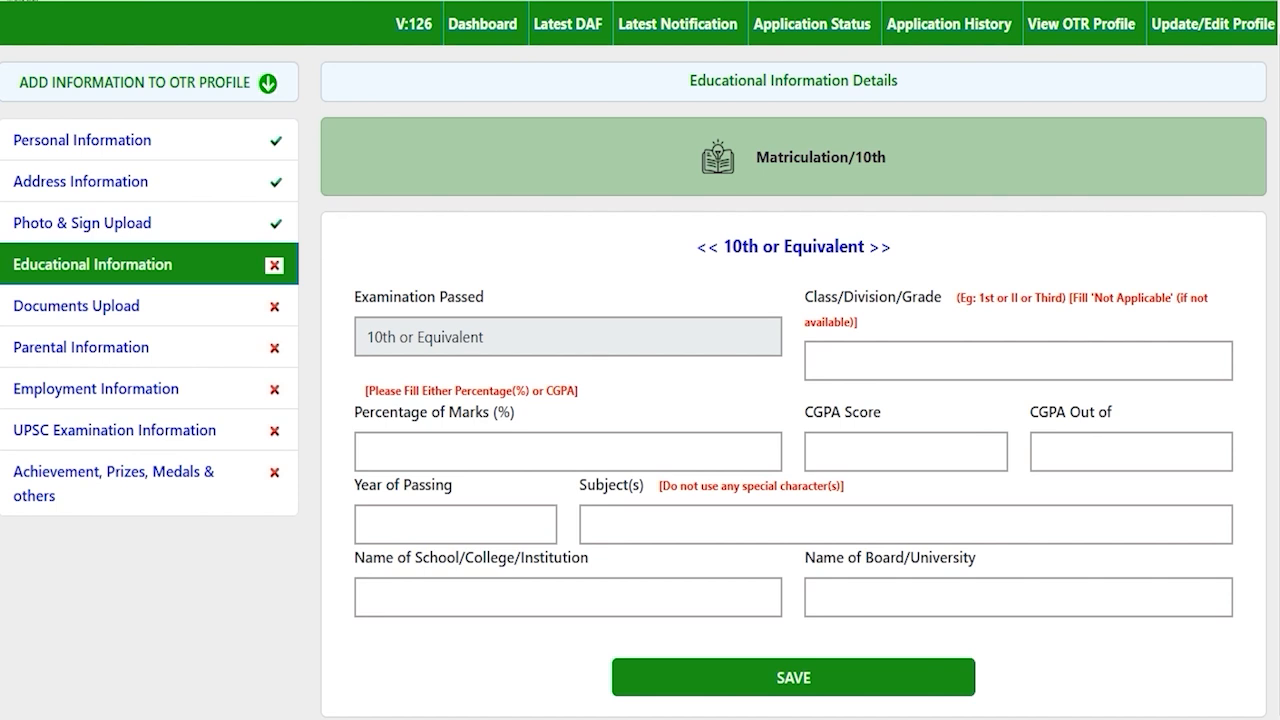
left_click_drag(736, 244, 828, 246)
left_click(828, 246)
left_click_drag(733, 246, 848, 246)
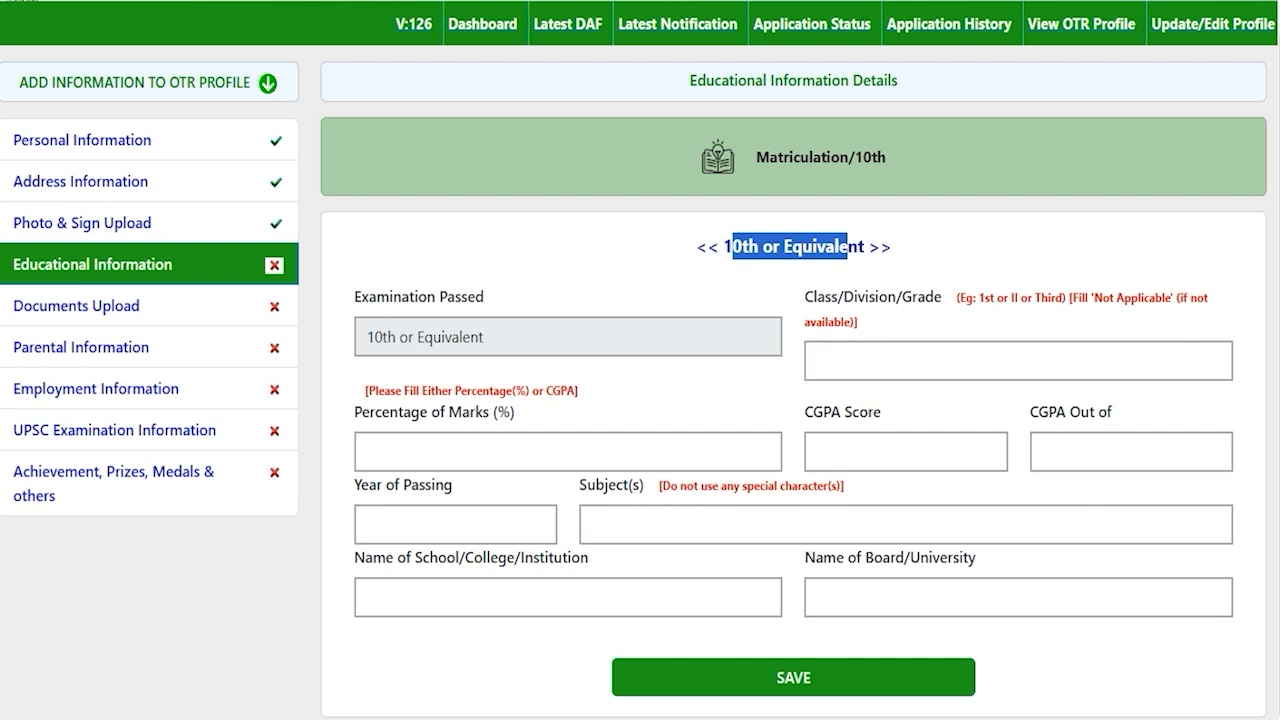
left_click(907, 366)
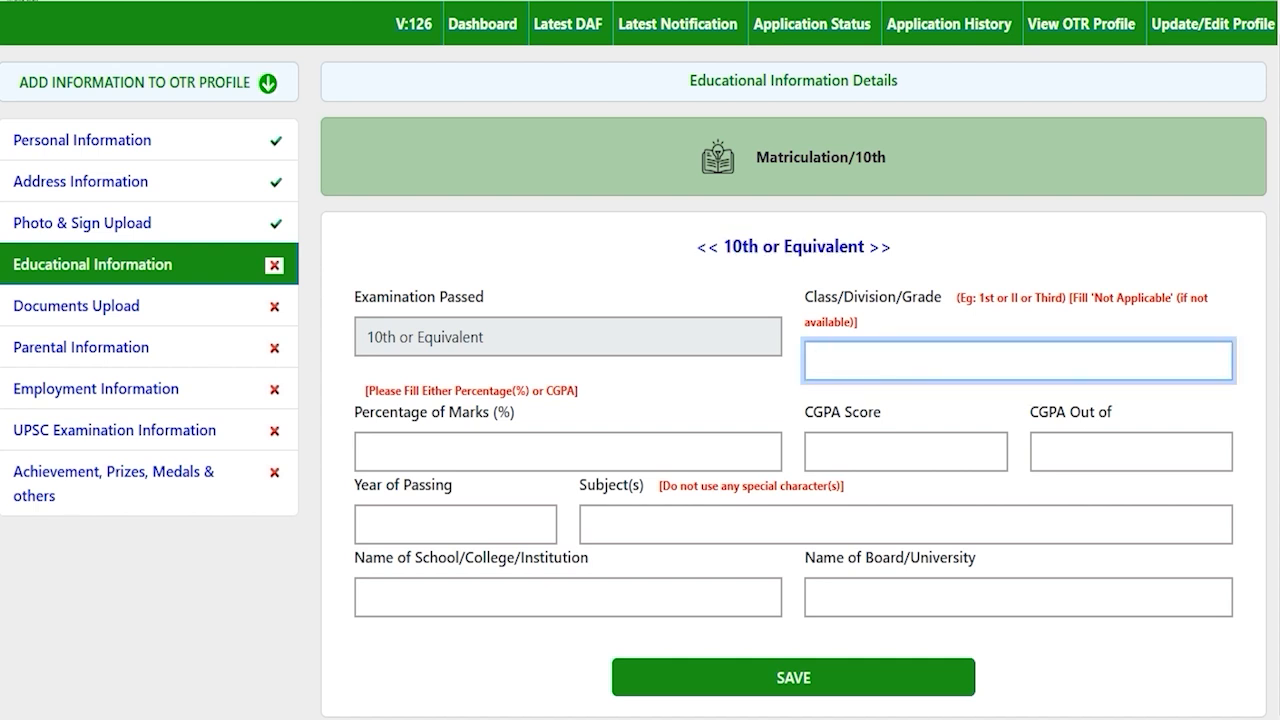
type("First")
left_click(522, 448)
type("8")
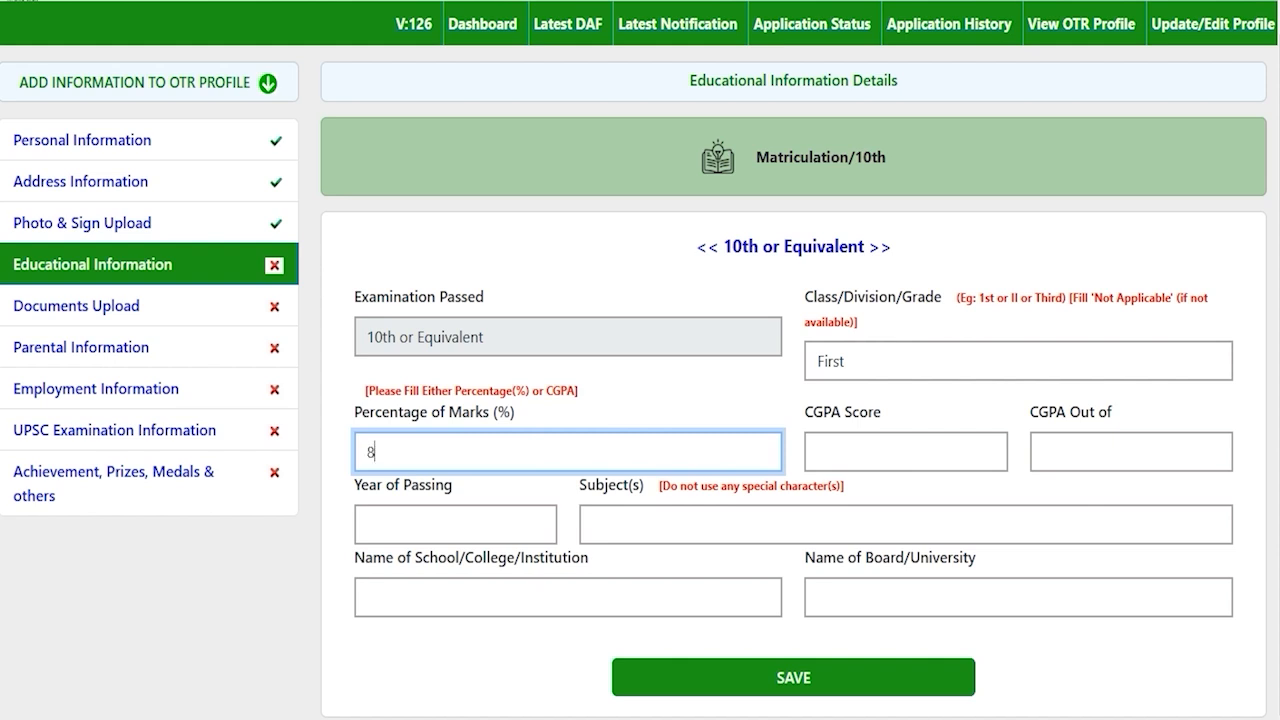
type("0")
key("Tab")
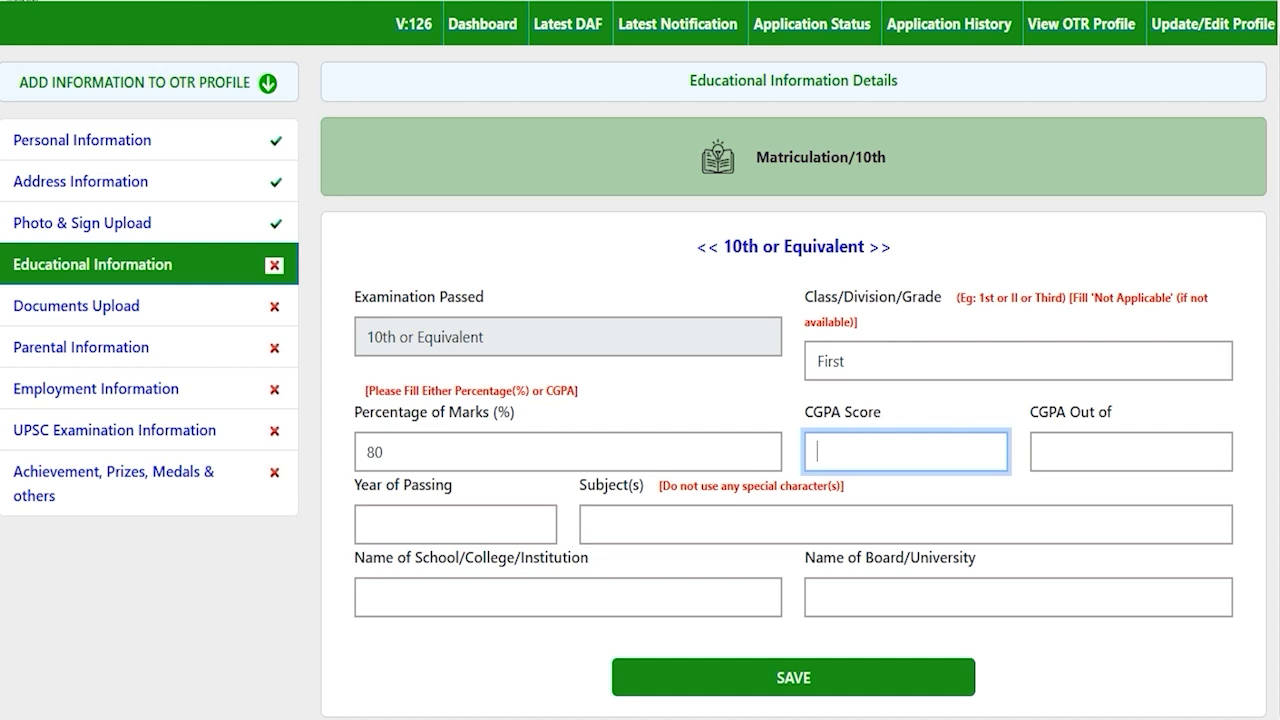
Fill the 10th year of passing, subjects 'Hindi English Math', school JIC and board CBSE
left_click(443, 517)
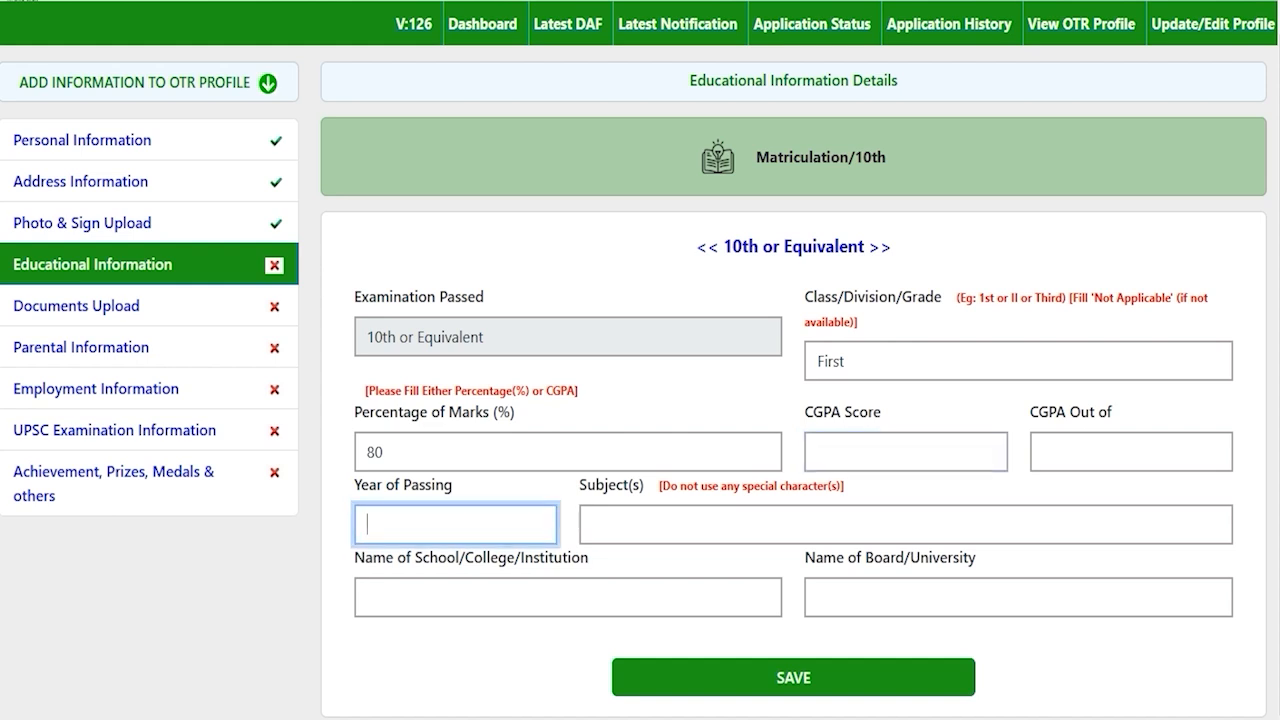
type("2020")
left_click(692, 522)
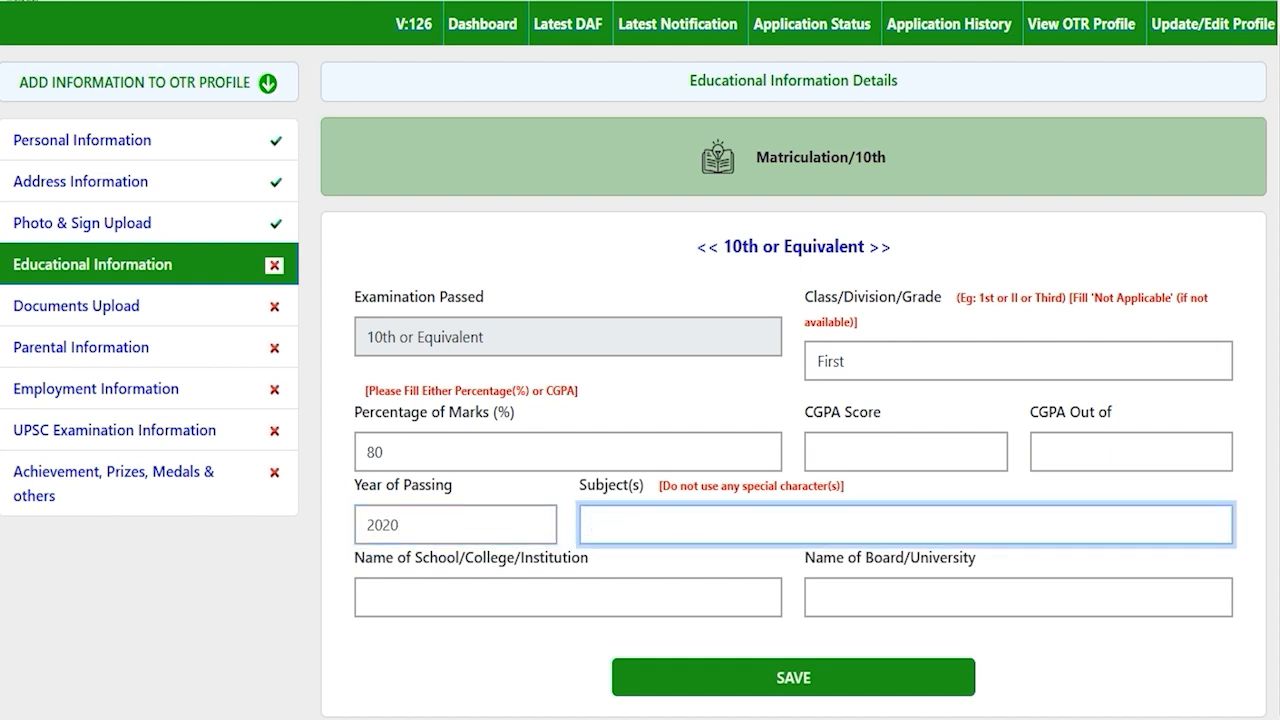
type("Hindi English Math")
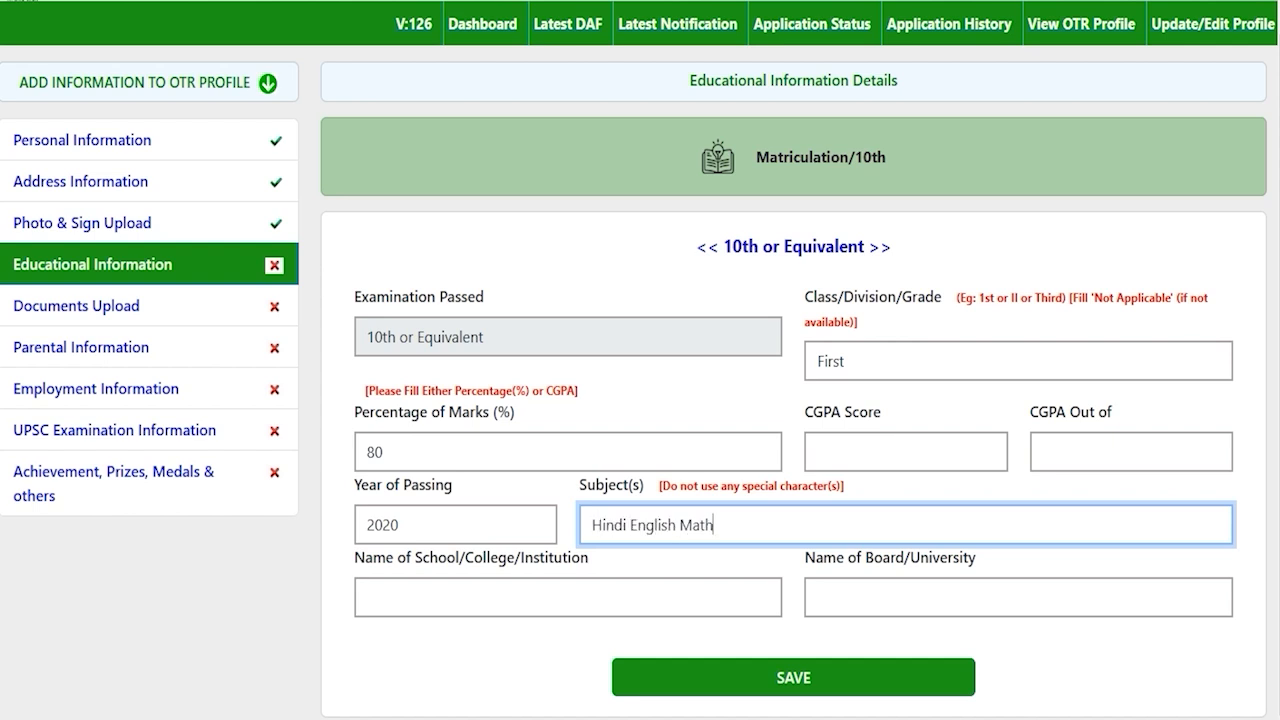
left_click(626, 524)
left_click(720, 524)
left_click(500, 594)
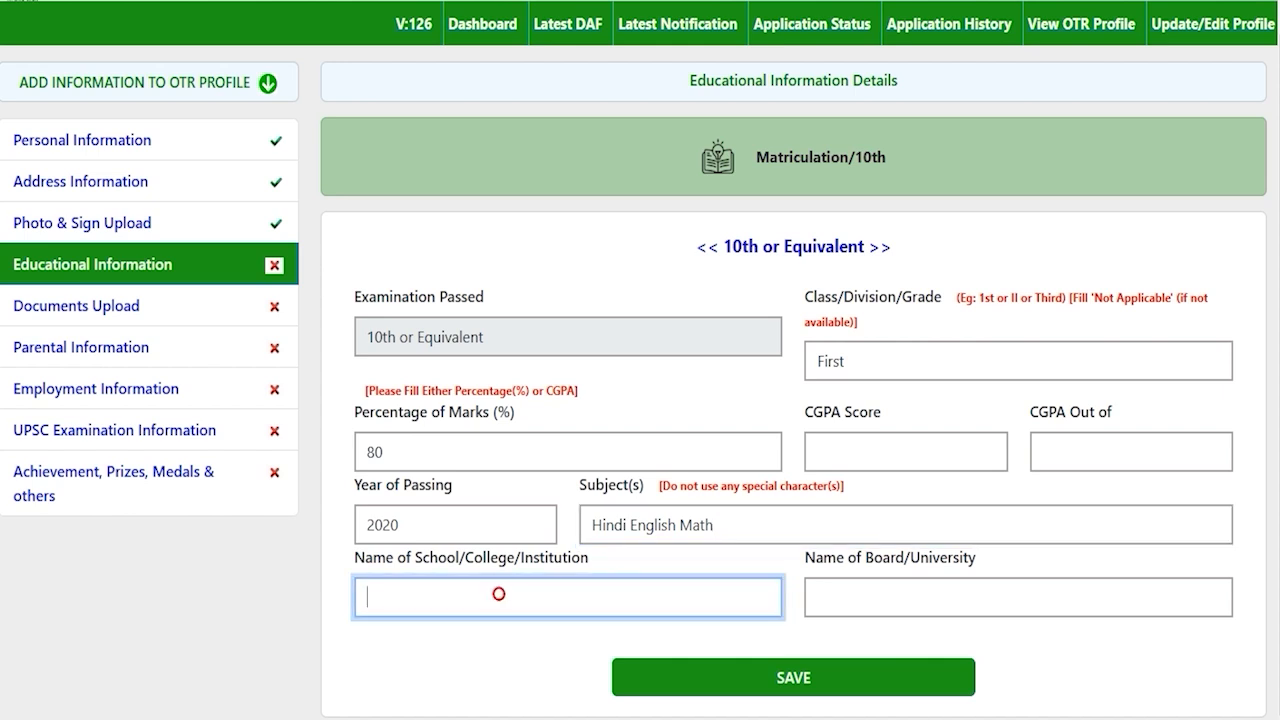
type("JIC")
left_click(912, 605)
type("CBSE")
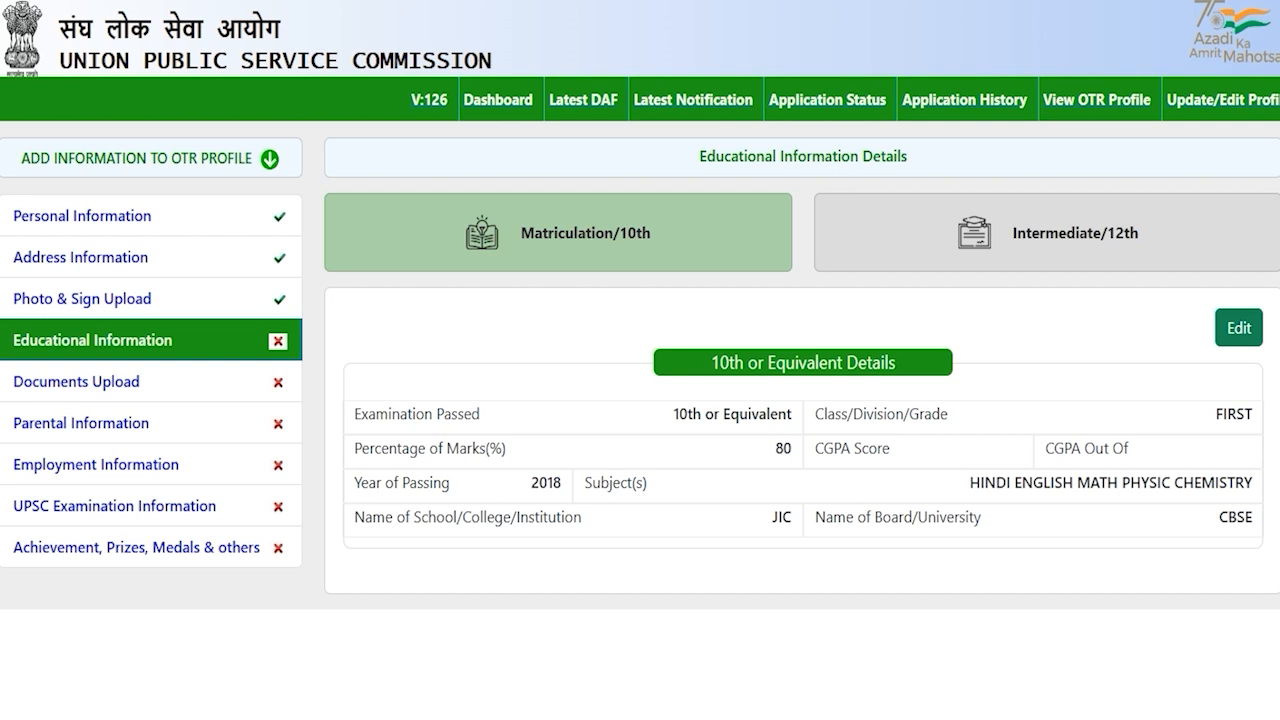
On the Intermediate/12th tab, set the status to Completed after briefly choosing Appearing
left_click(1030, 232)
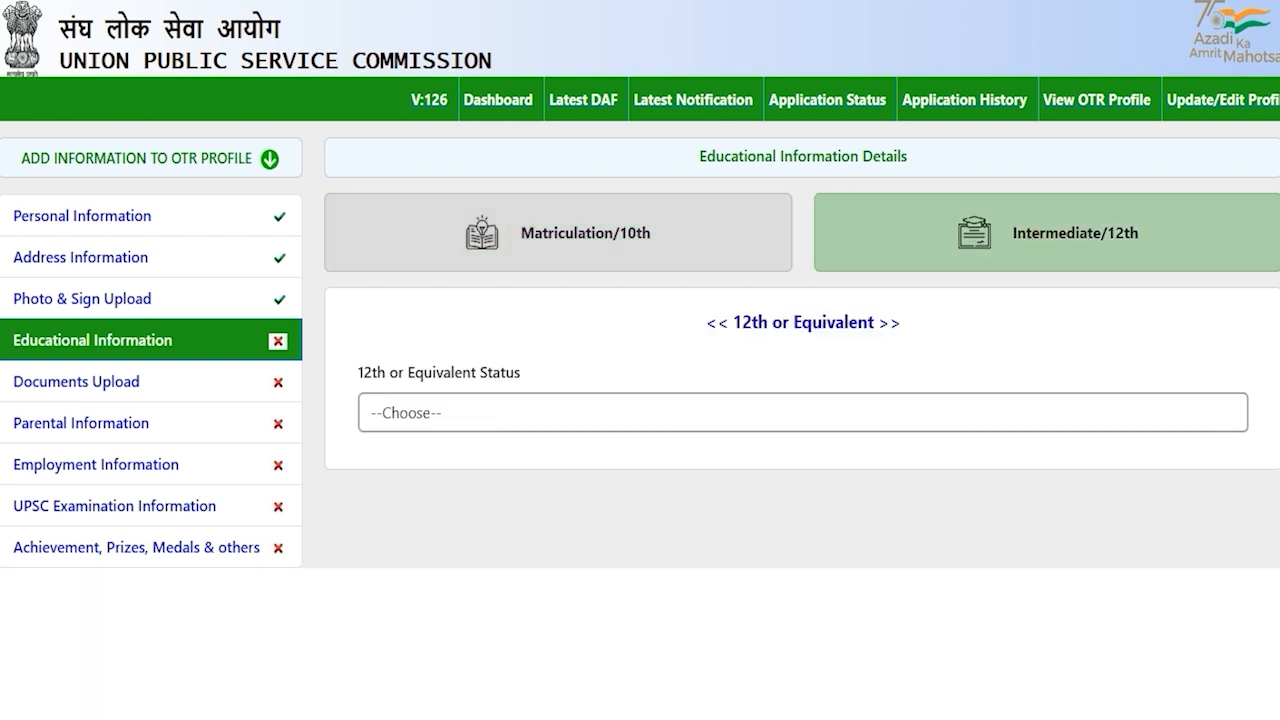
left_click(452, 410)
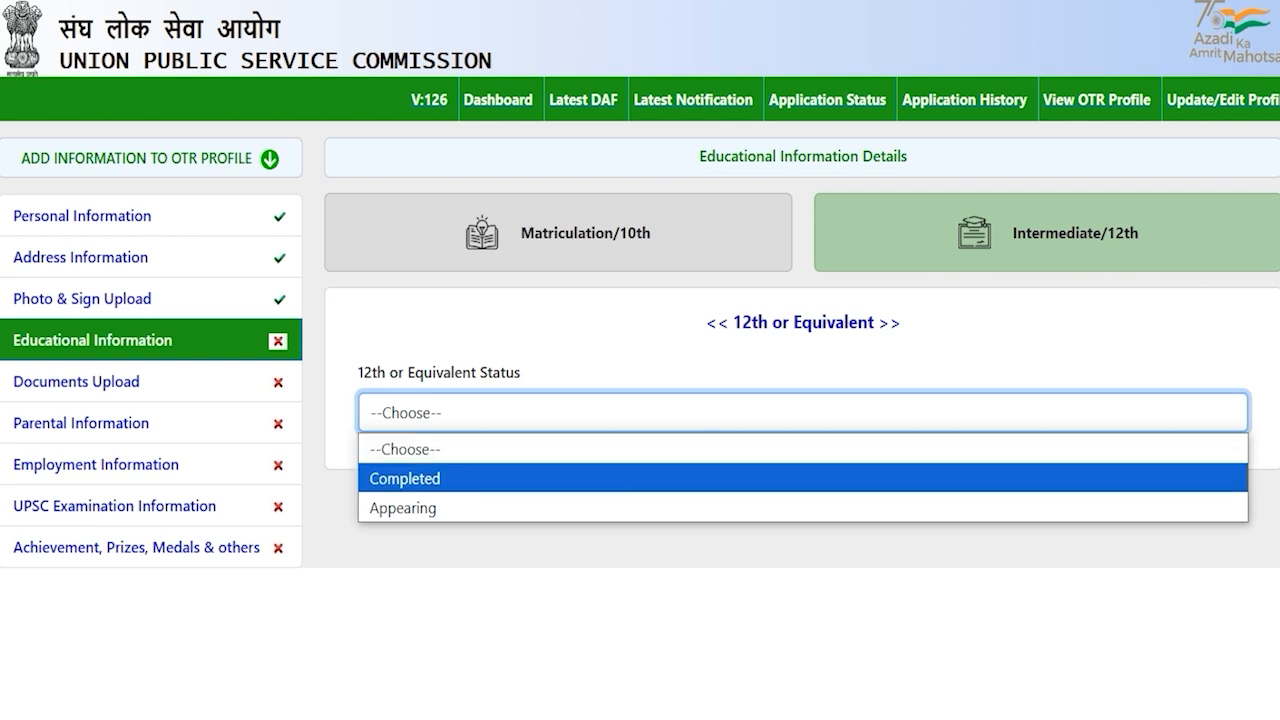
left_click(443, 477)
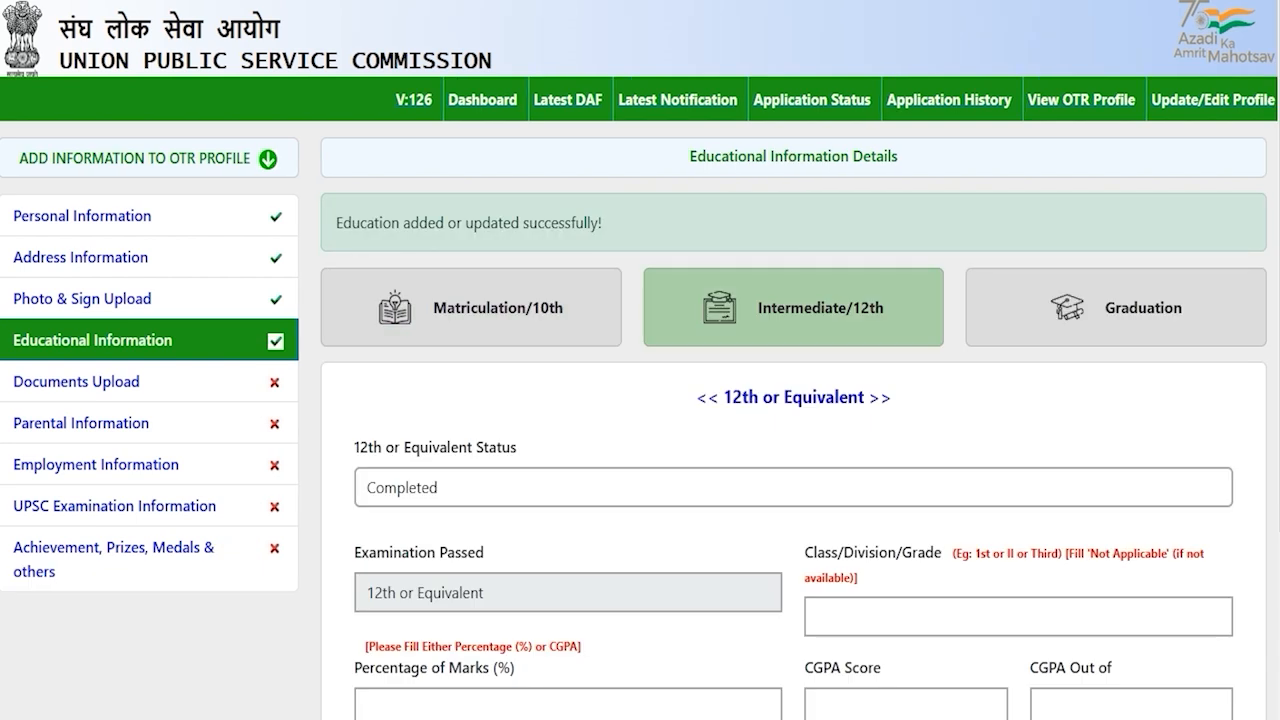
left_click(454, 484)
left_click(440, 583)
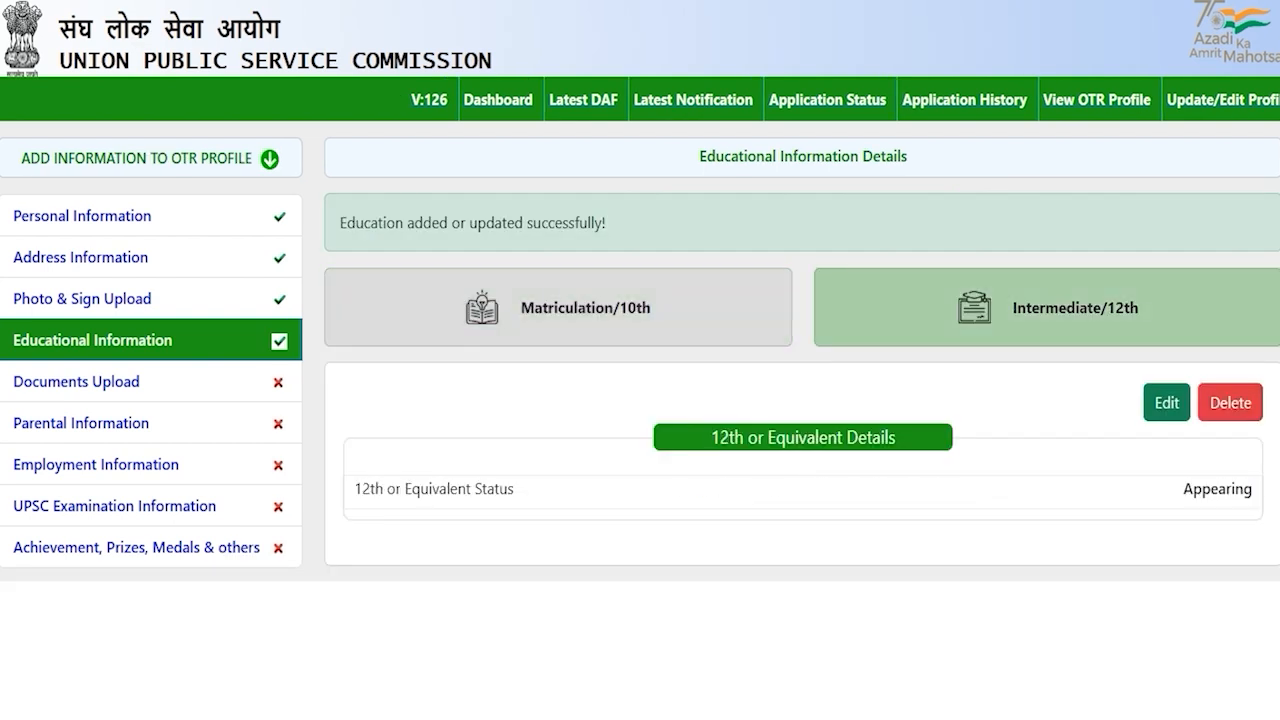
left_click(470, 421)
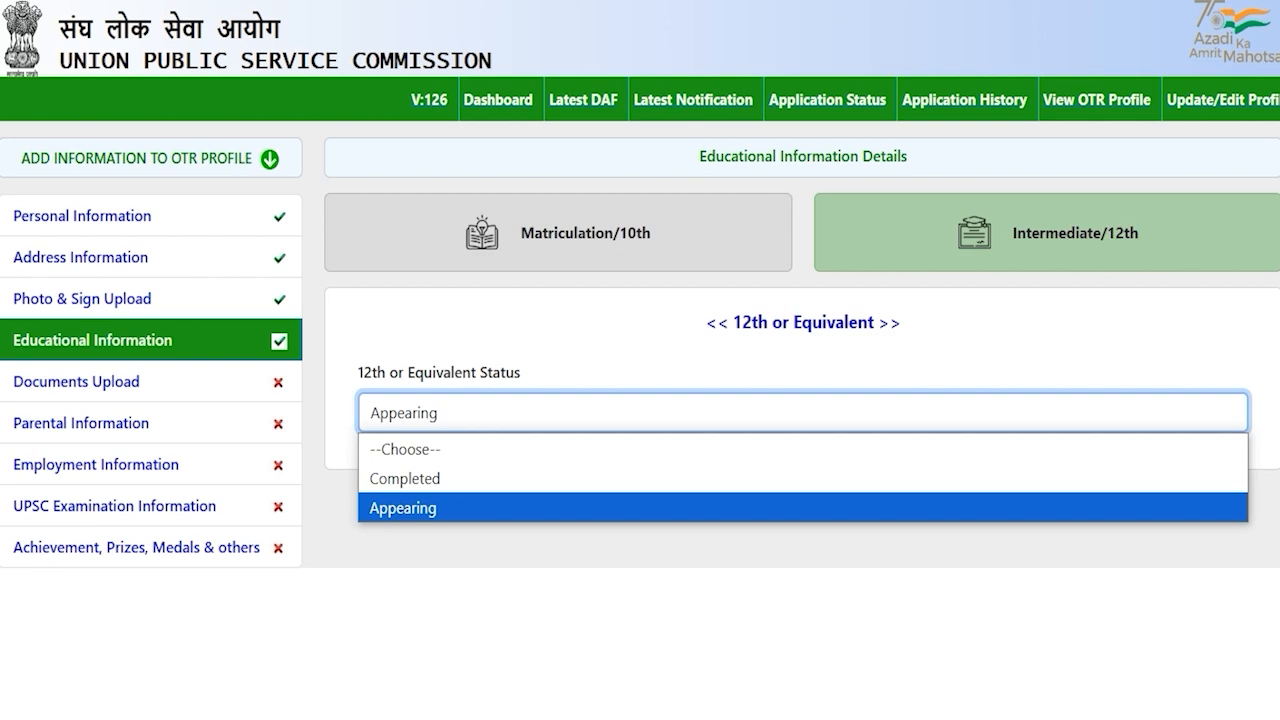
left_click(437, 477)
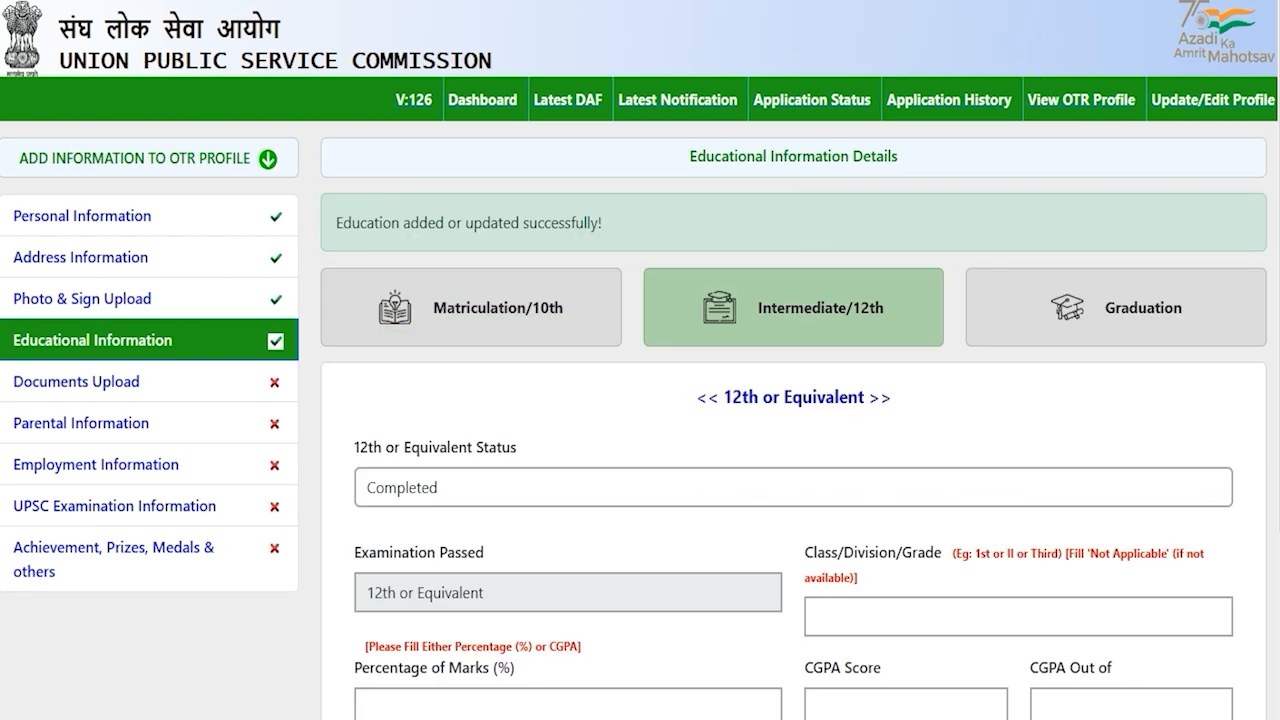
scroll(640, 400, "down", 2)
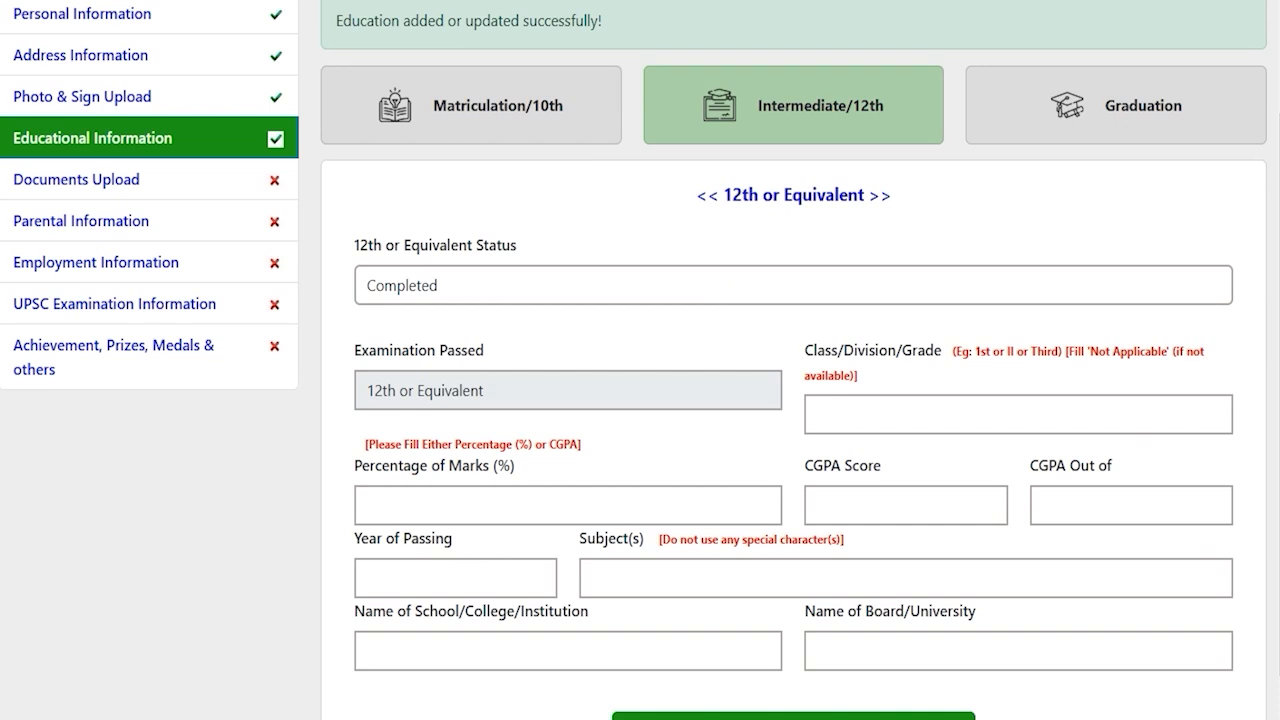
Enter the 12th division as First, percentage 80 and year of passing 2020
scroll(640, 400, "down", 1)
left_click(842, 358)
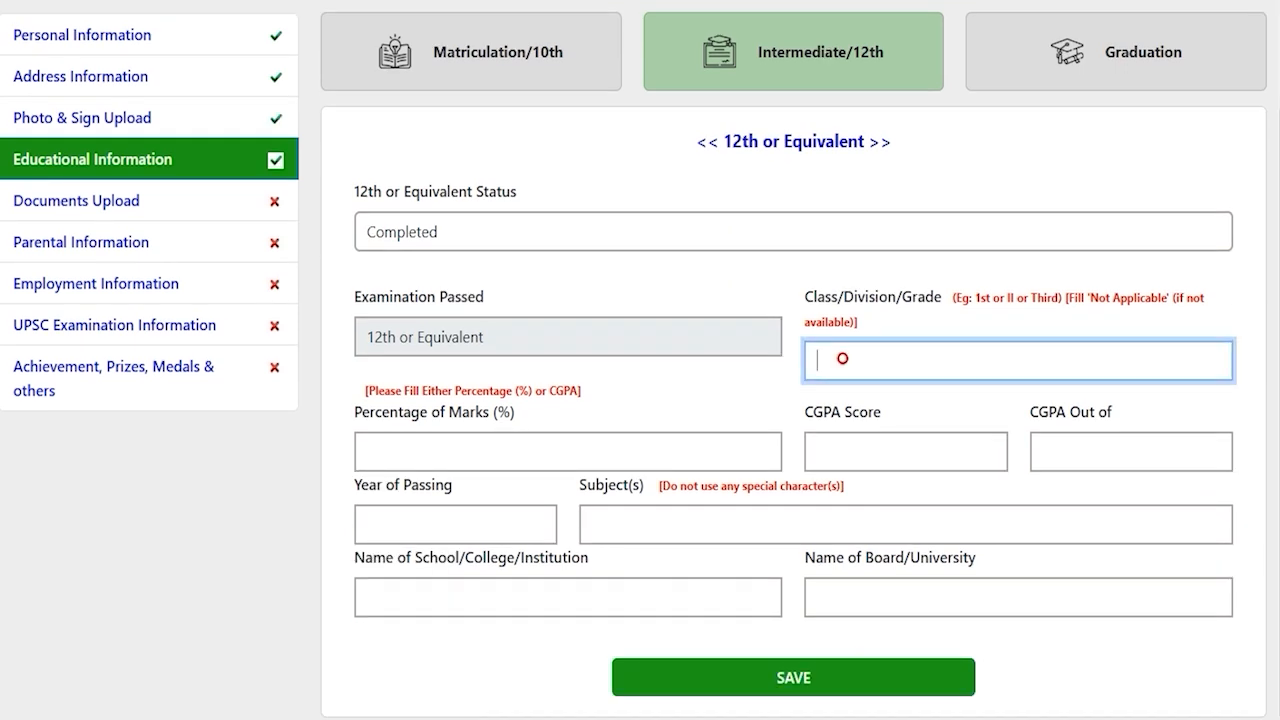
type("First")
left_click(631, 443)
type("80")
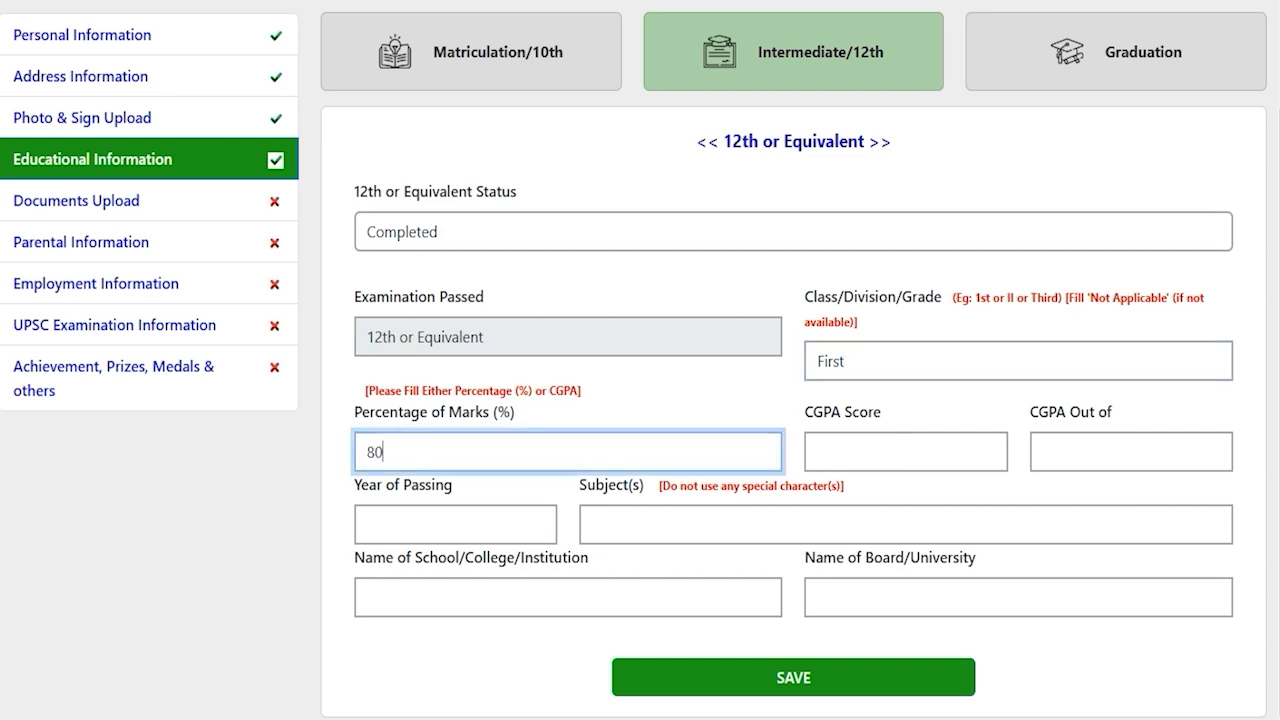
left_click(852, 457)
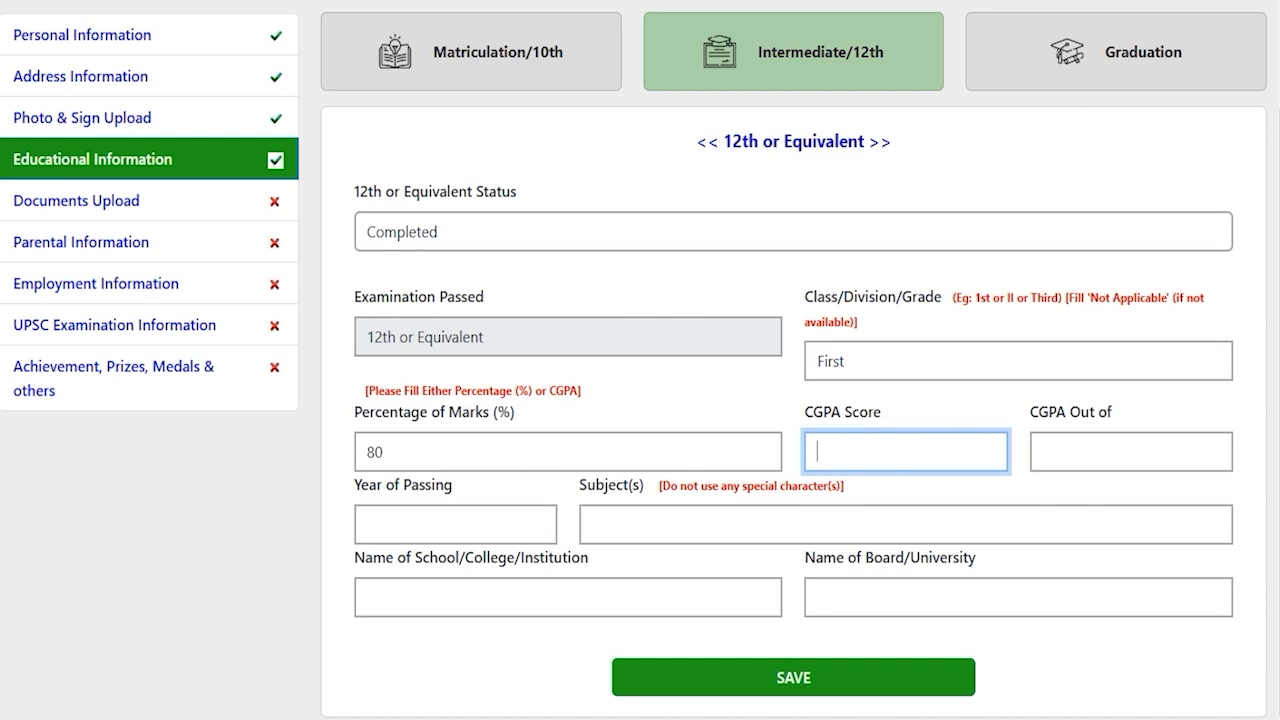
left_click(444, 523)
type("2020")
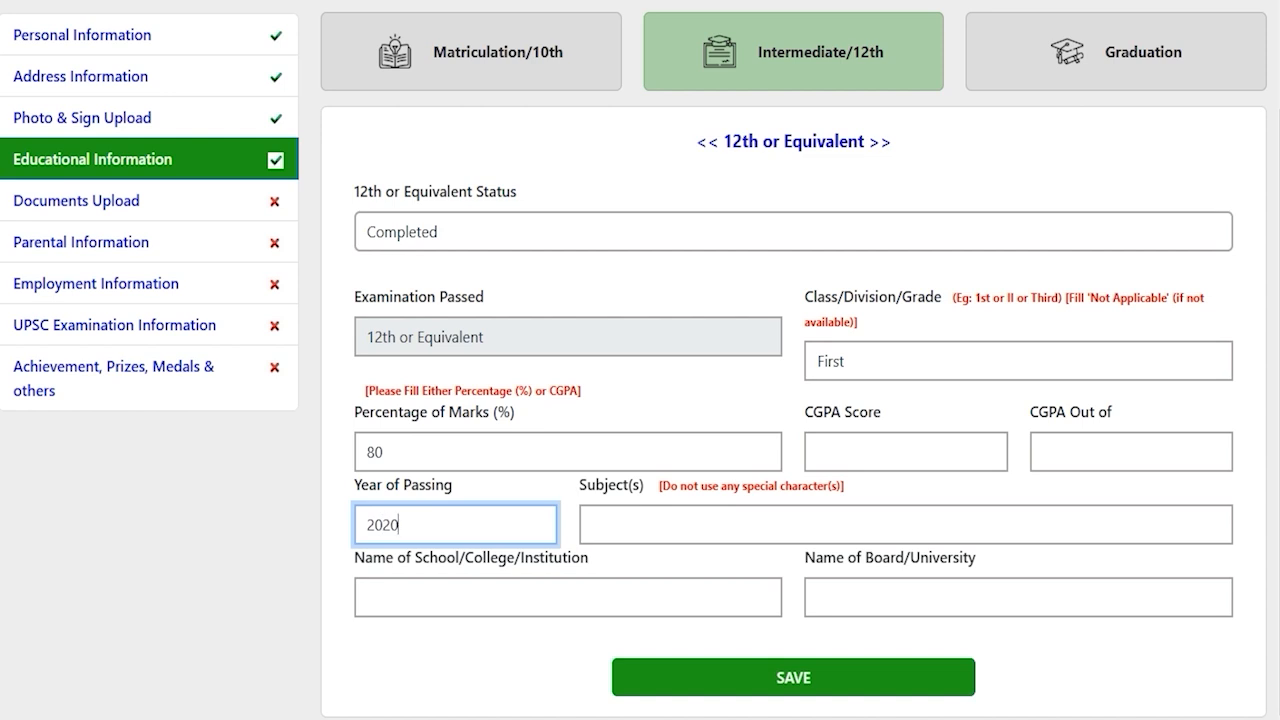
Add subjects Hindi English Math, school JIC and board CBSE, then save the 12th details
left_click(648, 533)
type("Hindi")
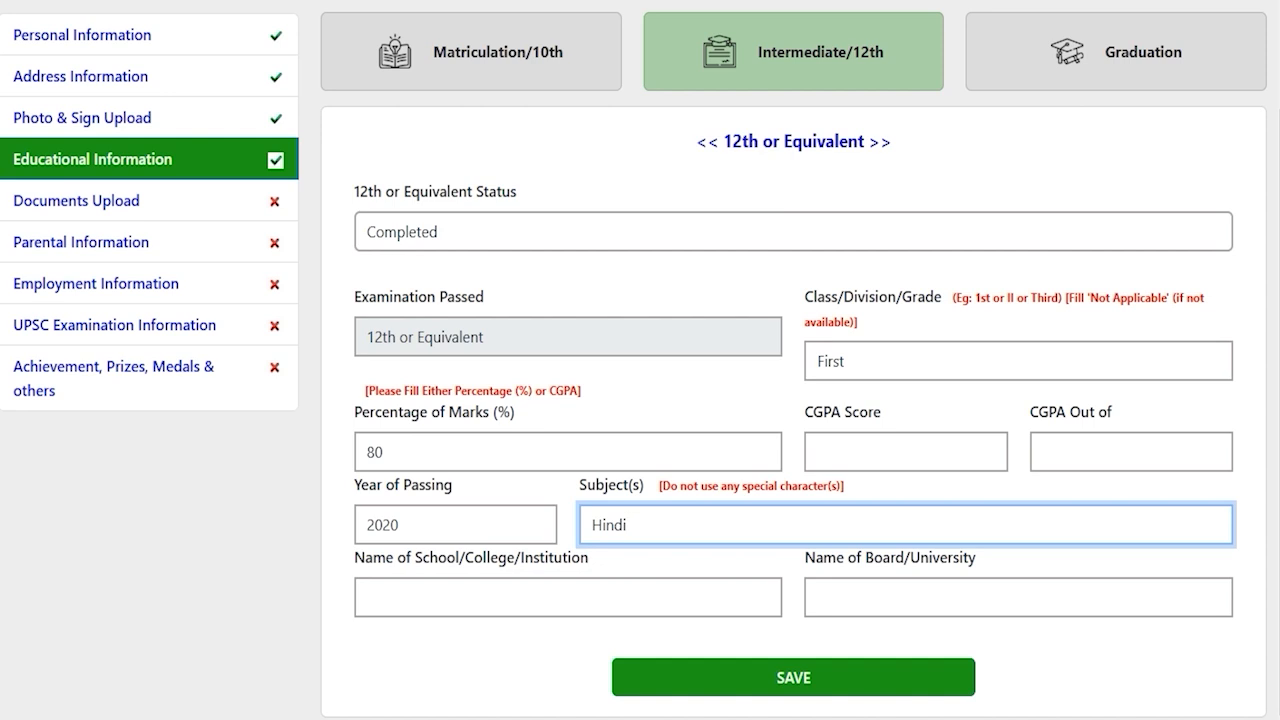
type("English Math")
left_click(576, 598)
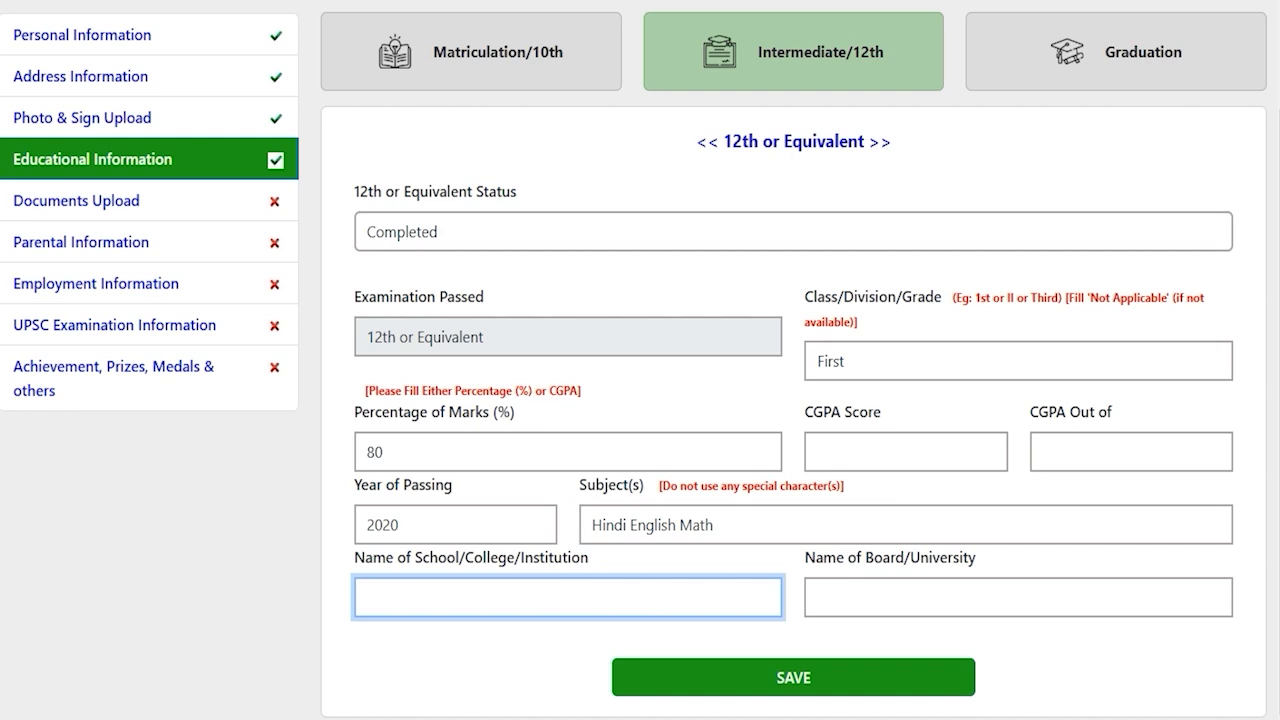
type("JIC")
left_click(867, 606)
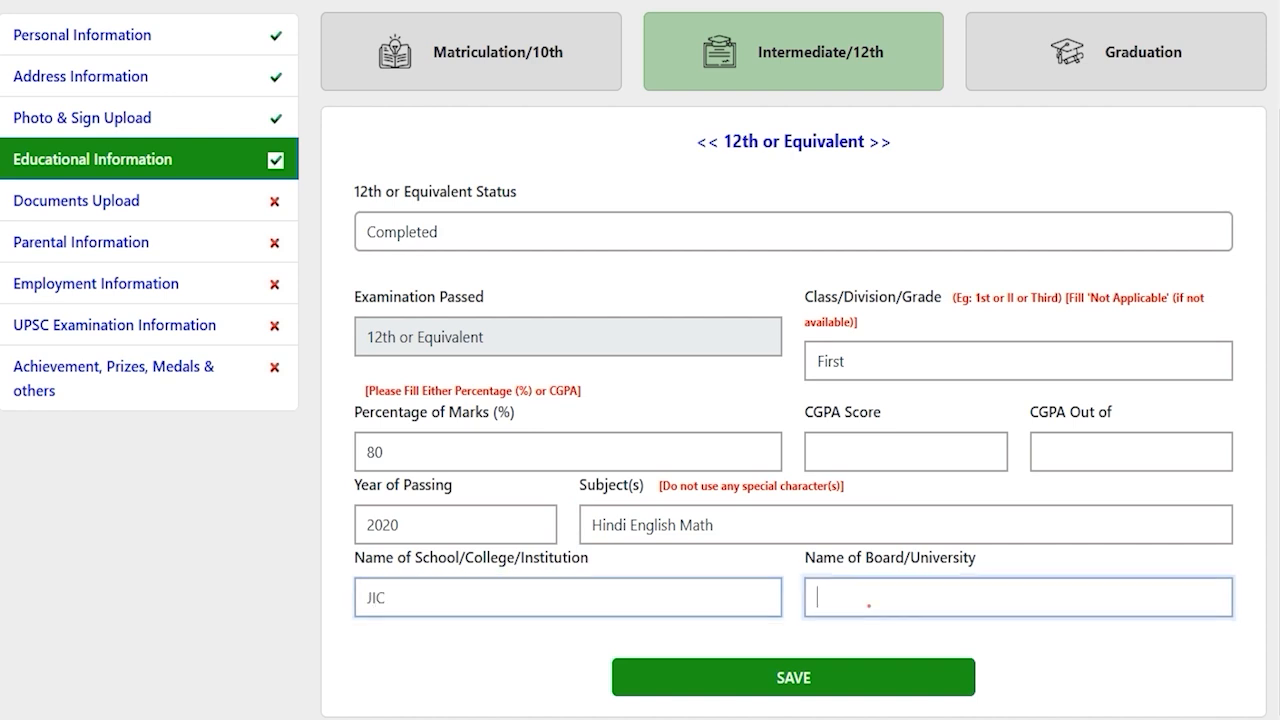
type("CBSE")
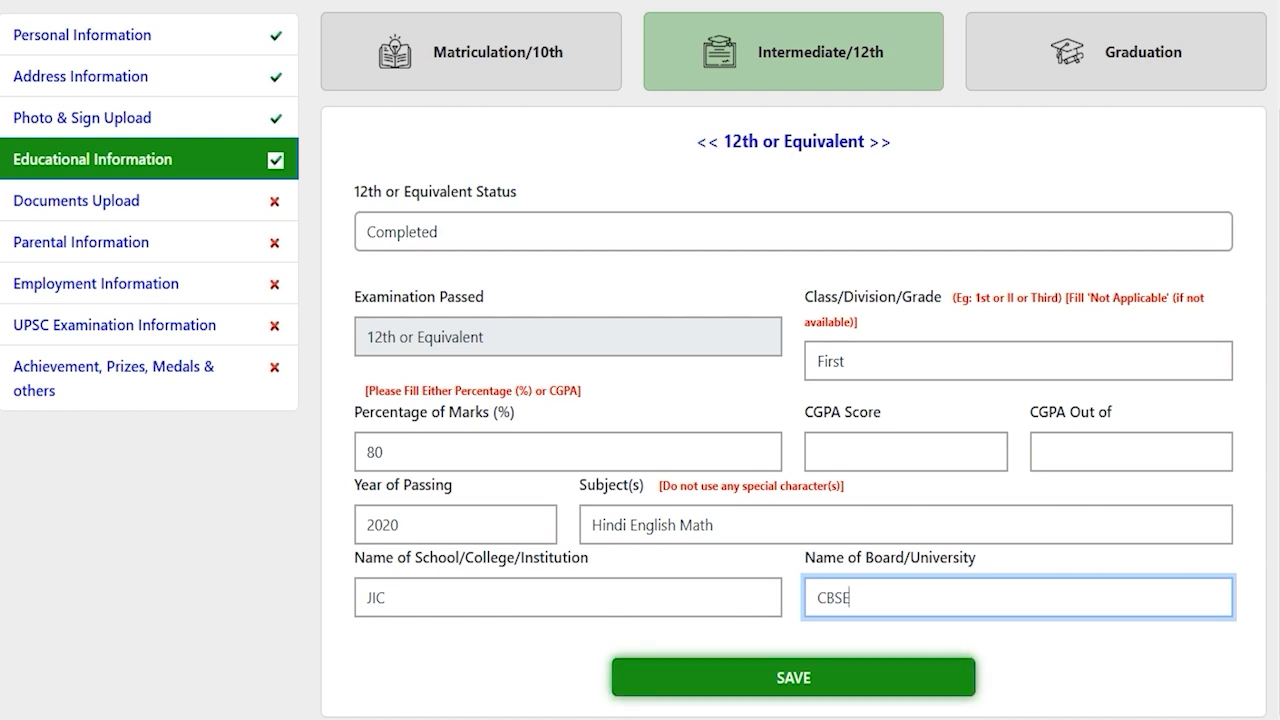
left_click(793, 677)
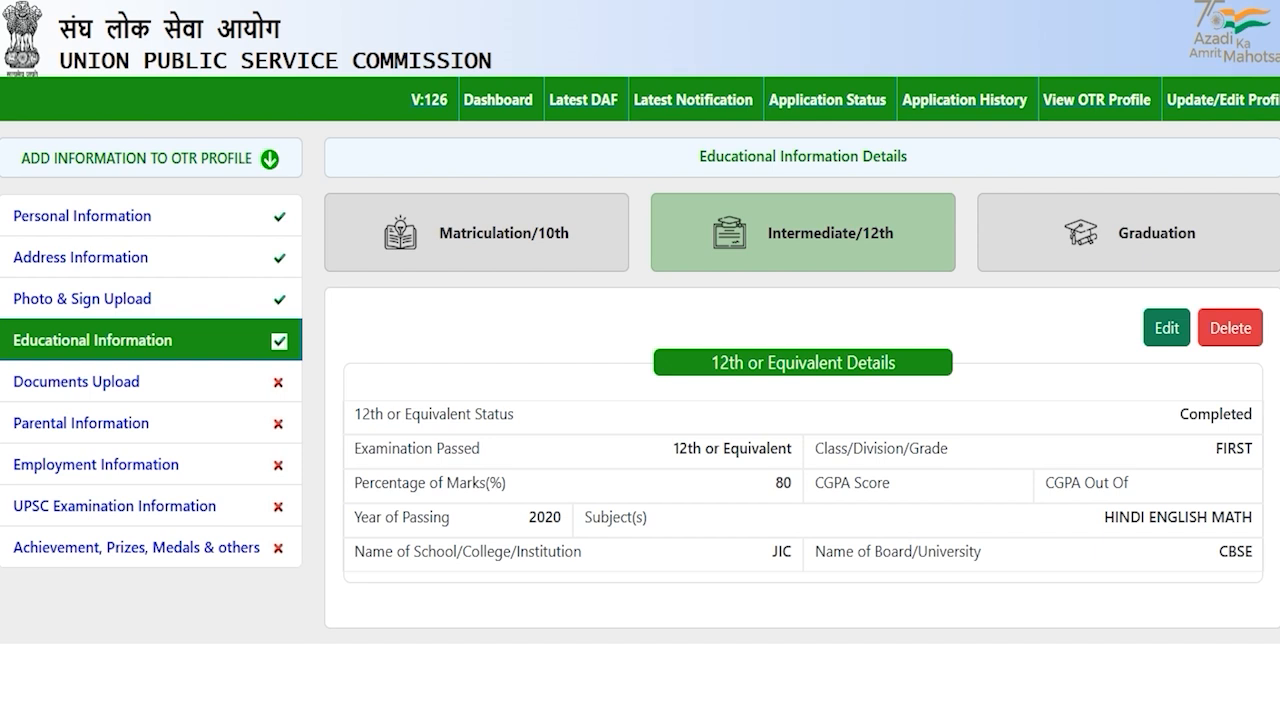
Switch Educational Information from the saved 12th details to the Graduation tab
left_click(1146, 226)
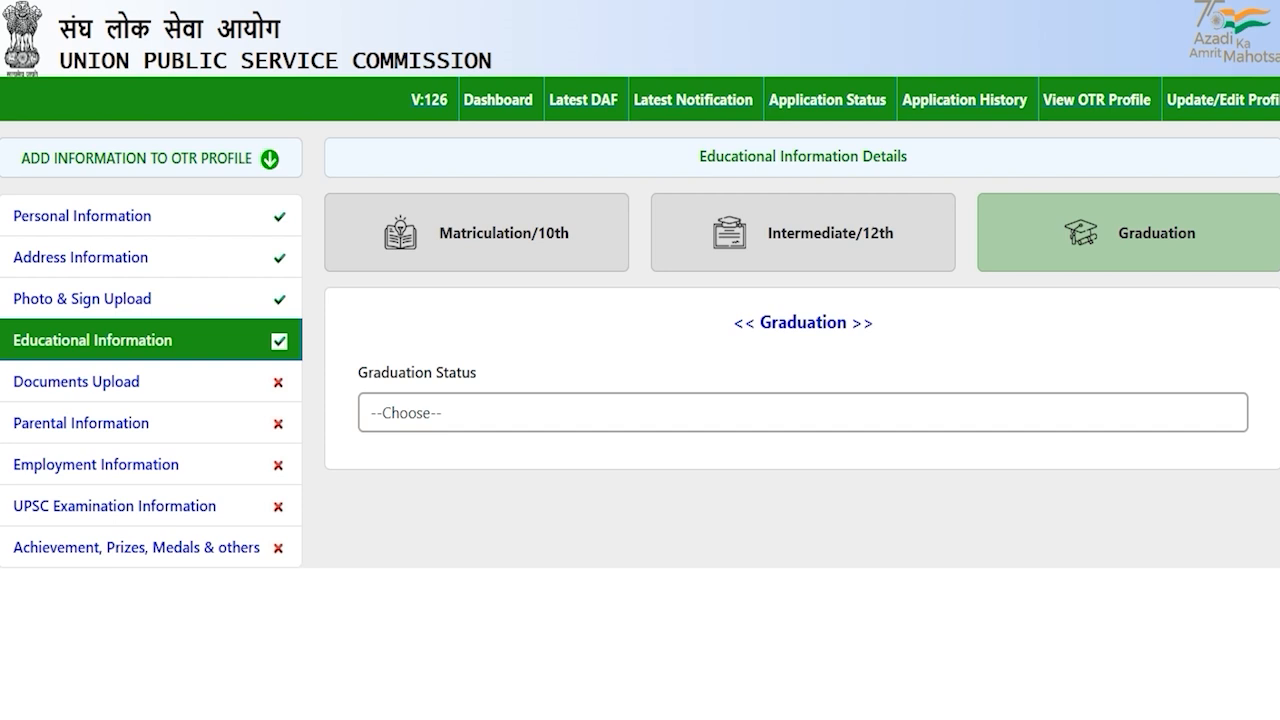
Set the Graduation Status to Completed
left_click(458, 420)
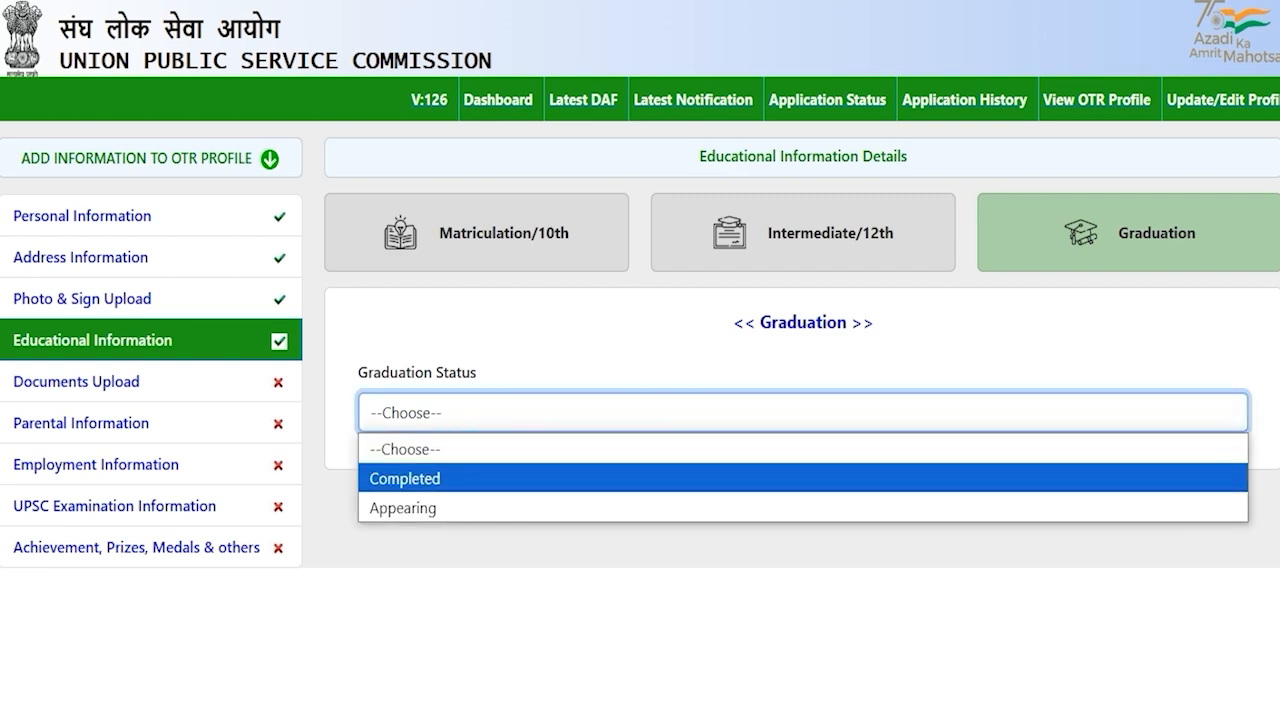
left_click(434, 477)
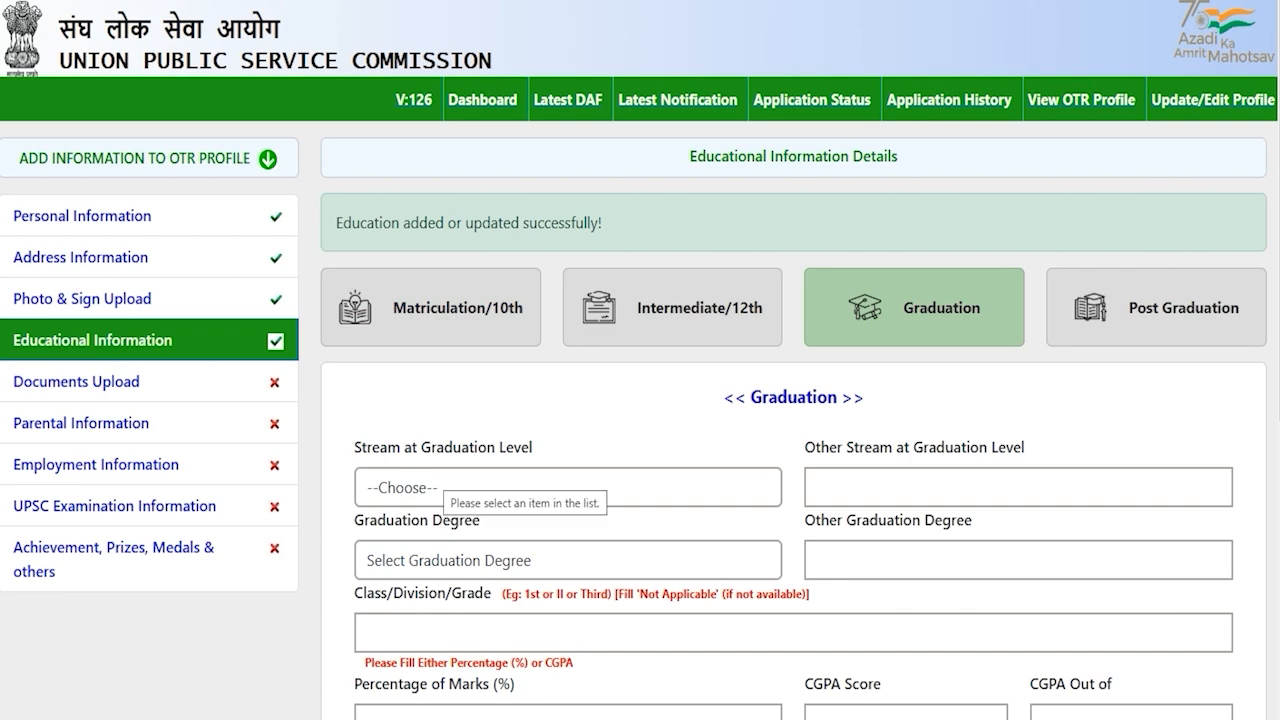
scroll(640, 400, "down", 3)
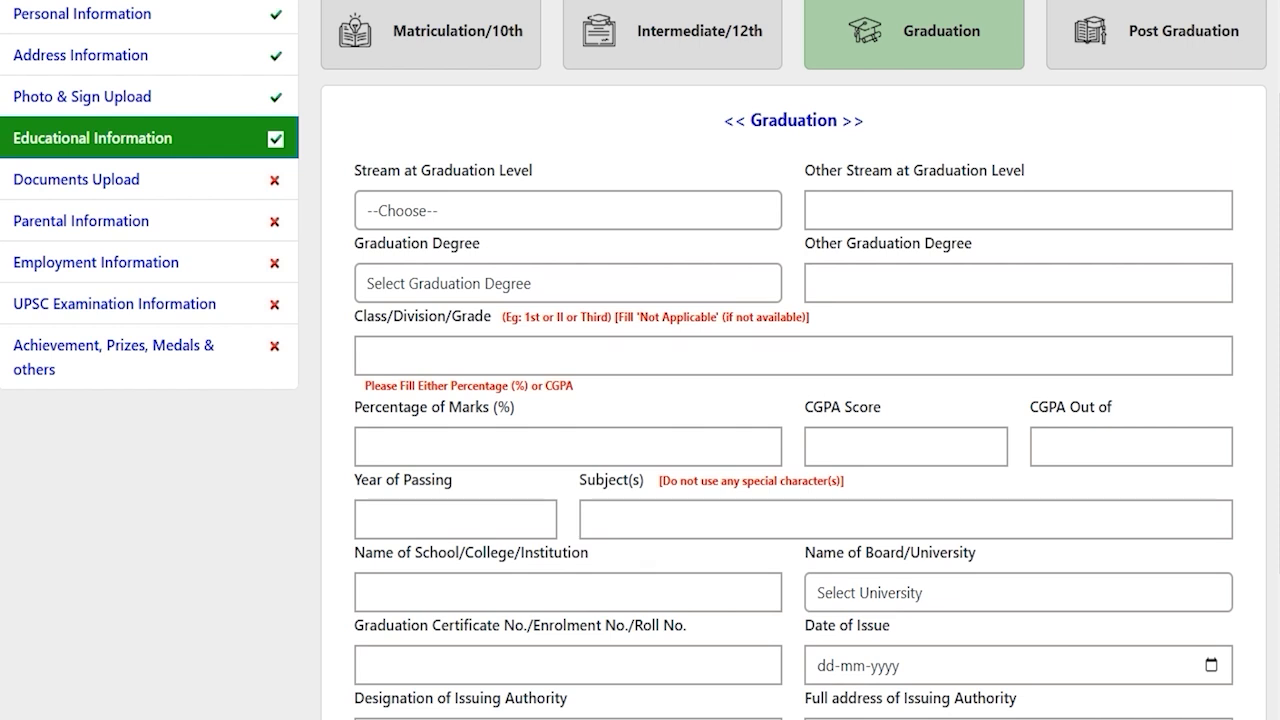
Choose Medical as the graduation stream and B.A. as the graduation degree
left_click(503, 204)
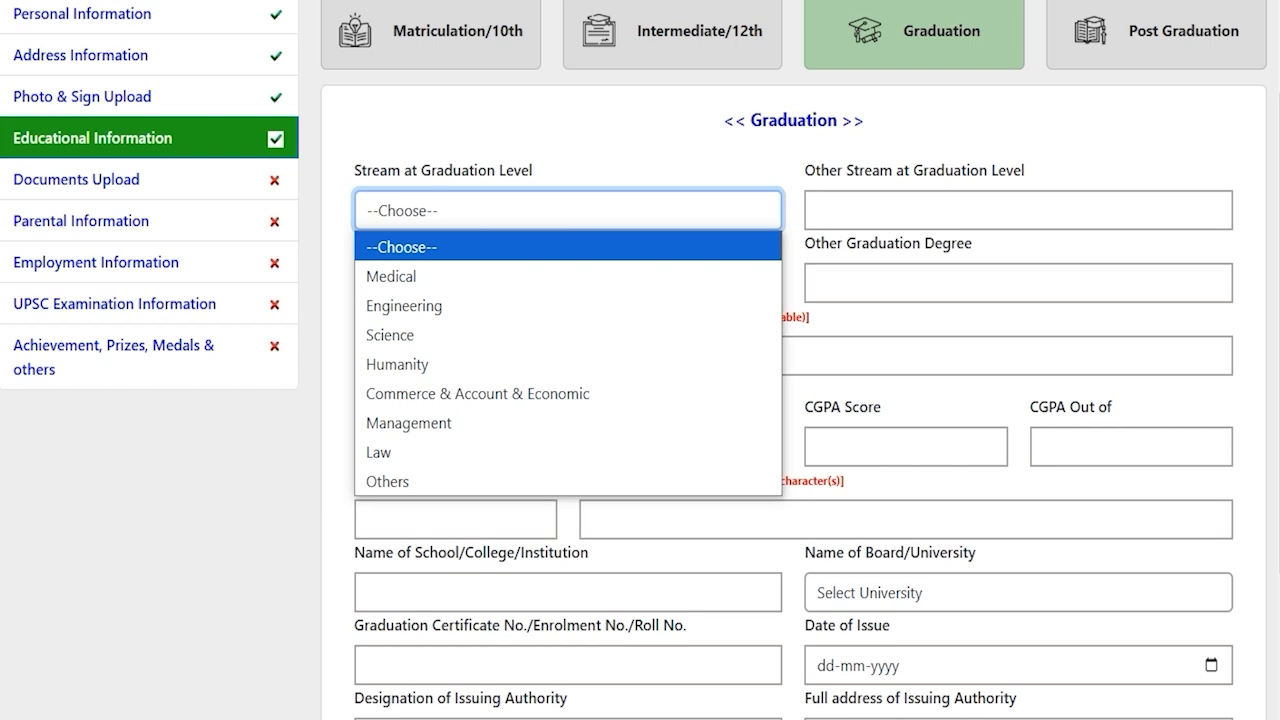
key("Down")
key("Down")
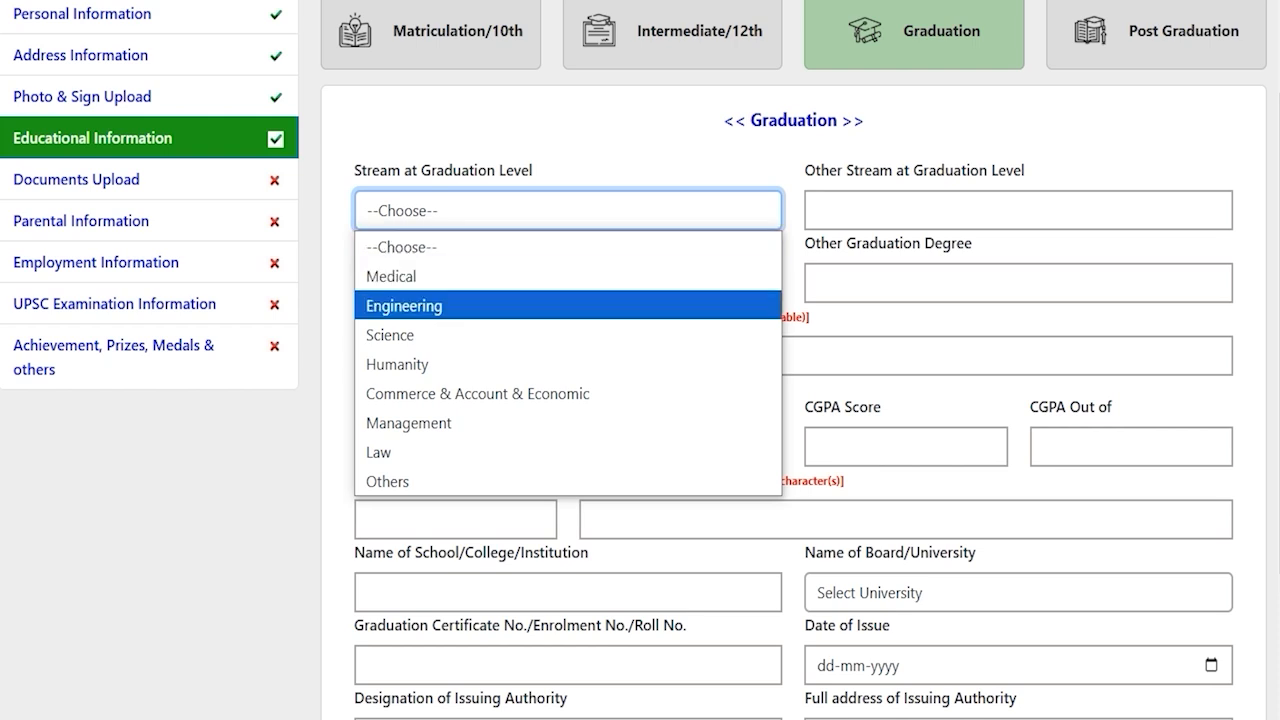
key("Down")
key("Up")
key("Up")
key("Return")
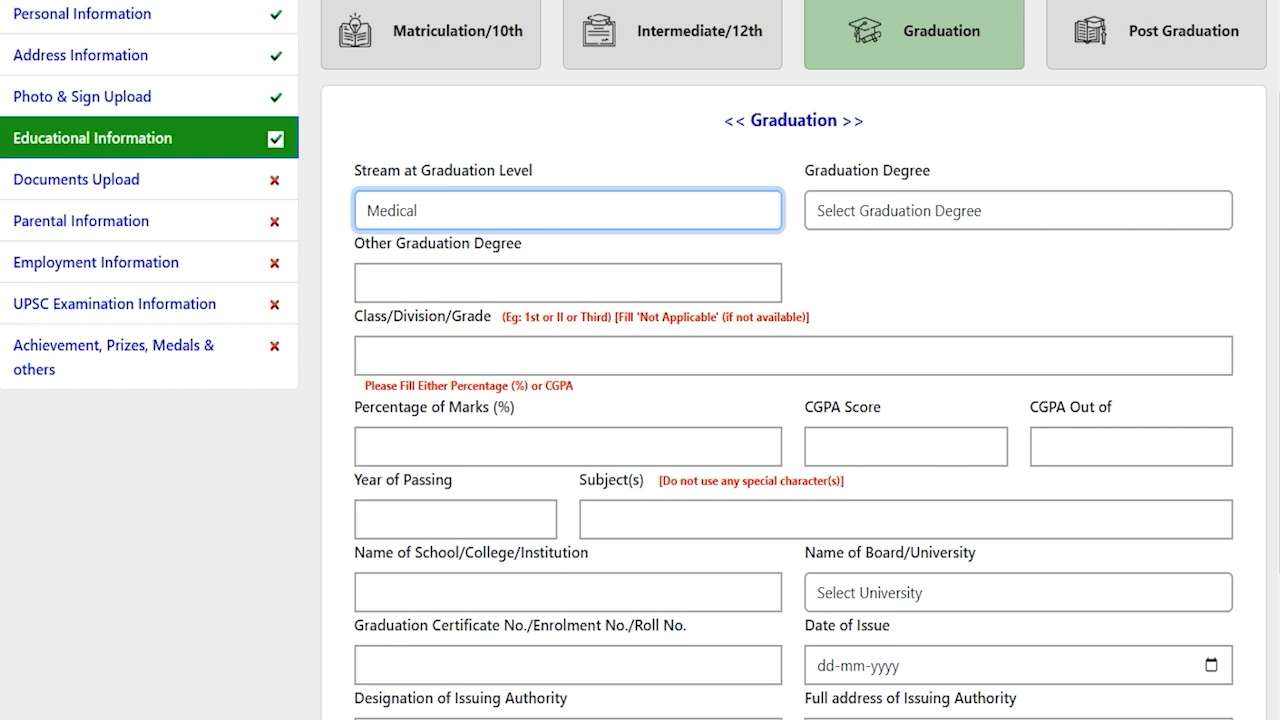
left_click(868, 207)
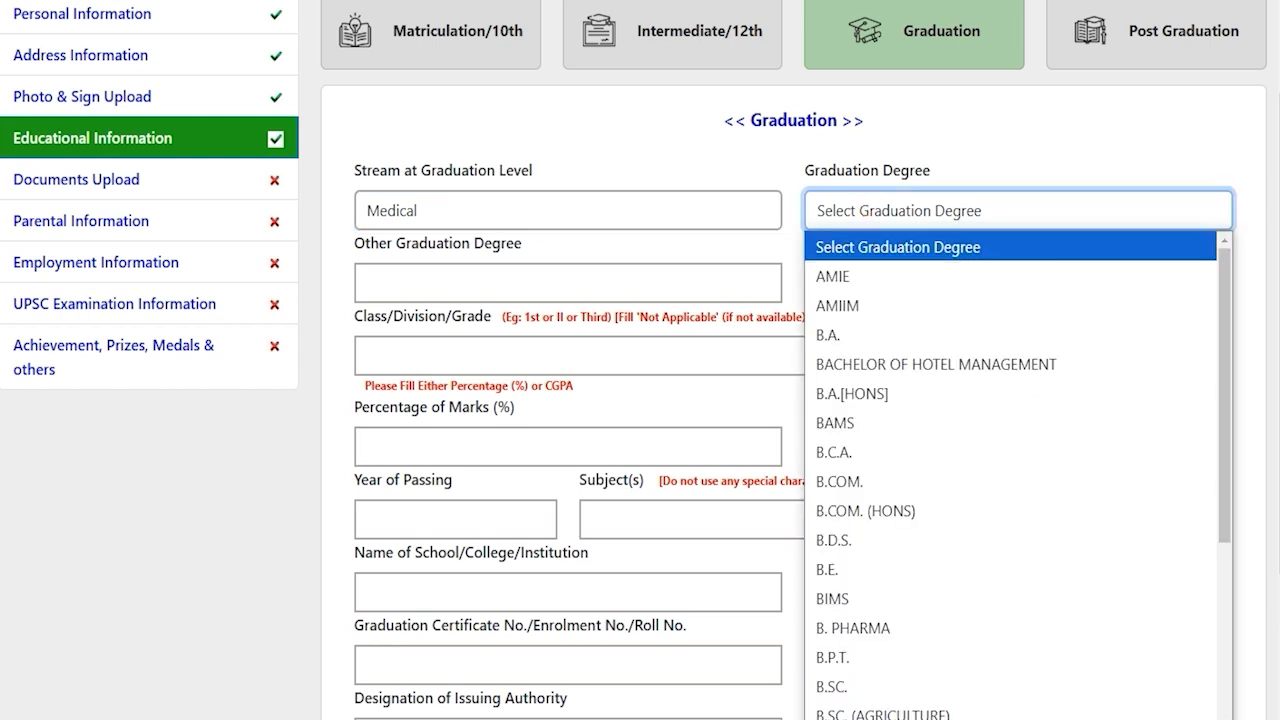
key("Down")
key("Down")
key("Down")
key("Down")
key("Down")
key("Down")
key("Down")
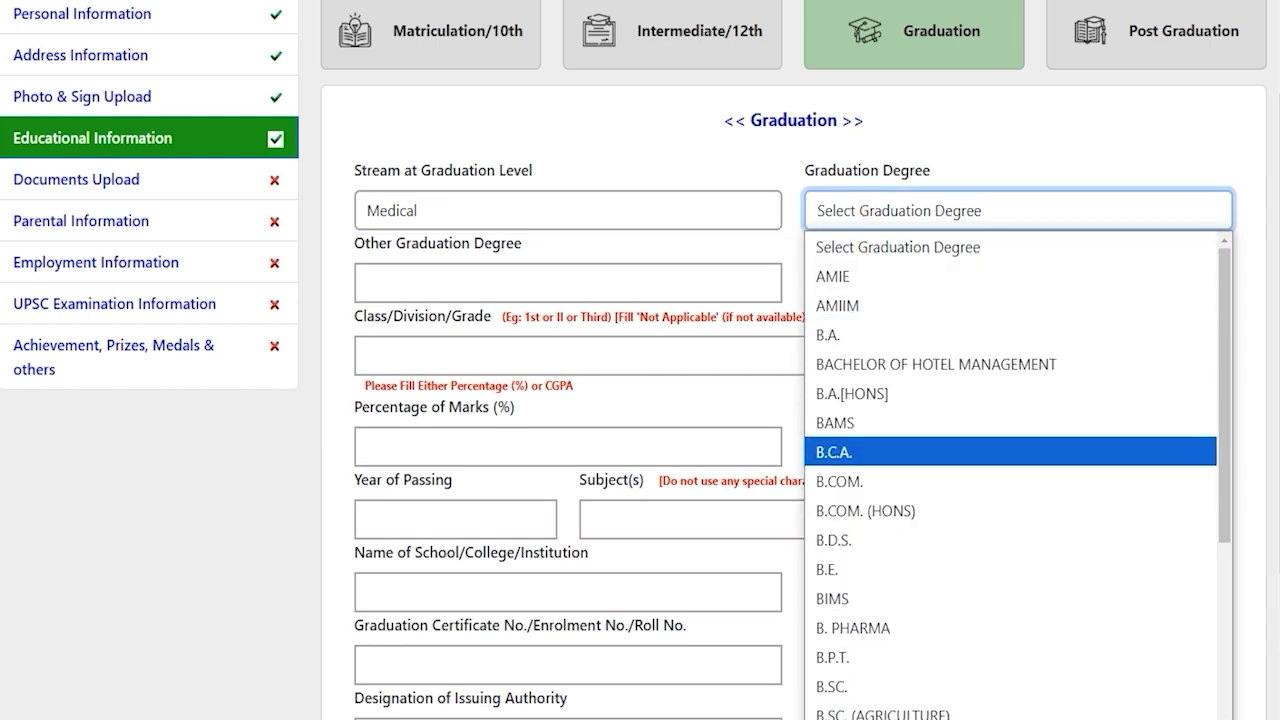
left_click(845, 334)
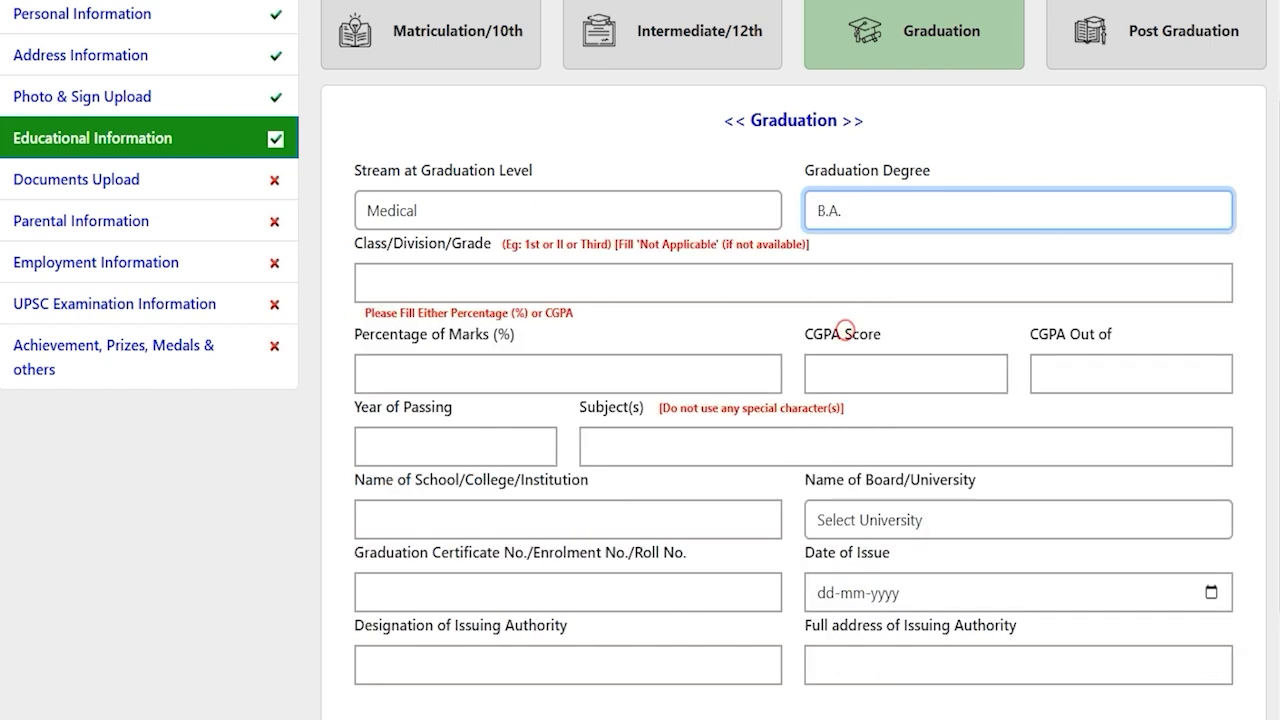
Enter graduation division First, 80 percent marks and year of passing 2024
left_click(472, 283)
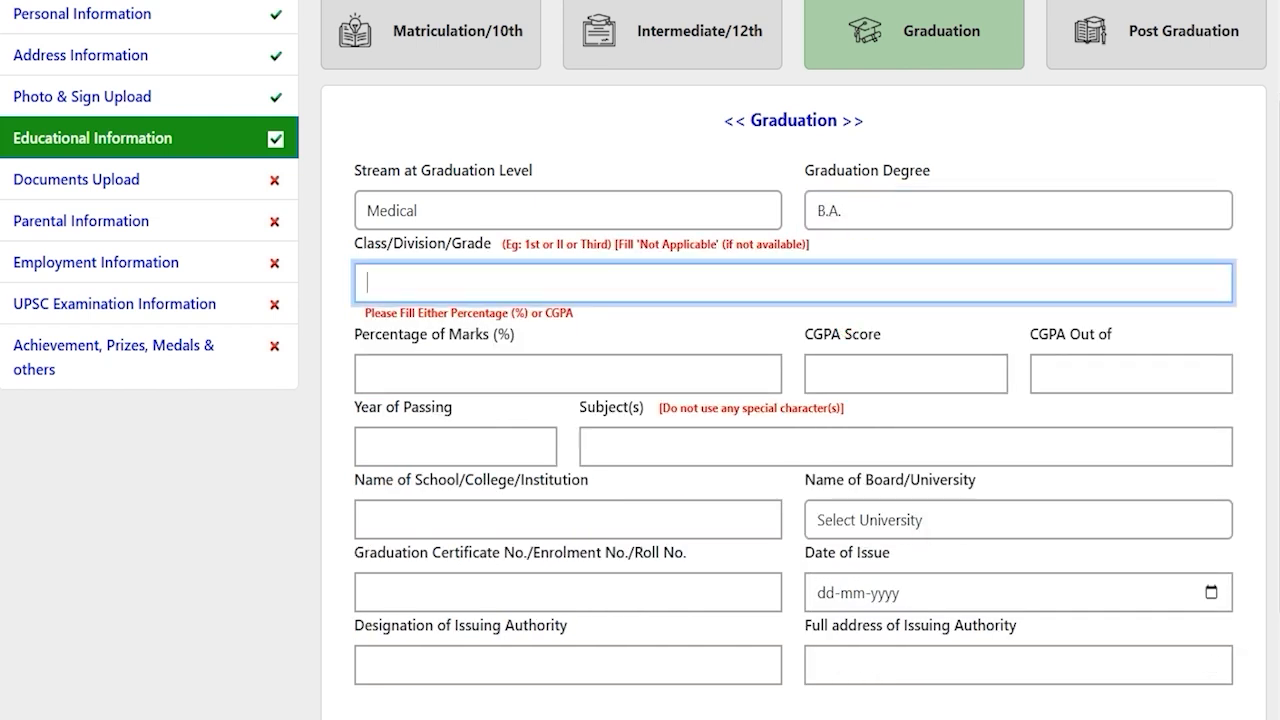
type("First")
left_click(467, 364)
type("80")
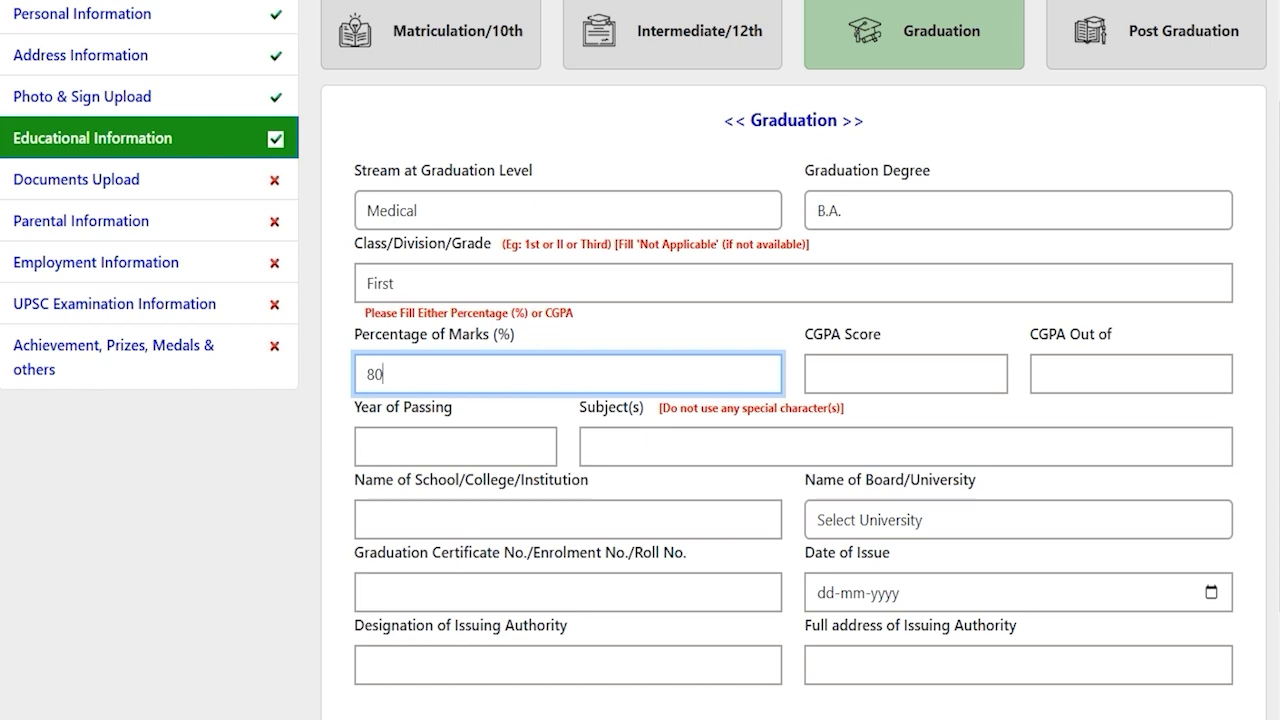
scroll(790, 400, "down", 1)
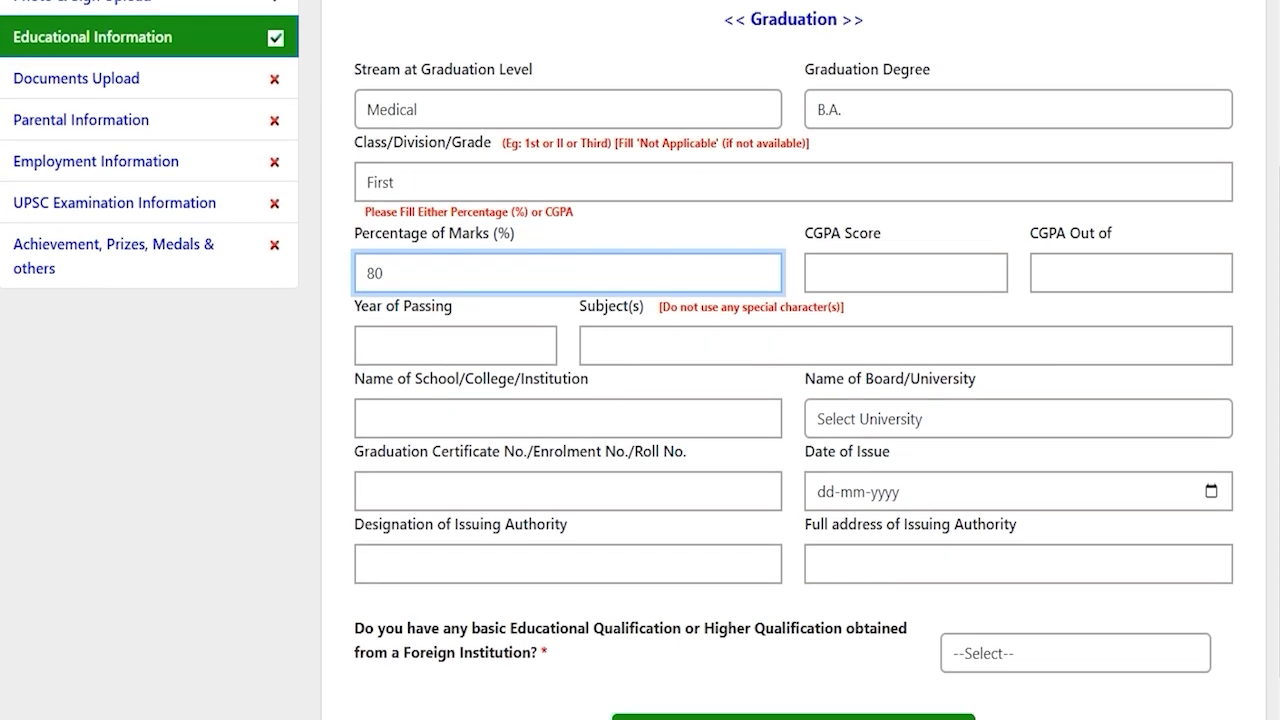
left_click(442, 335)
type("2024")
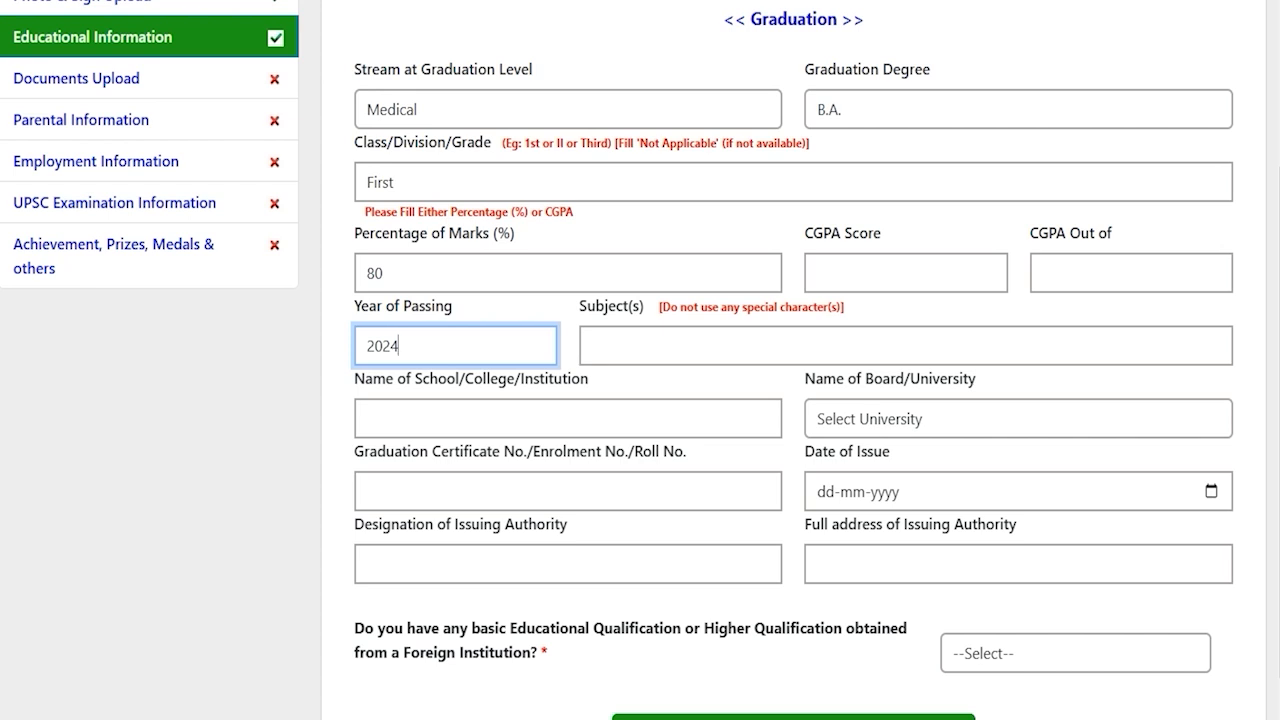
Add subjects Hindi English, college JIC, Bangalore University and the graduation certificate number
left_click(645, 331)
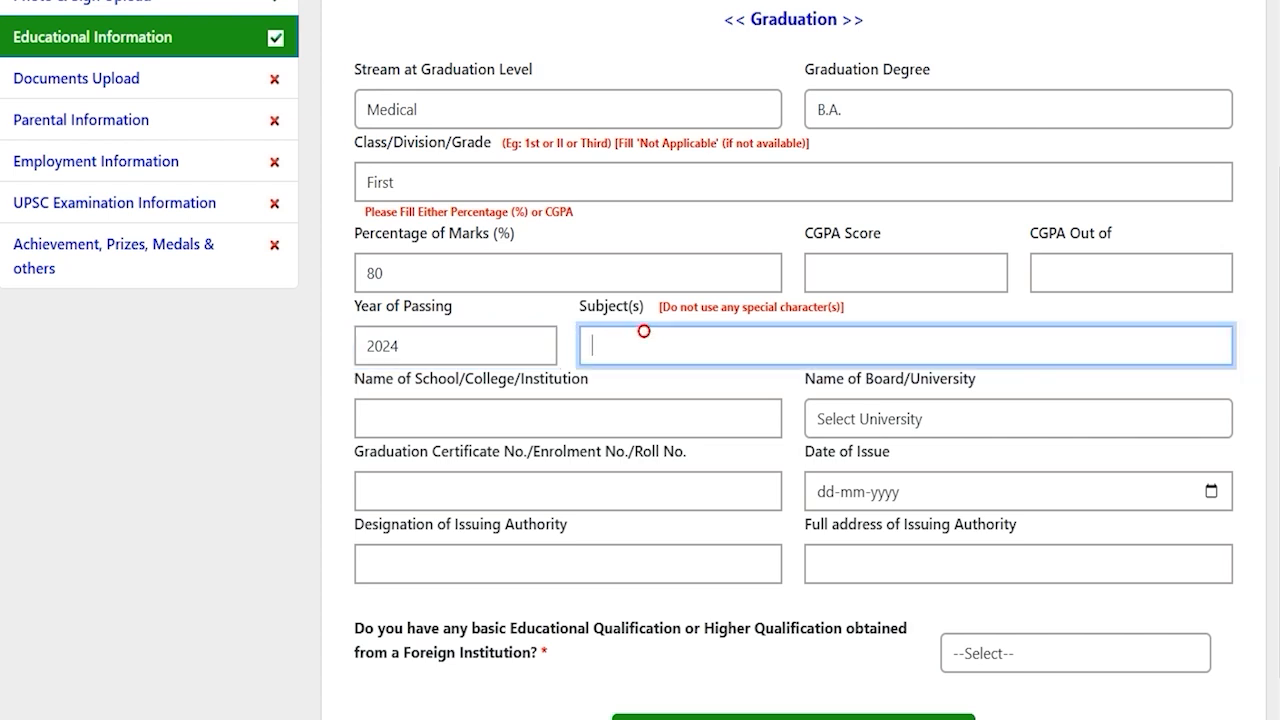
type("Hindi English")
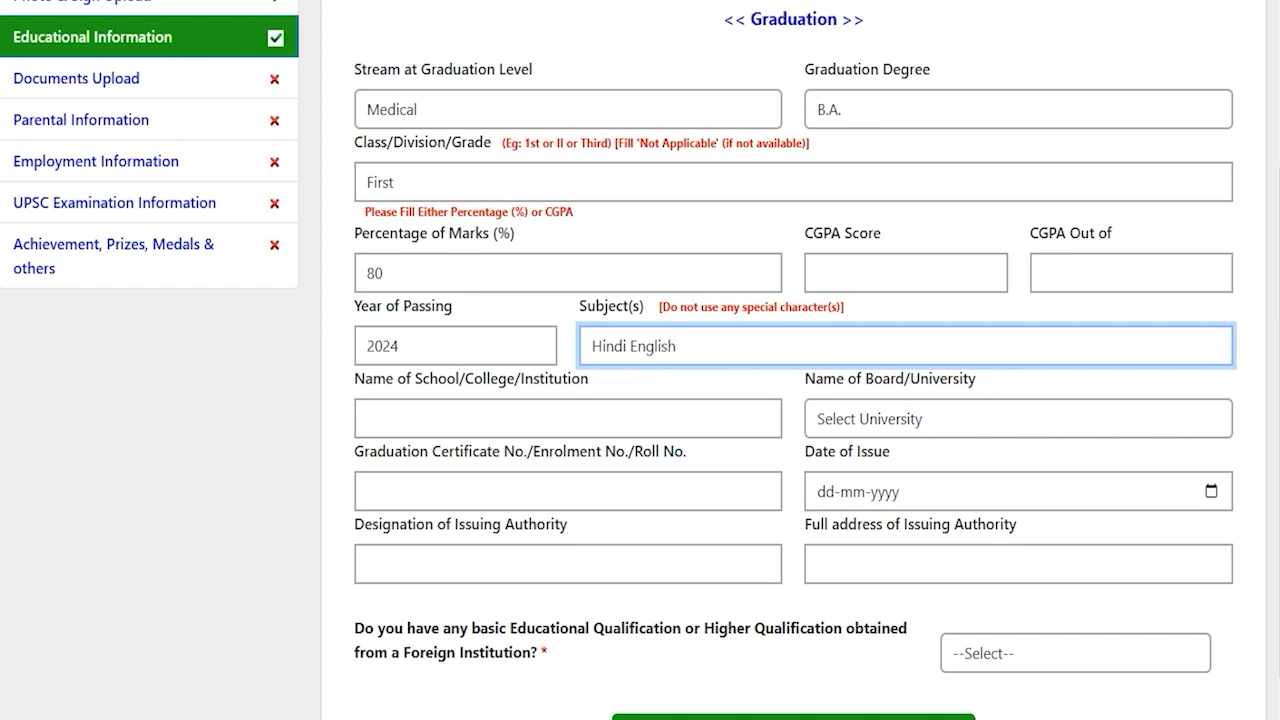
left_click(550, 417)
type("JIC")
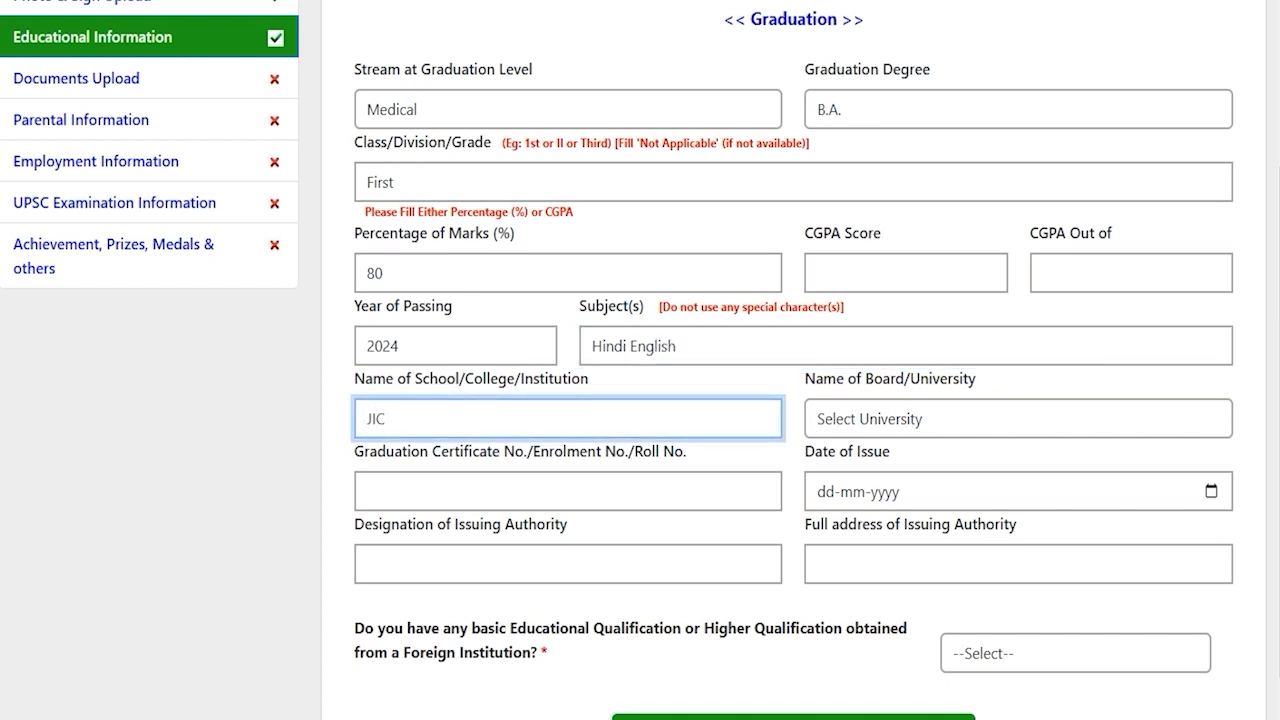
left_click(908, 418)
scroll(890, 240, "down", 1)
left_click(700, 149)
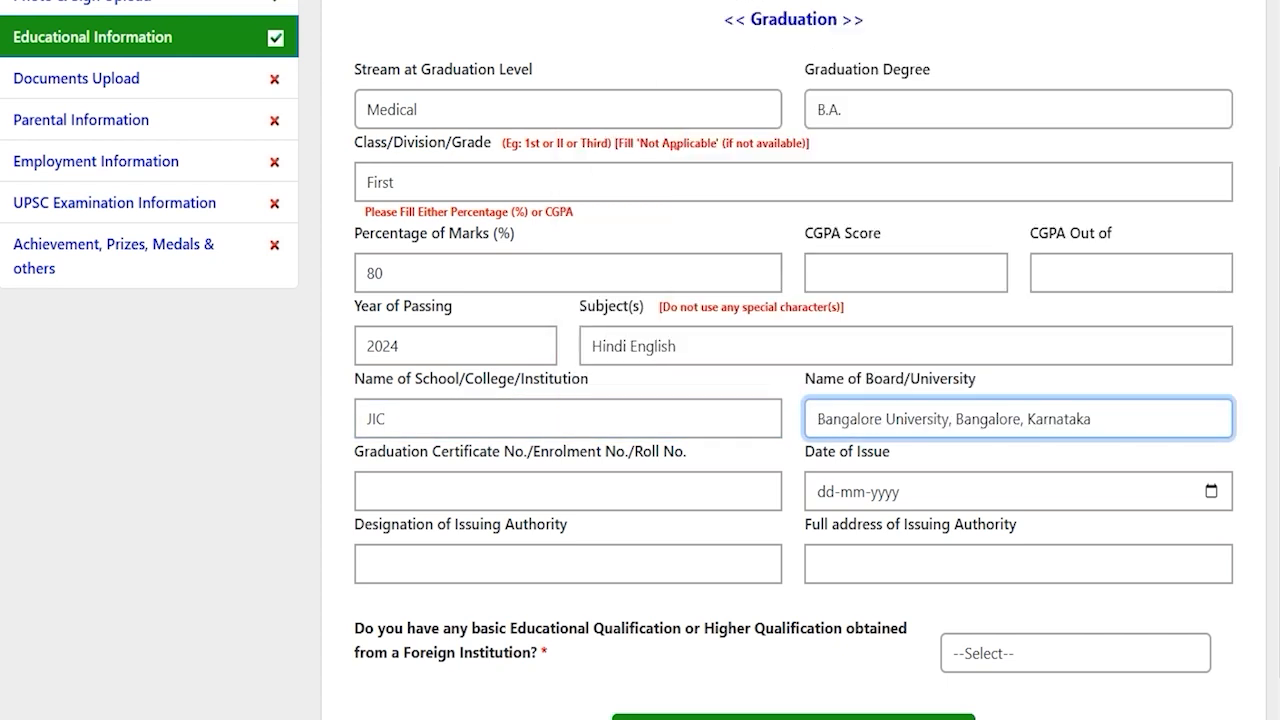
left_click(475, 483)
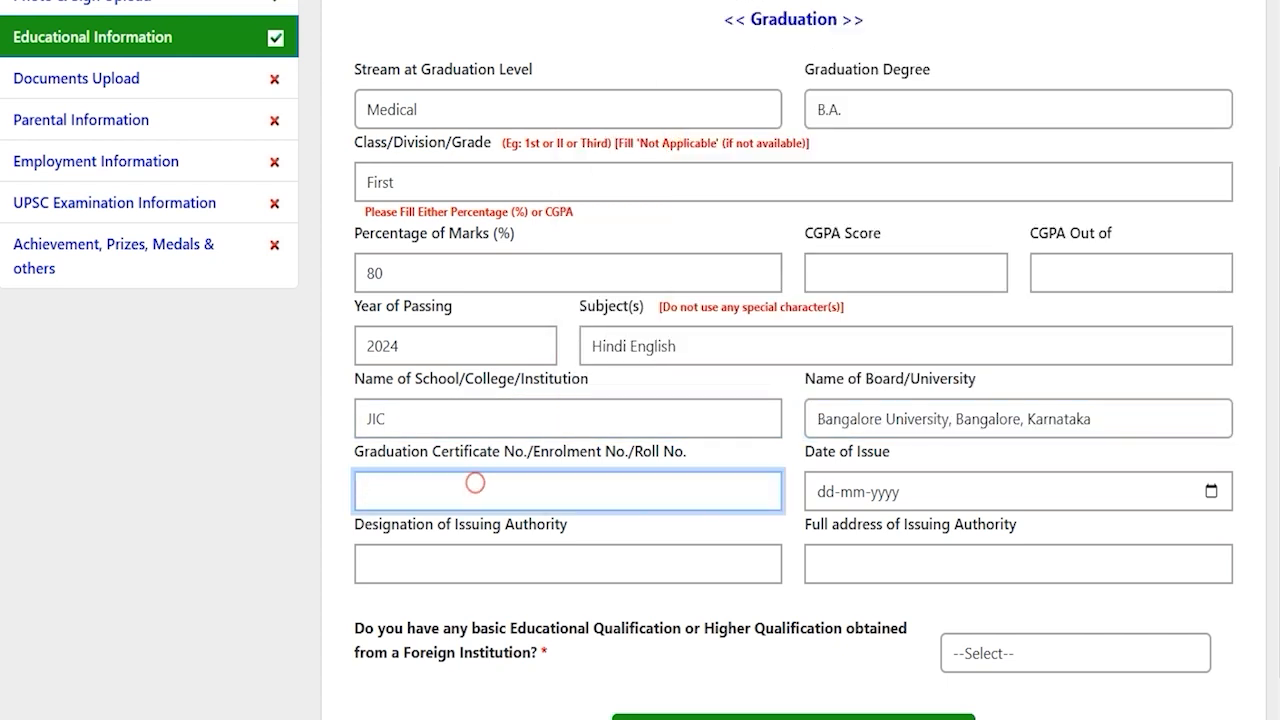
type("748596")
Set the graduation certificate's date of issue to 20-12-2024
left_click(1211, 491)
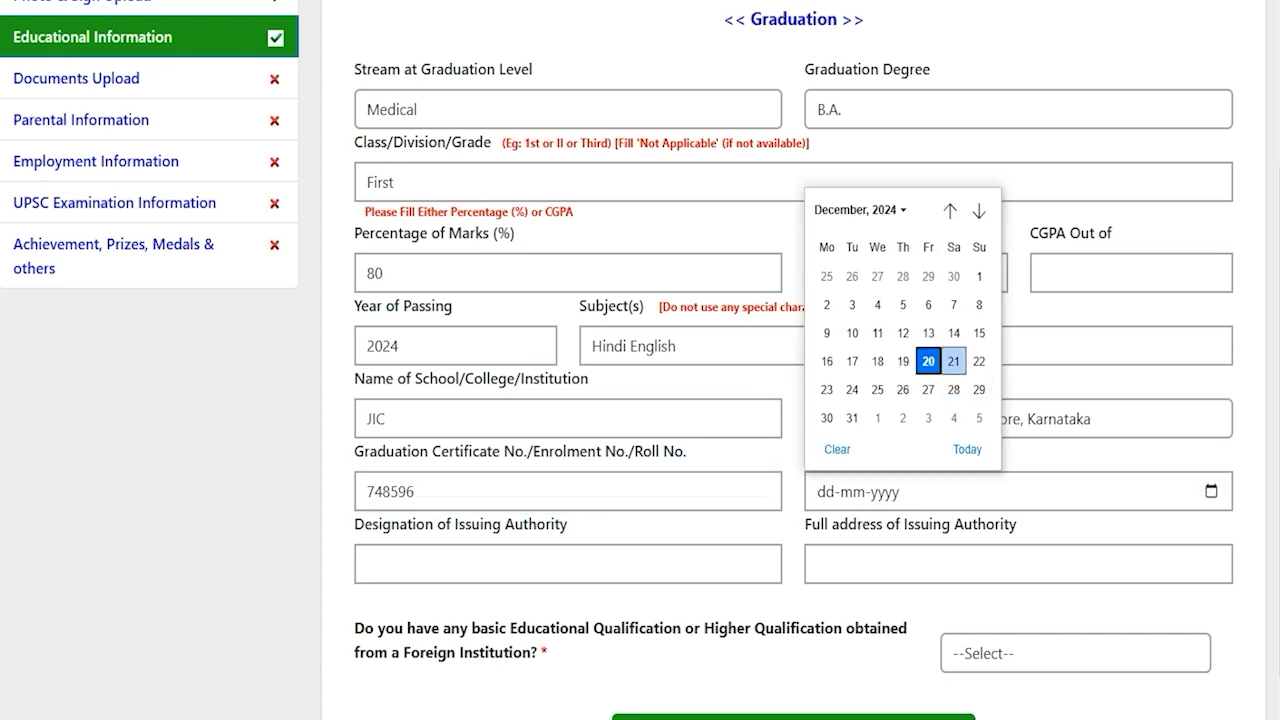
left_click(928, 360)
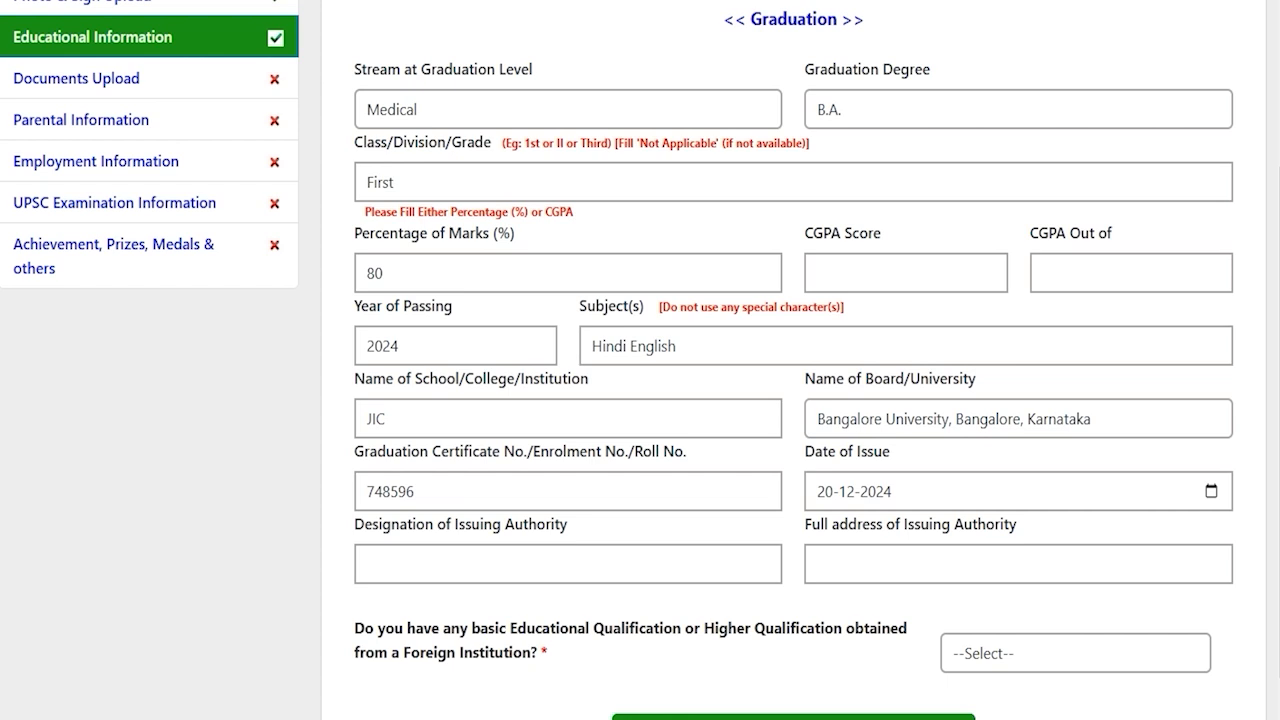
left_click(496, 560)
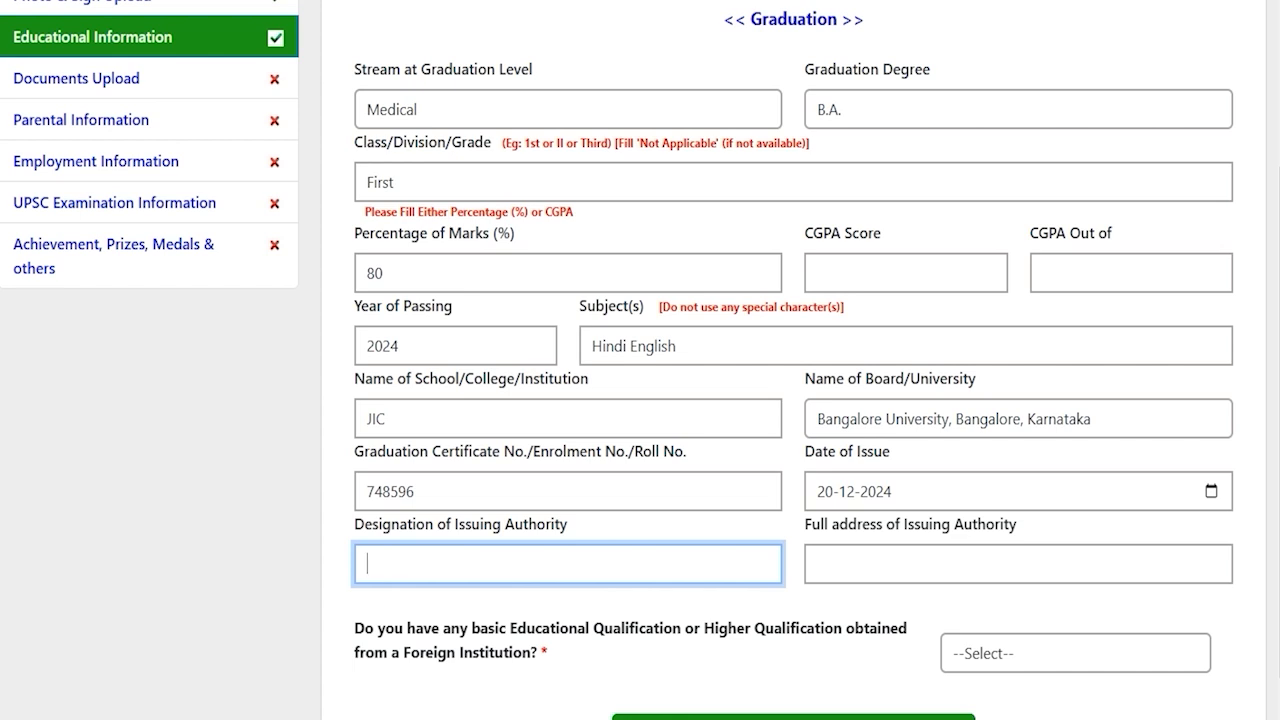
left_click(886, 560)
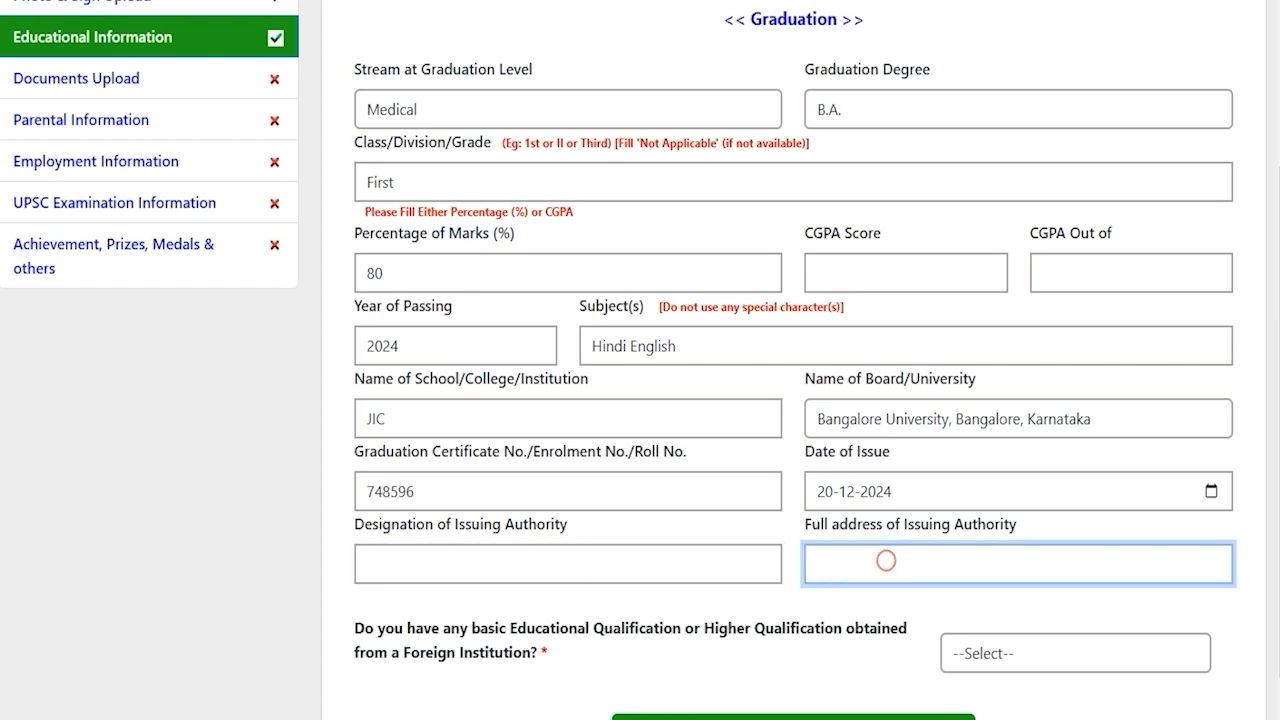
Answer NO to the foreign-institution qualification question, correcting an initial YES
scroll(640, 360, "down", 1)
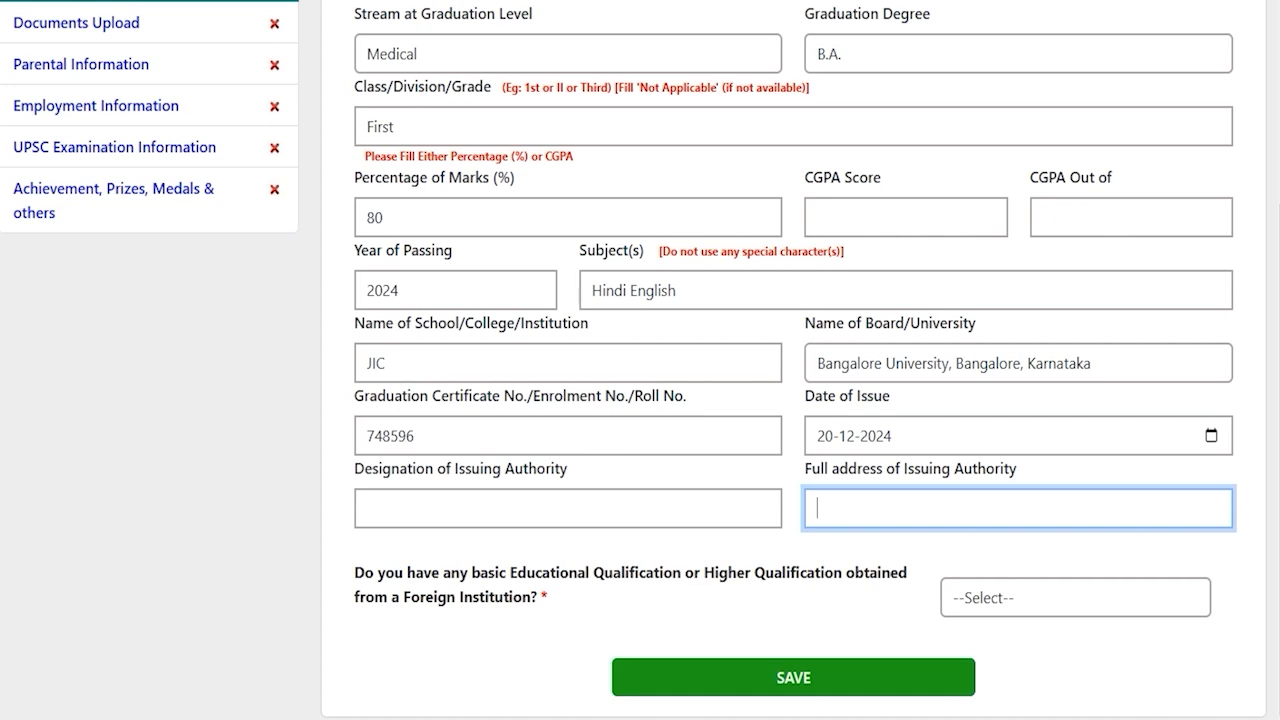
left_click_drag(415, 573, 842, 573)
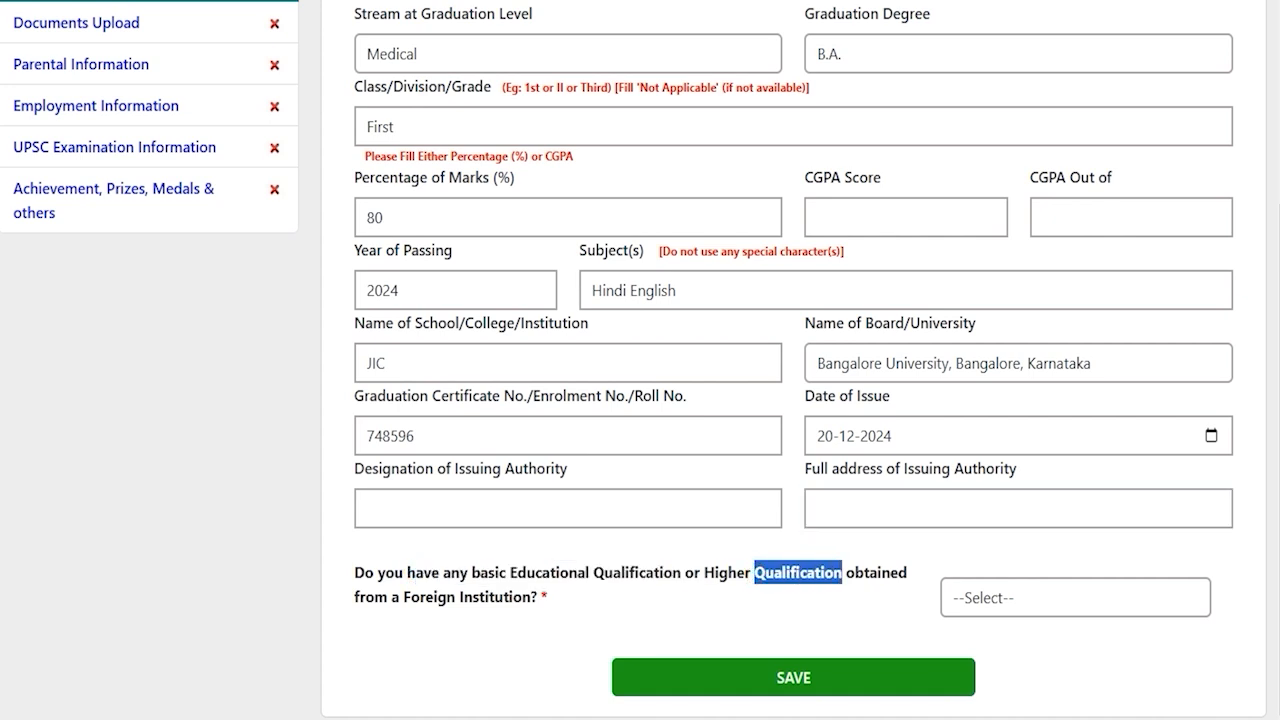
left_click_drag(437, 597, 530, 597)
left_click(1084, 598)
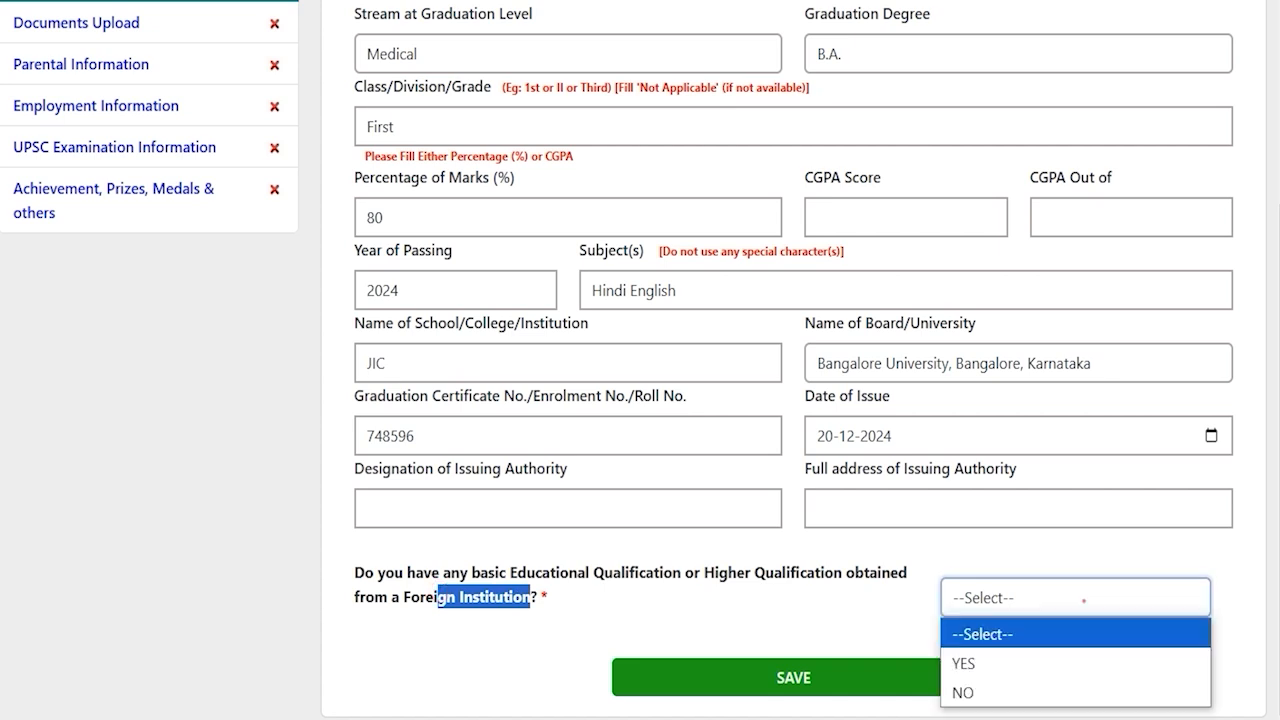
left_click(973, 663)
left_click(988, 599)
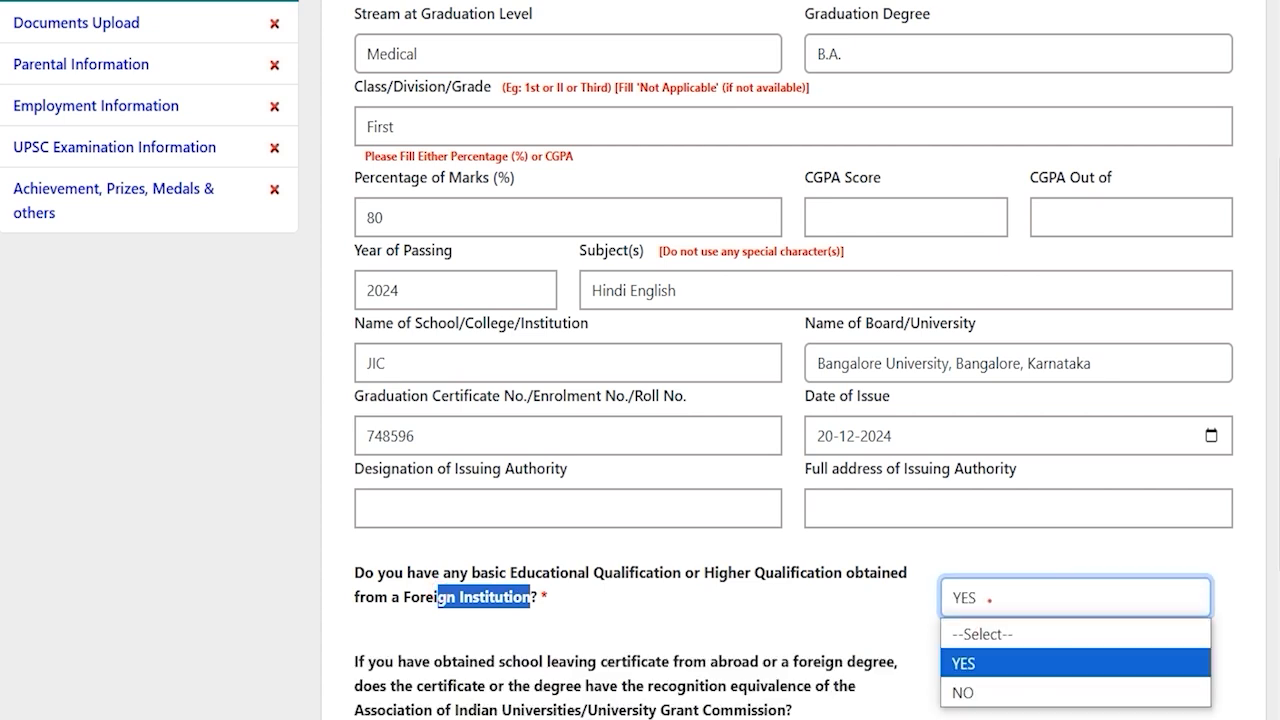
left_click(975, 692)
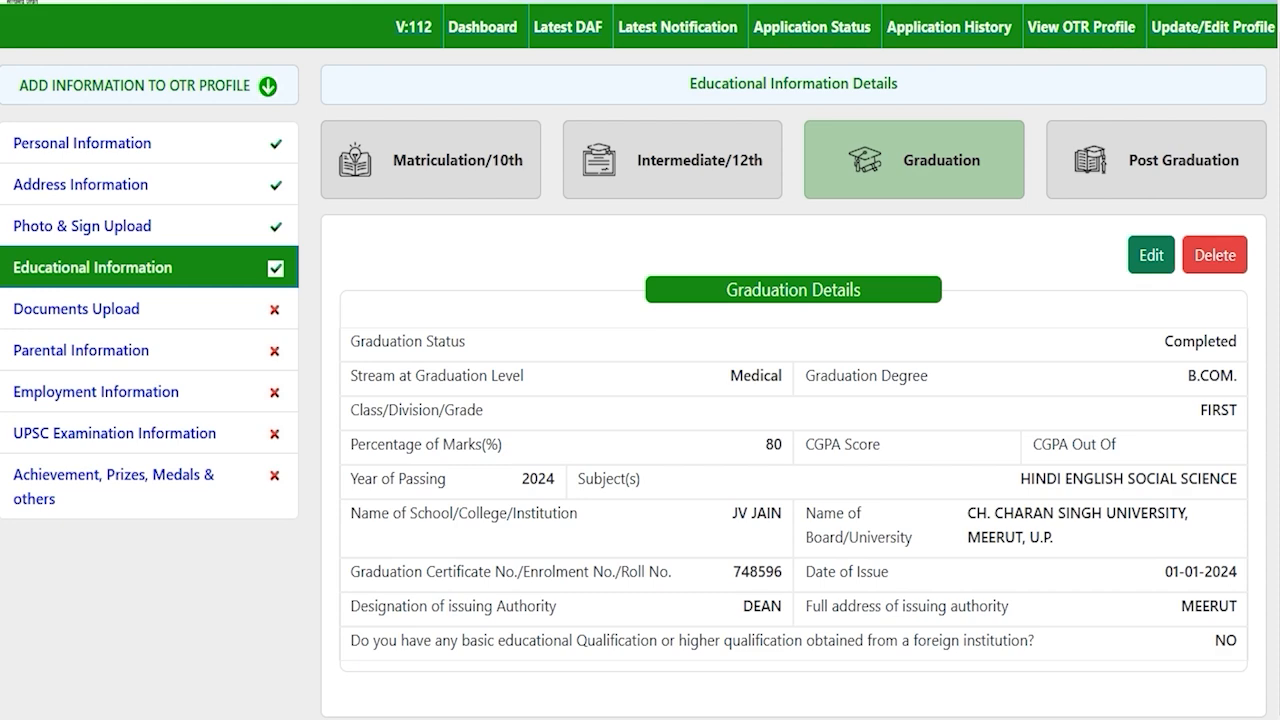
Look over the empty Post Graduation section, then move to Documents Upload
left_click(1148, 165)
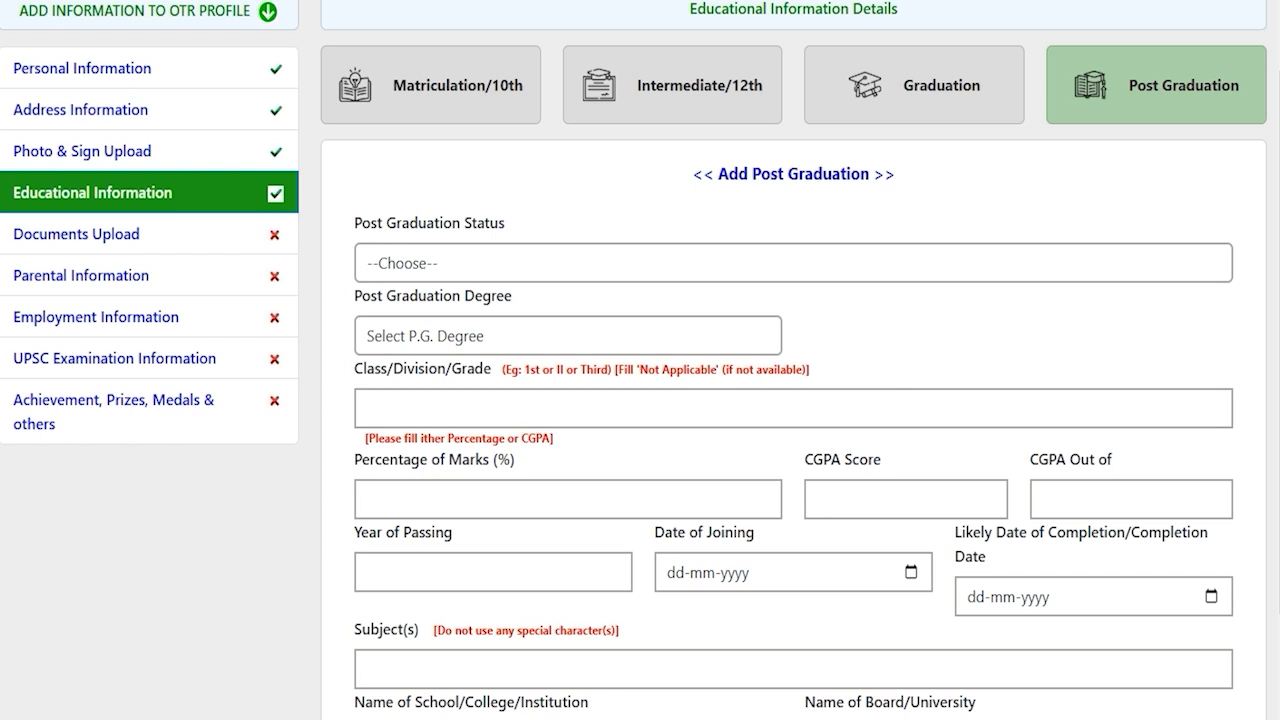
scroll(640, 400, "down", 2)
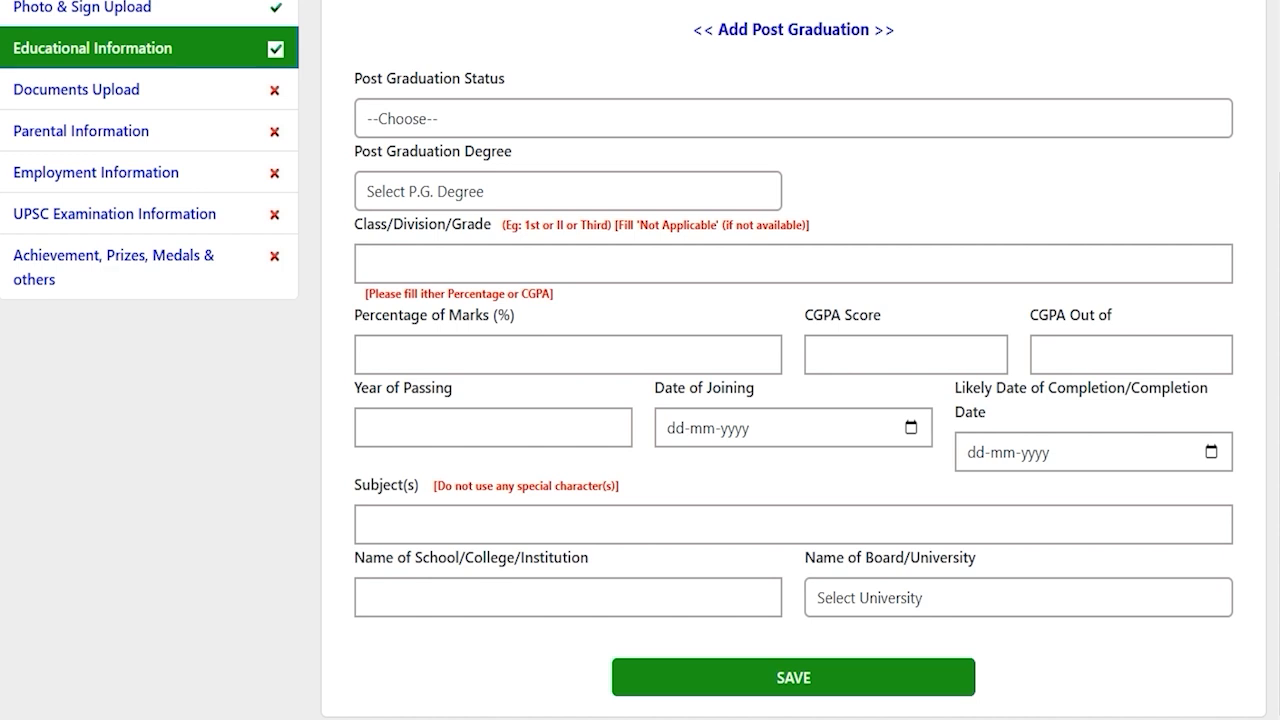
scroll(640, 400, "up", 4)
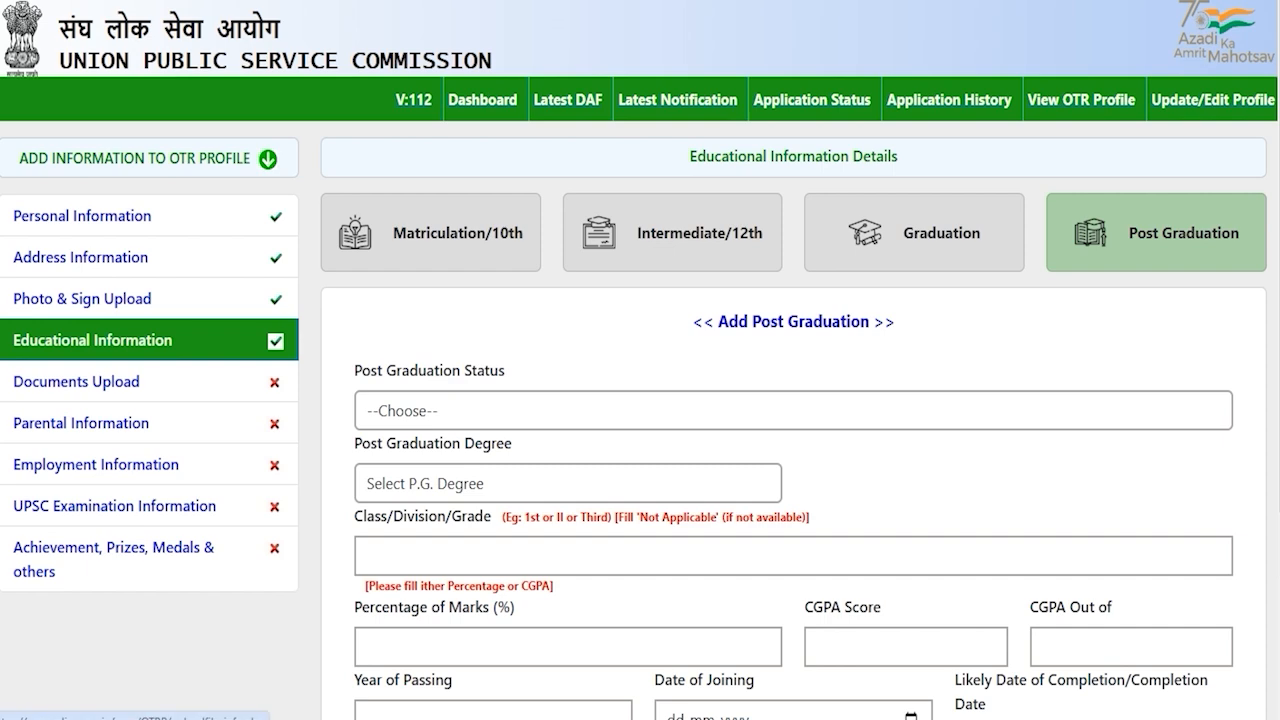
left_click(76, 382)
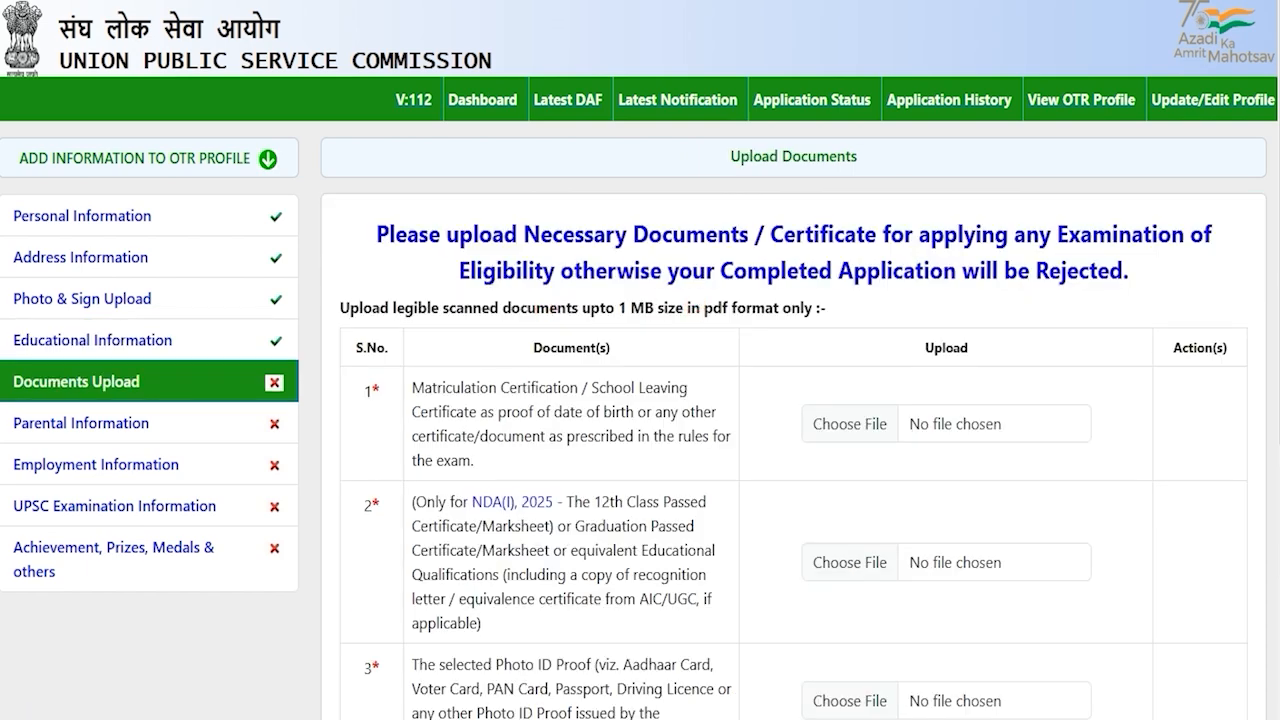
left_click_drag(463, 387, 553, 387)
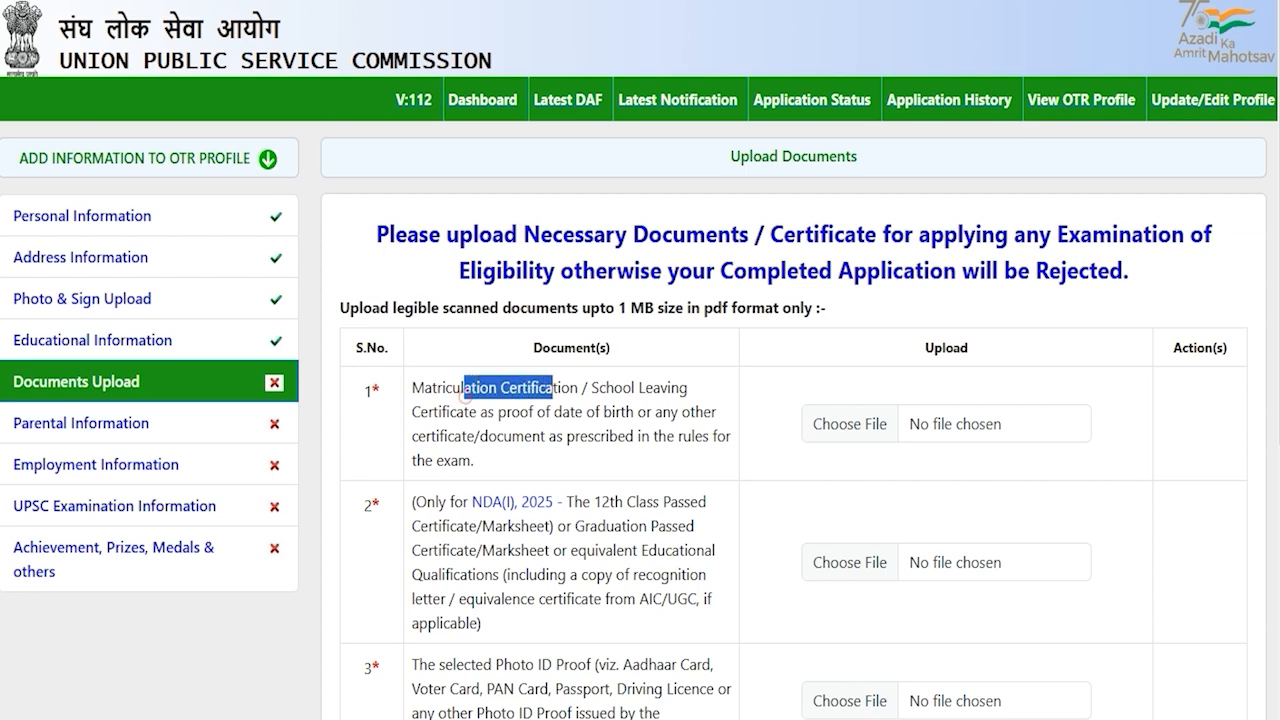
scroll(553, 387, "down", 2)
left_click_drag(463, 348, 563, 348)
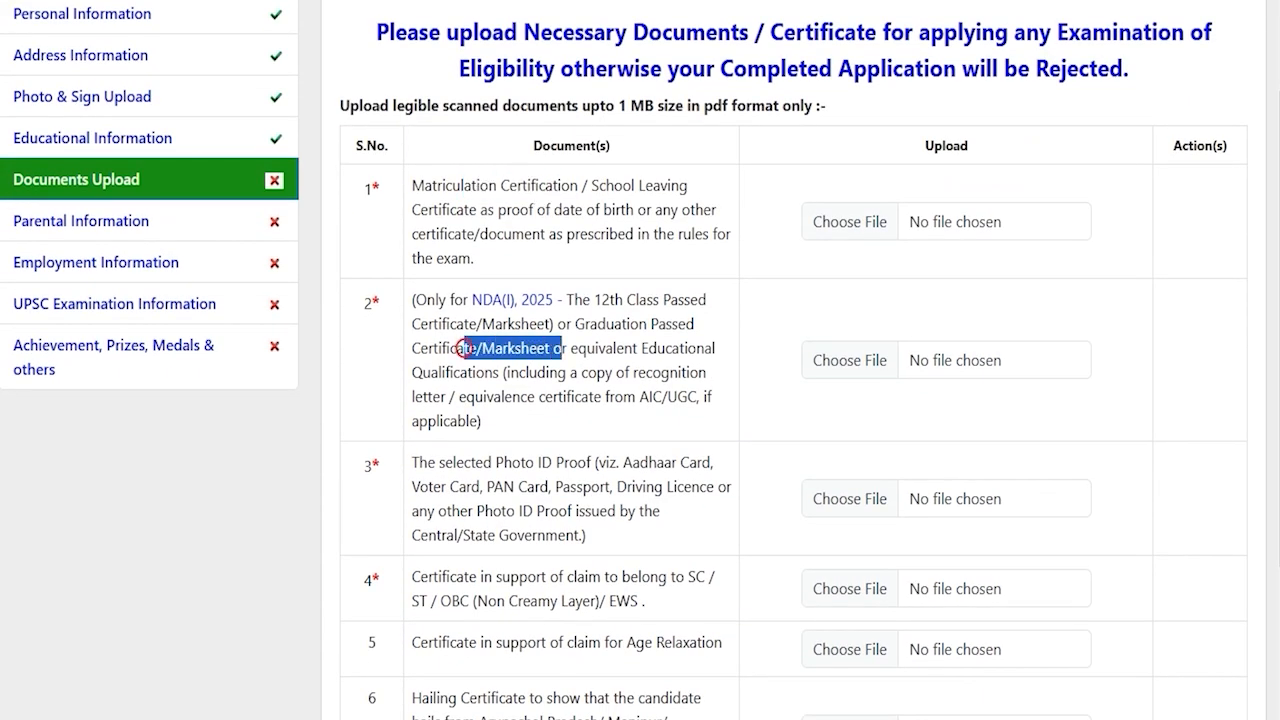
scroll(463, 350, "down", 1)
left_click(461, 363)
left_click_drag(463, 361, 541, 361)
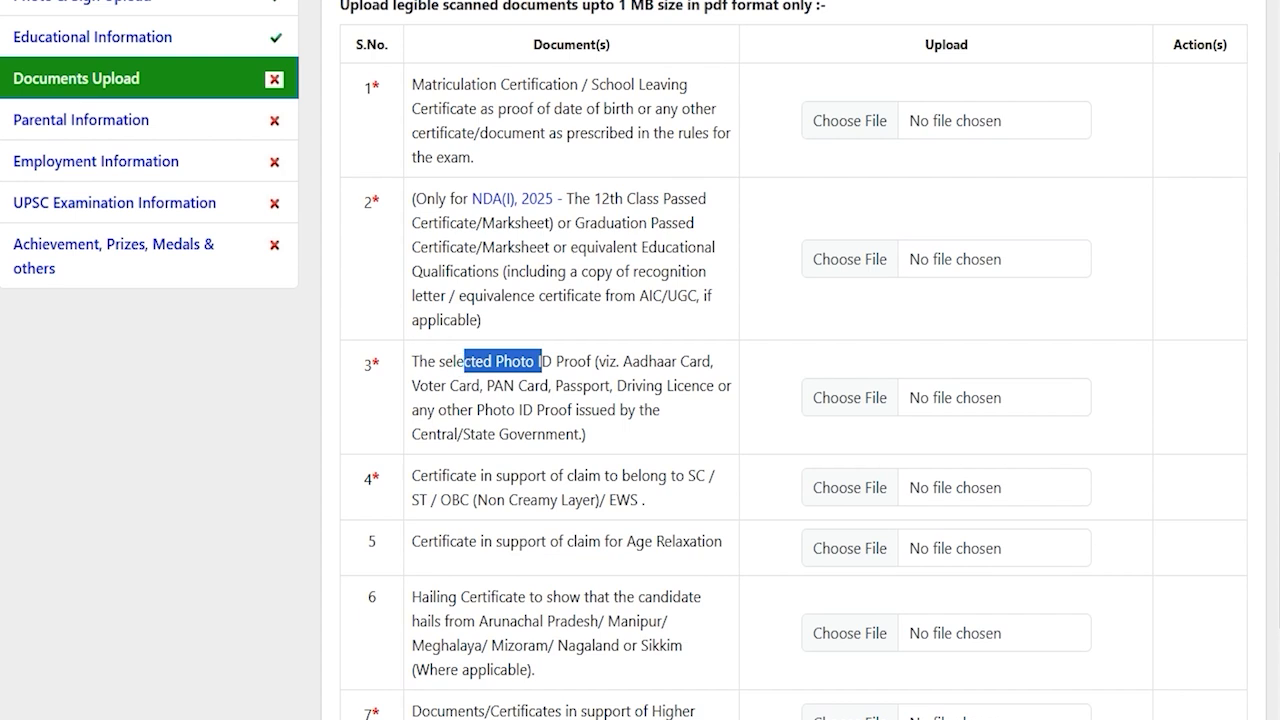
left_click_drag(457, 476, 632, 500)
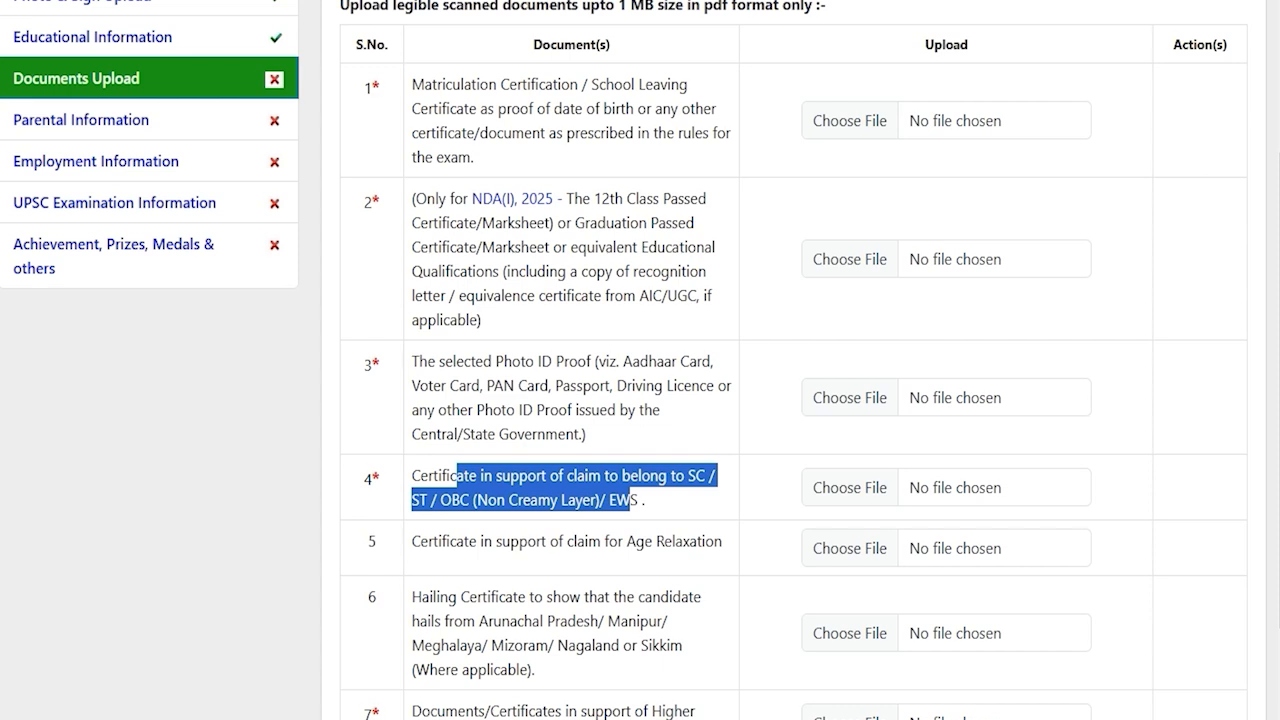
scroll(632, 500, "down", 1)
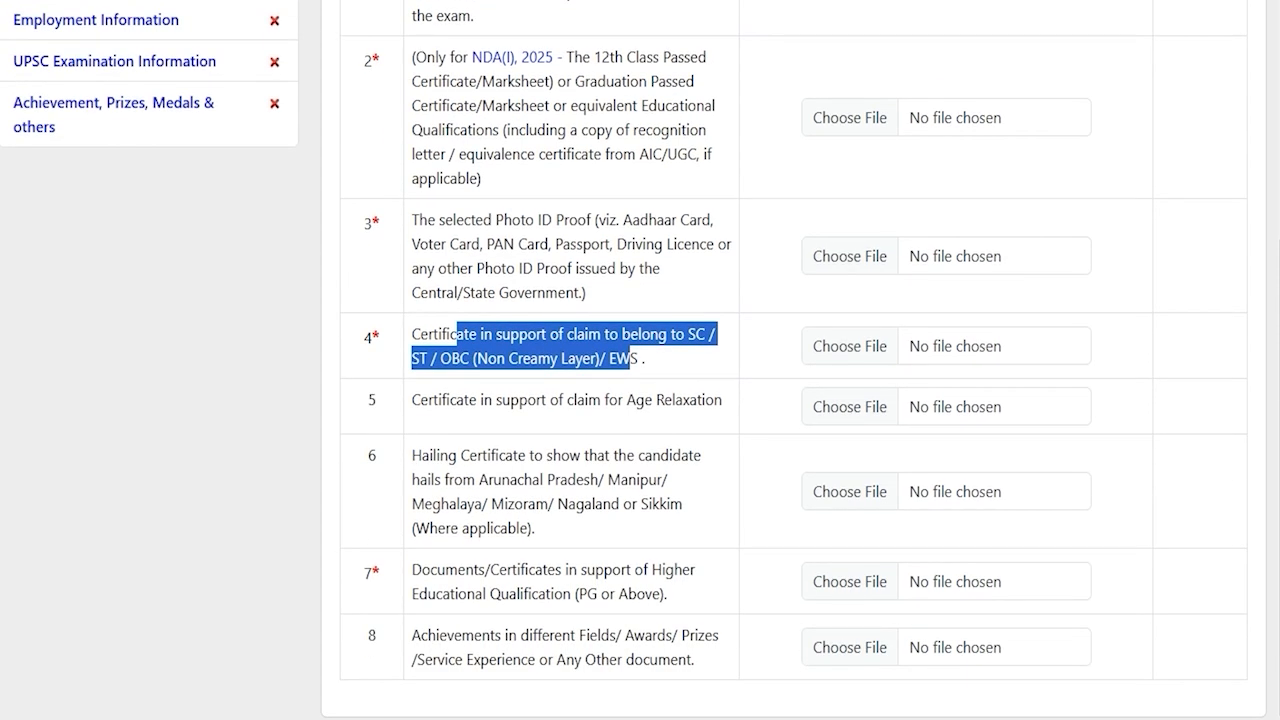
left_click_drag(437, 400, 683, 400)
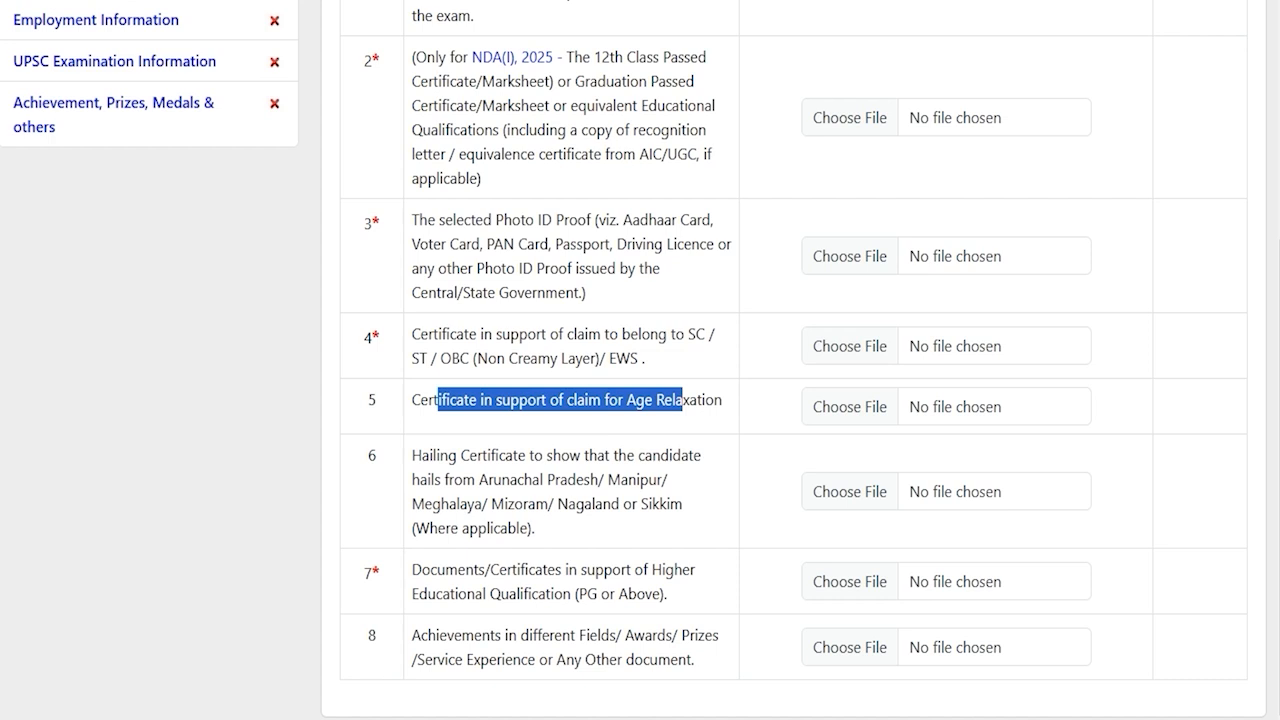
left_click_drag(433, 455, 562, 455)
left_click_drag(584, 480, 621, 480)
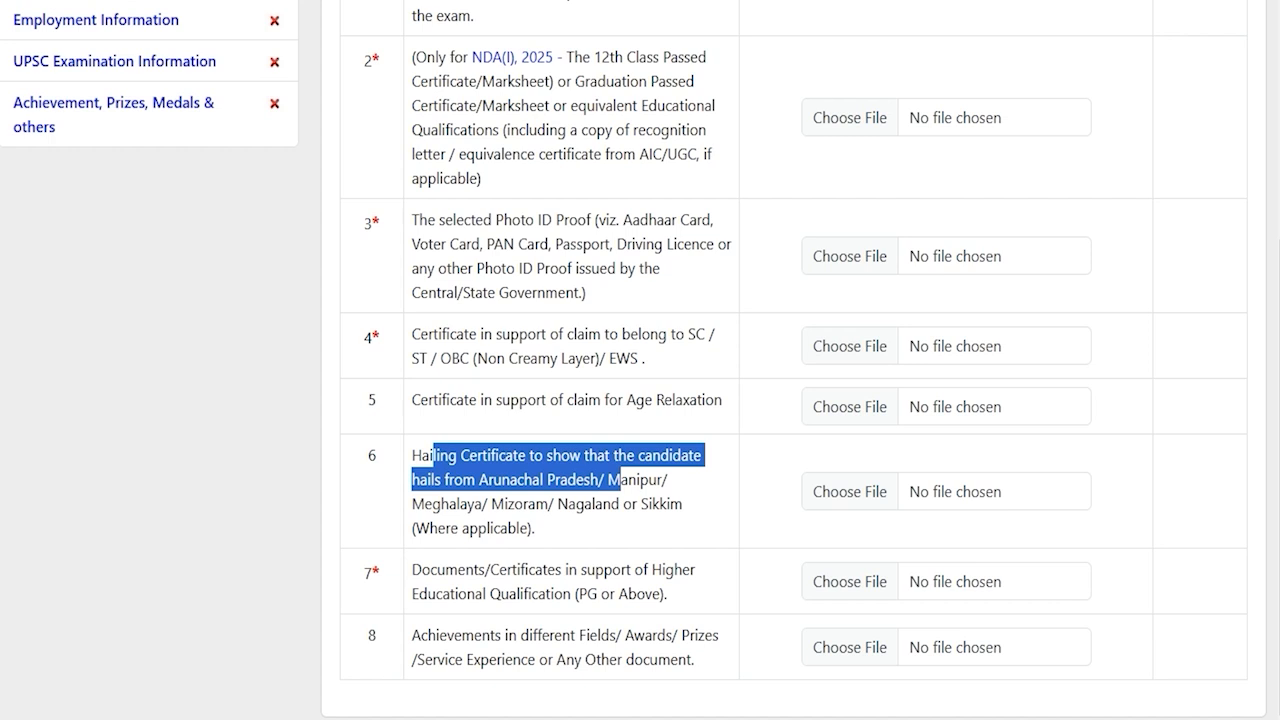
left_click(582, 503)
left_click_drag(444, 570, 590, 594)
left_click(592, 589)
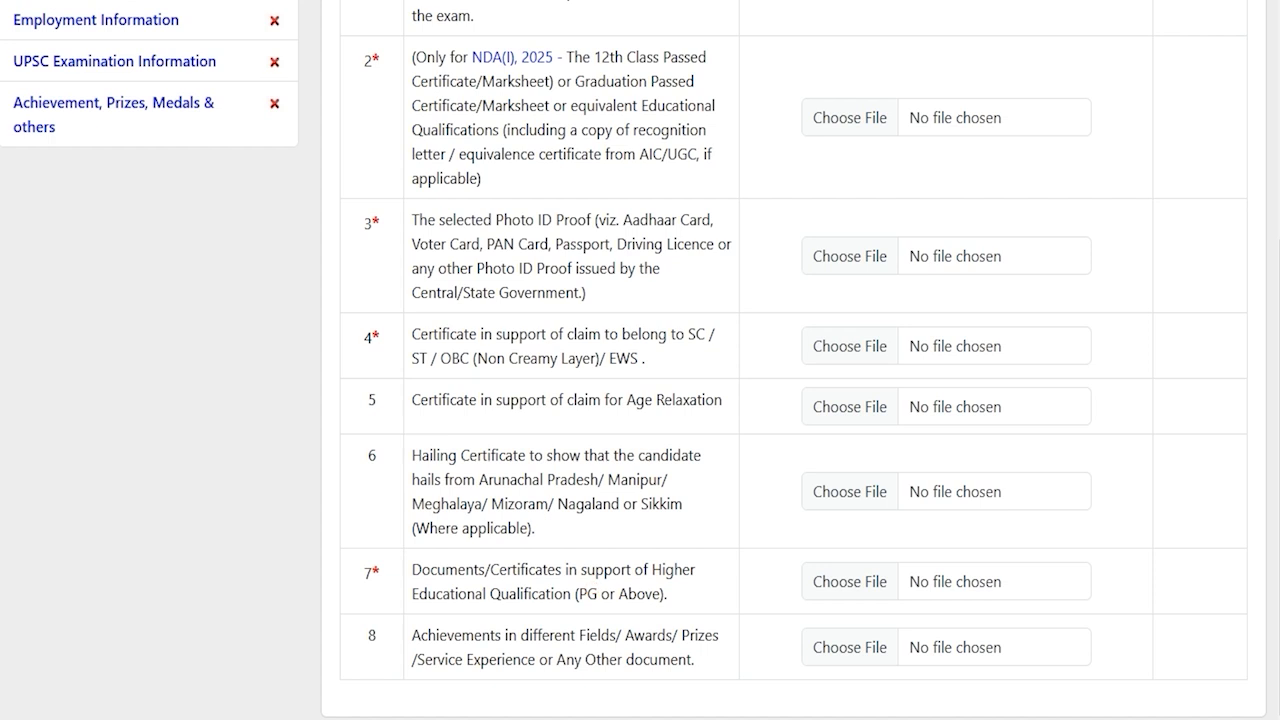
left_click_drag(437, 570, 563, 594)
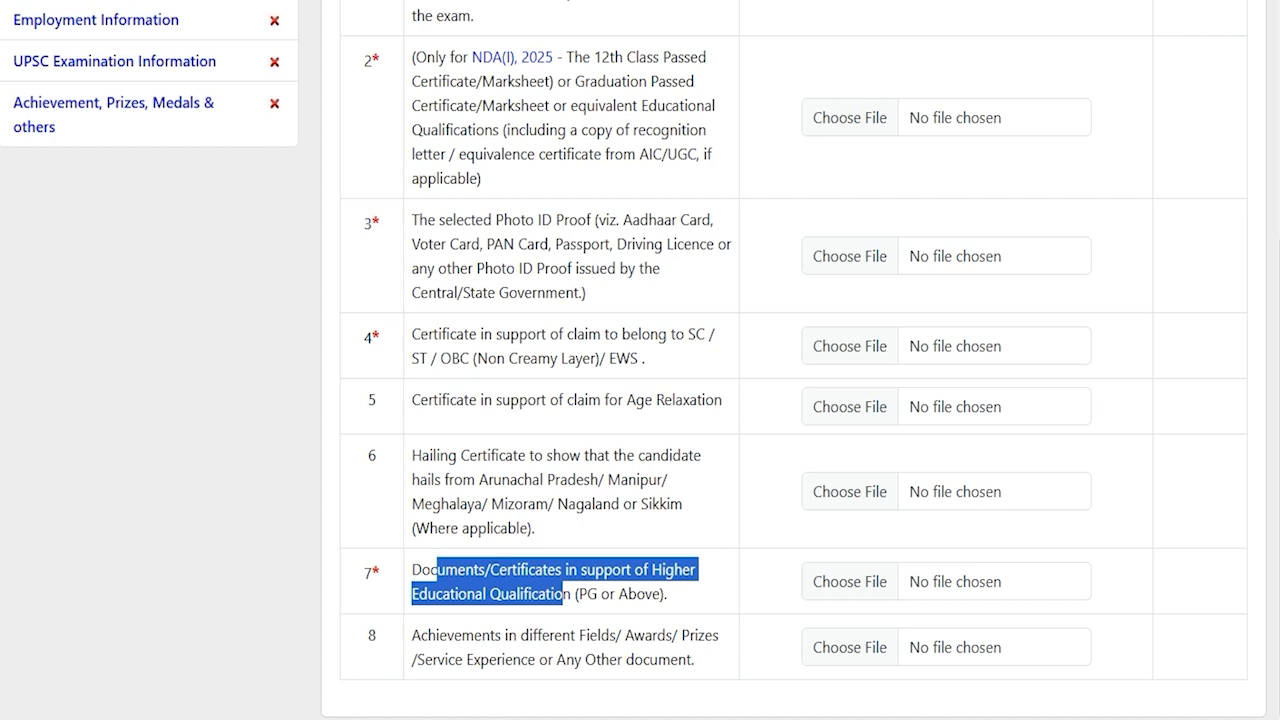
left_click_drag(461, 635, 657, 660)
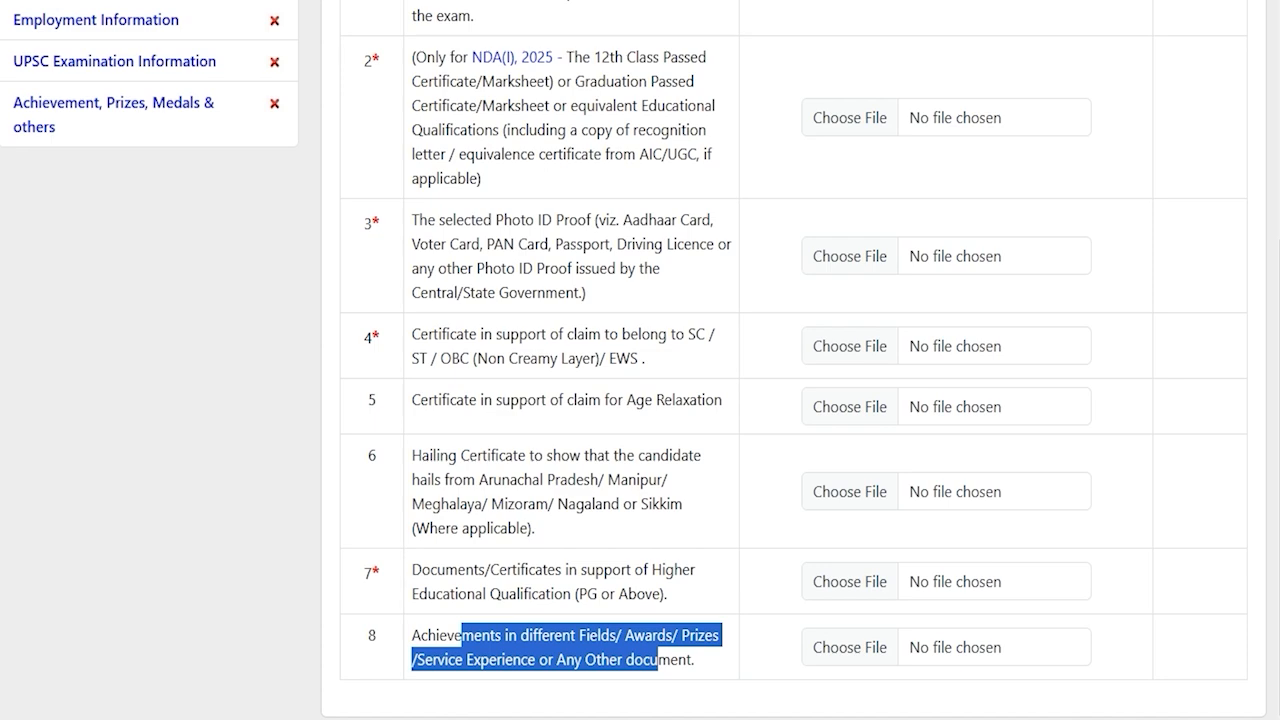
left_click(372, 570)
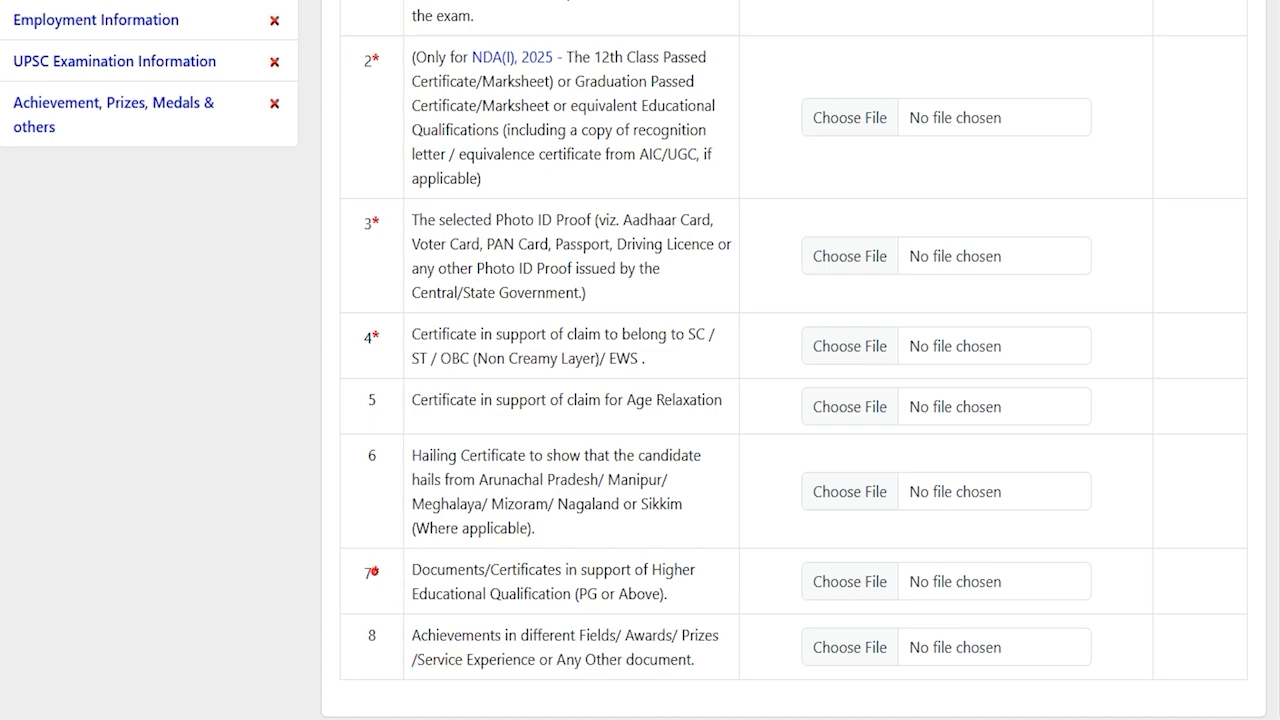
Upload CLASSXCERTIFICATE.pdf (PDF, under 1 MB) as the matriculation date-of-birth proof
scroll(372, 570, "up", 3)
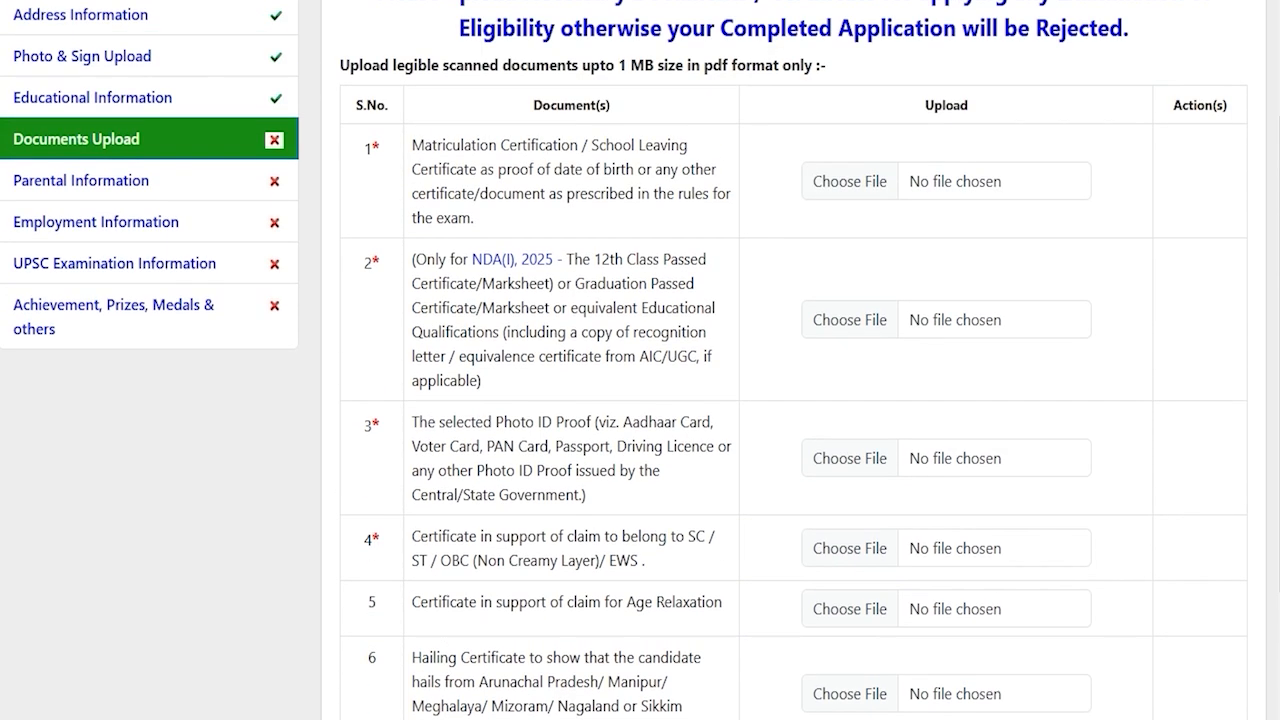
scroll(640, 360, "up", 1)
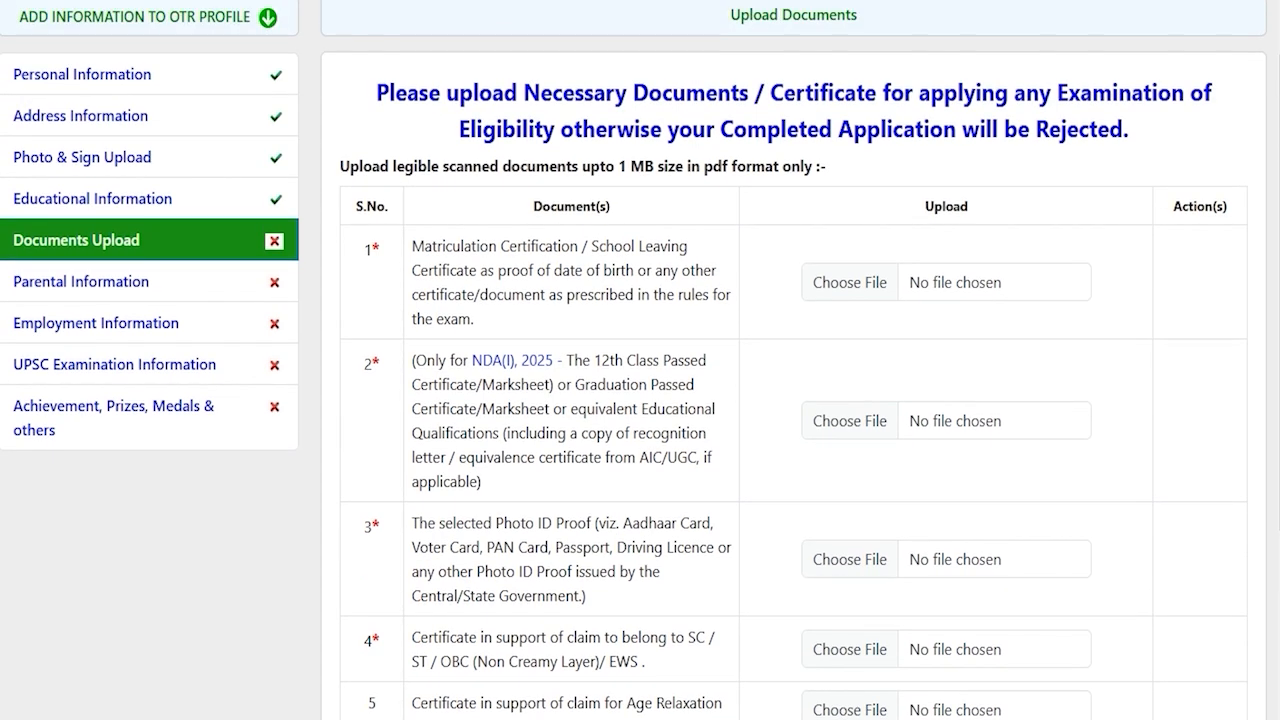
double_click(712, 166)
left_click_drag(616, 166, 654, 166)
left_click(850, 282)
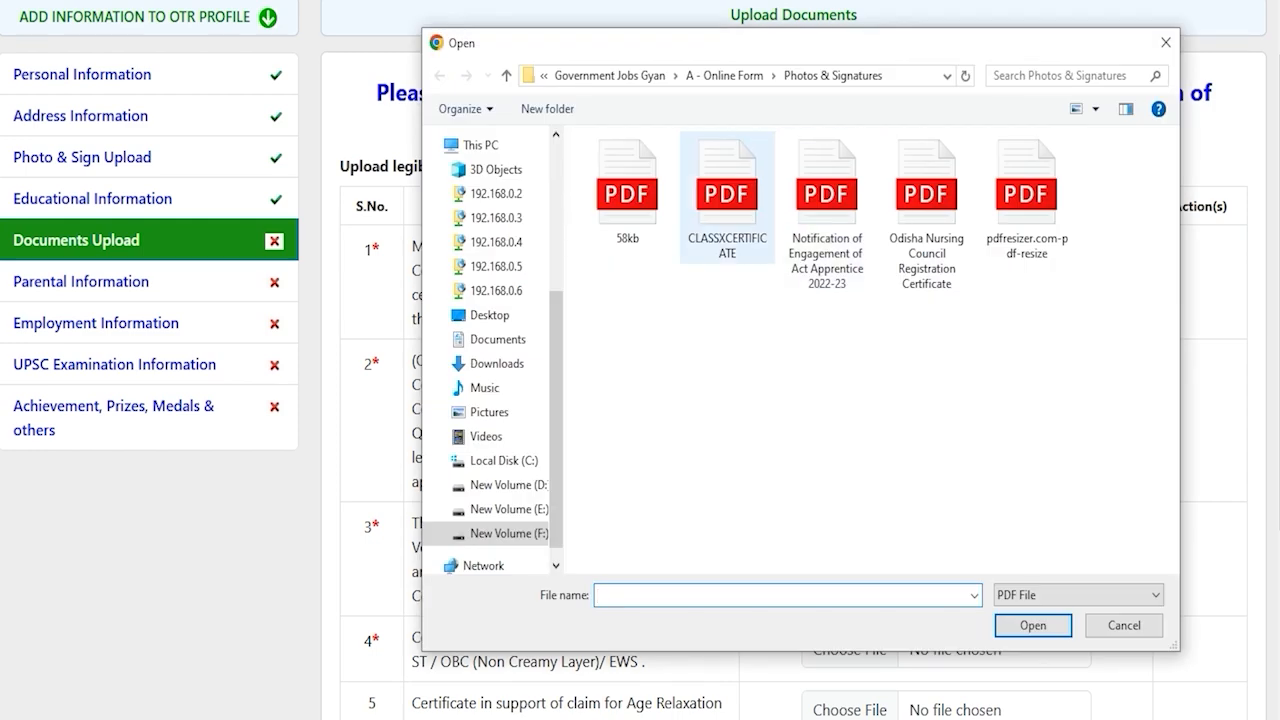
double_click(723, 214)
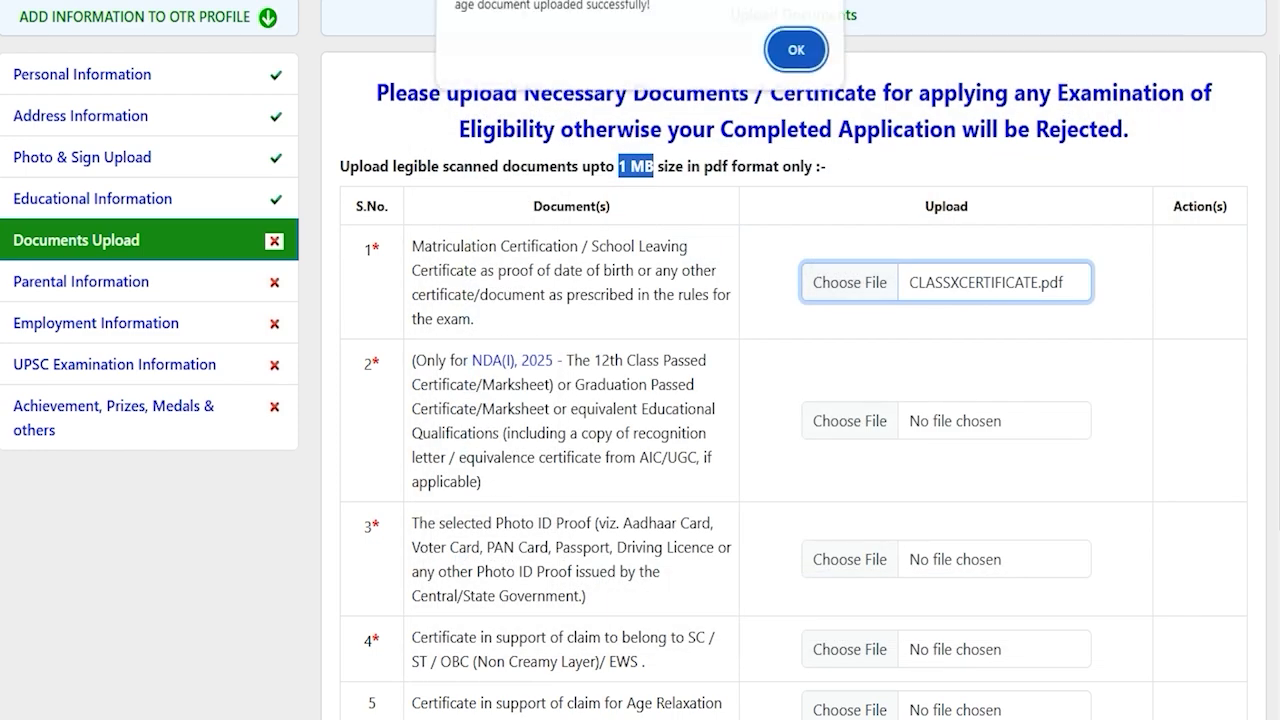
left_click(796, 49)
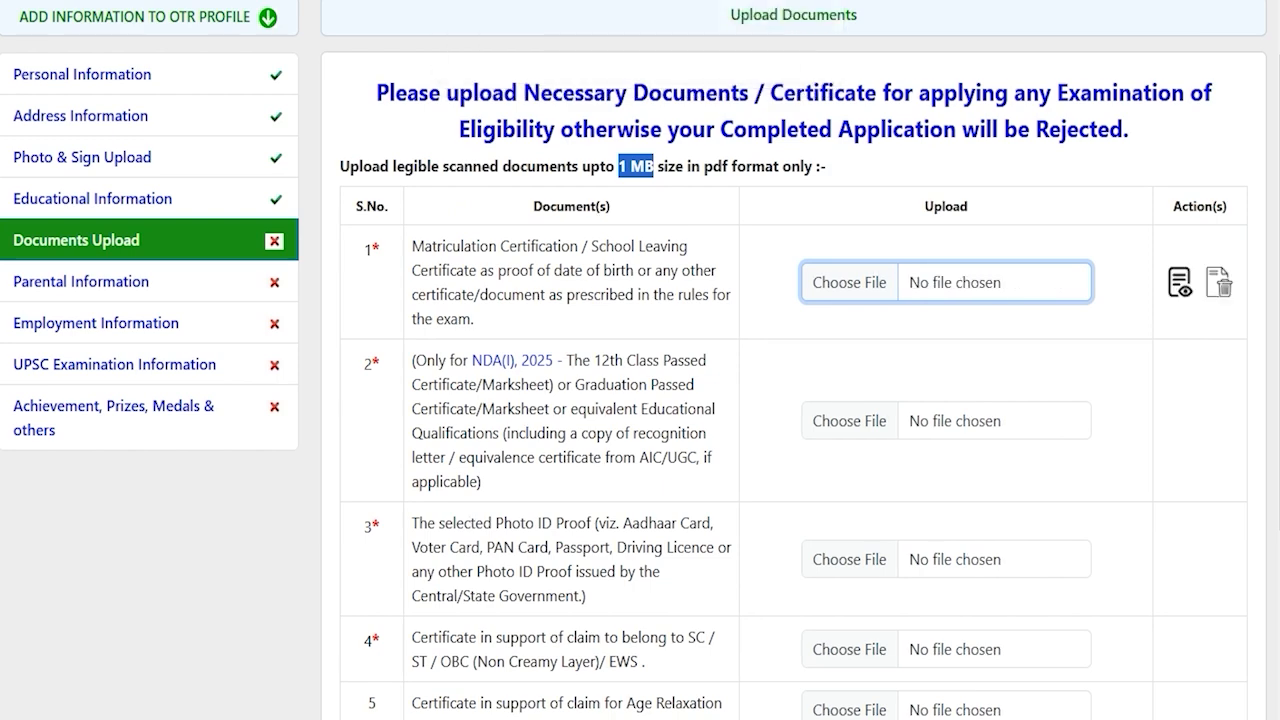
scroll(640, 400, "down", 5)
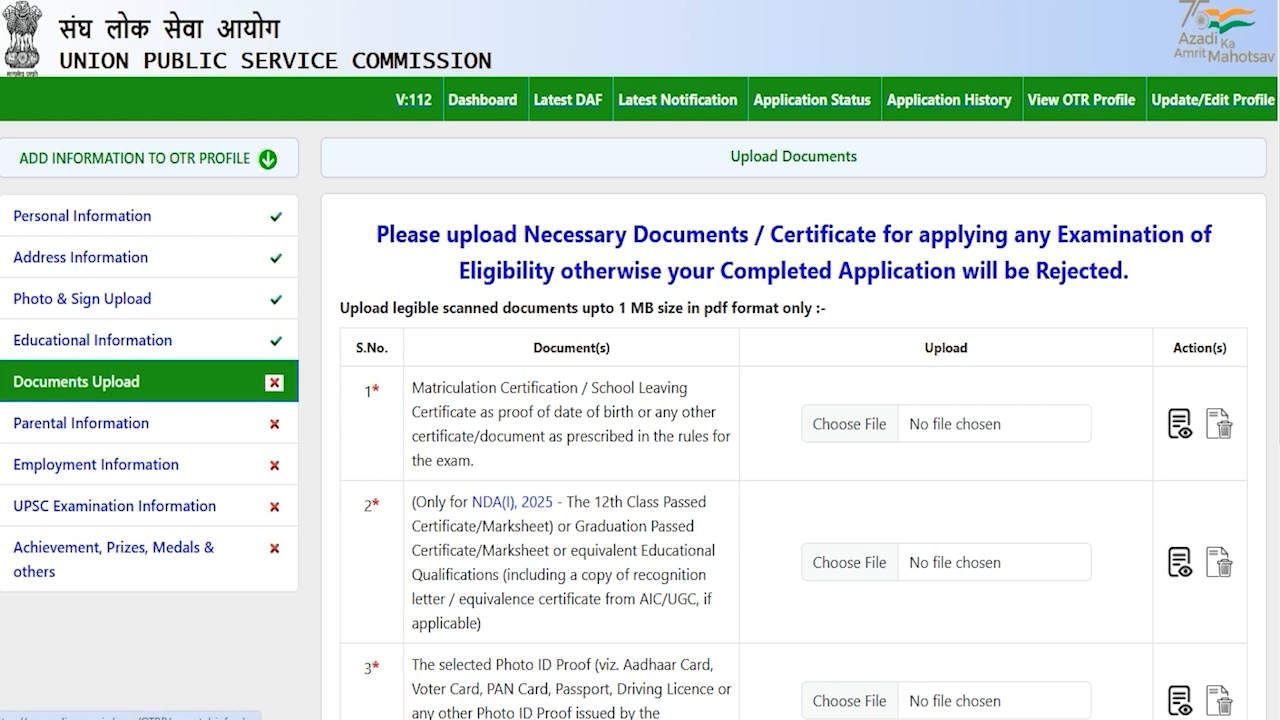
In Parental Information, set the father's nationality to INDIAN and profession to Engineering
left_click(60, 420)
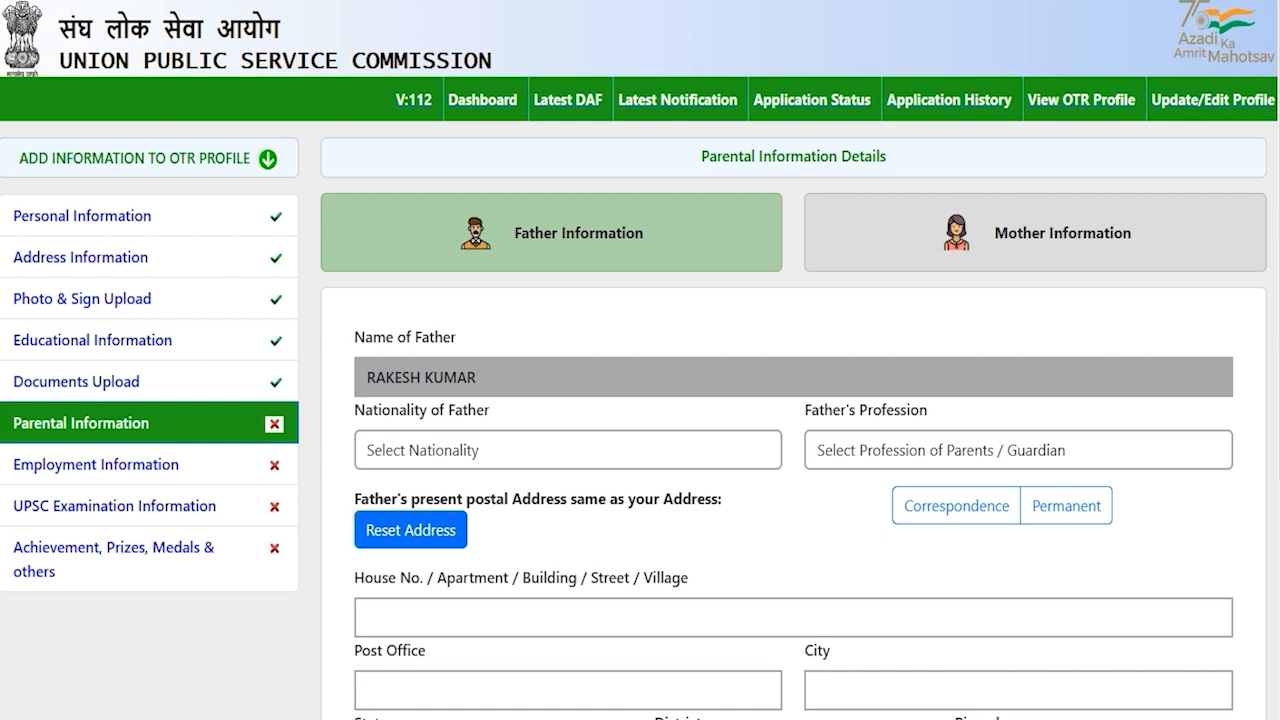
scroll(640, 400, "down", 2)
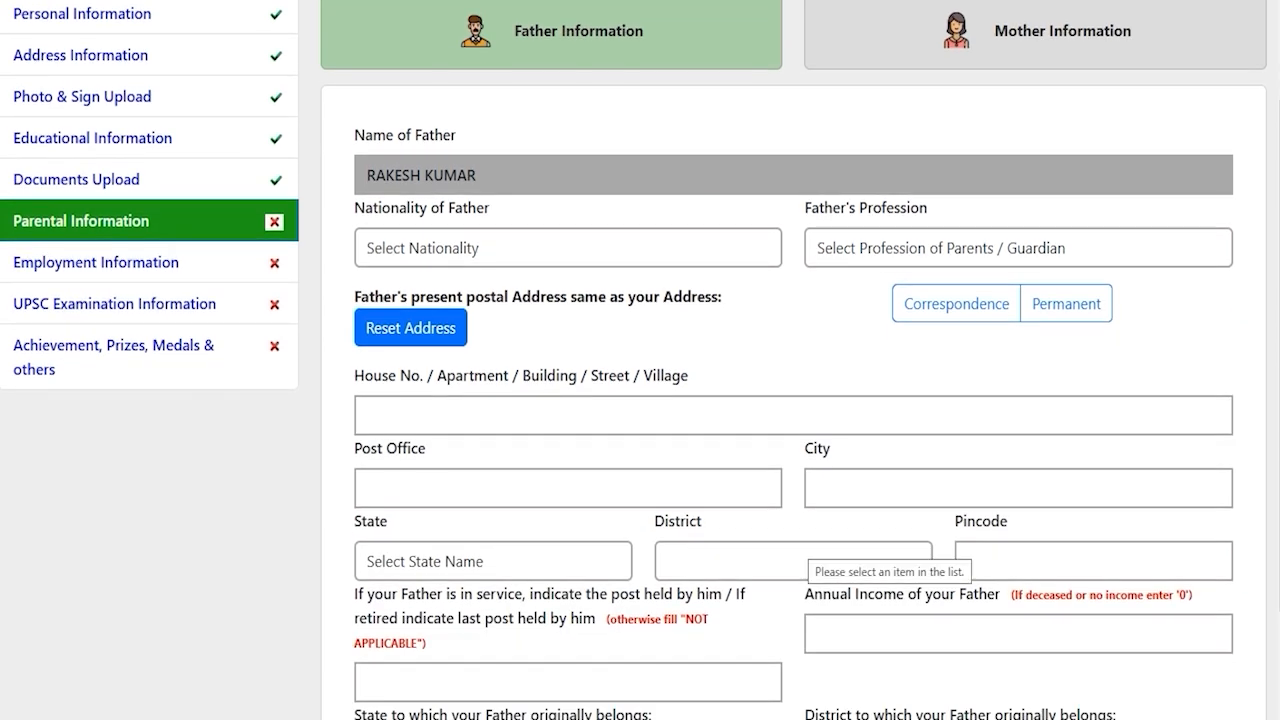
scroll(640, 400, "down", 2)
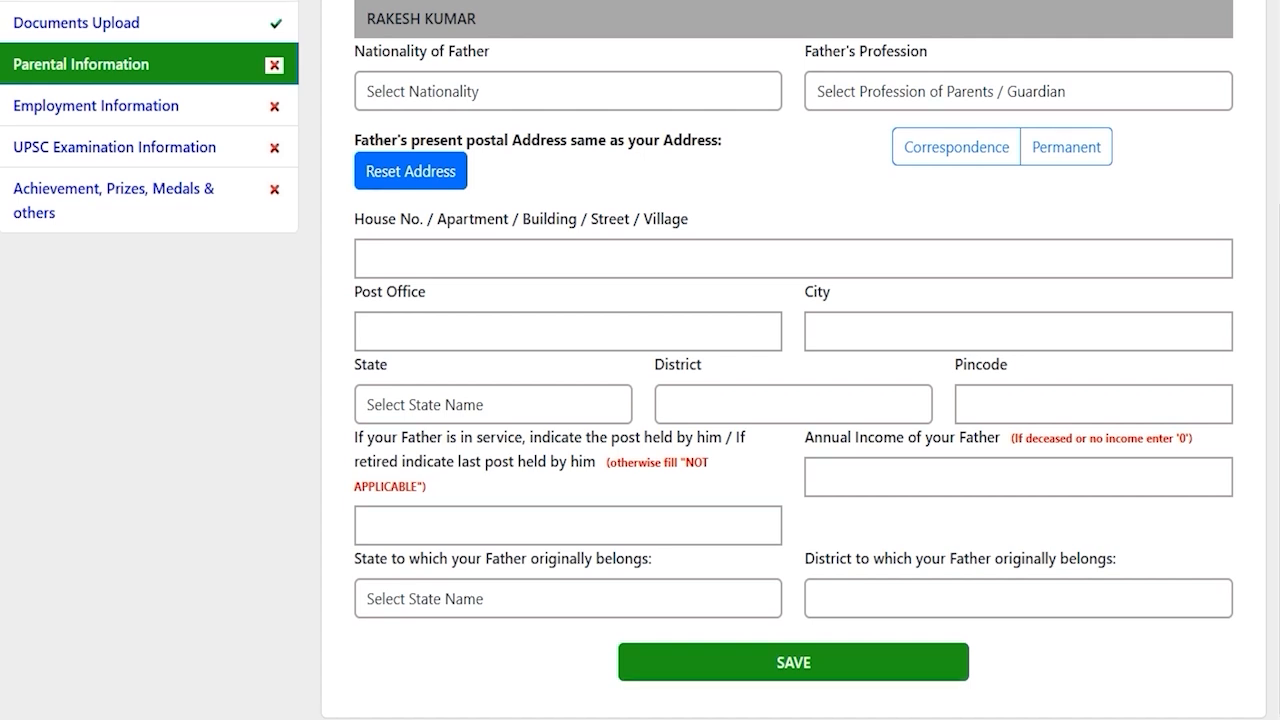
scroll(640, 400, "up", 4)
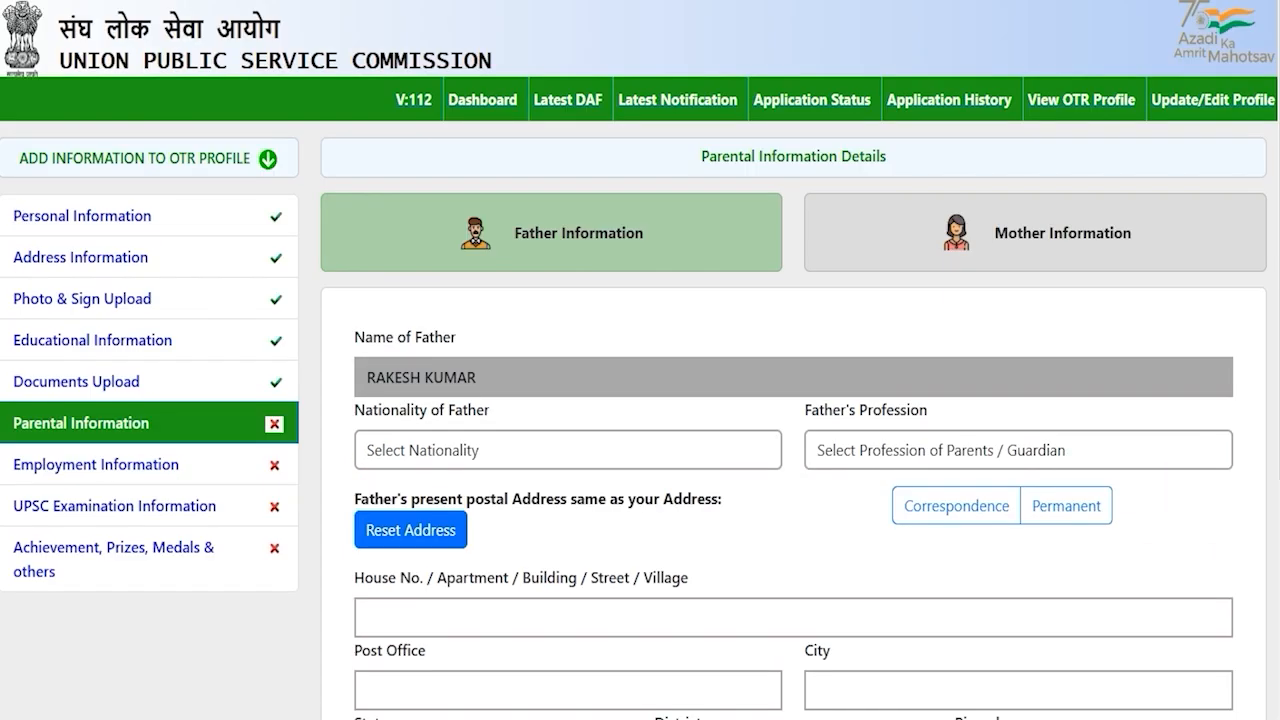
left_click(557, 449)
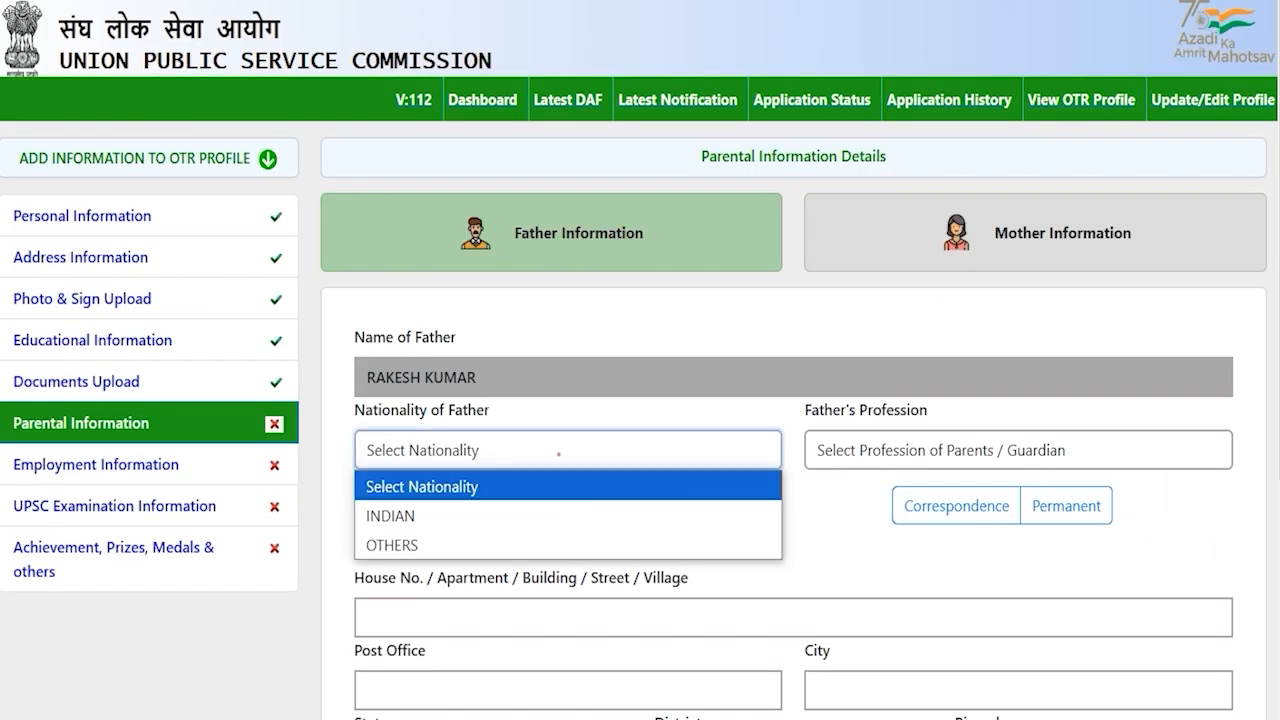
left_click(410, 512)
left_click(951, 448)
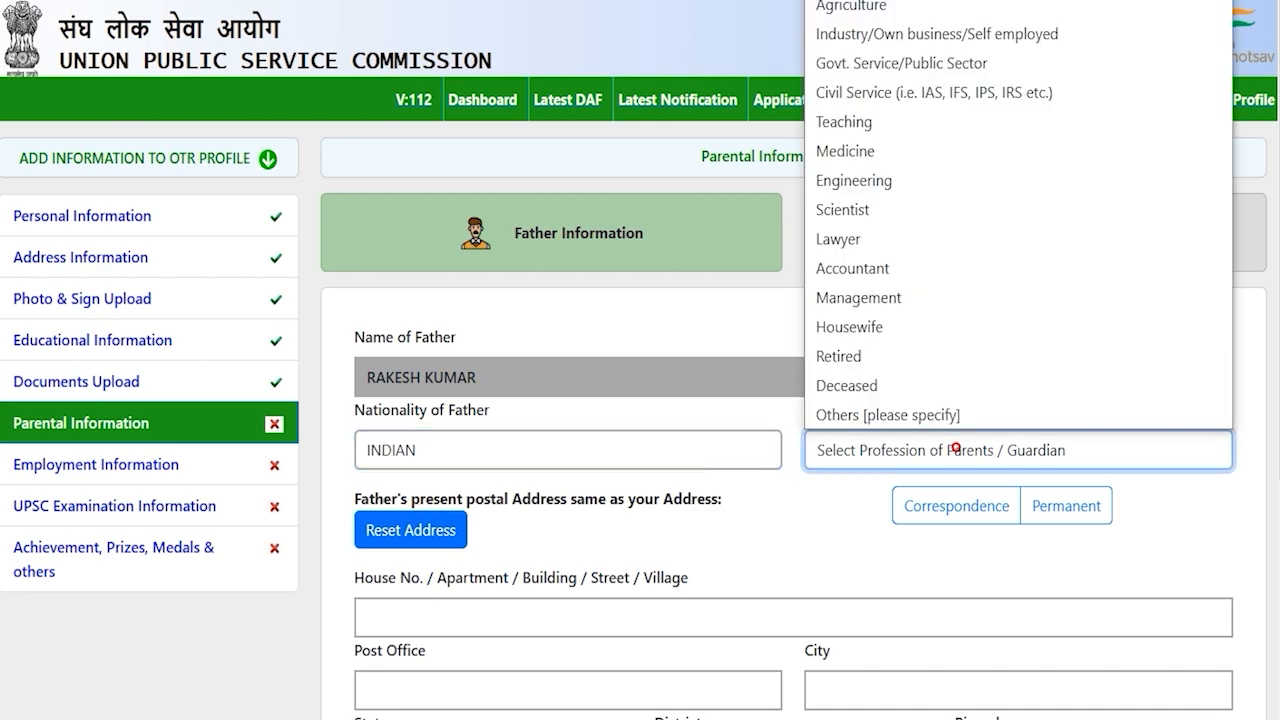
left_click(876, 181)
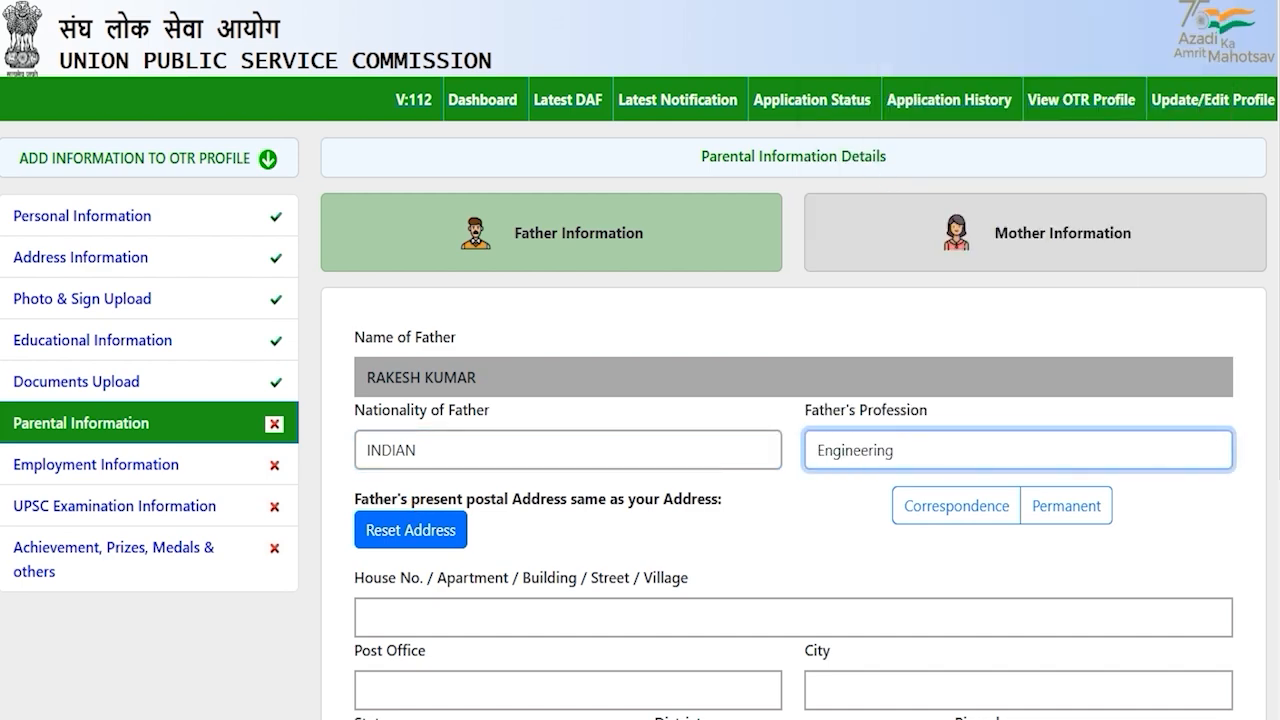
scroll(640, 400, "down", 2)
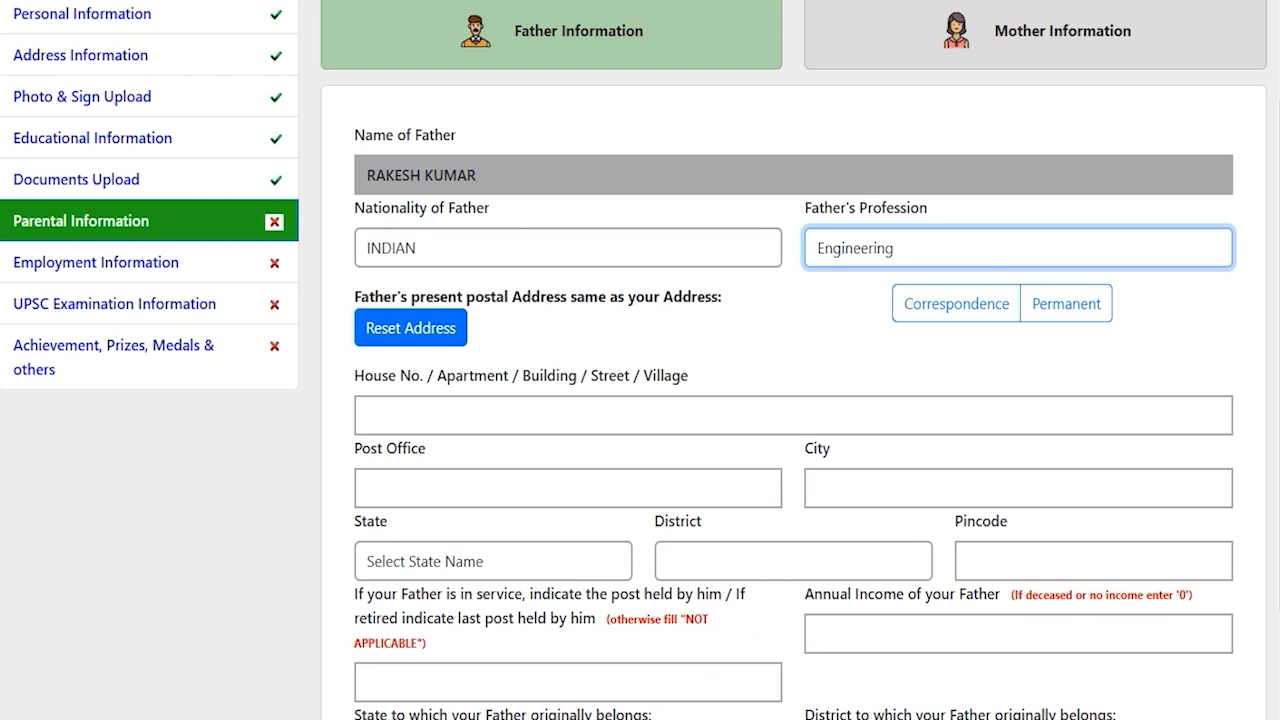
left_click_drag(530, 296, 658, 296)
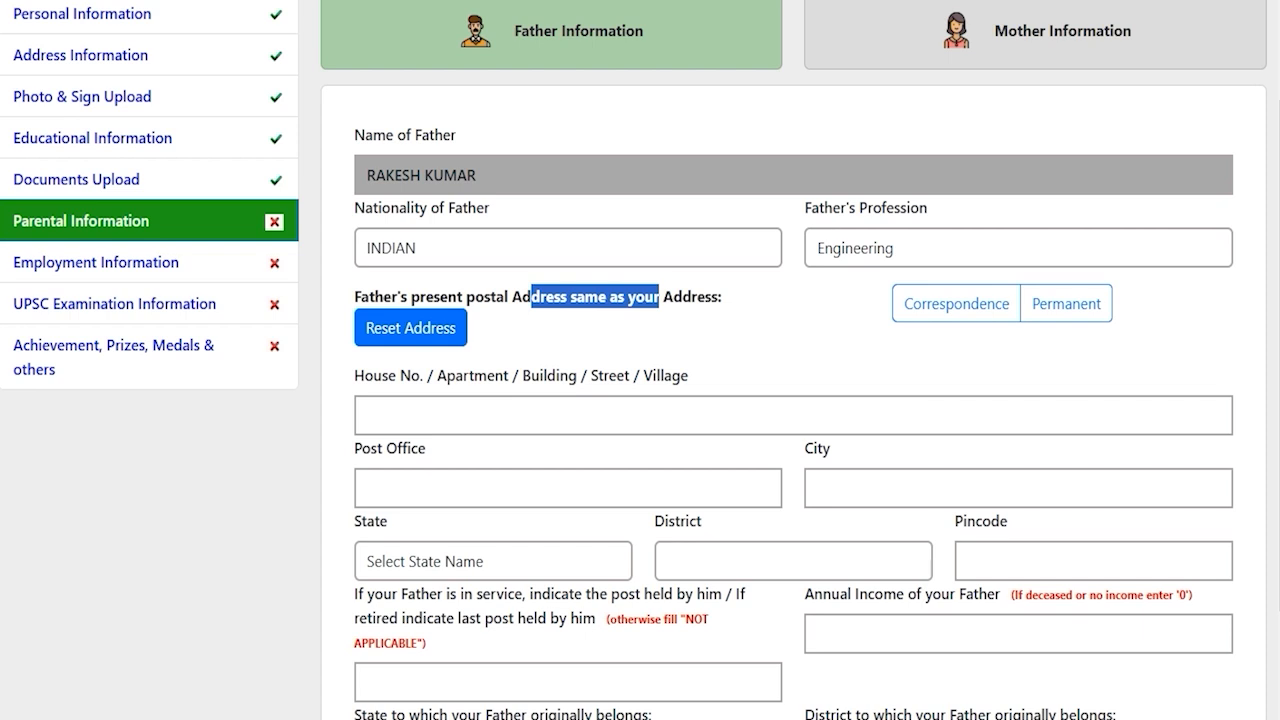
Copy the correspondence address into the father's address and visit the post held and income fields
left_click(956, 303)
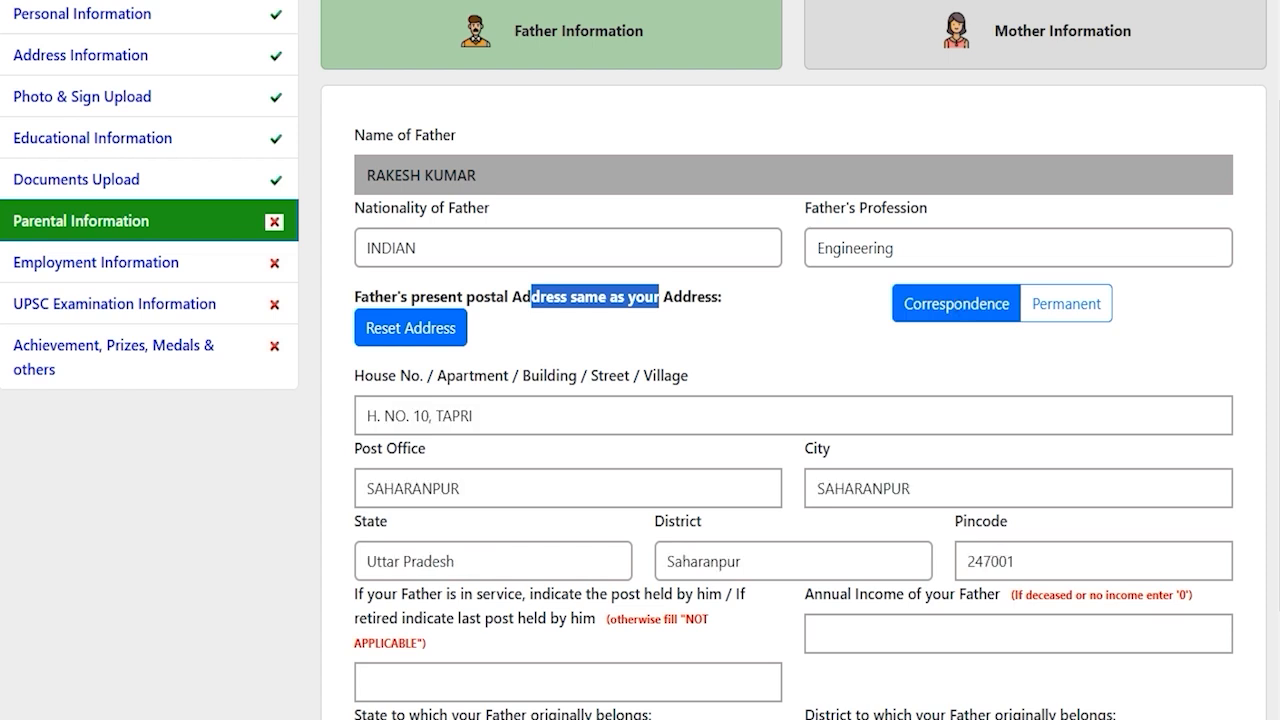
left_click(755, 526)
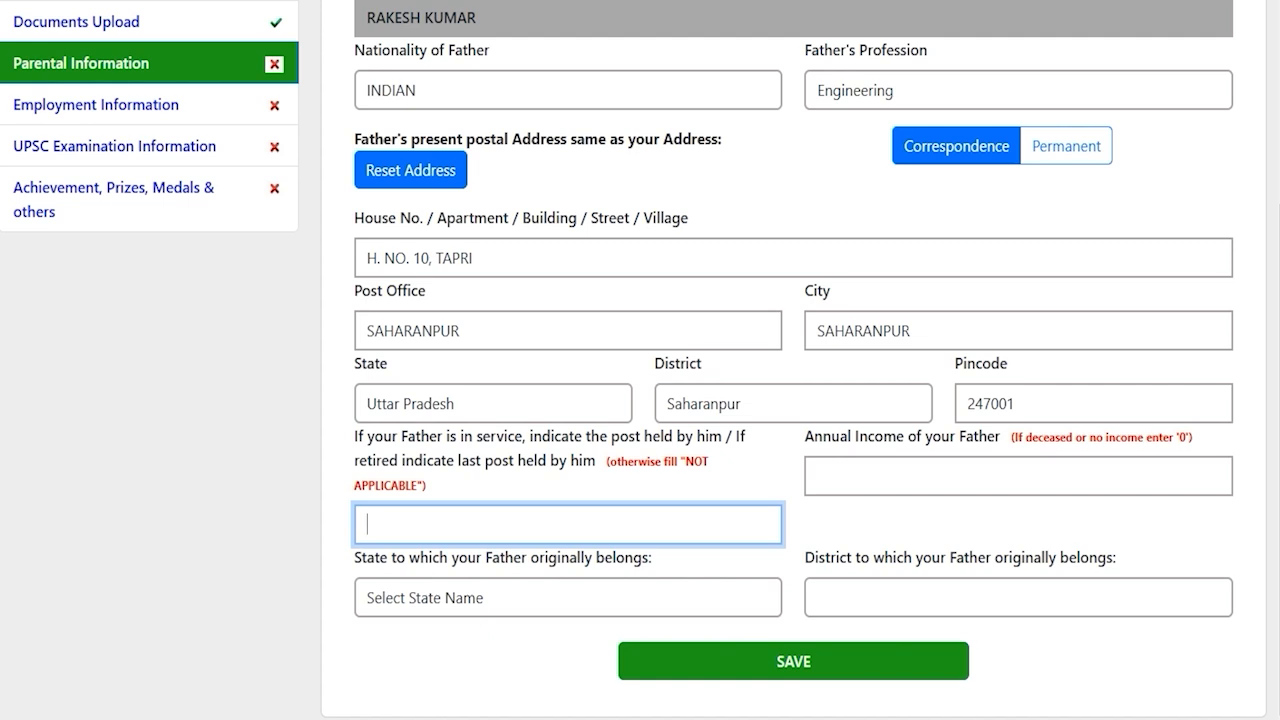
left_click(503, 527)
left_click(920, 470)
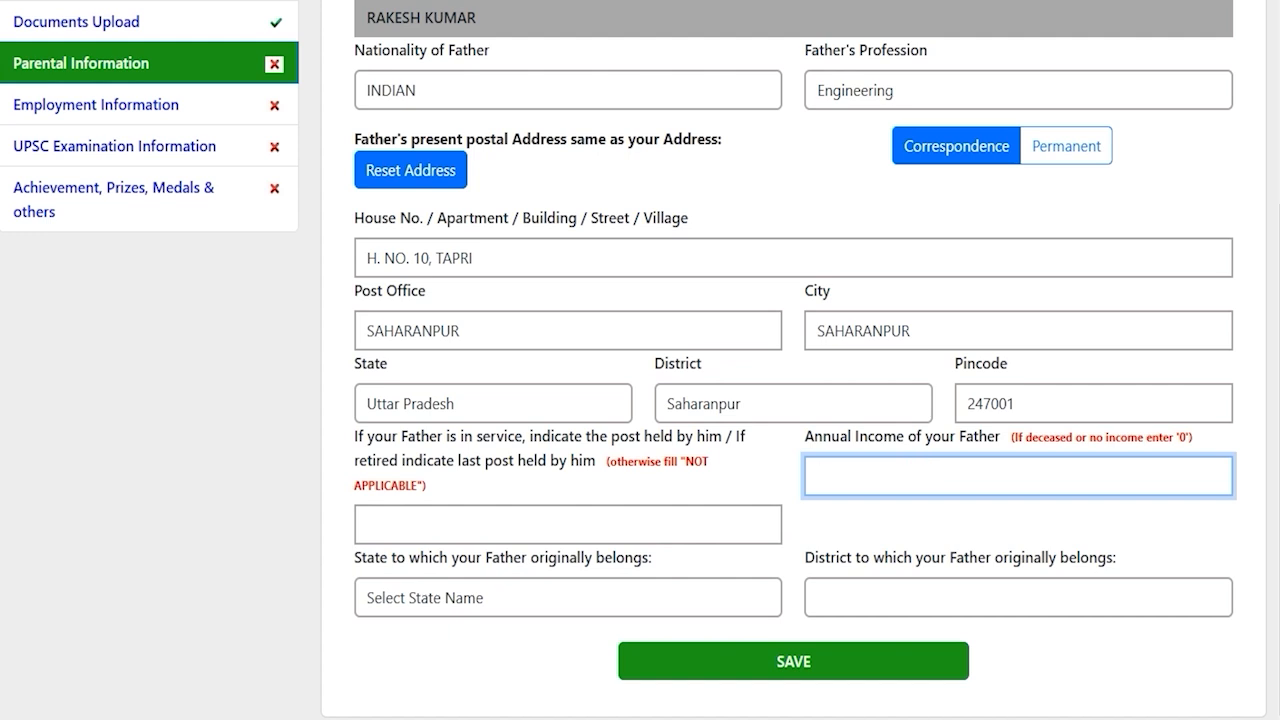
Set the father's original state to Uttar Pradesh and district to Saharanpur
left_click(518, 597)
key("u")
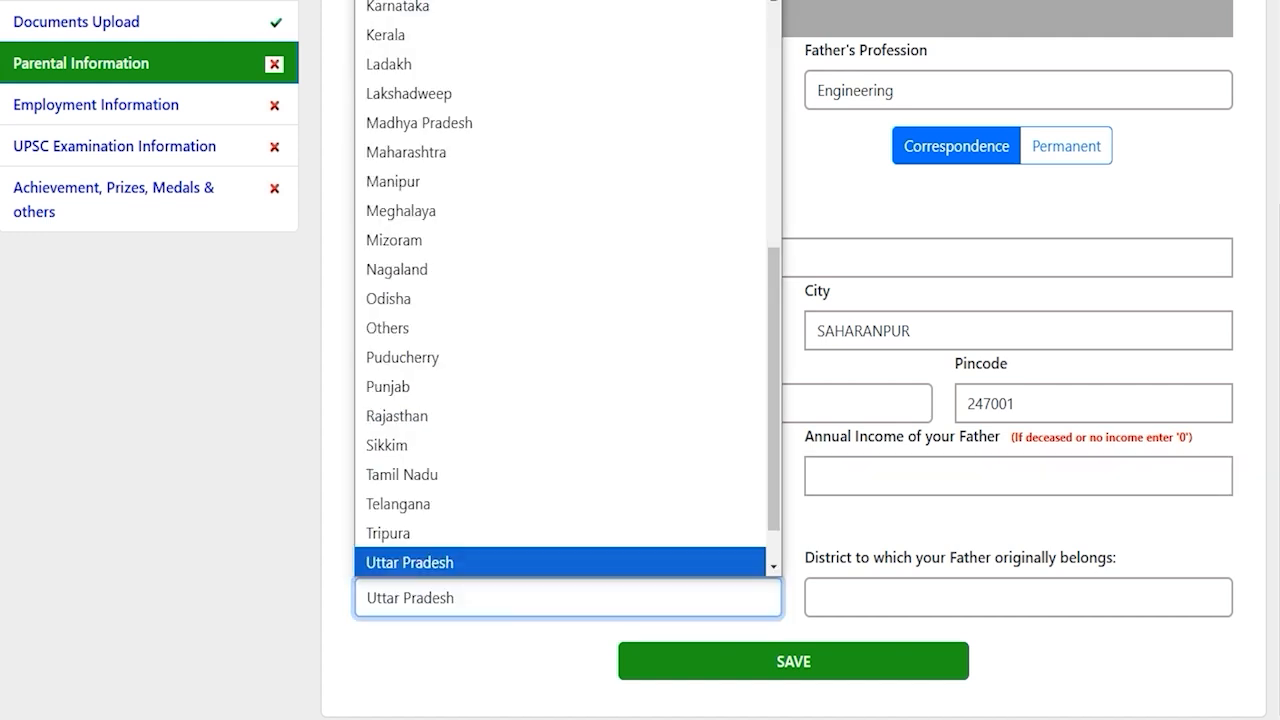
key("Return")
left_click(874, 597)
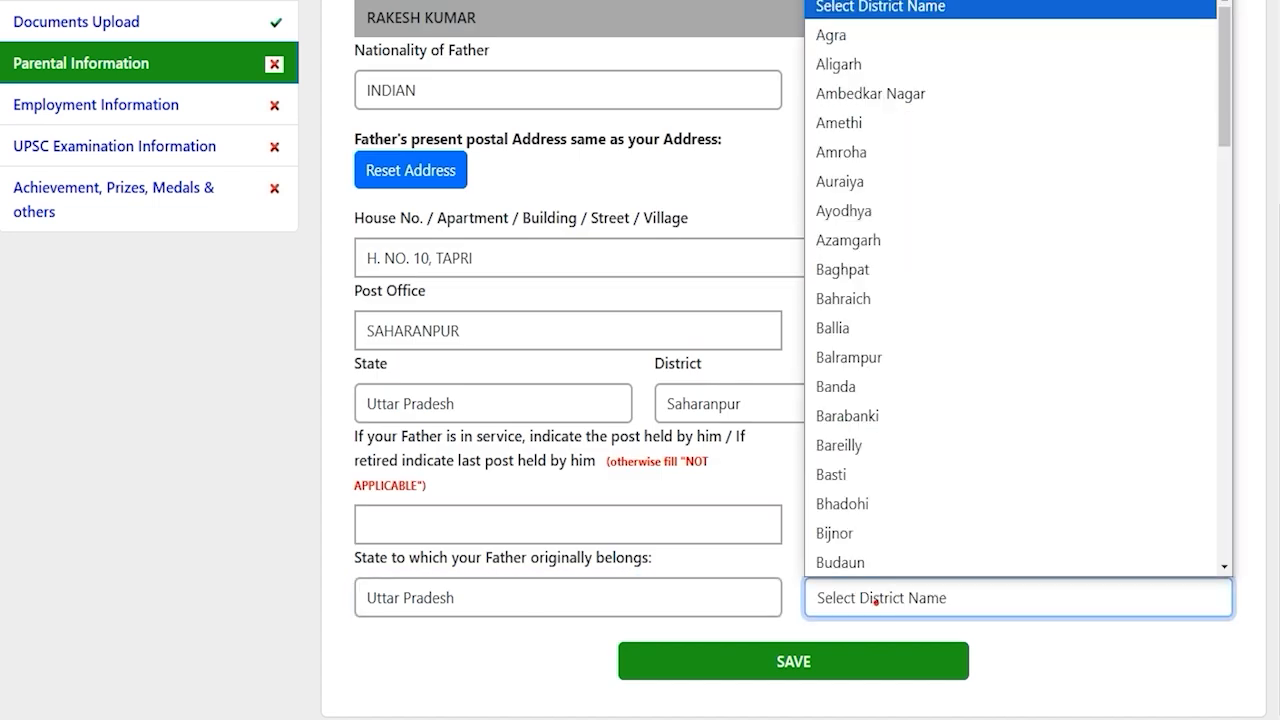
key("s")
key("Return")
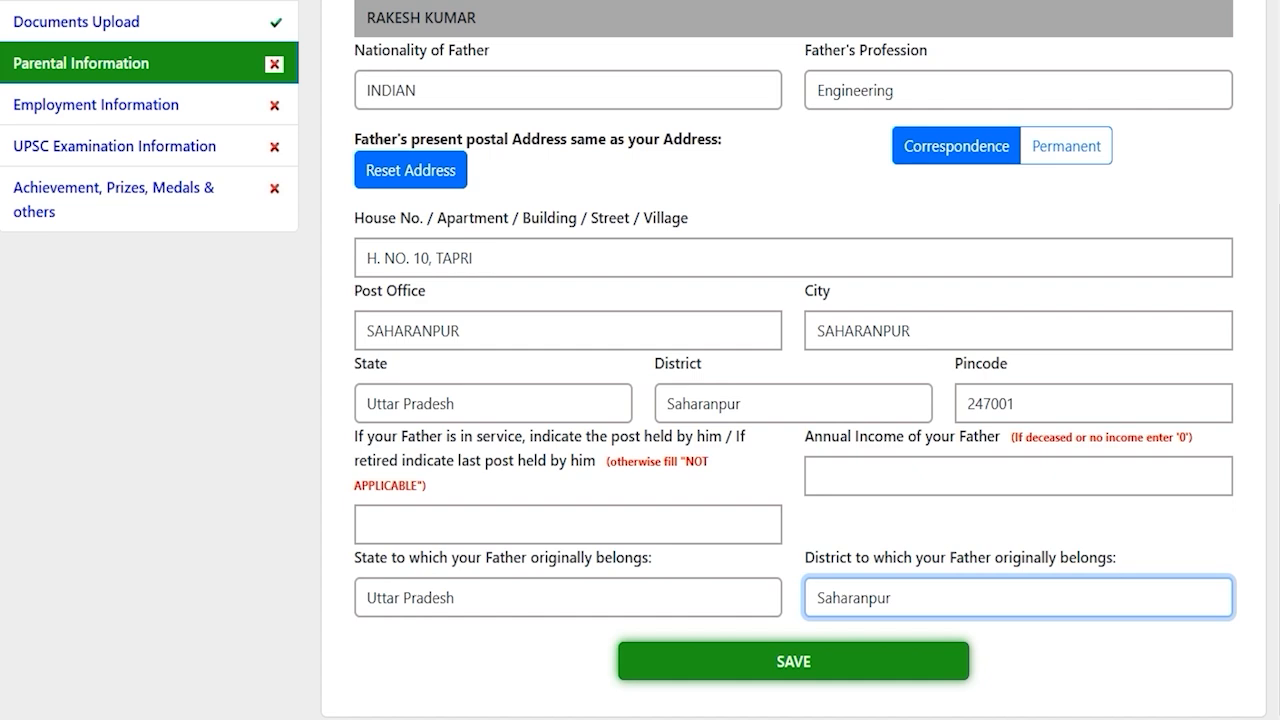
scroll(793, 400, "up", 4)
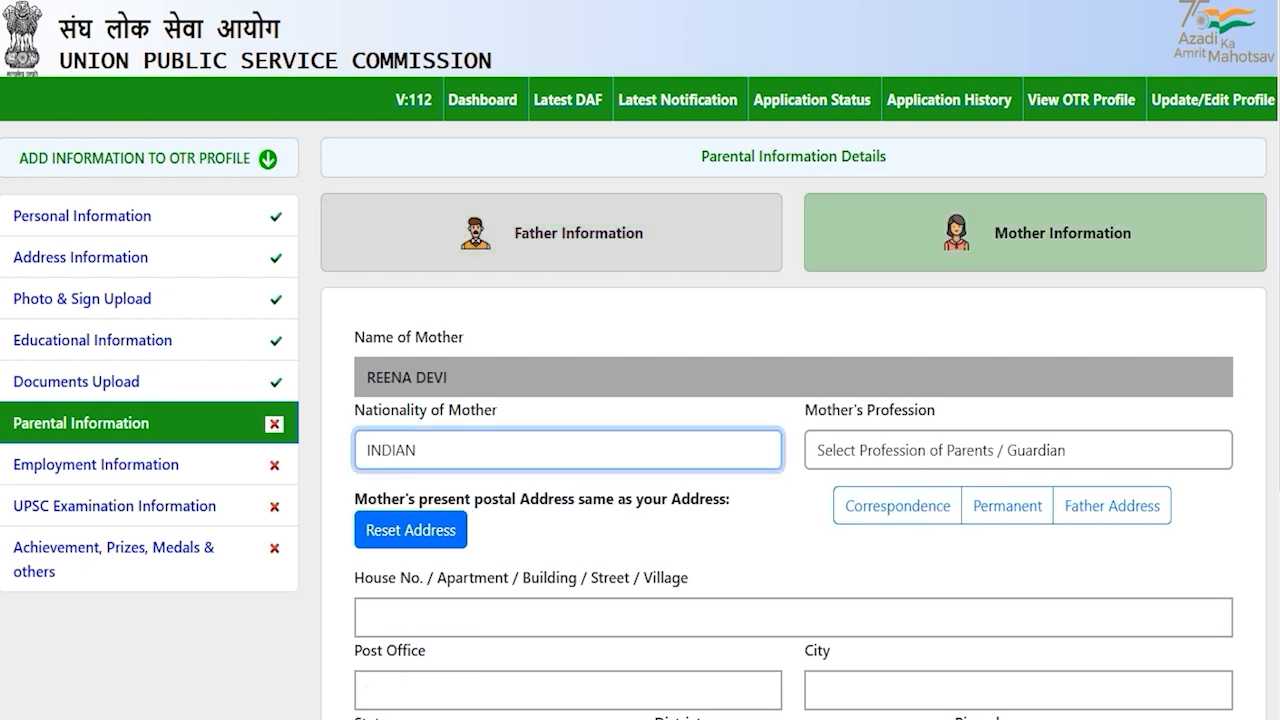
Set the mother's nationality to INDIAN and profession to Housewife
left_click(785, 525)
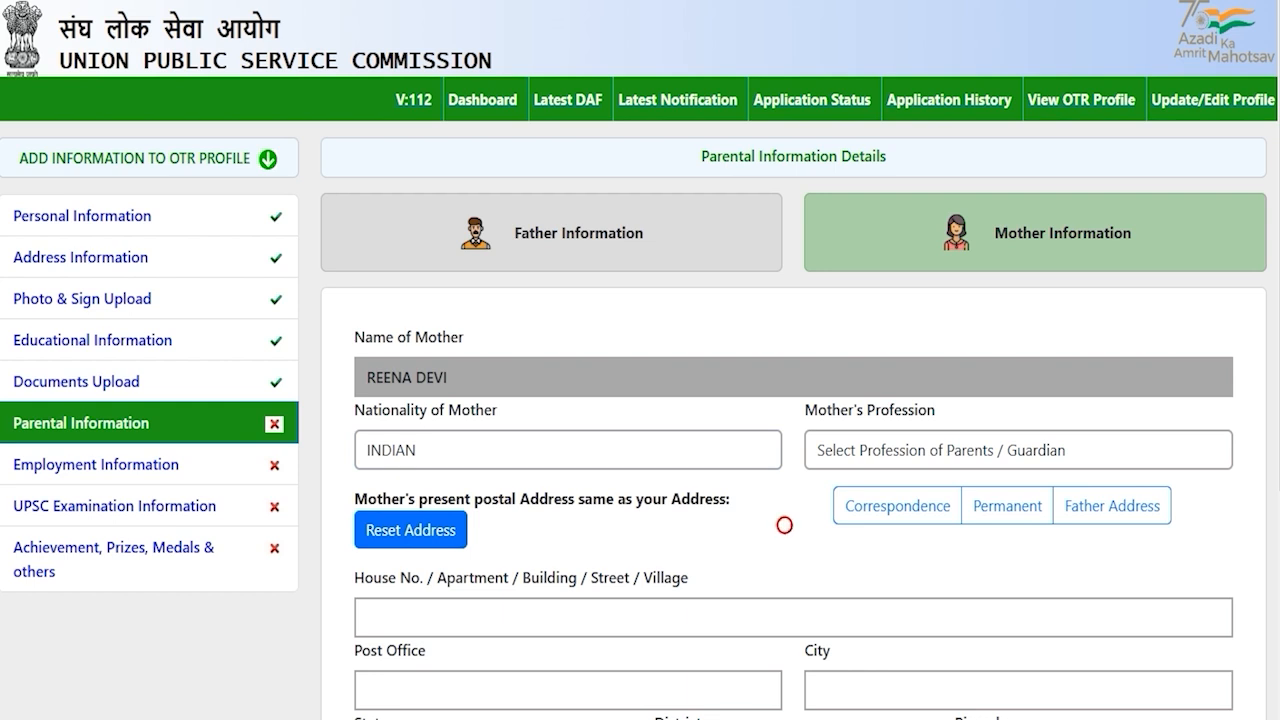
left_click(709, 446)
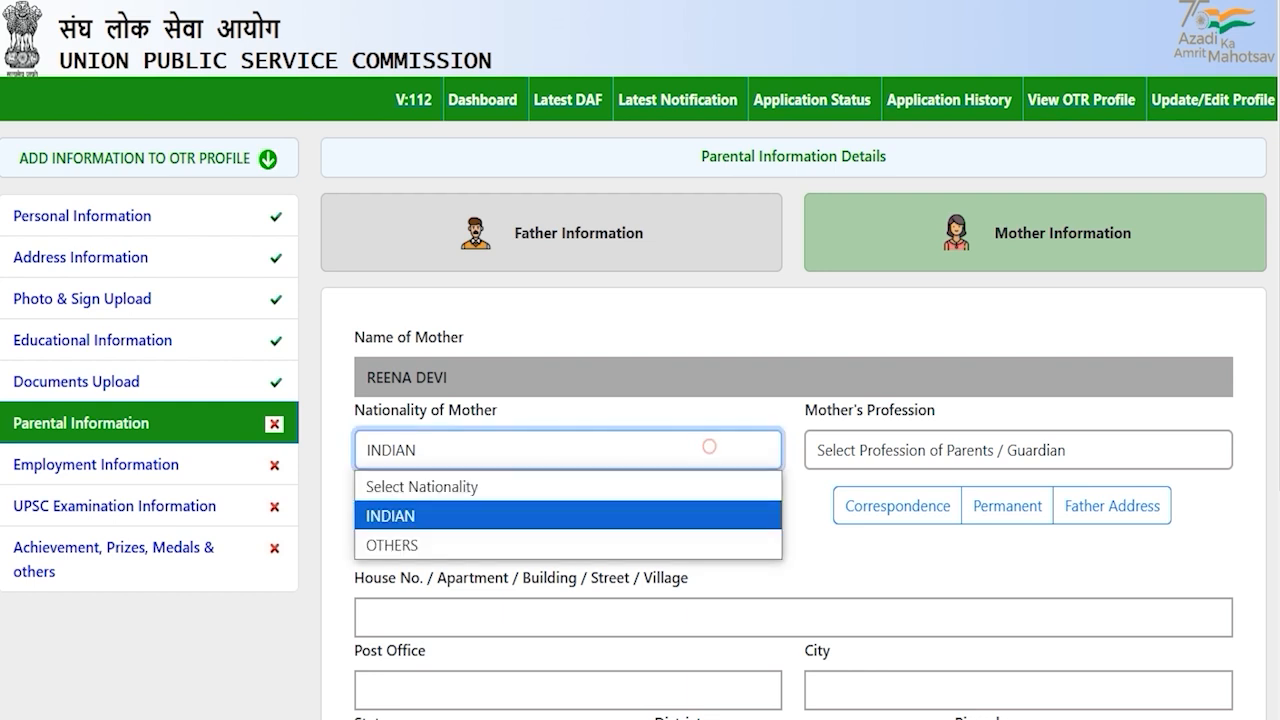
left_click(478, 510)
left_click(875, 452)
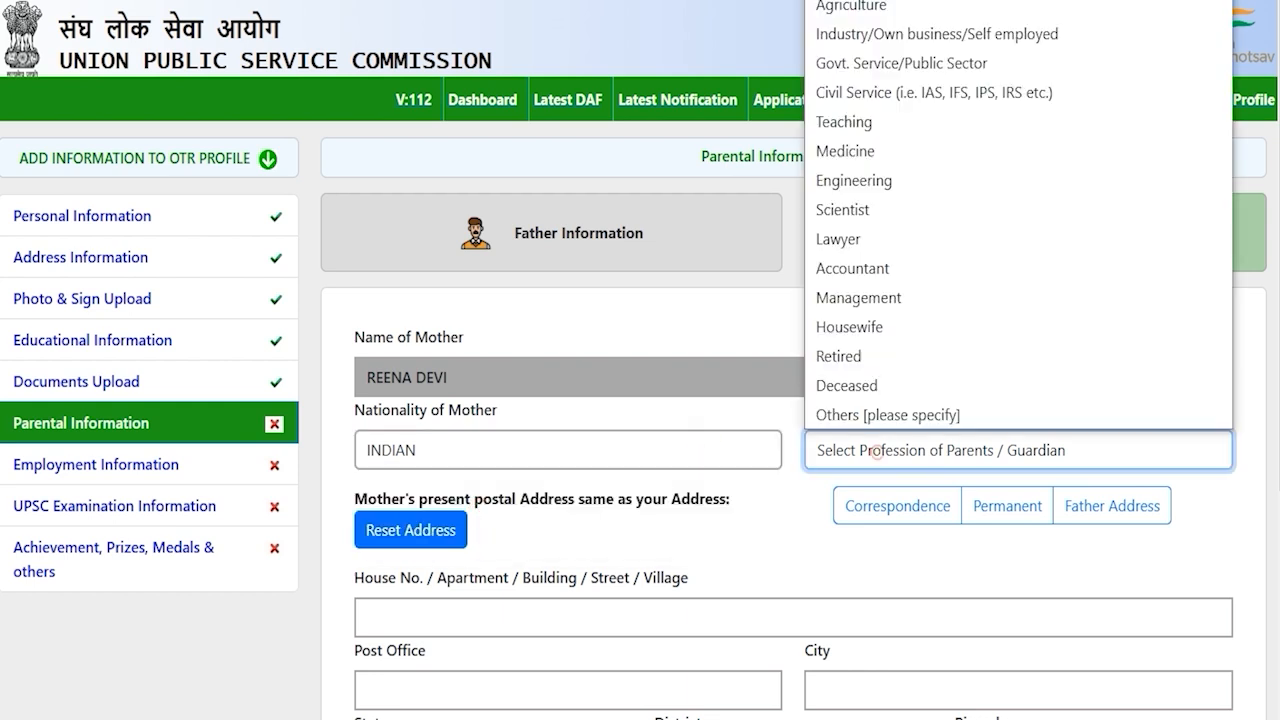
left_click(869, 326)
Use the father's address for the mother and enter her annual income as 0
scroll(869, 323, "down", 3)
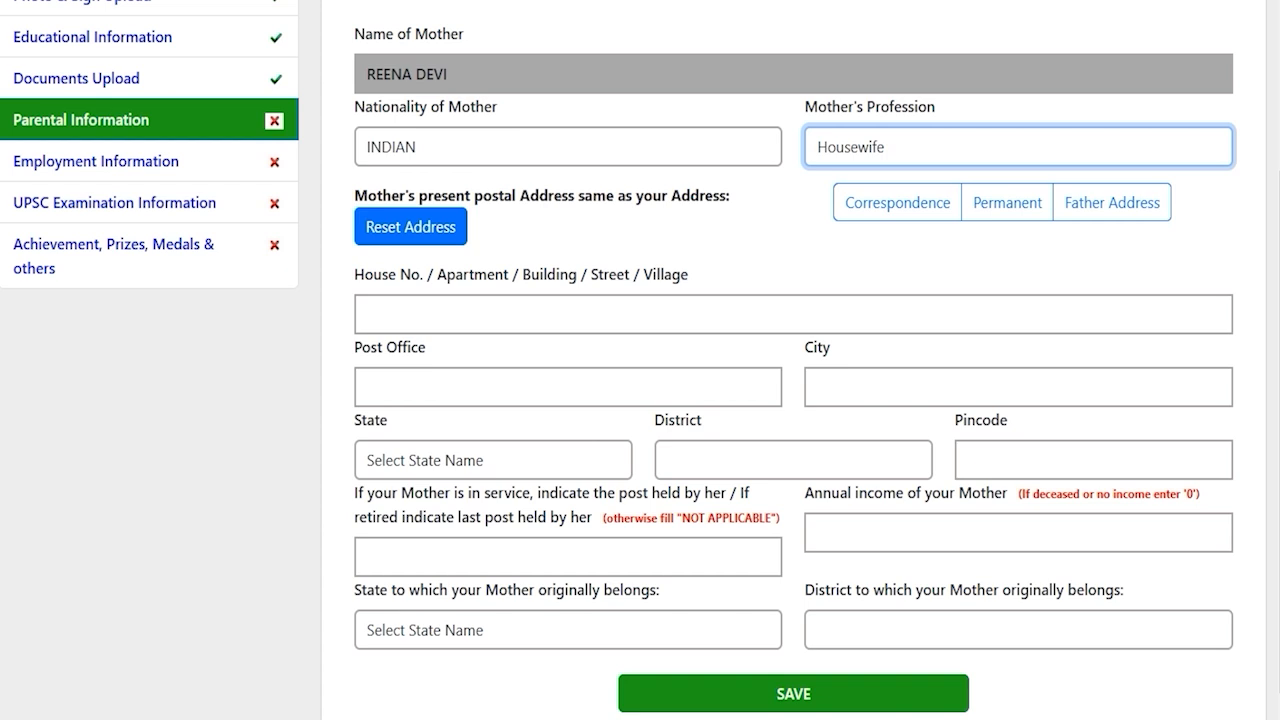
left_click(1087, 200)
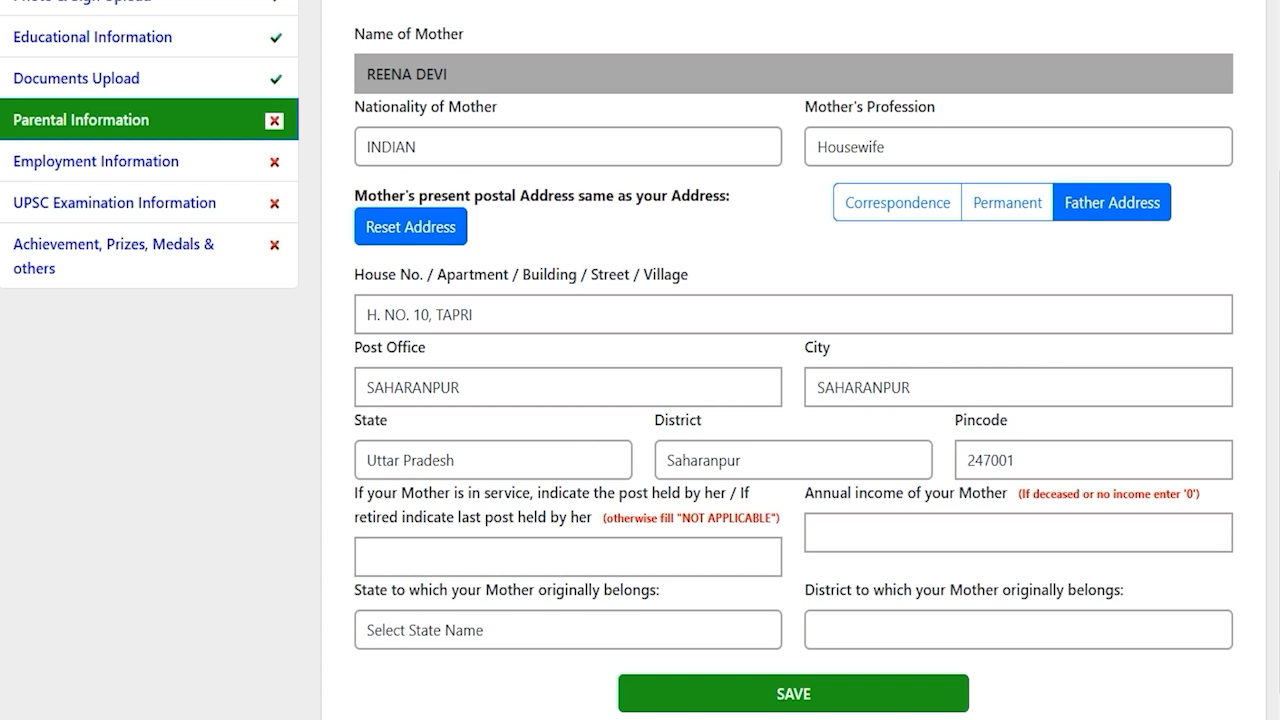
scroll(640, 360, "down", 1)
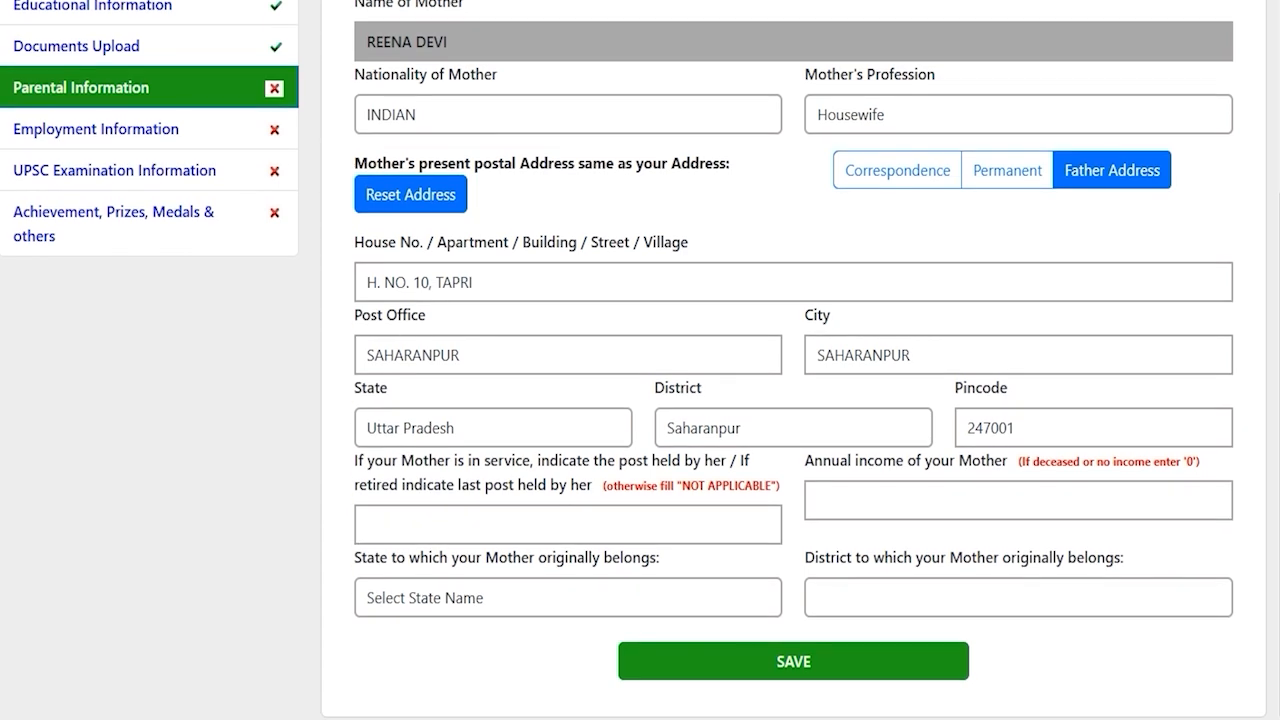
left_click_drag(606, 461, 476, 485)
left_click(505, 517)
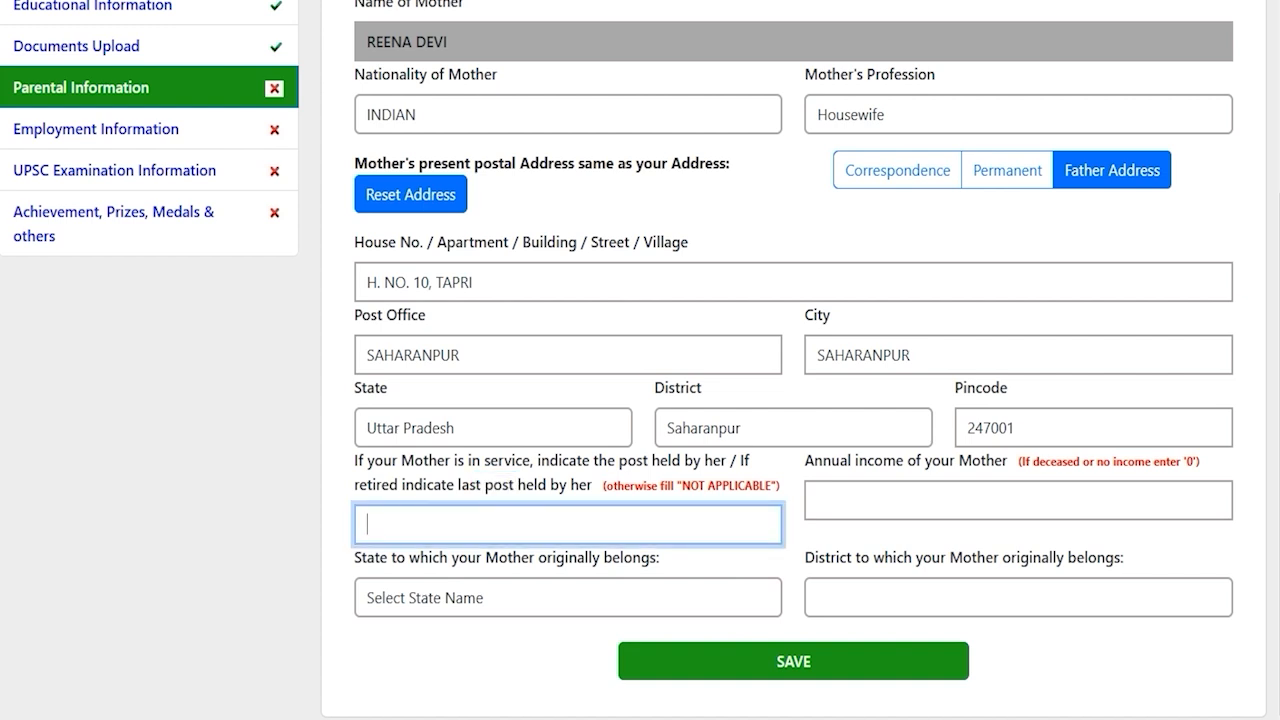
left_click_drag(926, 461, 862, 461)
left_click(897, 503)
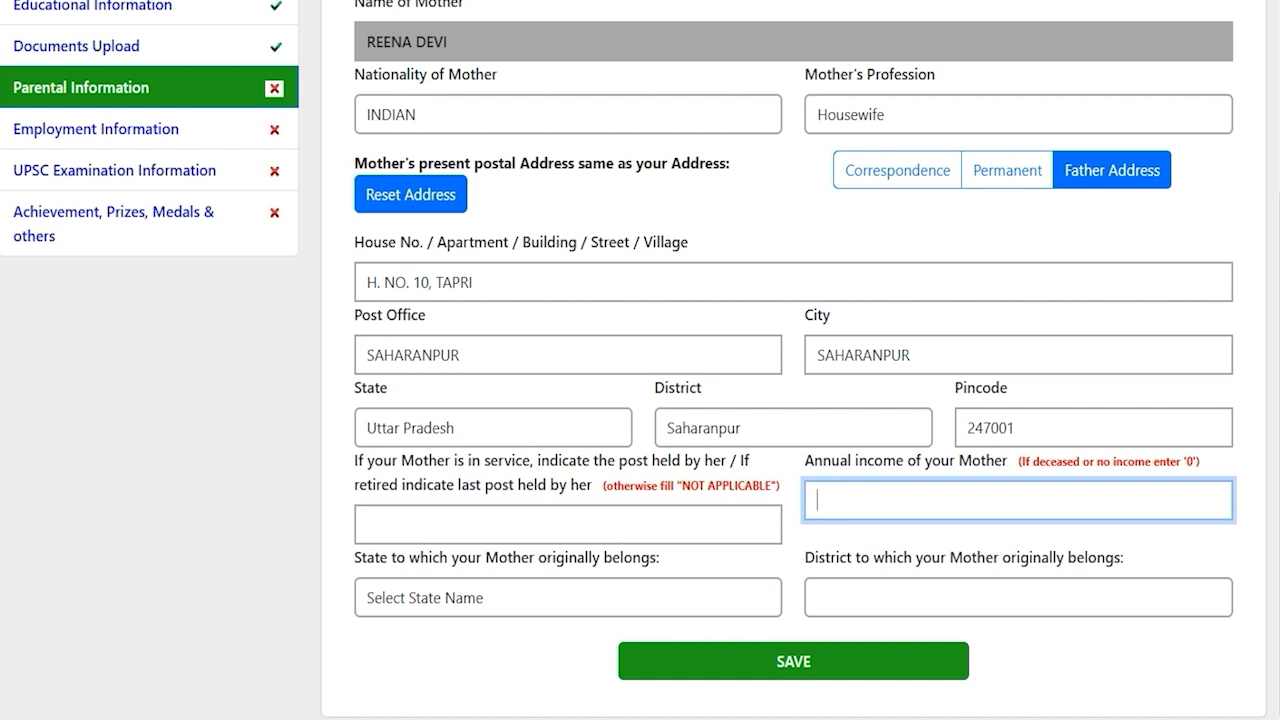
type("0")
key("Return")
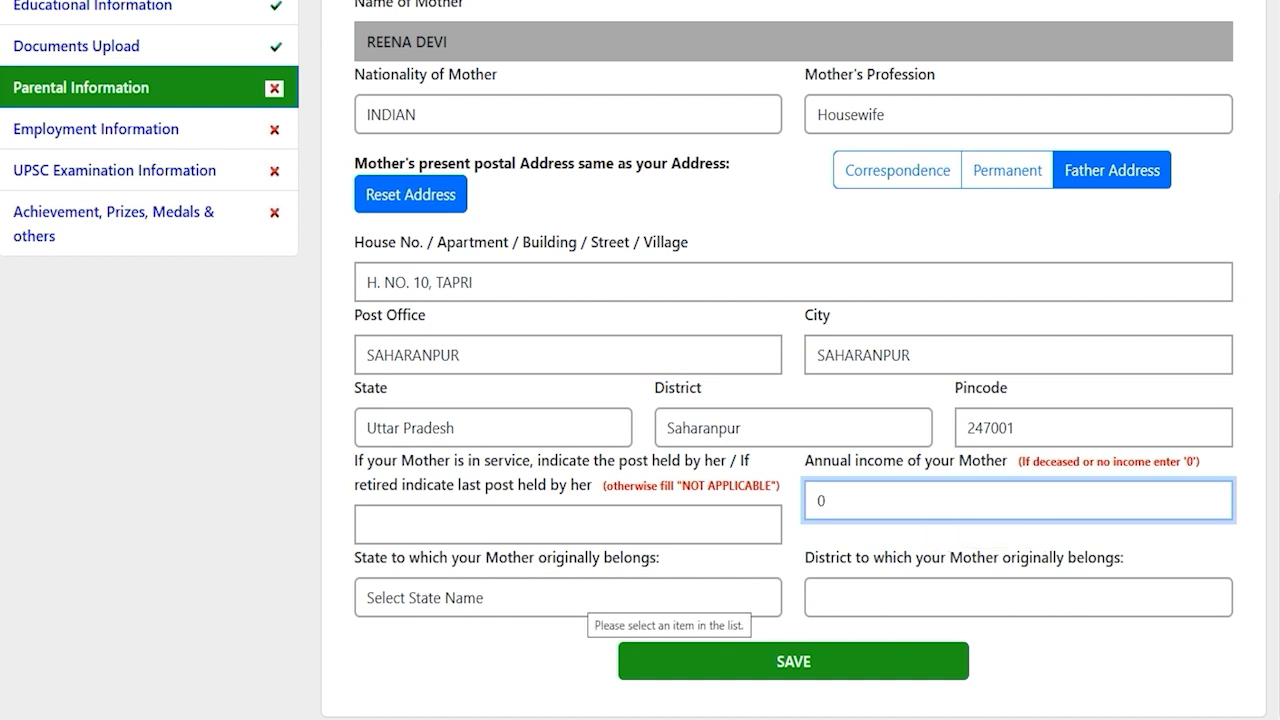
Set the mother's origin to Uttar Pradesh, Saharanpur and save the parental details
left_click(578, 598)
key("u")
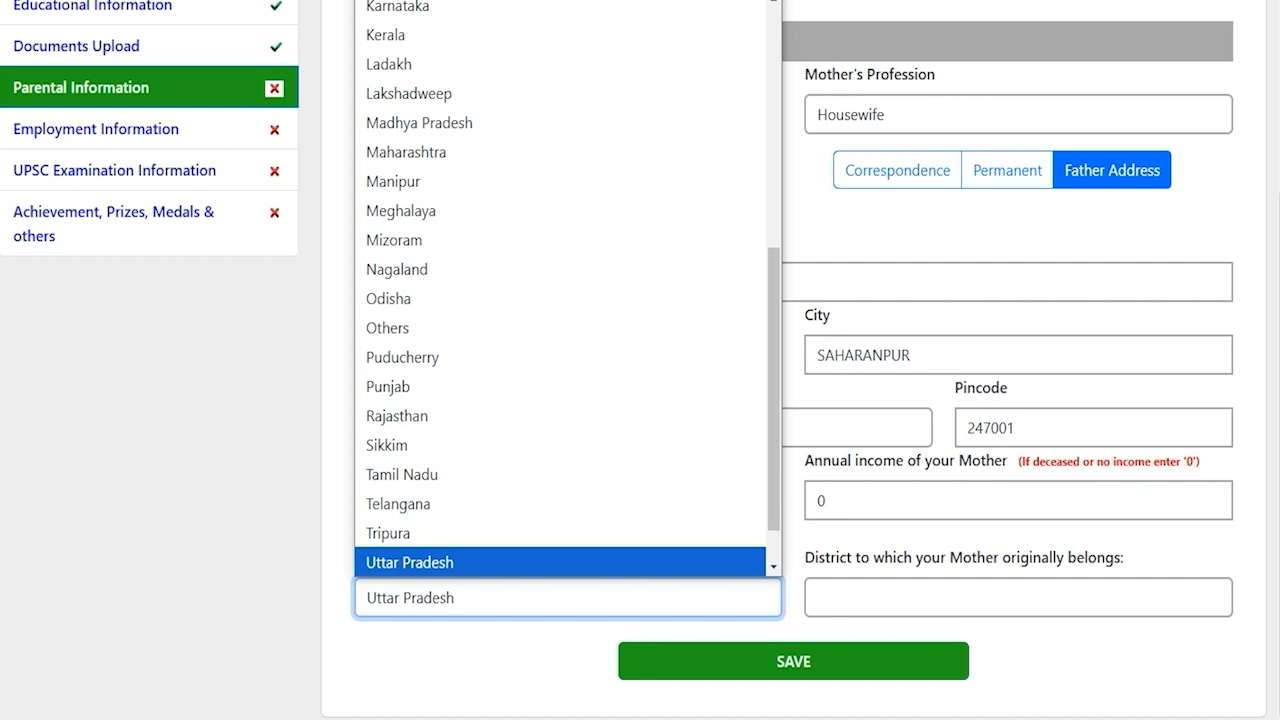
left_click(586, 563)
left_click(864, 595)
key("s")
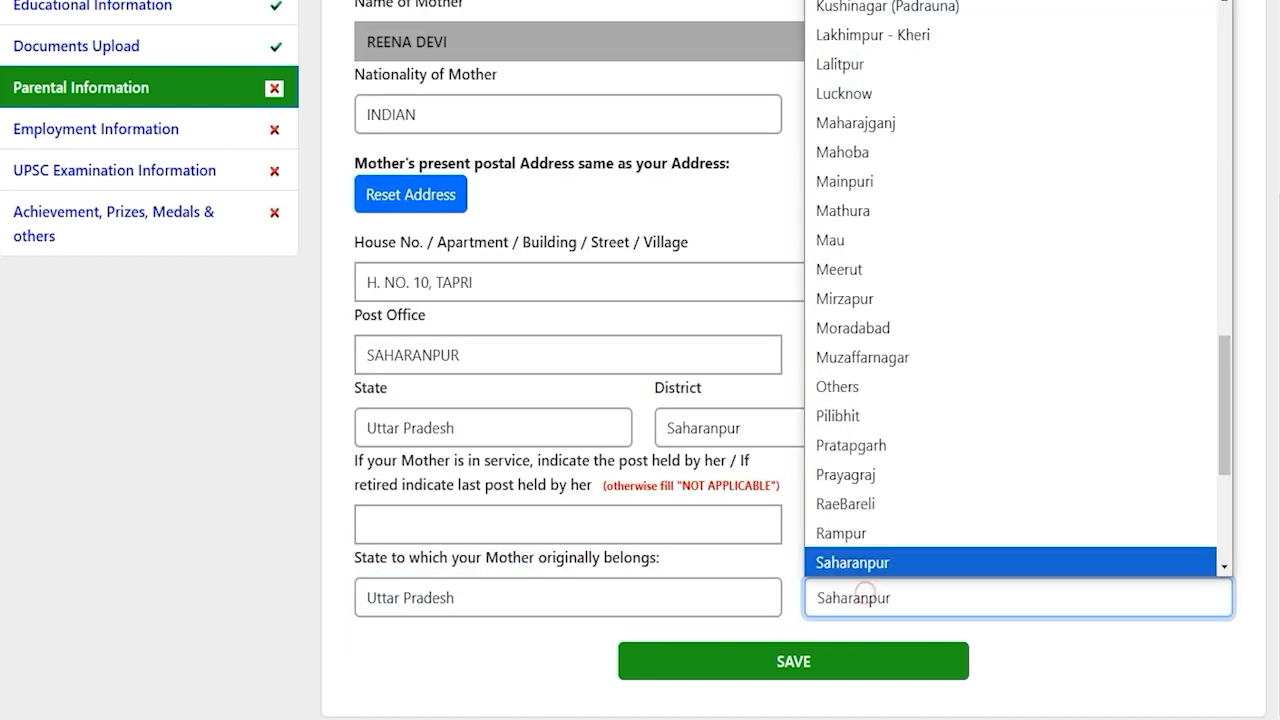
key("Return")
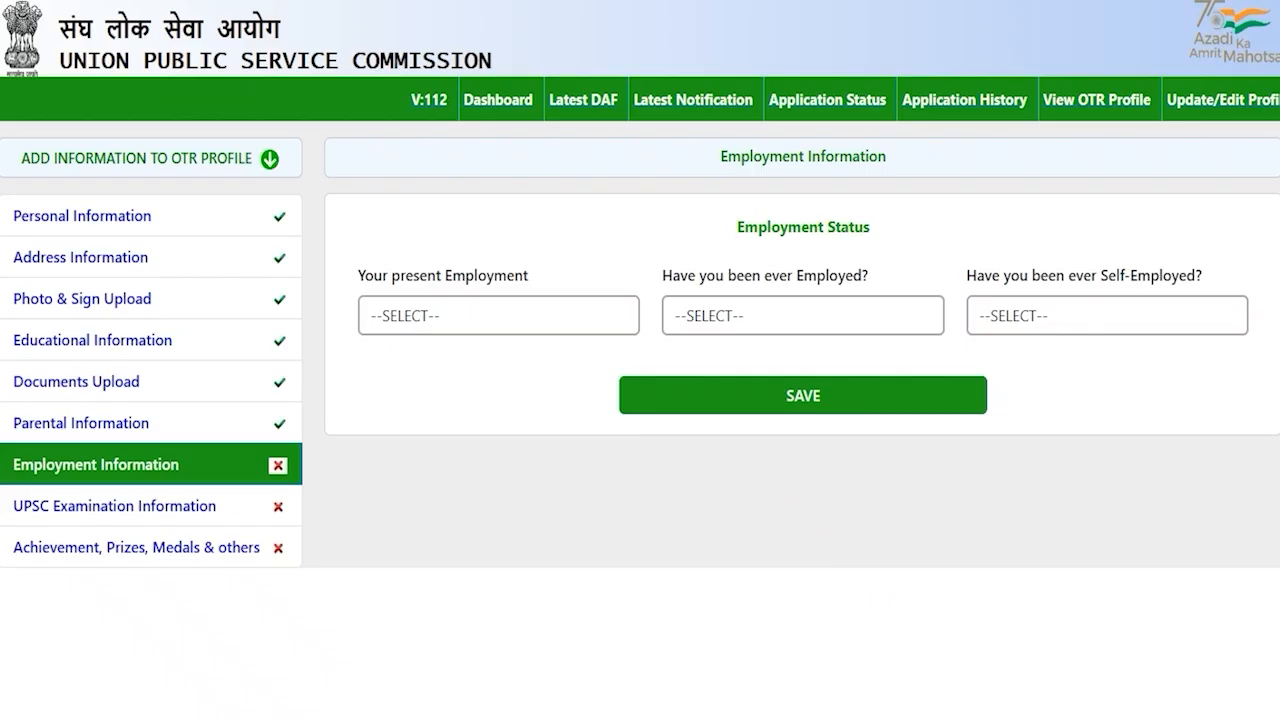
left_click(412, 488)
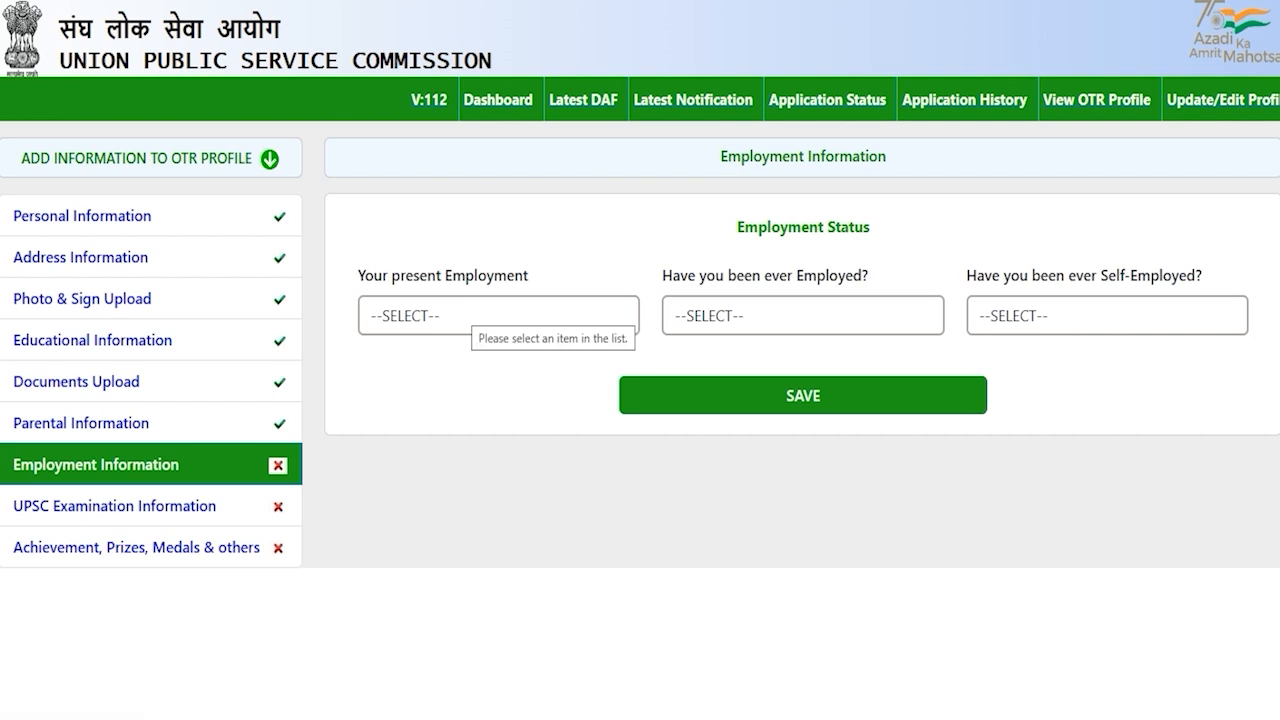
Set present employment to Not Employed, correcting an initial Private choice
left_click(462, 312)
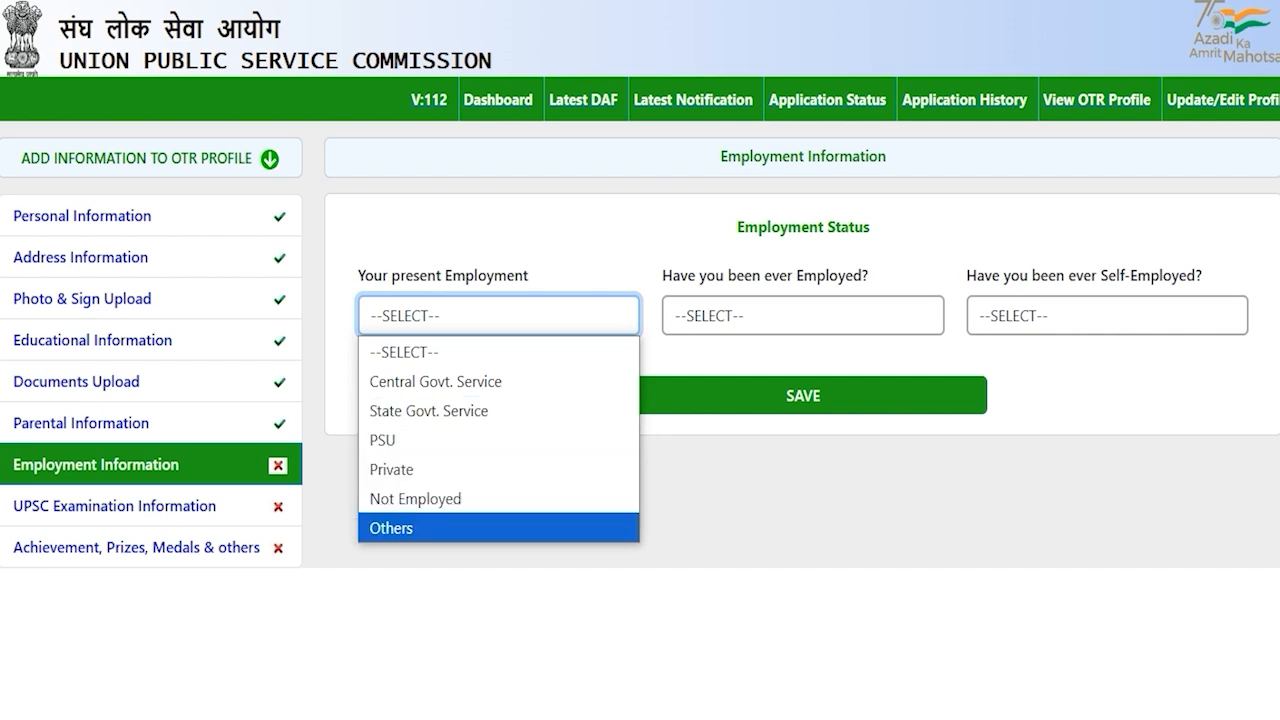
left_click(400, 468)
left_click(483, 316)
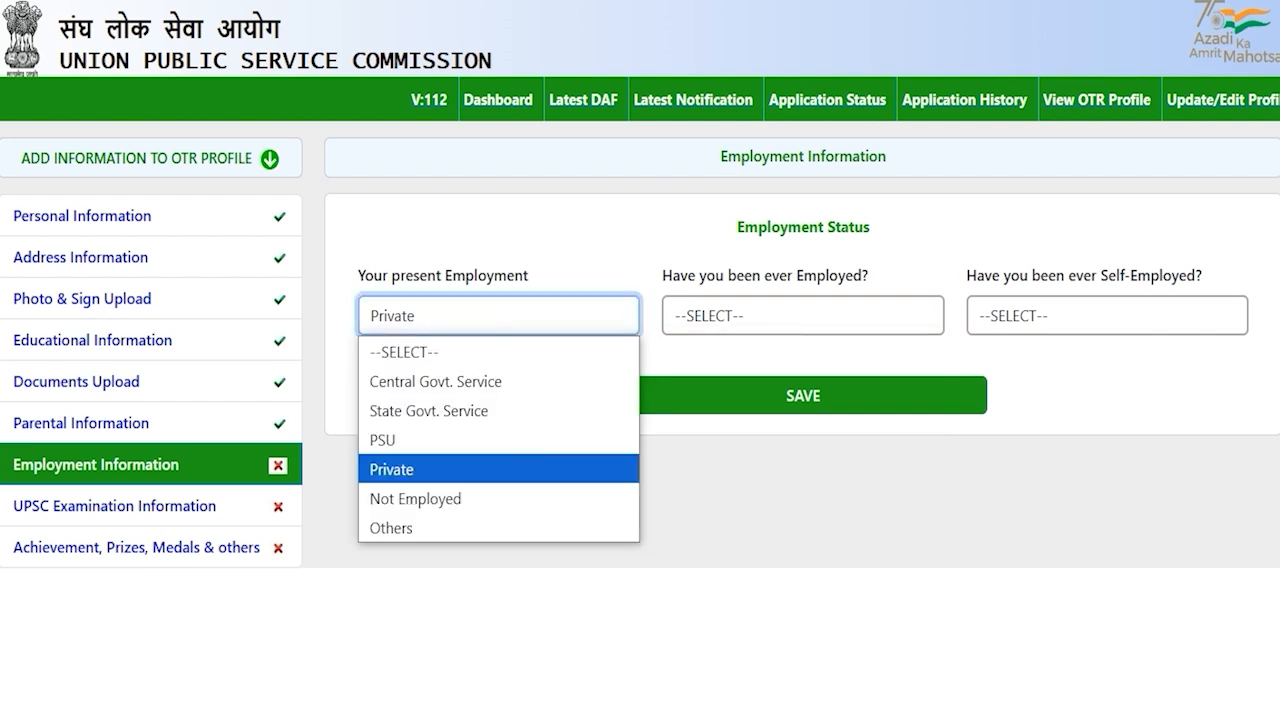
left_click(448, 498)
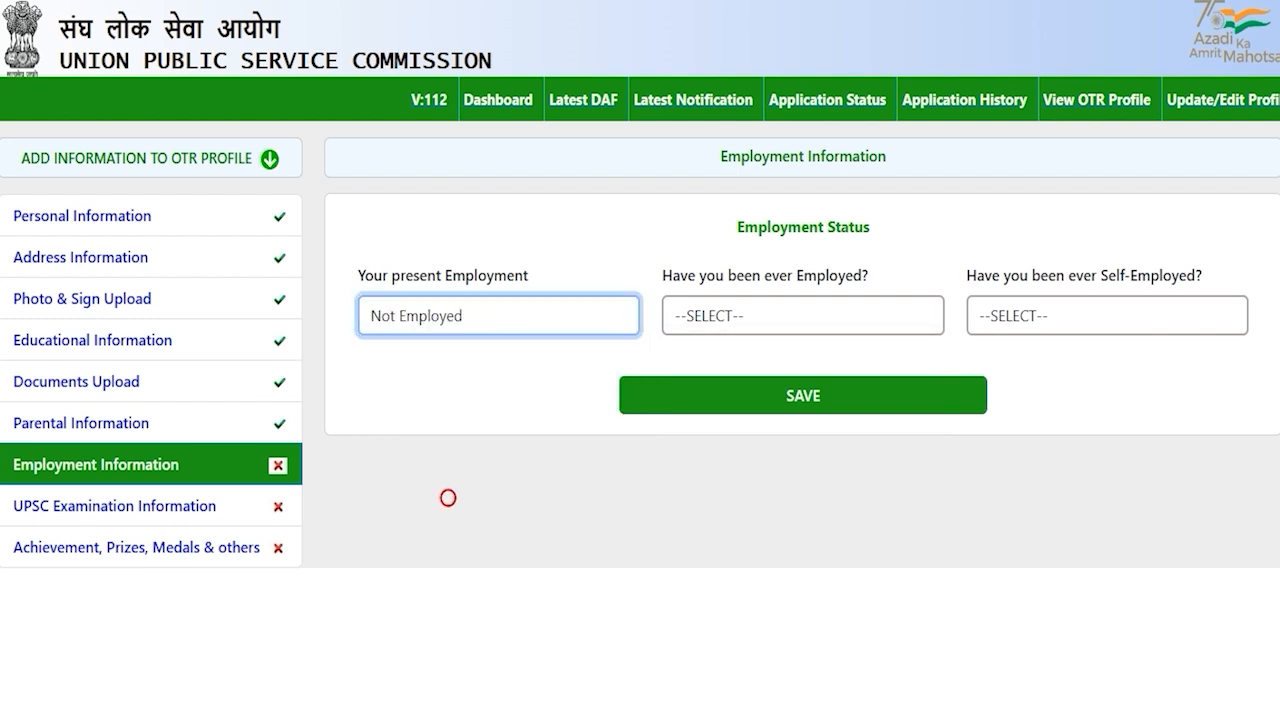
left_click(803, 396)
Answer NO to ever employed and ever self-employed, save, and go to UPSC Examination Information
left_click(731, 316)
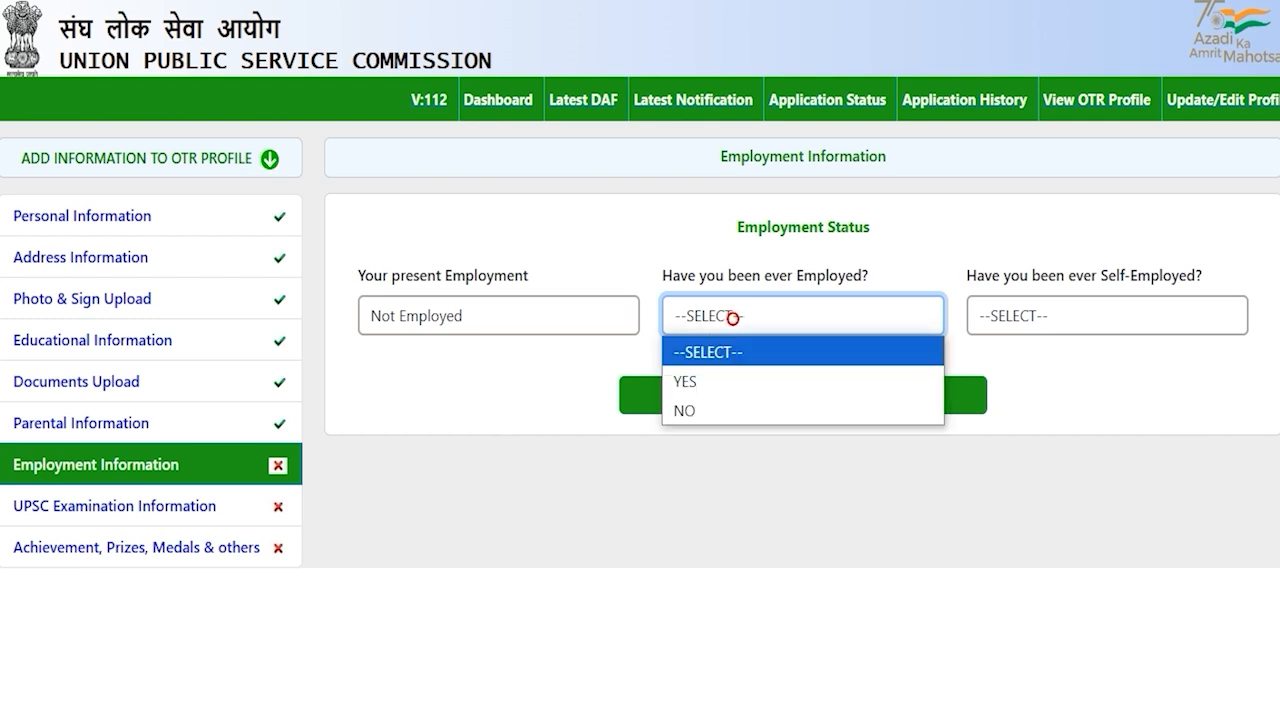
left_click(700, 410)
left_click(1043, 314)
left_click(1003, 409)
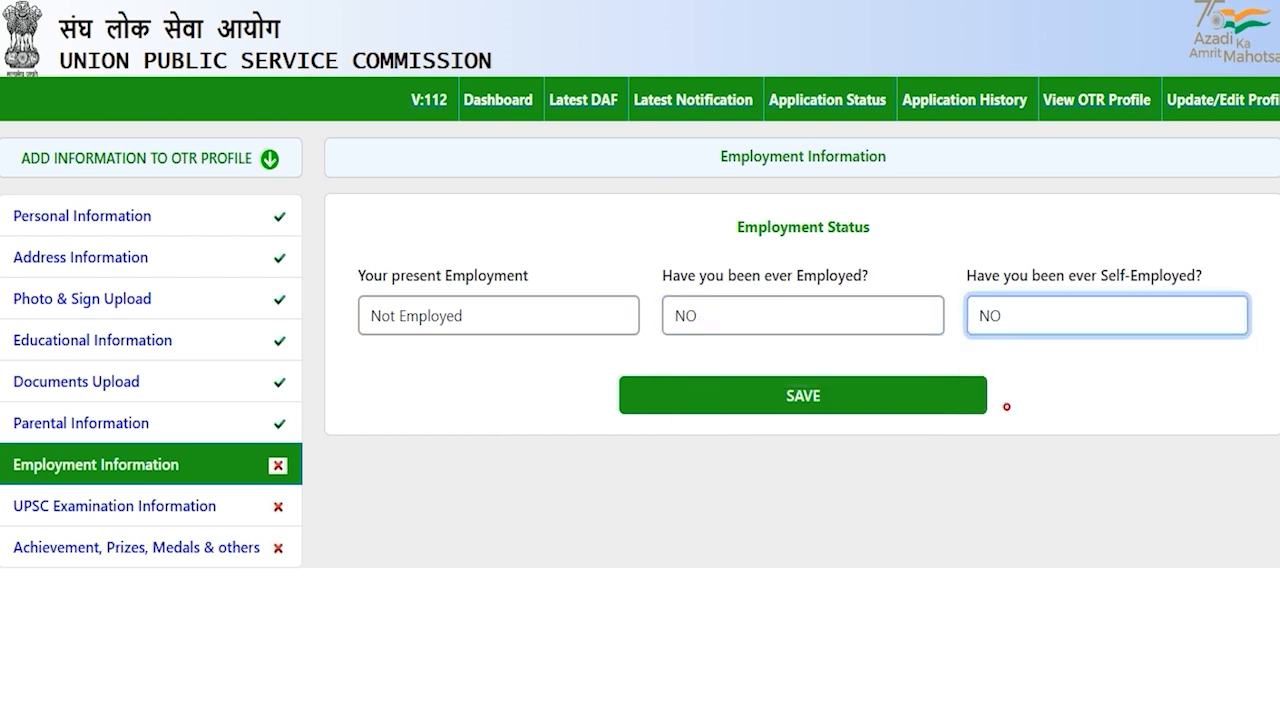
left_click(808, 397)
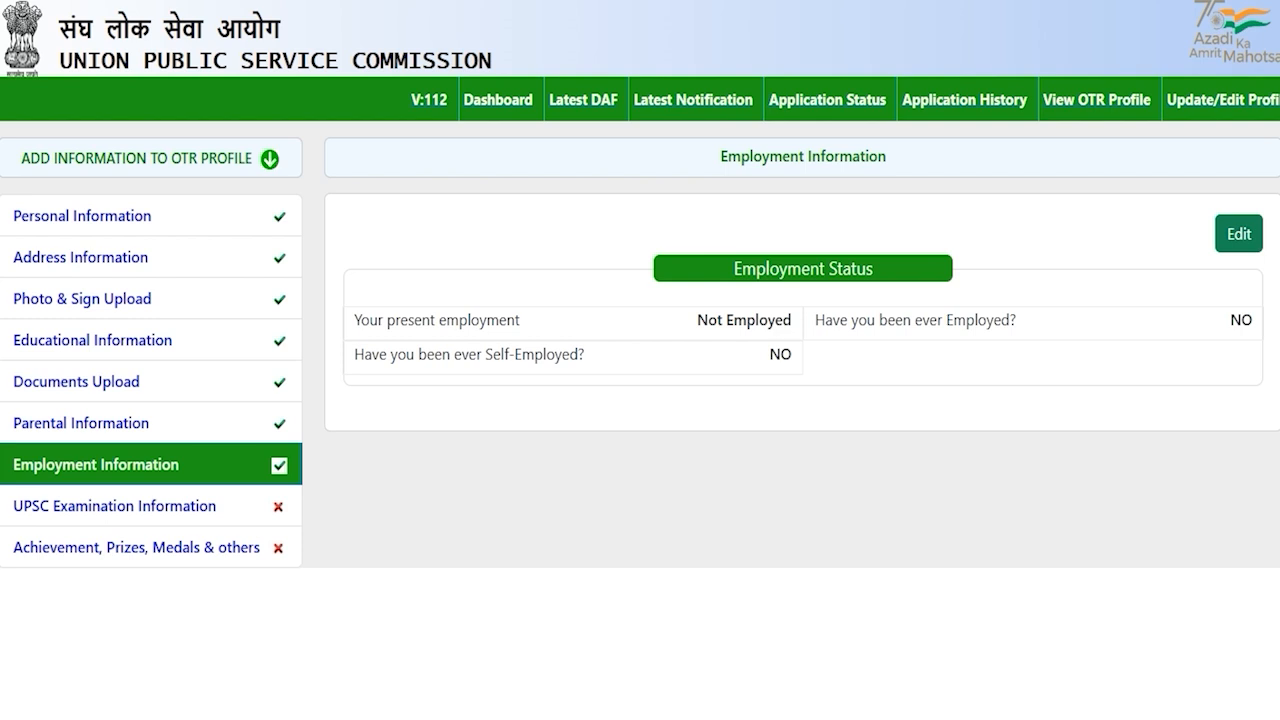
left_click(172, 507)
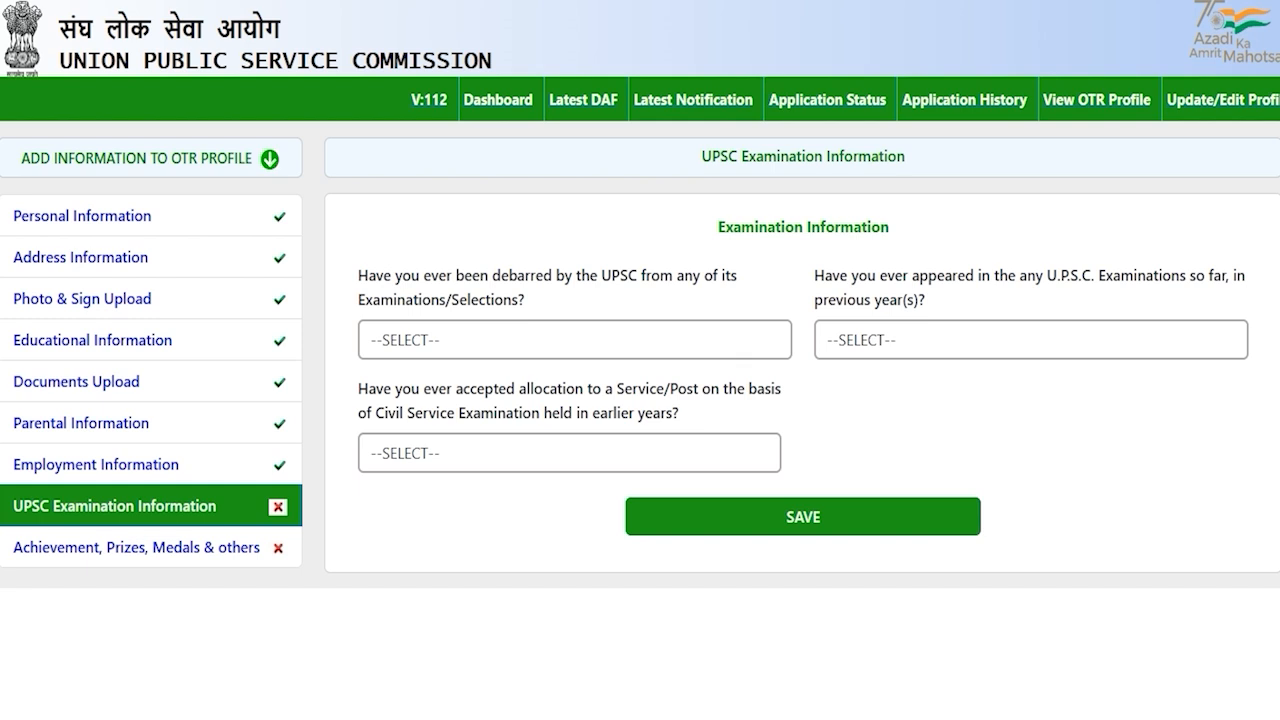
Answer NO to the debarment and previous-attempts examination questions
key("Return")
left_click(452, 344)
left_click(426, 401)
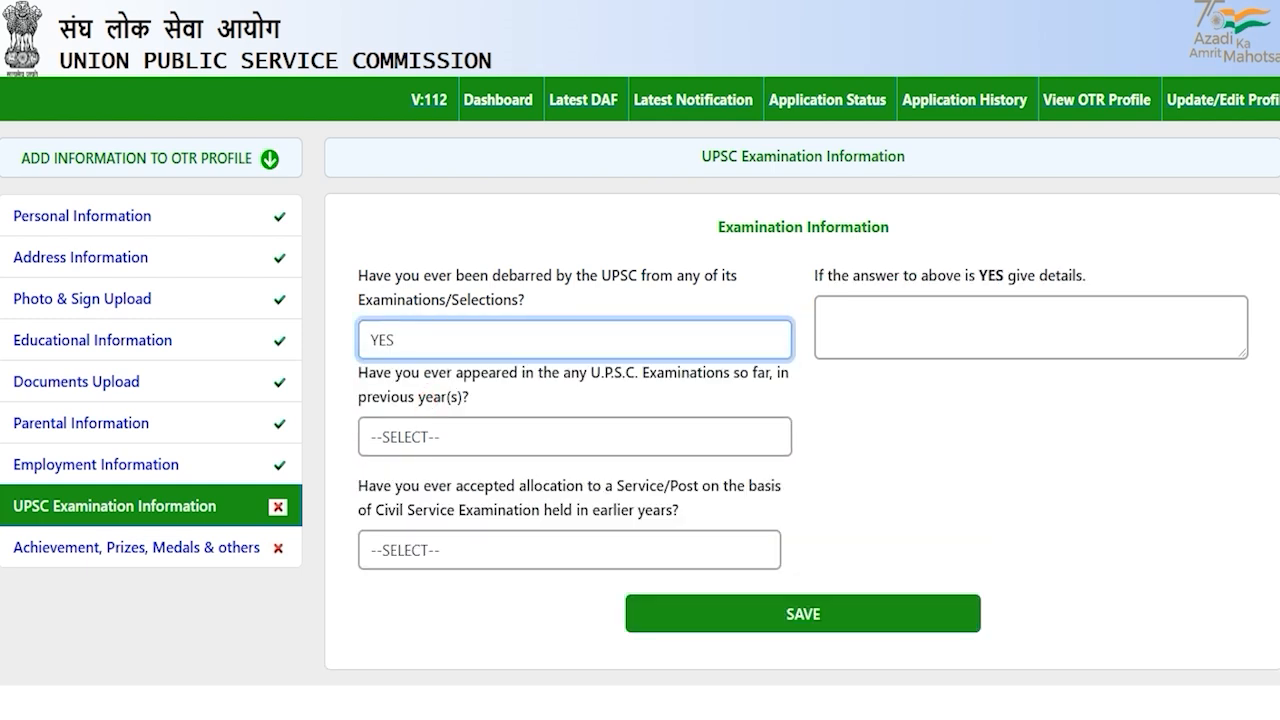
left_click(484, 340)
left_click(388, 432)
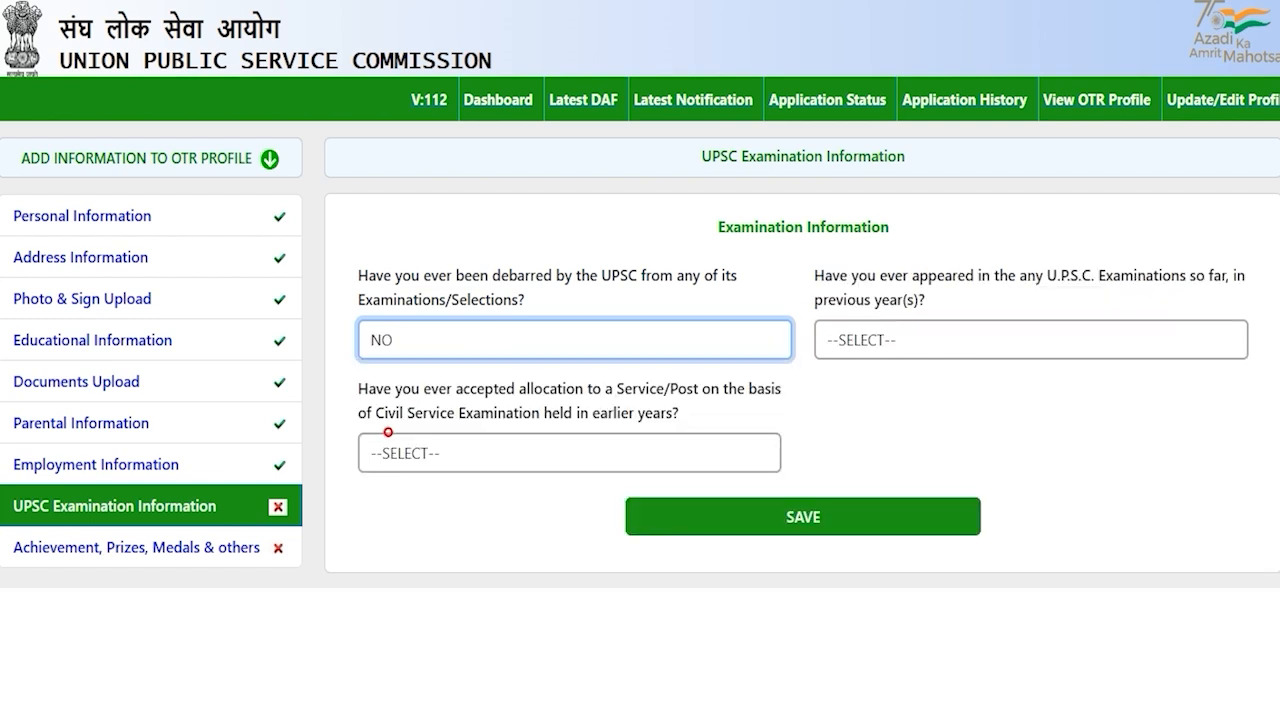
left_click(885, 403)
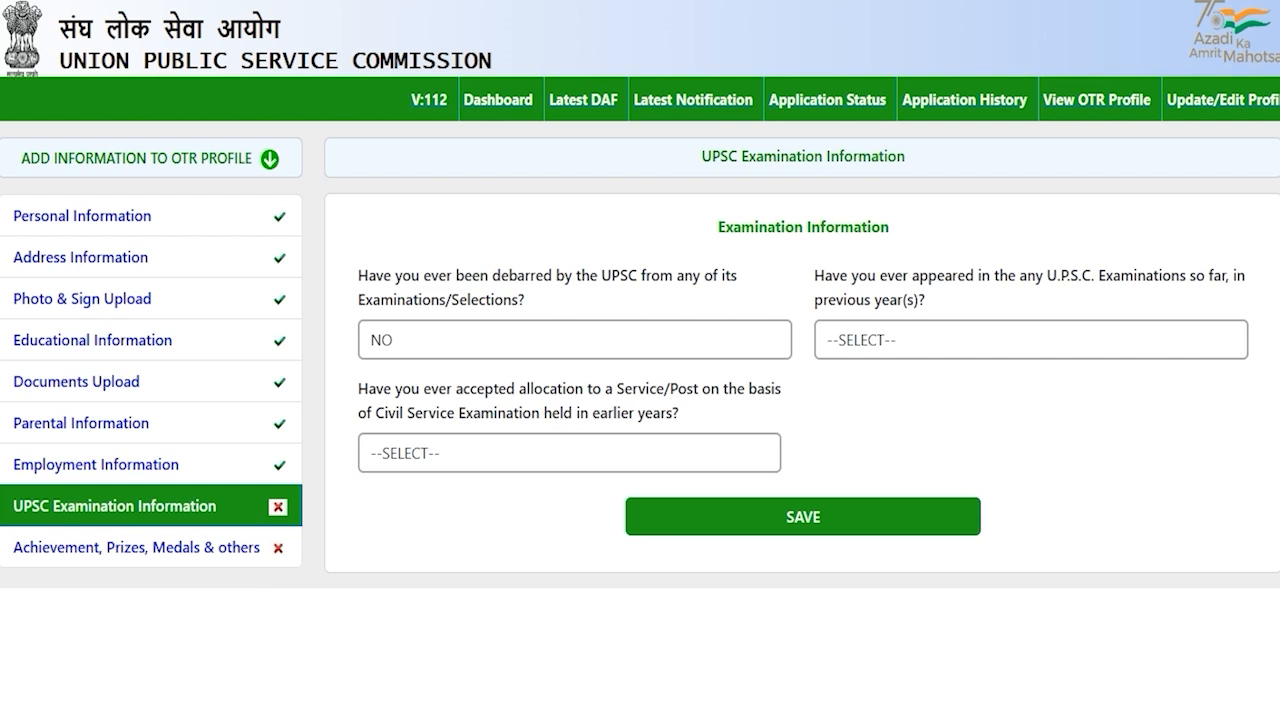
left_click_drag(878, 276, 918, 276)
left_click(908, 340)
left_click(880, 401)
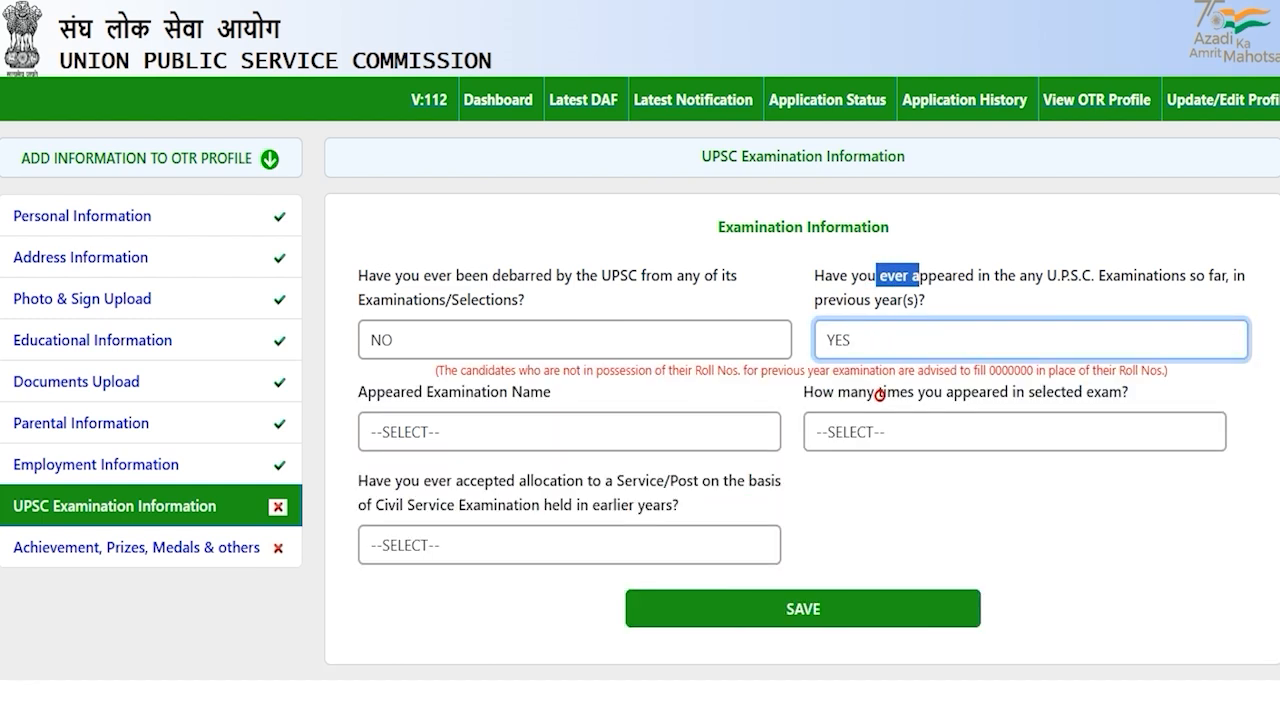
left_click(885, 339)
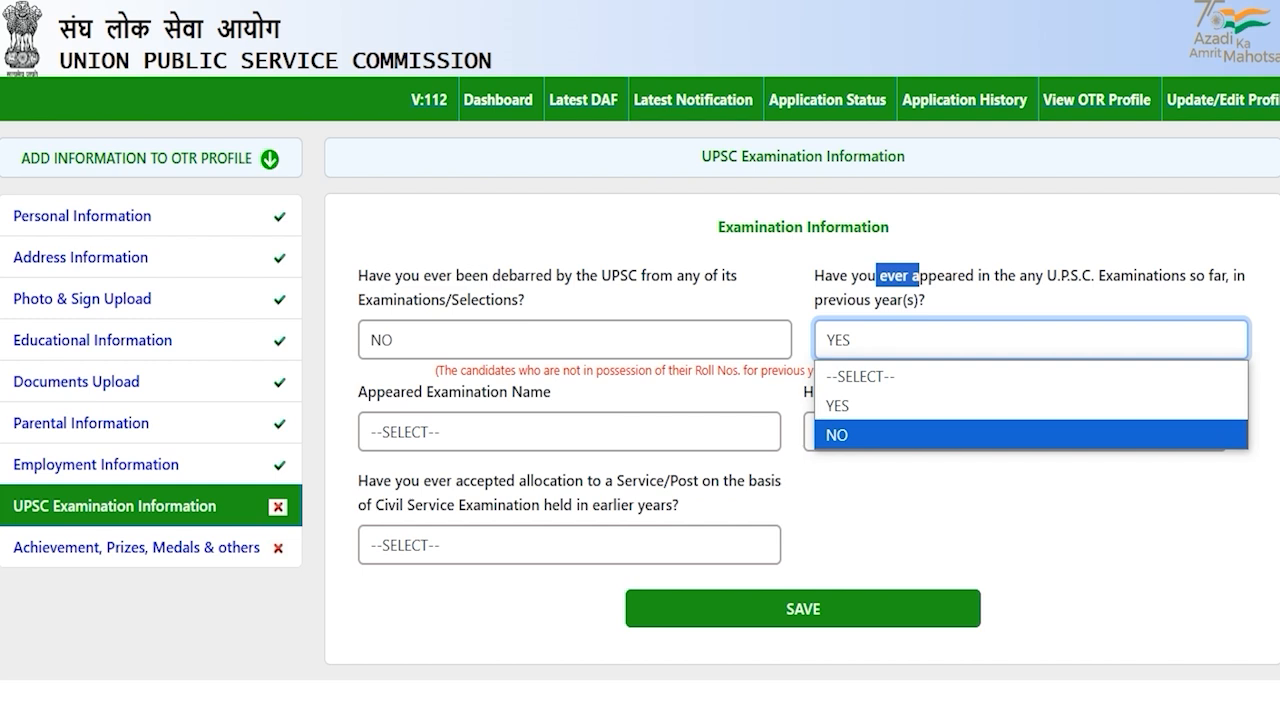
left_click(840, 434)
key("Tab")
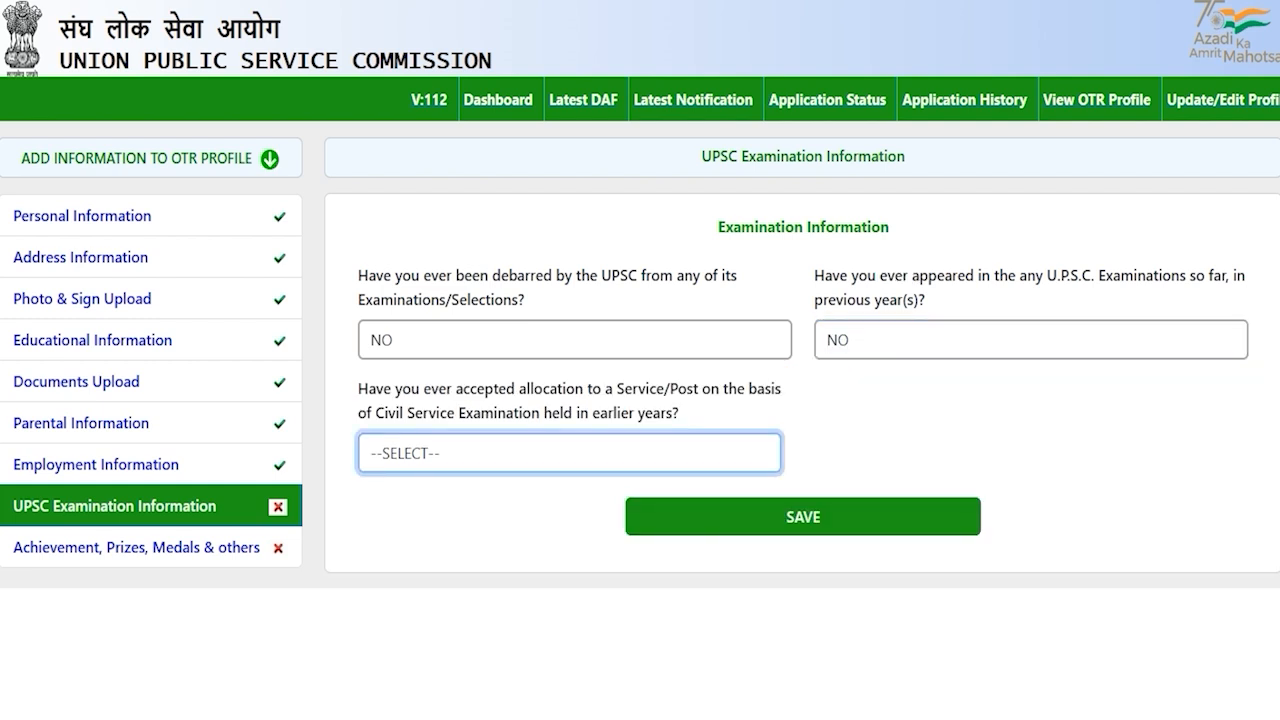
Answer NO to the earlier service allocation question and save the examination information
left_click_drag(400, 412, 513, 412)
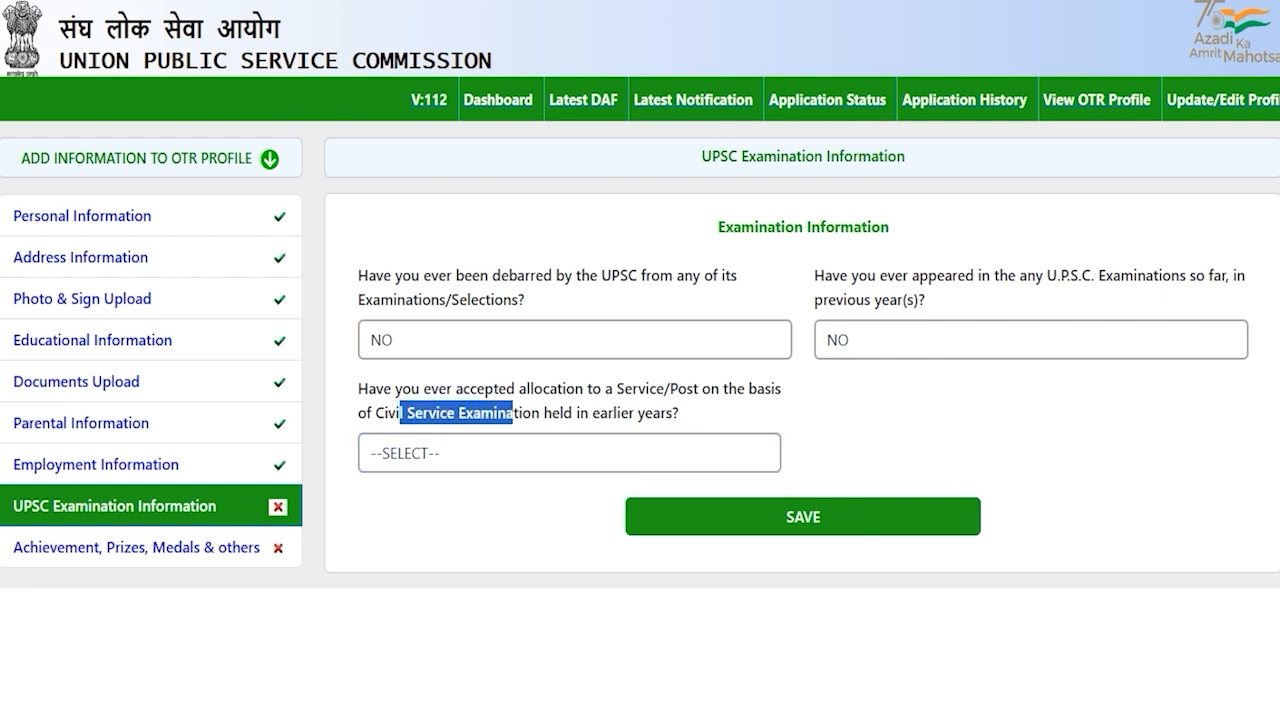
left_click(486, 453)
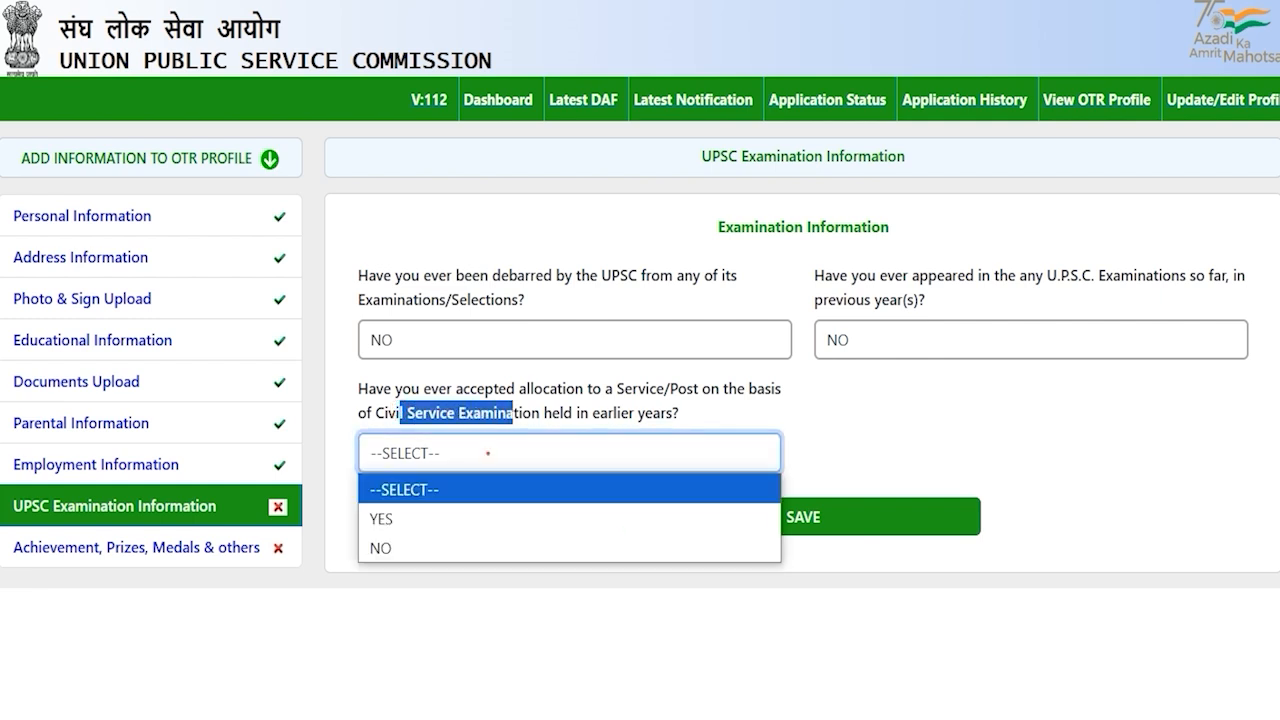
left_click(447, 515)
left_click(516, 452)
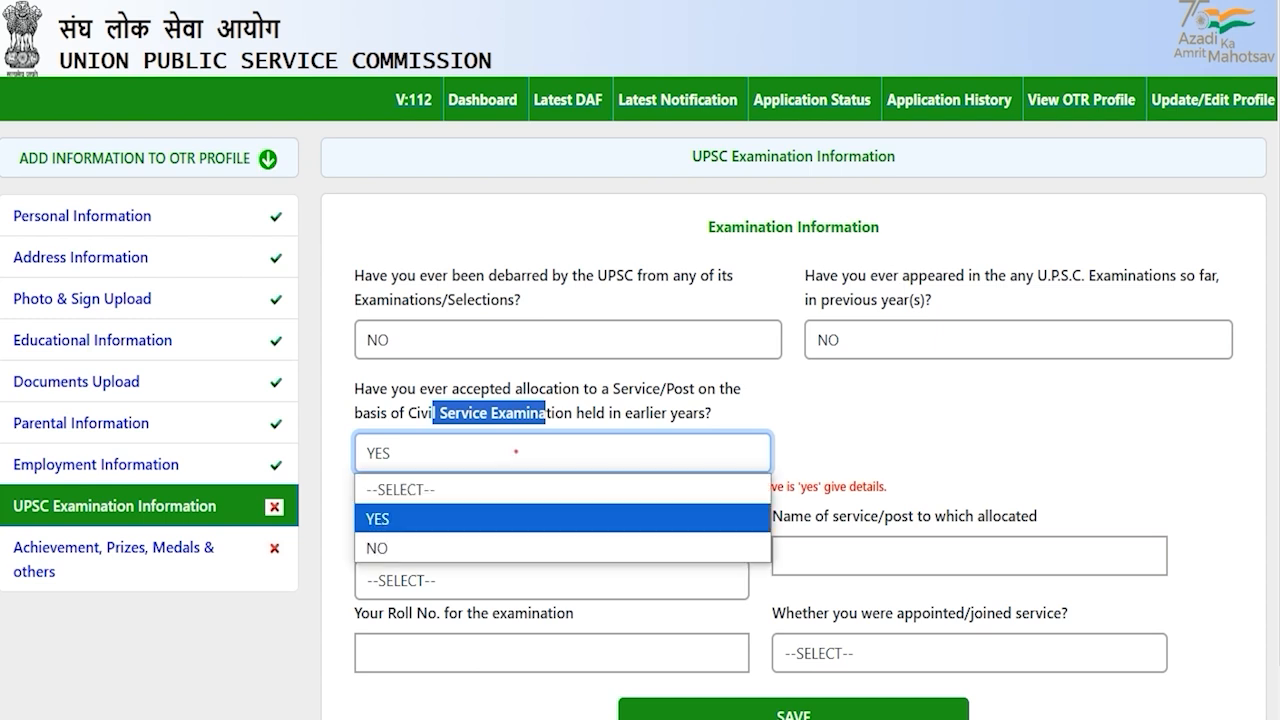
left_click(429, 540)
left_click(498, 525)
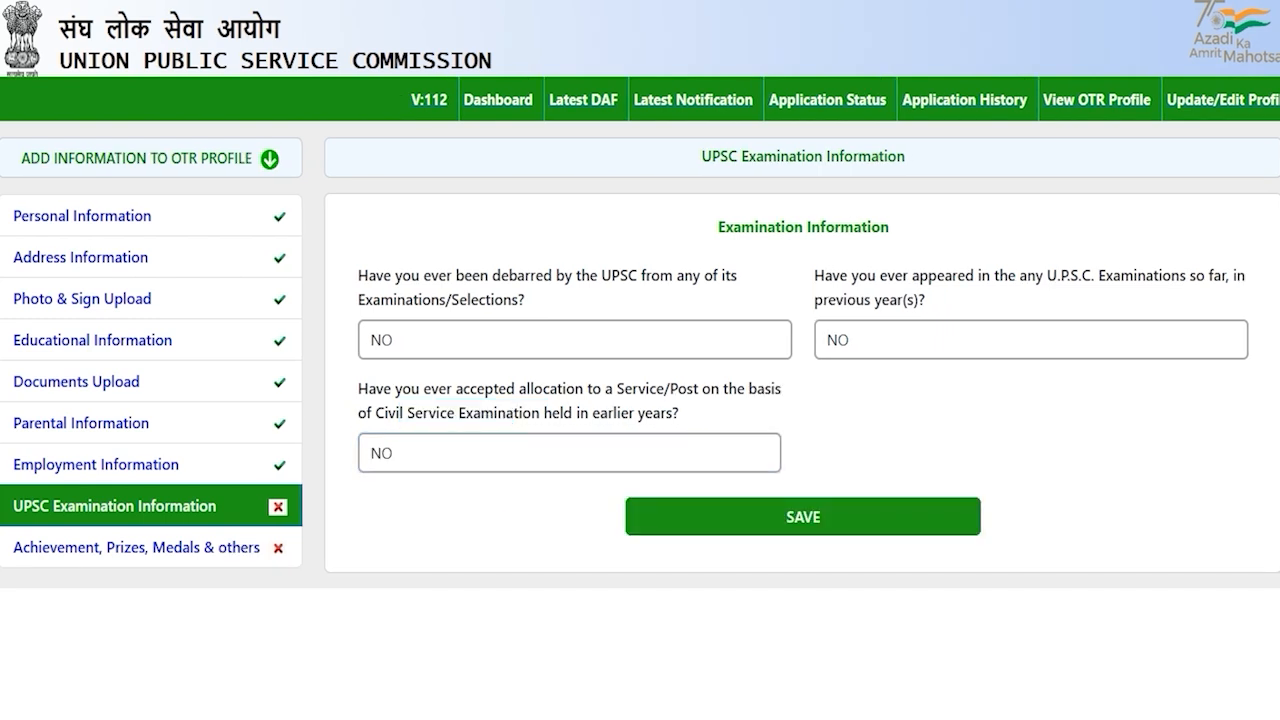
left_click(805, 518)
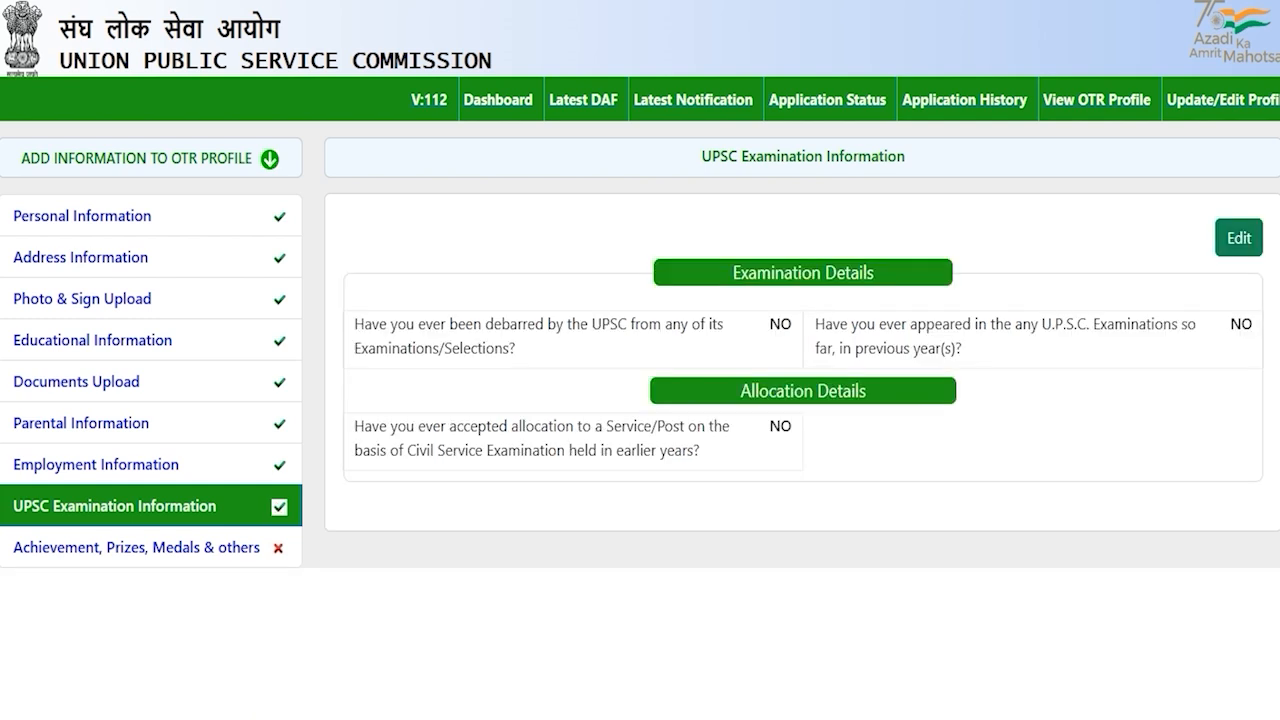
Open Achievement, Prizes, Medals & others and skip the prizes and sports/N.C.C. fields
left_click(193, 548)
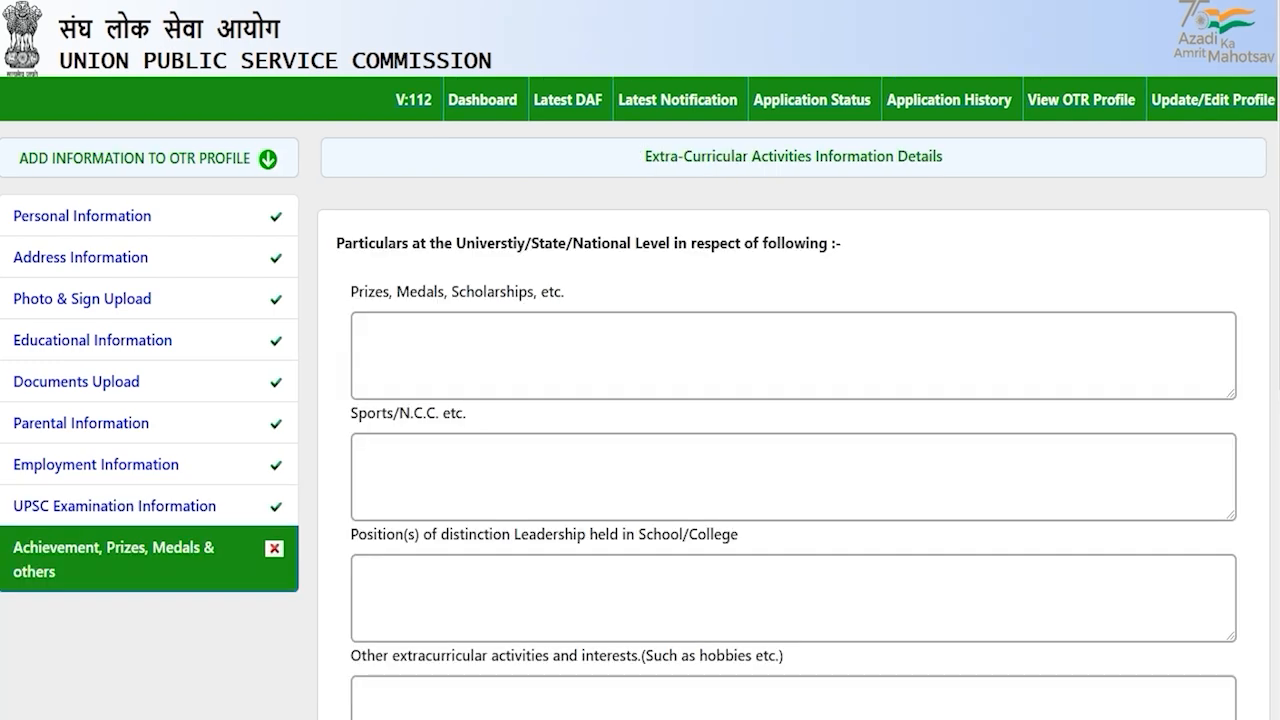
scroll(790, 450, "down", 4)
scroll(790, 450, "up", 4)
left_click_drag(474, 243, 719, 243)
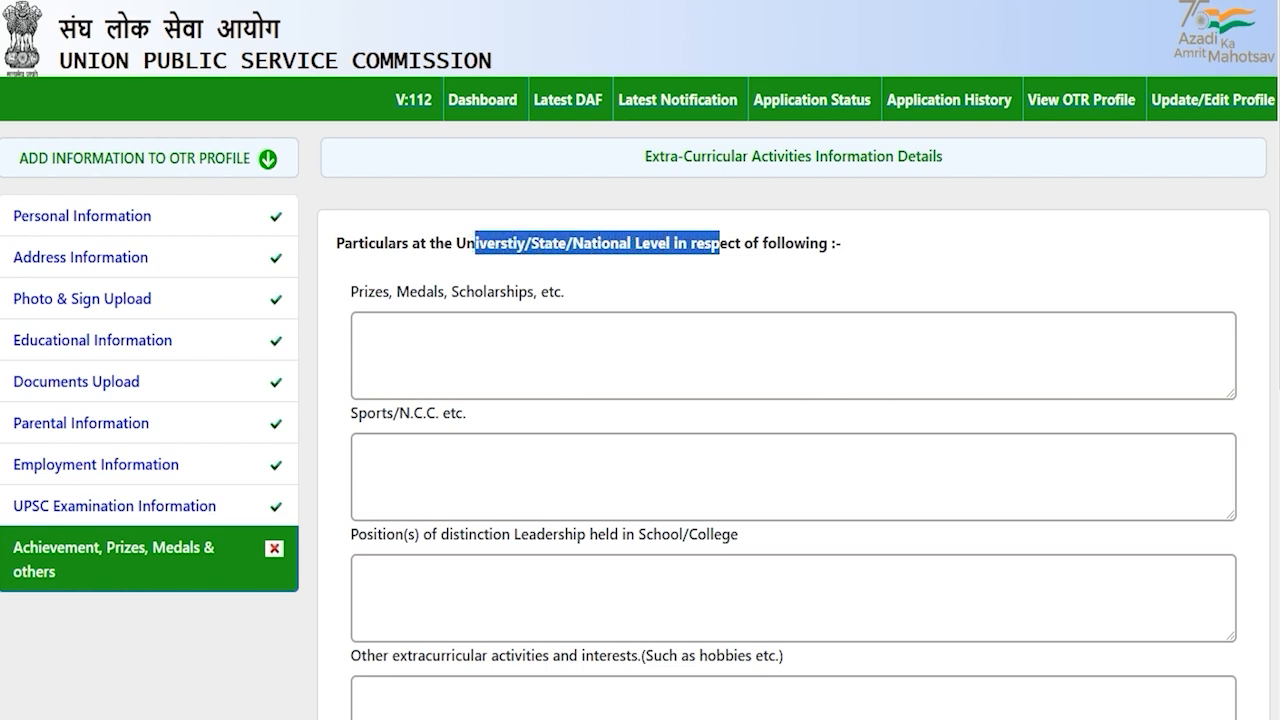
left_click(455, 327)
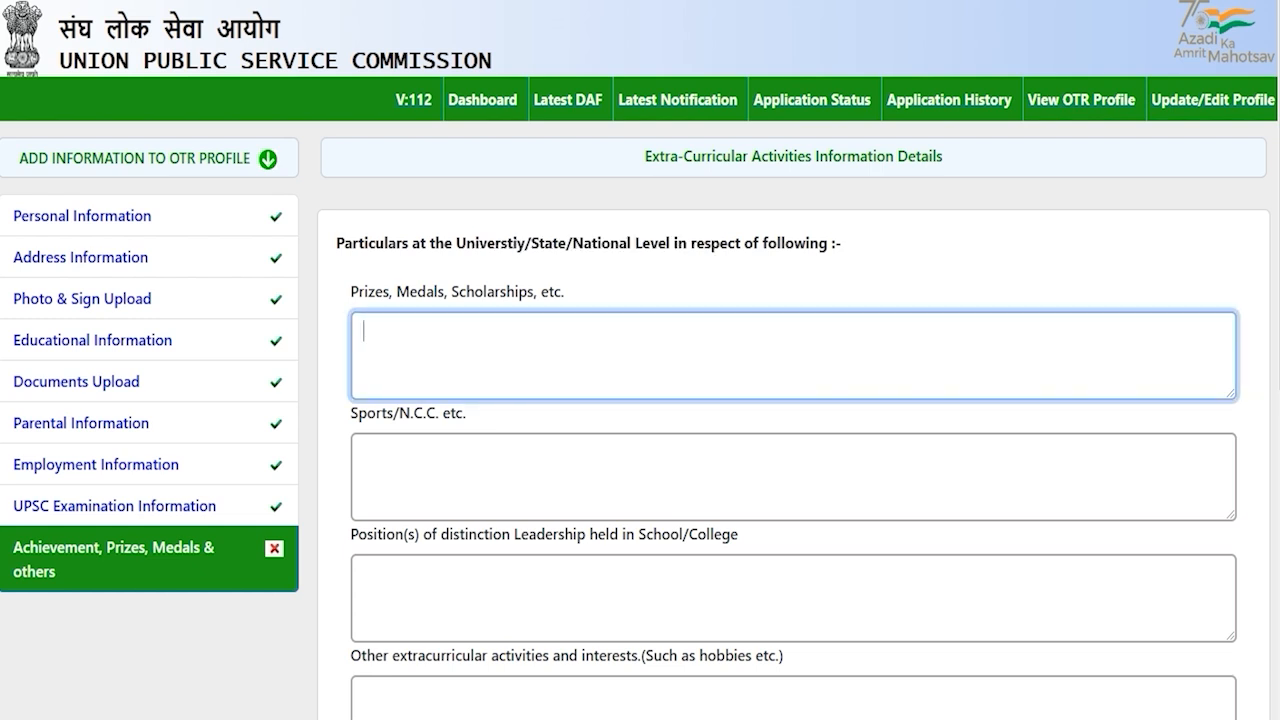
left_click(418, 462)
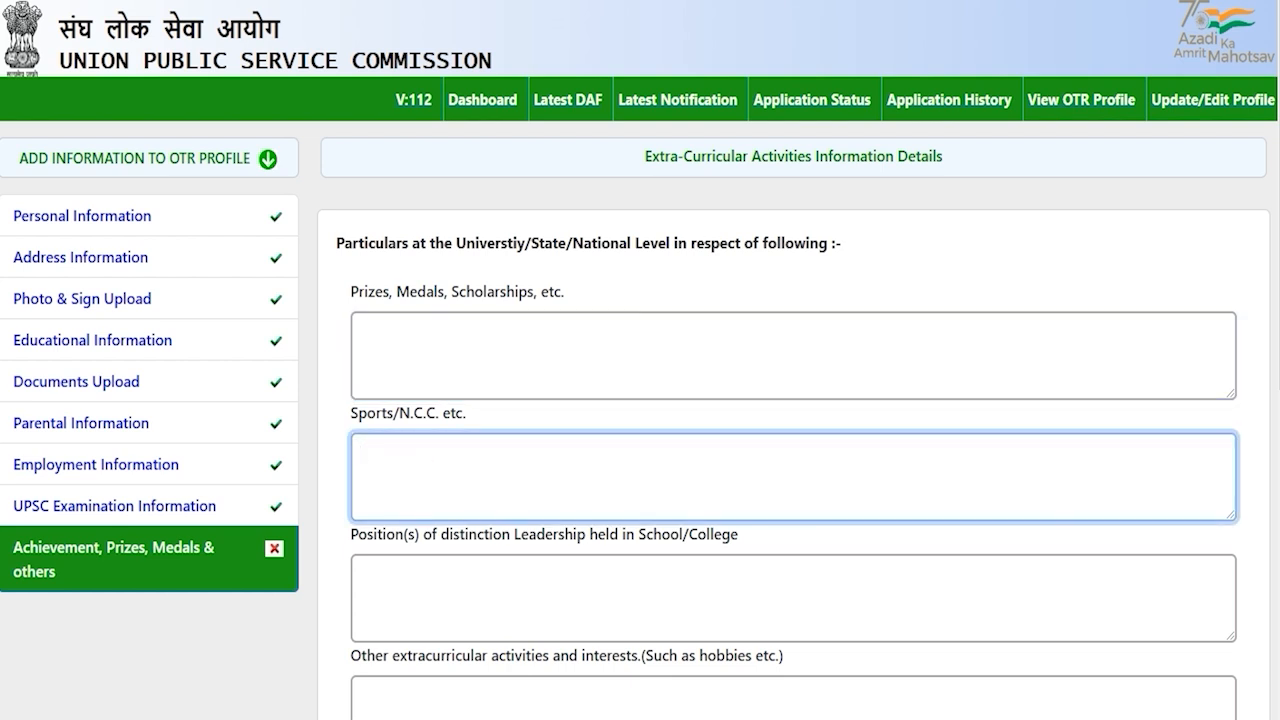
Leave the leadership positions and other extracurricular activities fields empty
scroll(640, 360, "down", 2)
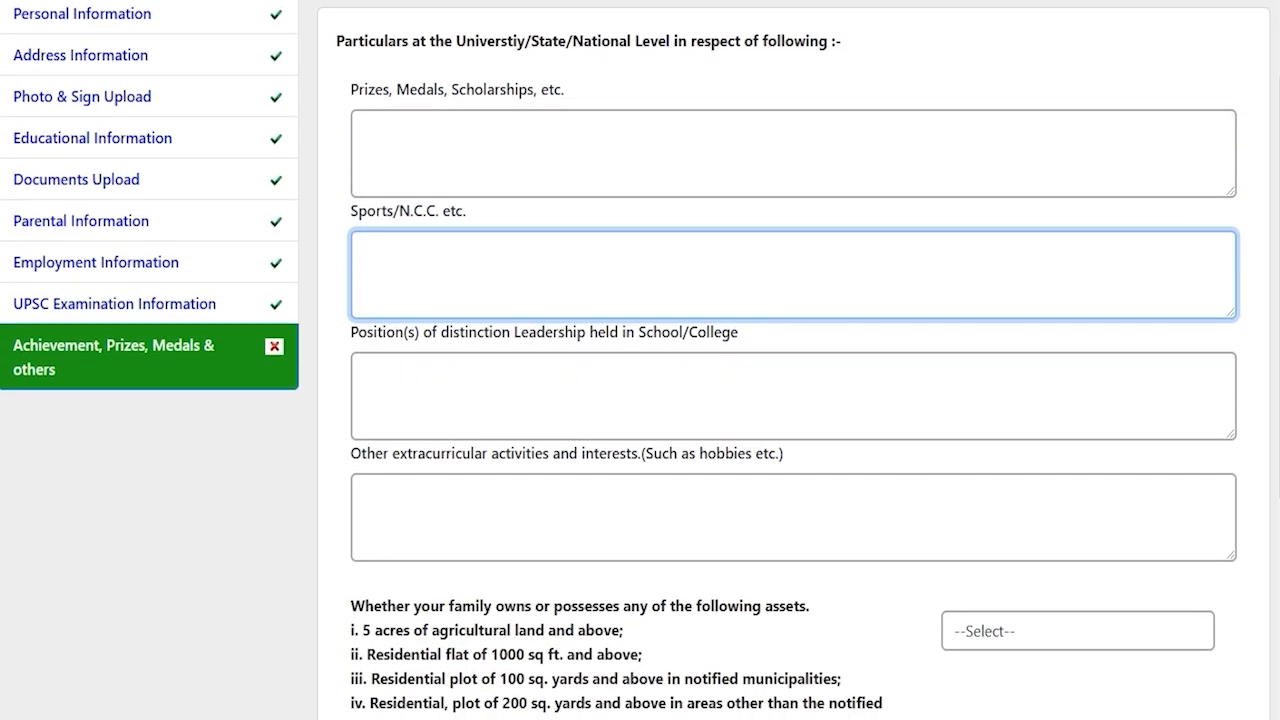
mouse_move(407, 332)
left_mouse_down()
mouse_move(374, 332)
mouse_move(686, 332)
left_mouse_up()
left_click(580, 408)
scroll(586, 408, "down", 2)
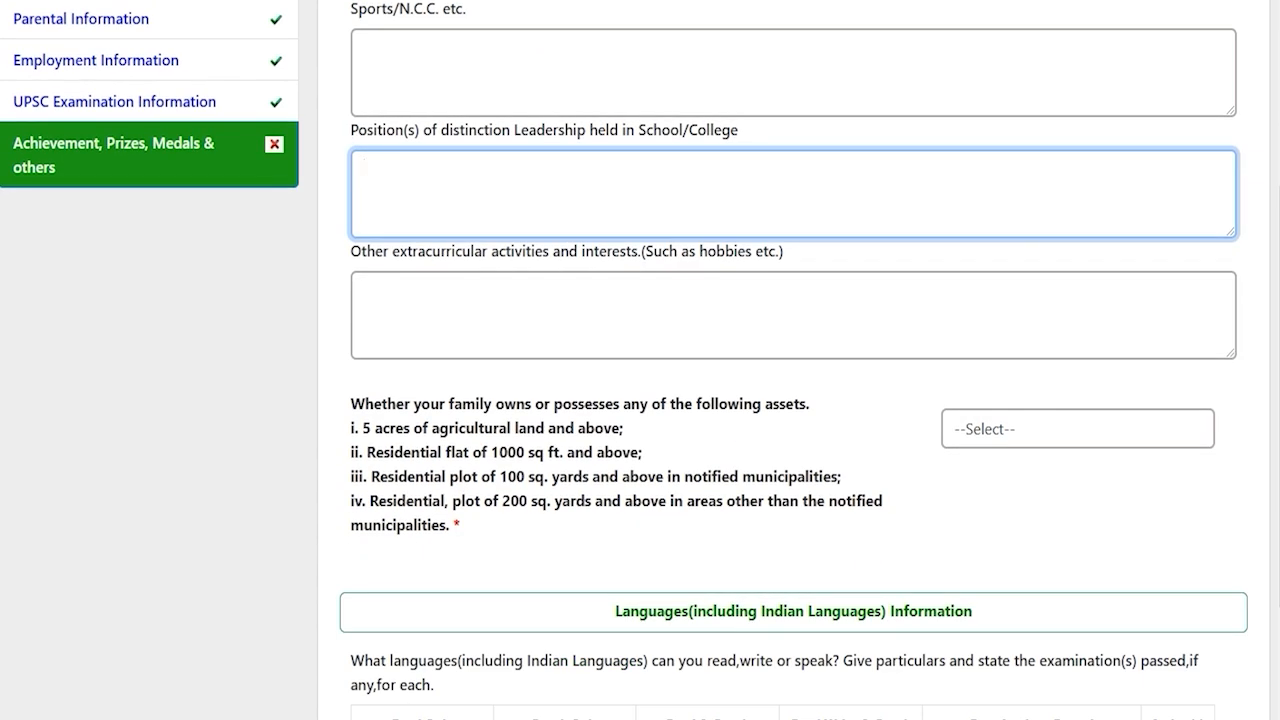
left_click_drag(409, 251, 778, 251)
left_click(566, 316)
scroll(566, 316, "down", 2)
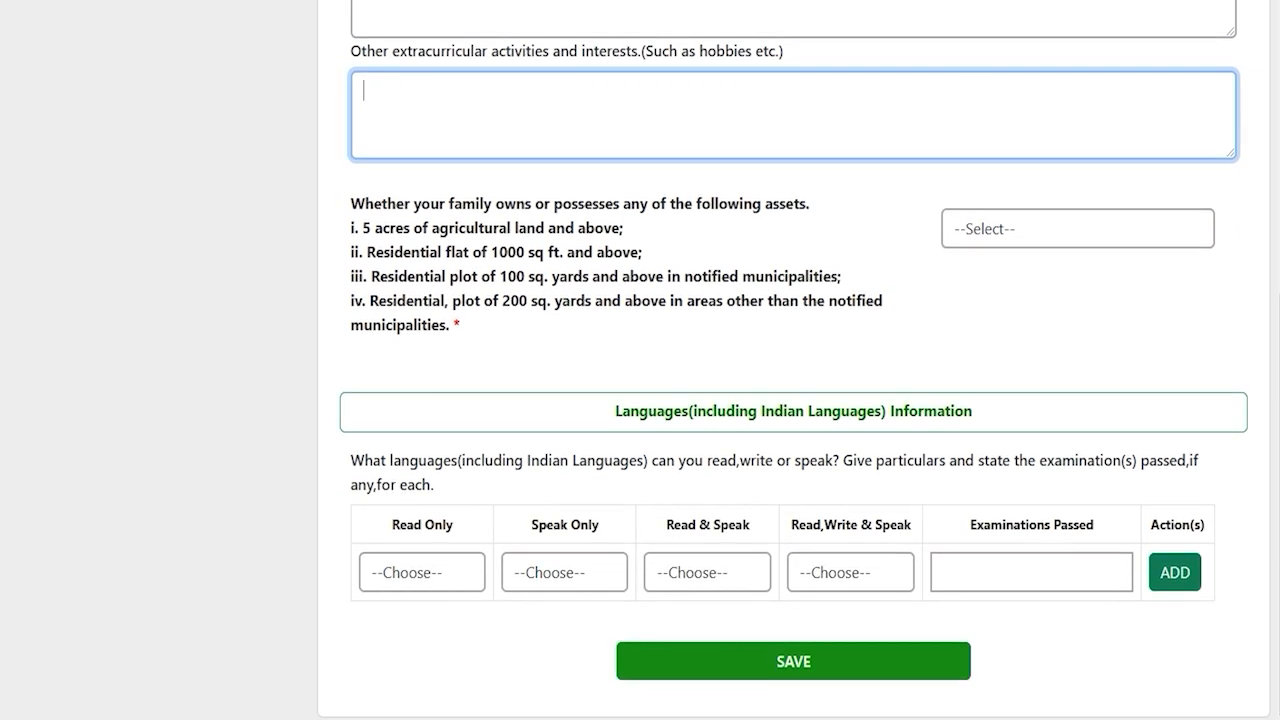
scroll(635, 360, "up", 1)
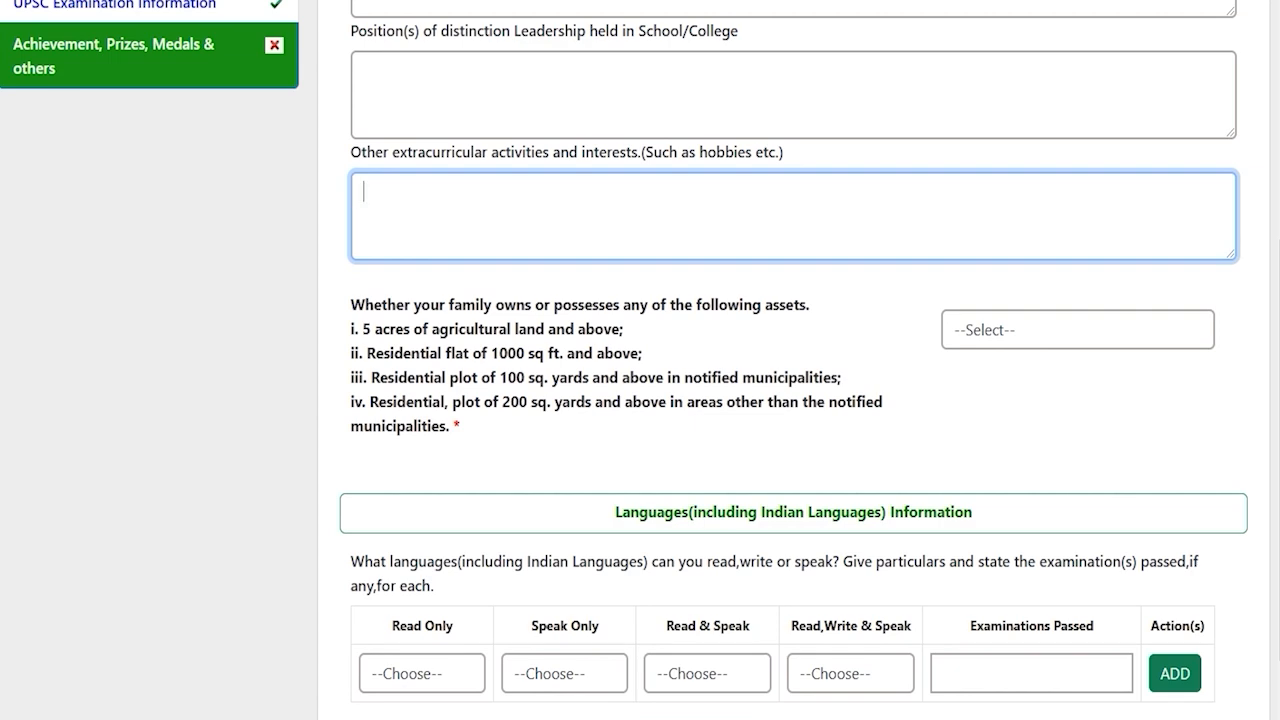
scroll(640, 360, "up", 1)
scroll(640, 360, "up", 3)
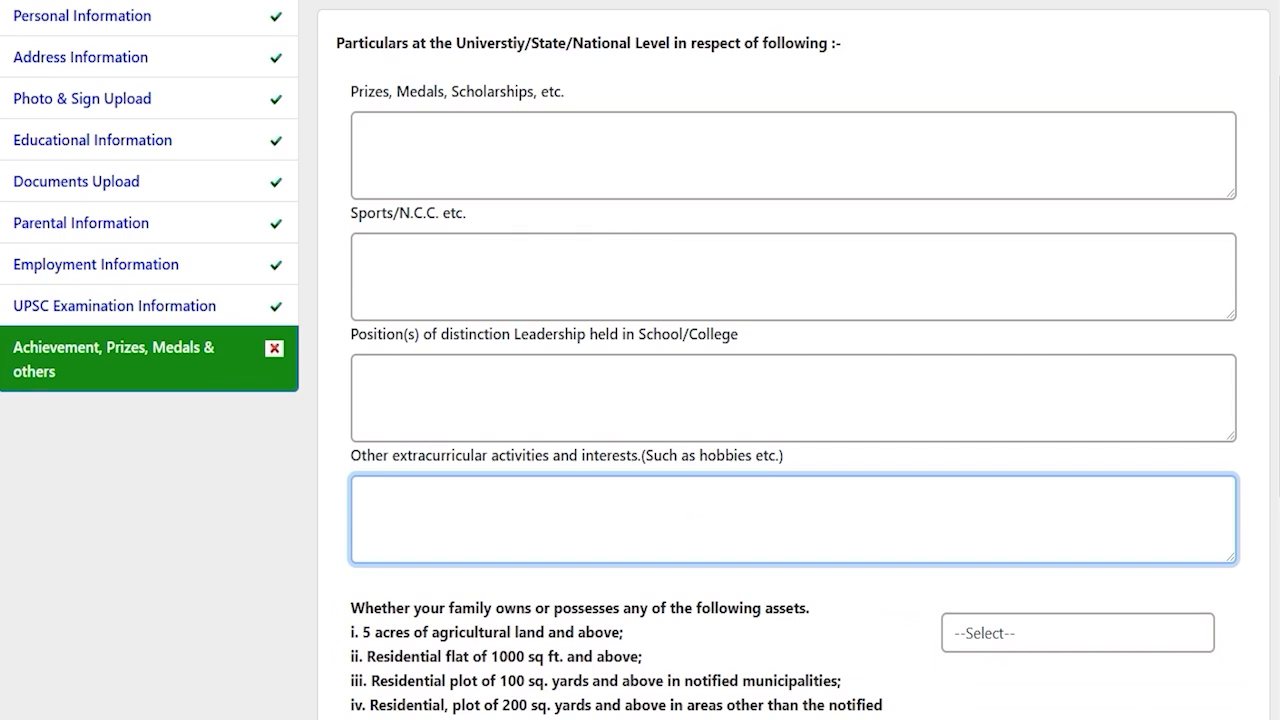
scroll(640, 360, "up", 1)
Review the family-assets options (agricultural land, flat, 100/200 sq. yard plots) and open its dropdown
key("Tab")
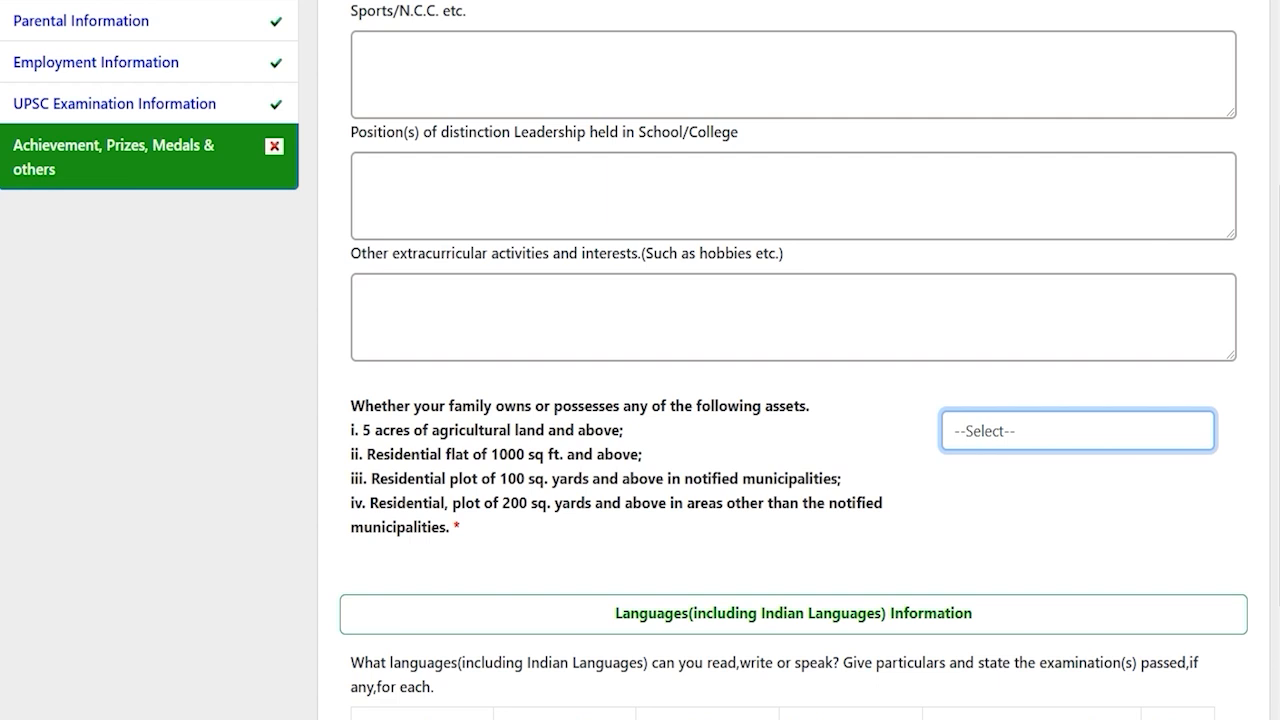
left_click_drag(389, 430, 526, 430)
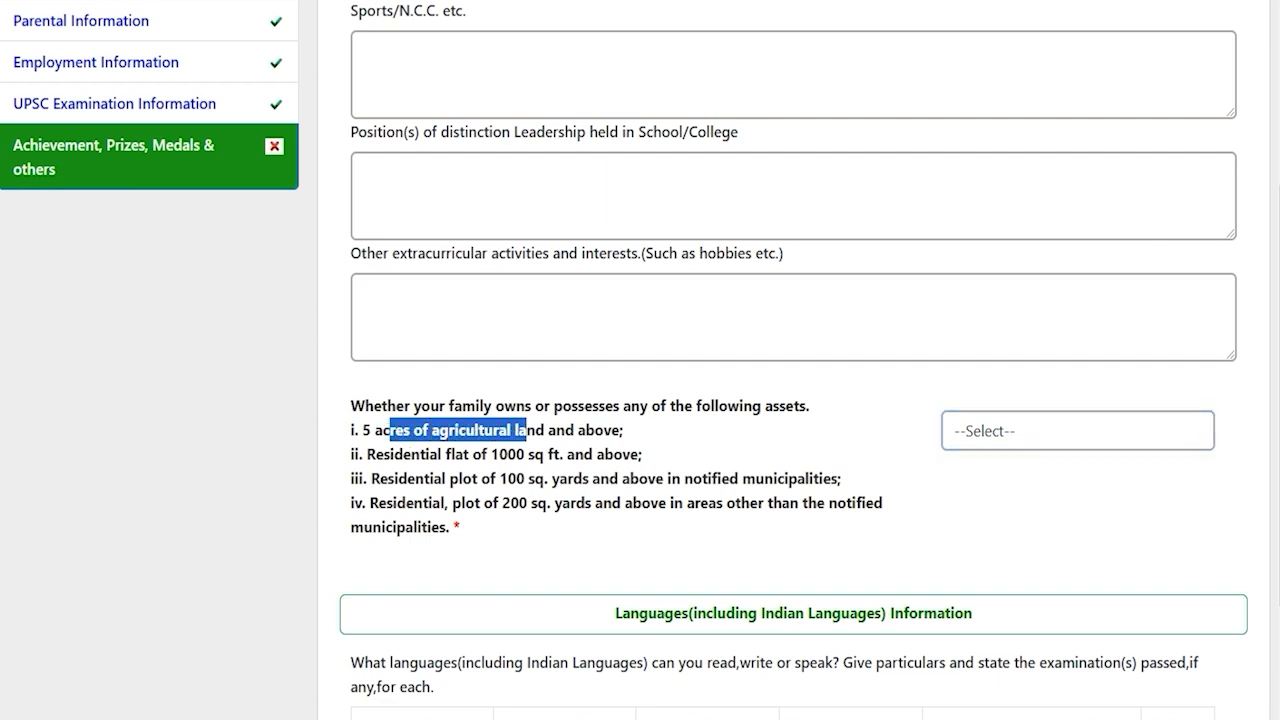
left_click_drag(409, 454, 574, 454)
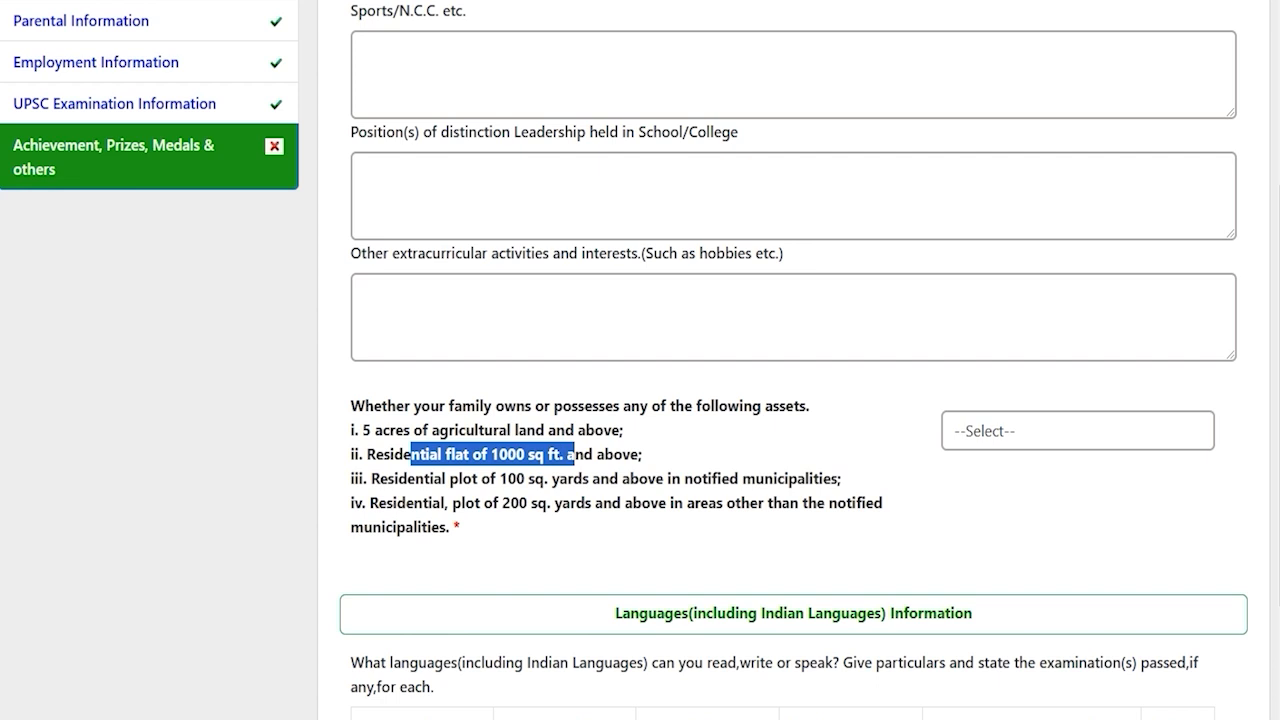
left_click_drag(424, 478, 638, 478)
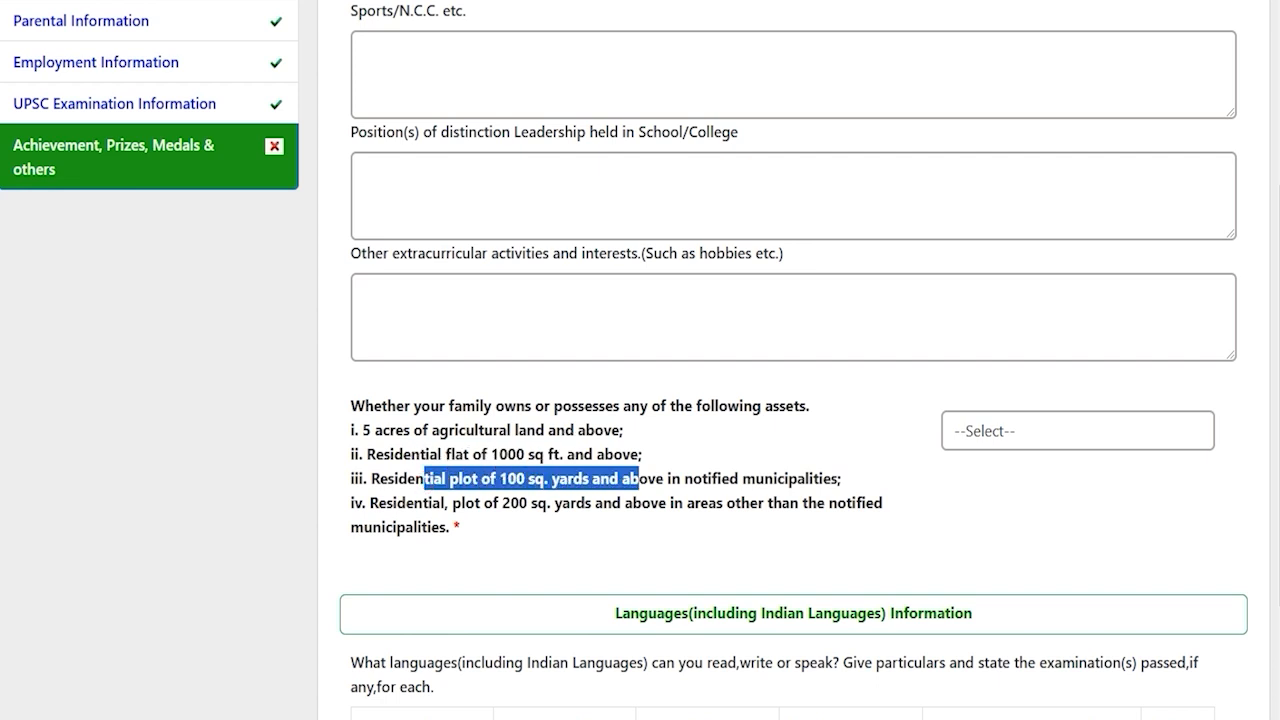
left_click_drag(406, 502, 658, 502)
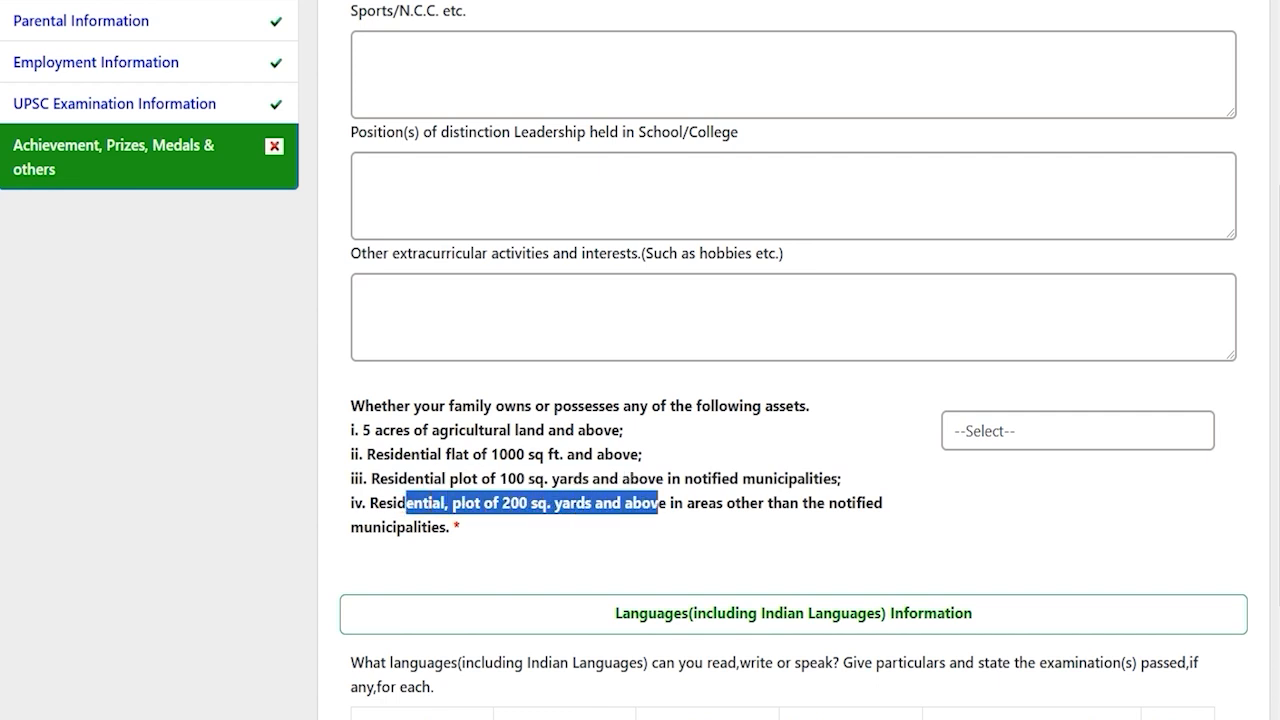
left_click(963, 430)
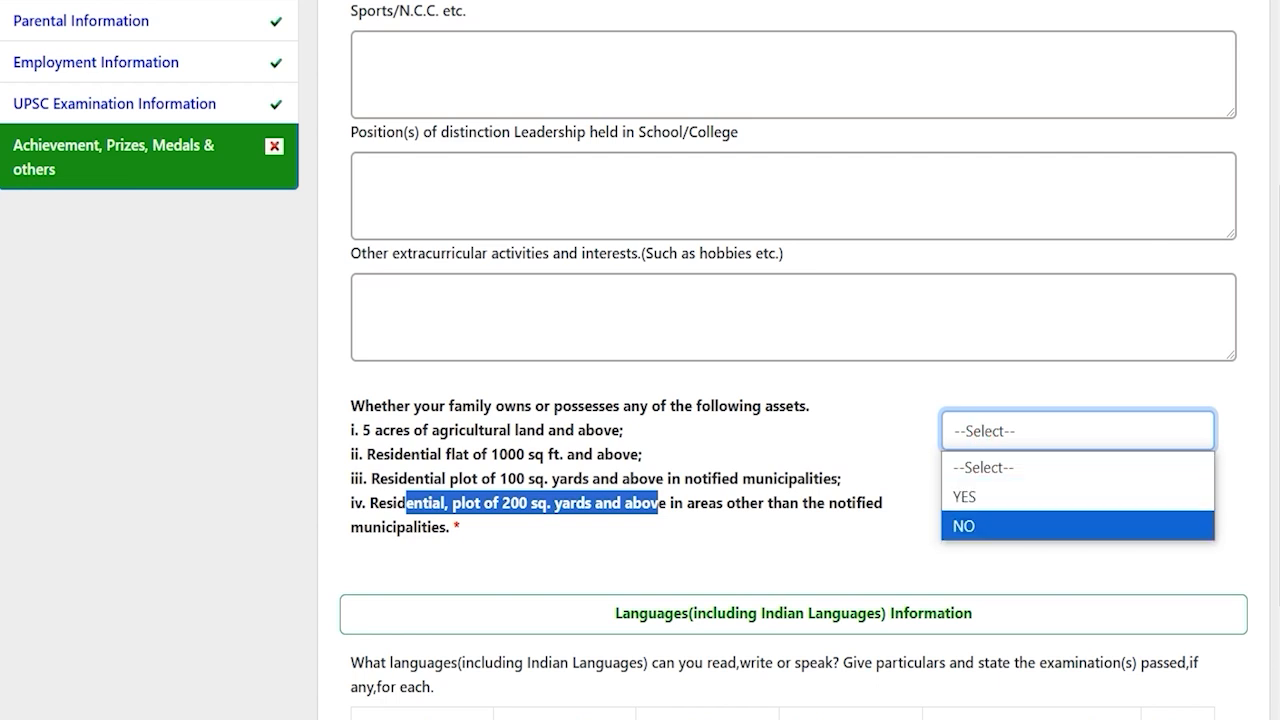
Answer NO to the family-assets question
left_click(963, 526)
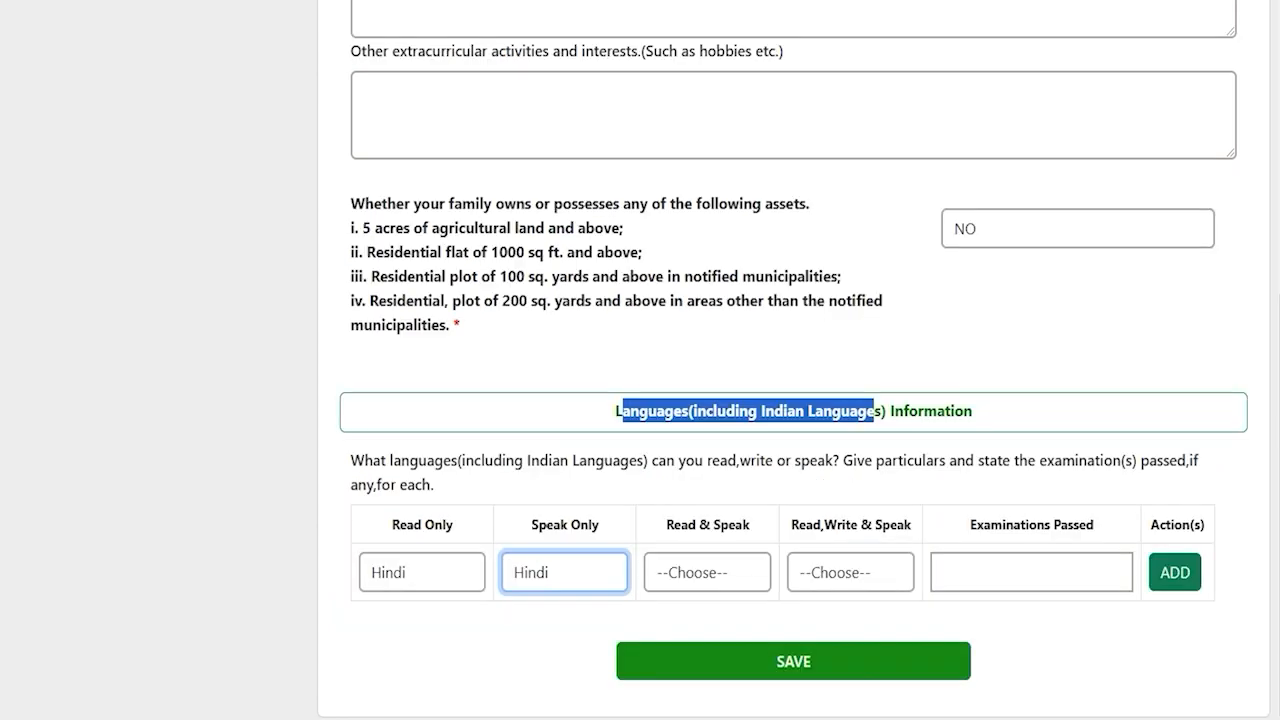
left_click(690, 414)
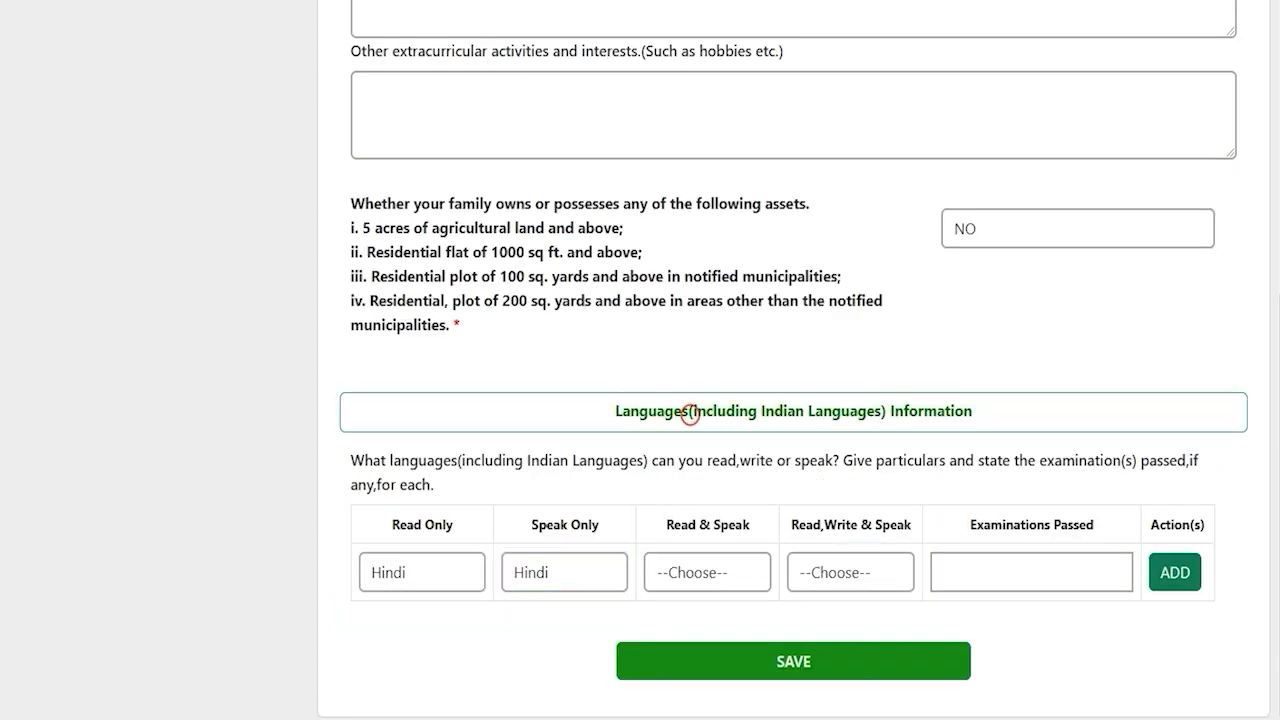
left_click_drag(621, 411, 972, 411)
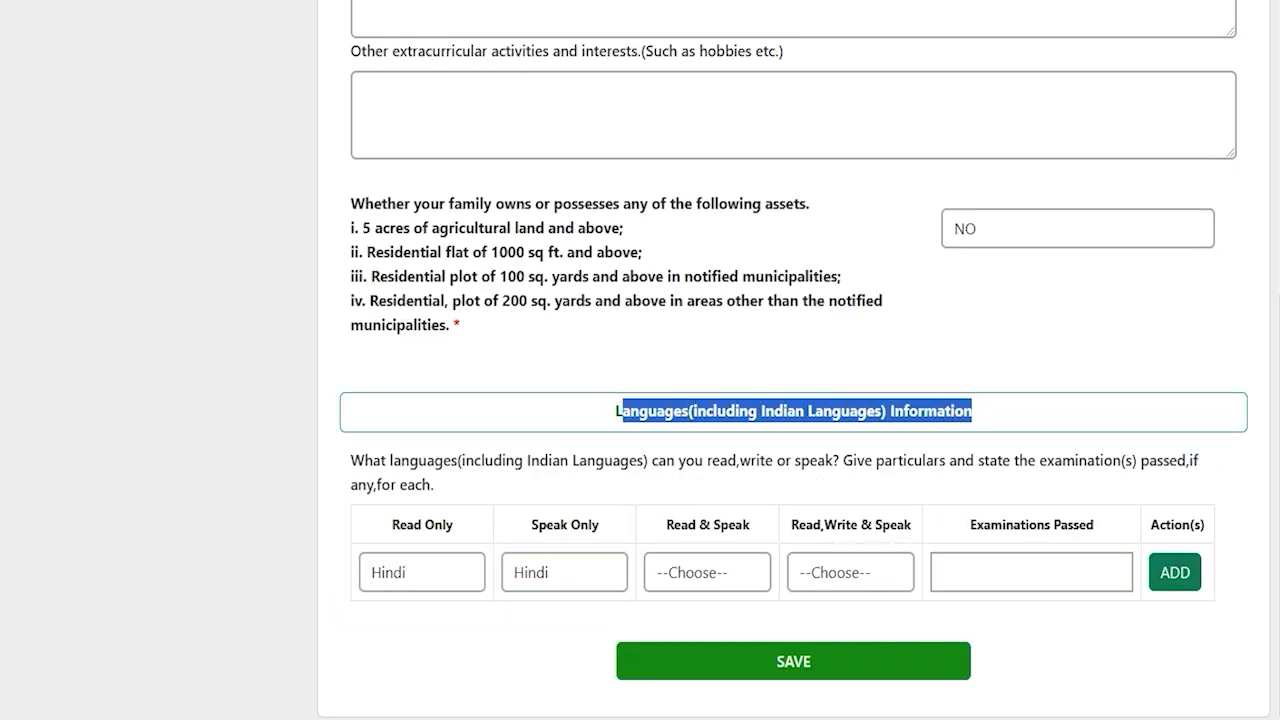
Add a language row with Hindi for all skills and '12th' as examination passed
left_click(450, 563)
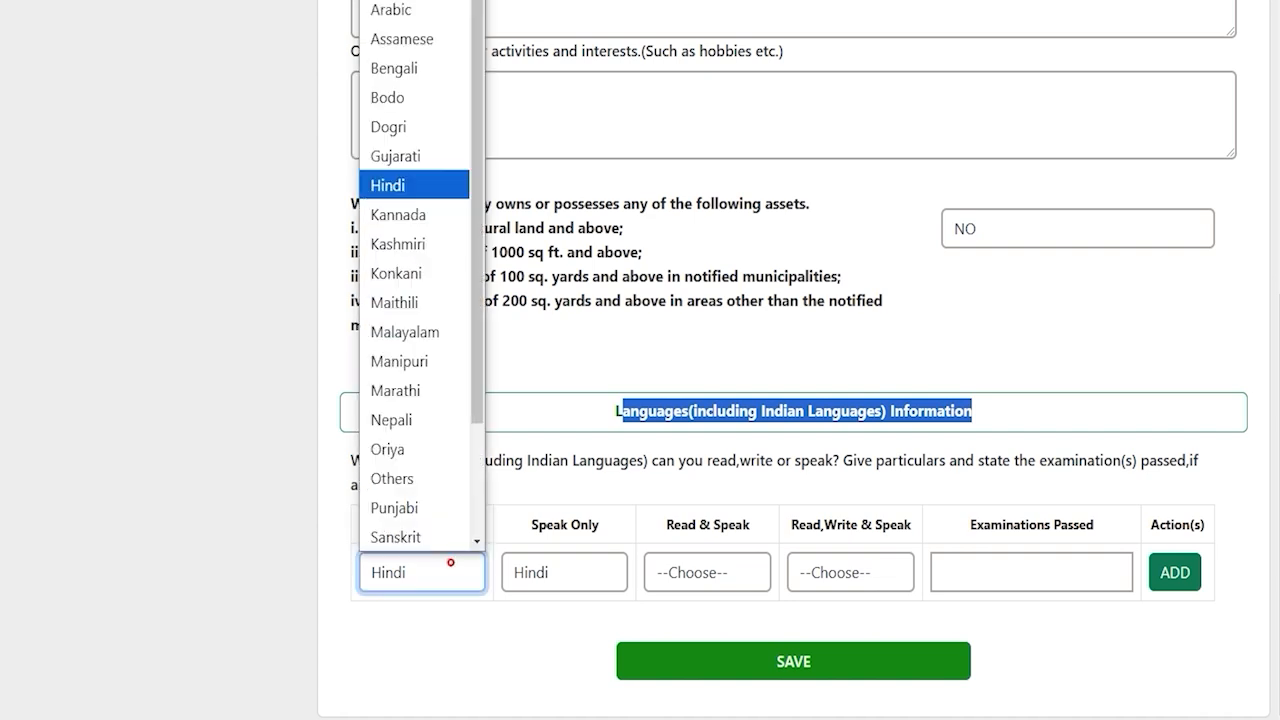
left_click(450, 563)
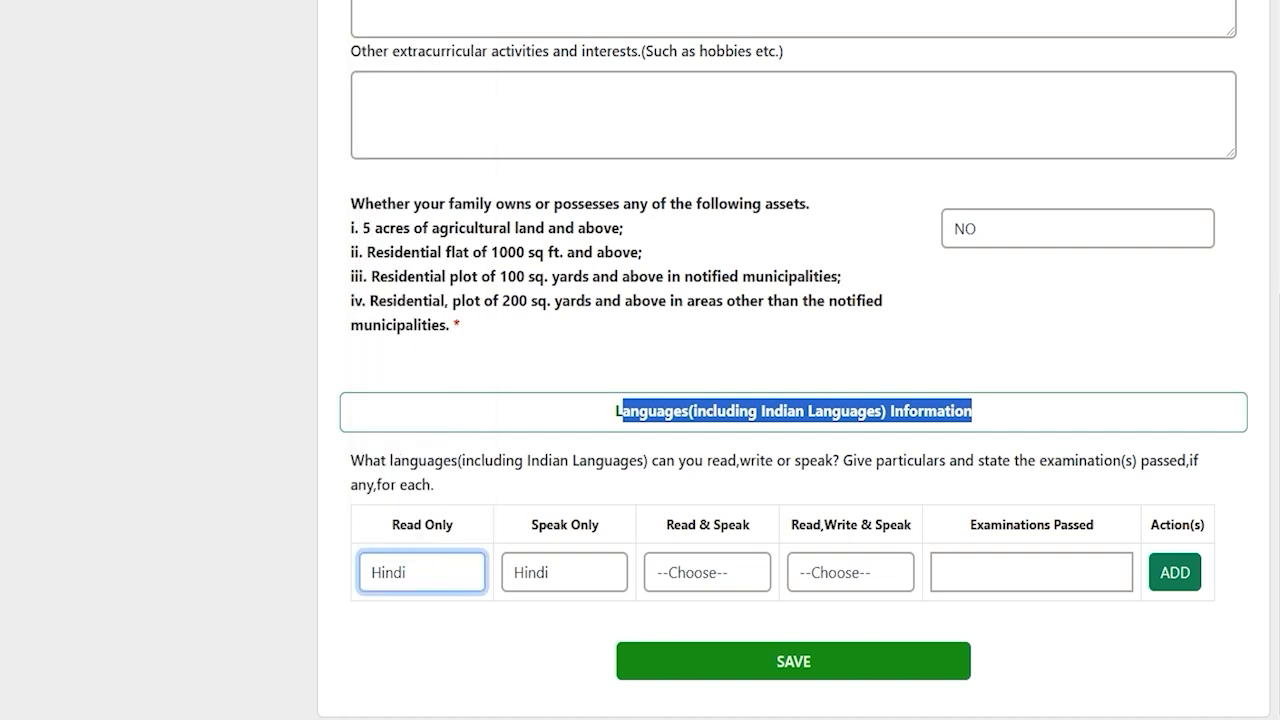
left_click(714, 572)
left_click(840, 572)
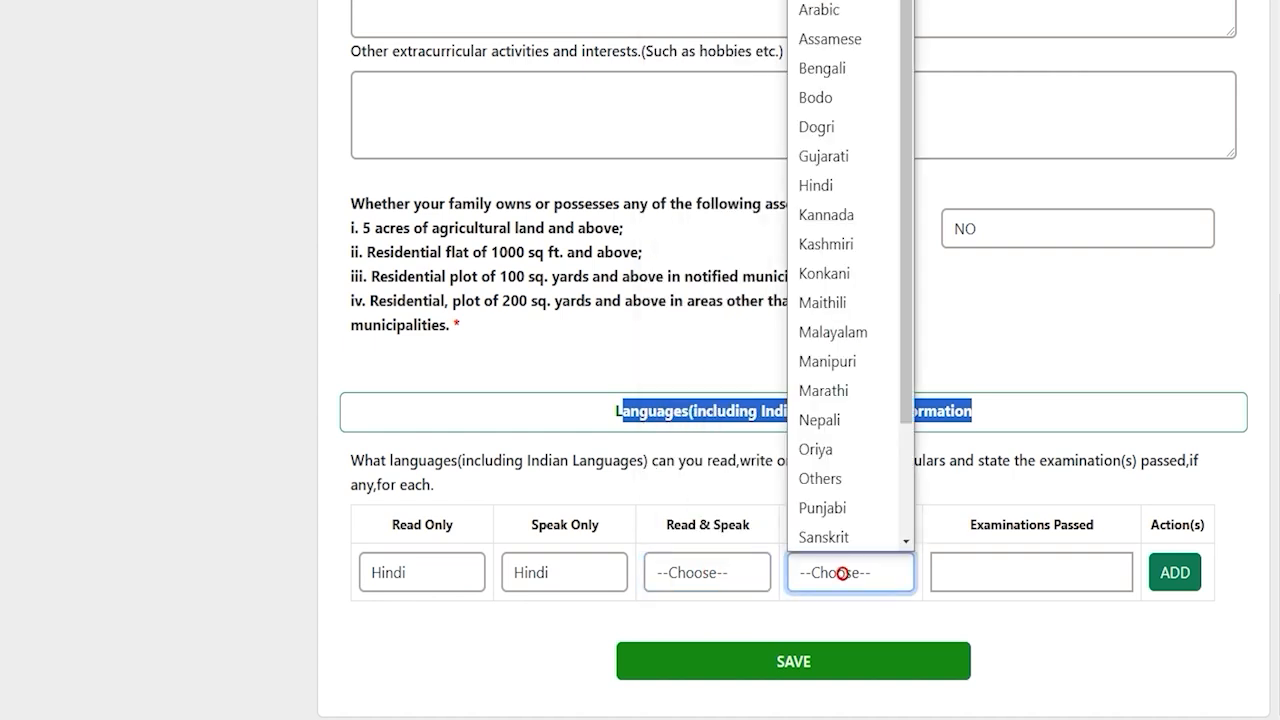
left_click(840, 572)
left_click(1009, 573)
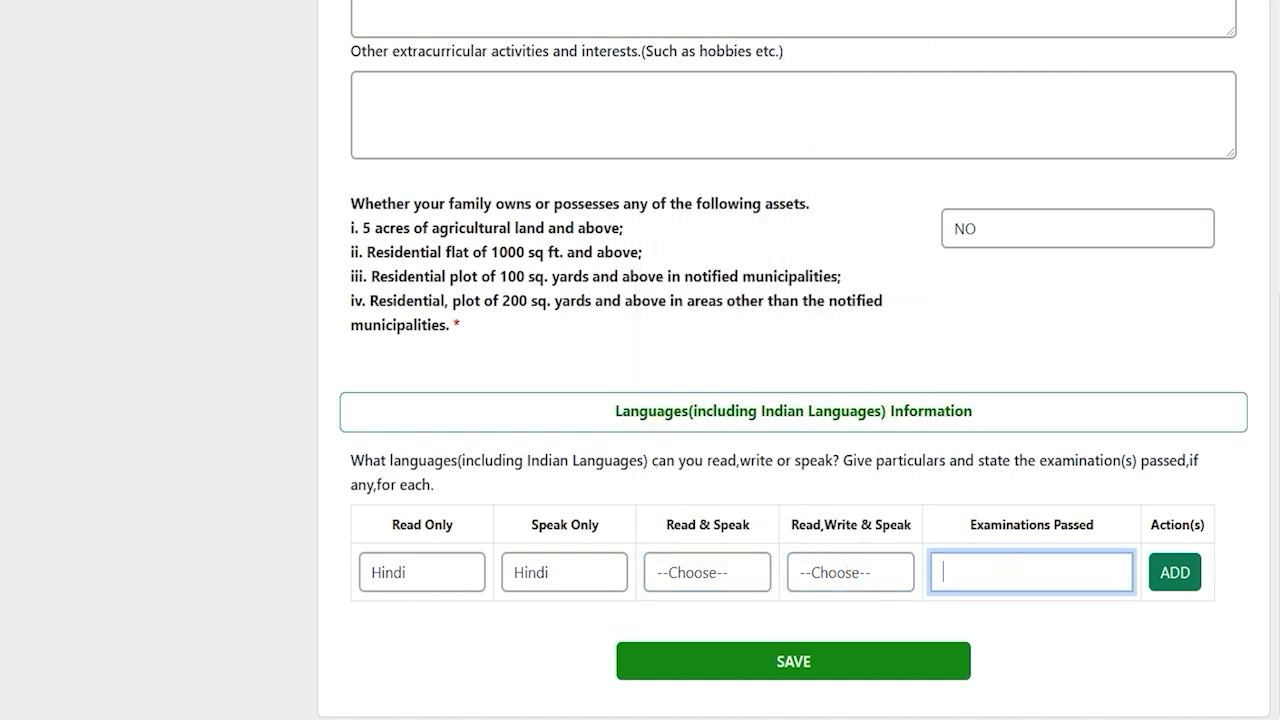
type("12th")
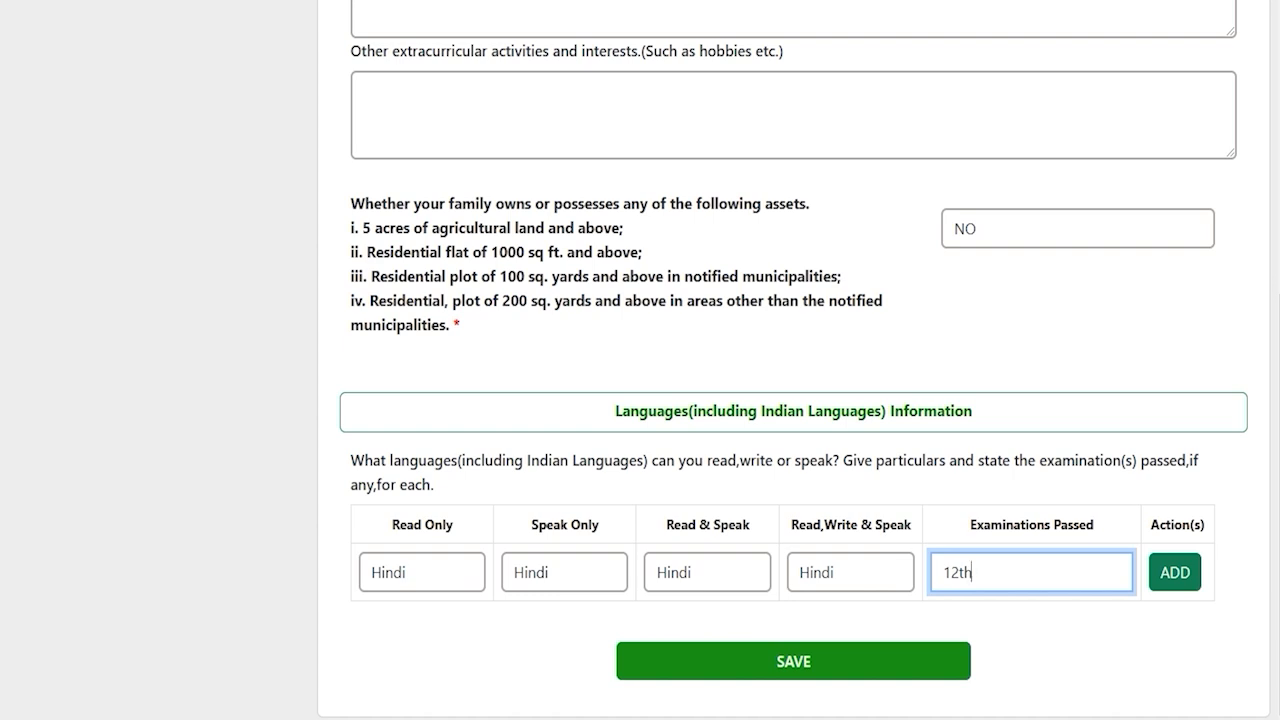
left_click(1169, 575)
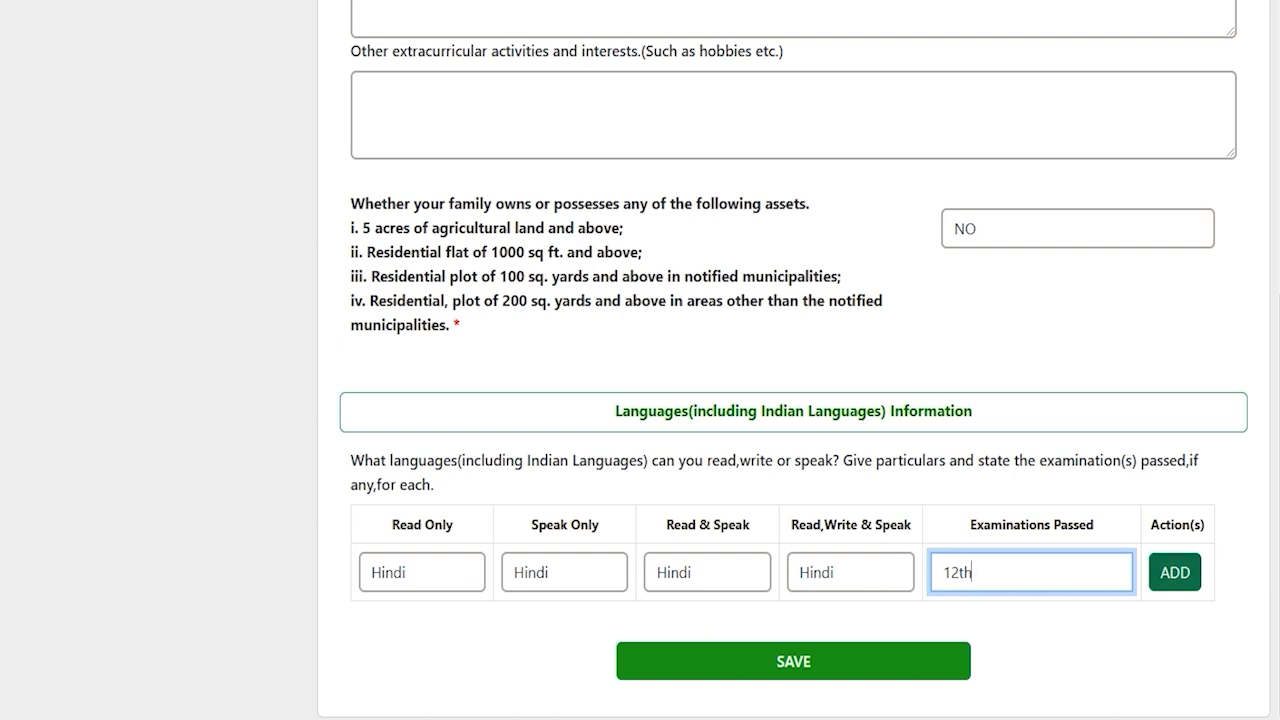
left_click(406, 632)
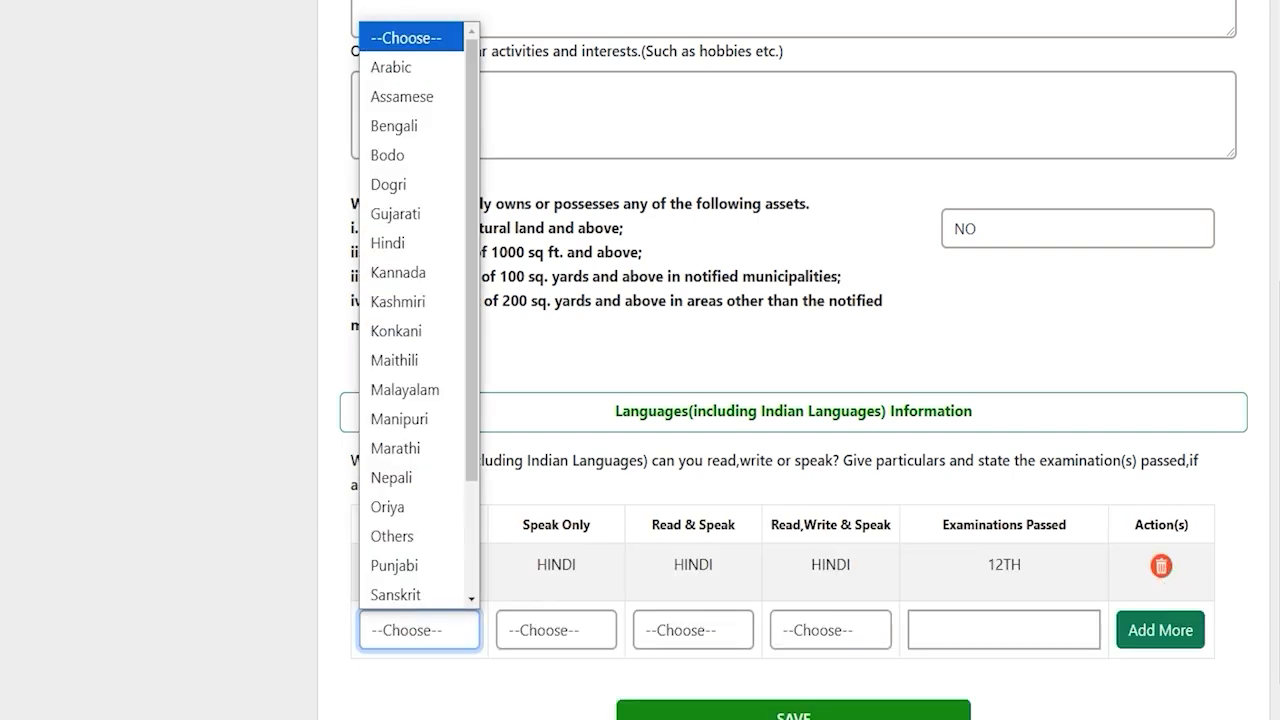
left_click(1091, 697)
scroll(1091, 697, "down", 1)
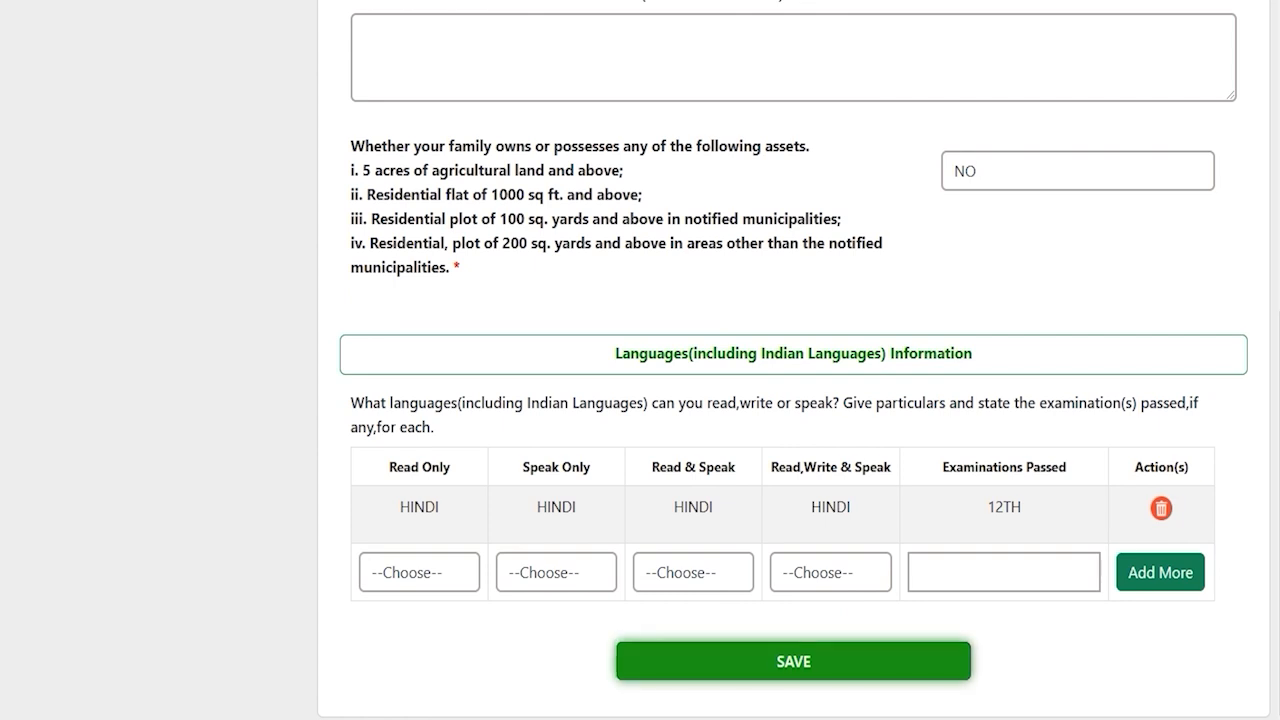
Save the extra-curricular details and view the Civil Services 2025 examination notification
left_click(793, 661)
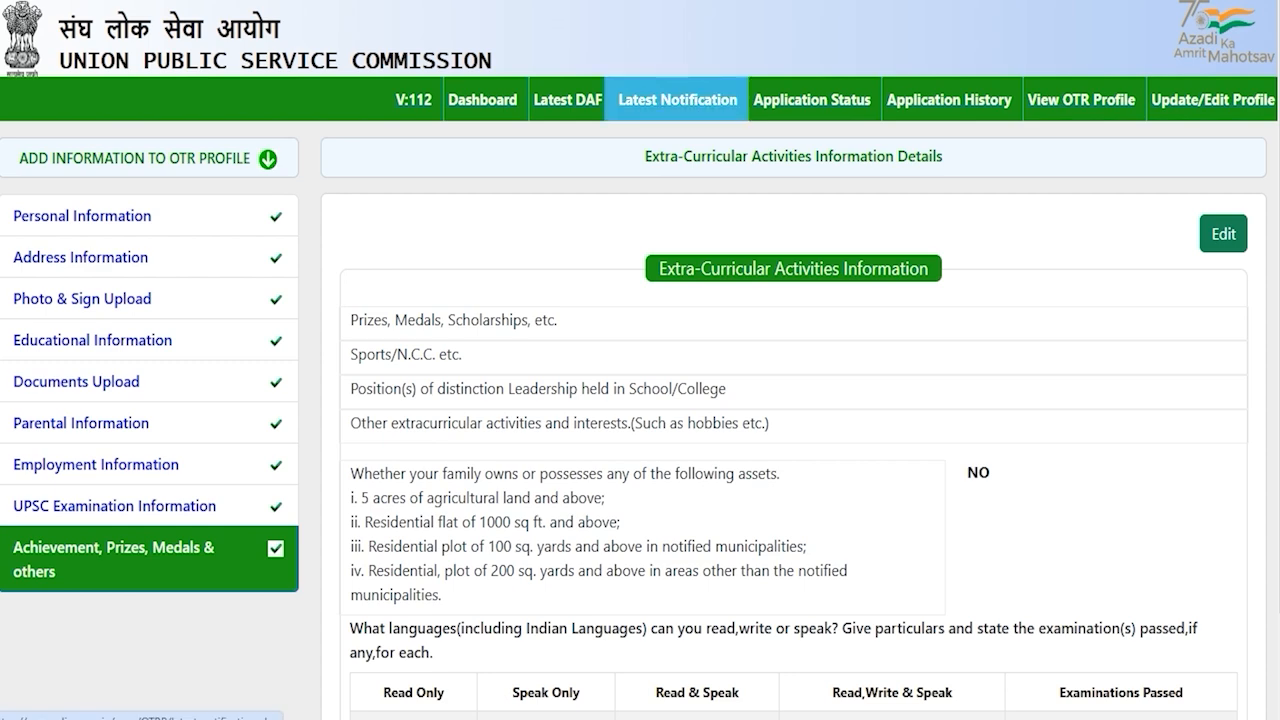
left_click(677, 103)
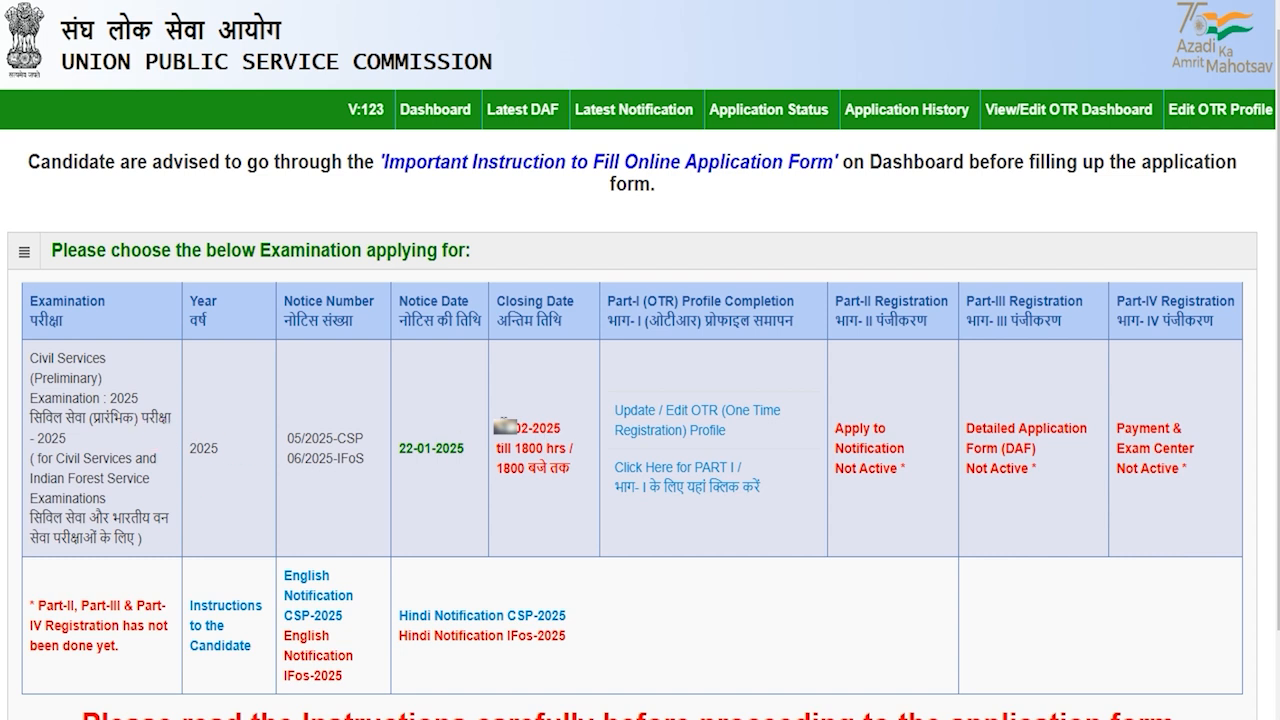
left_click_drag(38, 362, 85, 403)
left_click_drag(64, 458, 102, 497)
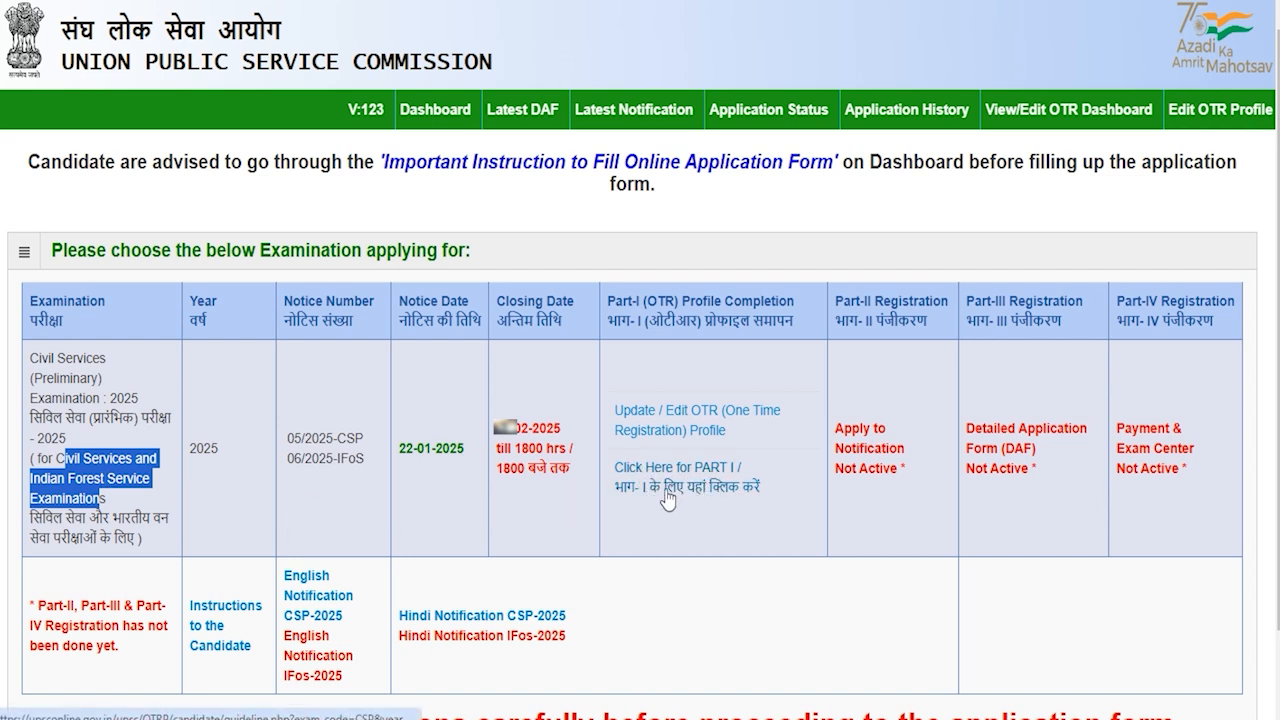
Confirm reading the Part-I instructions and dismiss the complete-your-OTR-profile alert
left_click(718, 488)
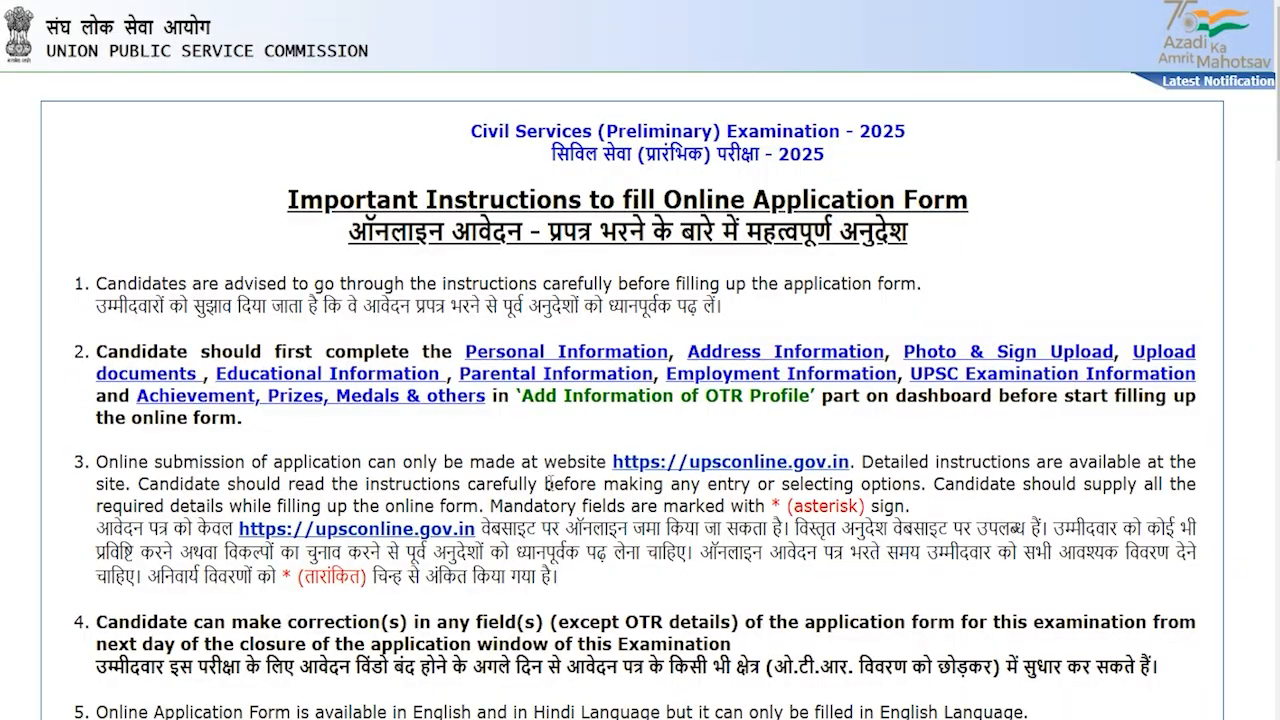
scroll(493, 484, "down", 15)
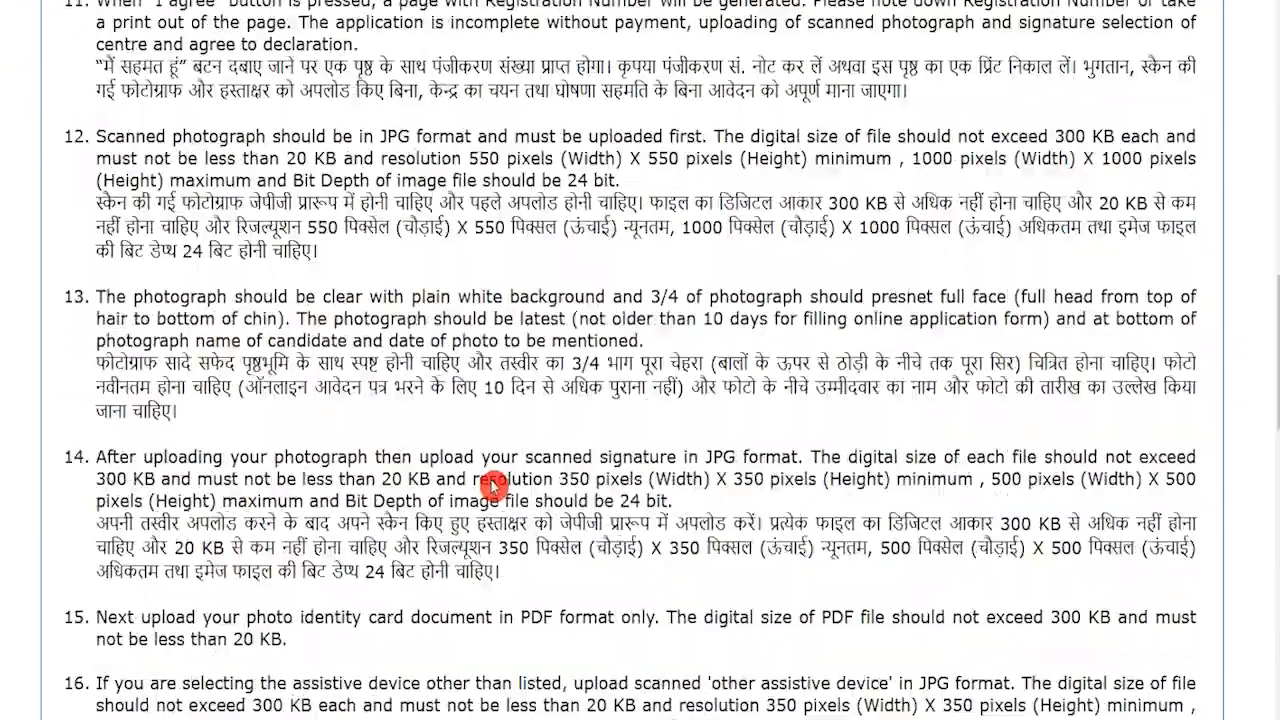
scroll(489, 490, "down", 7)
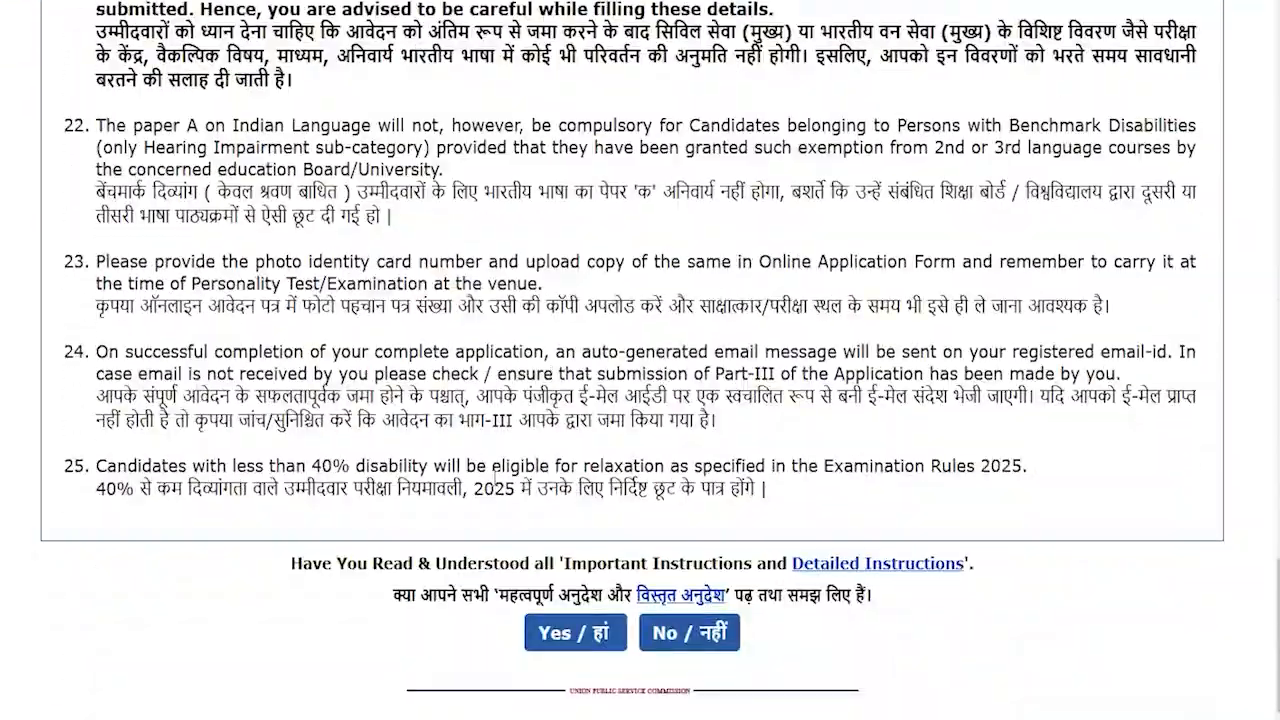
left_click(579, 643)
key("Return")
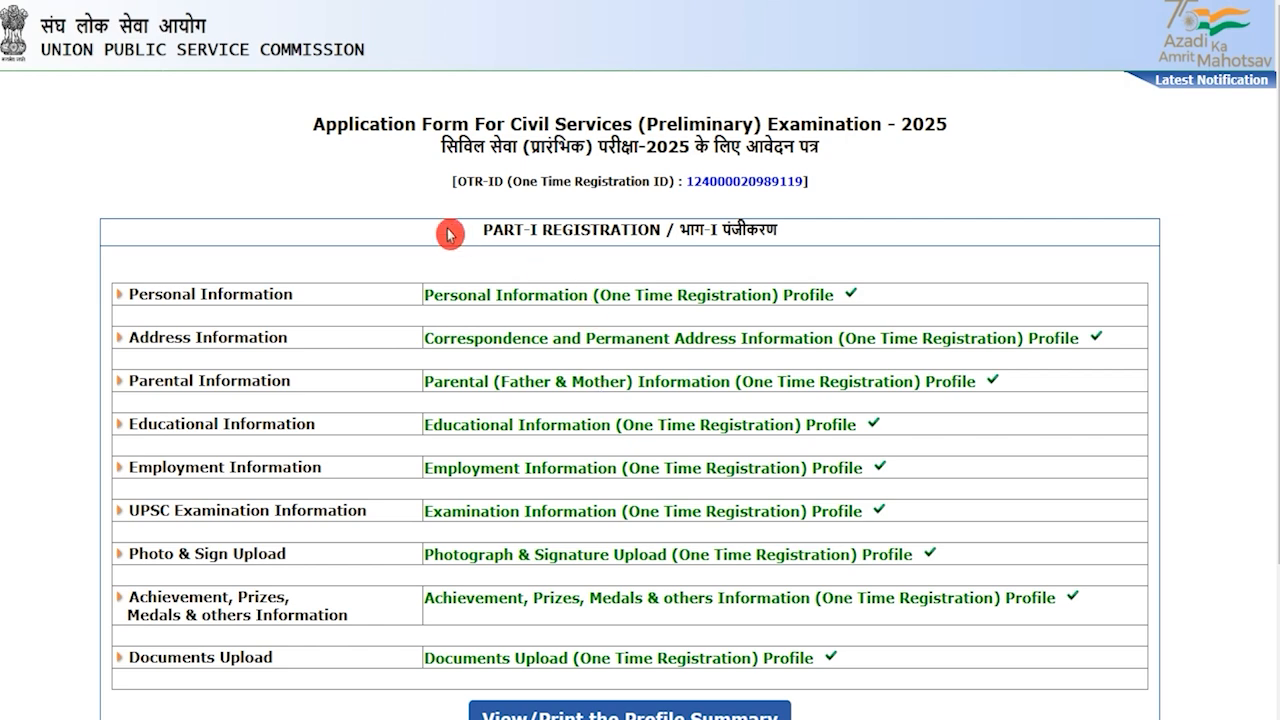
Tick the 'I hereby declare' box and agree to submit Part I
scroll(465, 450, "down", 2)
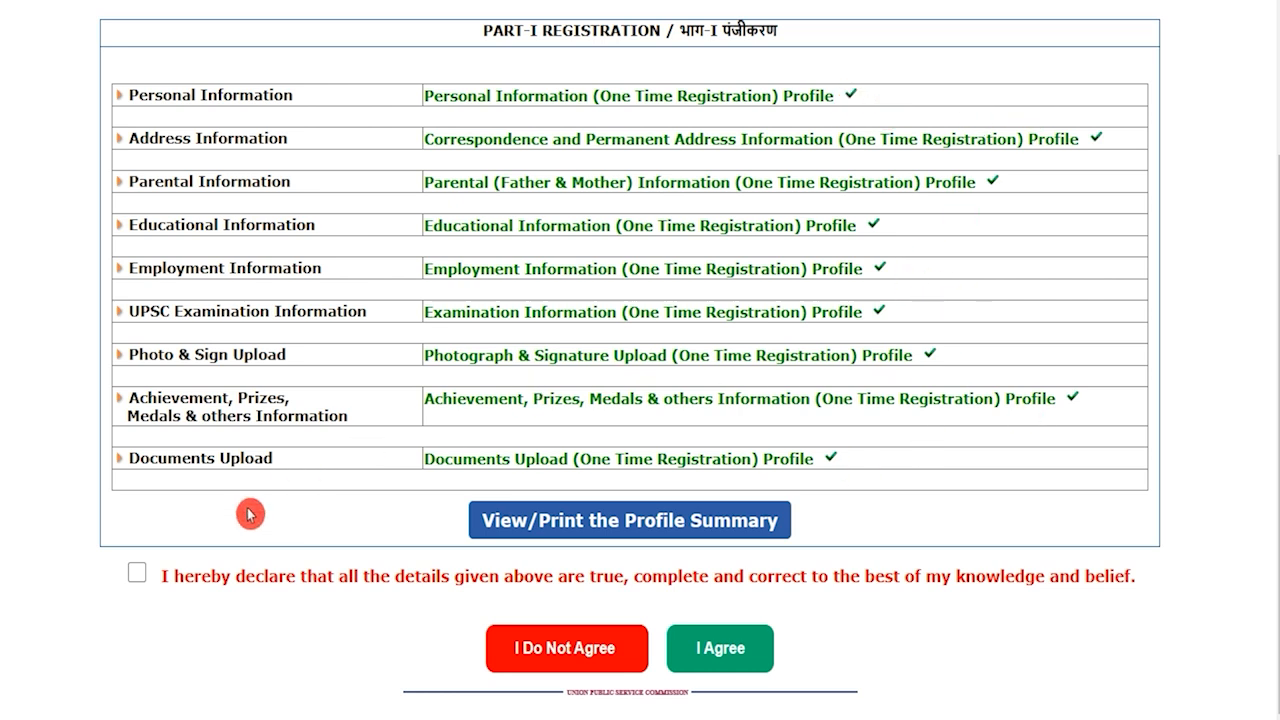
left_click(139, 575)
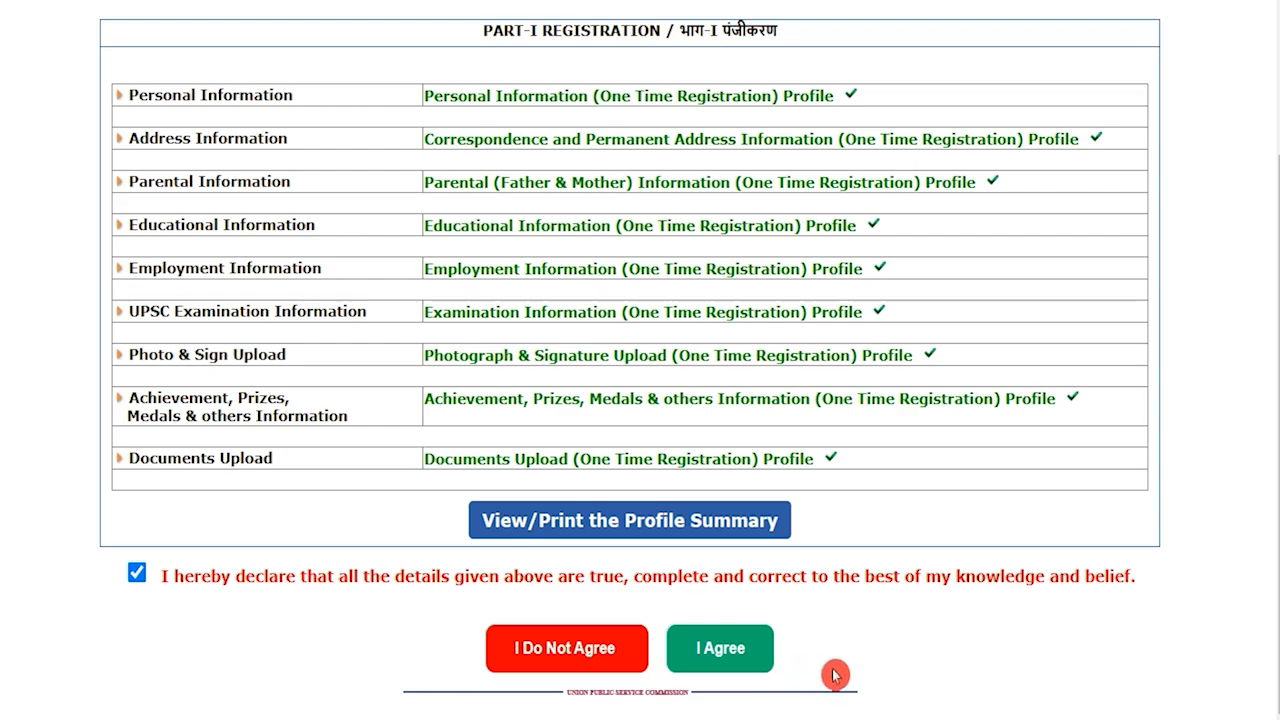
left_click(748, 662)
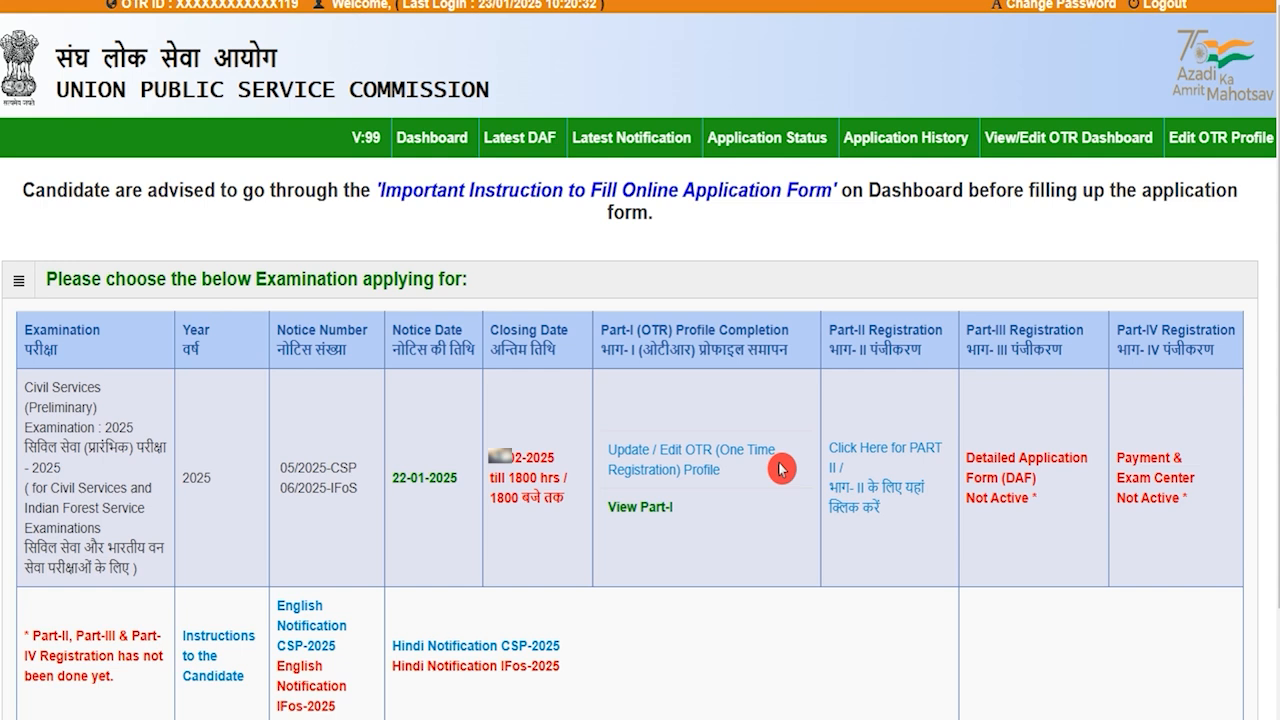
Start Part-II and mark the degree passed in Animal Husbandry & Veterinary Science
left_click(878, 500)
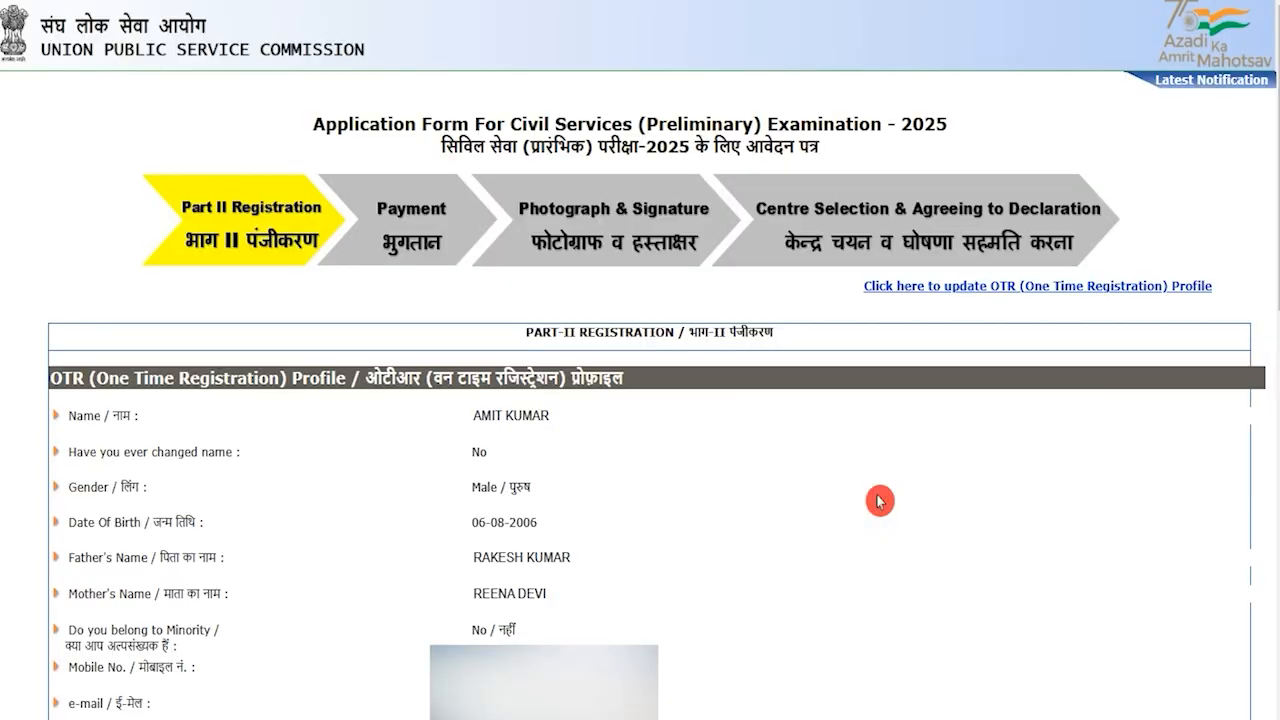
scroll(879, 501, "down", 15)
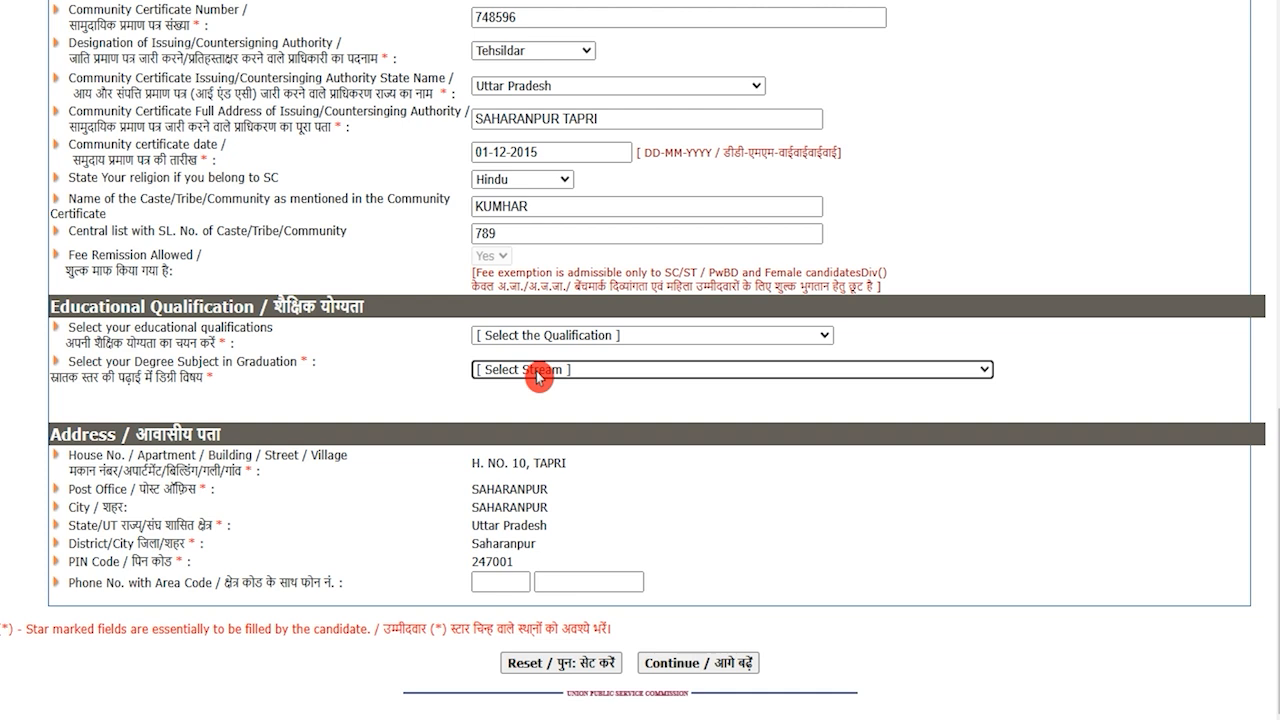
left_click_drag(72, 306, 234, 306)
left_click(536, 345)
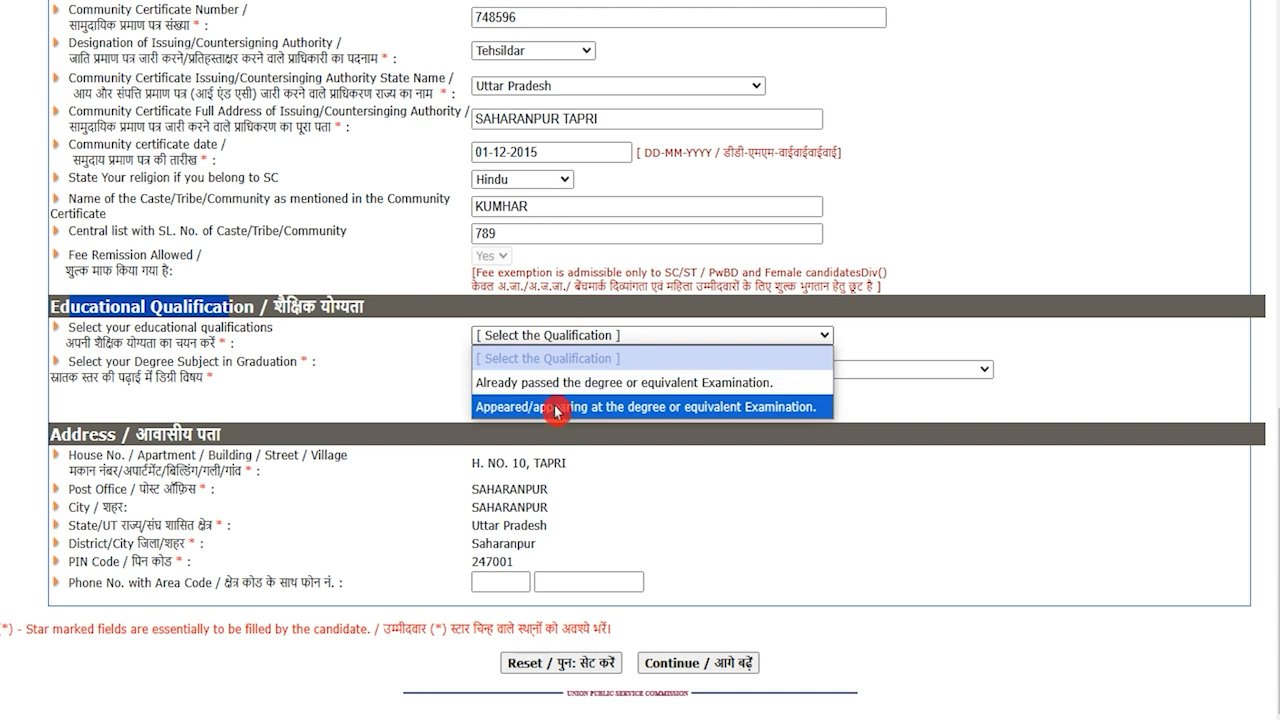
left_click(556, 384)
left_click(558, 373)
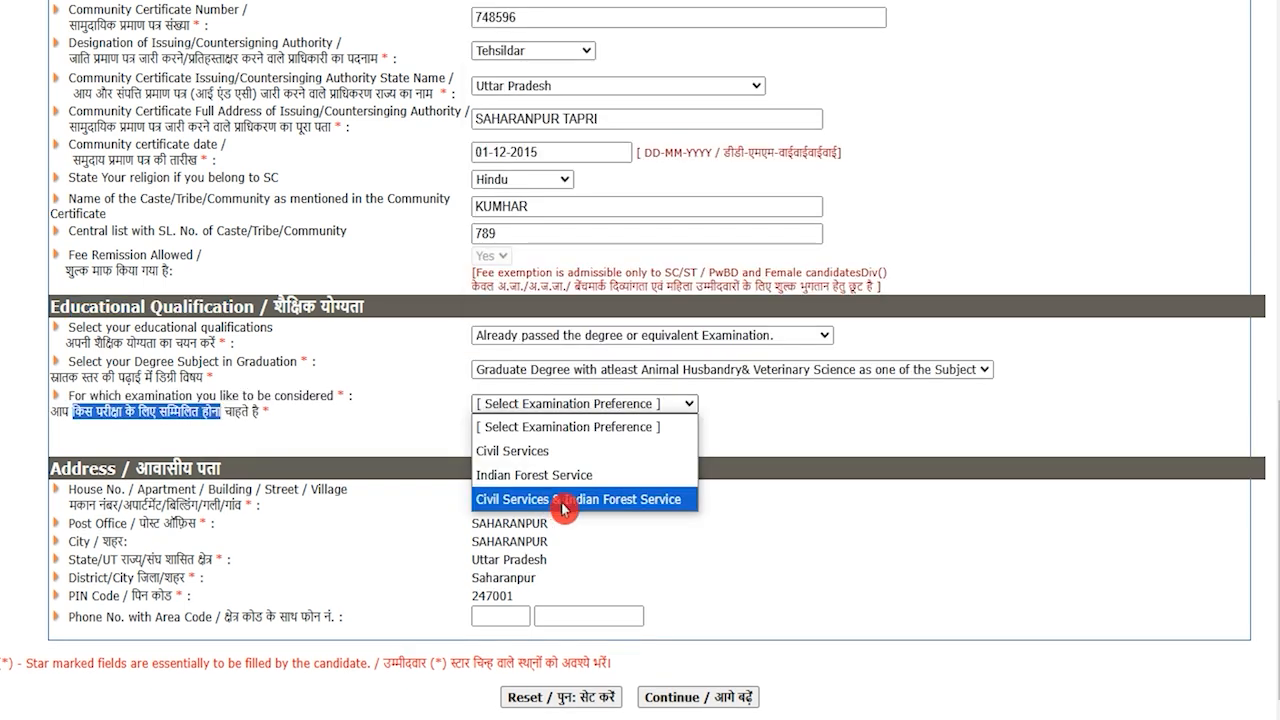
left_click(772, 550)
Apply for both Civil Services and Indian Forest Service and acknowledge the unchangeable-details warning
left_click(150, 422)
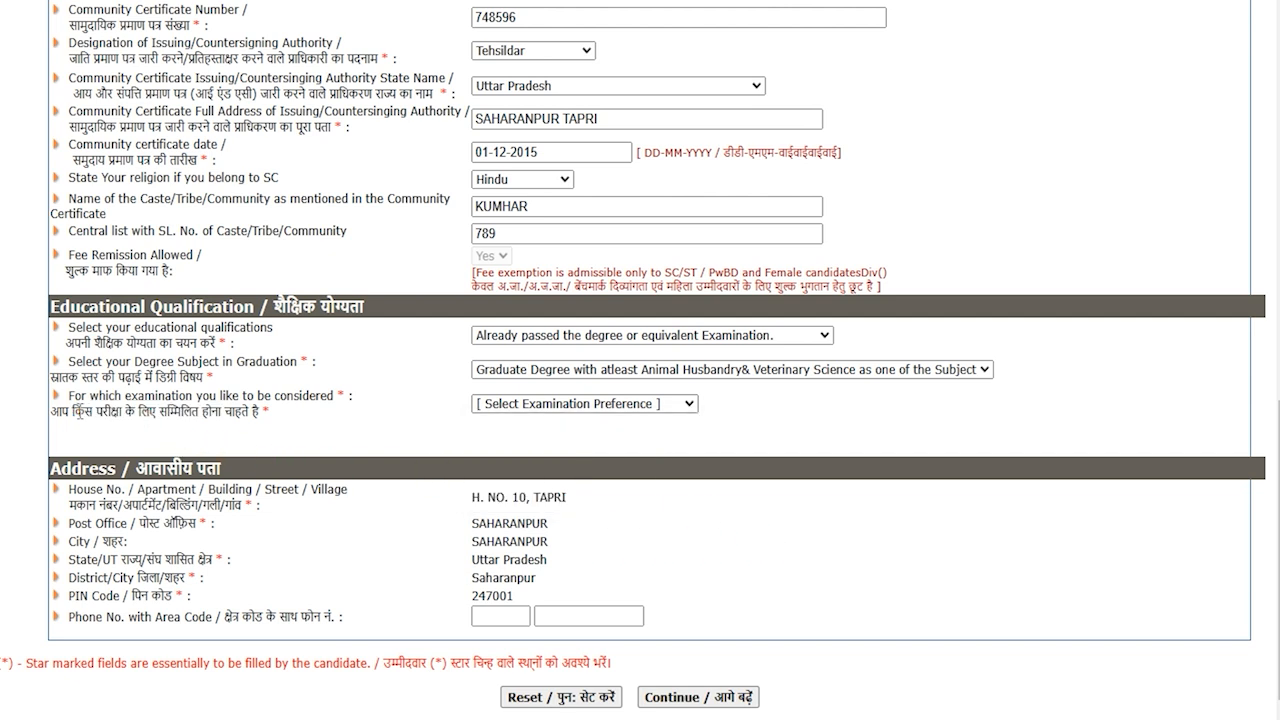
left_click_drag(72, 411, 192, 411)
left_click(543, 404)
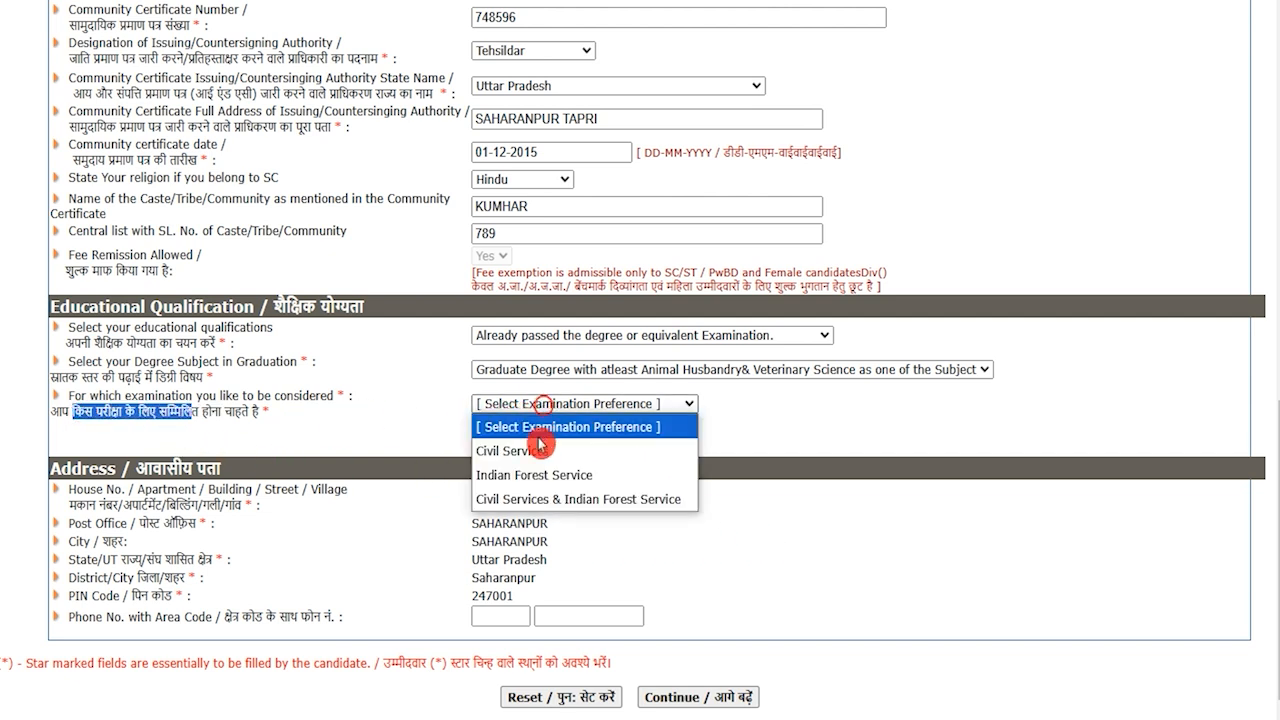
left_click(591, 505)
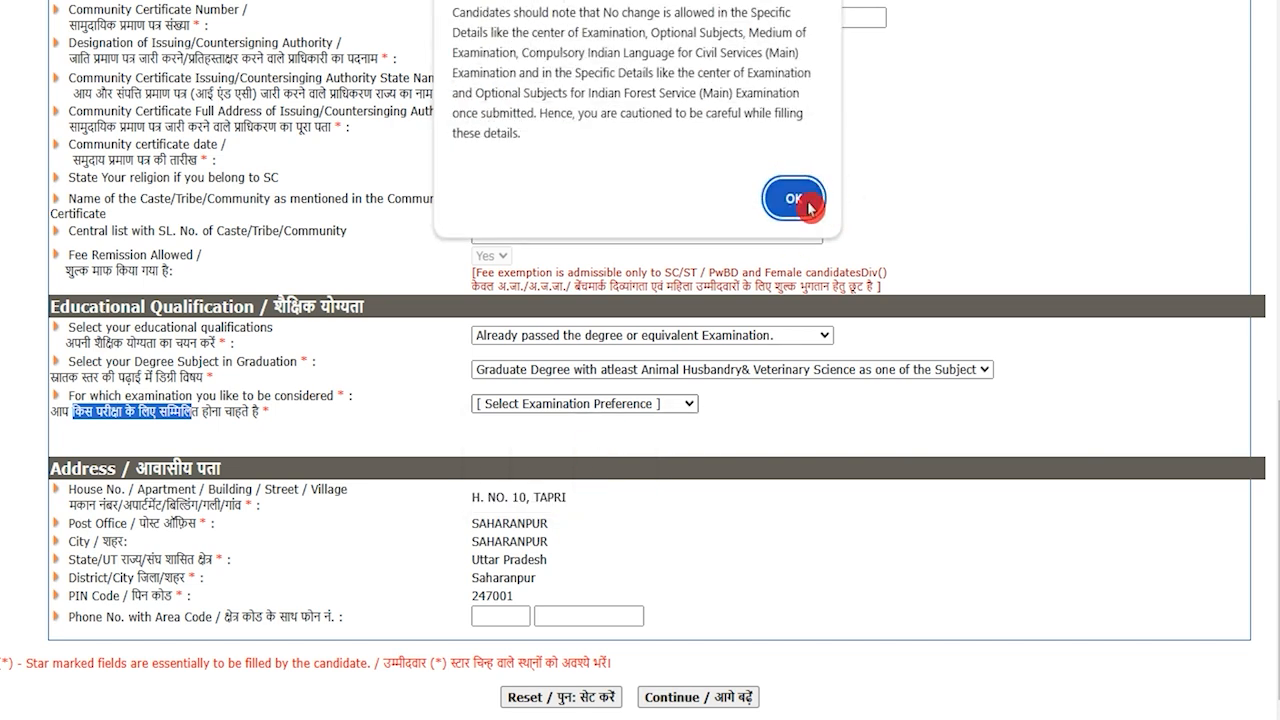
left_click(805, 201)
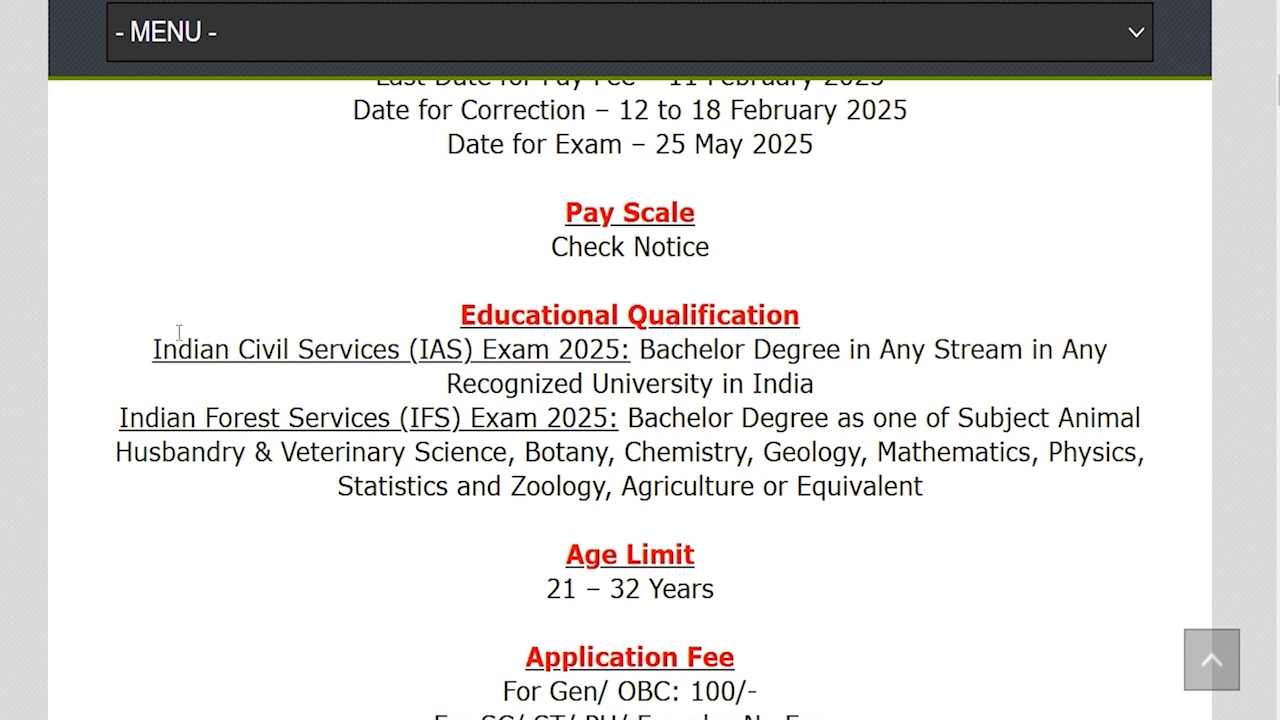
left_click_drag(166, 347, 830, 349)
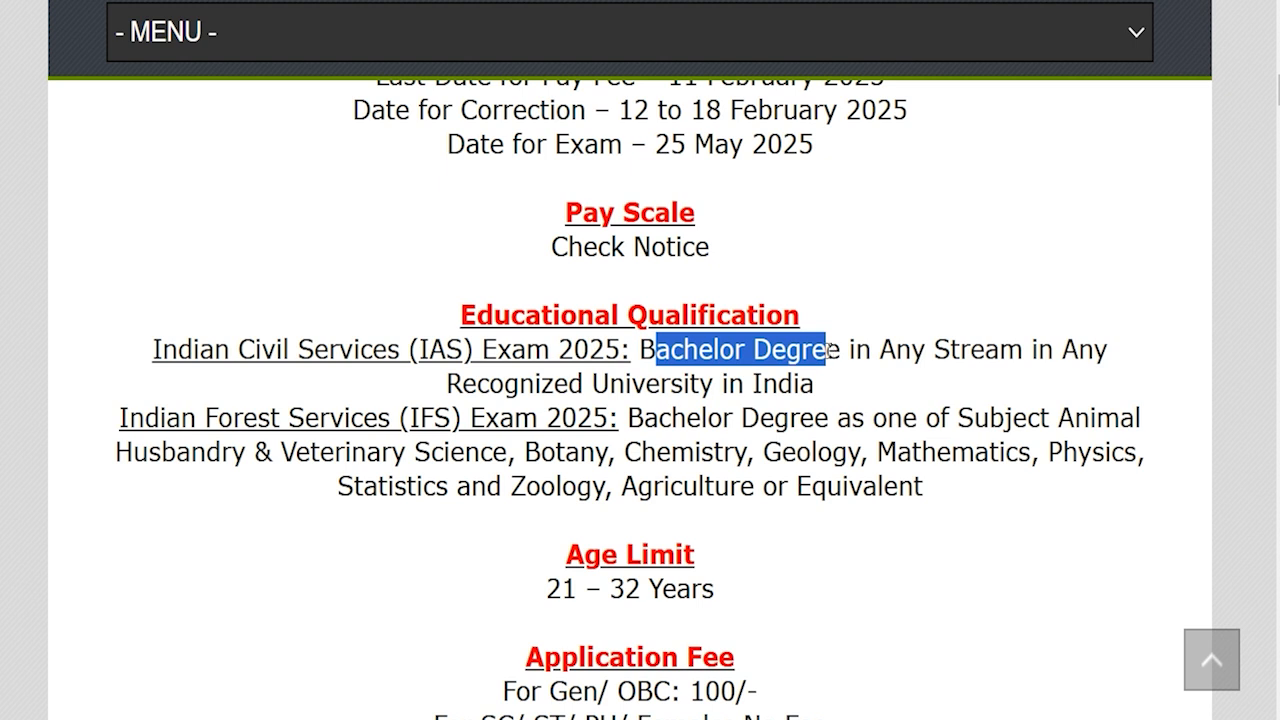
left_click_drag(504, 385, 584, 385)
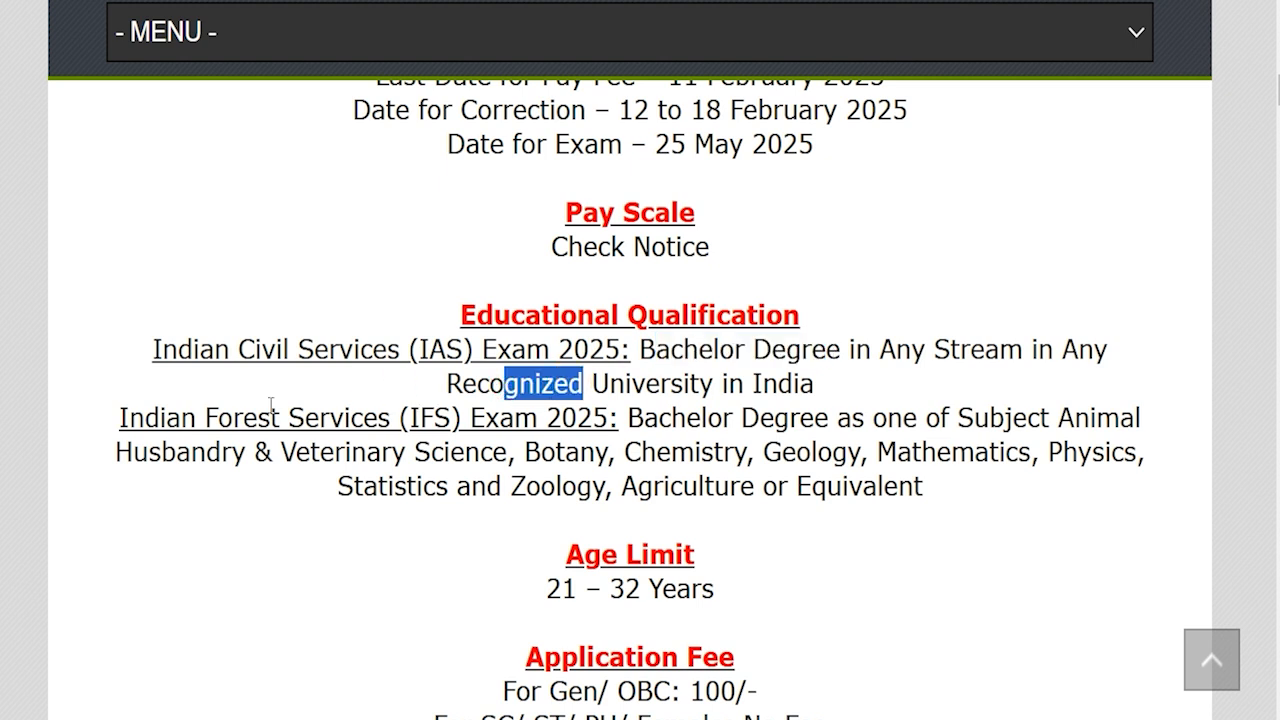
left_click_drag(166, 418, 566, 418)
left_click_drag(643, 418, 817, 418)
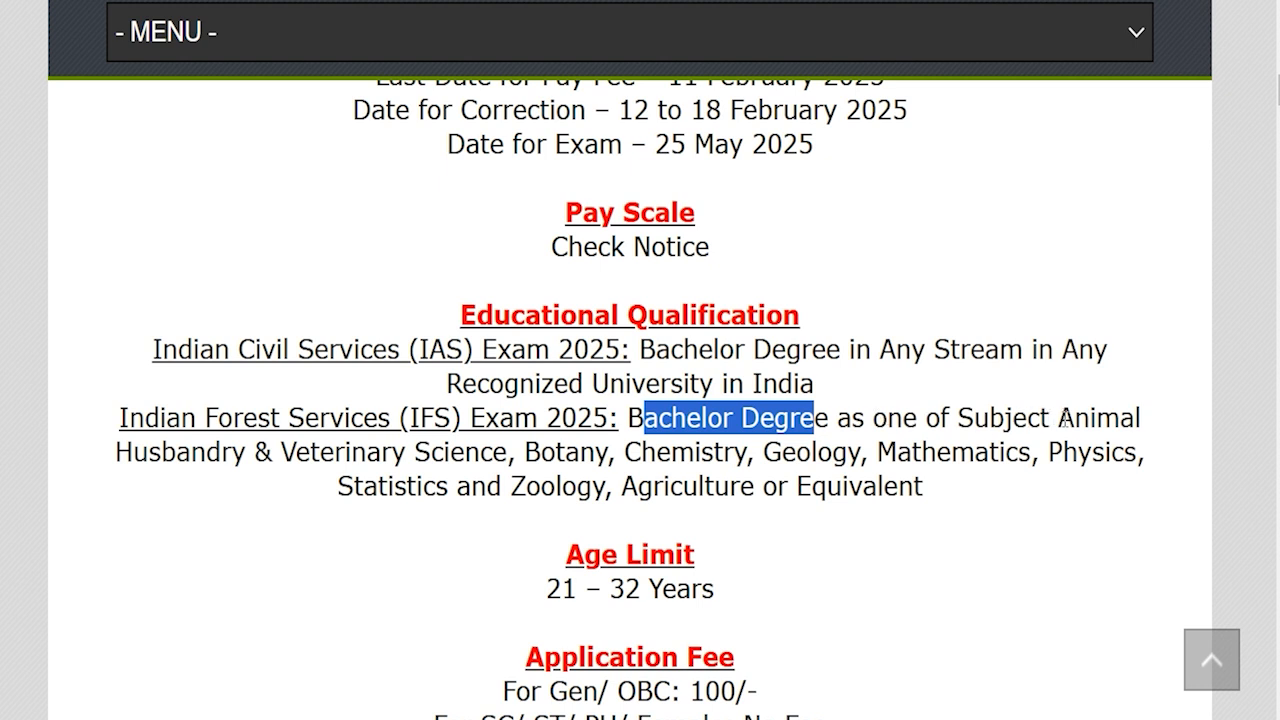
left_click_drag(207, 451, 352, 451)
left_click_drag(538, 451, 797, 451)
left_click_drag(921, 449, 975, 451)
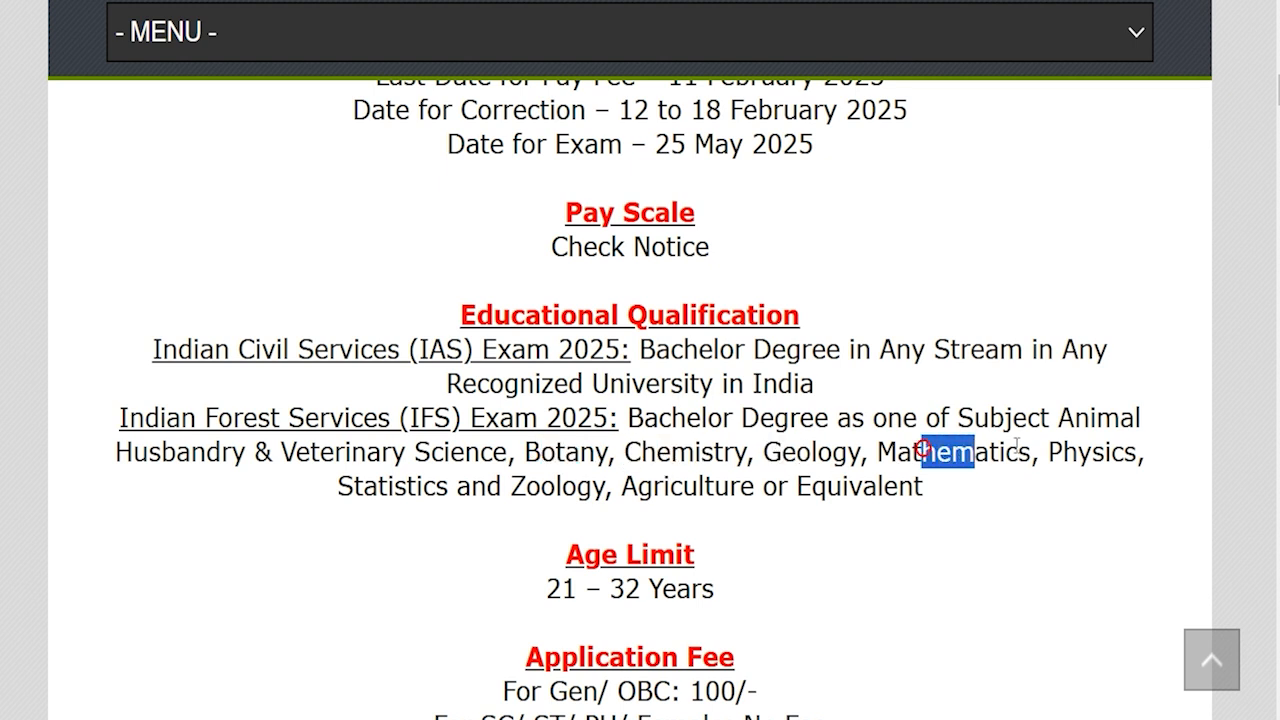
left_click_drag(416, 487, 508, 487)
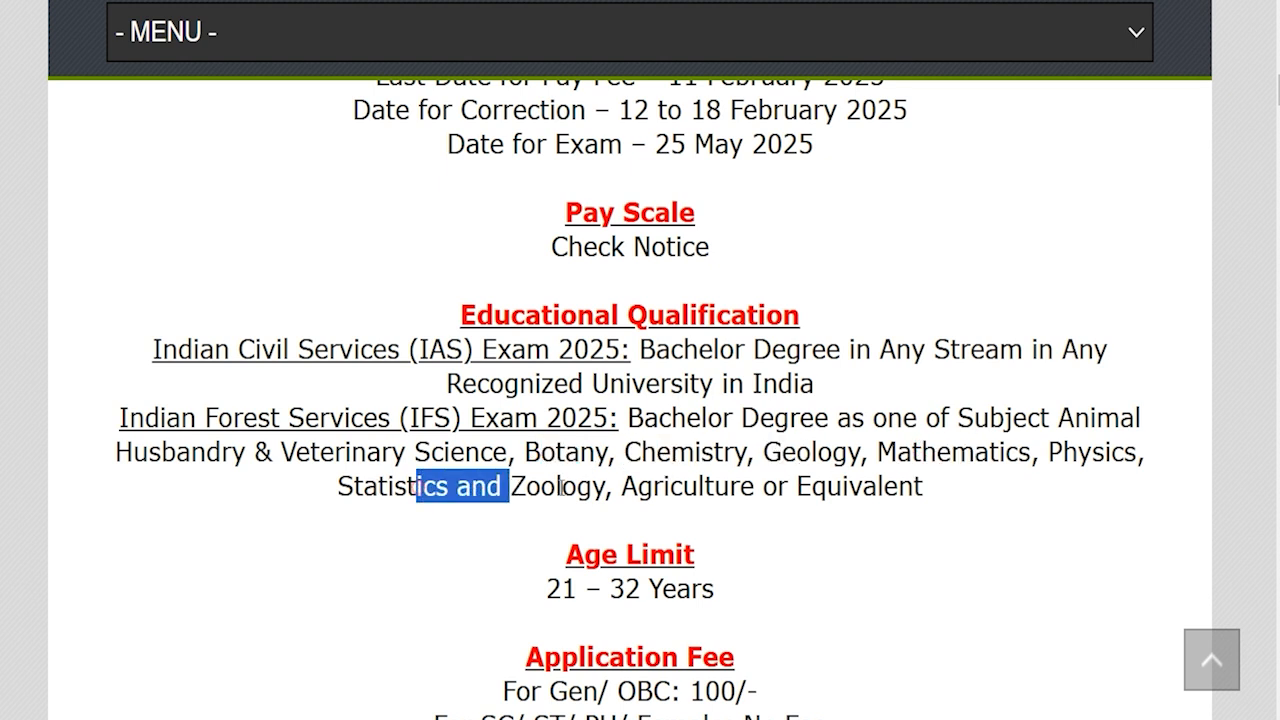
left_click(640, 487)
left_click_drag(645, 487, 826, 487)
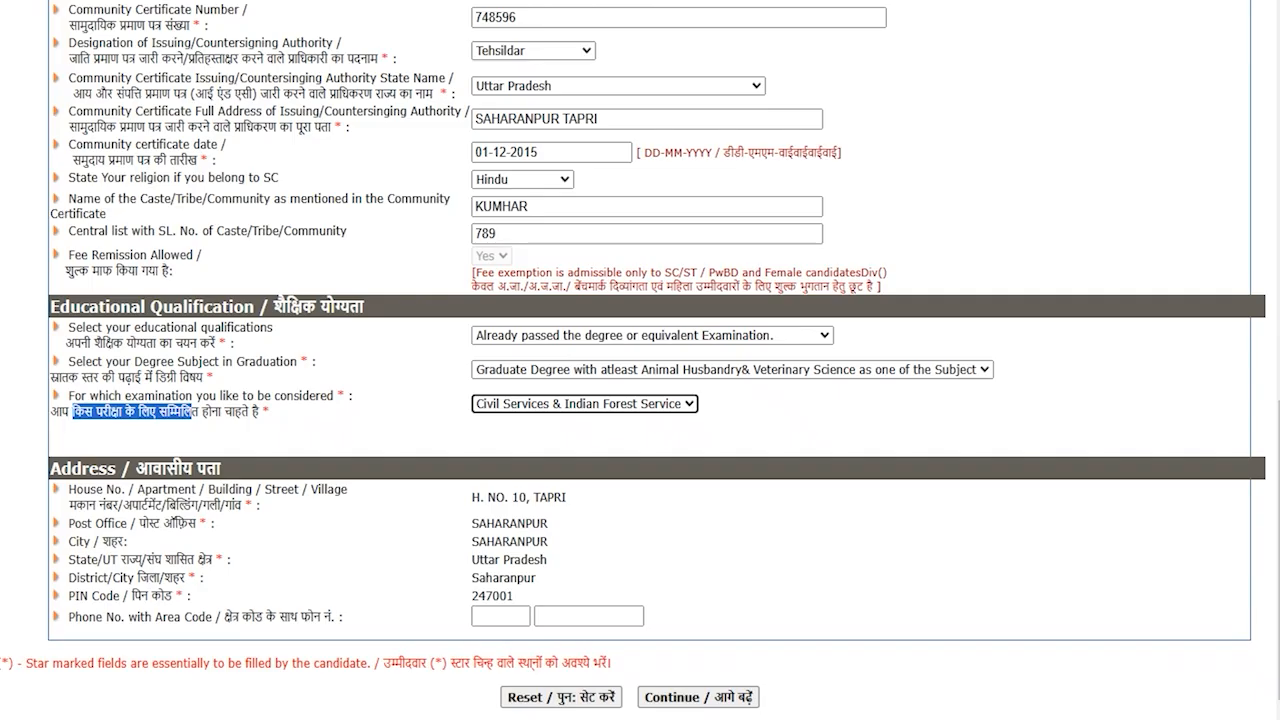
Recheck the graduation subject and exam preference unchanged, then submit Part II
left_click(485, 426)
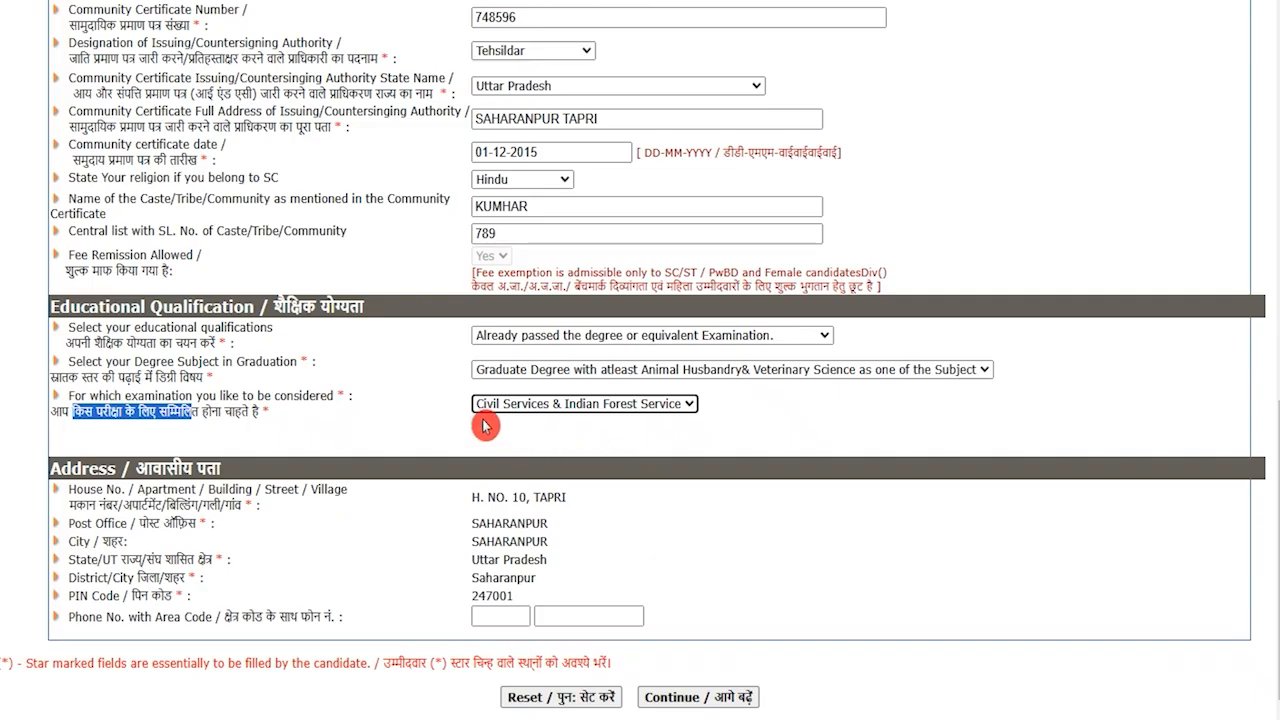
left_click(535, 372)
left_click(536, 376)
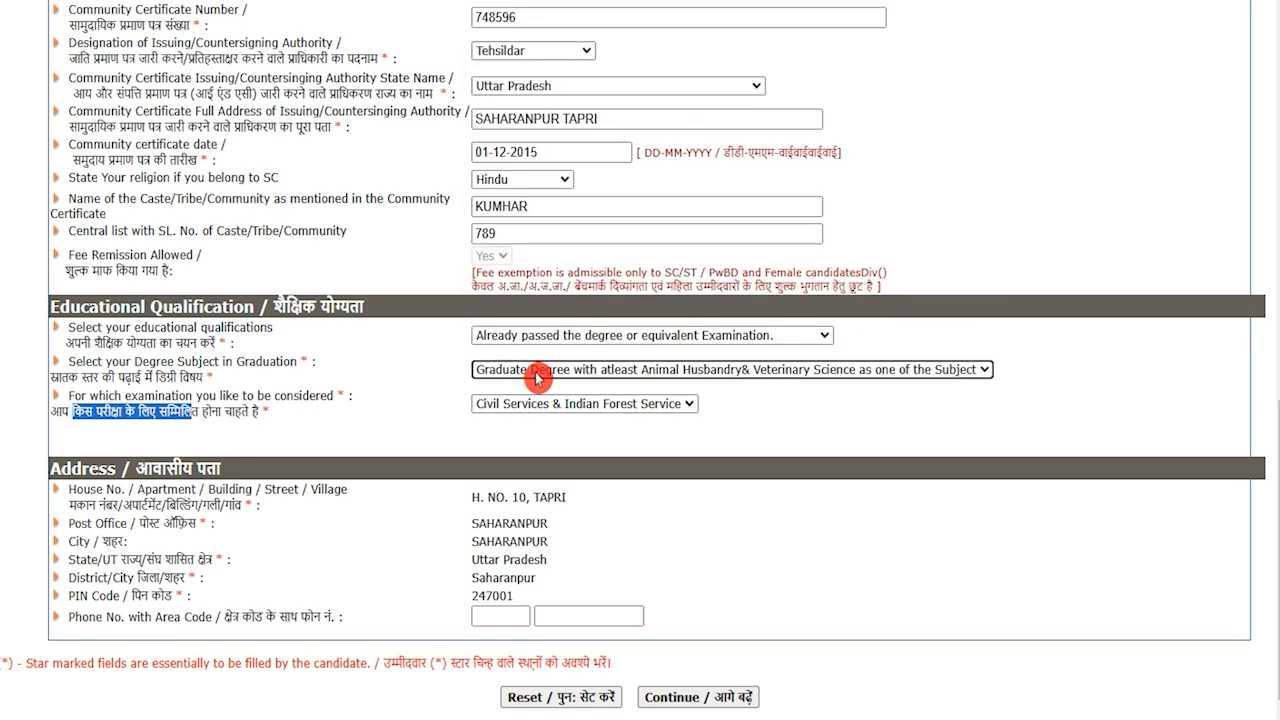
left_click(531, 410)
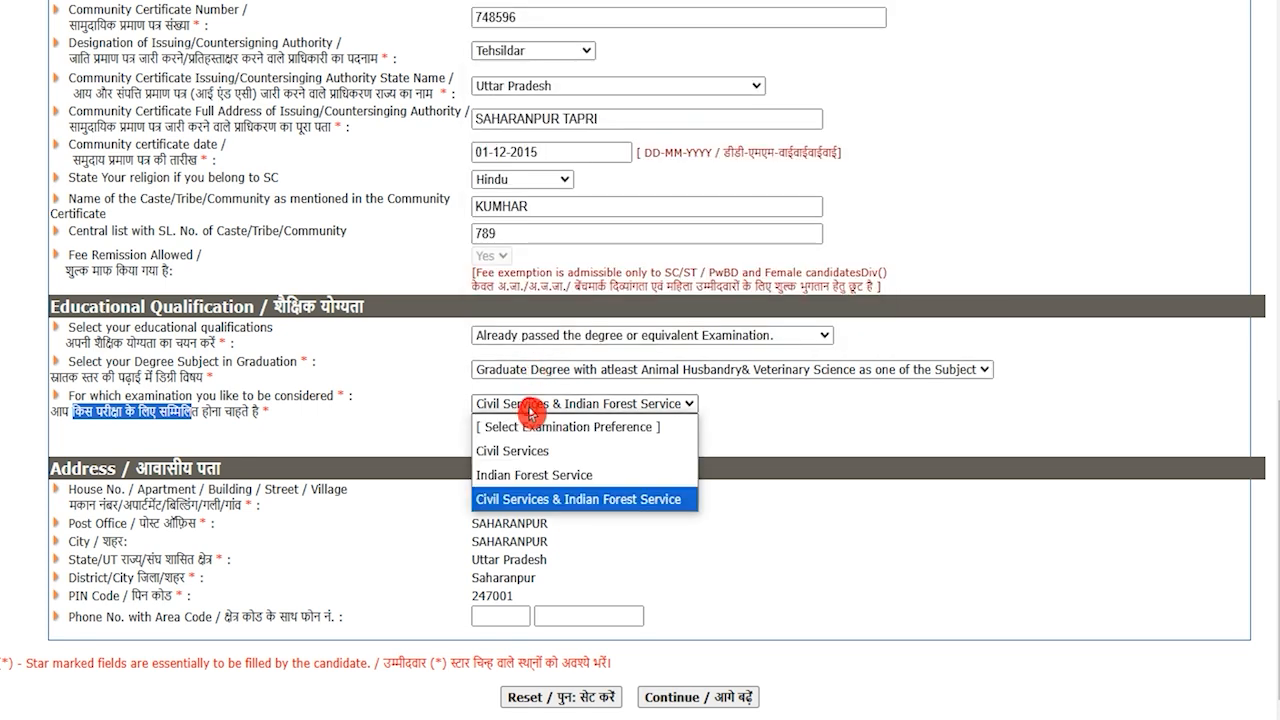
left_click(531, 410)
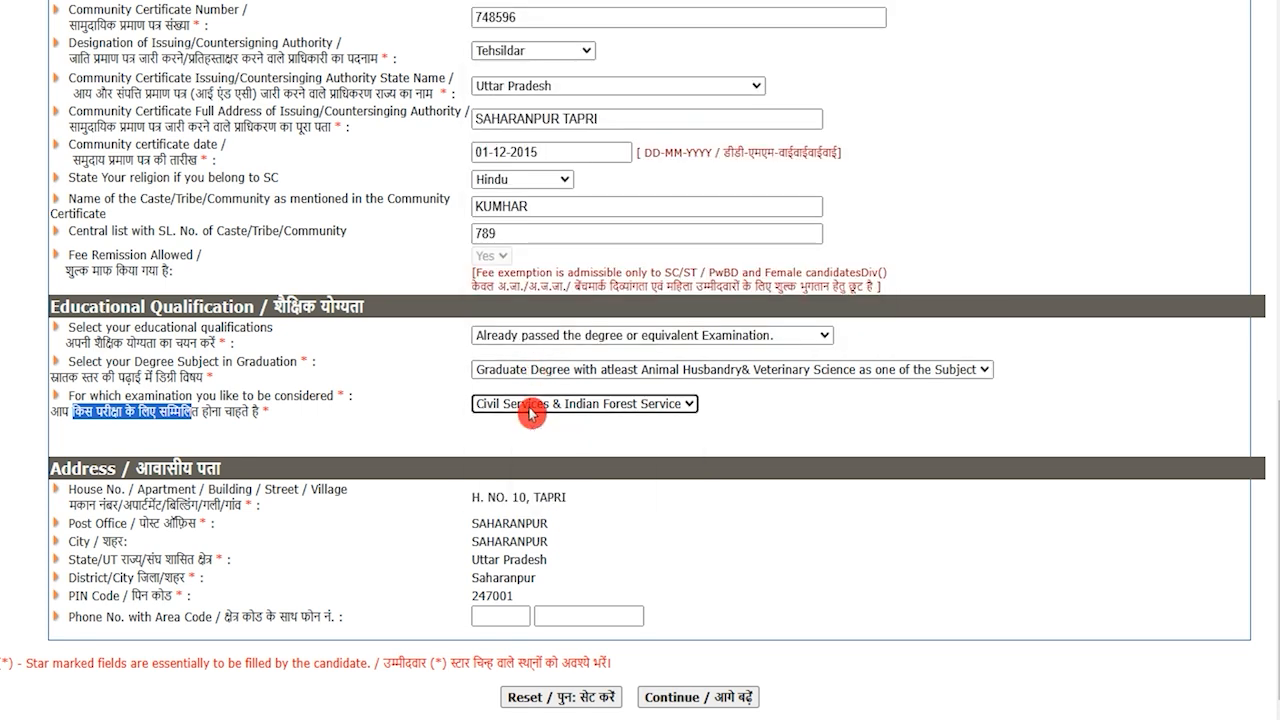
left_click(436, 437)
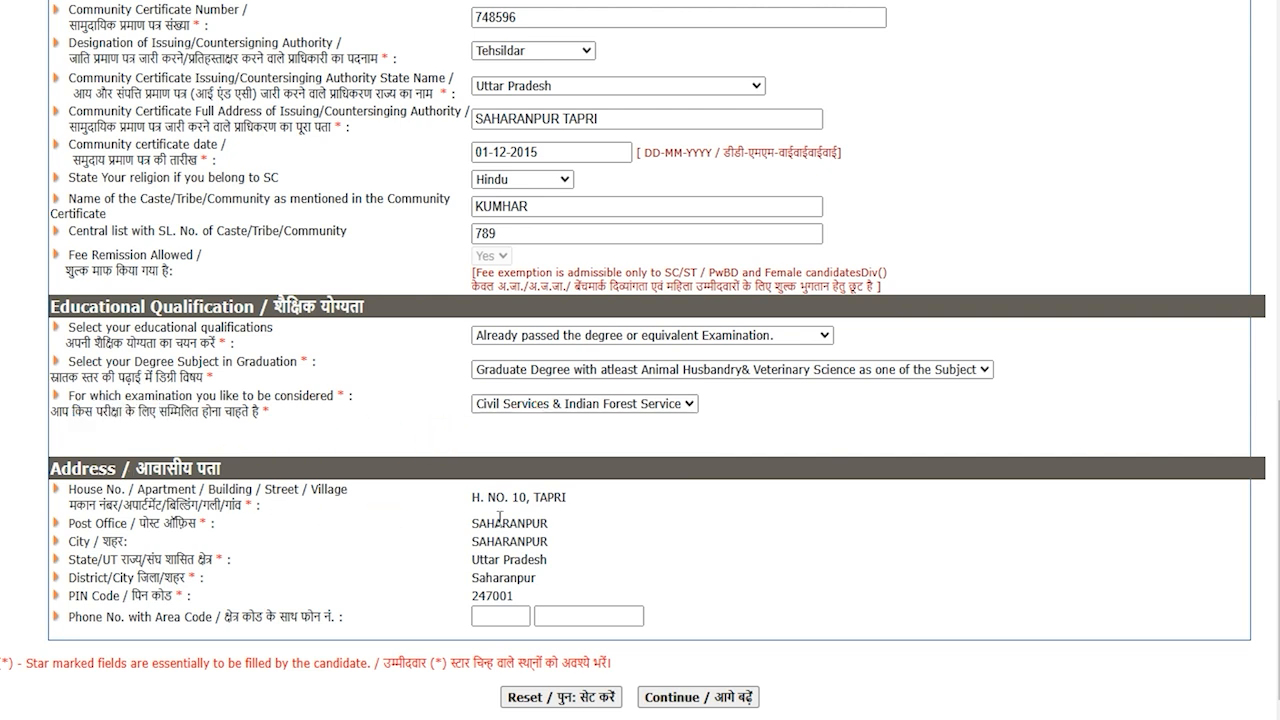
left_click(536, 697)
scroll(552, 657, "down", 1)
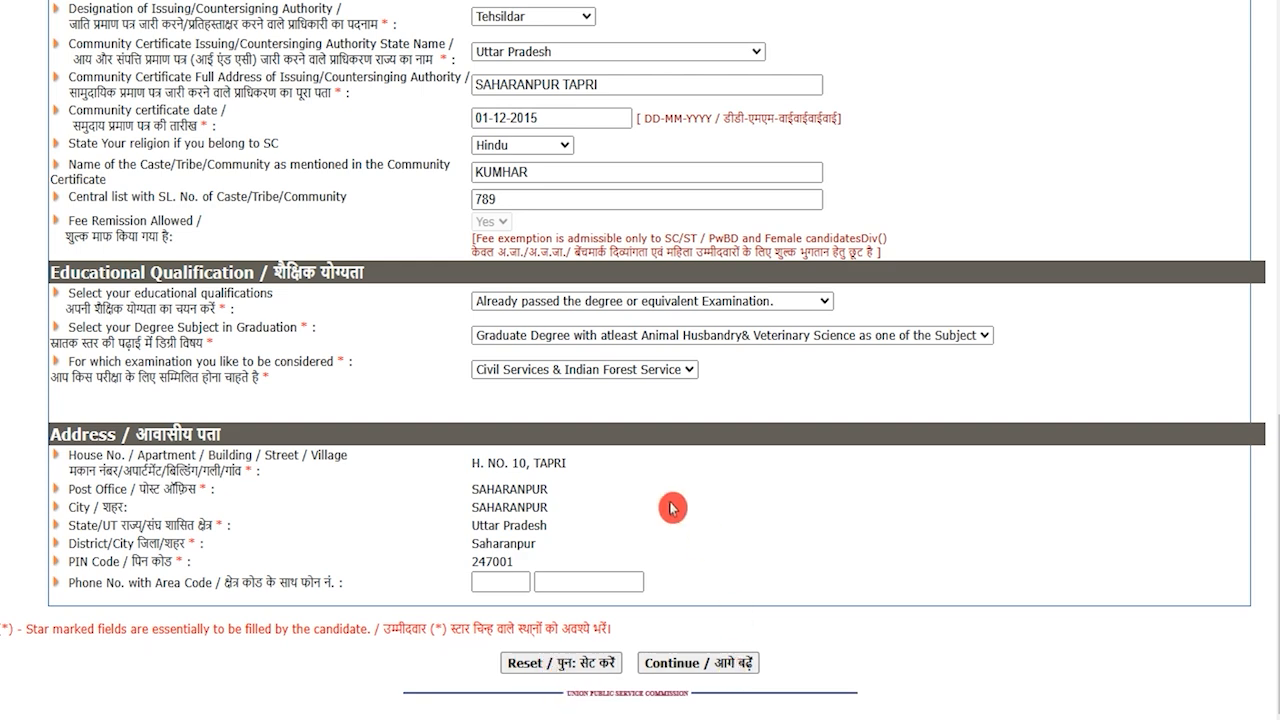
left_click(688, 670)
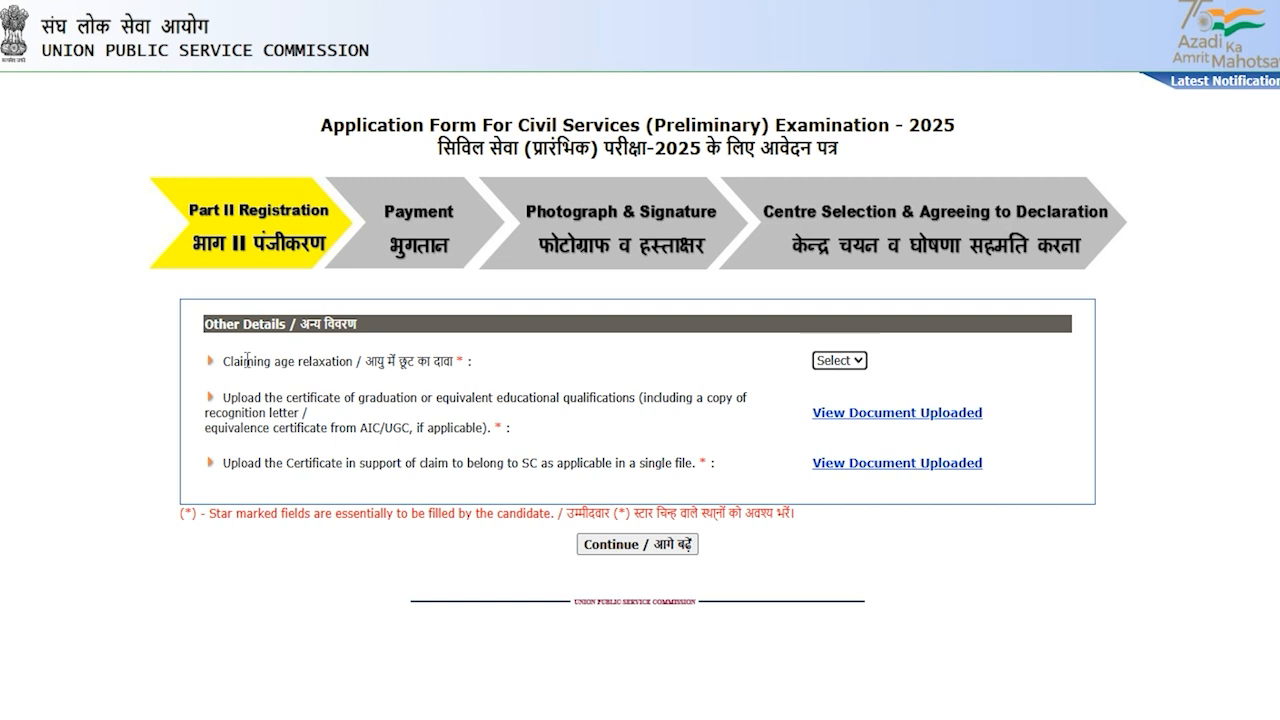
Set 'Claiming age relaxation' to No
left_click_drag(243, 360, 310, 361)
left_click(850, 358)
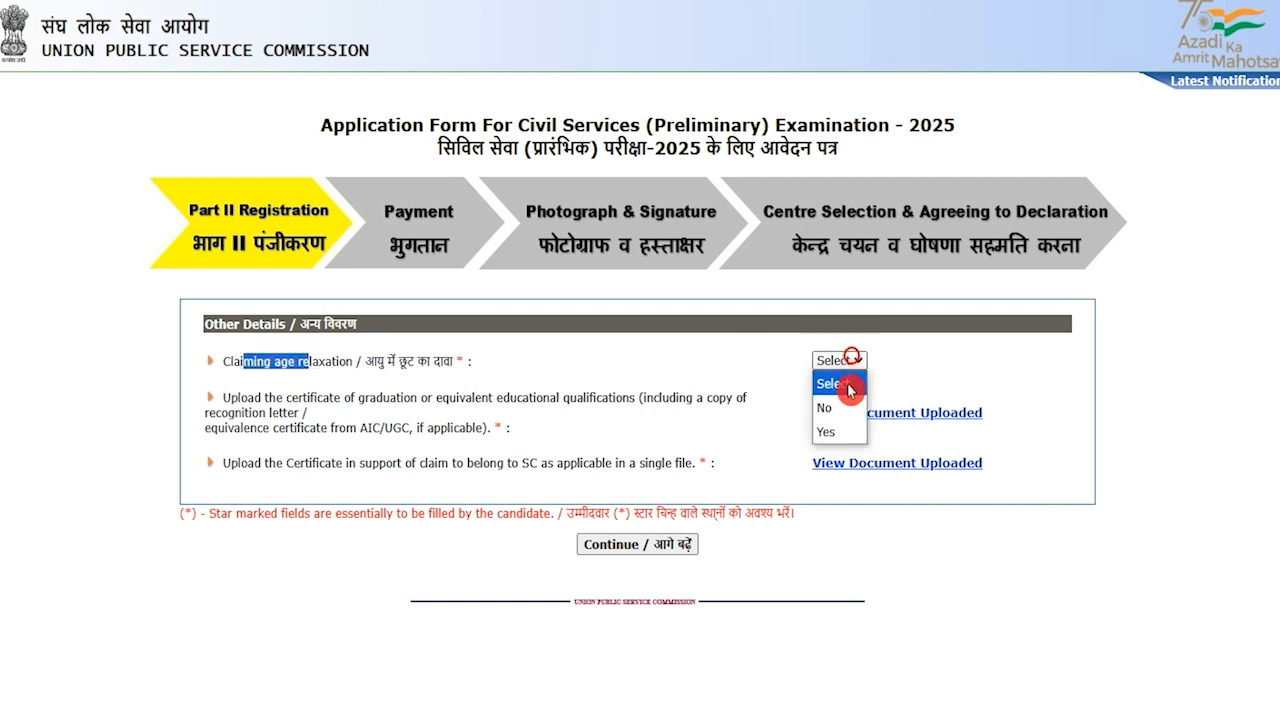
left_click(828, 409)
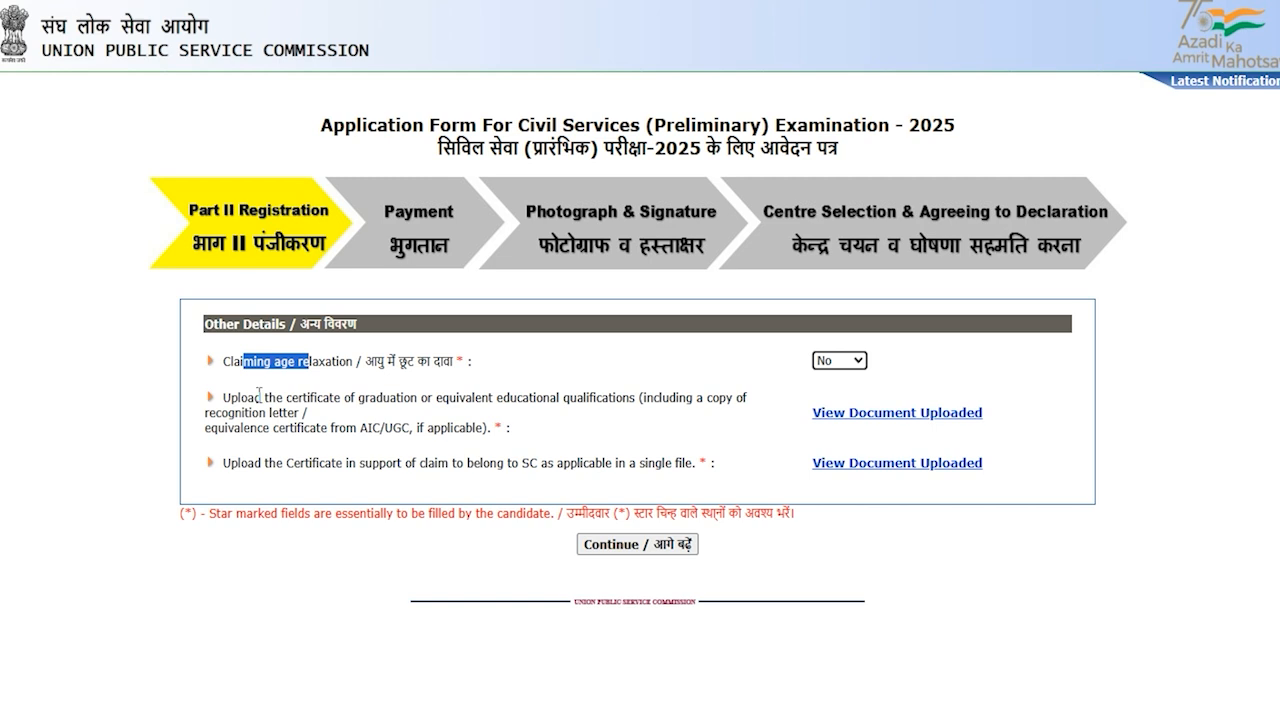
Review the graduation and SC certificate upload requirements and continue to the next page
left_click_drag(246, 395, 428, 398)
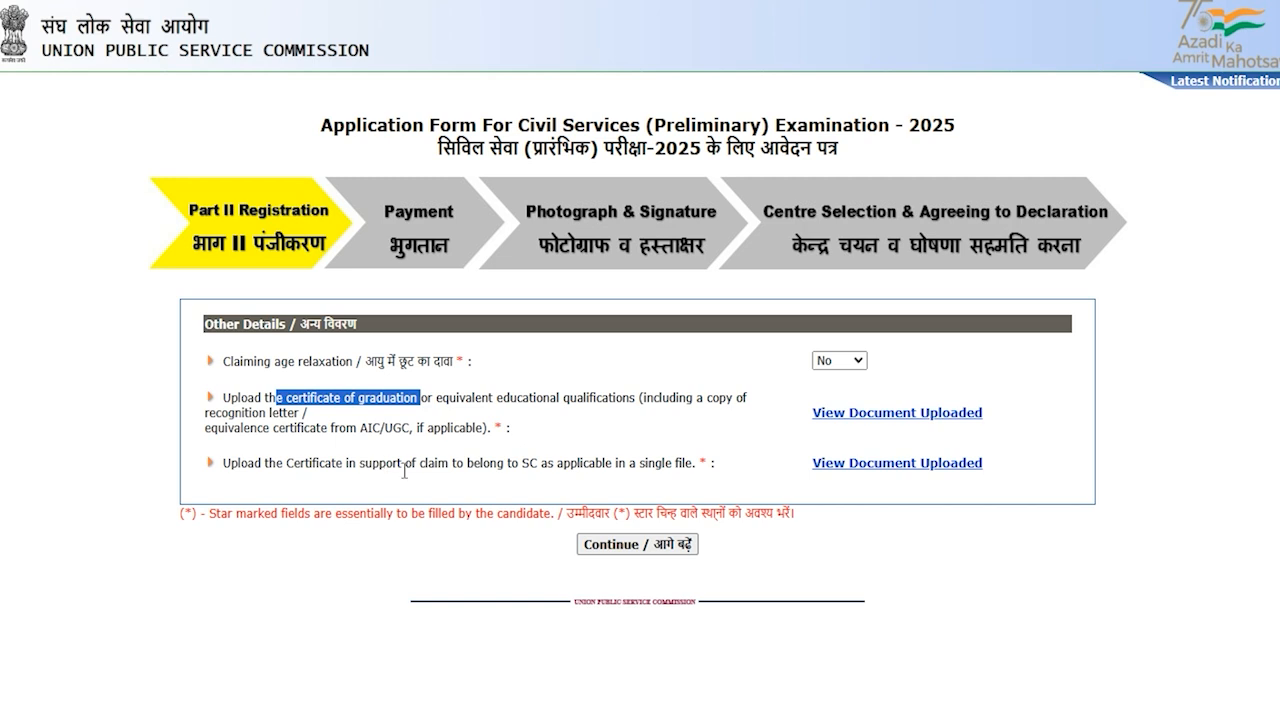
left_click_drag(300, 464, 474, 464)
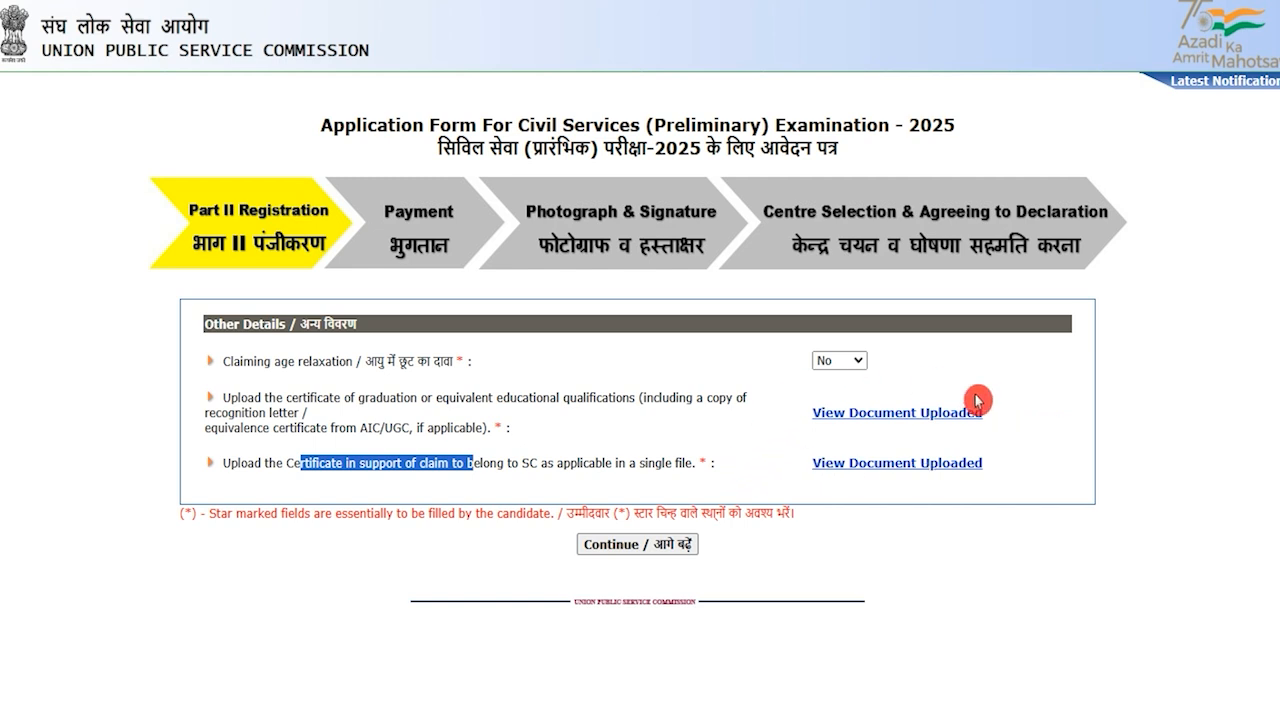
left_click(828, 568)
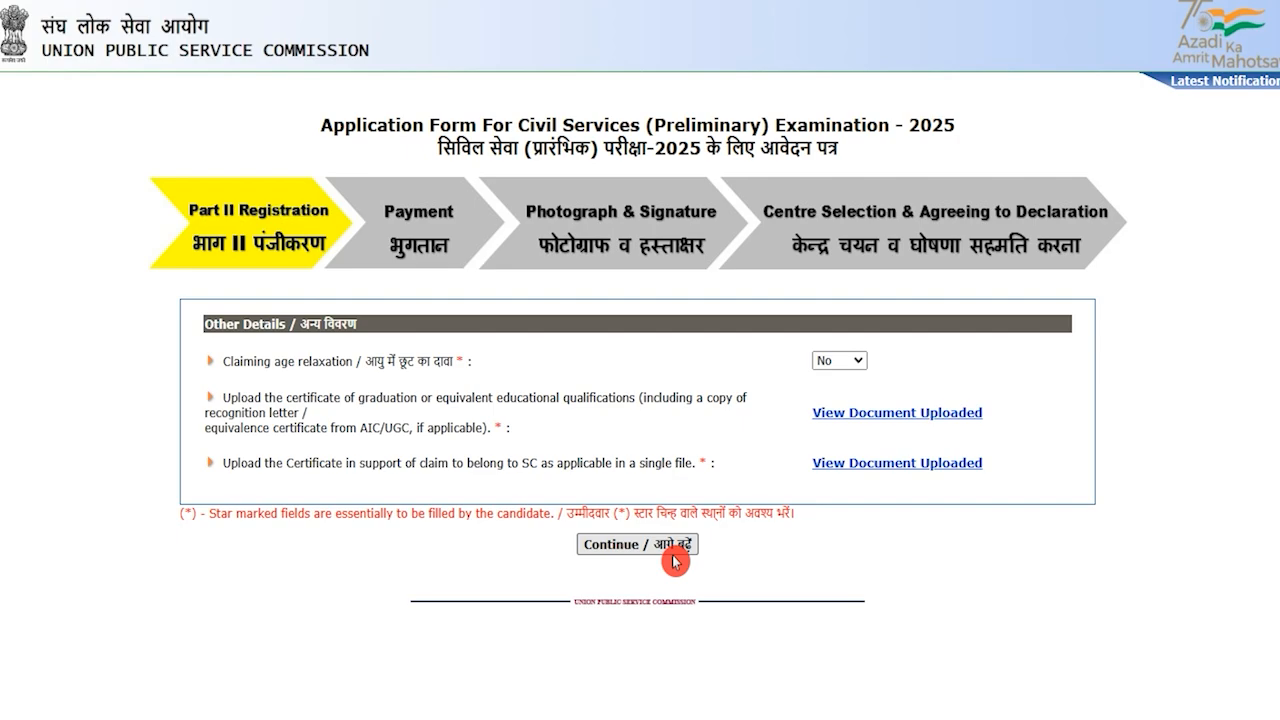
left_click(636, 544)
type("80")
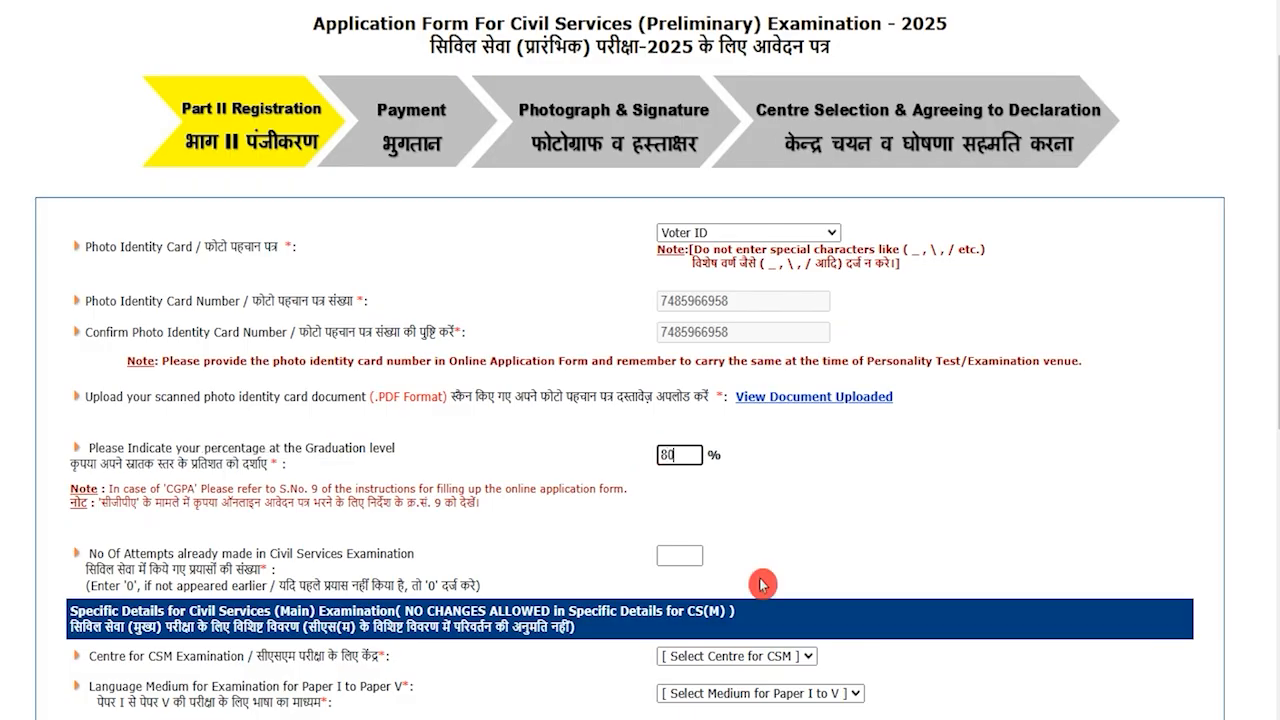
Correct the graduation percentage entry back to 80
key("BackSpace")
type("0")
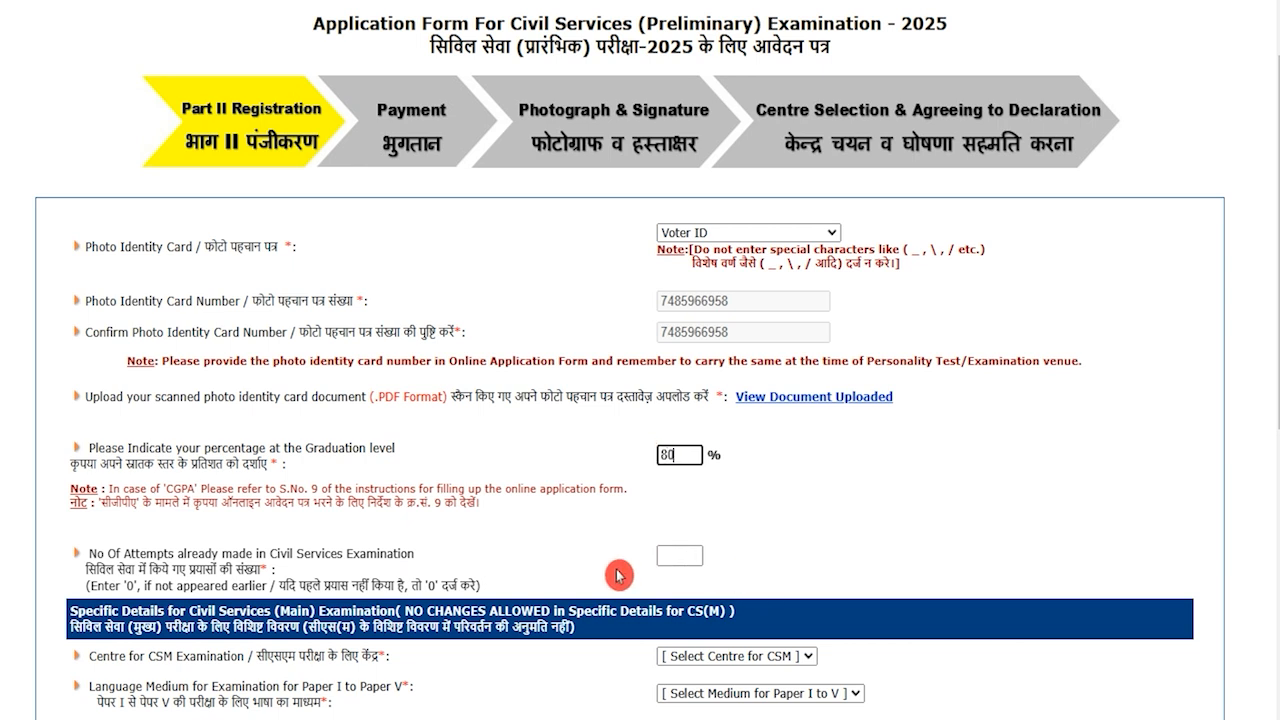
left_click(178, 554)
double_click(178, 554)
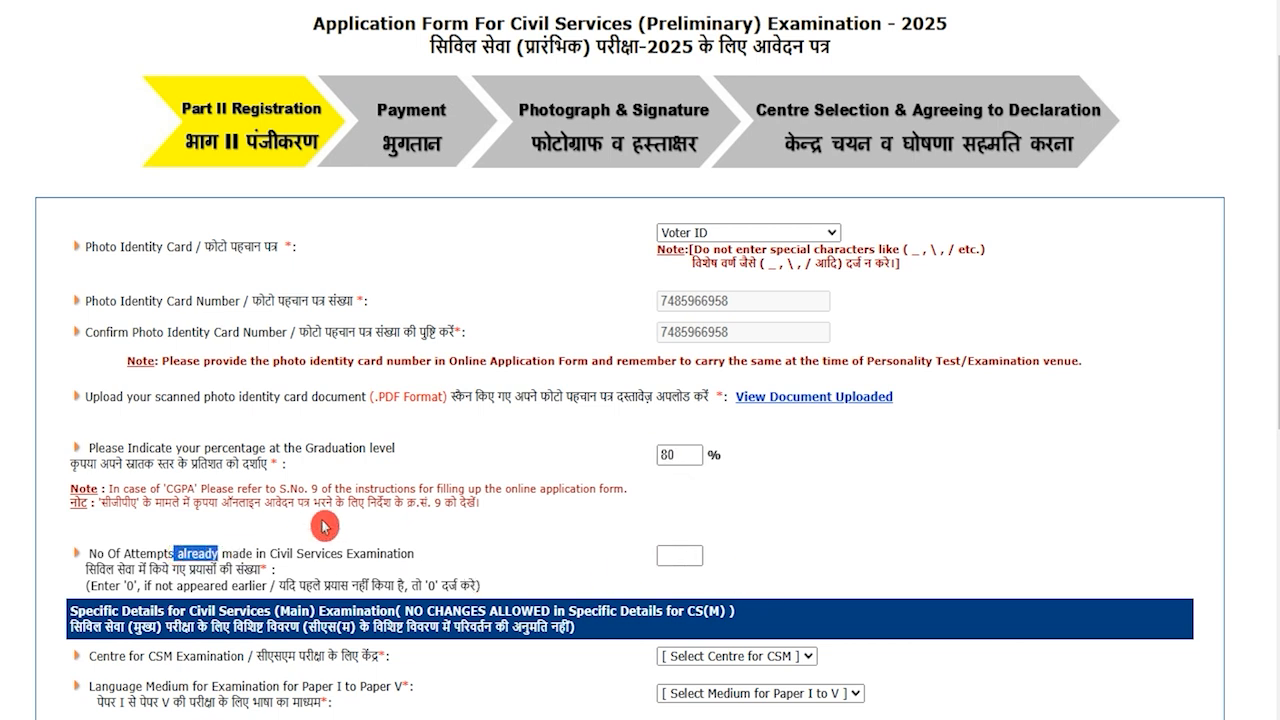
scroll(325, 522, "down", 1)
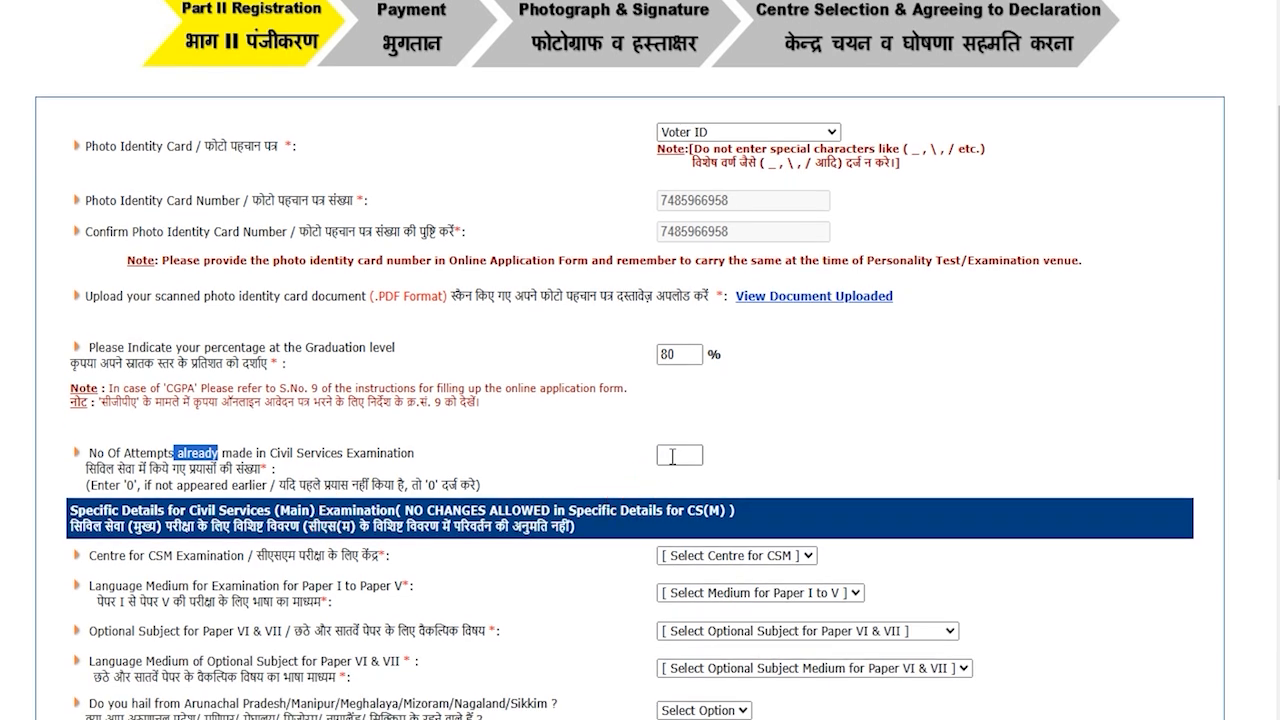
Enter 0 as the number of Civil Services attempts
left_click(670, 456)
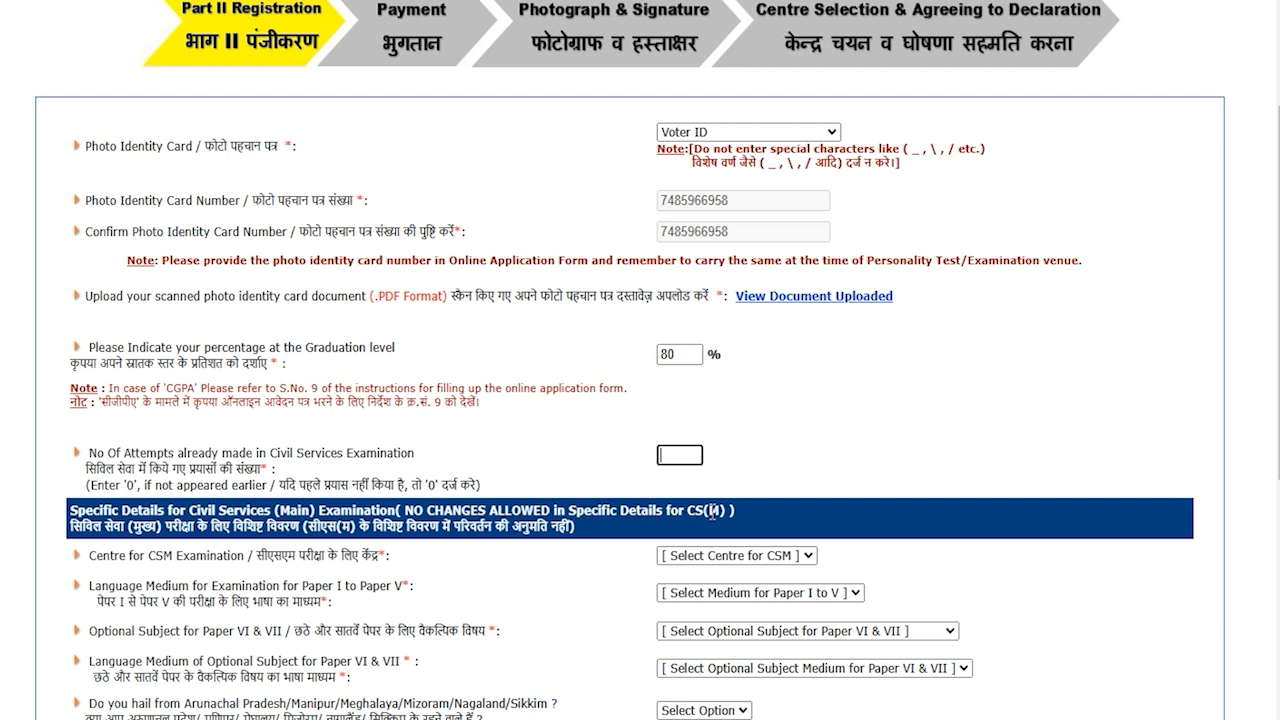
left_click(822, 457)
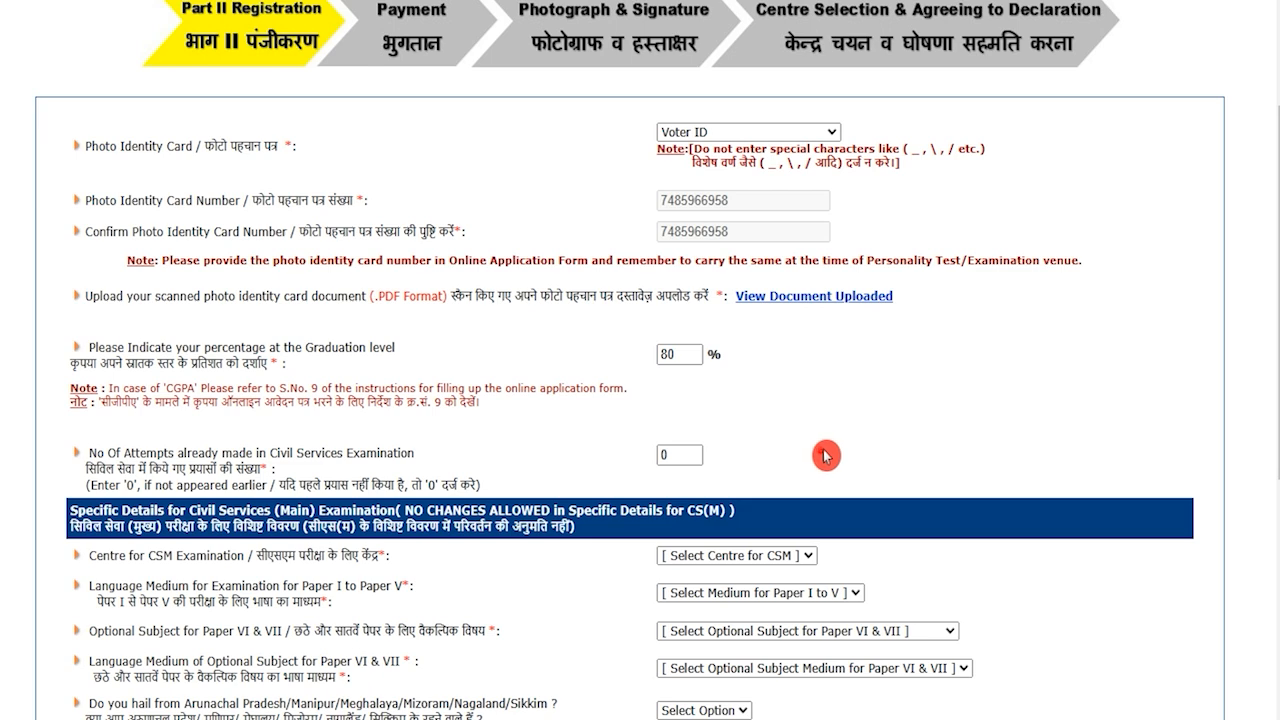
scroll(458, 560, "down", 2)
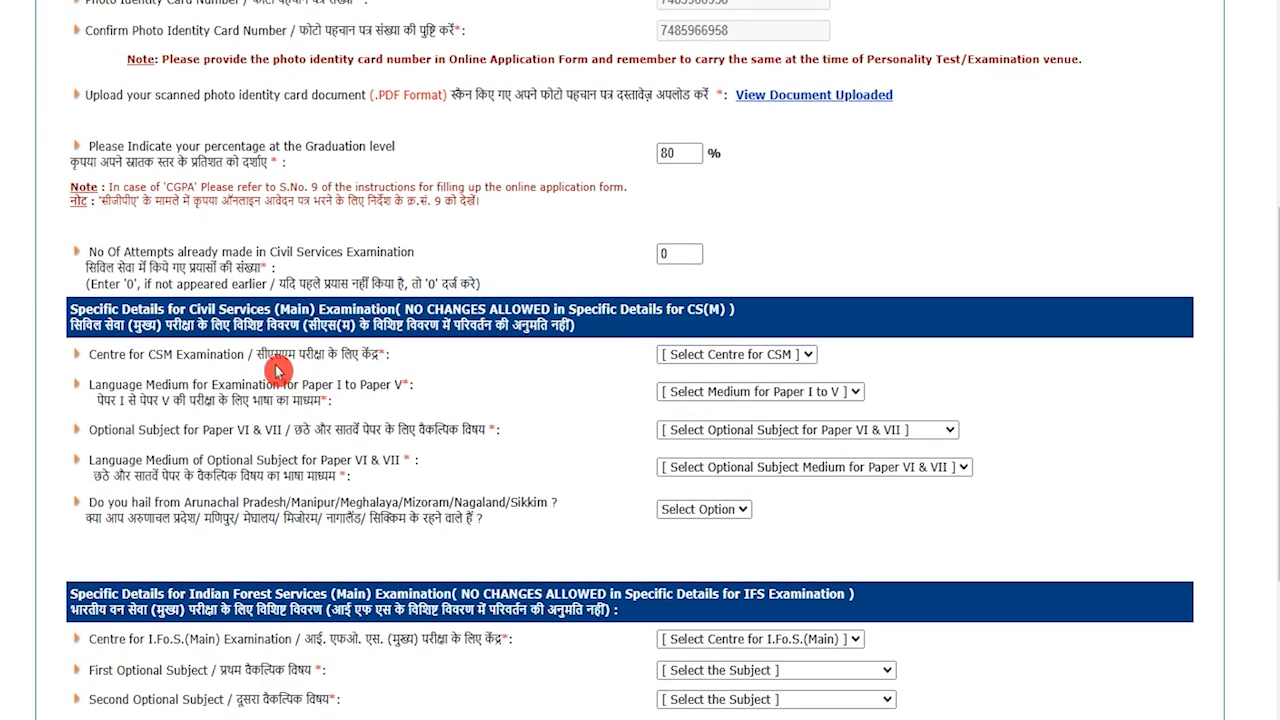
Choose Dehradun as the CSM centre and HINDI as the Paper I–V medium
left_click_drag(262, 356, 360, 356)
left_click(702, 360)
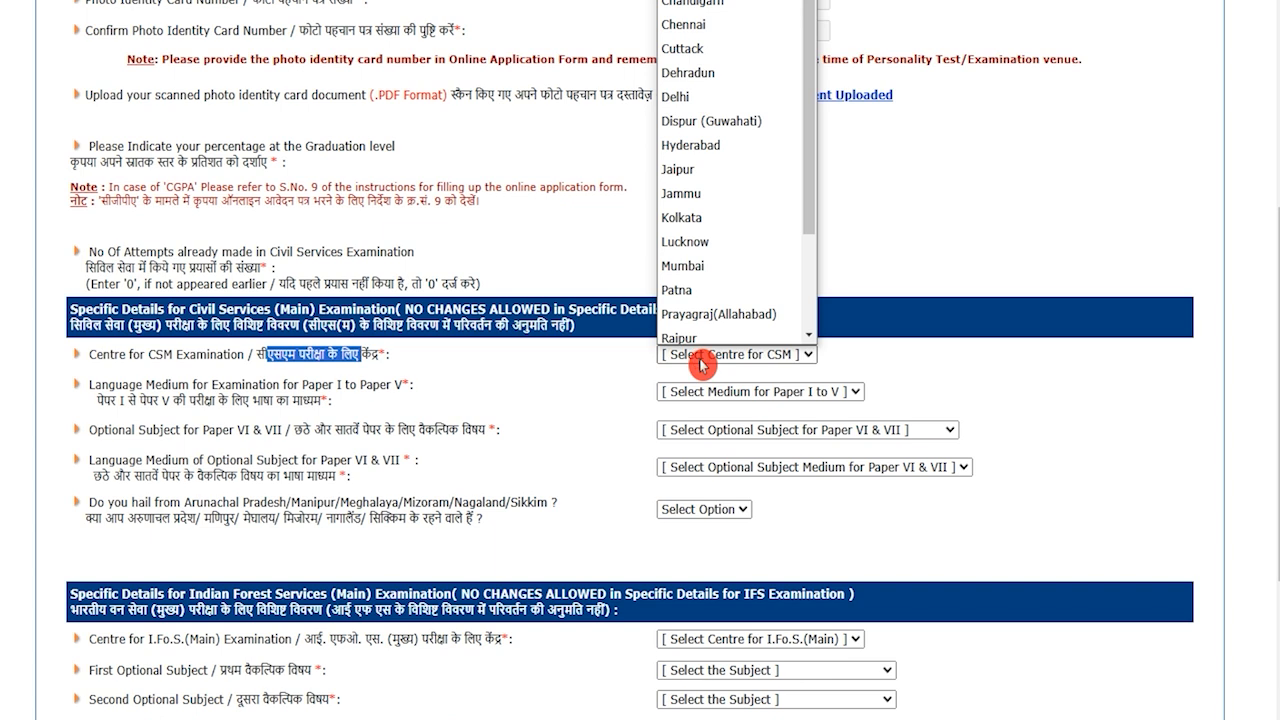
left_click(692, 68)
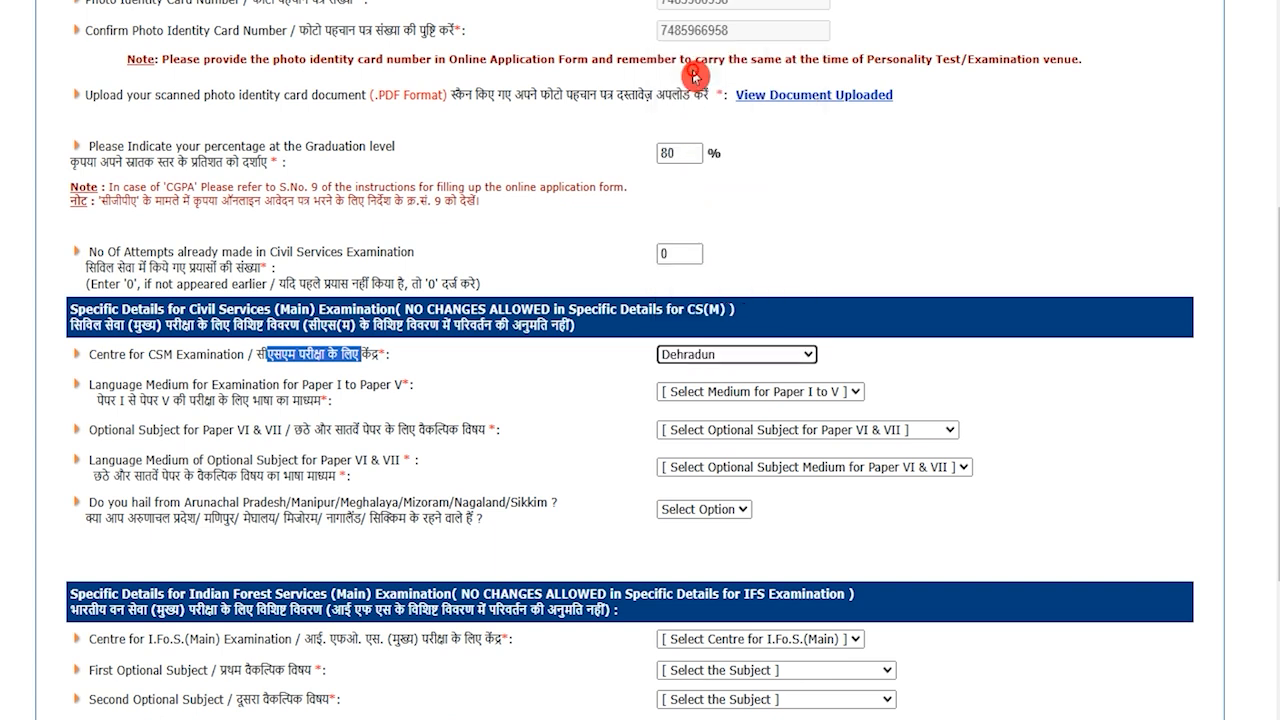
left_click_drag(104, 400, 291, 401)
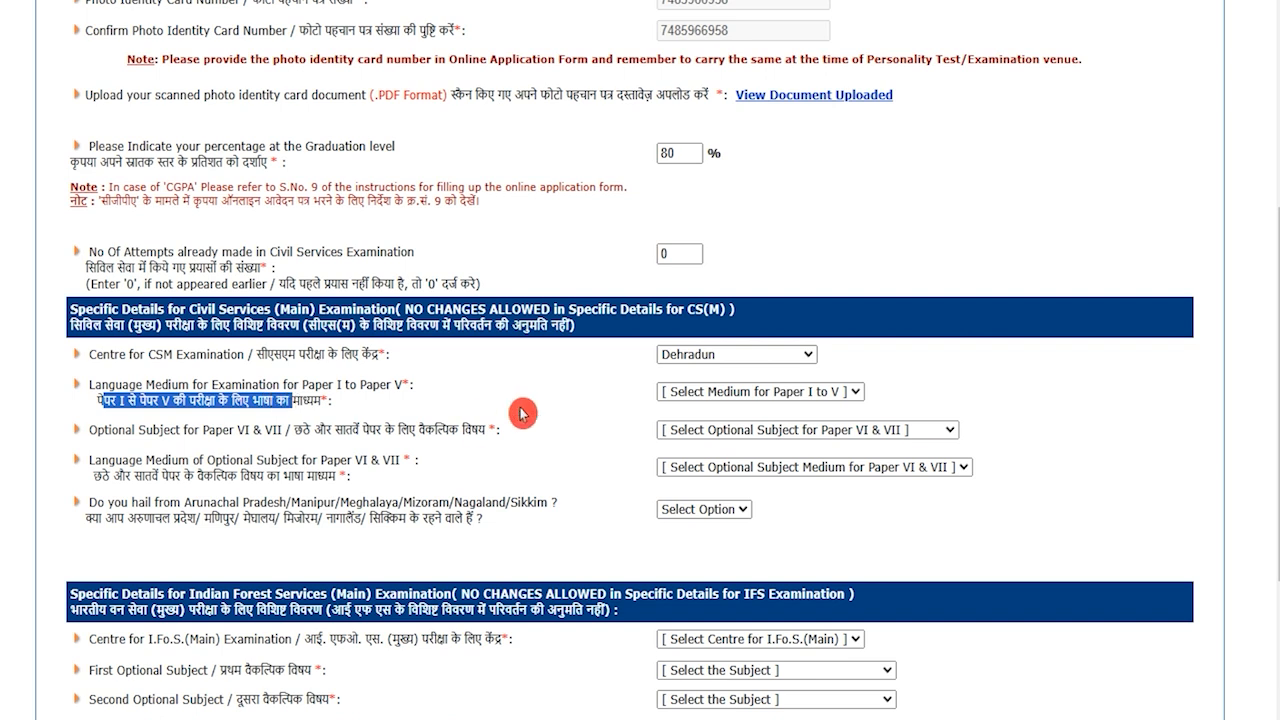
left_click(736, 395)
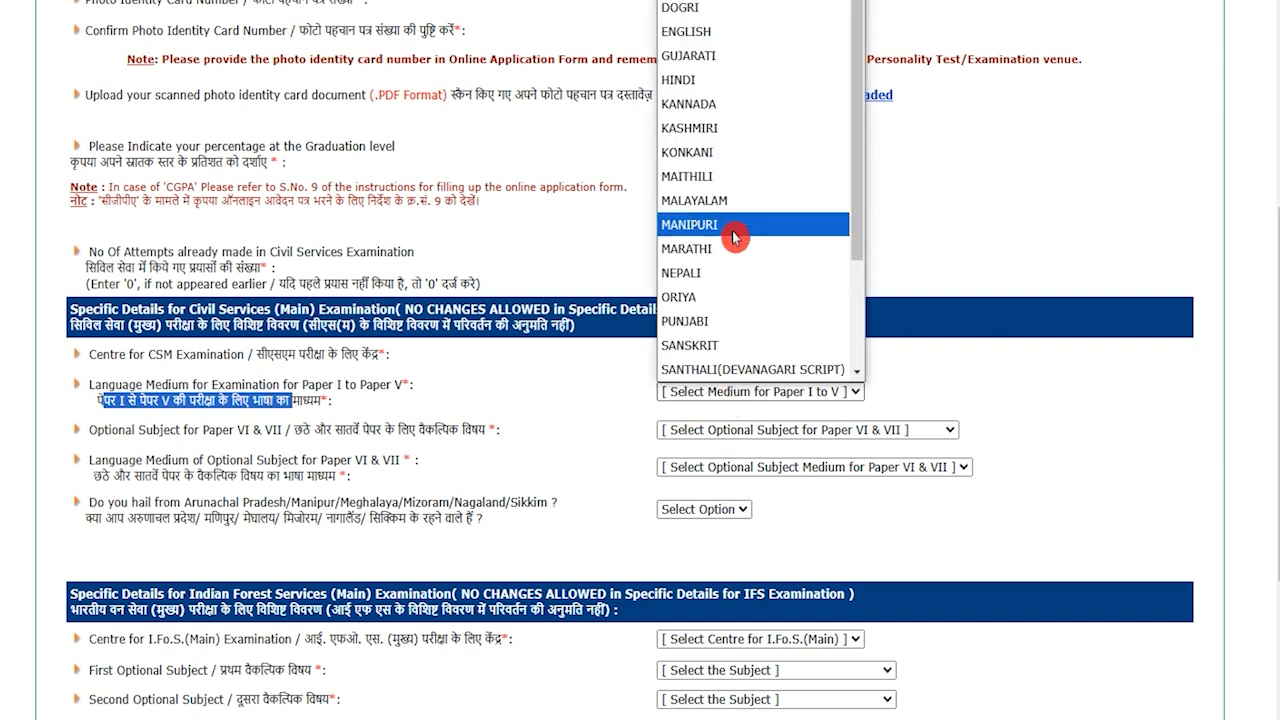
scroll(736, 237, "down", 3)
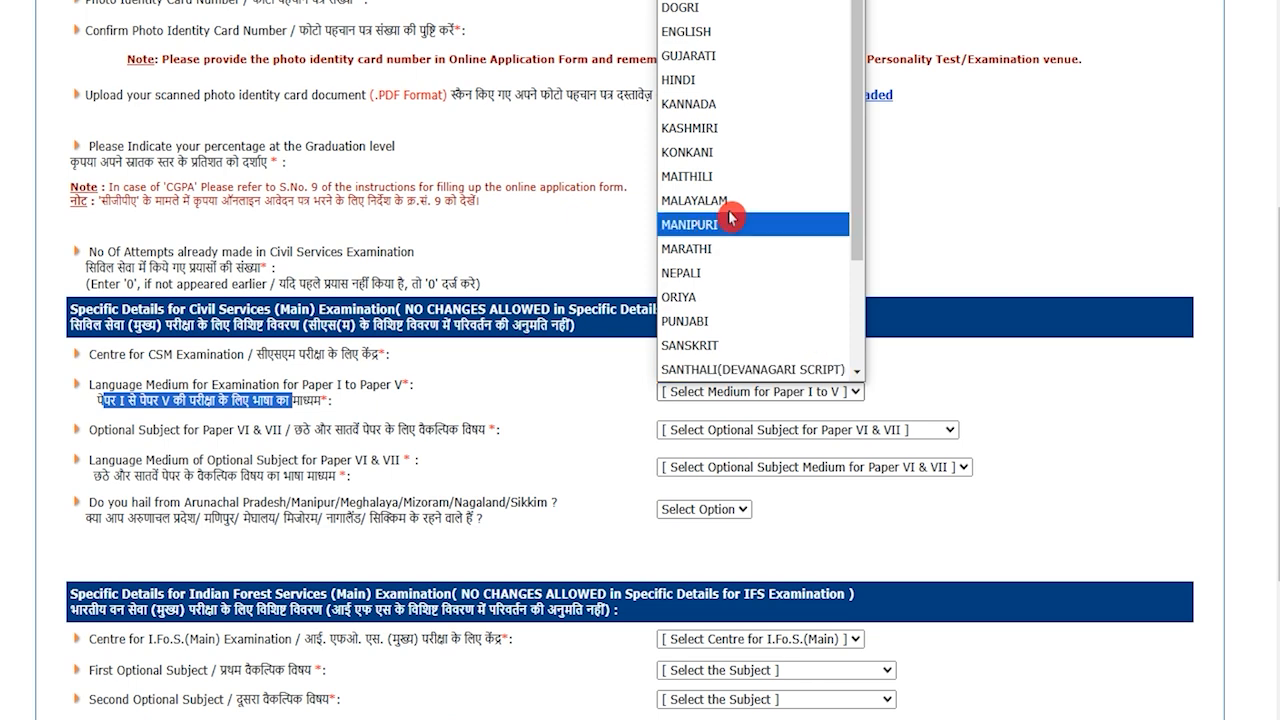
left_click(703, 80)
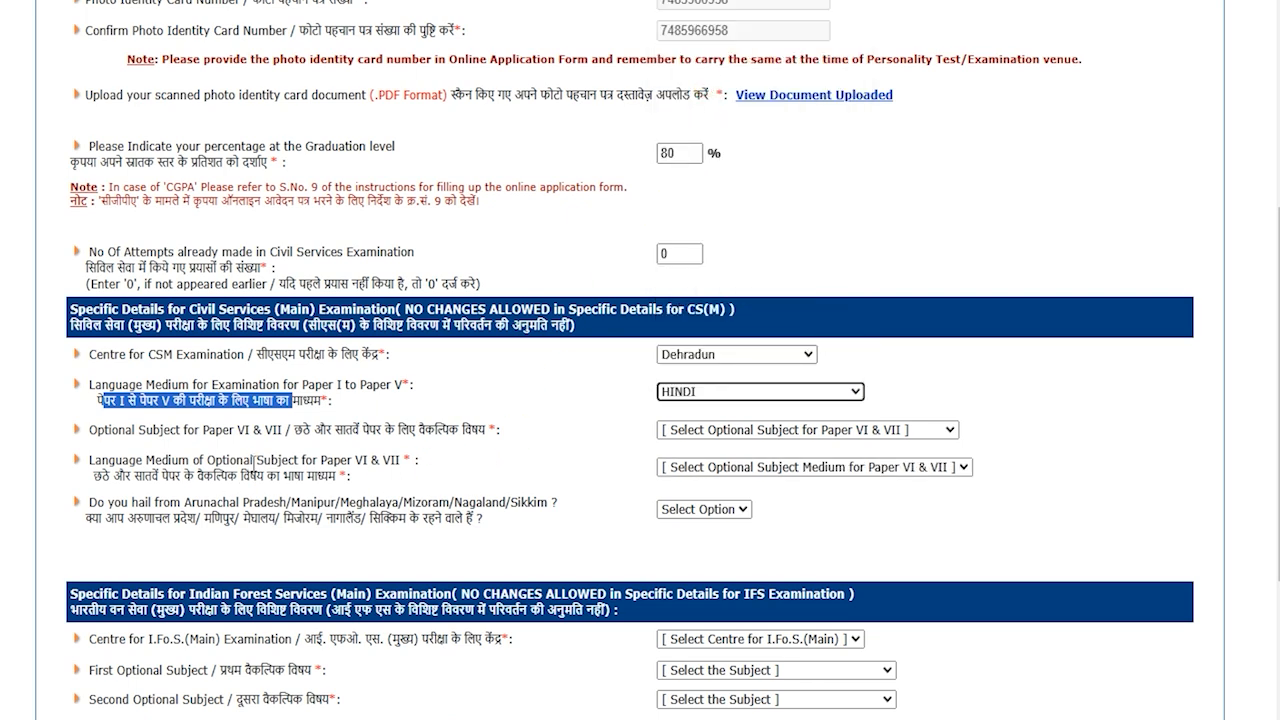
Set the optional subject to Geology with HINDI as its medium
left_click_drag(295, 430, 636, 447)
left_click(720, 433)
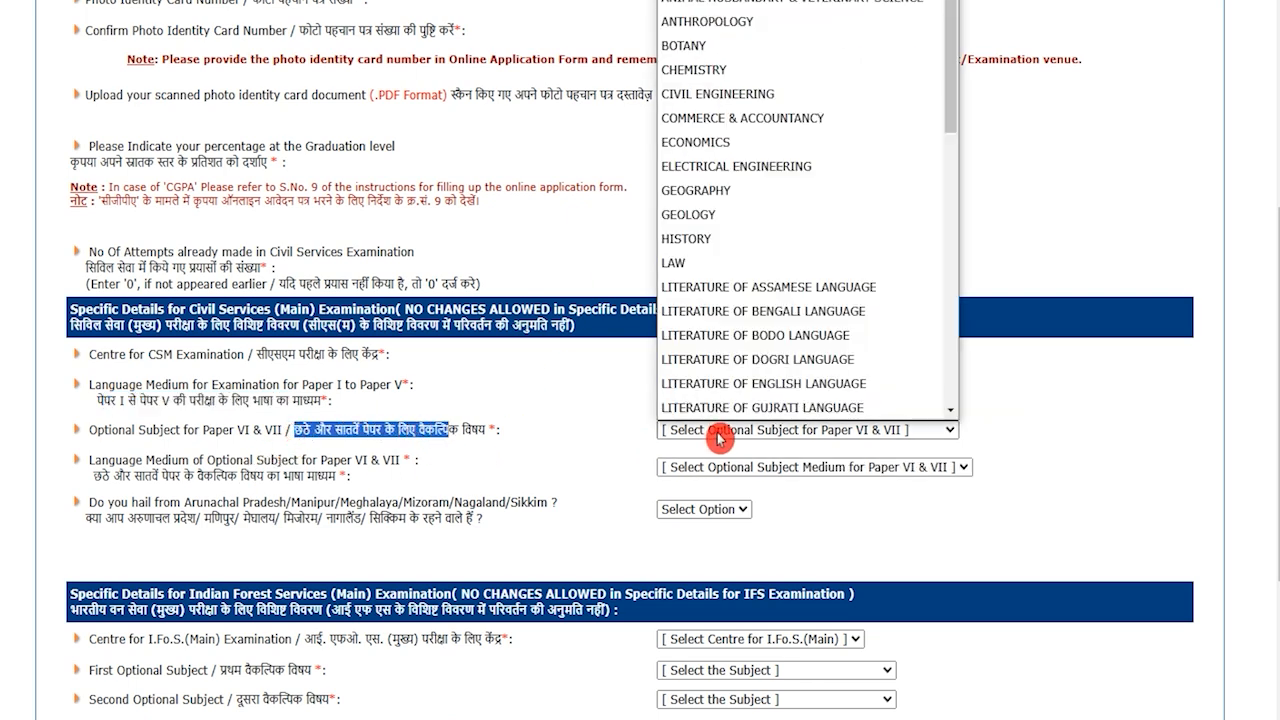
left_click(715, 253)
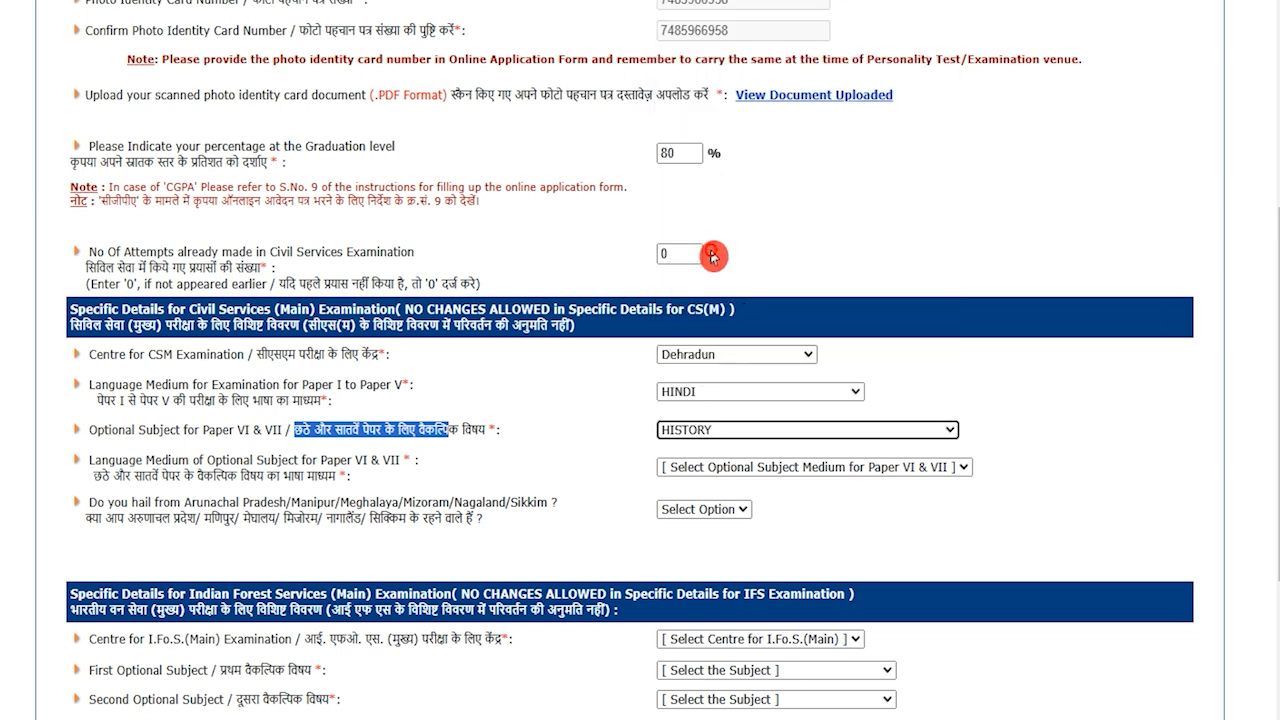
left_click(103, 476)
left_click_drag(103, 476, 318, 478)
left_click(705, 468)
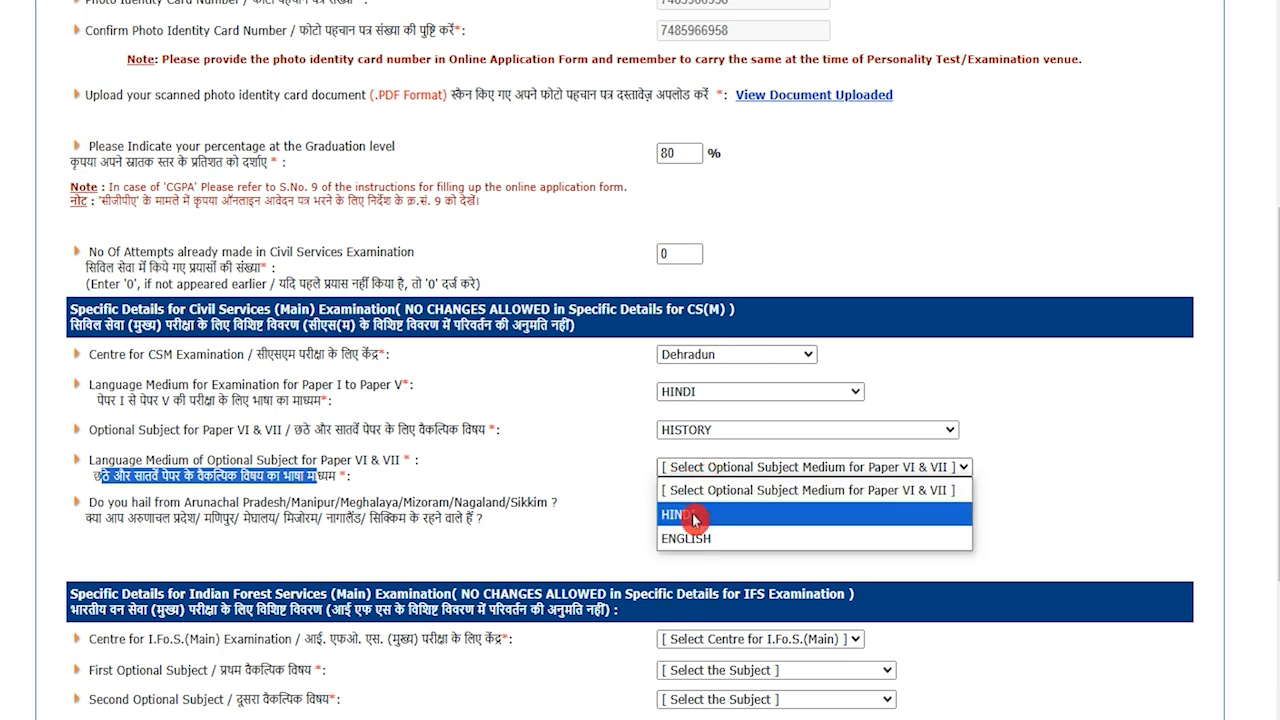
left_click(692, 513)
Answer No to the Arunachal/Sikkim north-eastern states question
left_click_drag(87, 520, 456, 518)
left_click(672, 512)
left_click(686, 560)
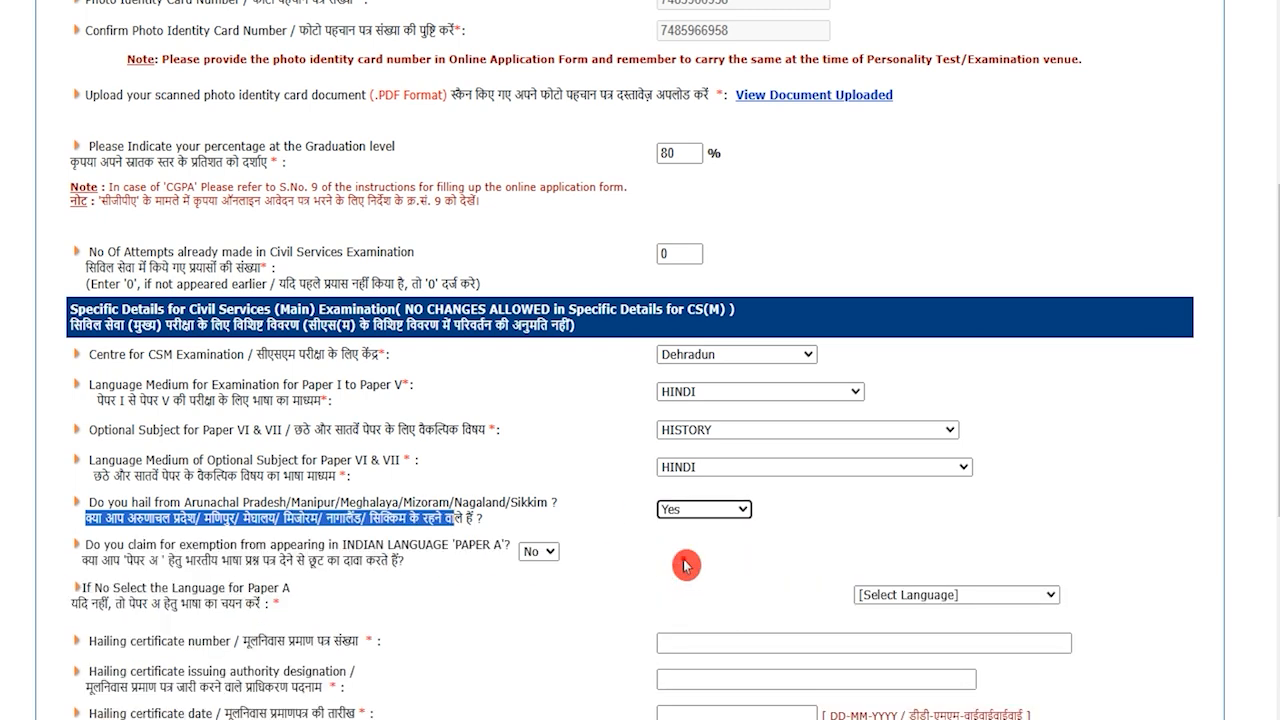
scroll(576, 594, "down", 1)
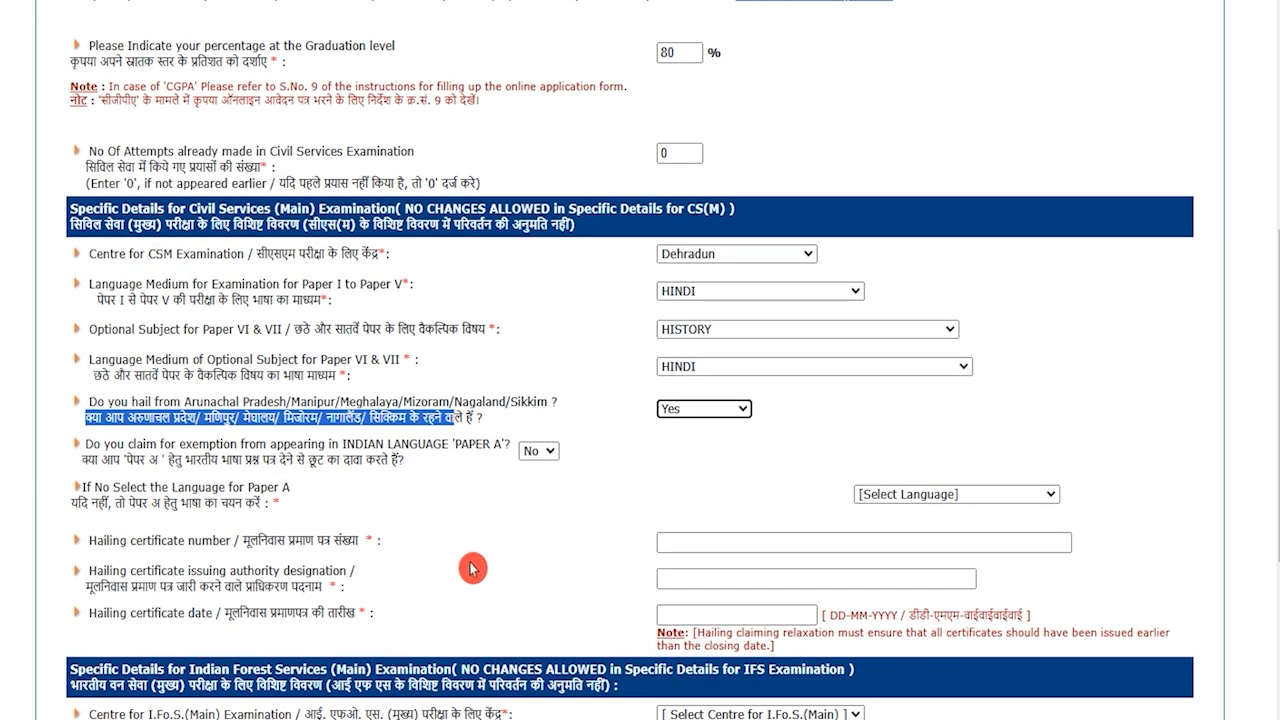
left_click(686, 410)
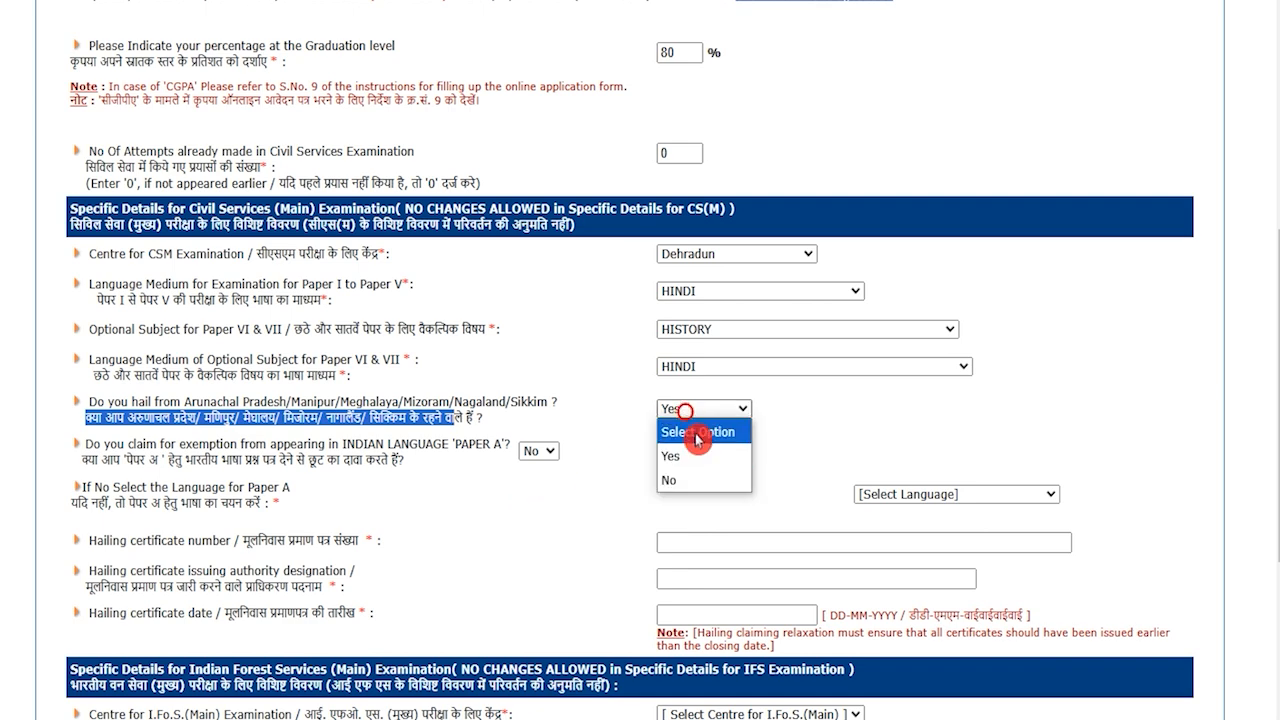
left_click(697, 483)
left_click_drag(133, 264, 190, 266)
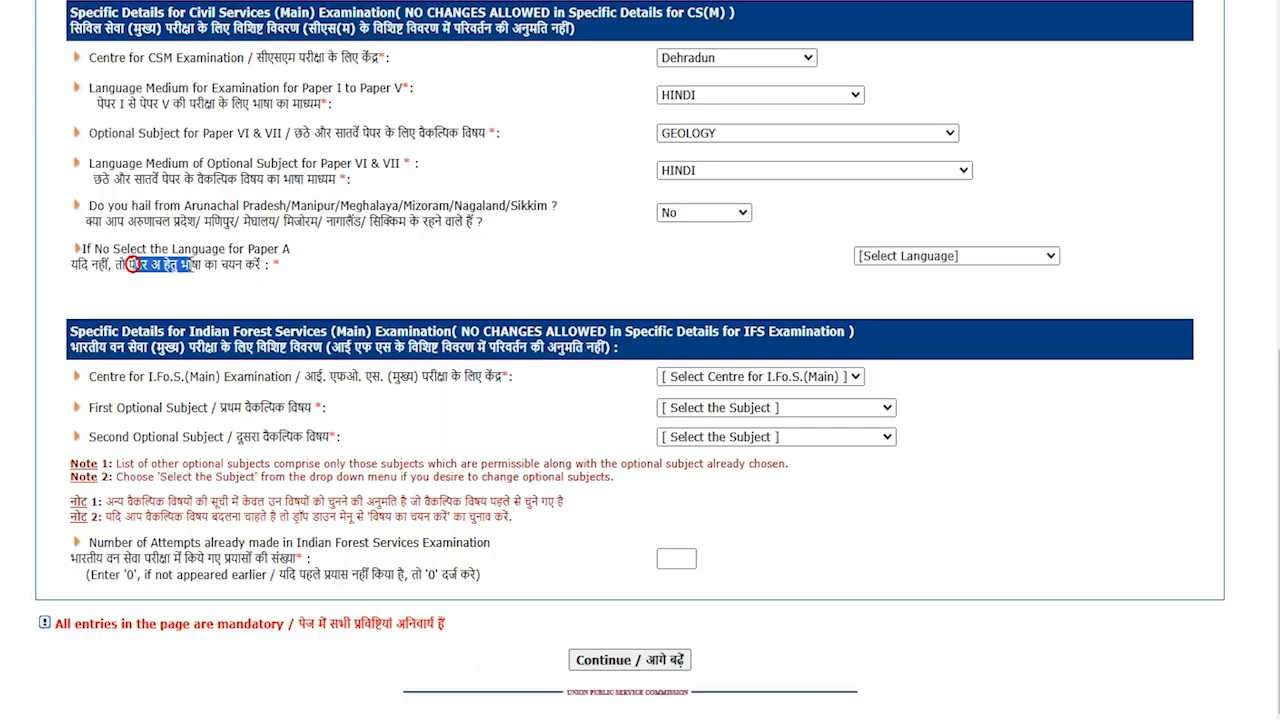
left_click(133, 264)
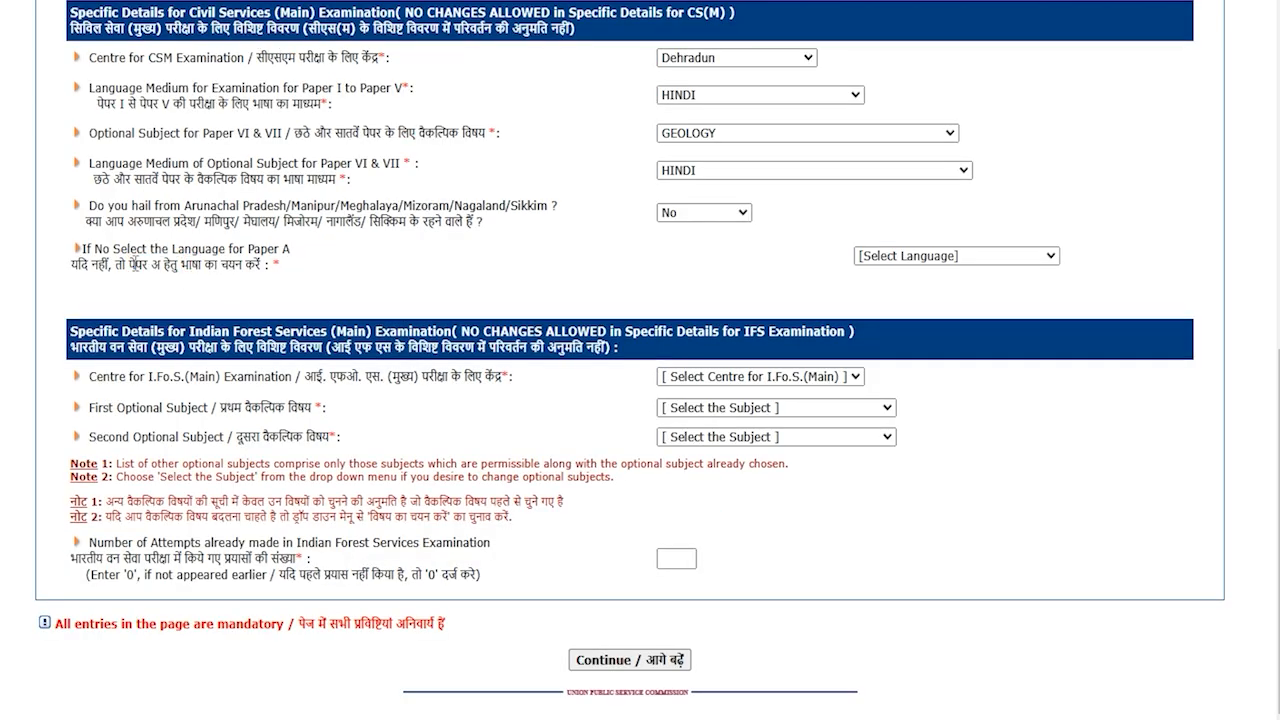
Choose HINDI as the Paper A language and Delhi as the forest service centre
left_click_drag(133, 264, 190, 266)
left_click(909, 264)
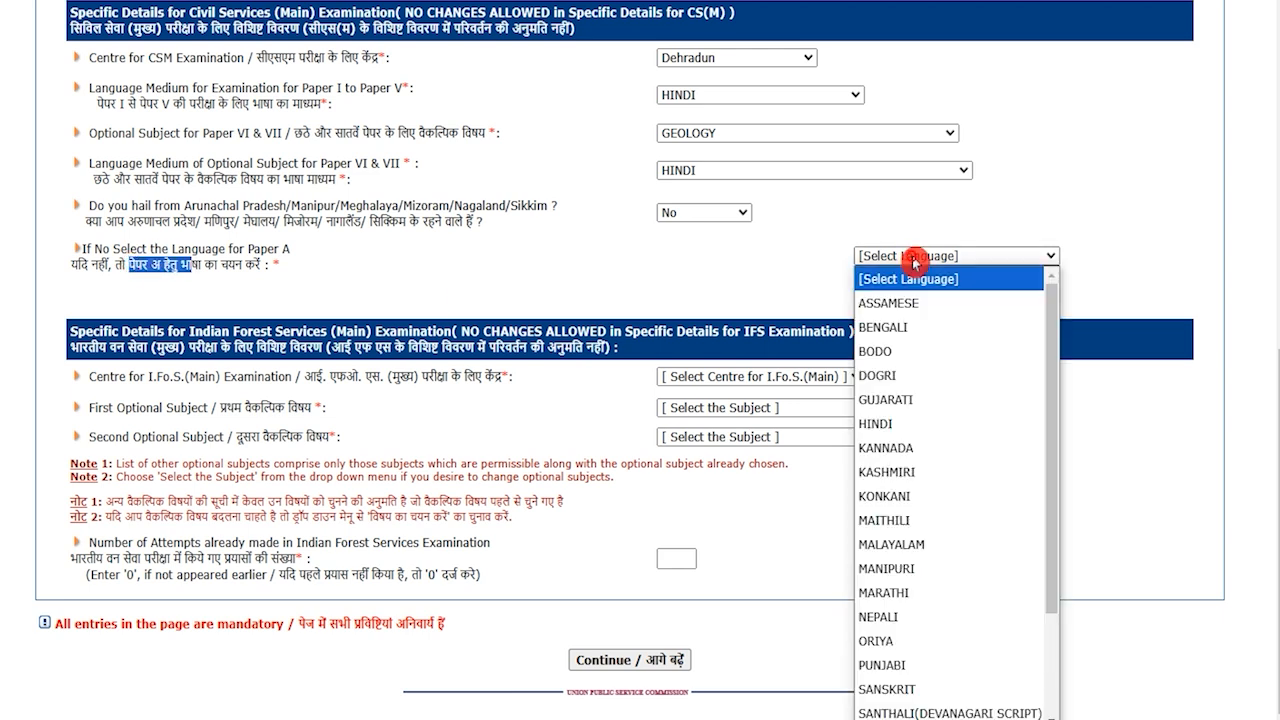
left_click(880, 423)
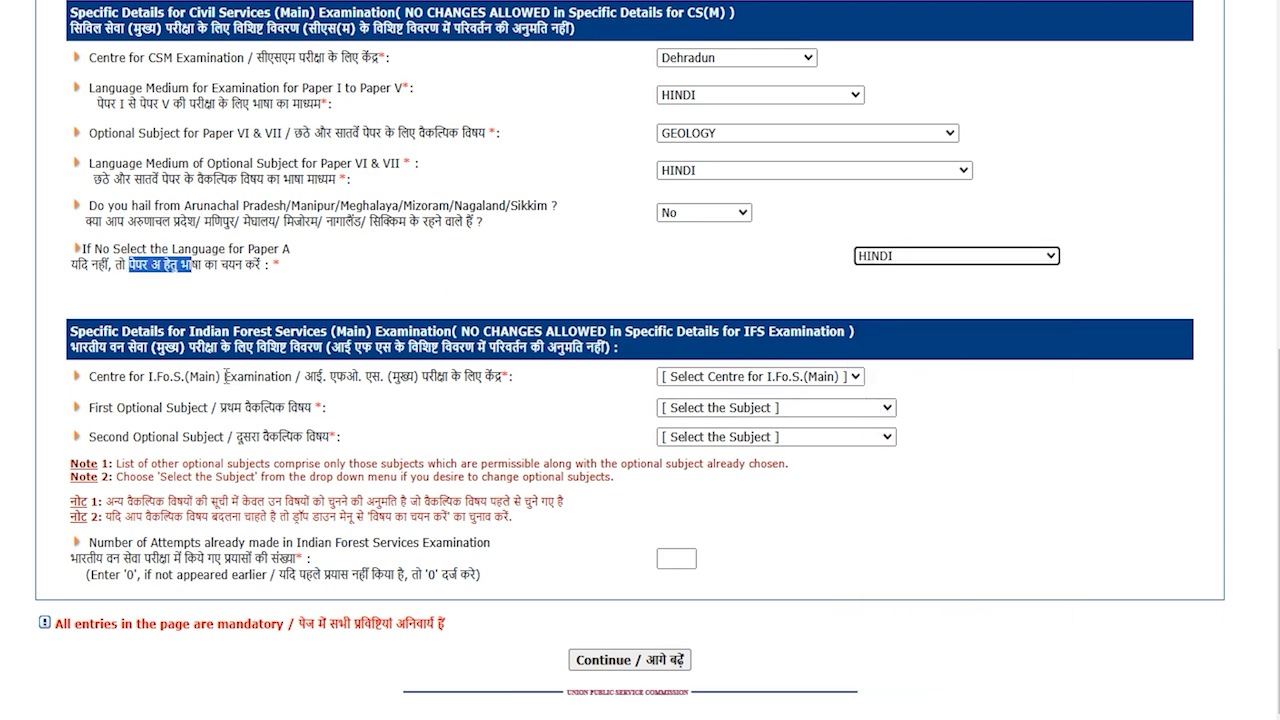
left_click_drag(331, 378, 464, 378)
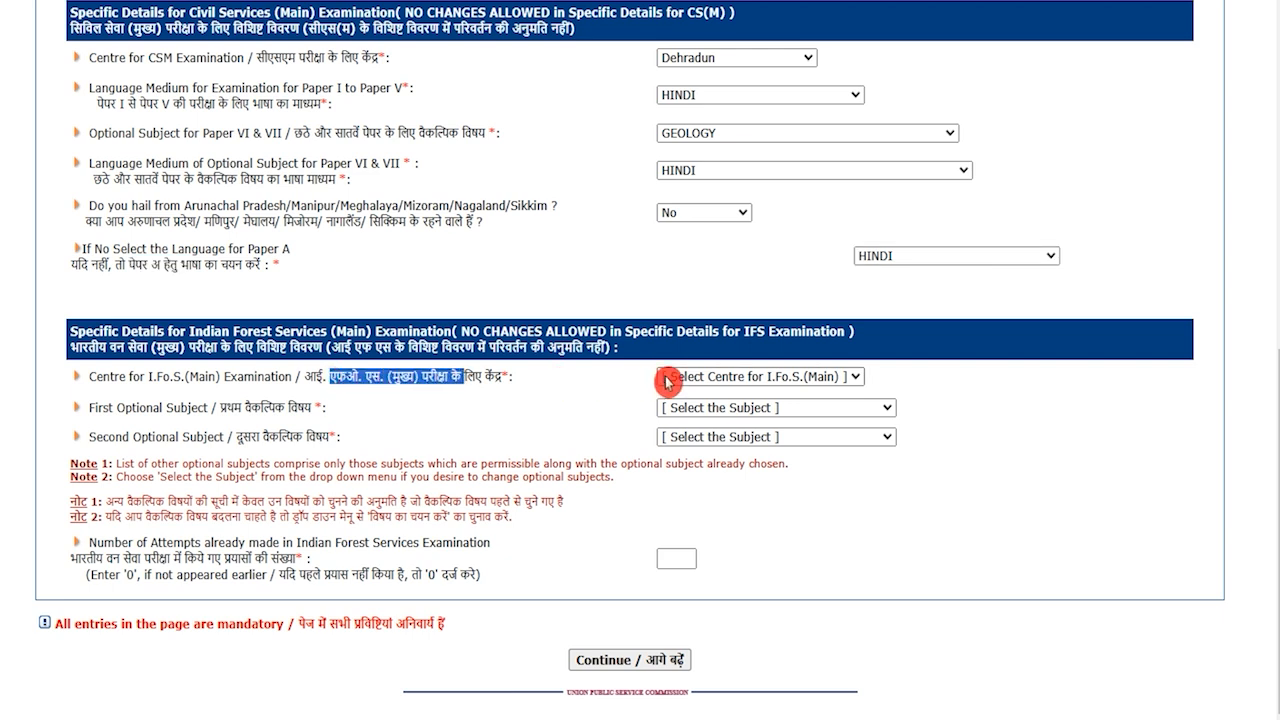
left_click(667, 378)
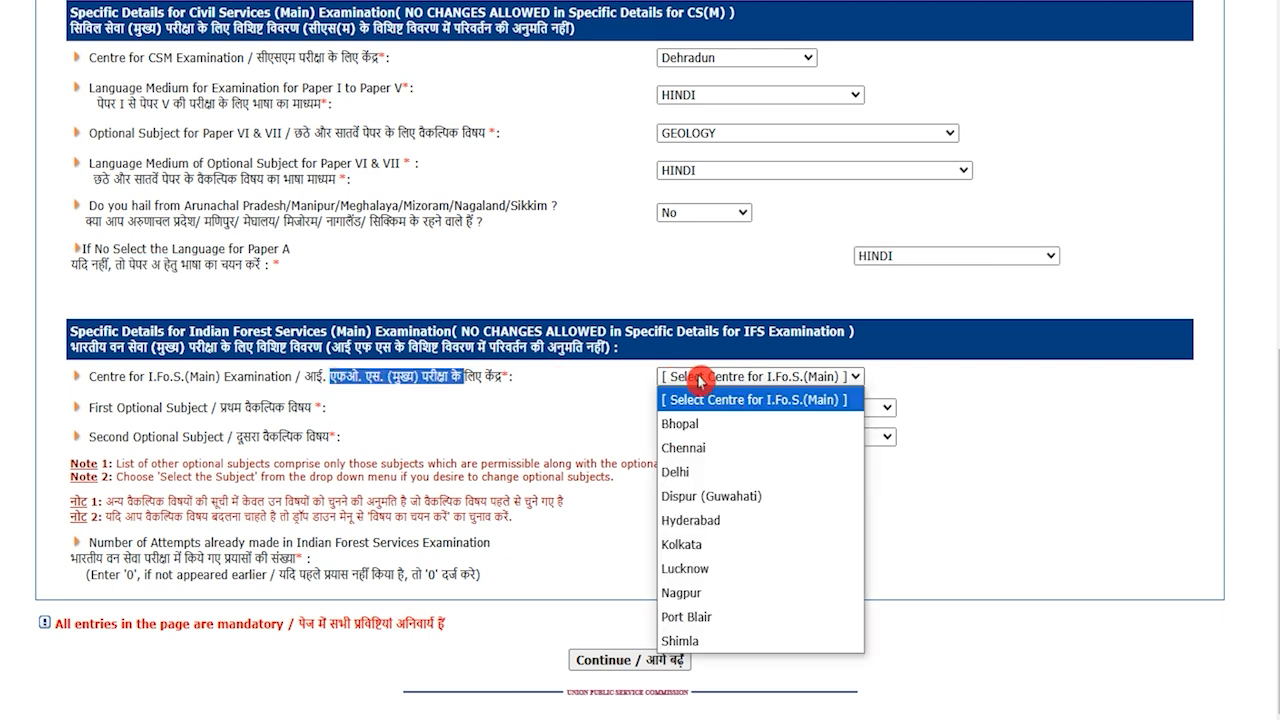
left_click(683, 472)
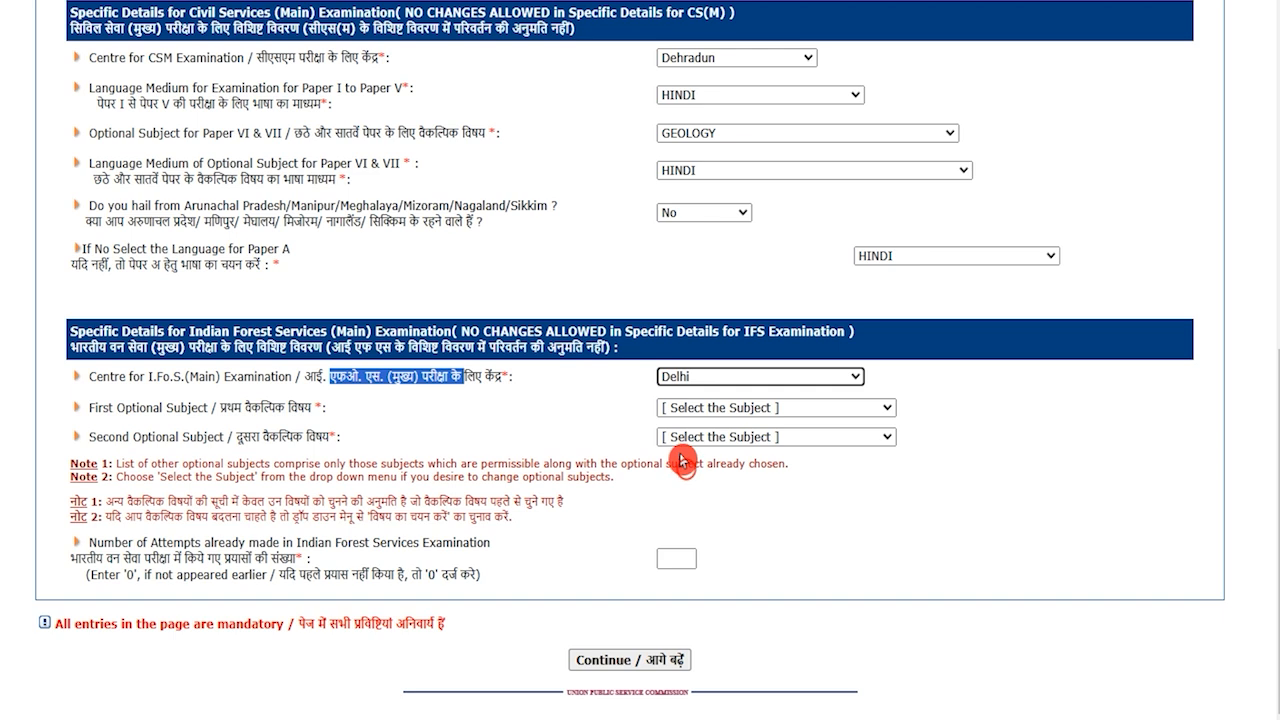
Enter 0 forest service attempts and submit to reach the review summary
left_click_drag(233, 409, 285, 409)
left_click(700, 408)
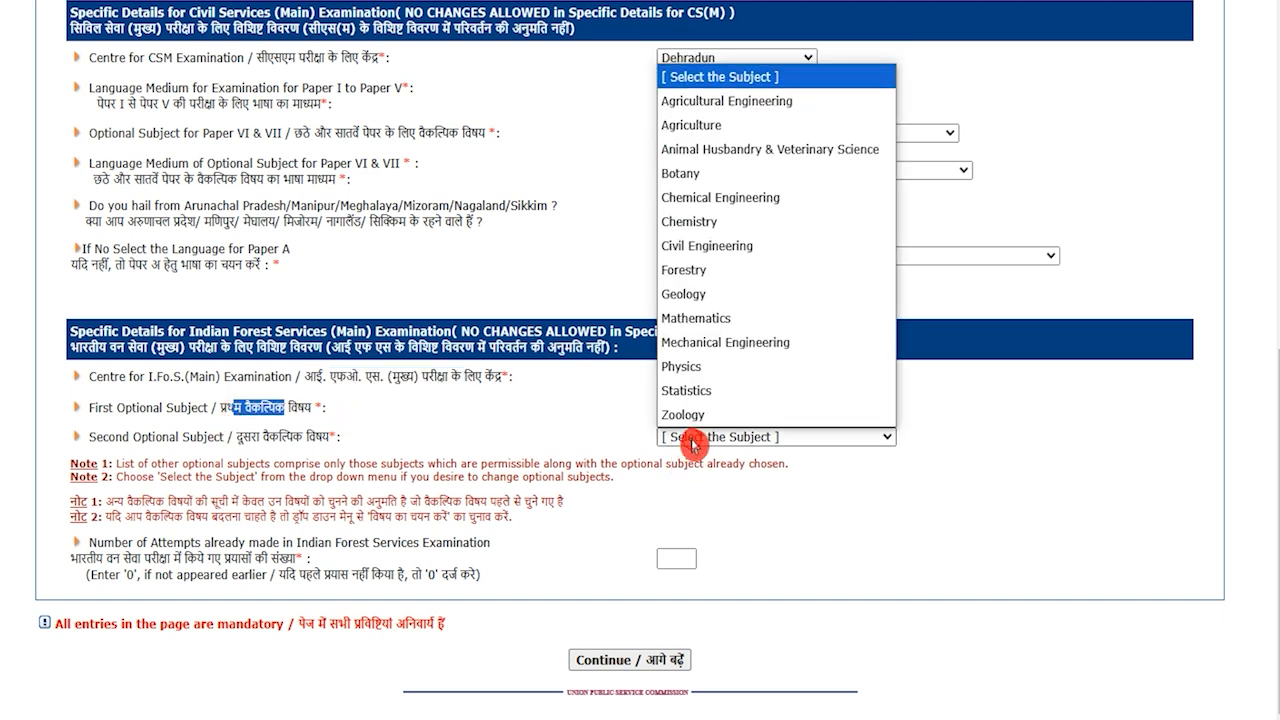
left_click(543, 531)
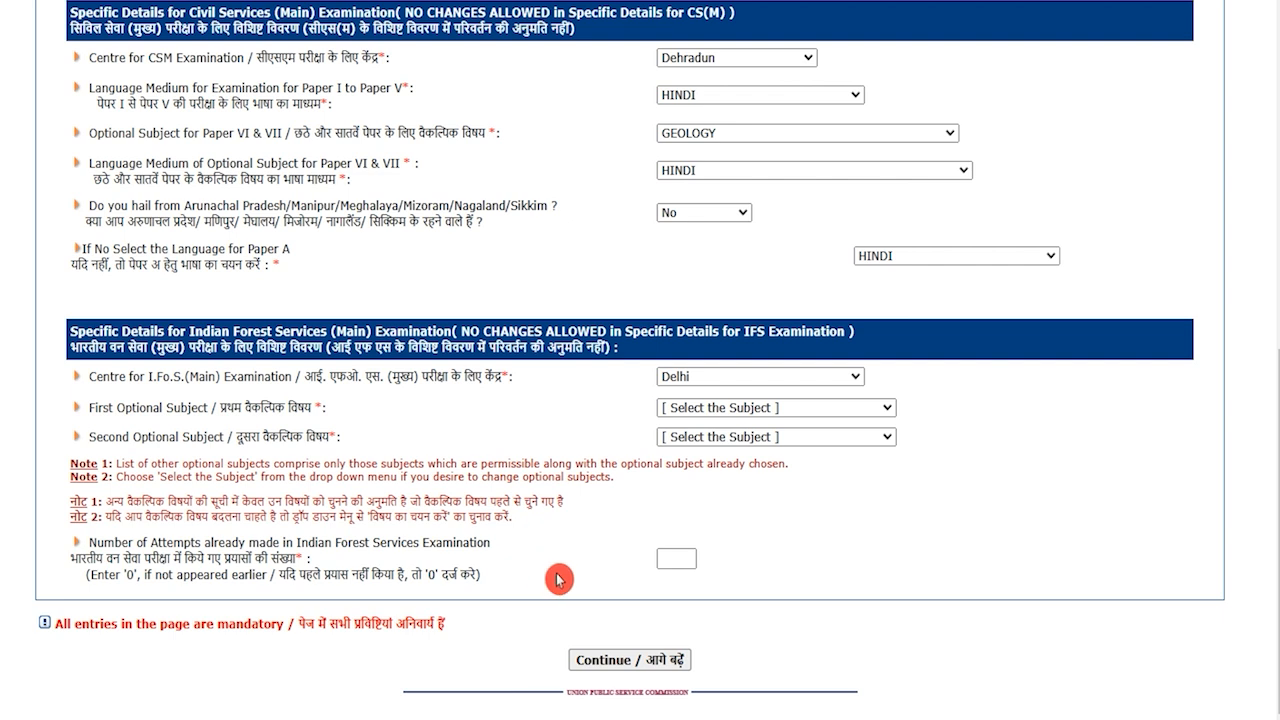
left_click(678, 560)
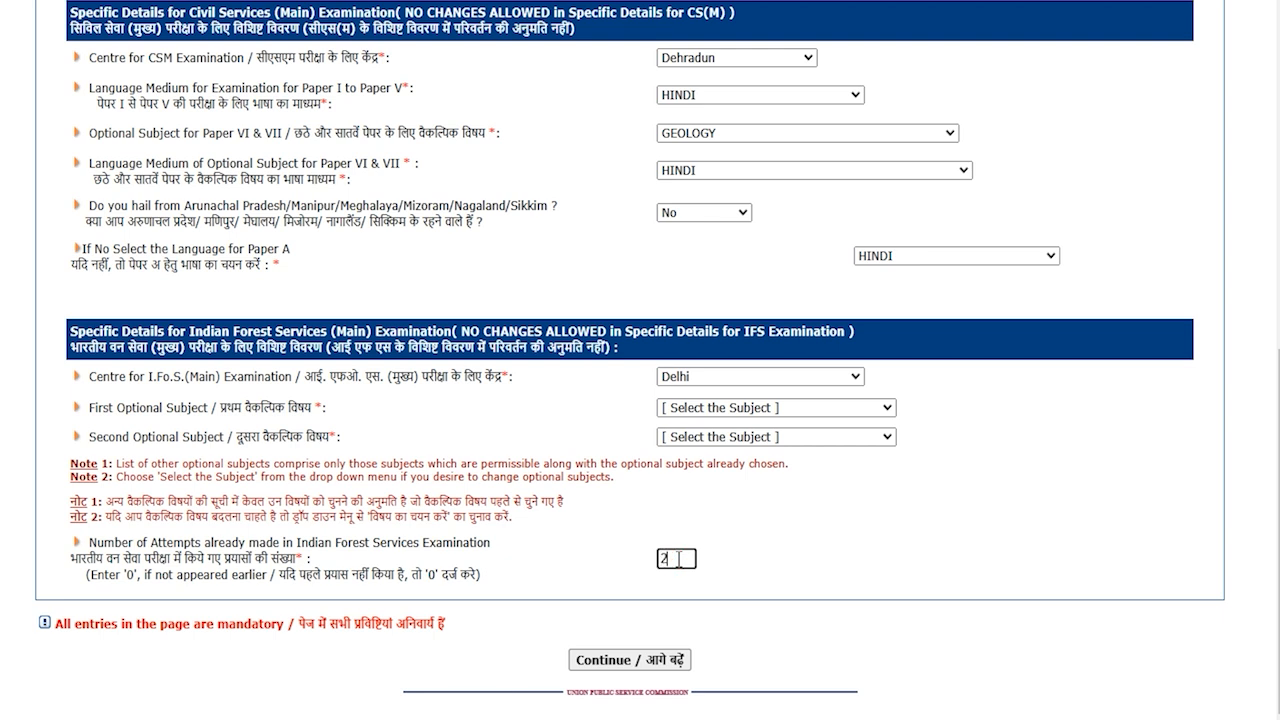
type("2")
left_click_drag(678, 560, 628, 561)
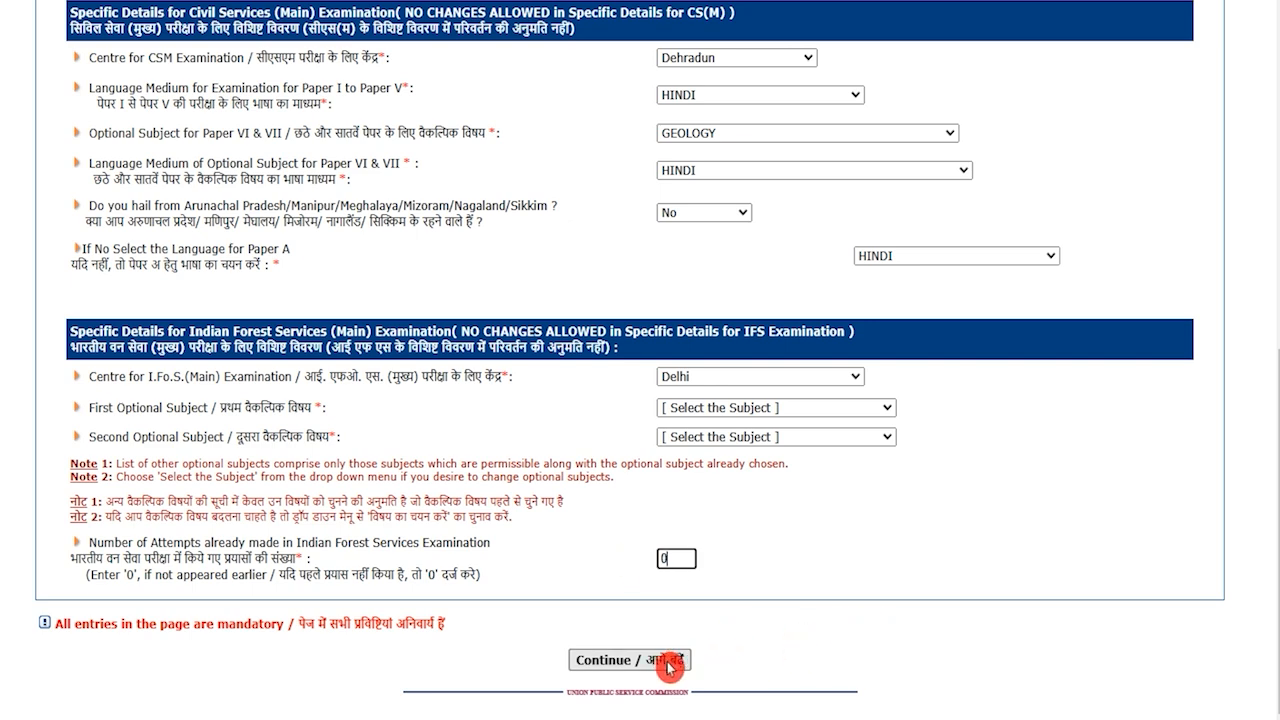
left_click(630, 660)
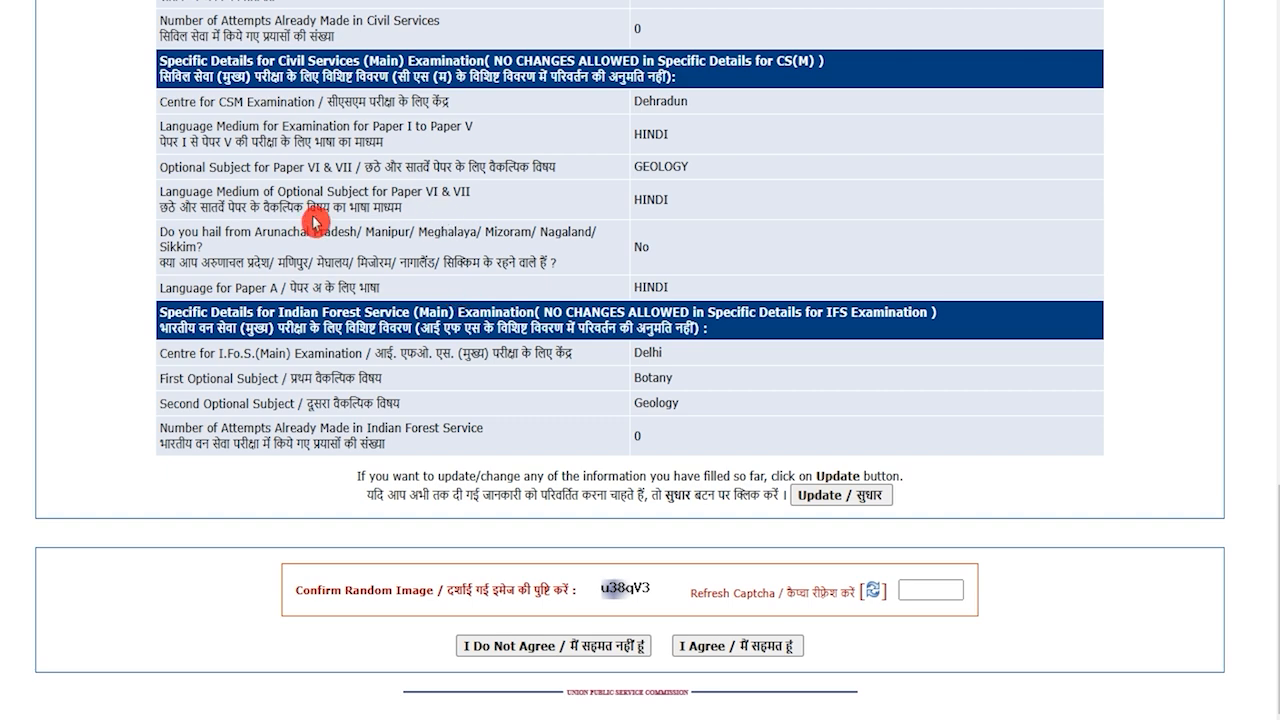
scroll(670, 217, "up", 1)
scroll(670, 217, "down", 1)
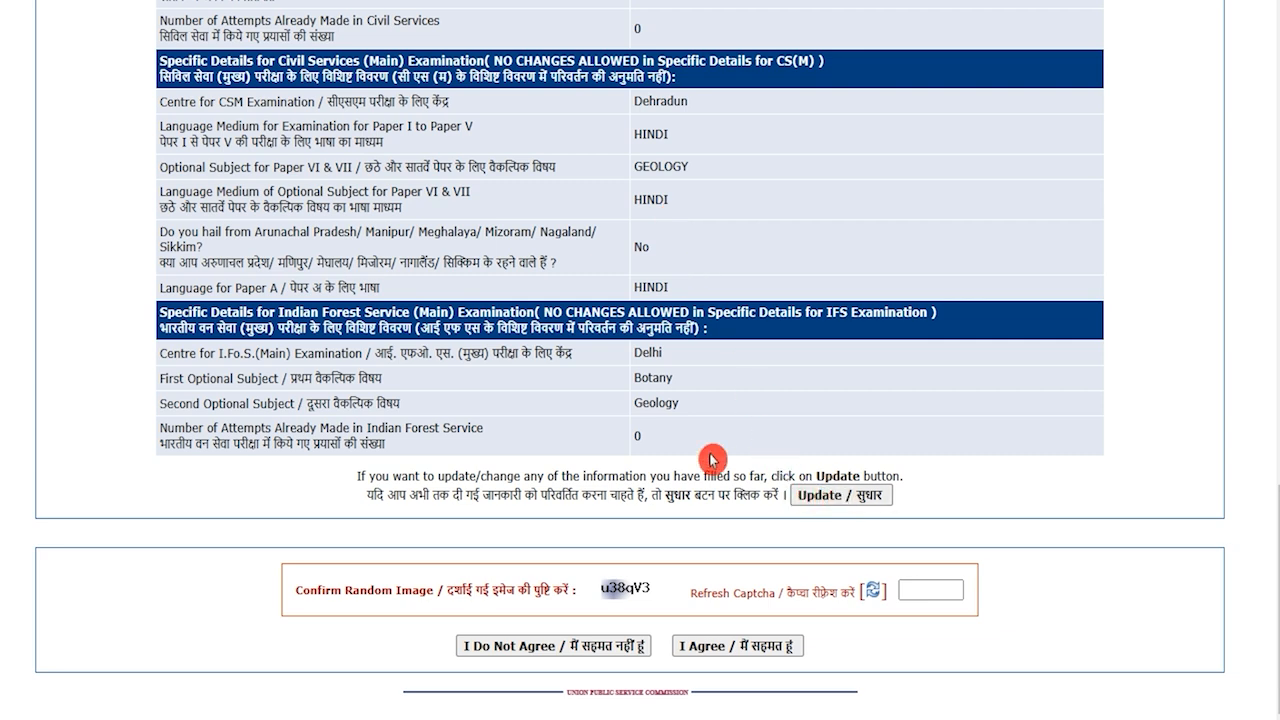
left_click(940, 589)
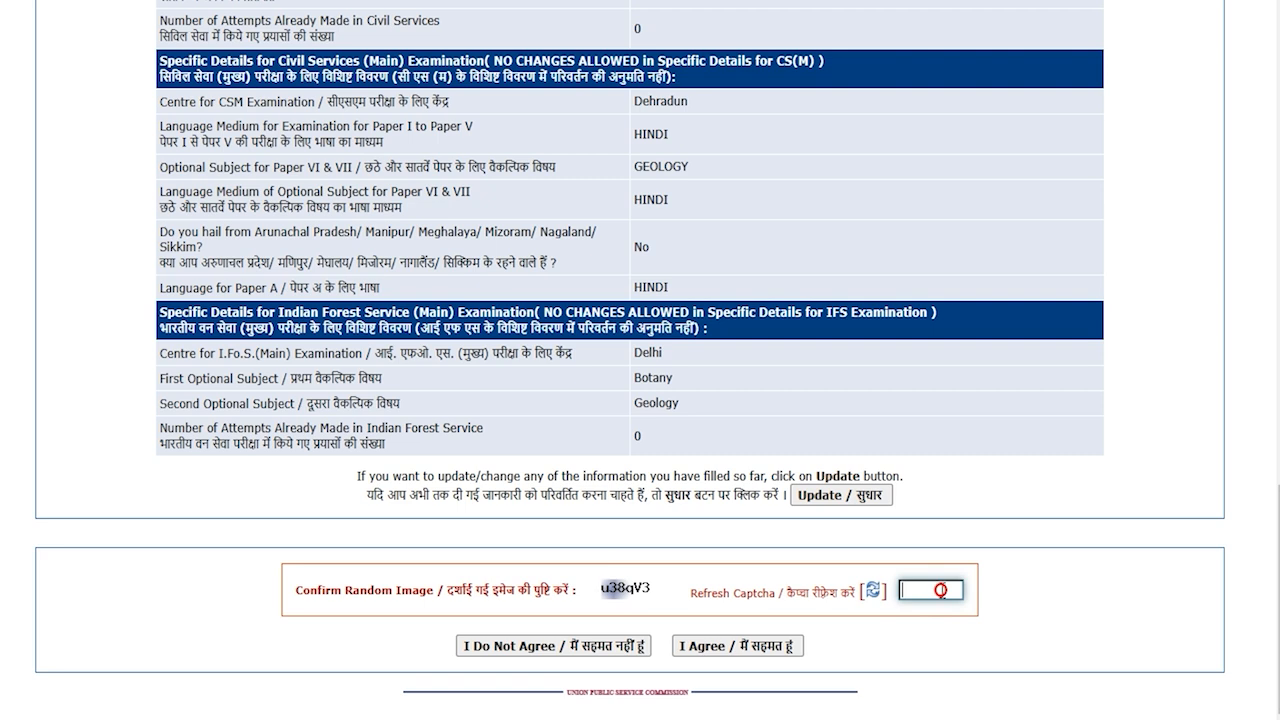
Accept the Part II declaration with I Agree, then open 'Click Here for DAF of CSM PART III'
left_click(755, 646)
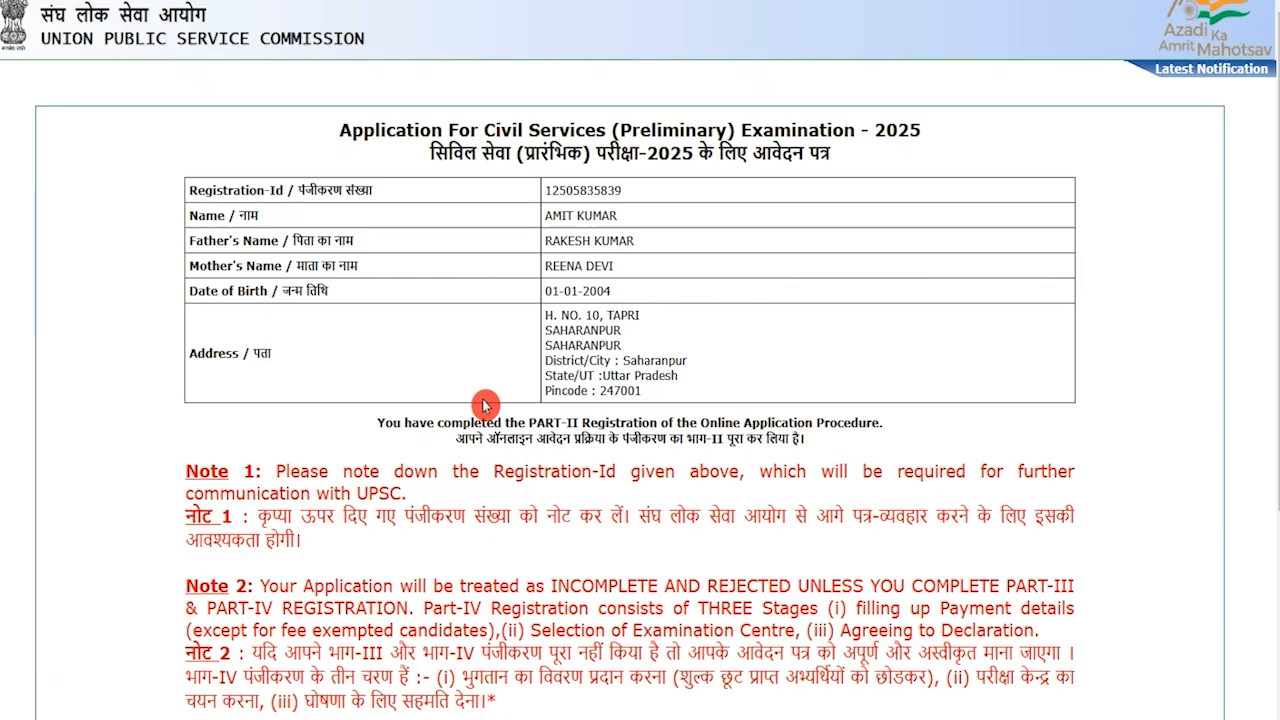
scroll(434, 408, "down", 2)
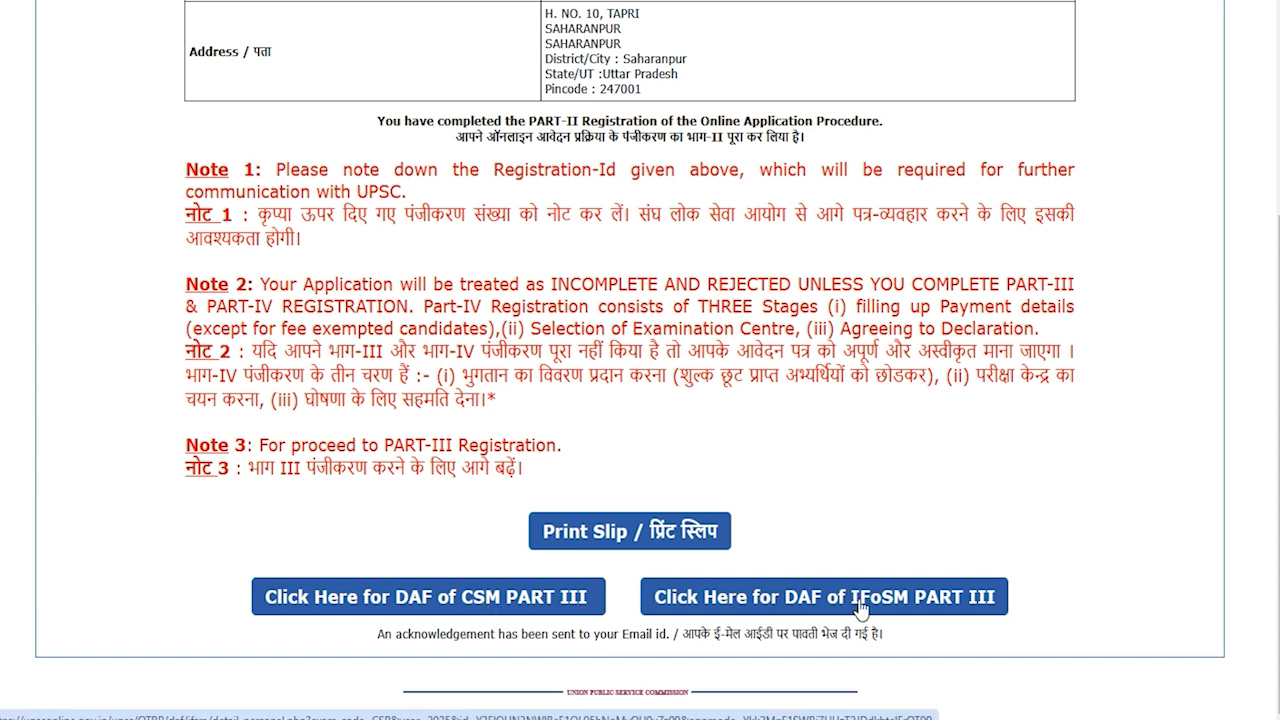
left_click(516, 595)
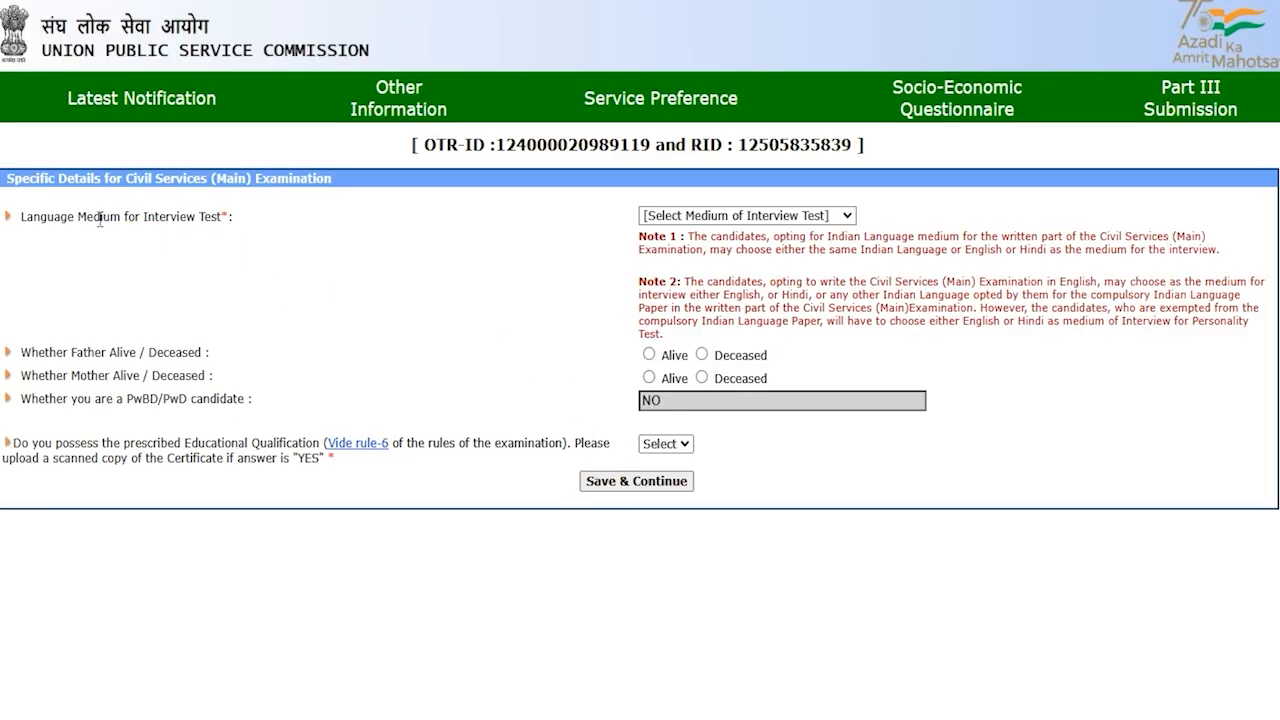
Set the interview language medium to HINDI and mark both father and mother as Alive
left_click_drag(54, 216, 135, 216)
left_click(700, 216)
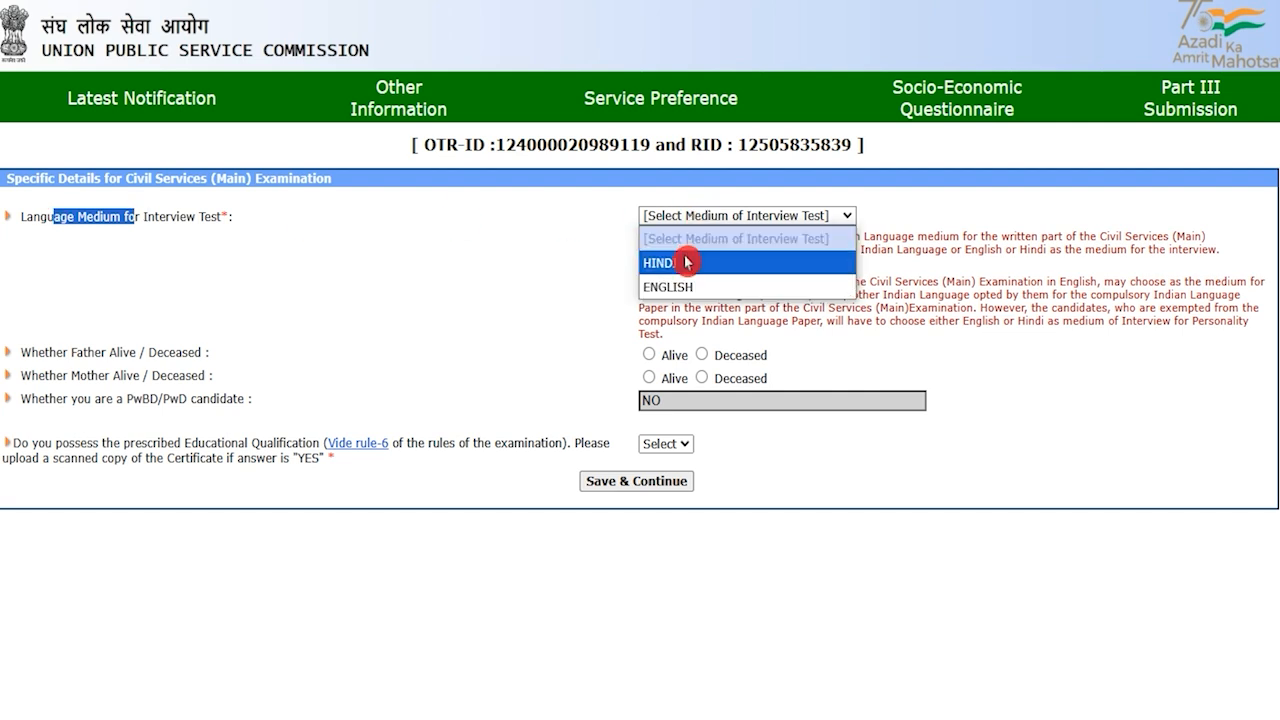
left_click(686, 263)
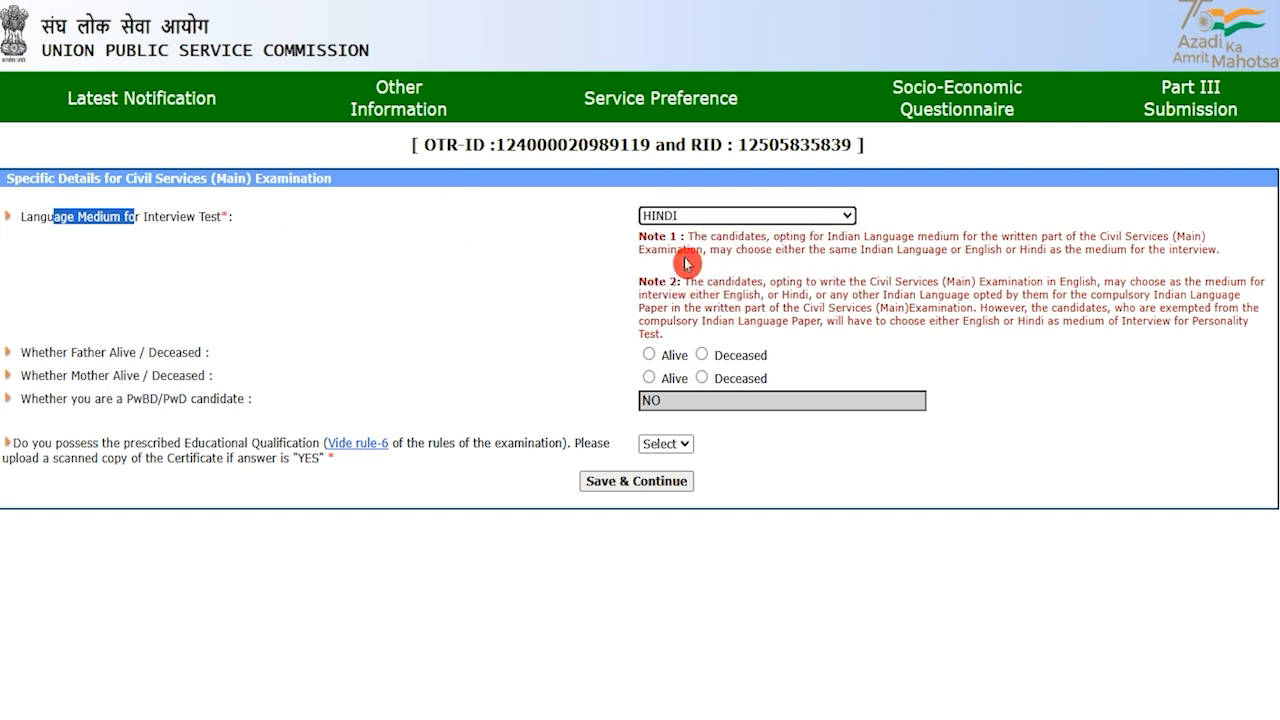
left_click(122, 375)
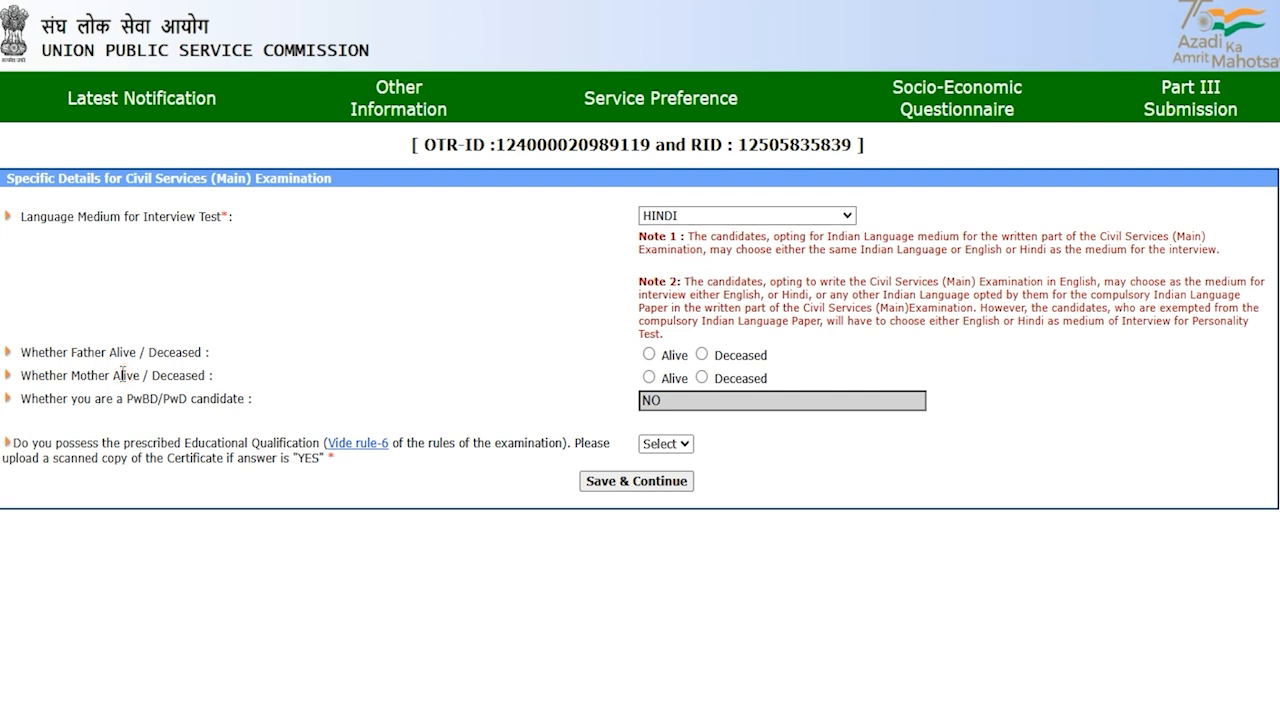
left_click_drag(61, 352, 195, 357)
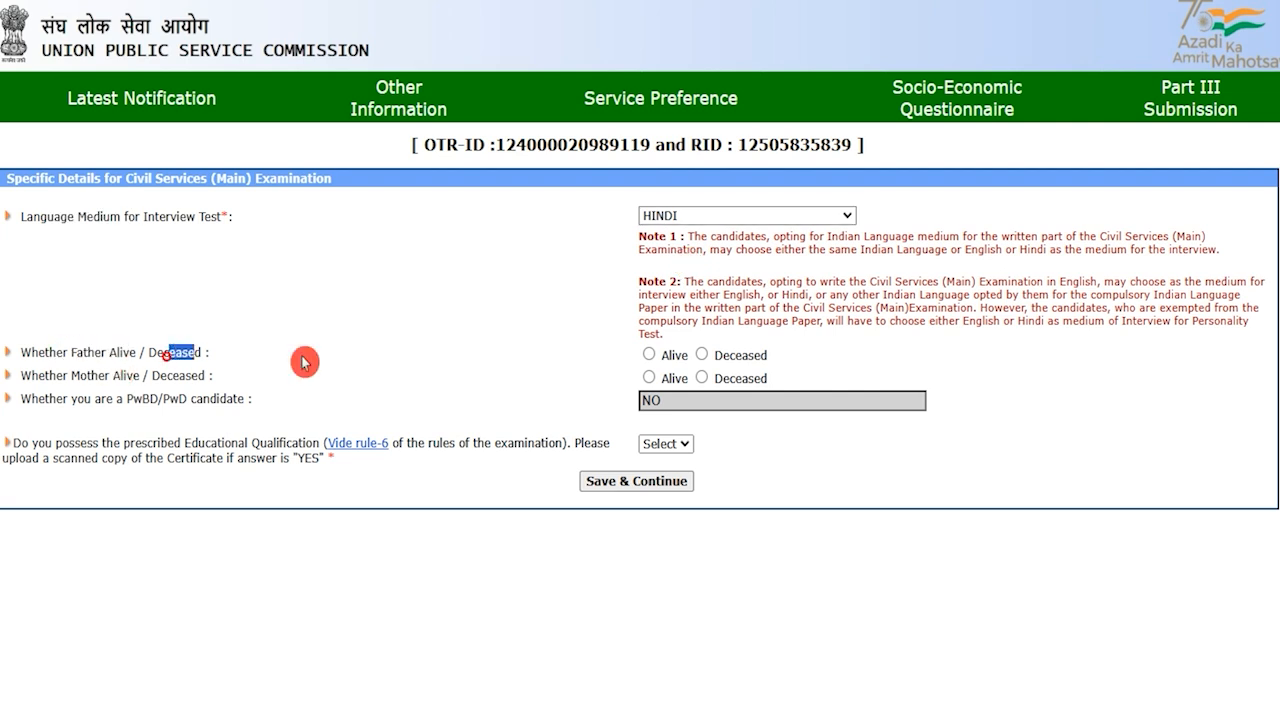
left_click(651, 358)
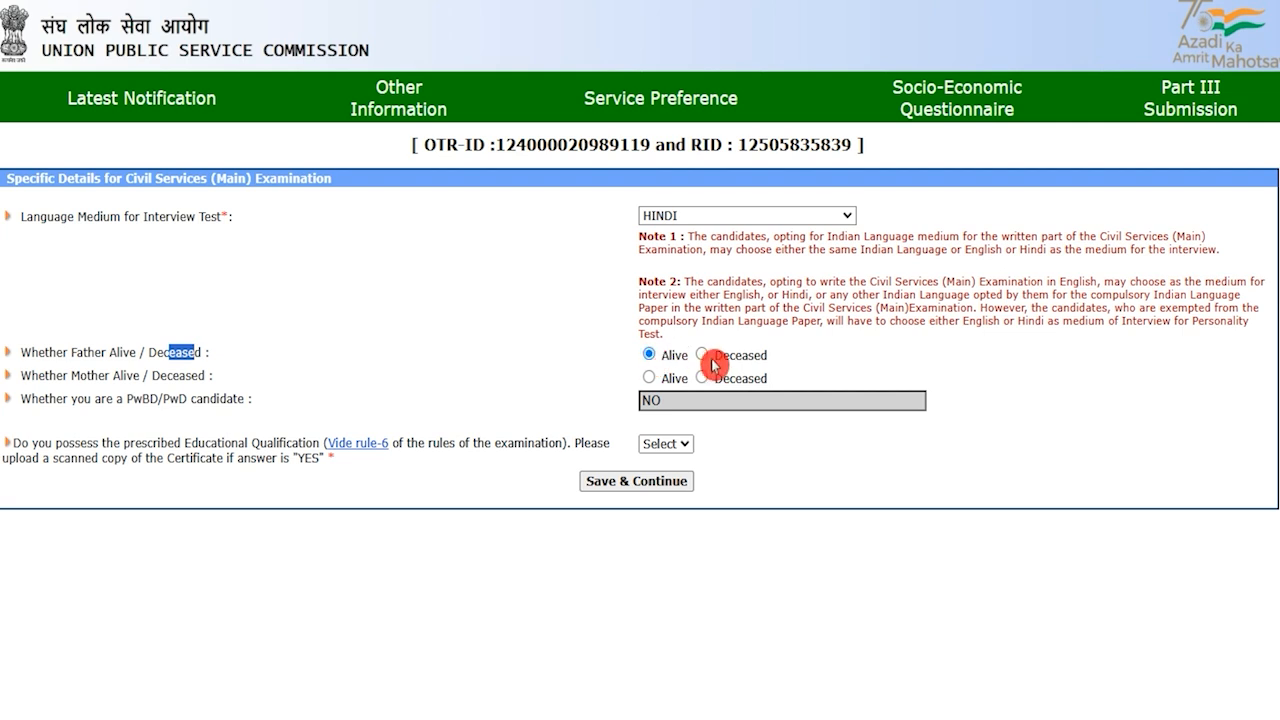
left_click_drag(72, 375, 645, 387)
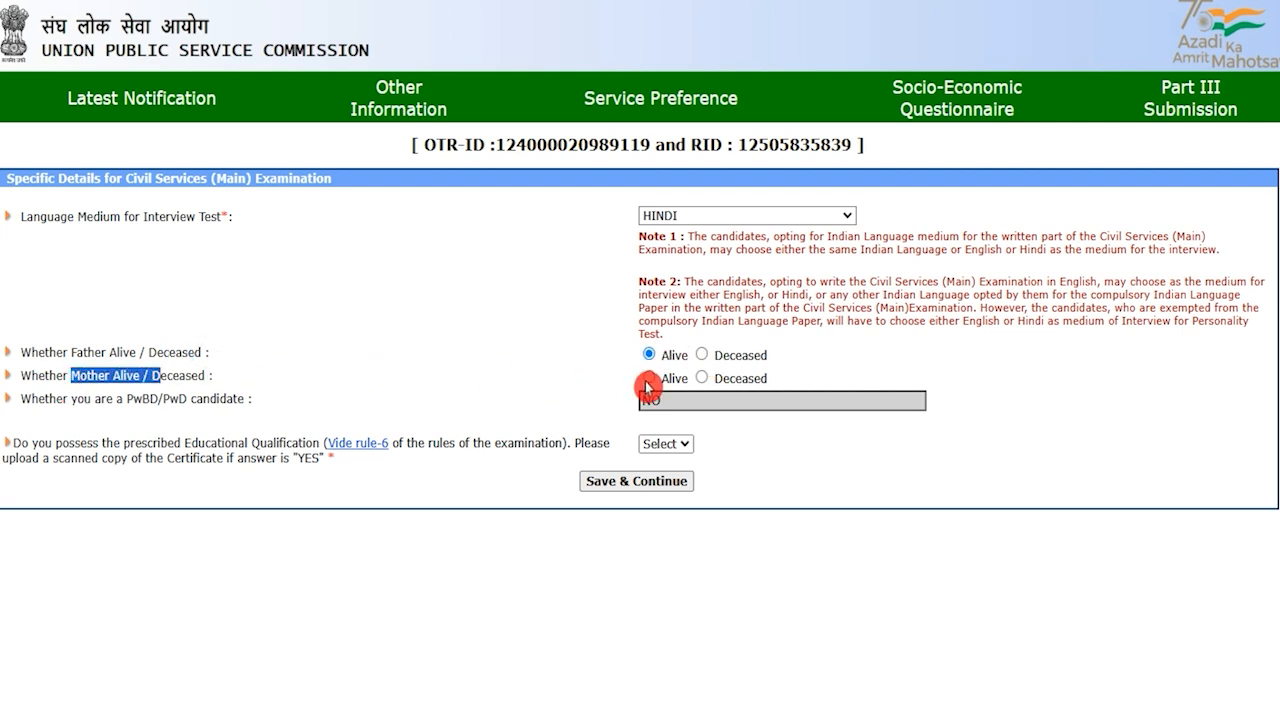
left_click(646, 384)
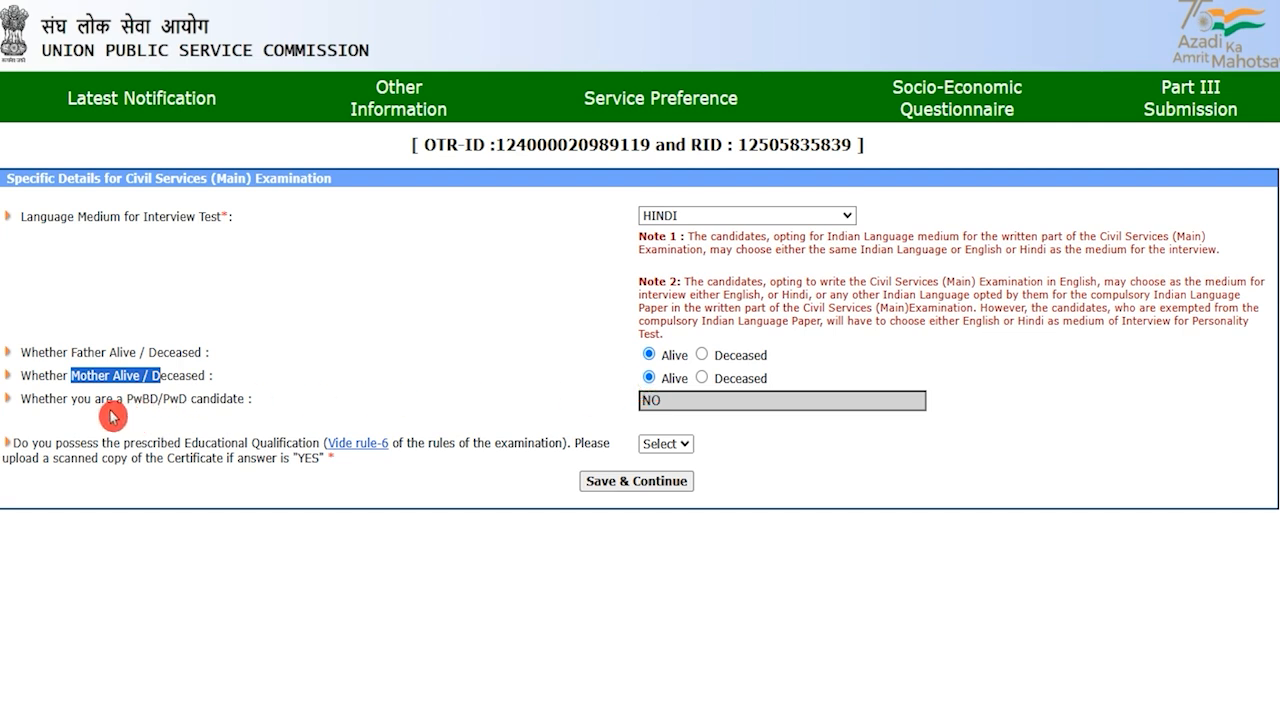
Keep PwBD as NO, answer Yes on educational qualification, and save the specific details
left_click_drag(131, 402, 203, 399)
left_click(671, 400)
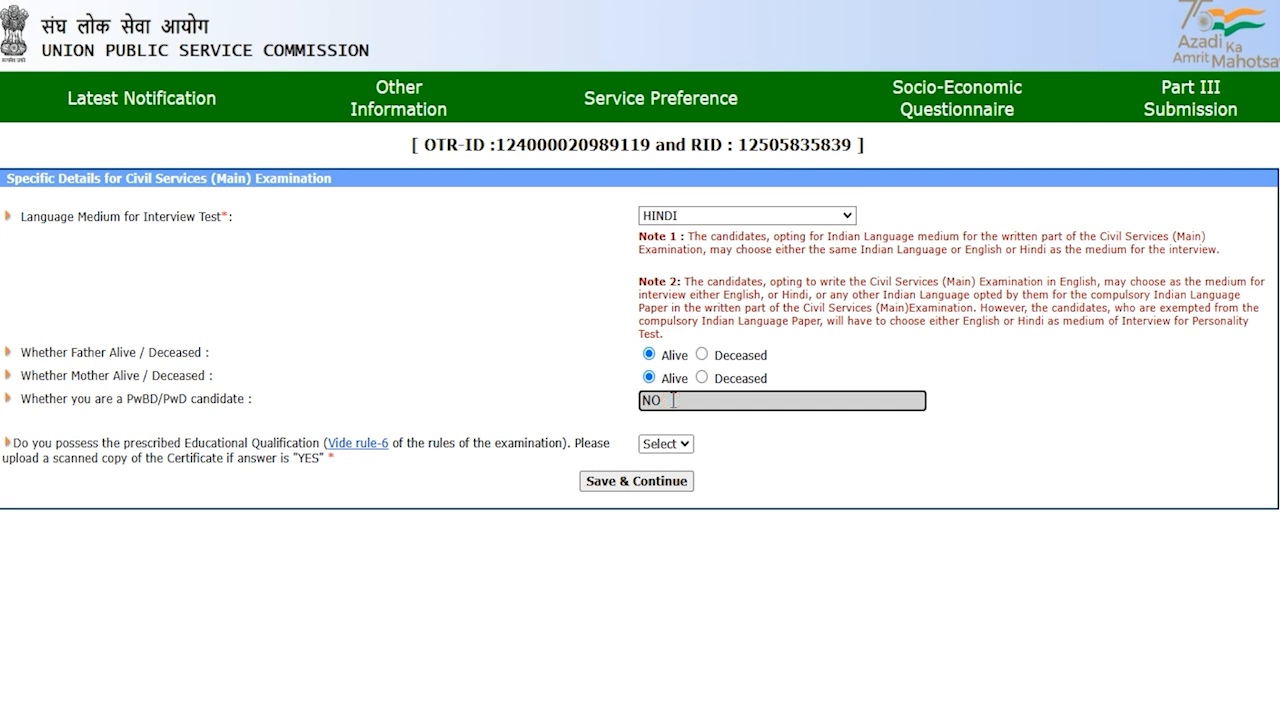
left_click(665, 444)
left_click(665, 446)
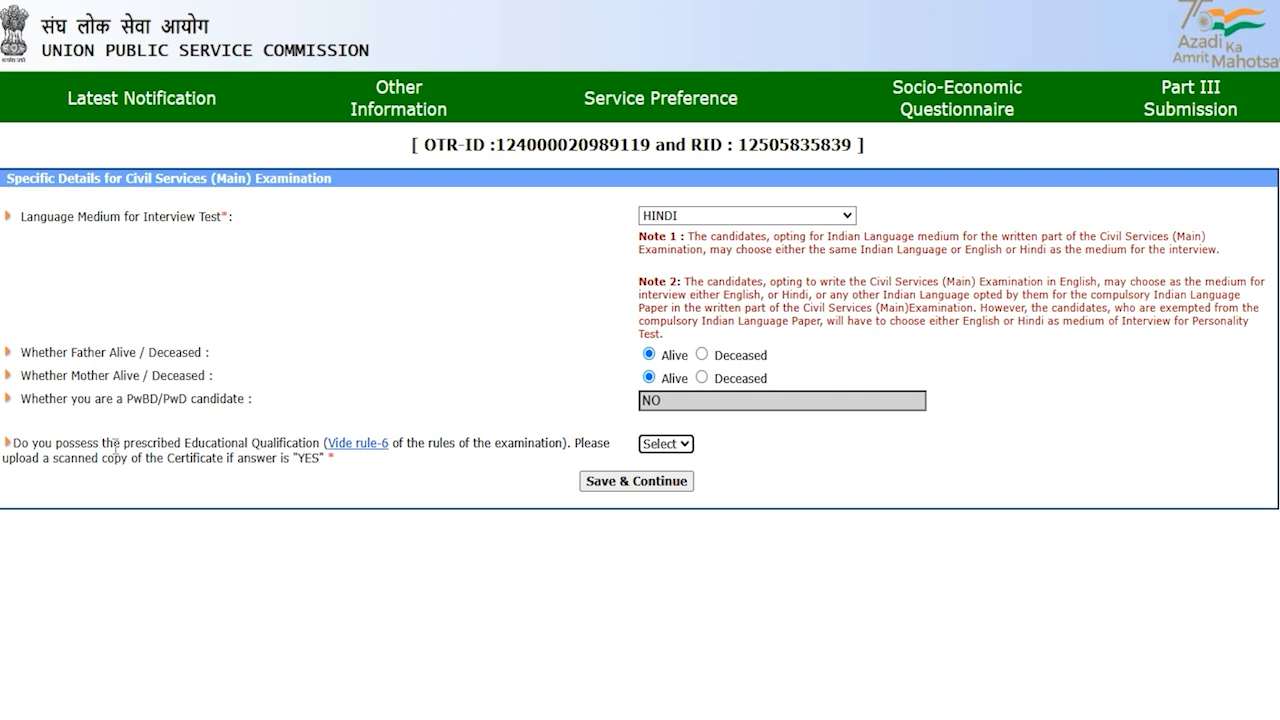
left_click_drag(70, 445, 283, 443)
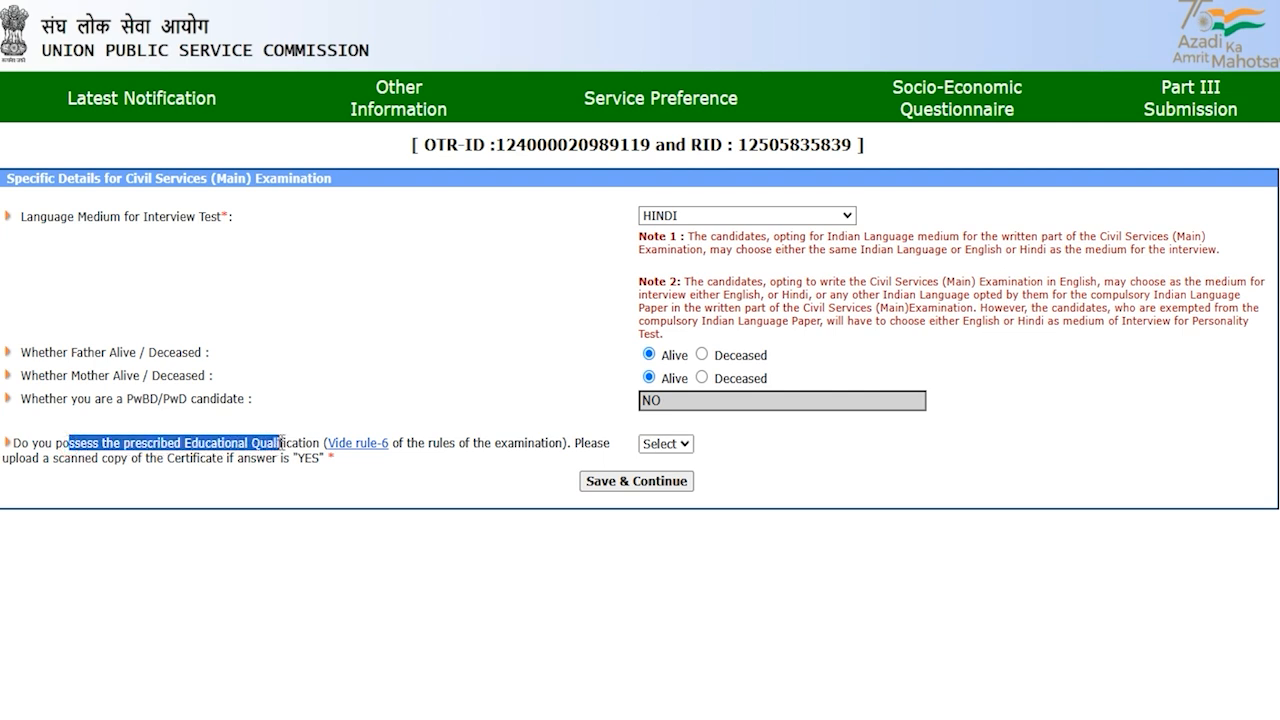
left_click(657, 452)
left_click(660, 489)
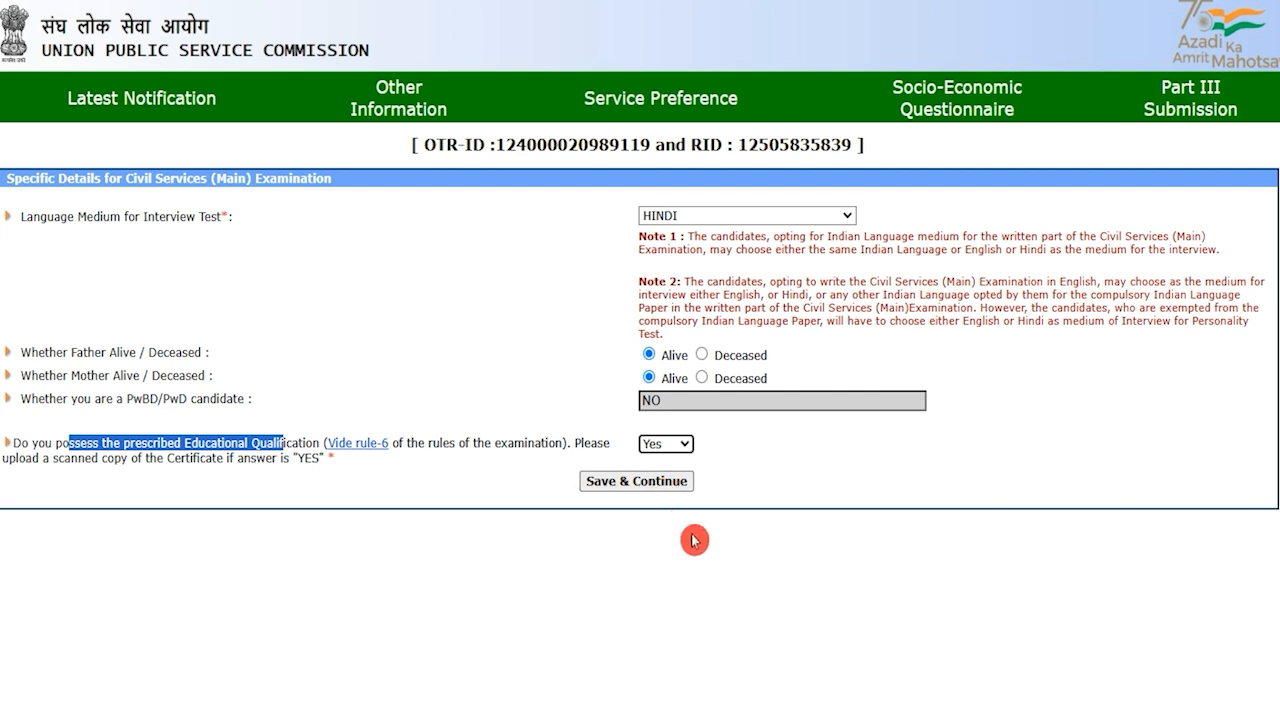
left_click(740, 552)
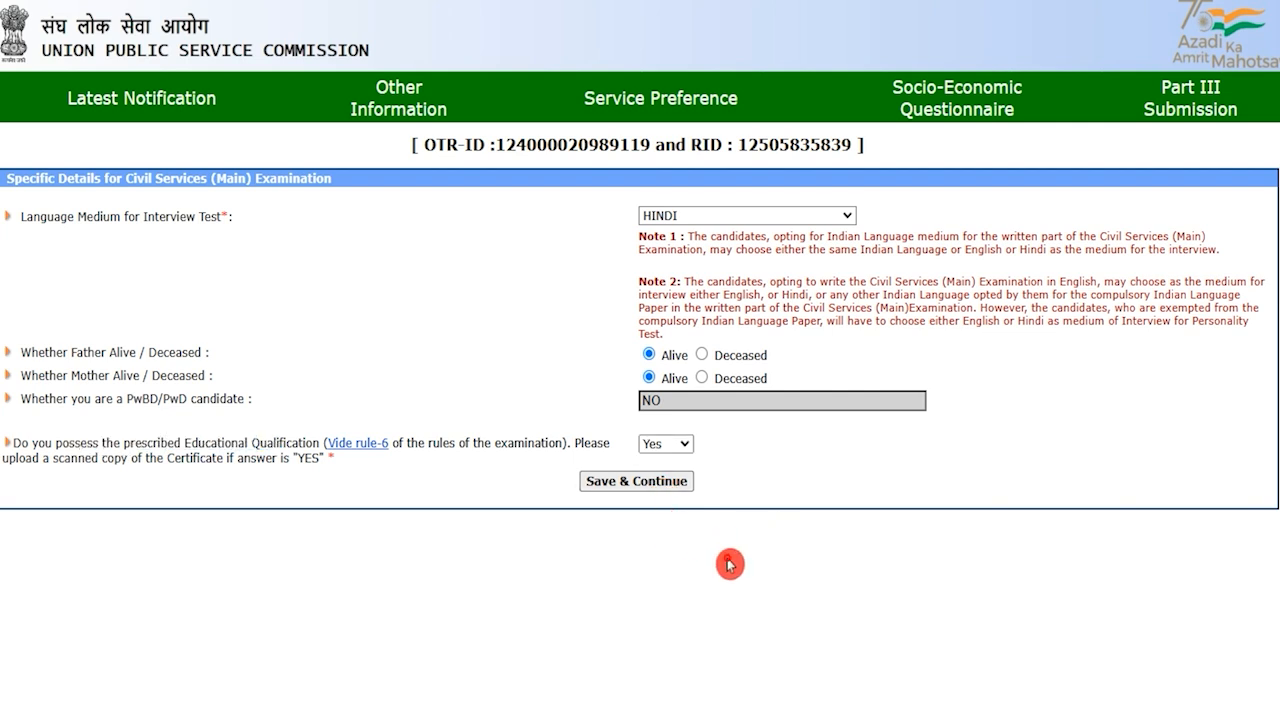
left_click(666, 483)
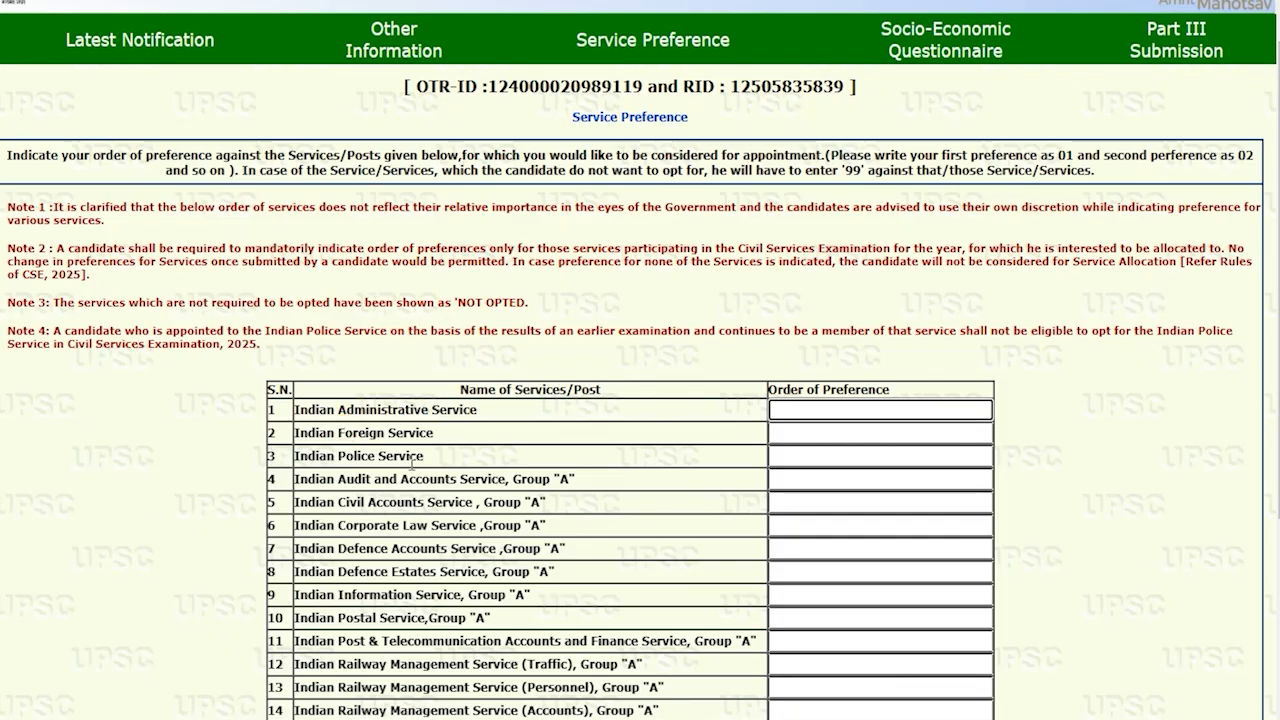
Locate the Indian Administrative Service and Indian Foreign Service rows in the services table
left_click_drag(476, 390, 592, 390)
scroll(750, 436, "down", 3)
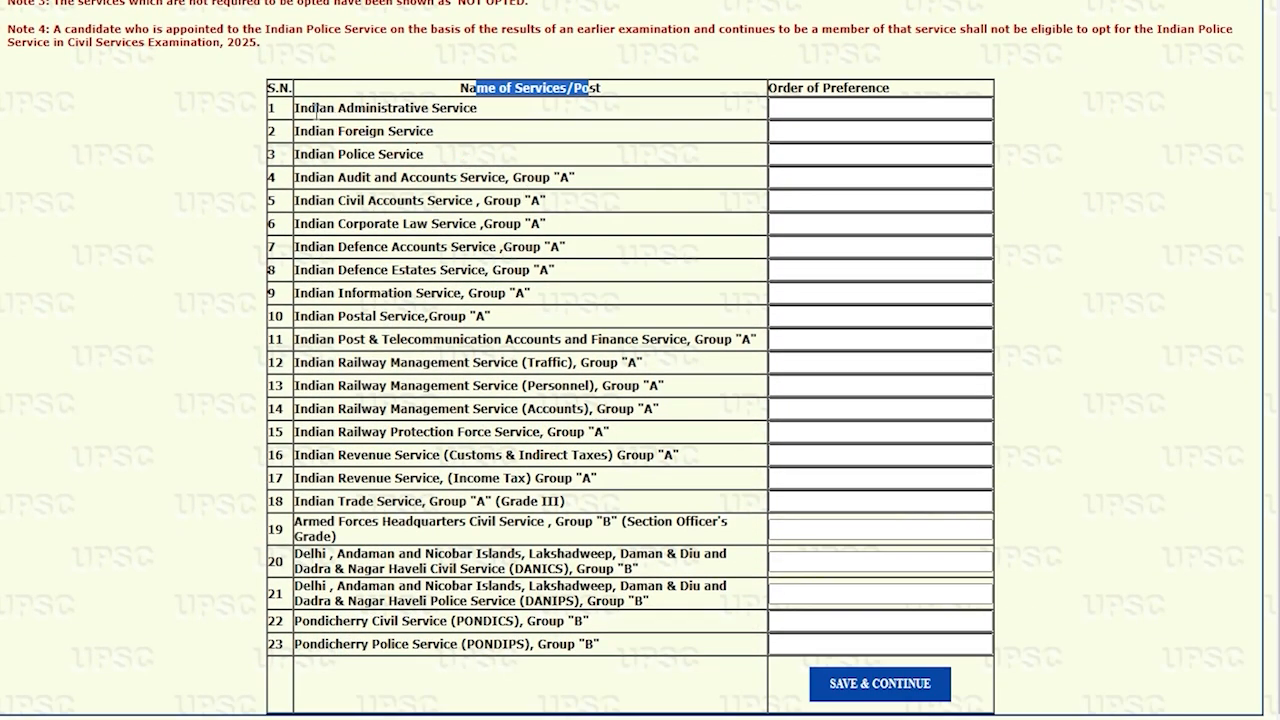
left_click_drag(308, 108, 461, 109)
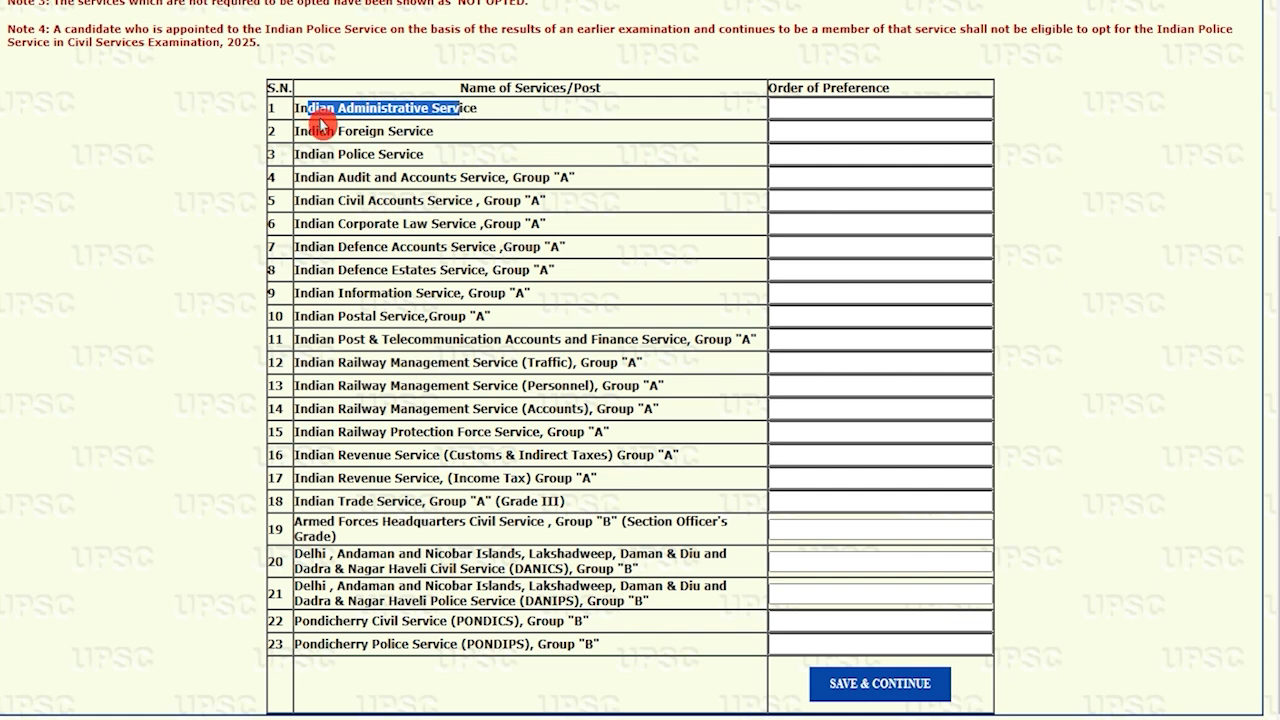
left_click_drag(304, 130, 408, 139)
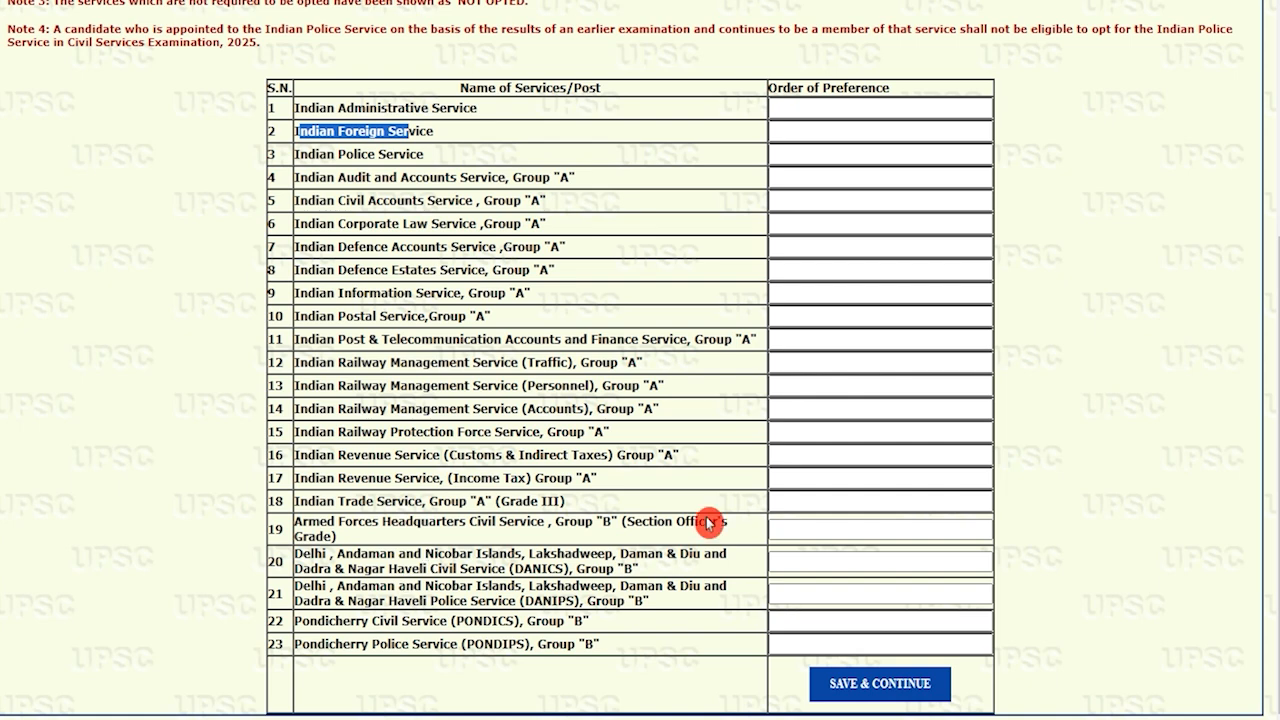
left_click(815, 108)
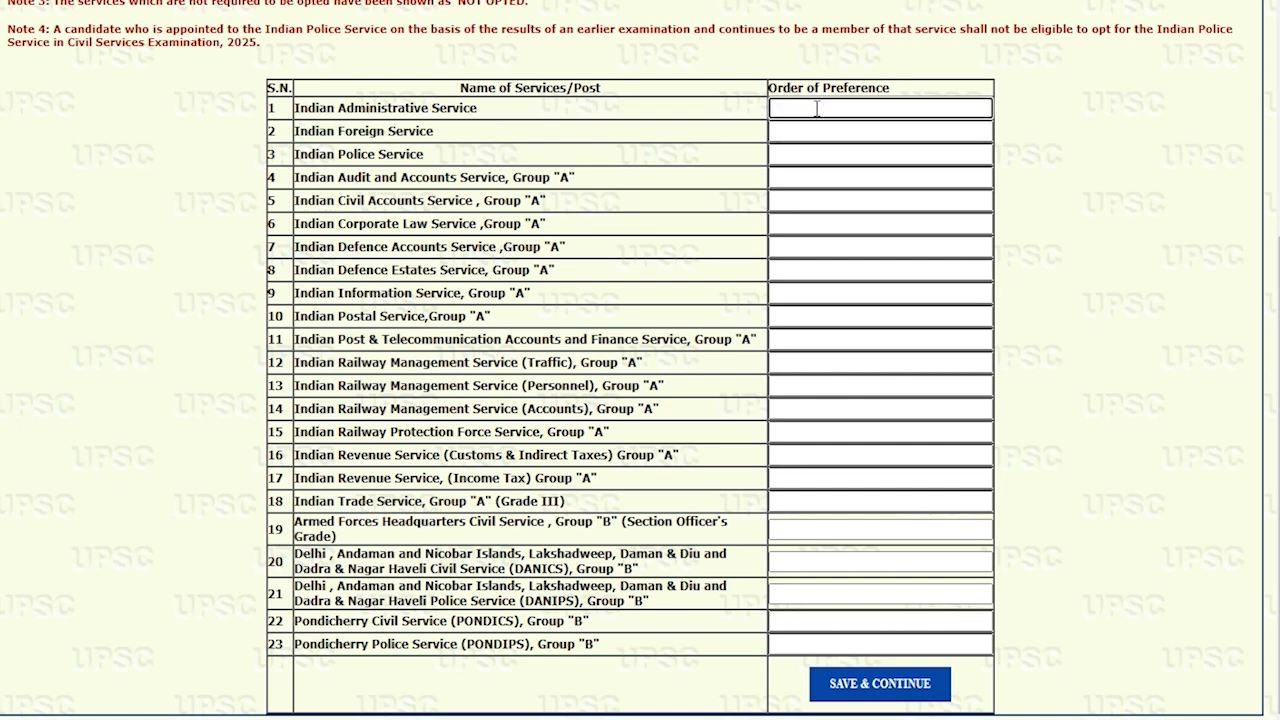
left_click(384, 645)
left_click_drag(384, 645, 433, 645)
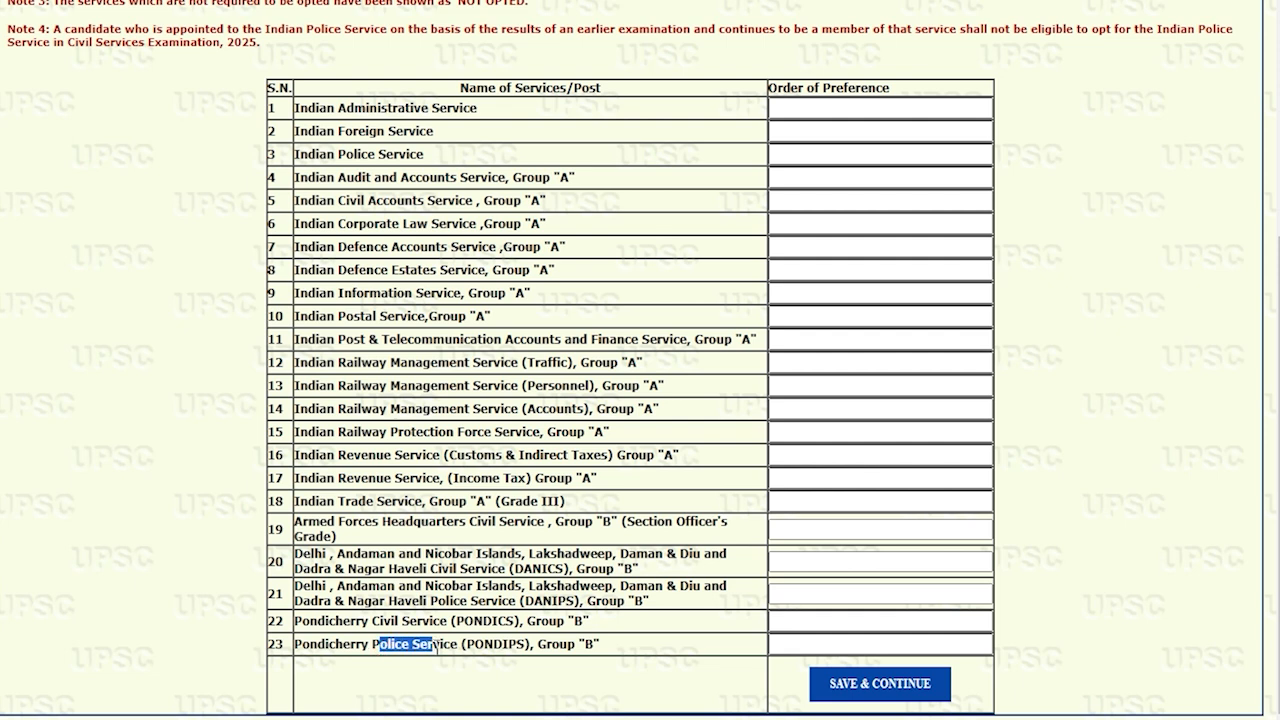
Enter preference 23 for Indian Administrative Service and 1 for Indian Foreign Service, then save
left_click(831, 106)
type("23")
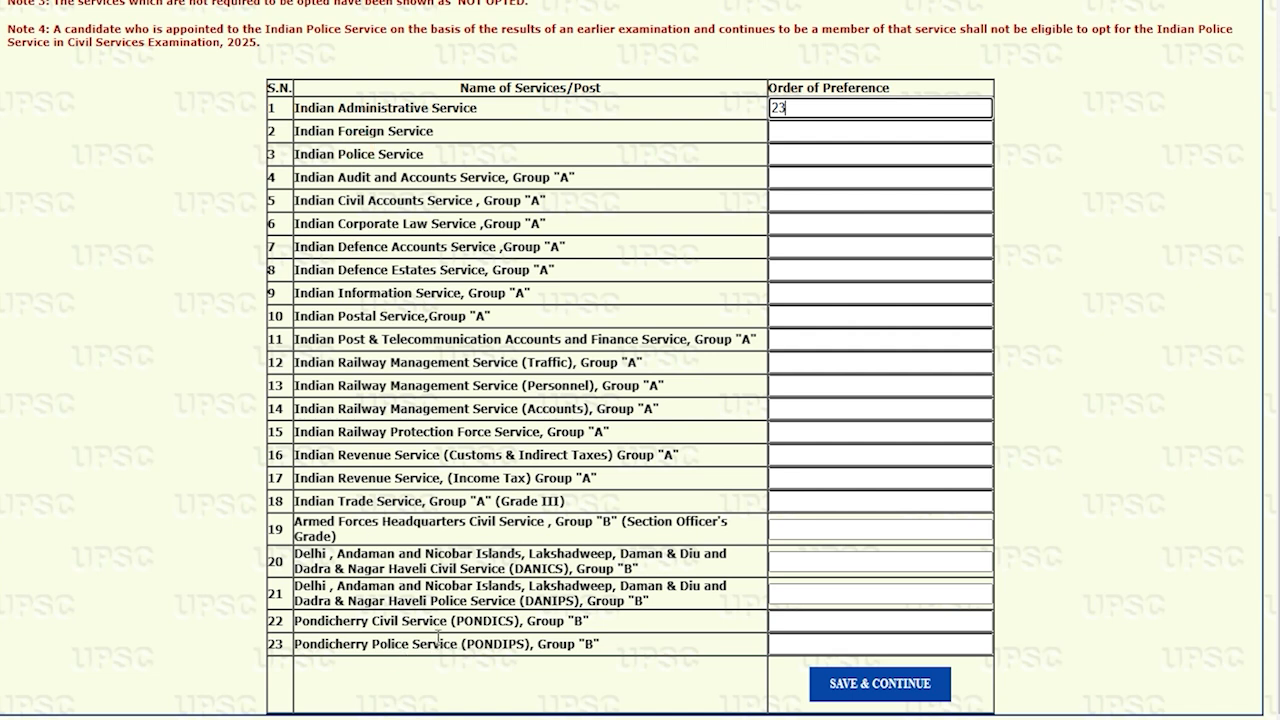
left_click_drag(309, 108, 452, 108)
left_click(785, 133)
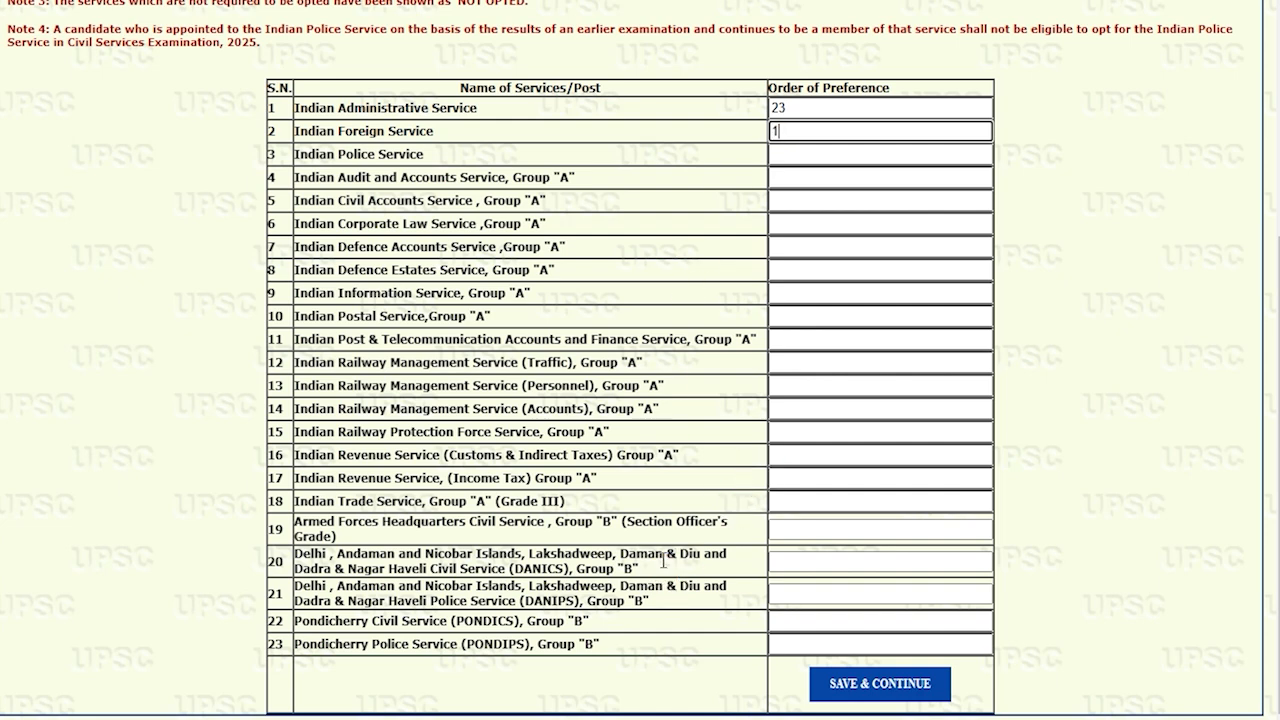
scroll(663, 561, "up", 1)
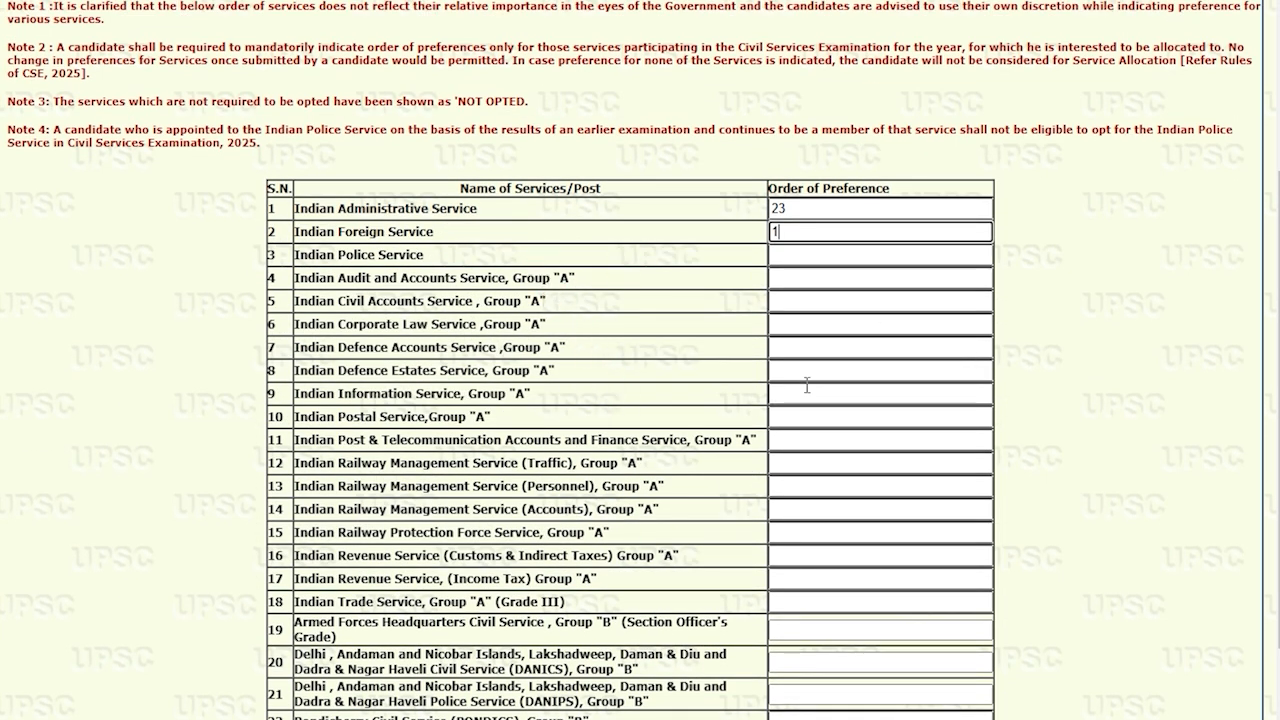
scroll(806, 385, "down", 1)
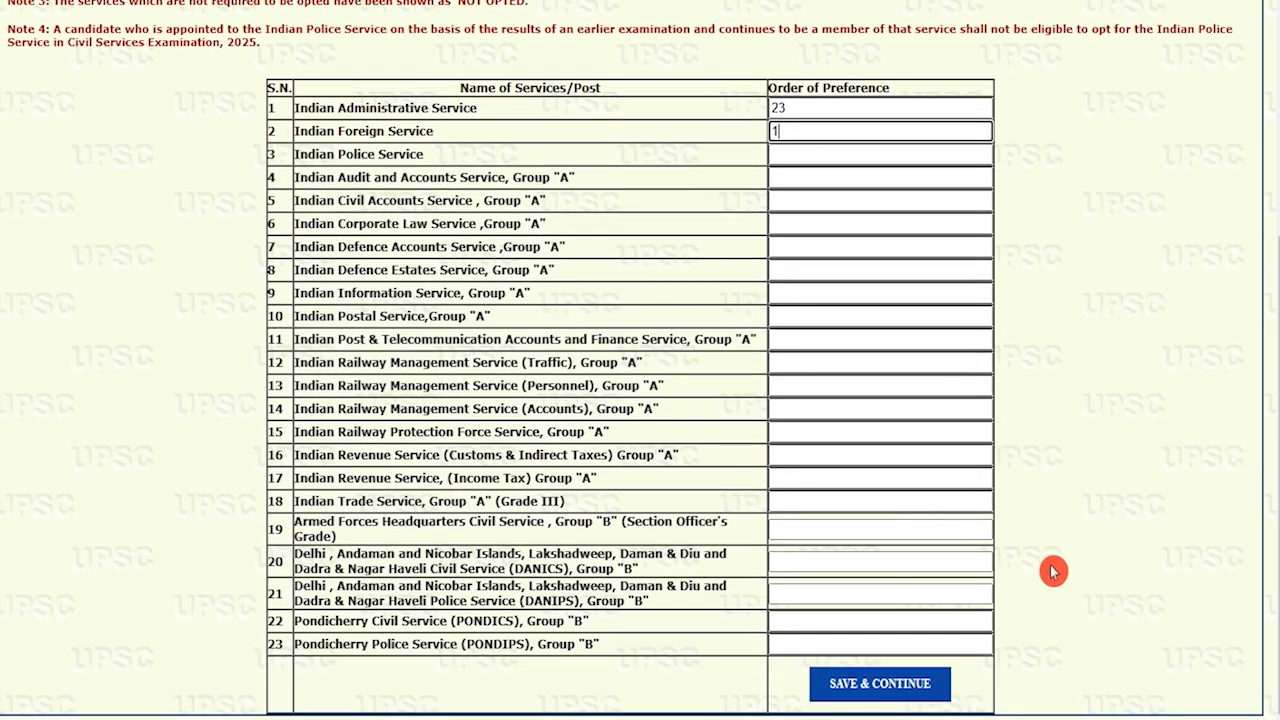
left_click(912, 690)
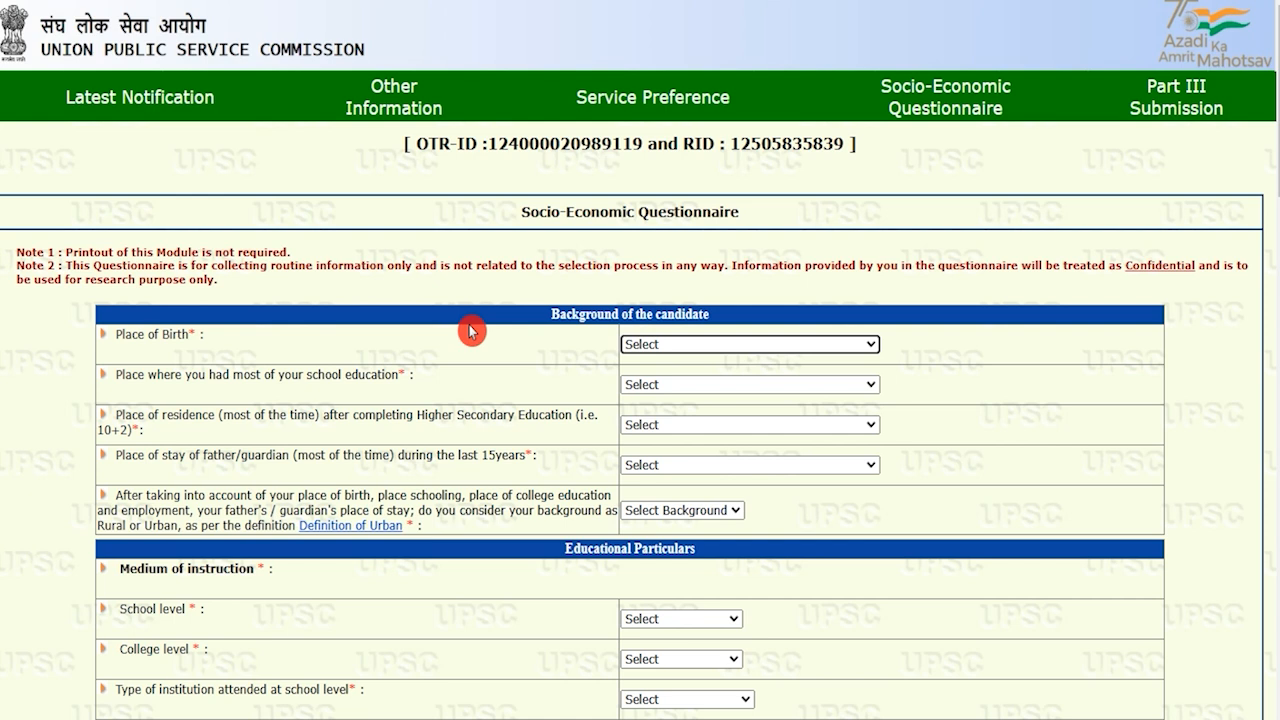
Set Place of Birth and the school education place to Village
left_click(679, 345)
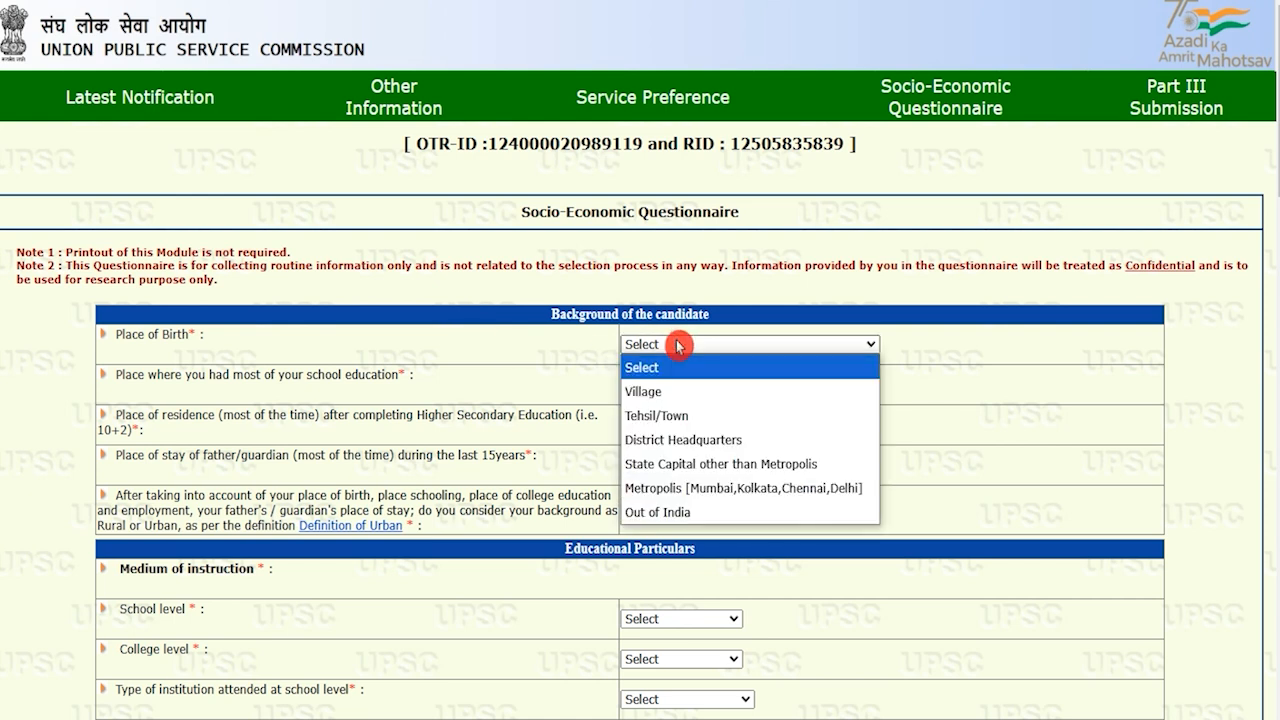
left_click(665, 398)
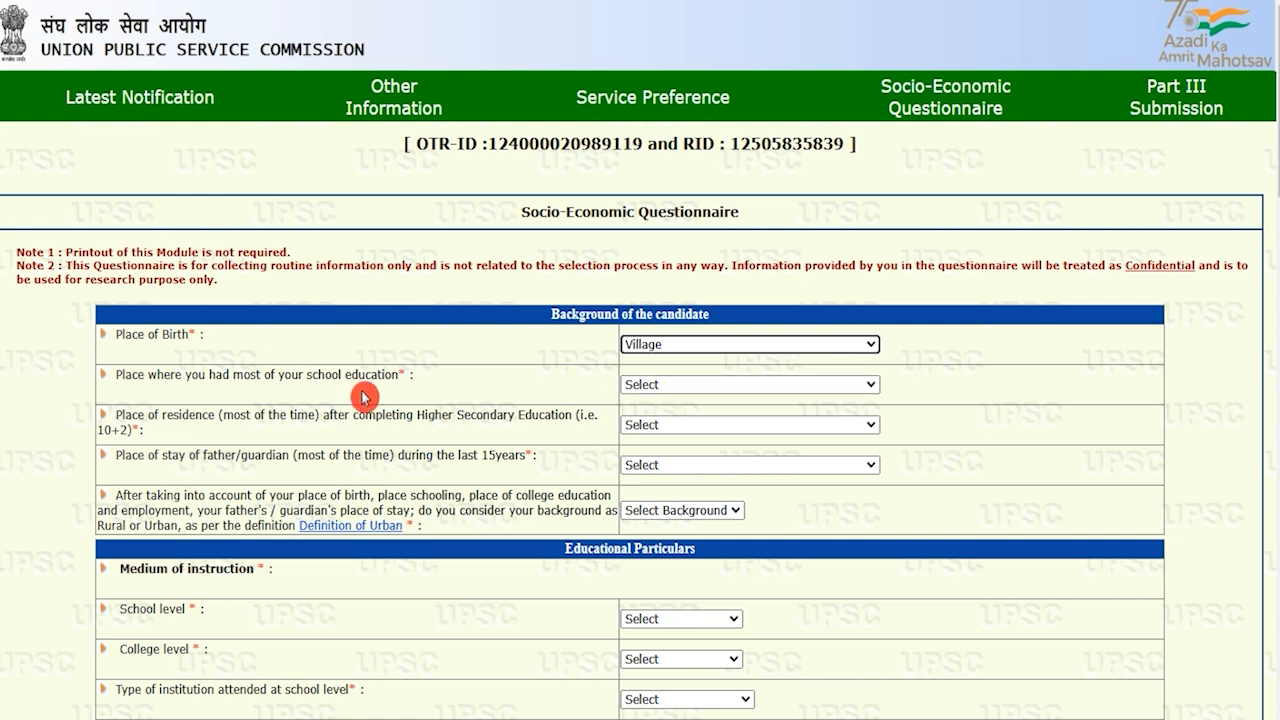
left_click_drag(131, 374, 292, 374)
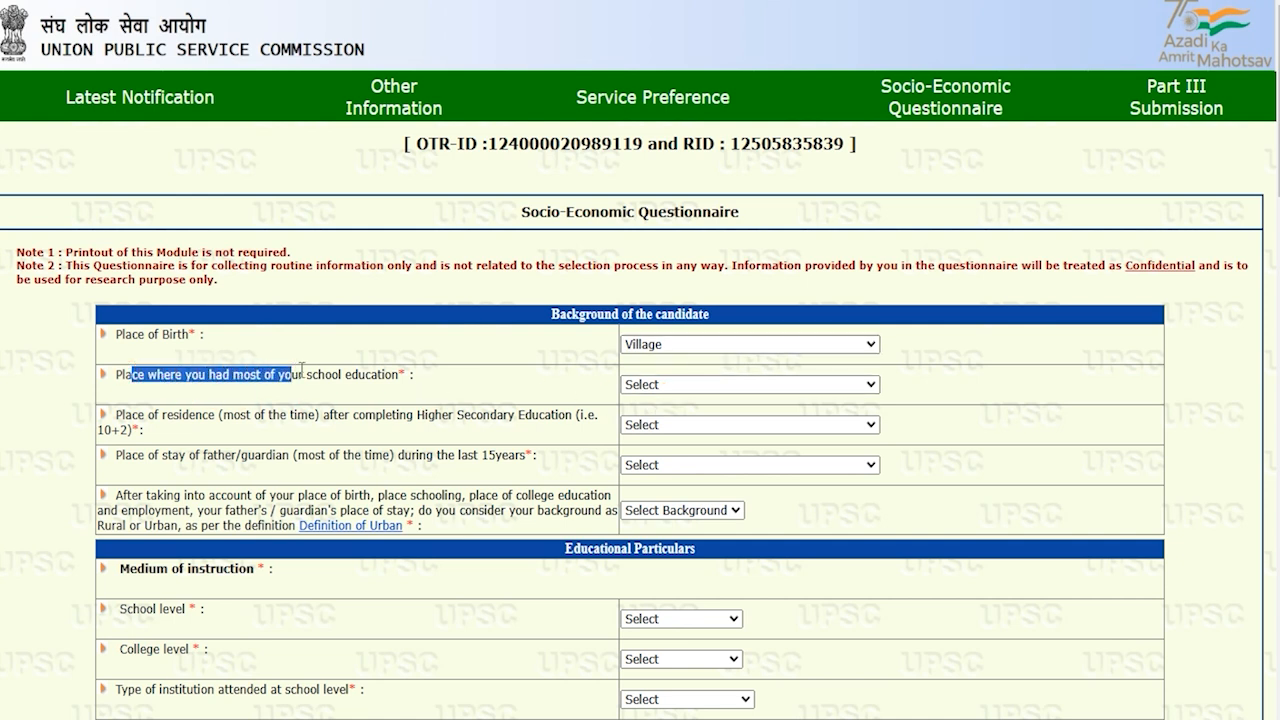
left_click(659, 384)
left_click(660, 432)
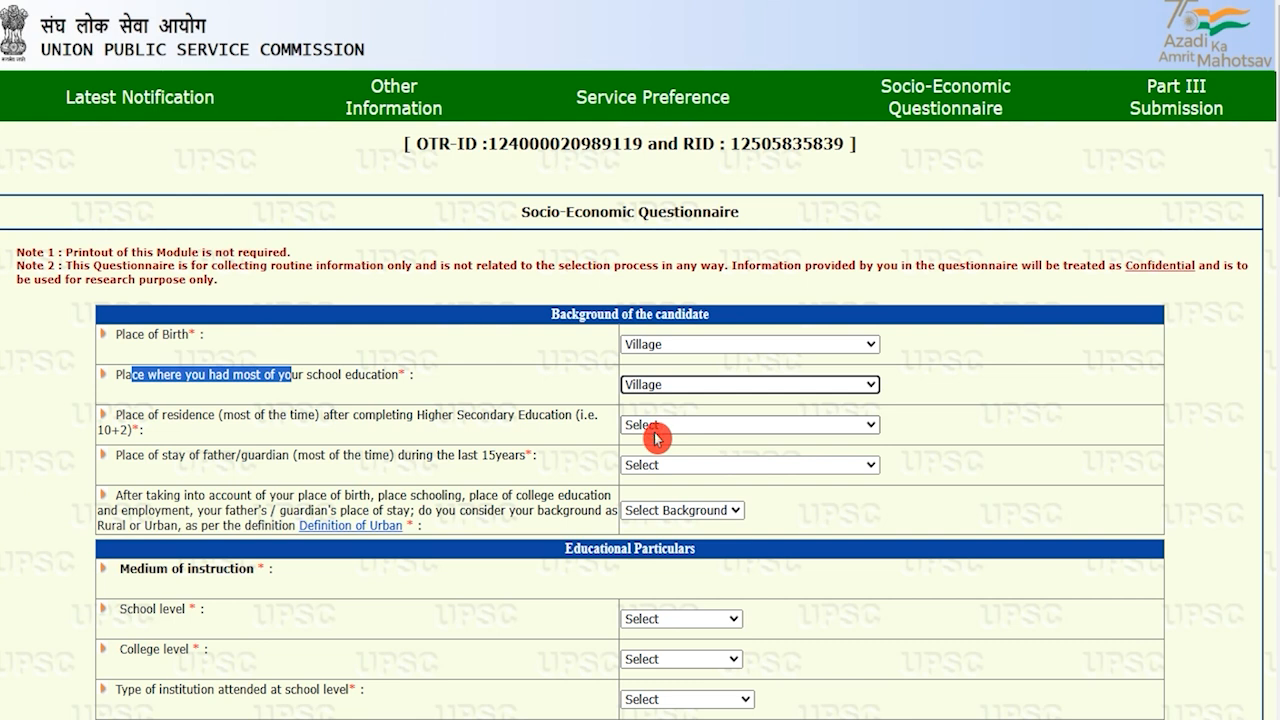
Answer residence after 10+2 and father/guardian's place of stay, and set background to Urban
left_click_drag(153, 414, 366, 412)
left_click_drag(448, 414, 539, 412)
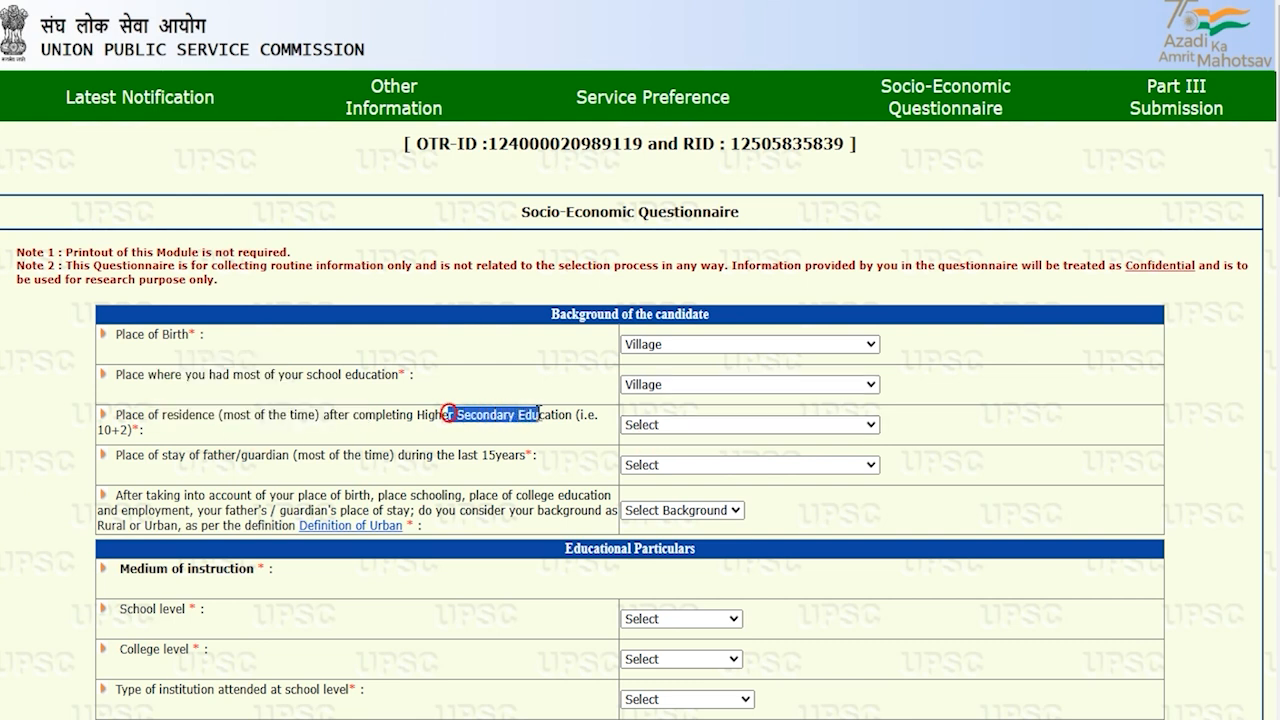
left_click(663, 424)
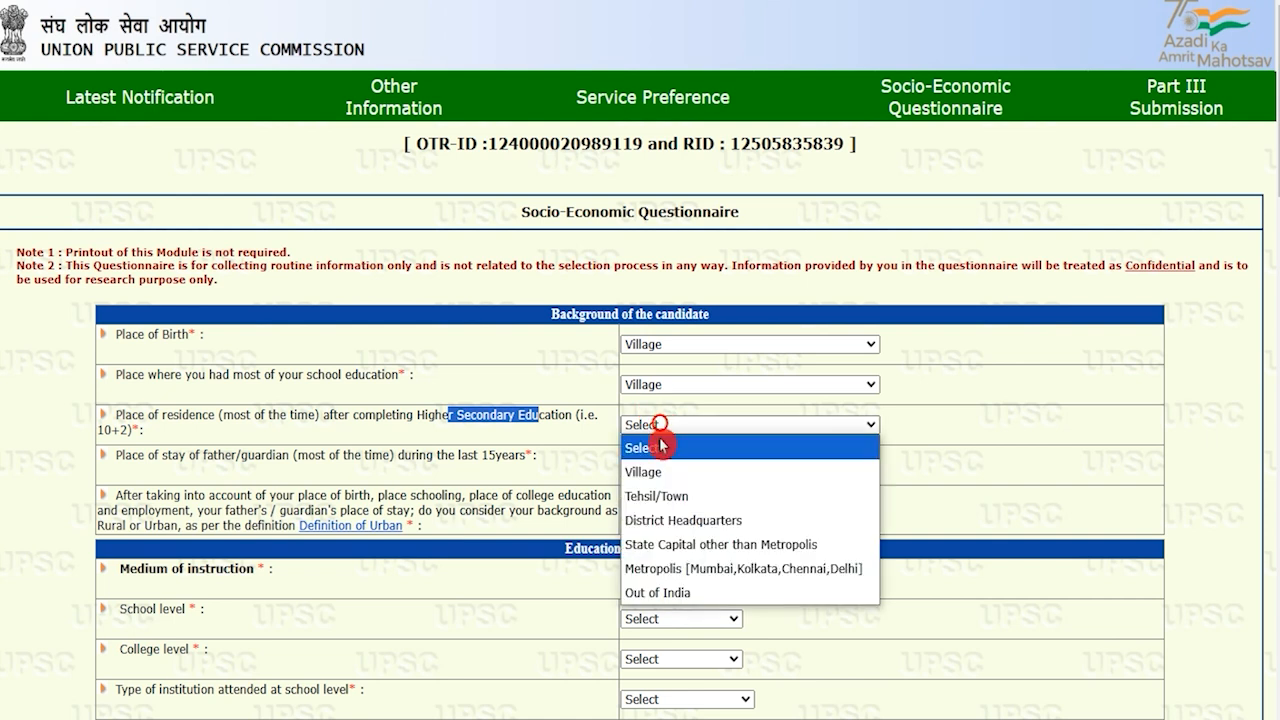
left_click(655, 474)
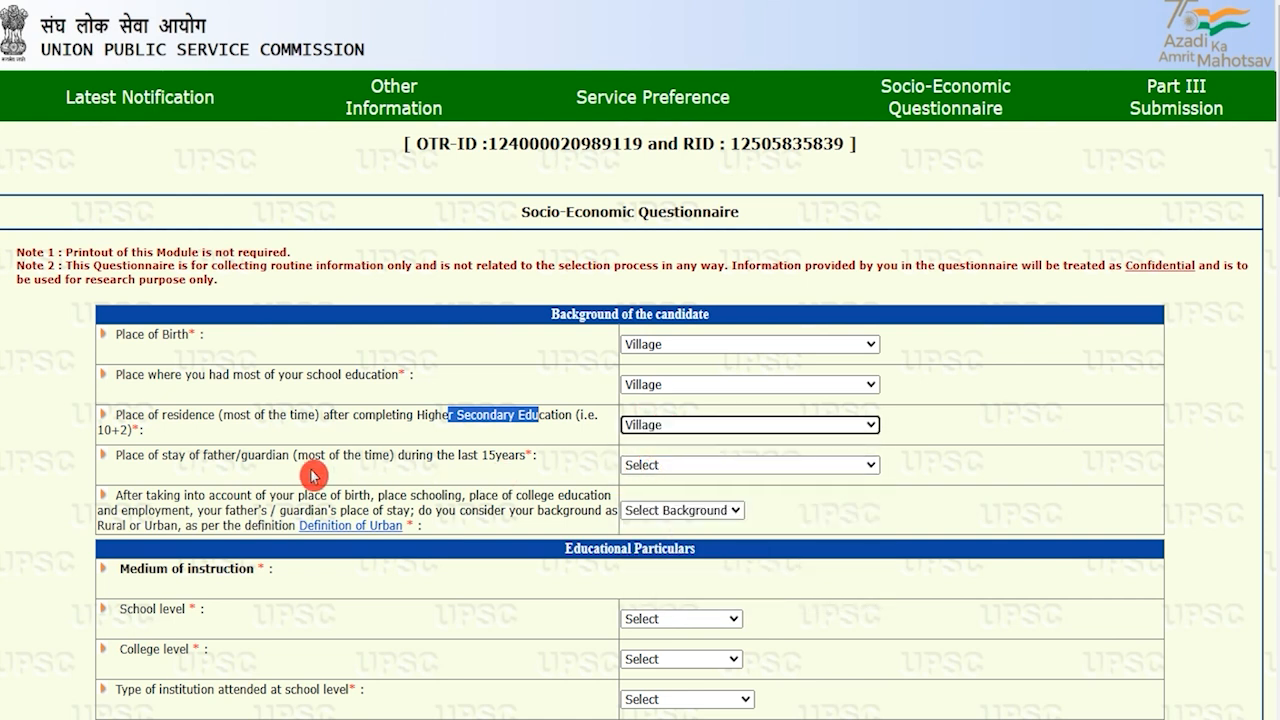
left_click_drag(126, 455, 292, 452)
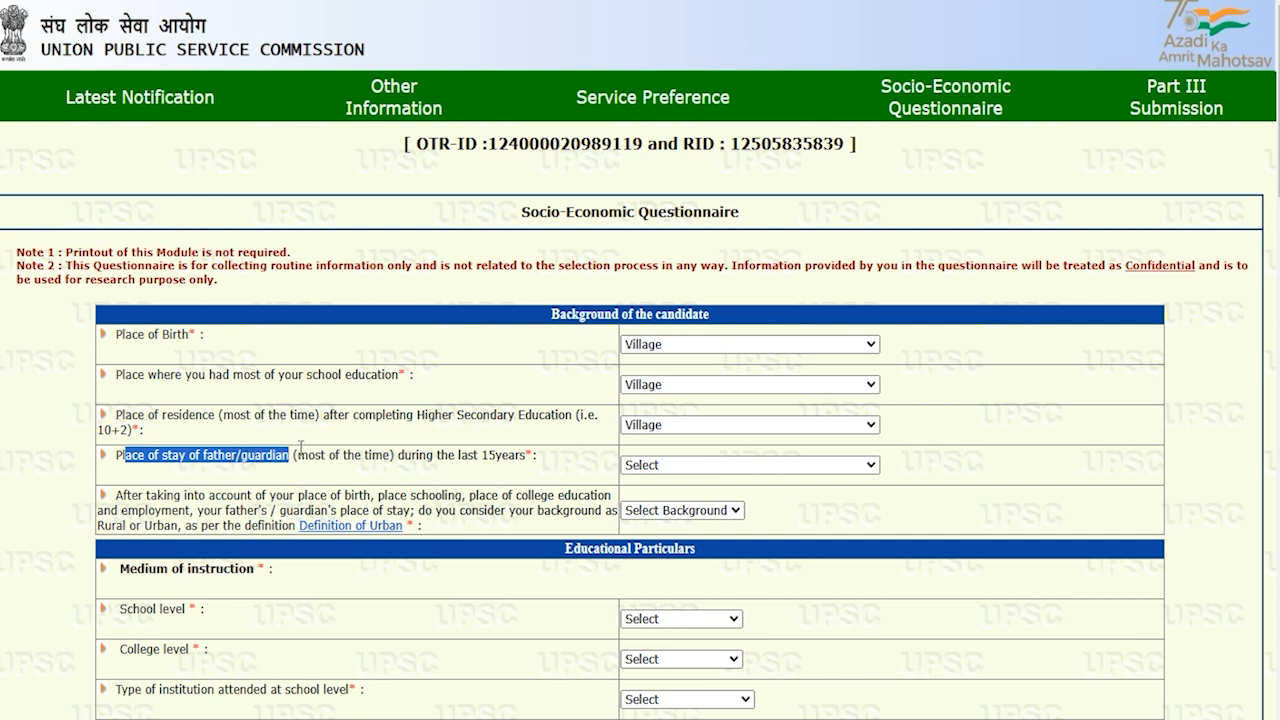
left_click_drag(437, 455, 494, 455)
left_click(658, 466)
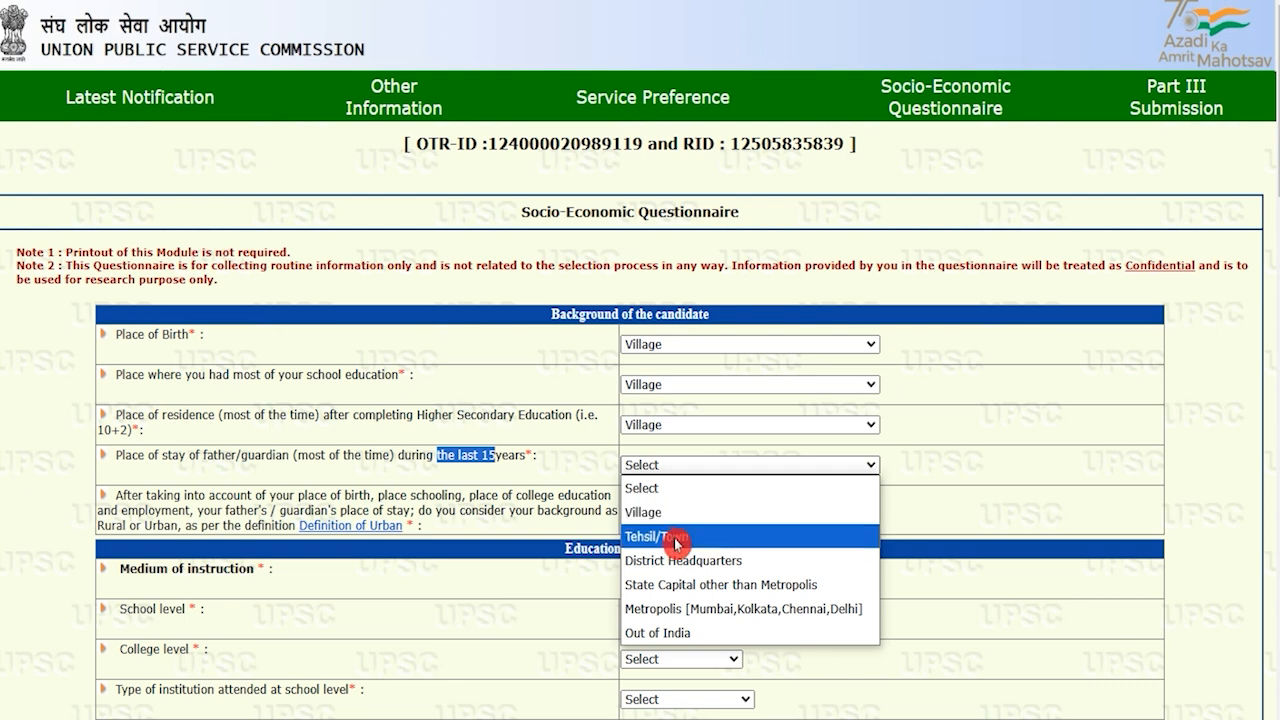
left_click(664, 512)
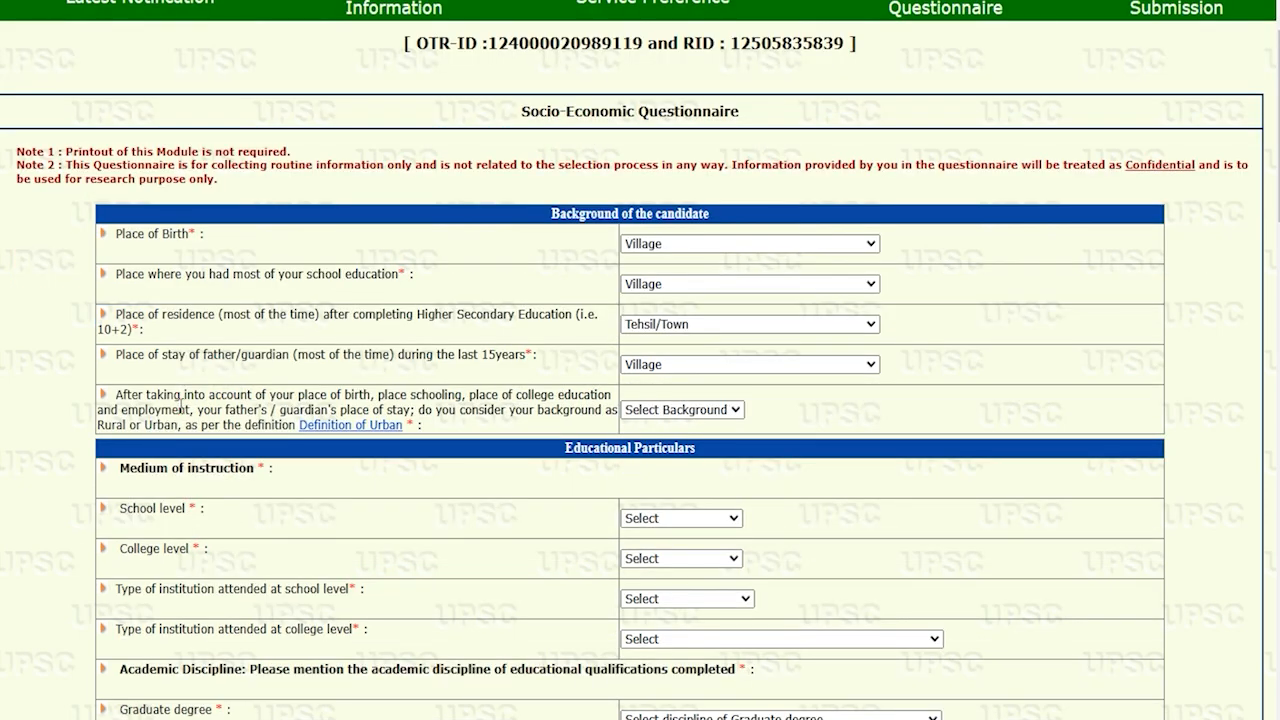
left_click(651, 409)
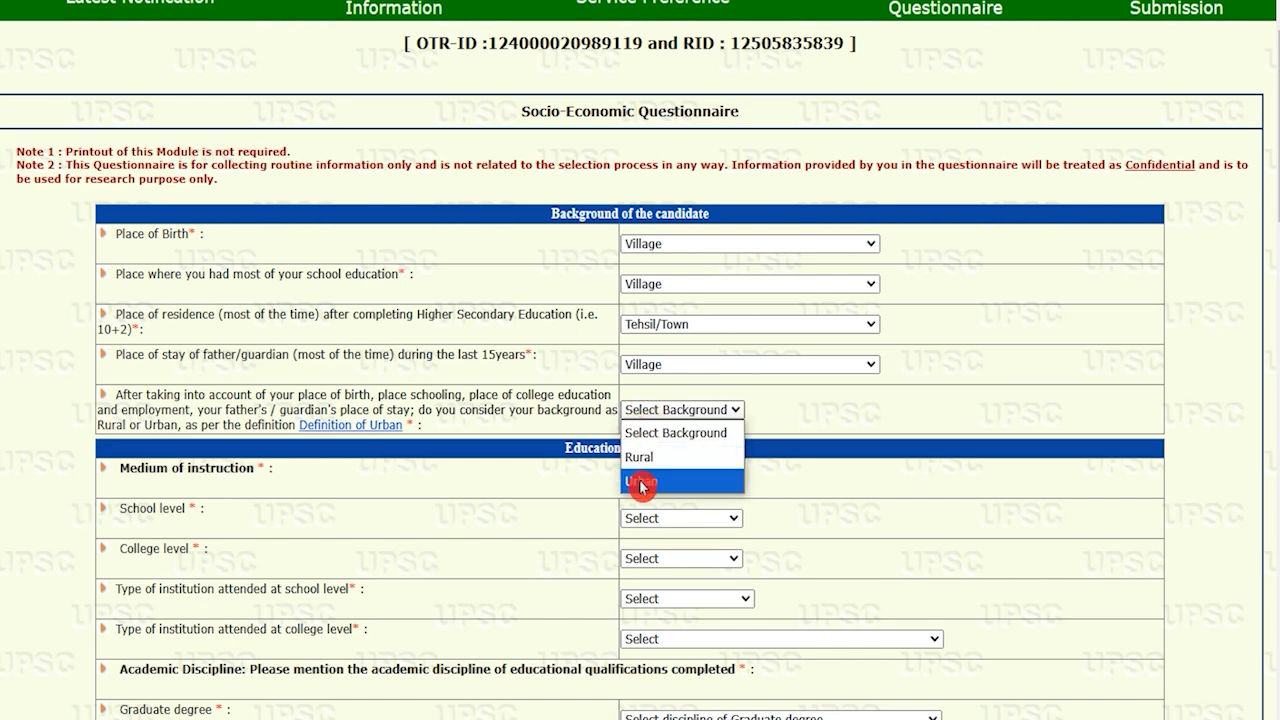
left_click(641, 483)
Set the school-level and college-level medium of instruction to Hindi
scroll(318, 537, "down", 2)
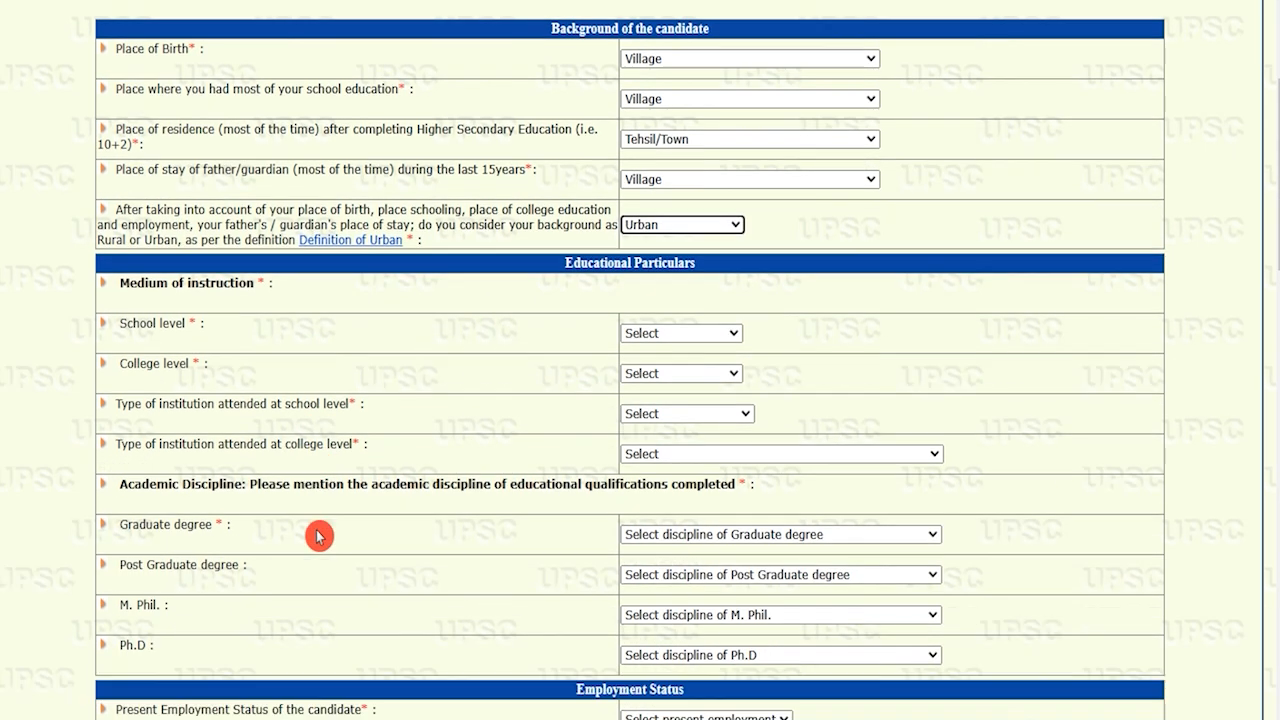
left_click(145, 266)
left_click_drag(145, 266, 160, 308)
left_click(633, 318)
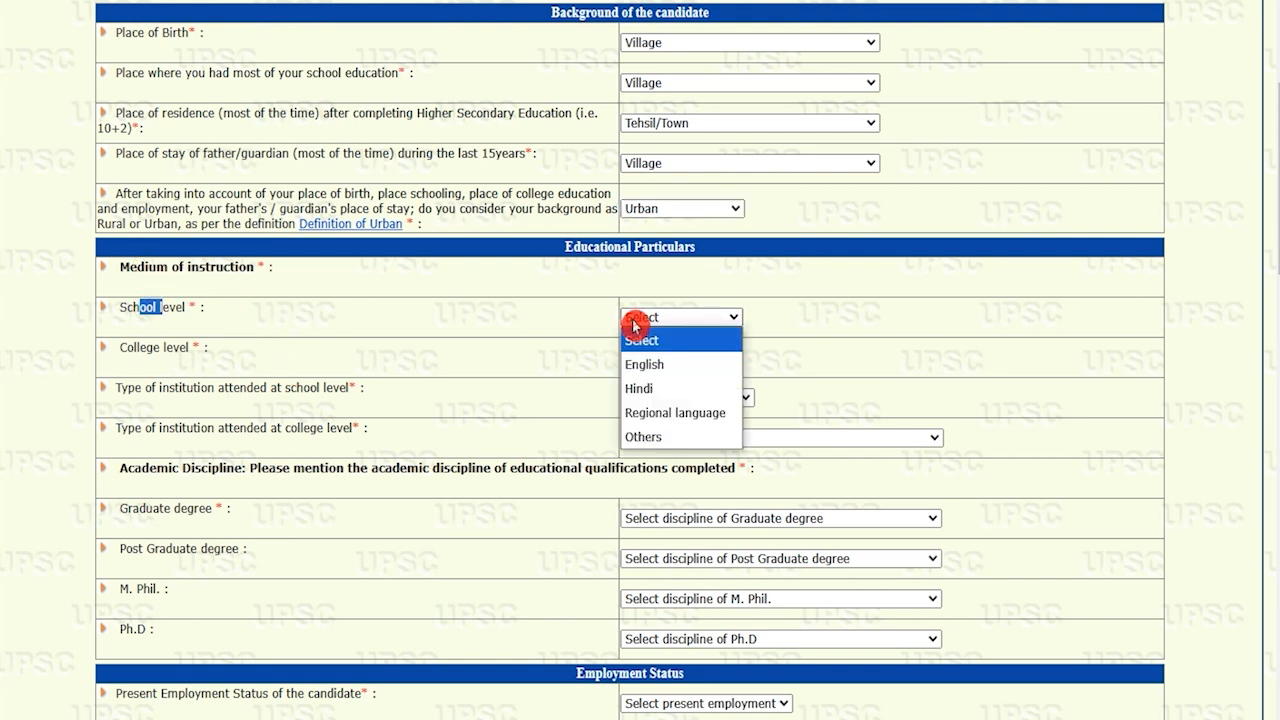
left_click(648, 392)
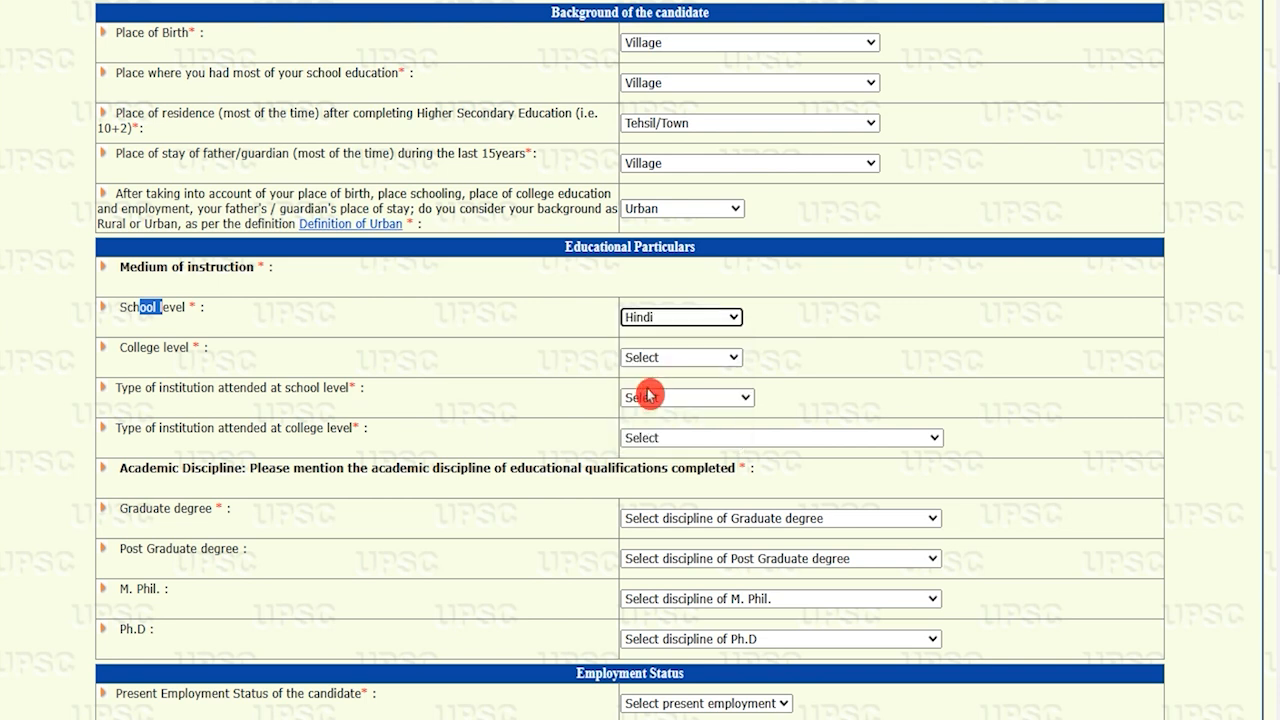
left_click(672, 356)
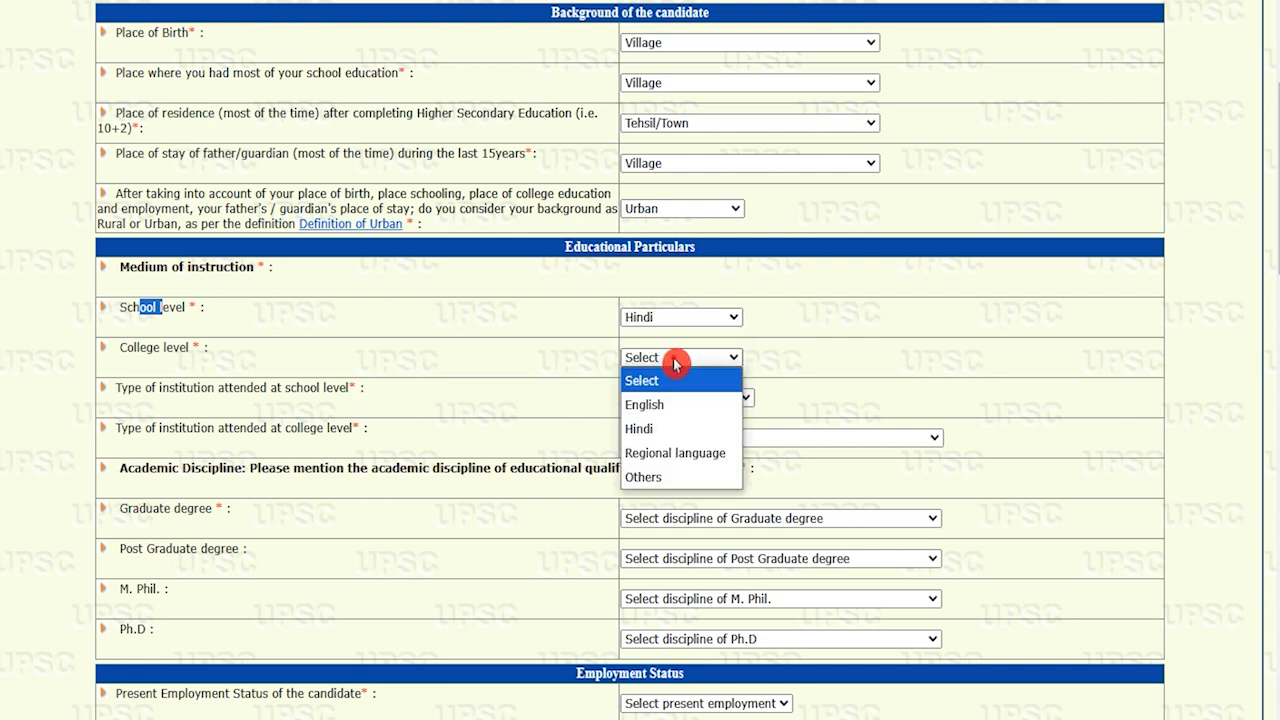
left_click(661, 428)
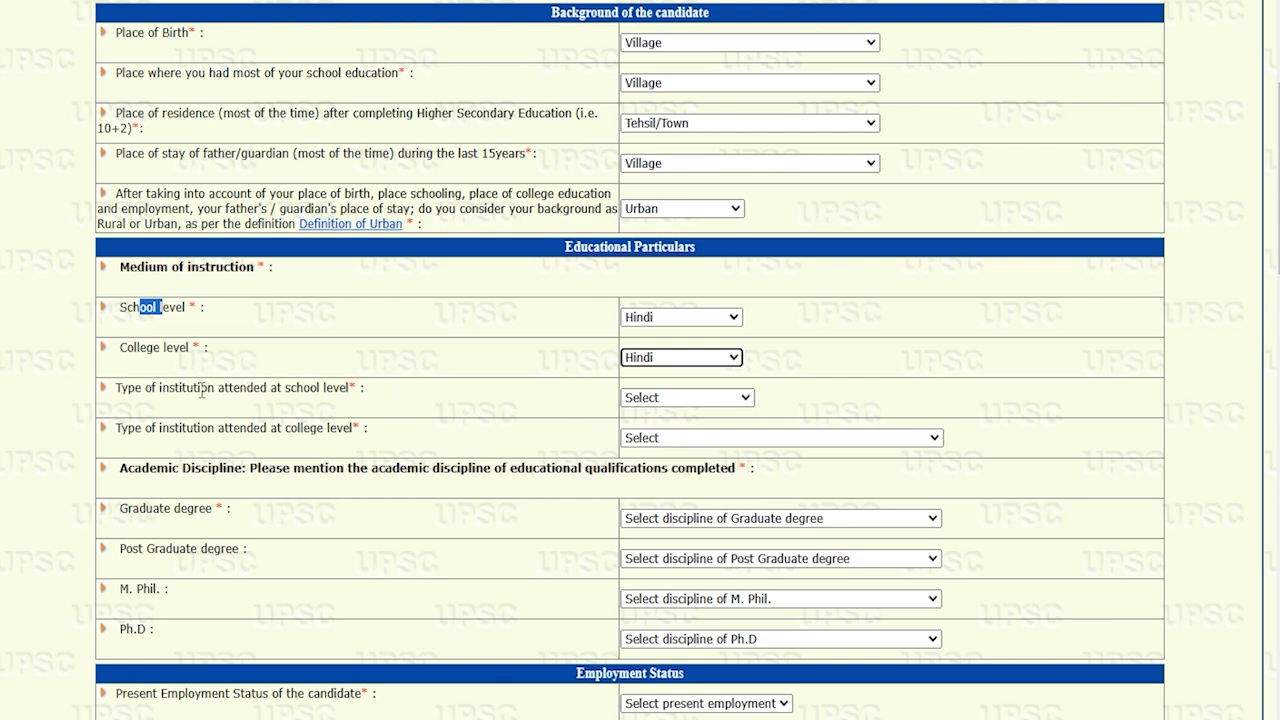
Set institution types to Govt. School and Govt. College/ Institution
left_click_drag(161, 388, 318, 388)
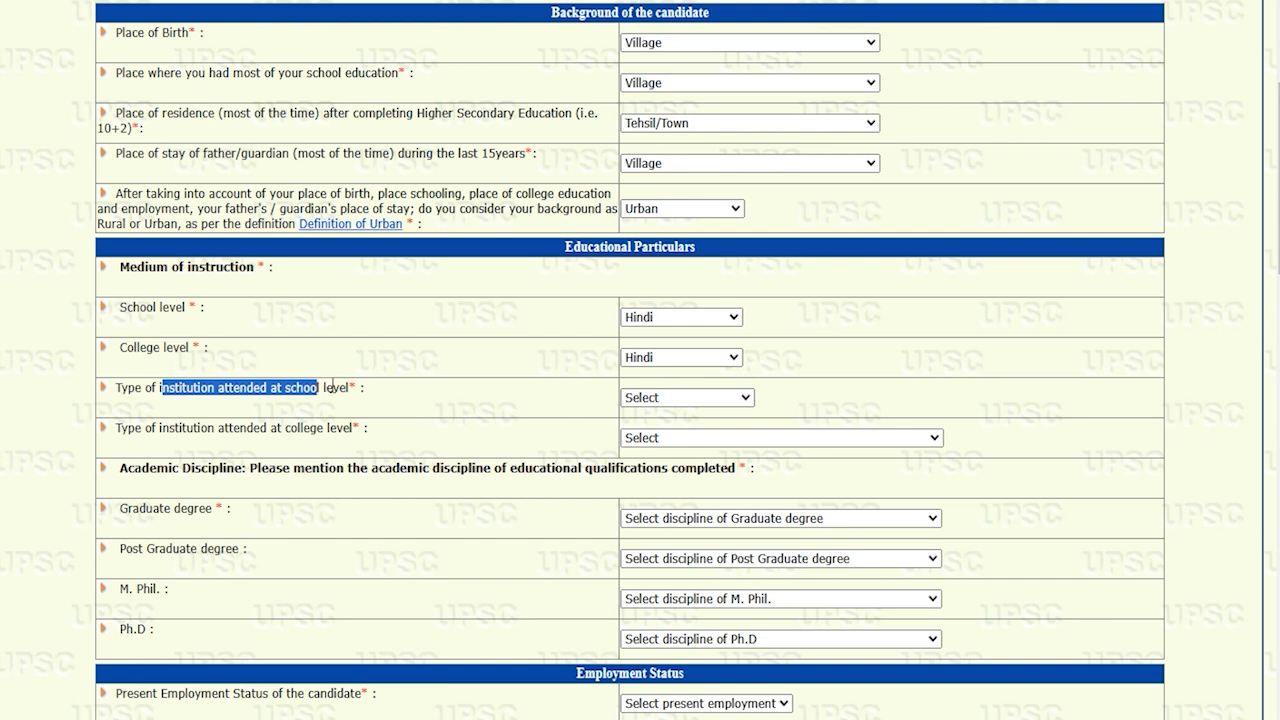
left_click(648, 397)
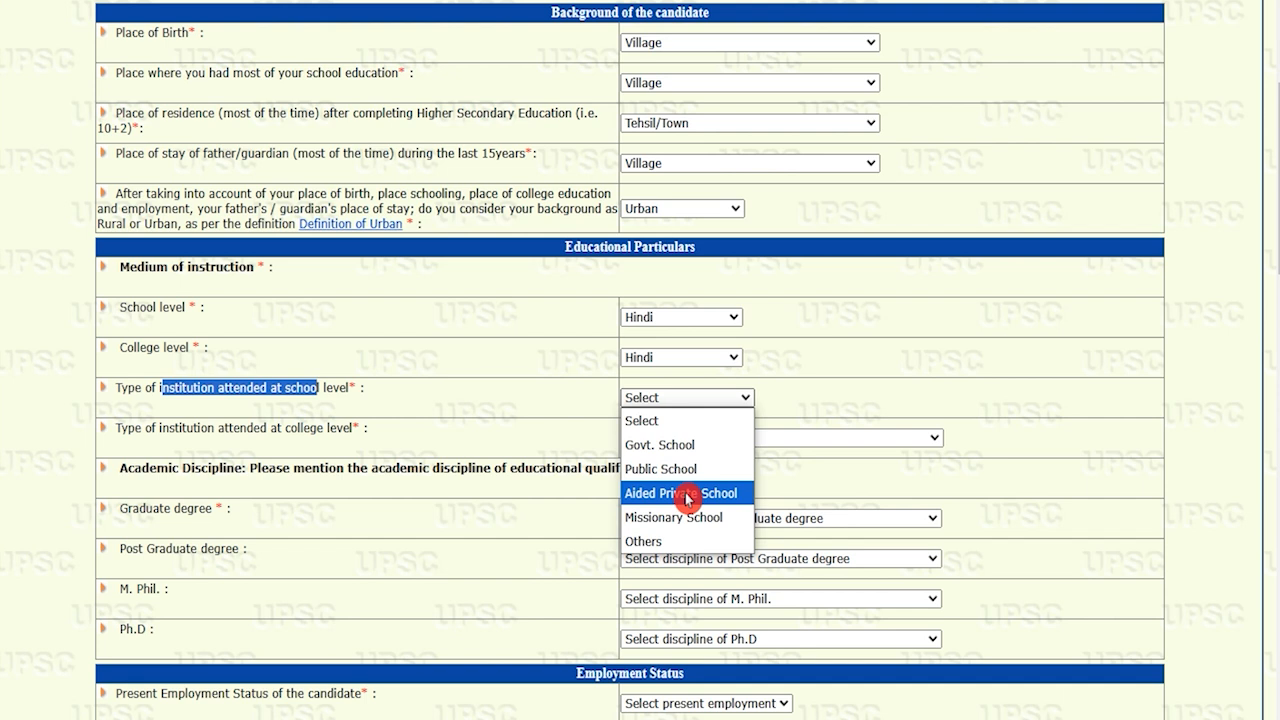
left_click(700, 443)
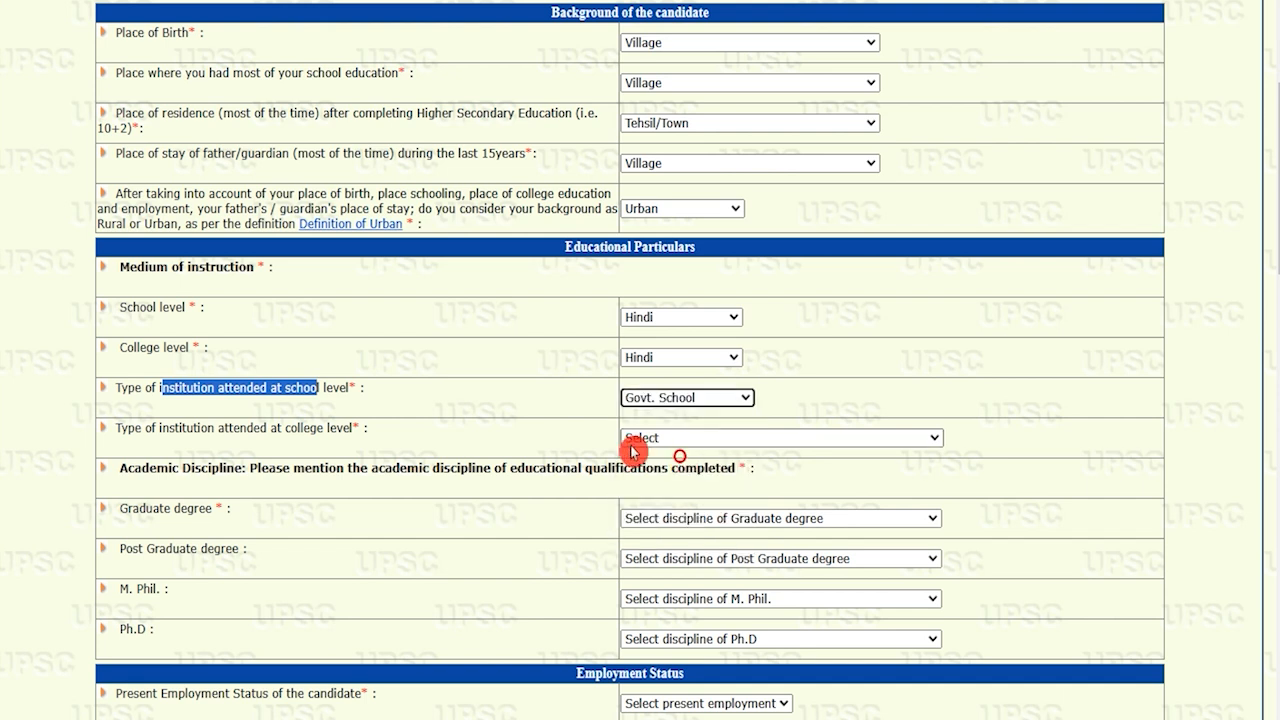
left_click(686, 440)
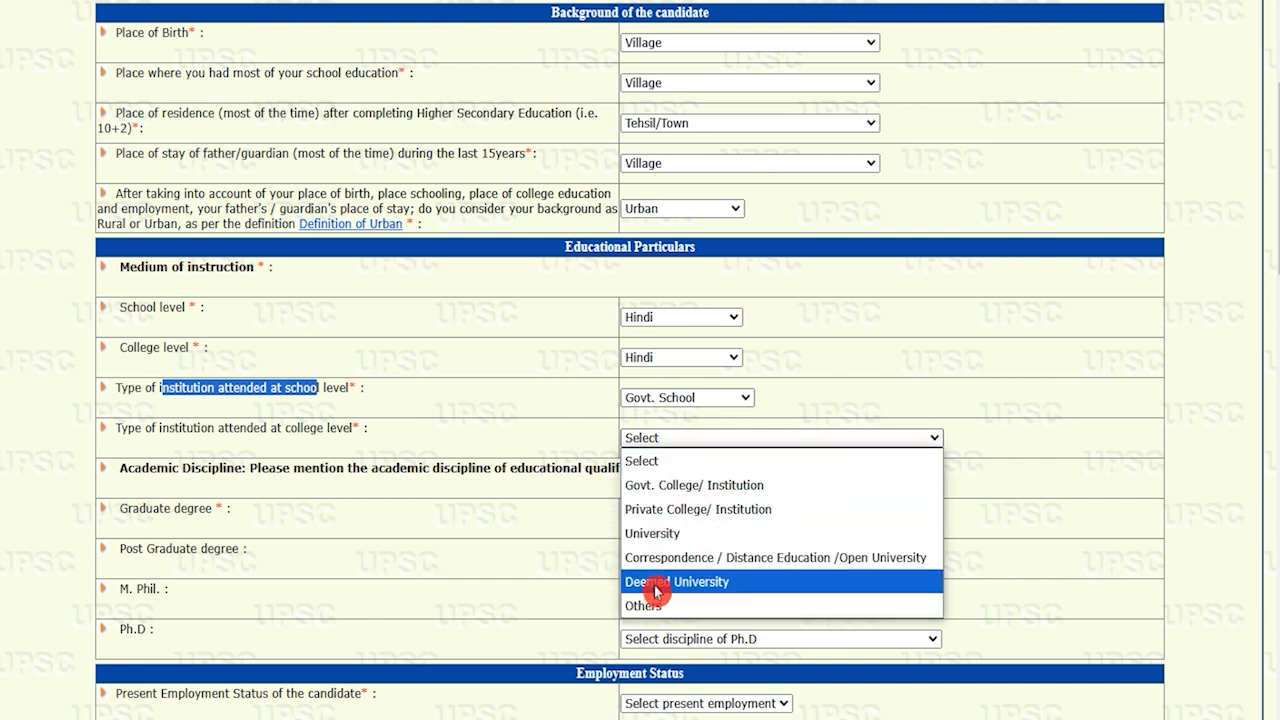
left_click(689, 486)
Set the Graduate and Post Graduate degree disciplines to Others
left_click_drag(190, 468, 362, 468)
left_click_drag(150, 512, 196, 512)
left_click(660, 520)
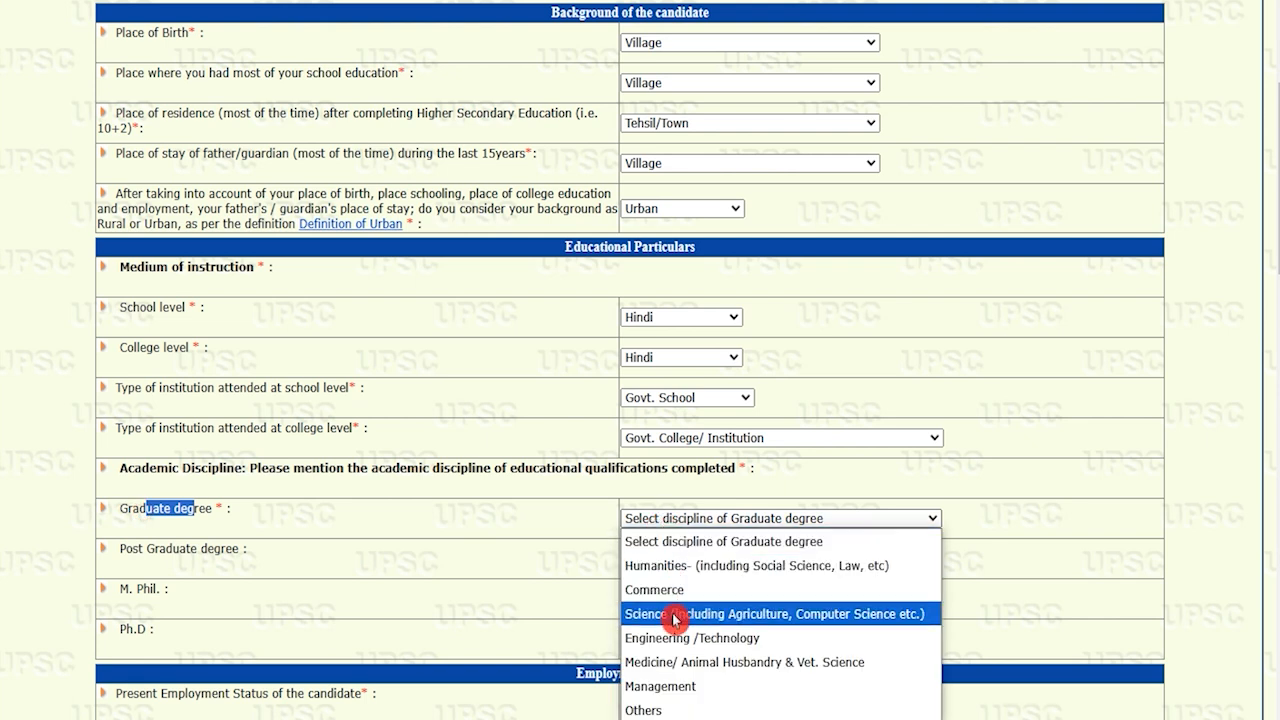
left_click(655, 710)
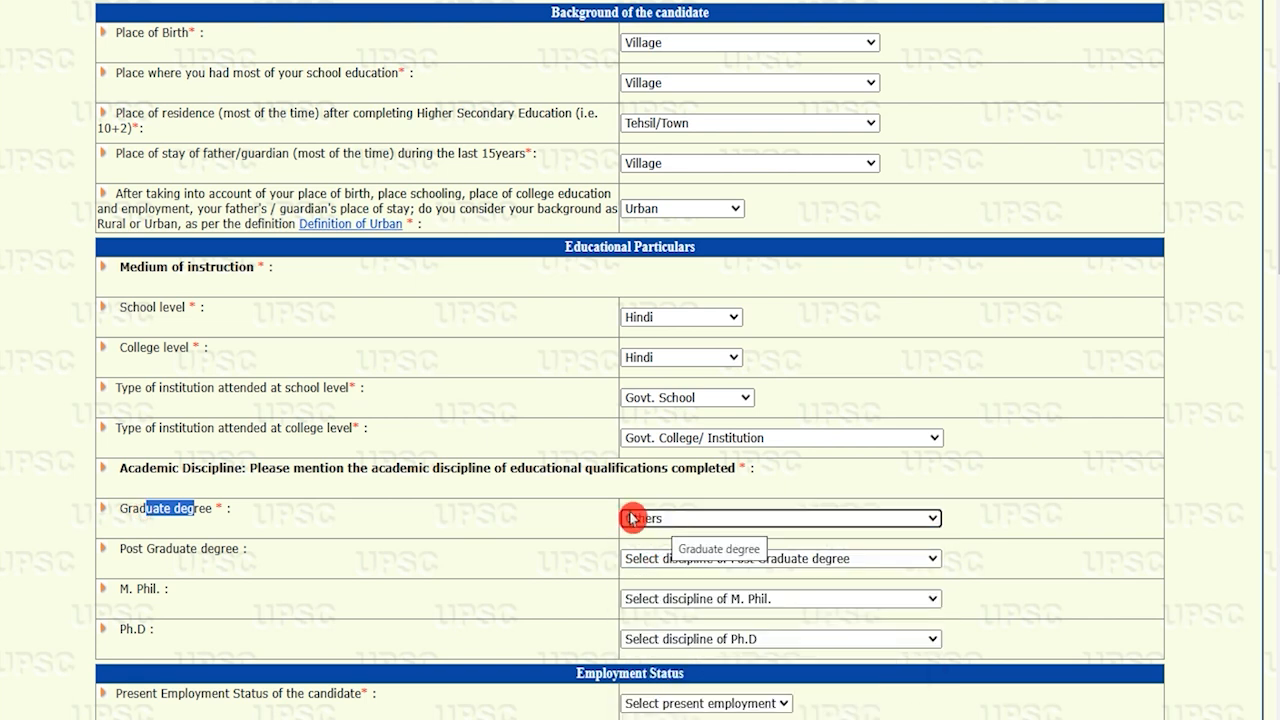
left_click_drag(127, 548, 238, 549)
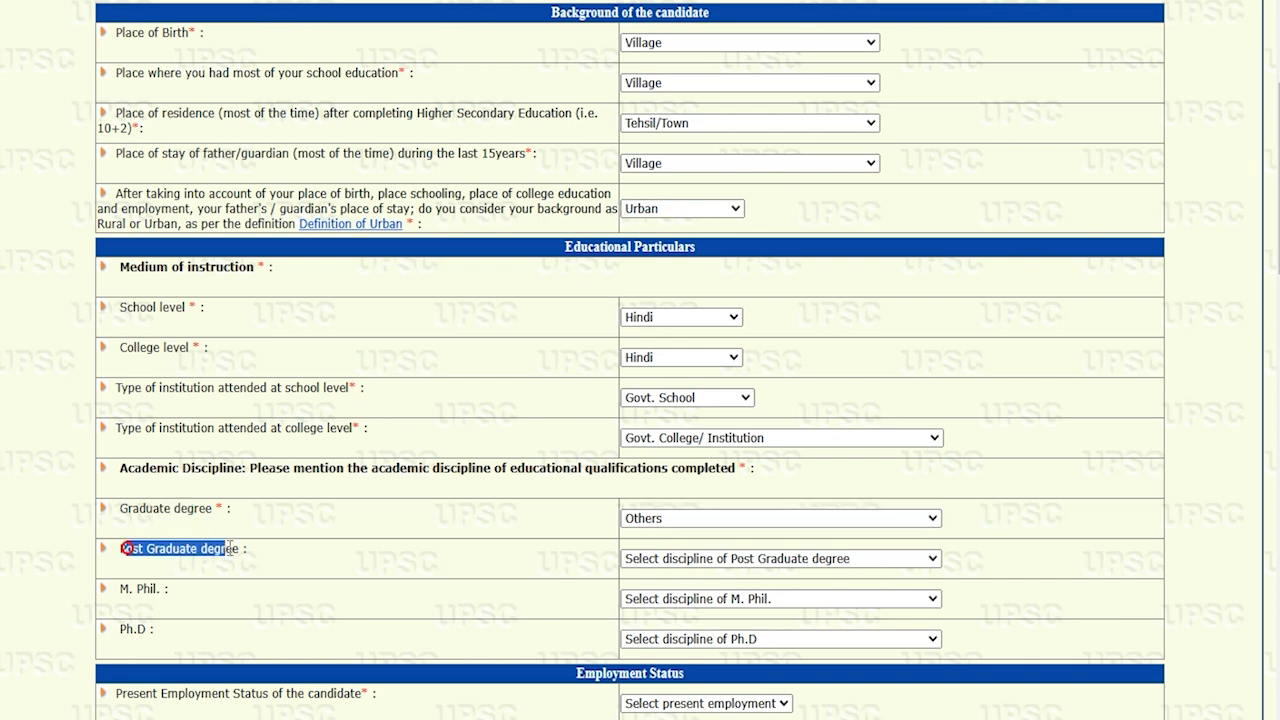
left_click(672, 556)
left_click(670, 540)
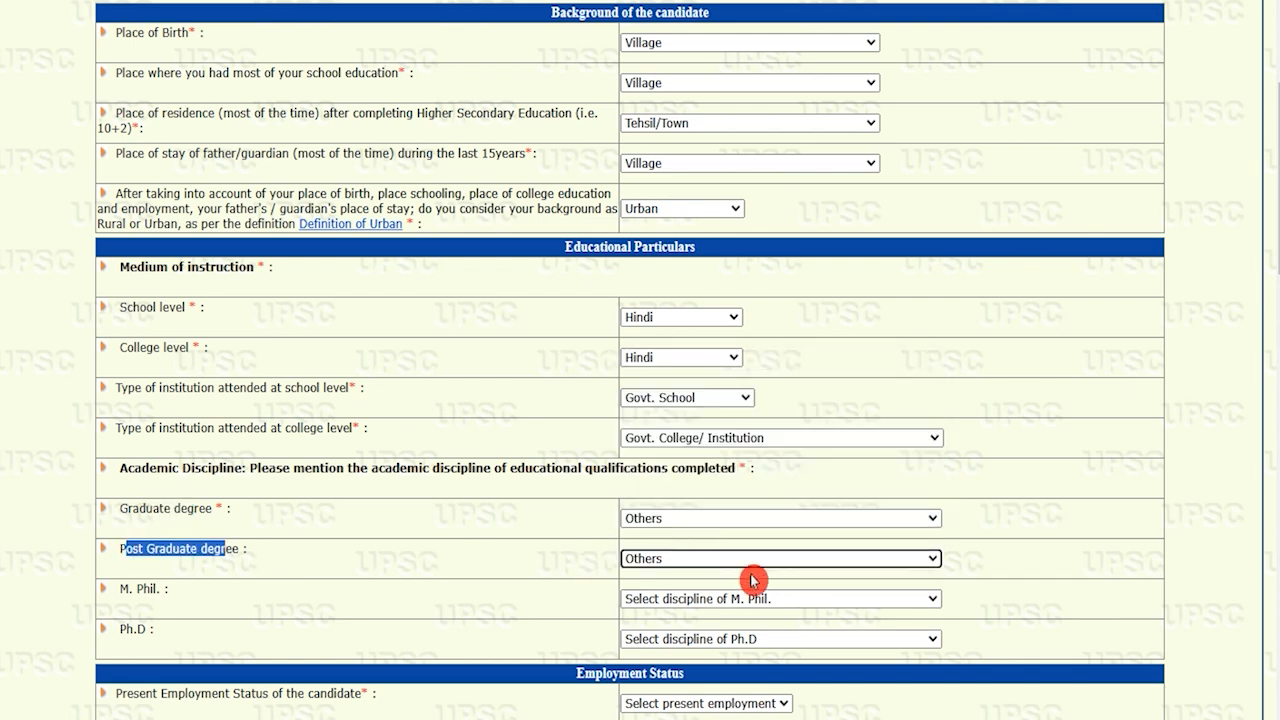
Leave the M. Phil. and Ph.D disciplines unanswered
scroll(745, 575, "down", 2)
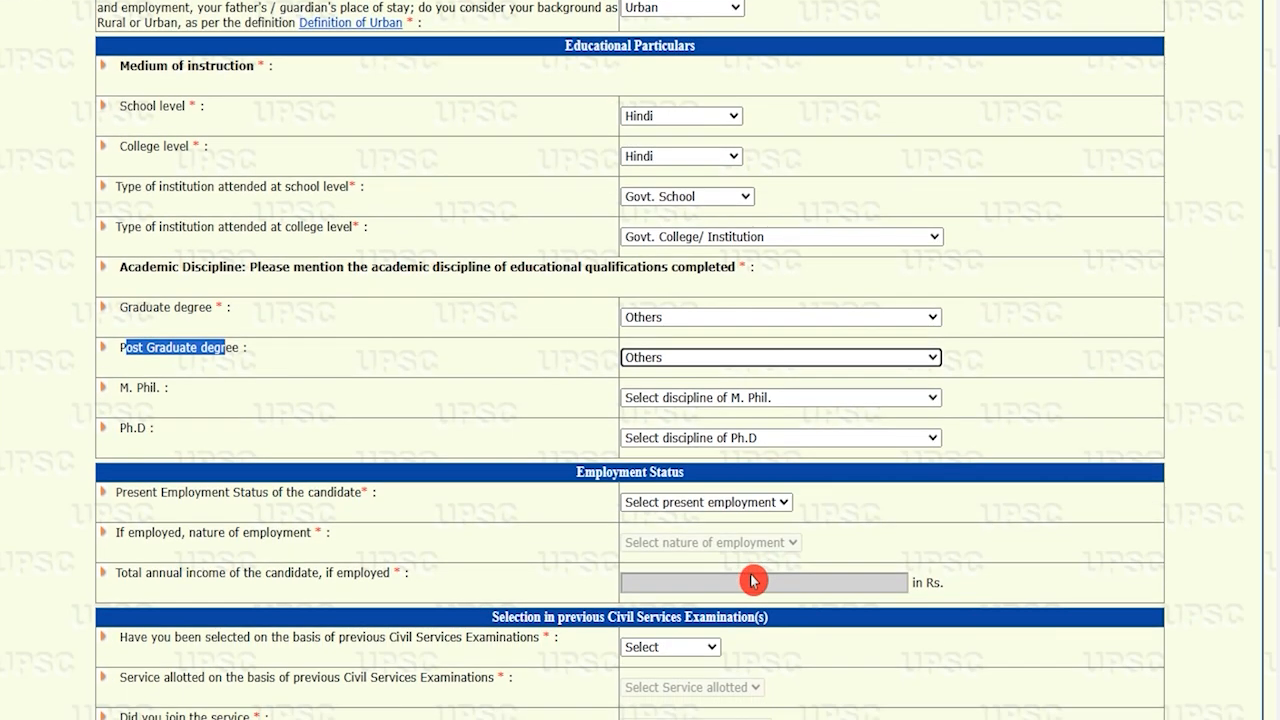
left_click(694, 400)
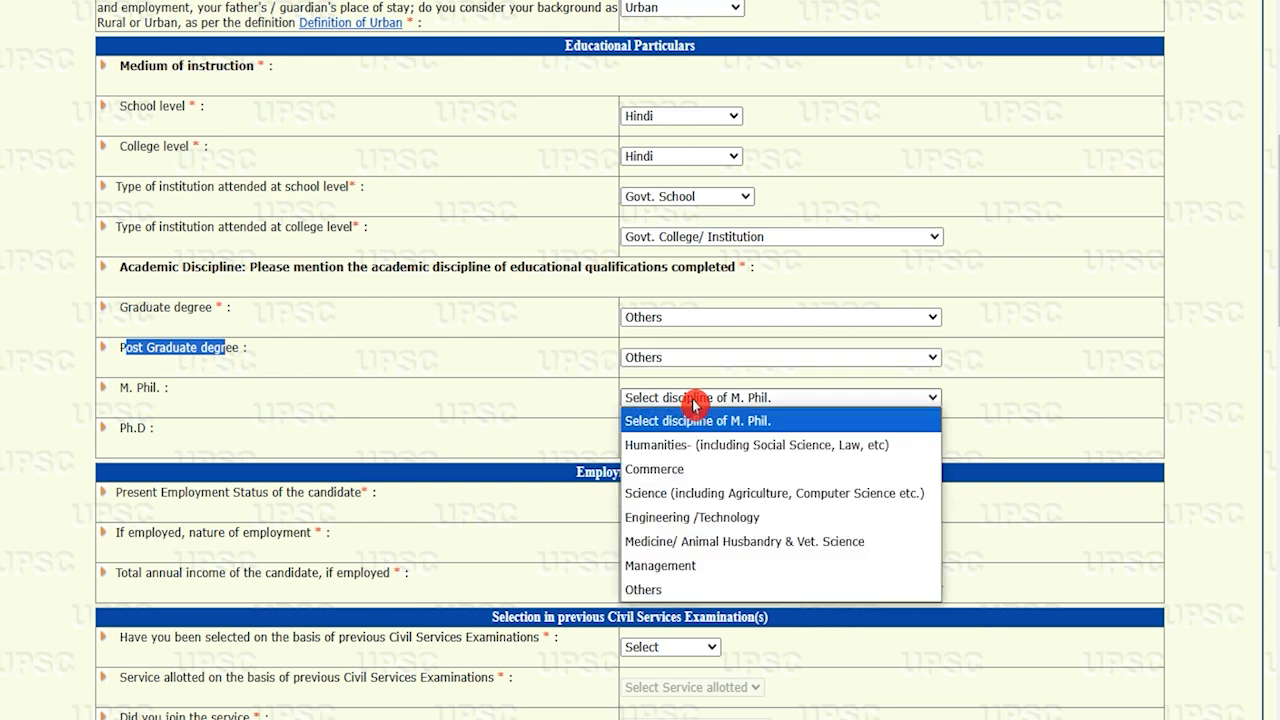
left_click(694, 400)
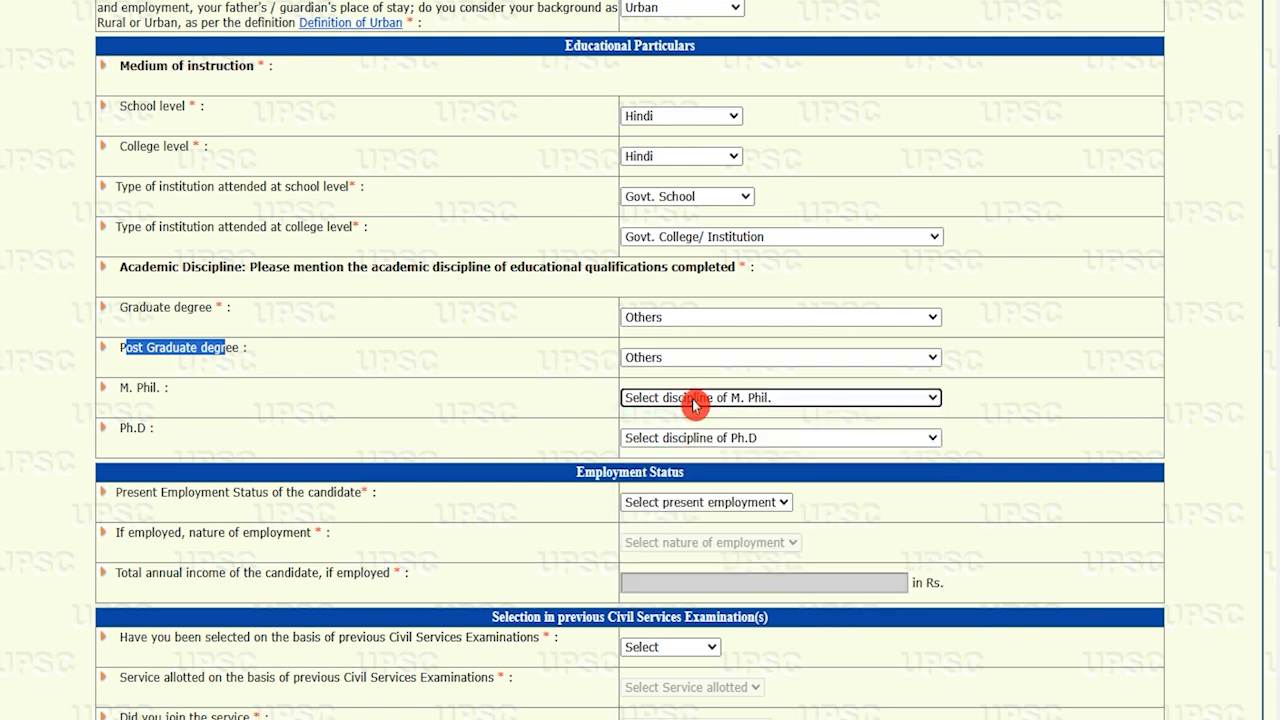
left_click(697, 440)
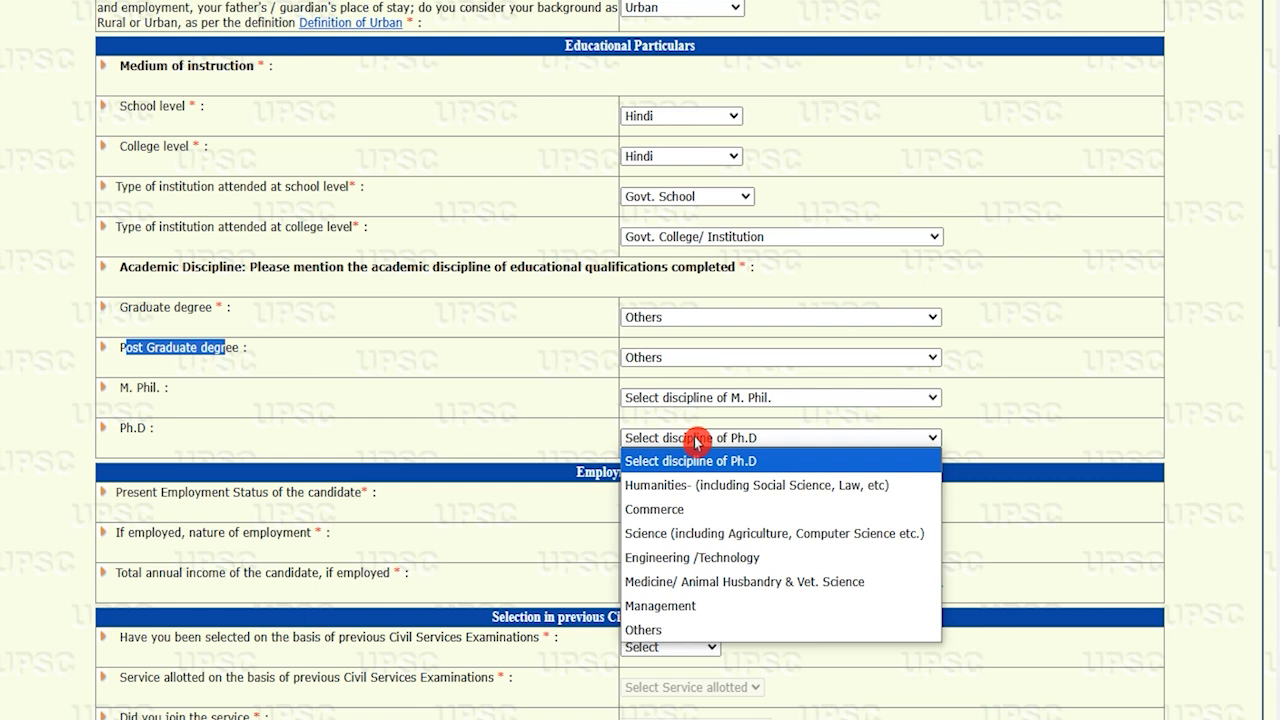
left_click(697, 440)
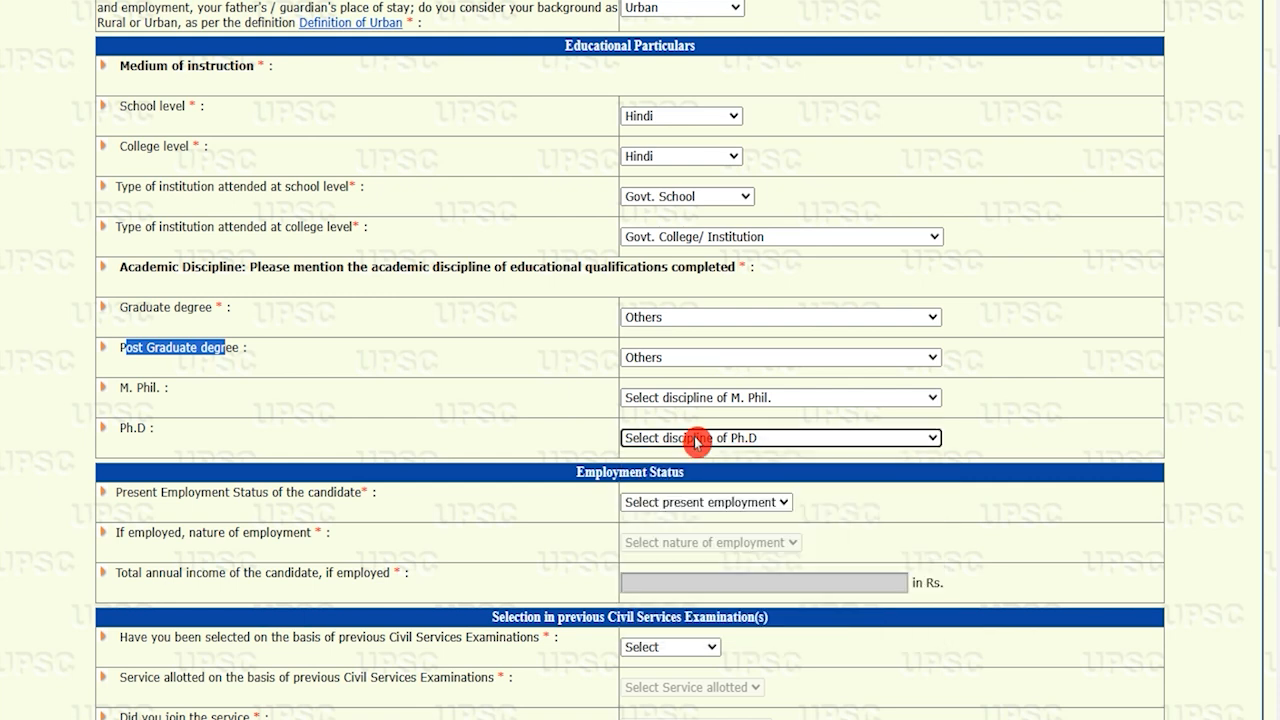
left_click_drag(133, 493, 323, 492)
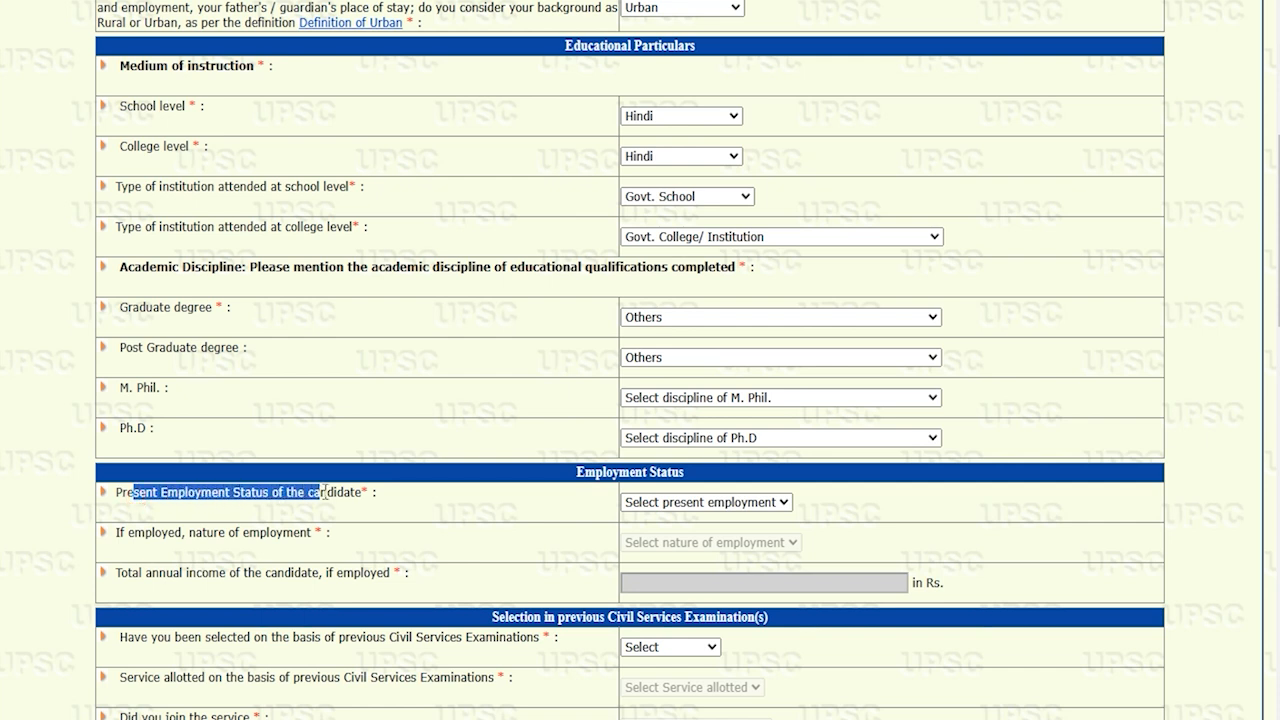
Set present employment status to Unemployed, correcting an initial Employed choice
left_click(706, 503)
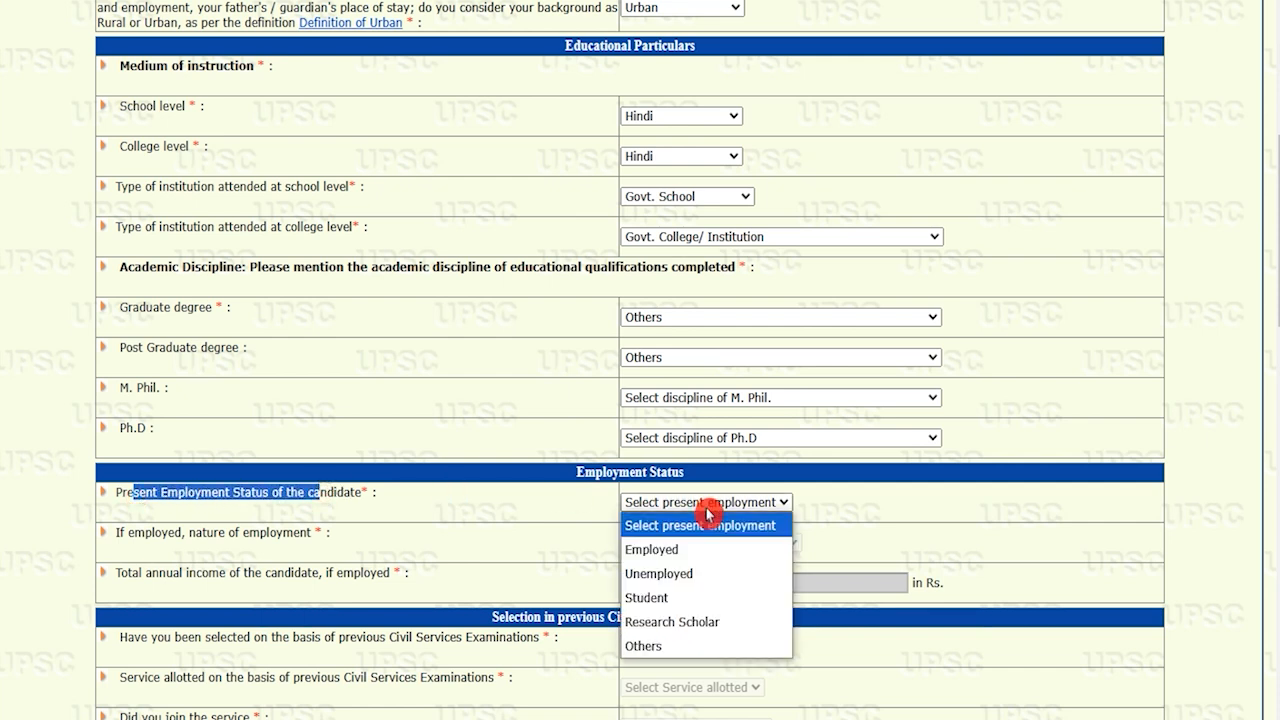
left_click(664, 551)
left_click_drag(146, 532, 260, 532)
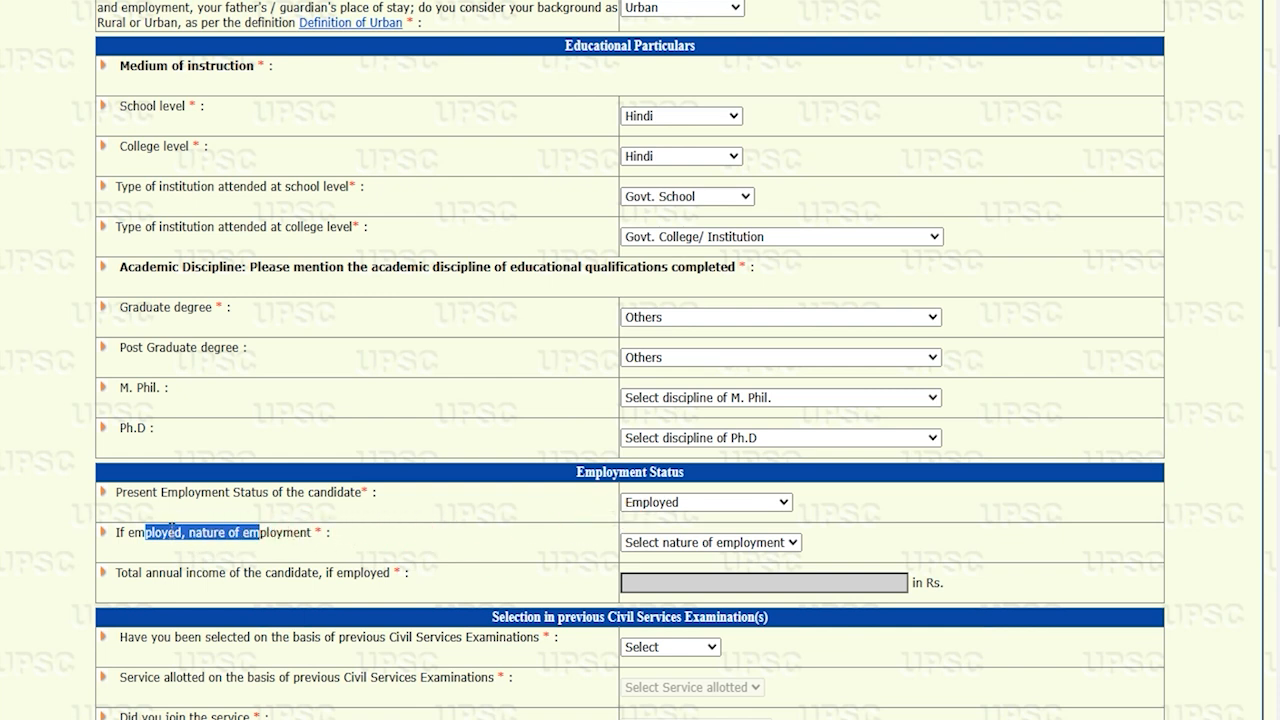
left_click_drag(176, 571, 291, 572)
left_click(650, 507)
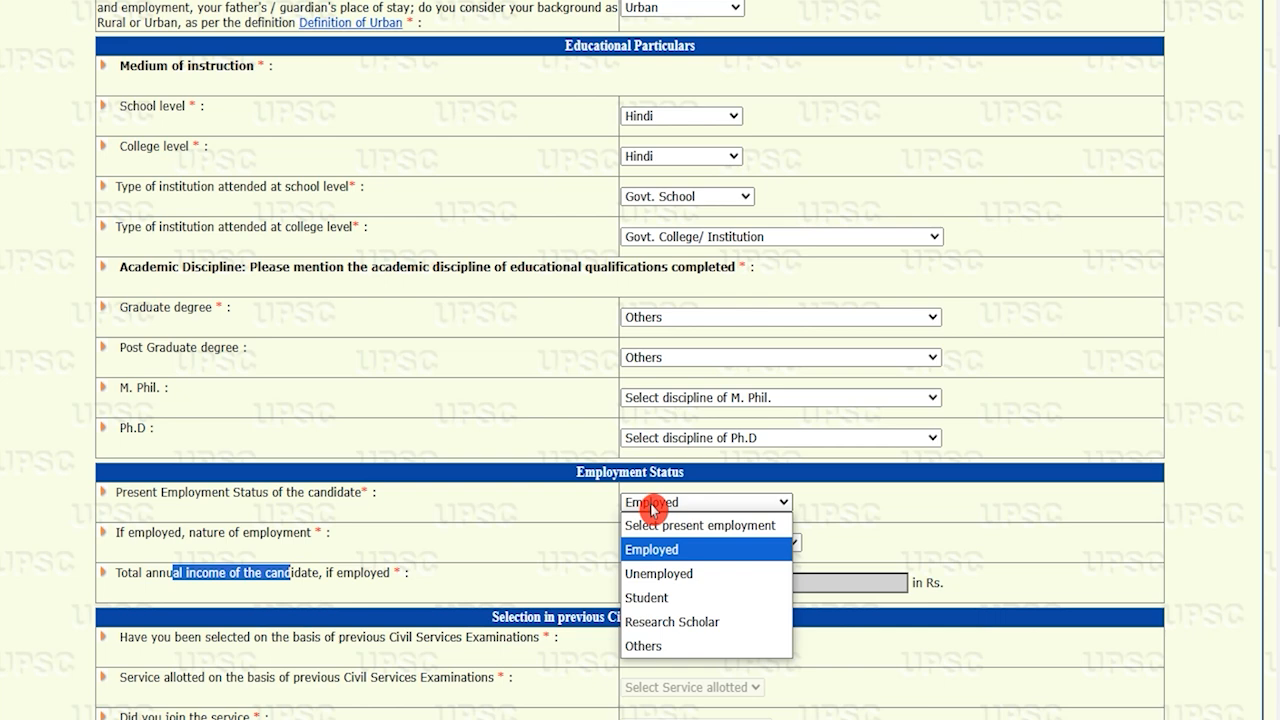
left_click(668, 573)
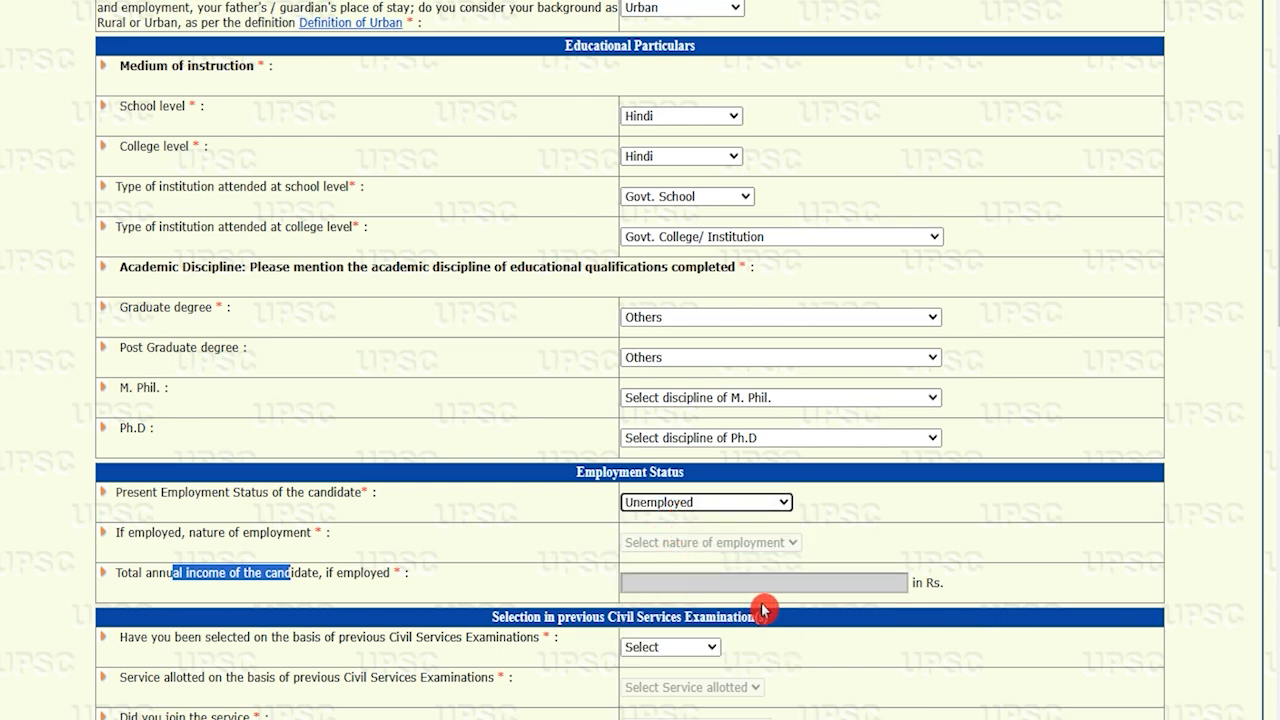
Answer No to having been selected through a previous Civil Services Examination
scroll(591, 587, "down", 3)
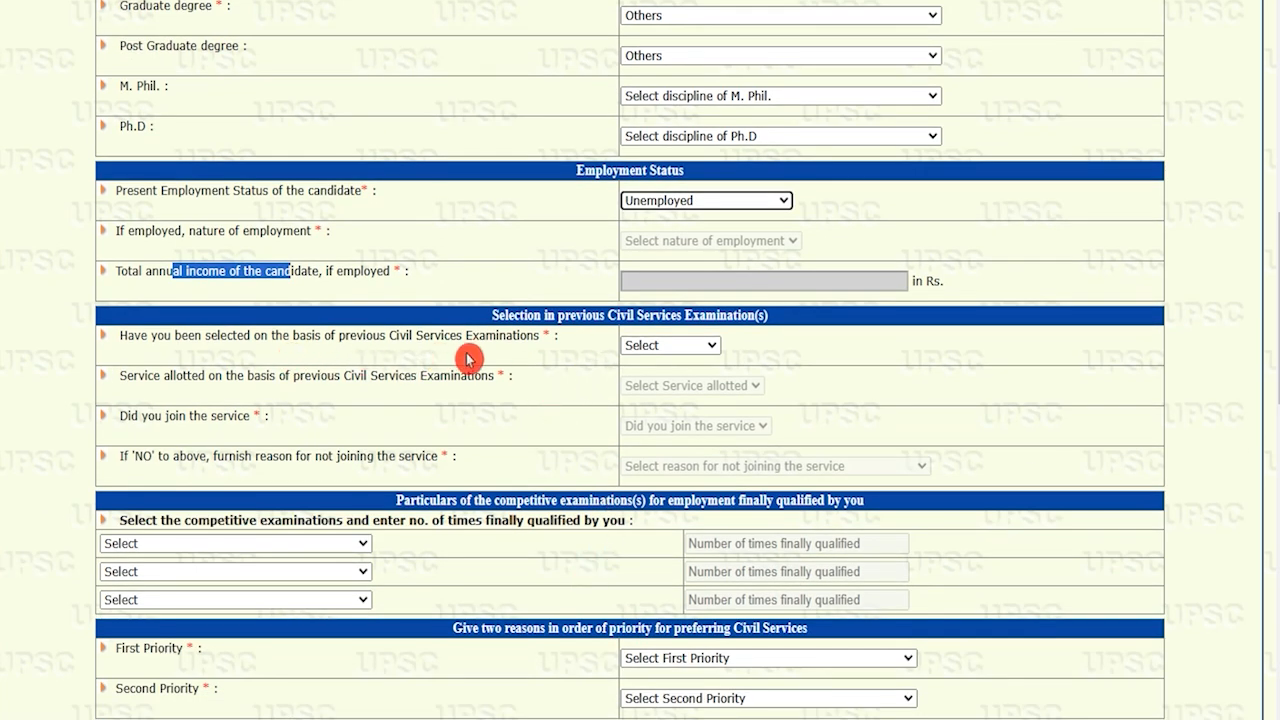
left_click(560, 330)
left_click(173, 333)
left_click(663, 345)
left_click(665, 346)
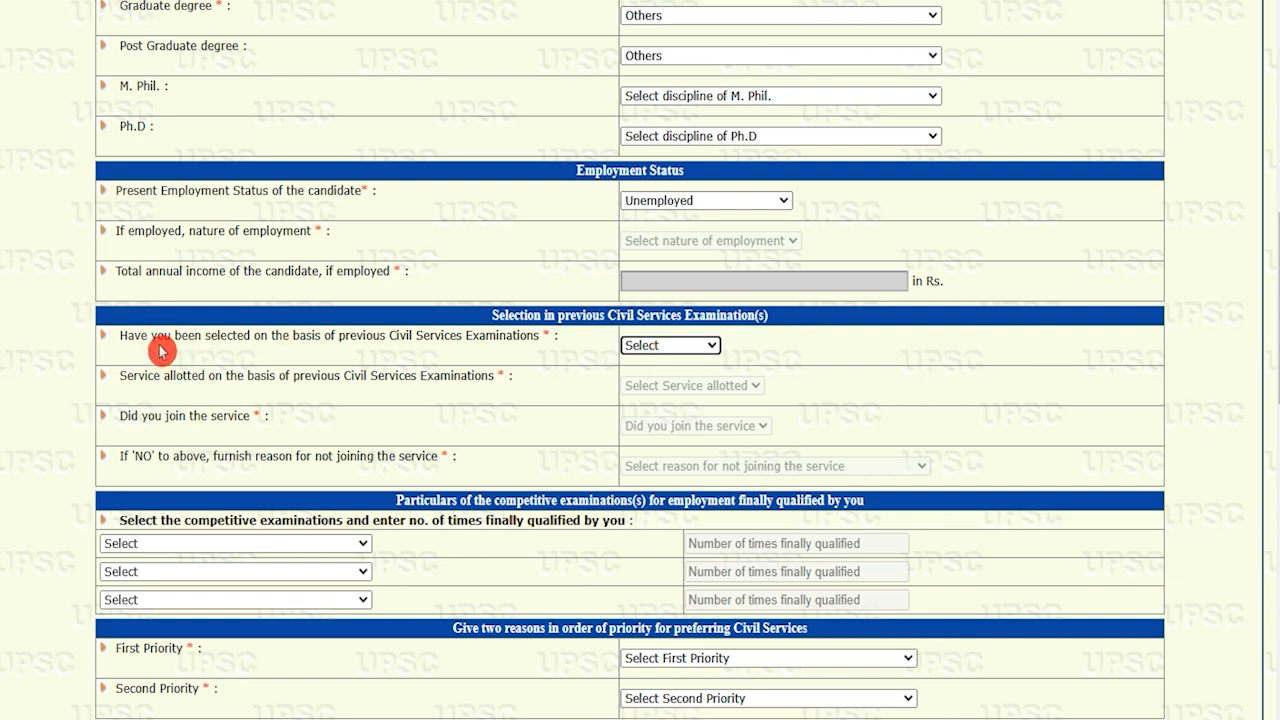
left_click_drag(152, 337, 400, 336)
left_click(682, 348)
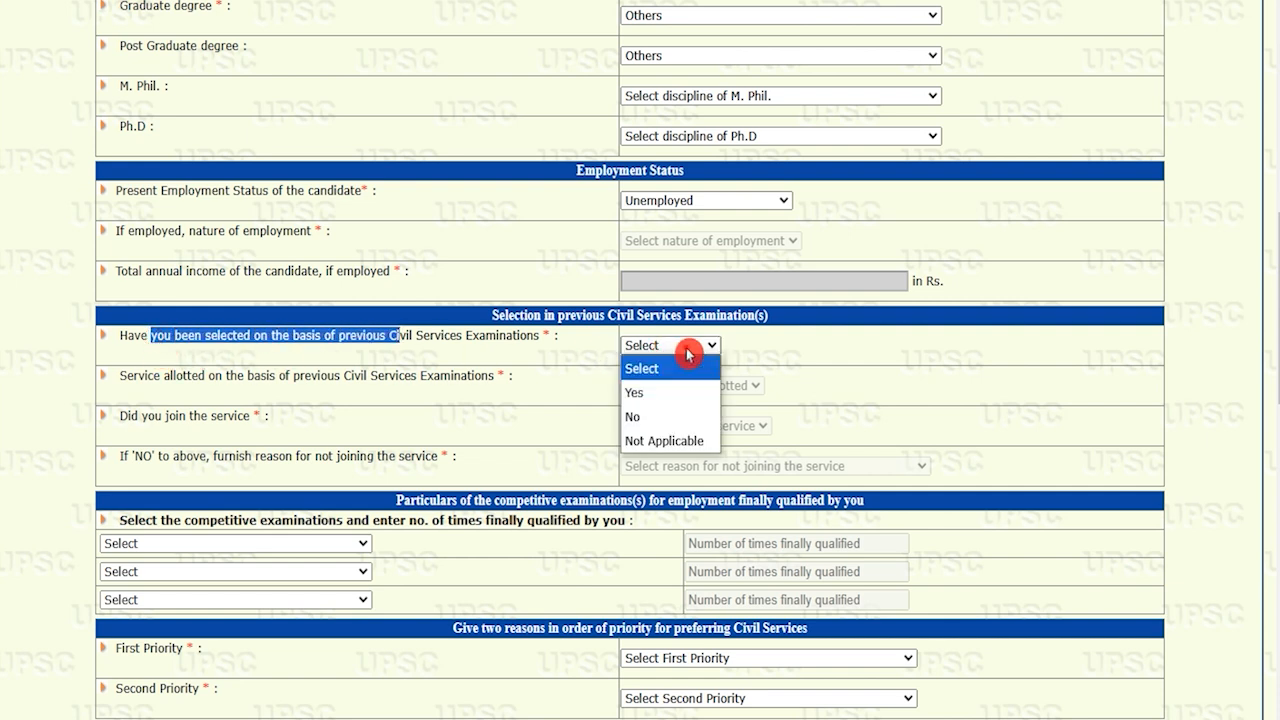
left_click(652, 416)
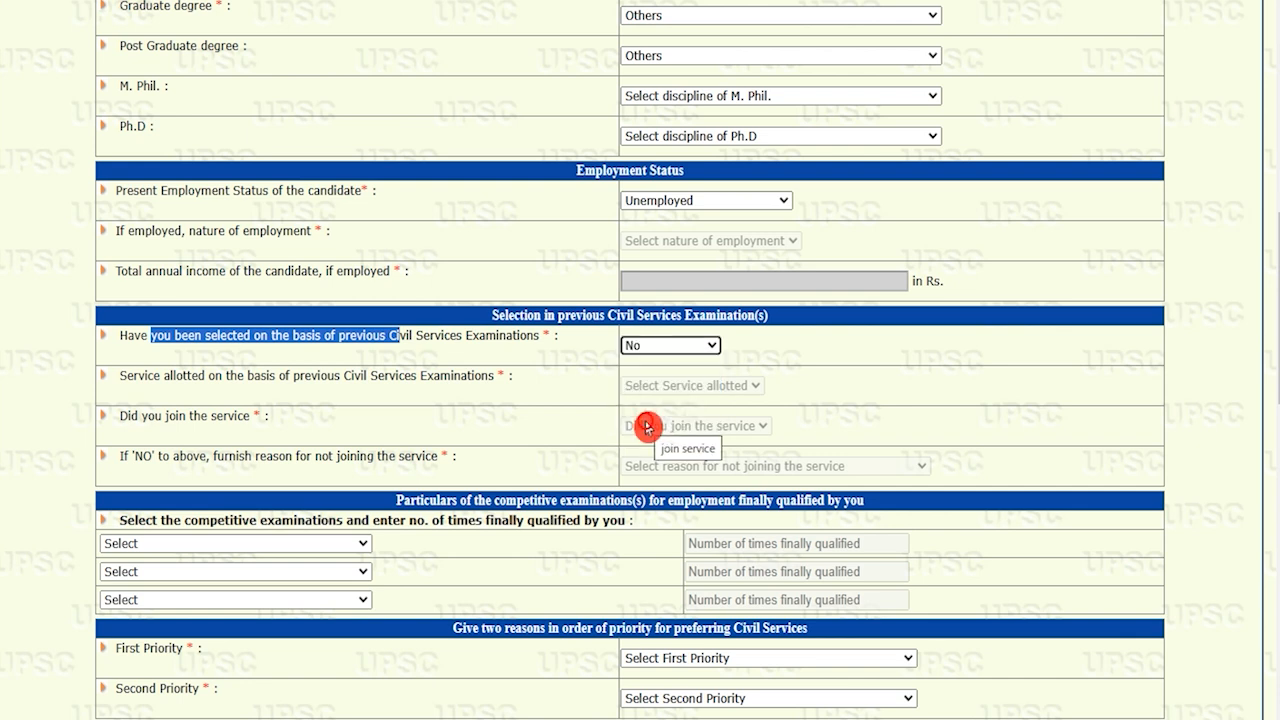
left_click(310, 548)
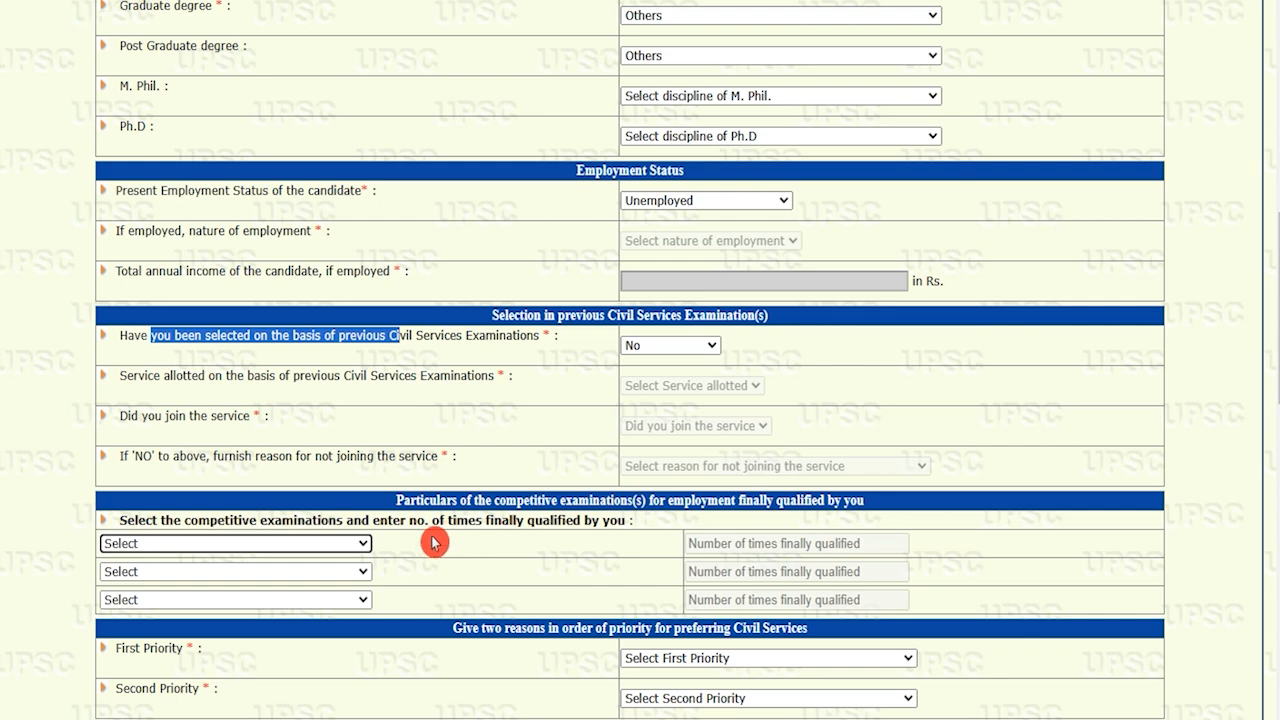
left_click(491, 505)
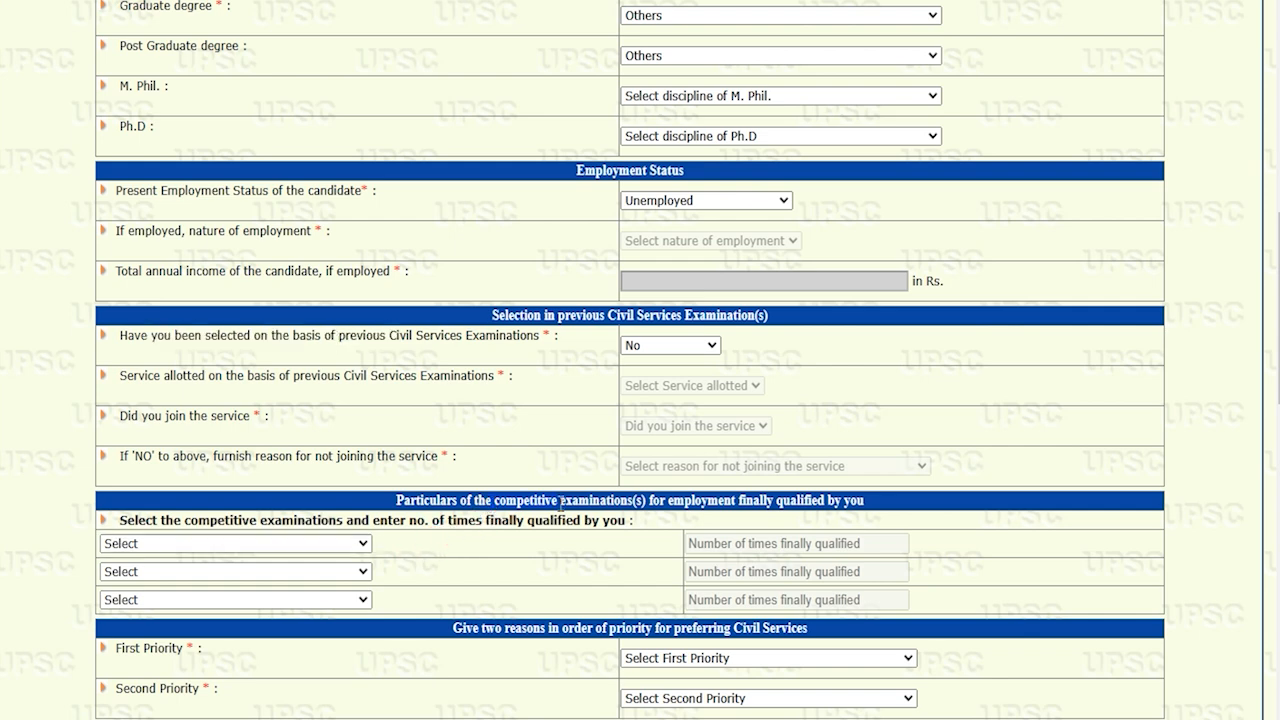
Choose Any other Examination for the first, second and third qualified exams
scroll(500, 480, "down", 3)
left_click(336, 245)
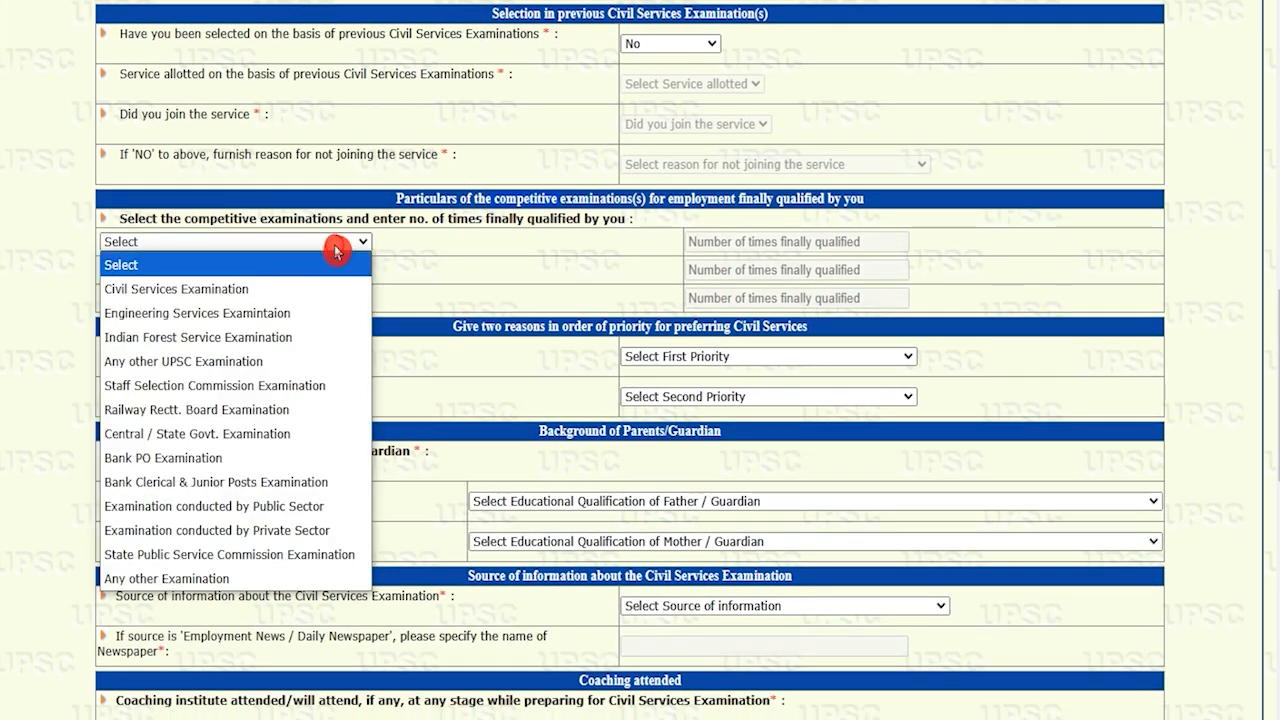
left_click(218, 579)
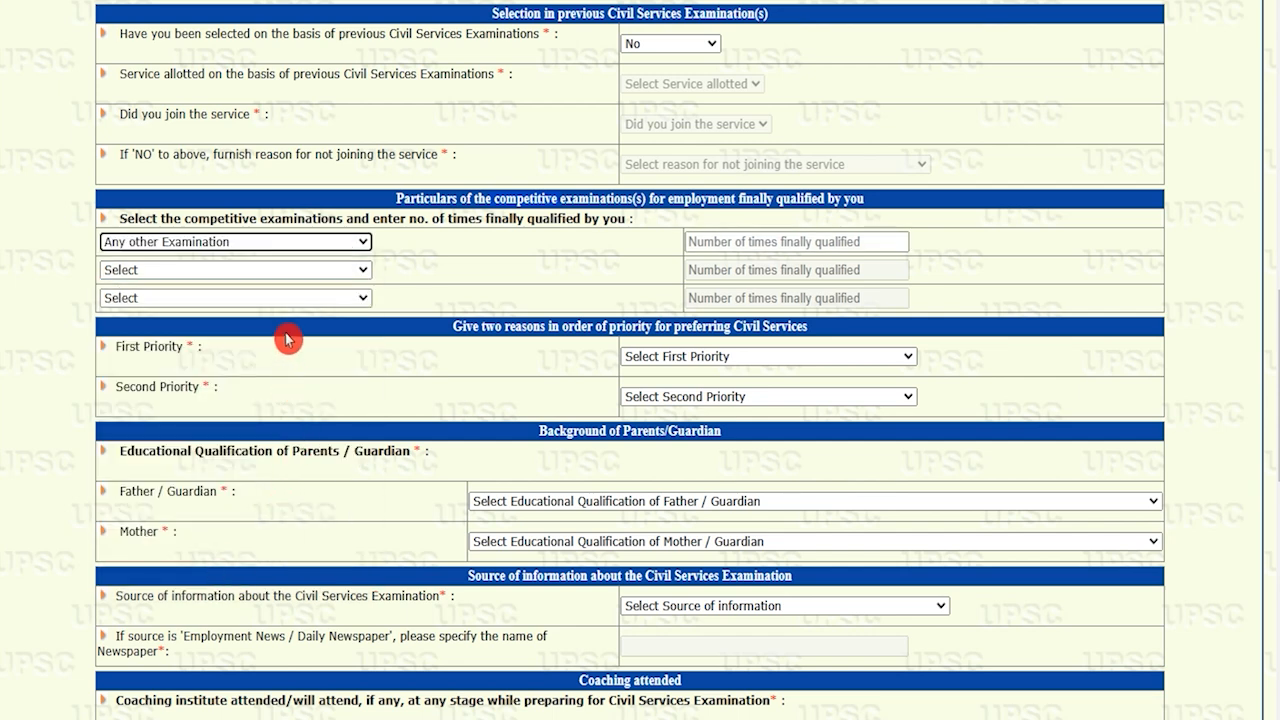
left_click(283, 271)
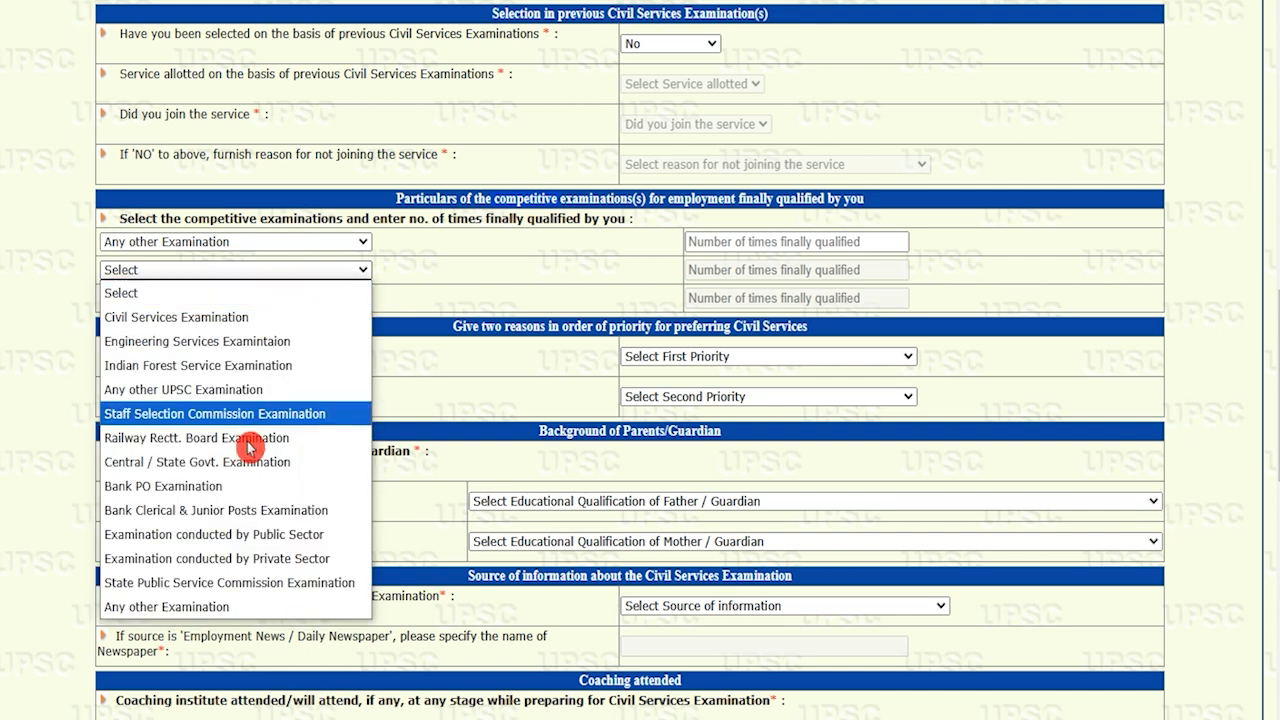
left_click(215, 607)
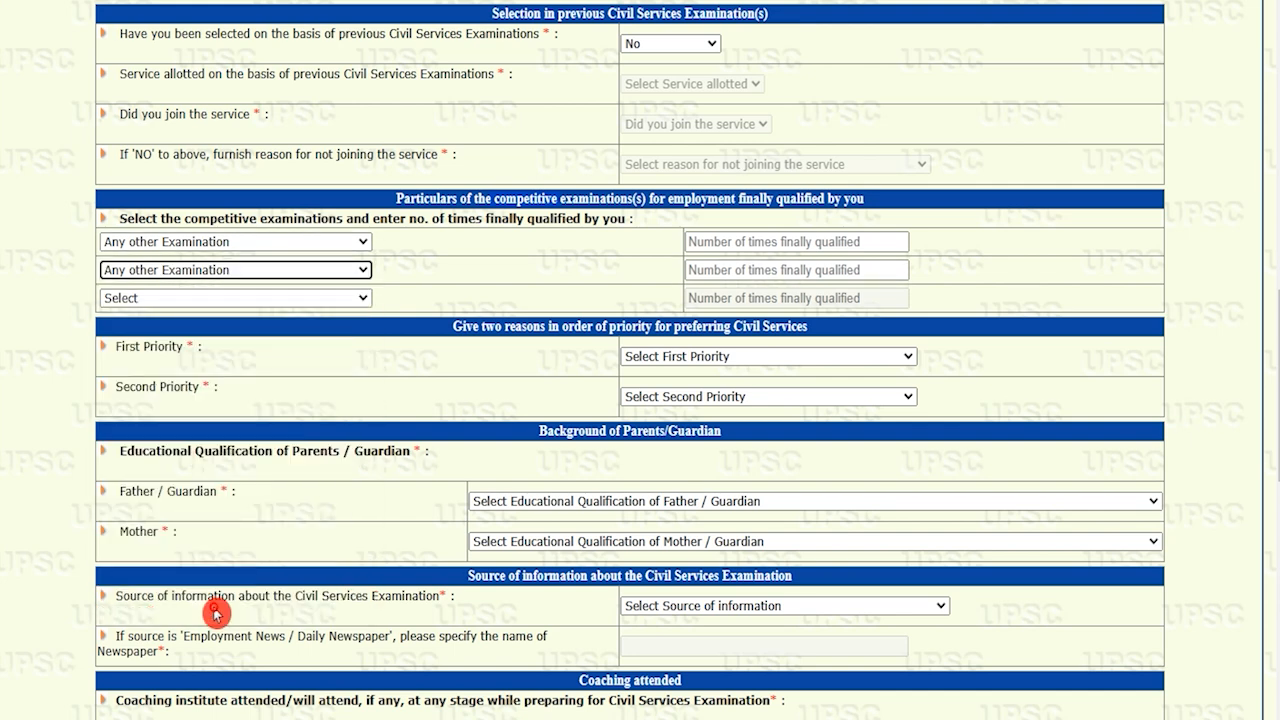
left_click(290, 300)
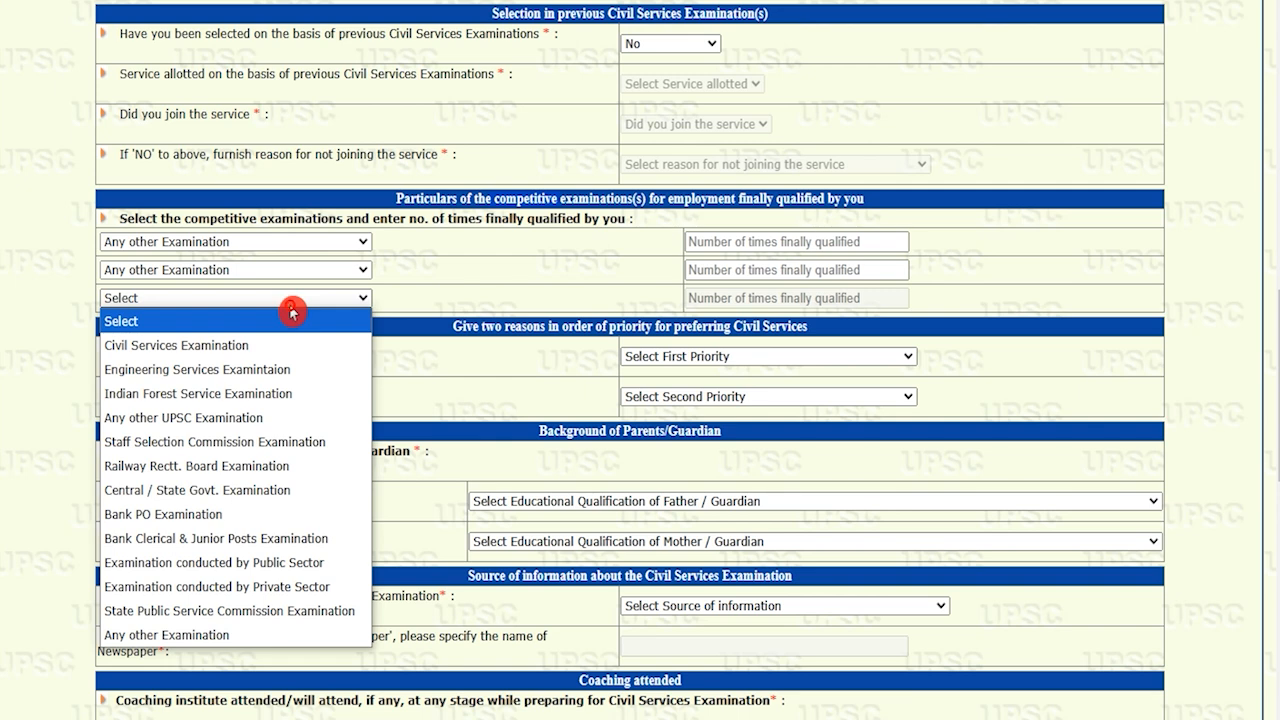
left_click(205, 636)
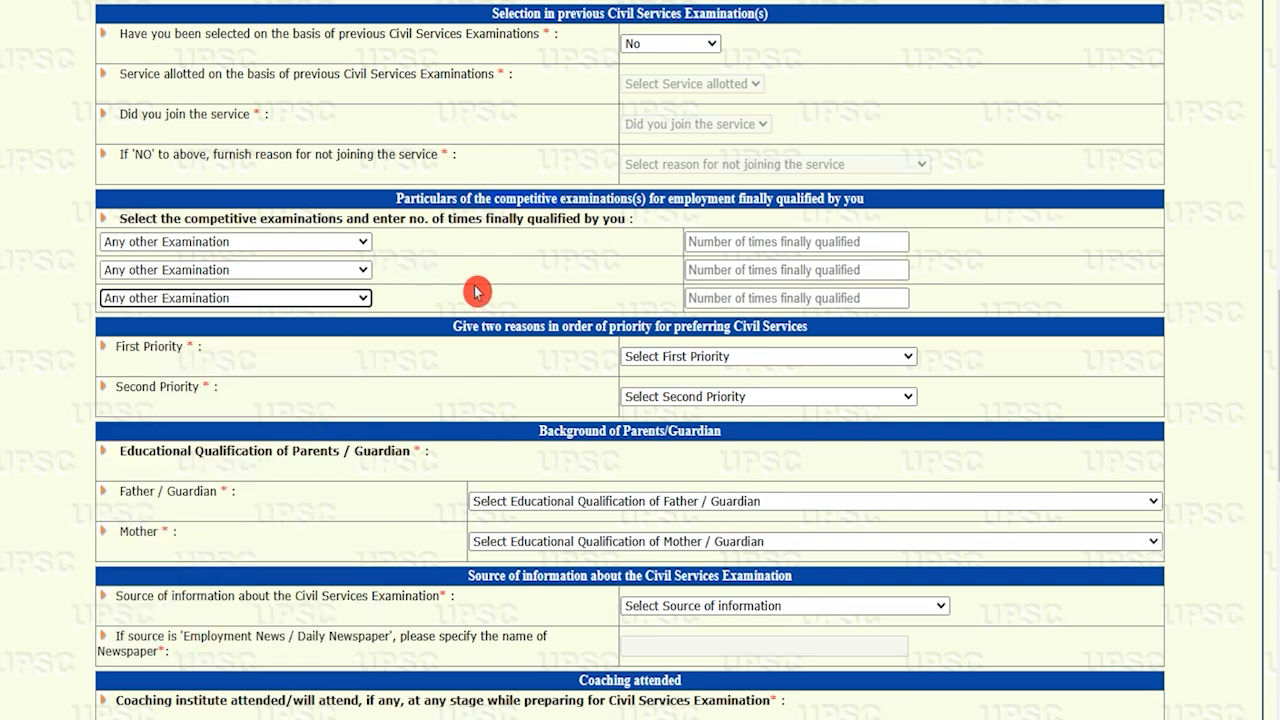
Set both First and Second Priority reasons for Civil Services to Any Other reason
left_click(668, 358)
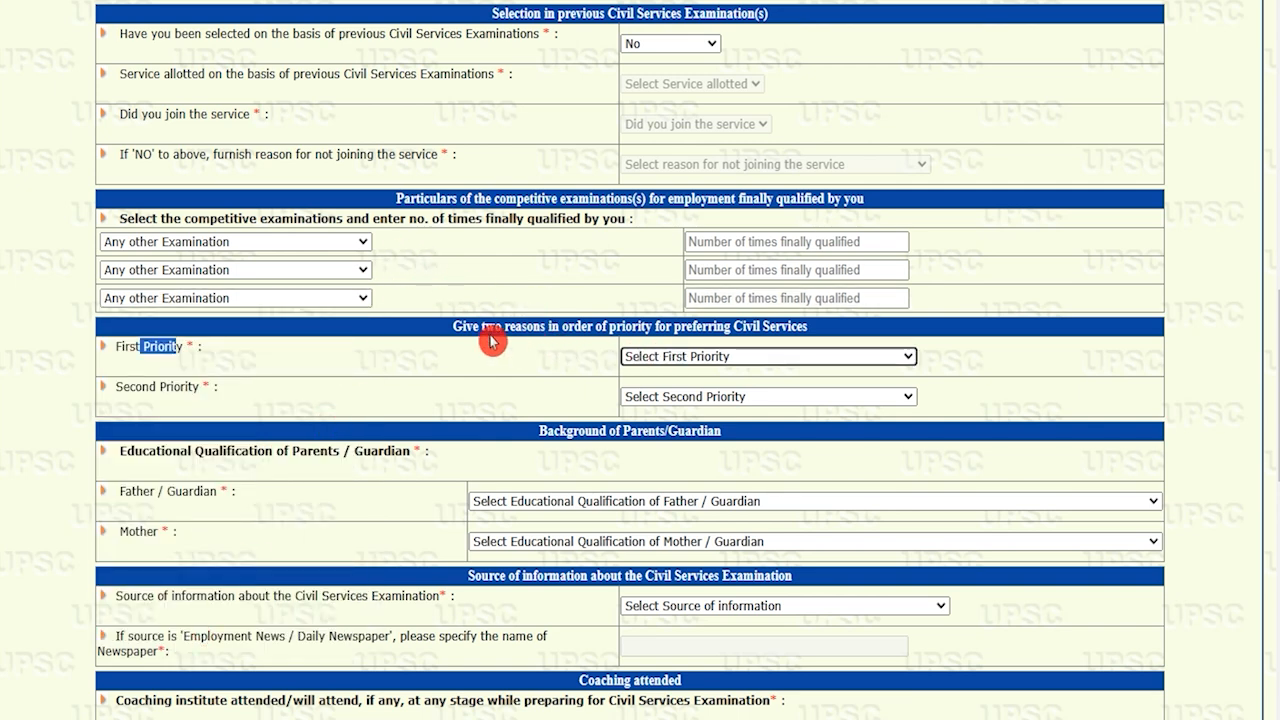
left_click_drag(126, 348, 164, 348)
left_click(663, 353)
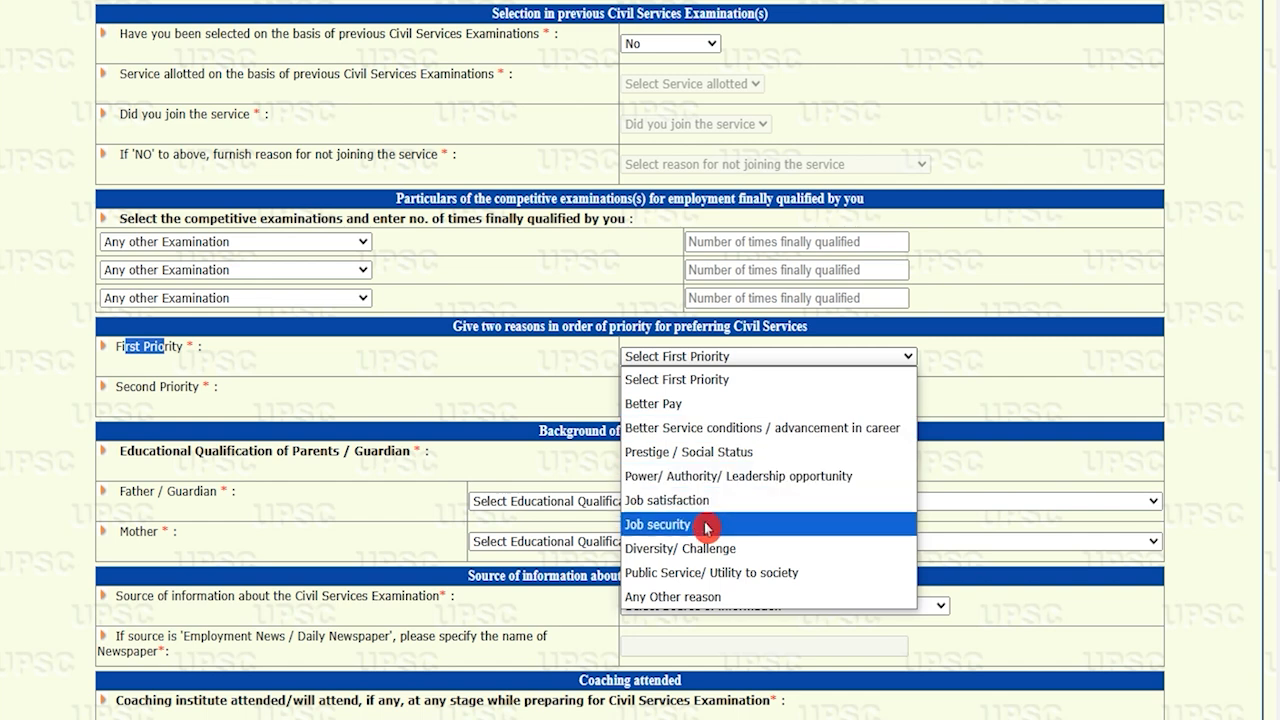
left_click(696, 596)
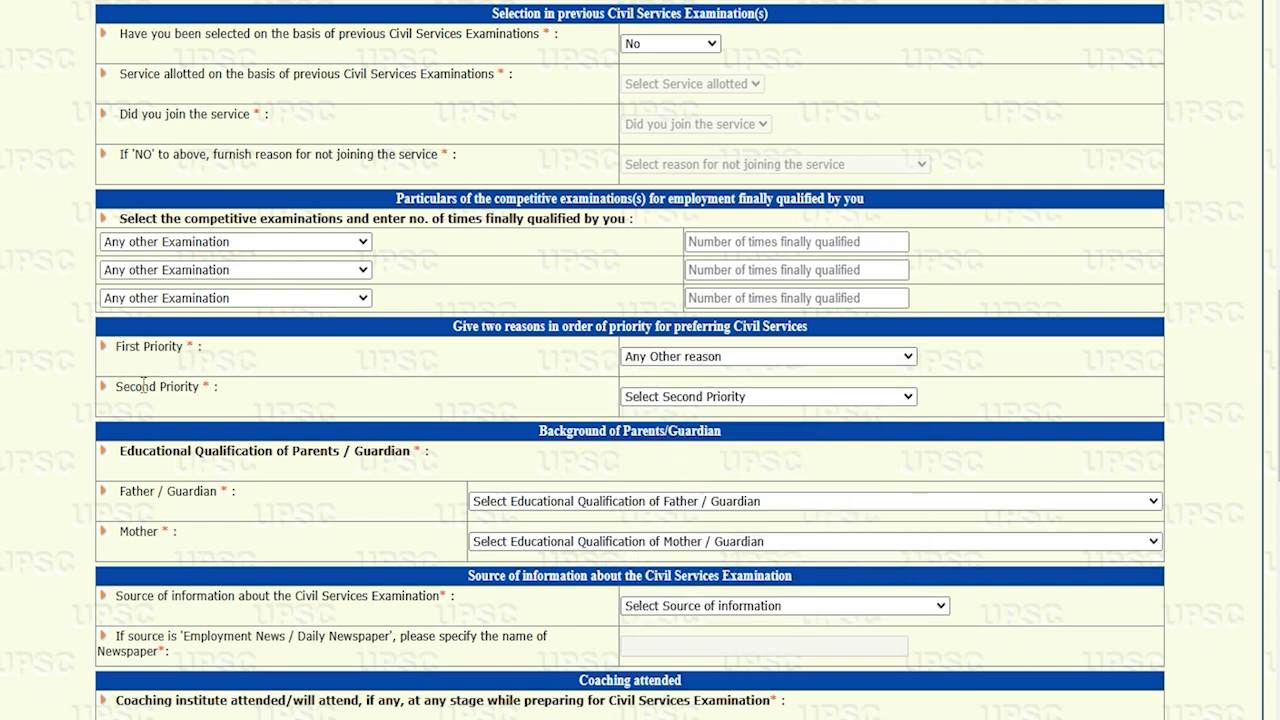
left_click(684, 393)
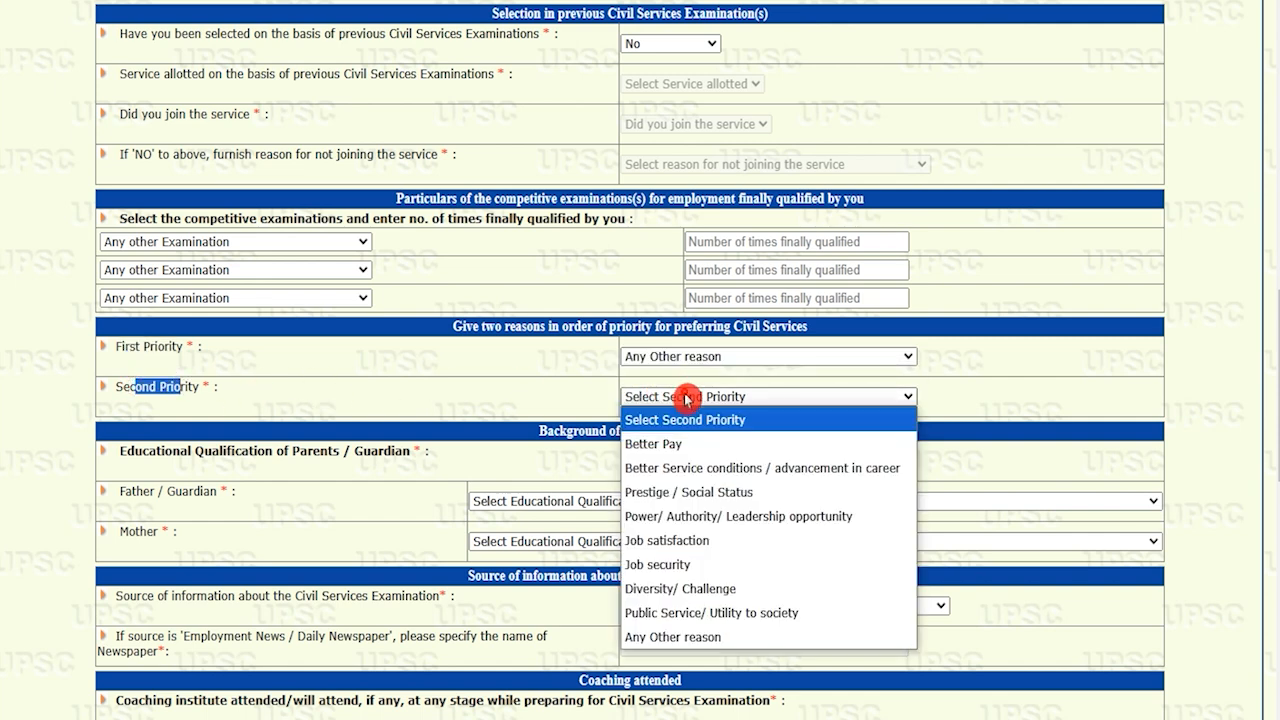
left_click(684, 637)
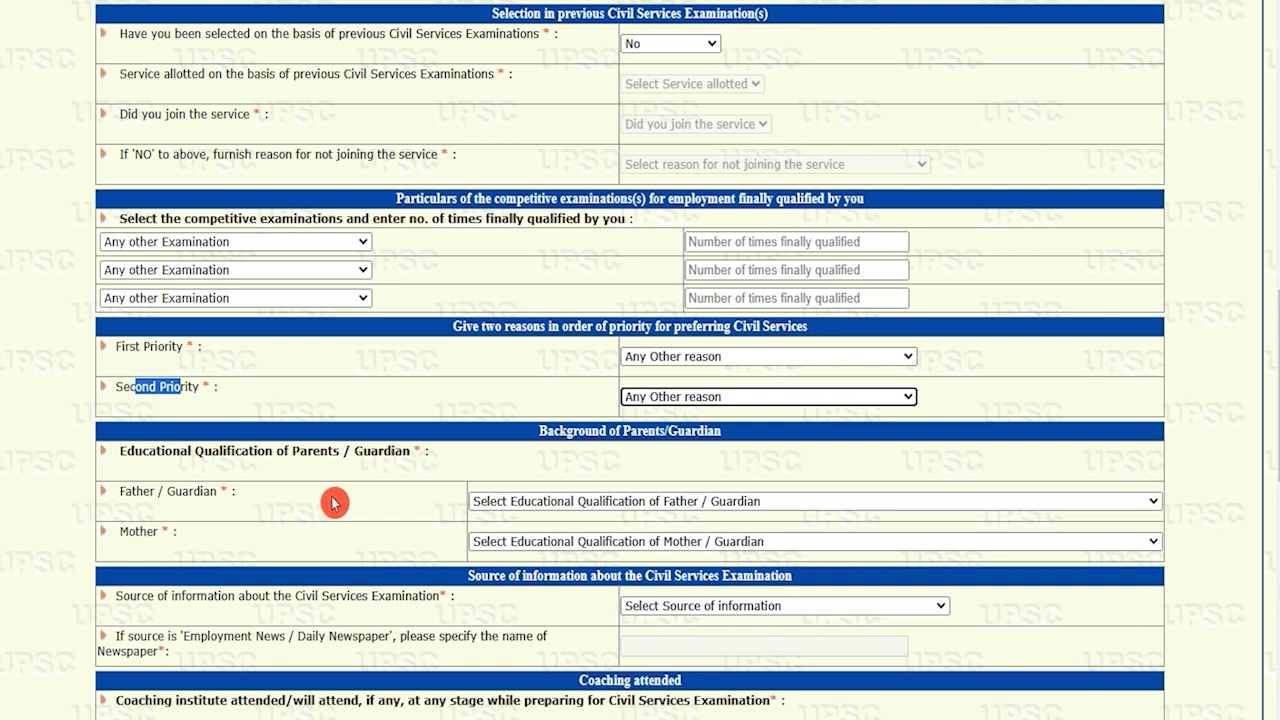
left_click(557, 430)
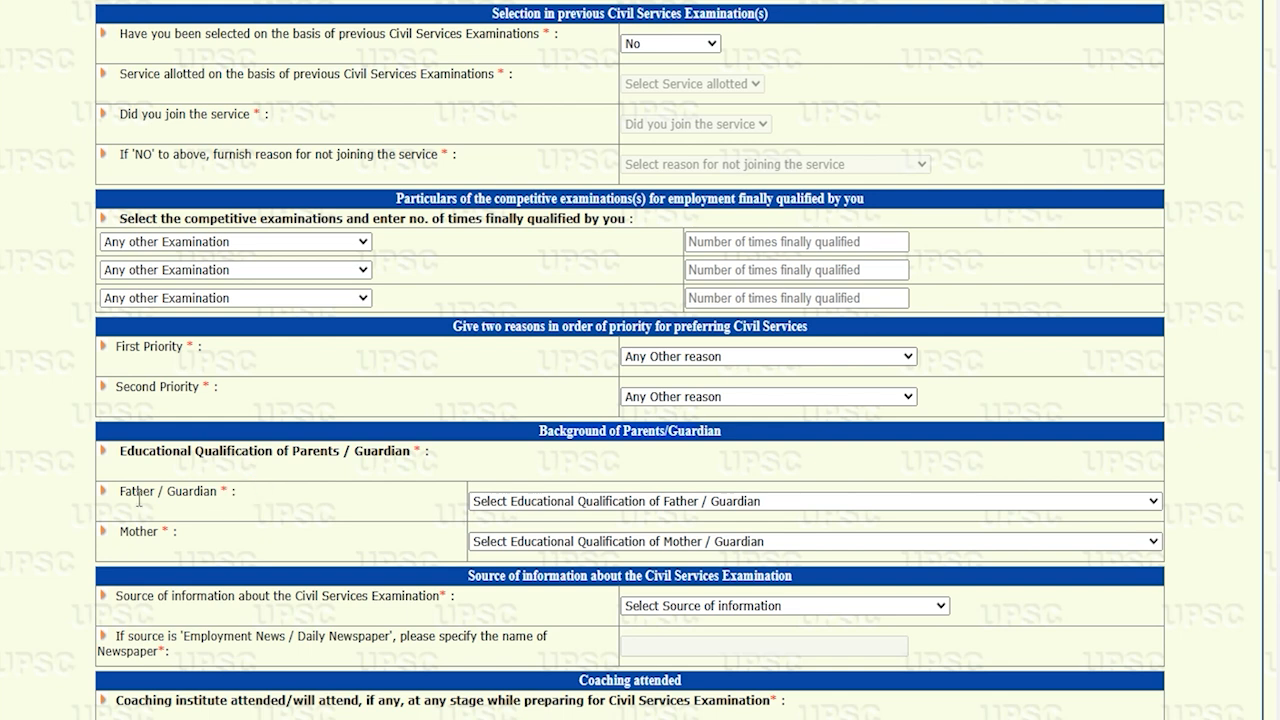
Set both the Father/Guardian and Mother qualifications to Graduate
left_click(557, 505)
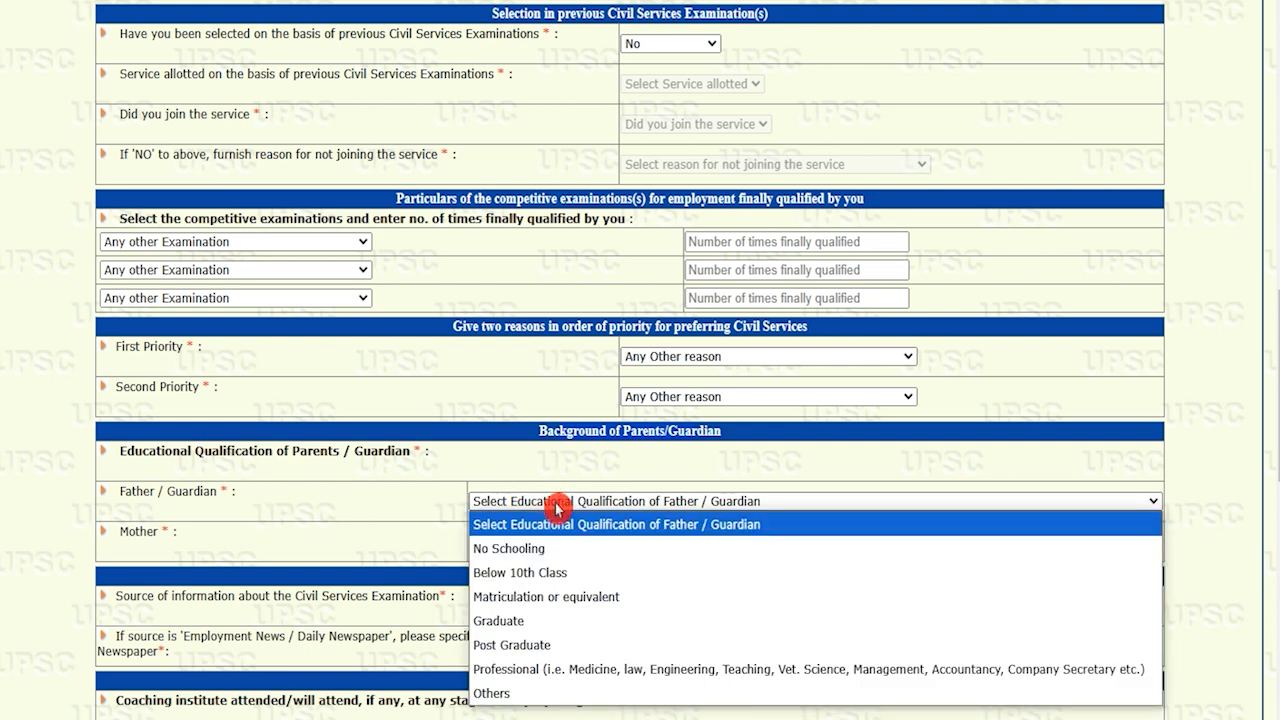
left_click(524, 621)
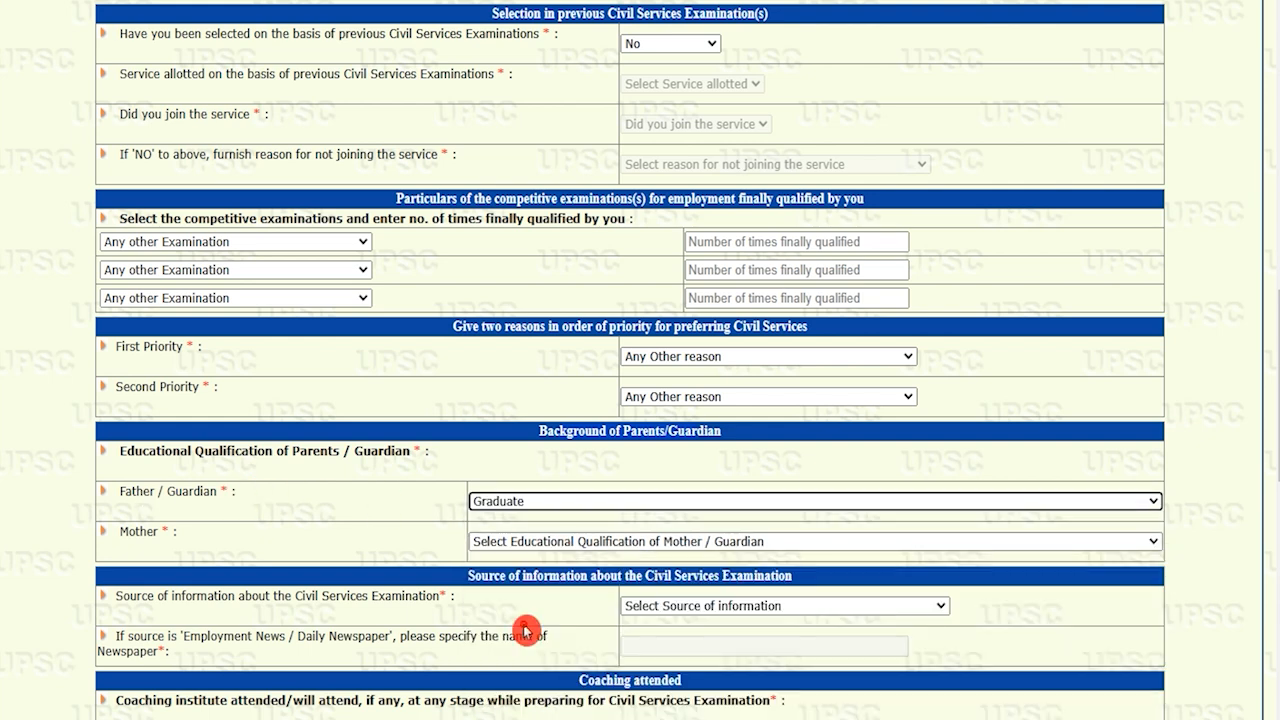
left_click(485, 553)
left_click(520, 447)
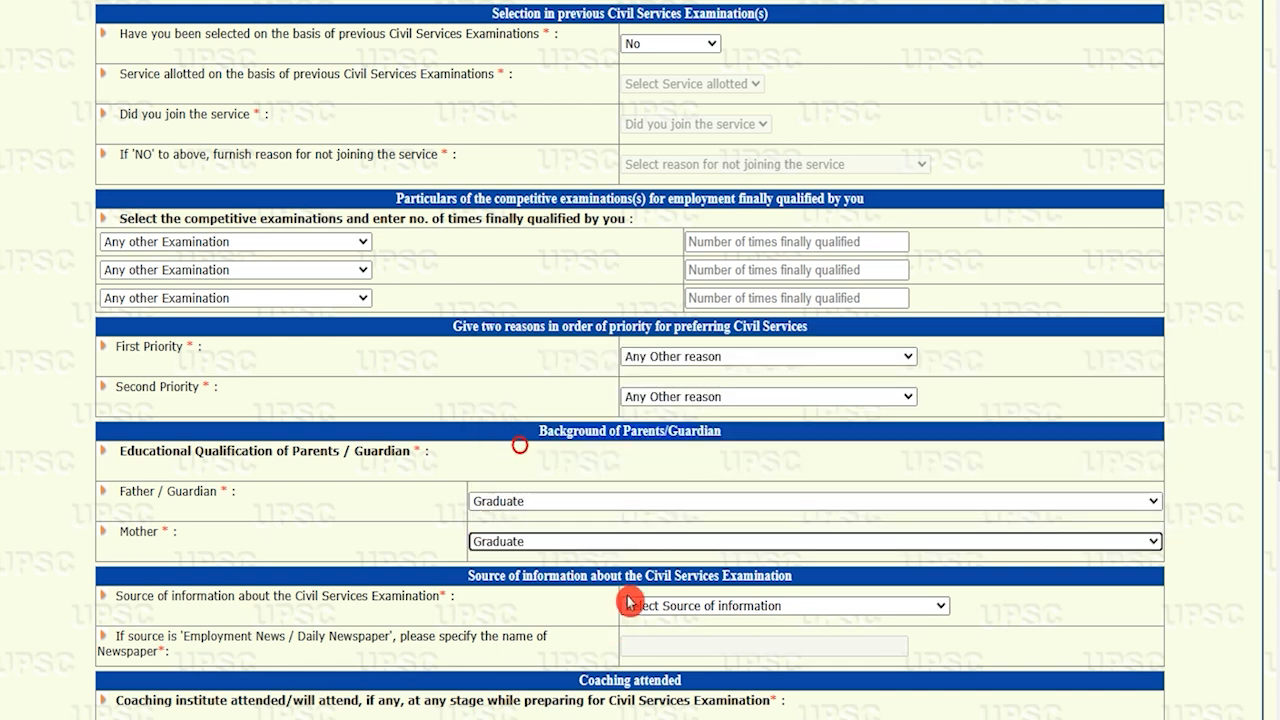
Choose UPSC Website as the source of information about the exam
scroll(728, 408, "down", 2)
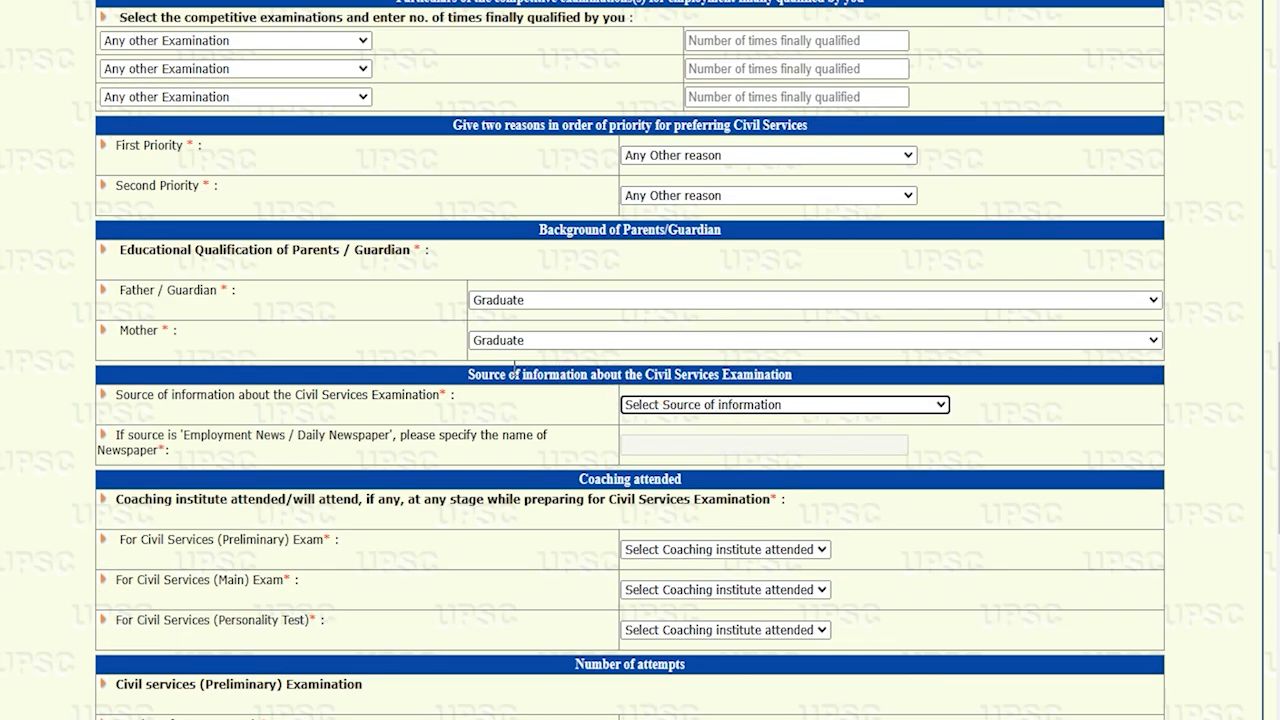
left_click_drag(316, 394, 726, 400)
left_click(728, 404)
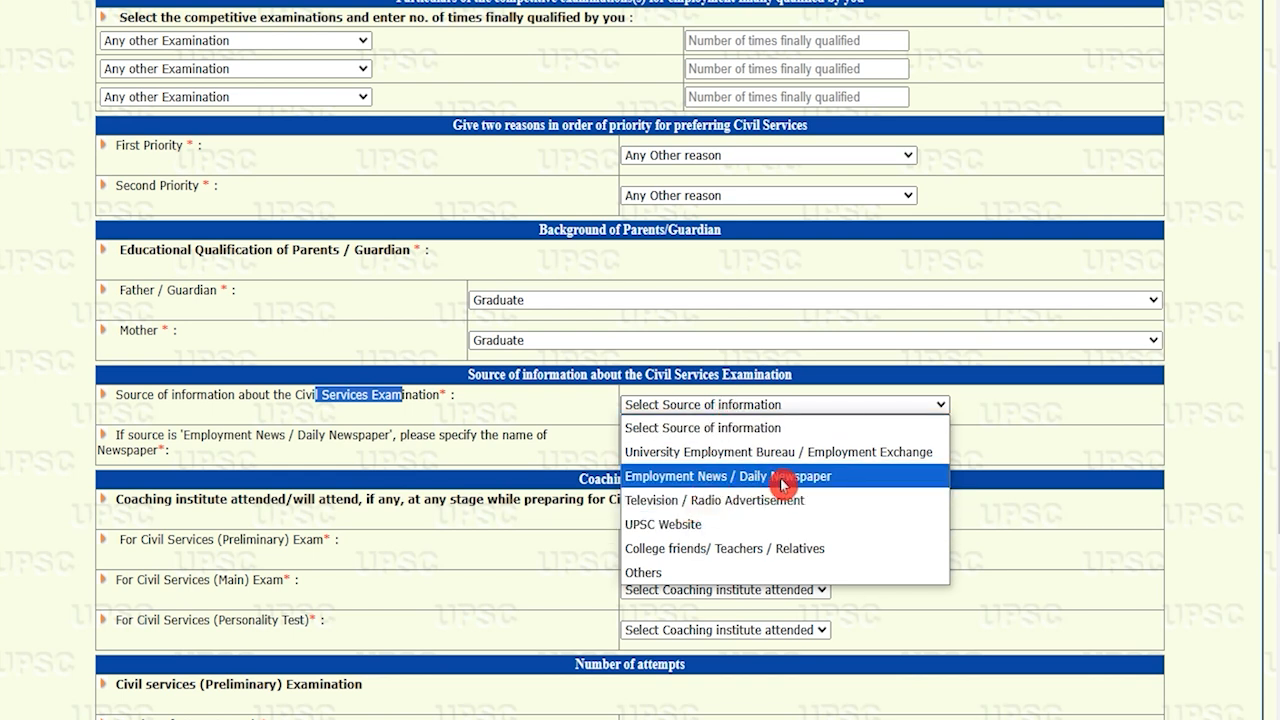
left_click(697, 525)
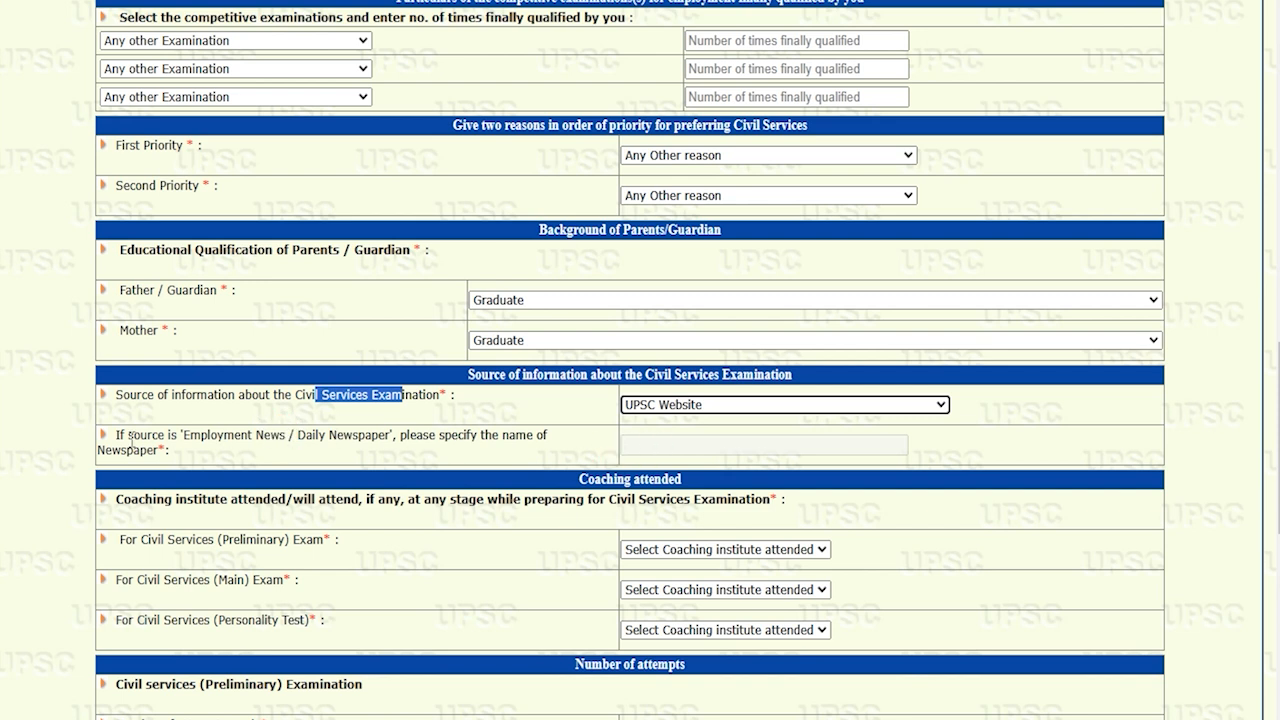
left_click_drag(126, 437, 236, 437)
left_click_drag(328, 437, 677, 451)
Mark Private Coaching Centre for Preliminary, Main and Personality Test coaching
scroll(274, 347, "down", 2)
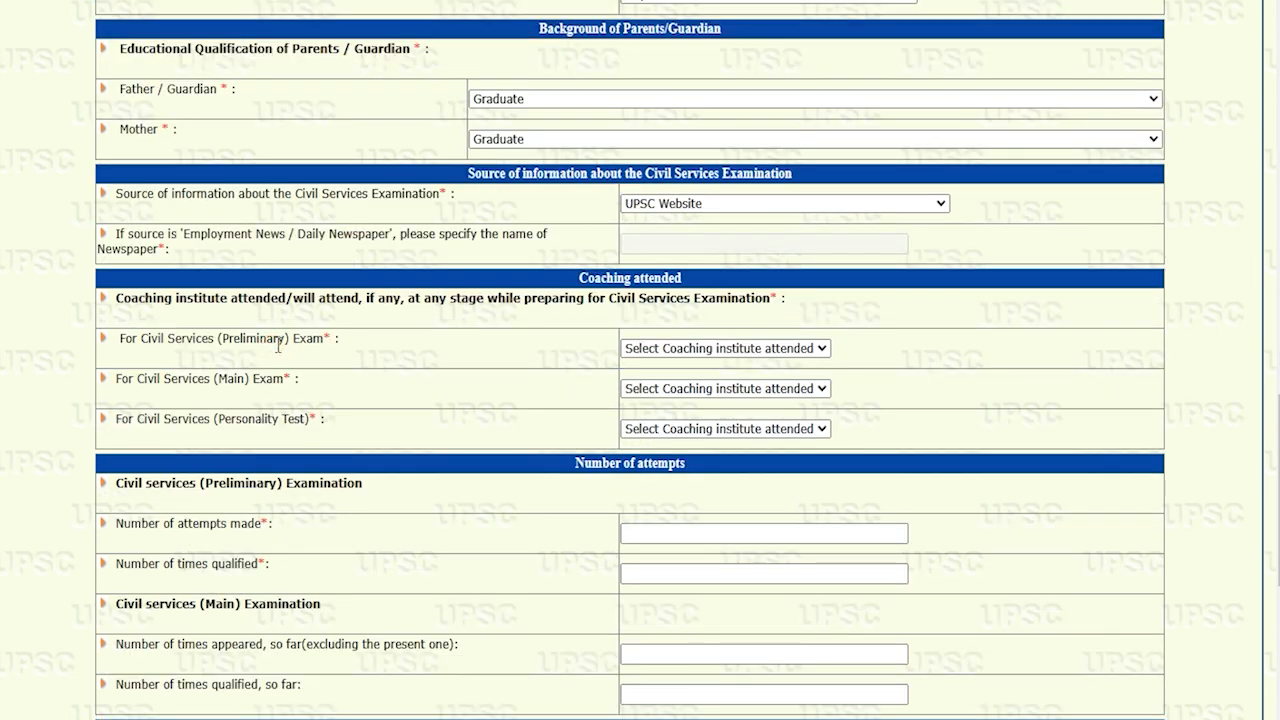
left_click_drag(141, 343, 288, 340)
left_click(661, 352)
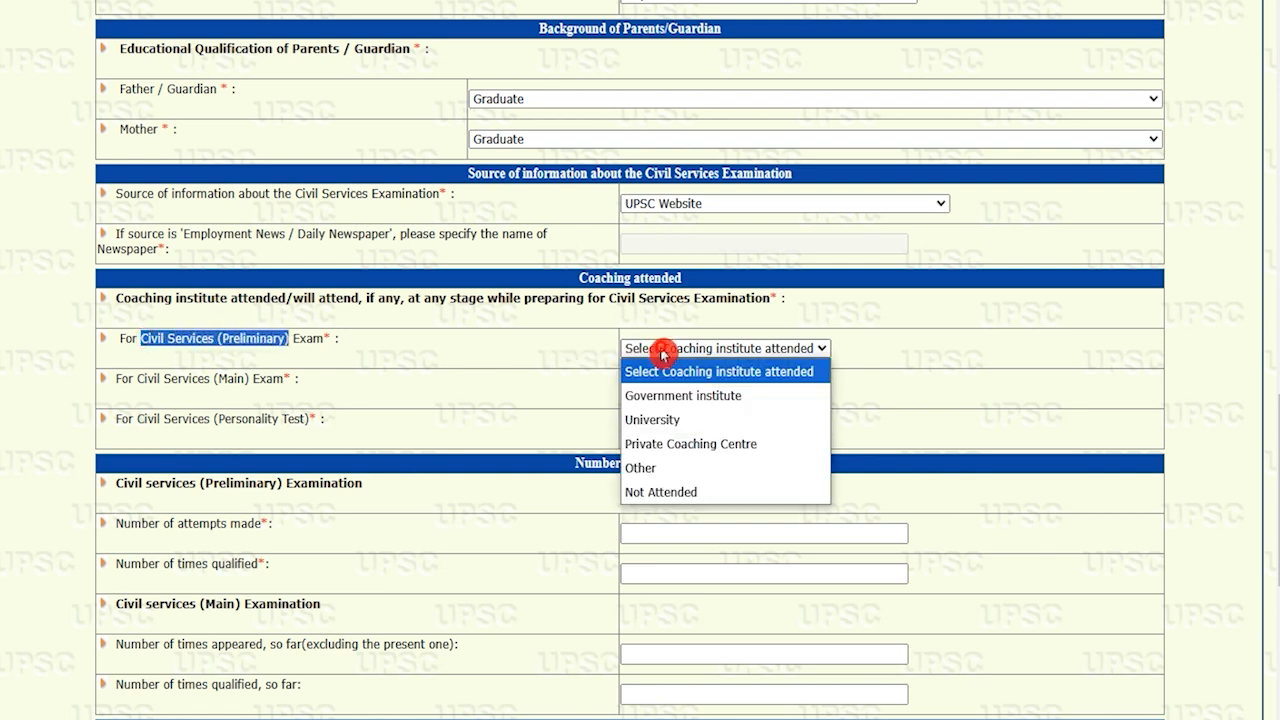
left_click(670, 444)
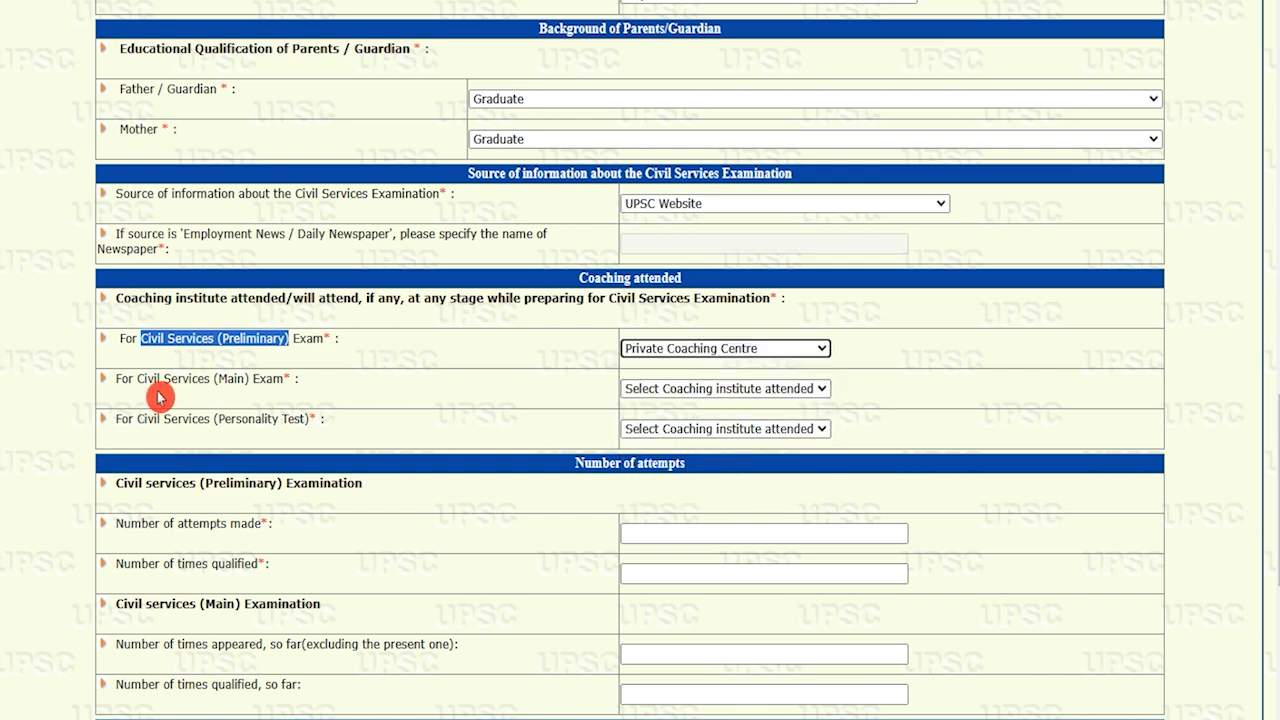
left_click_drag(153, 381, 246, 381)
left_click(698, 389)
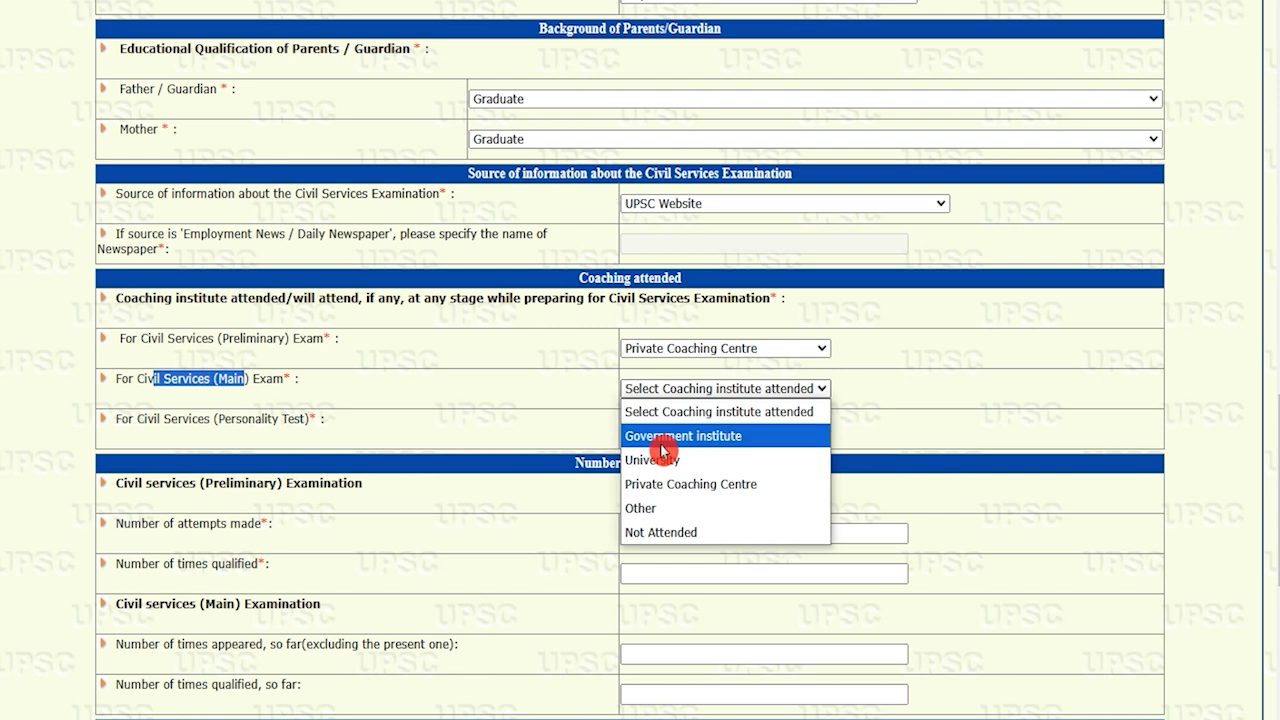
left_click(670, 484)
left_click(226, 441)
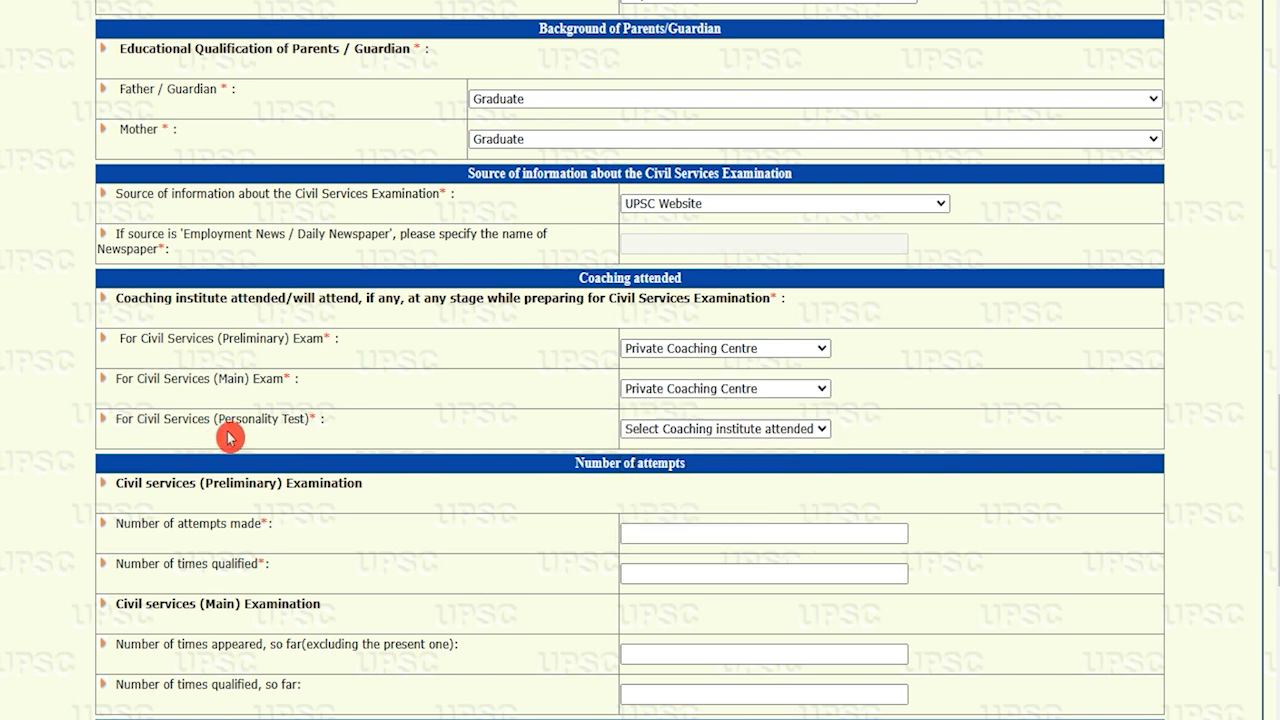
left_click_drag(138, 419, 272, 419)
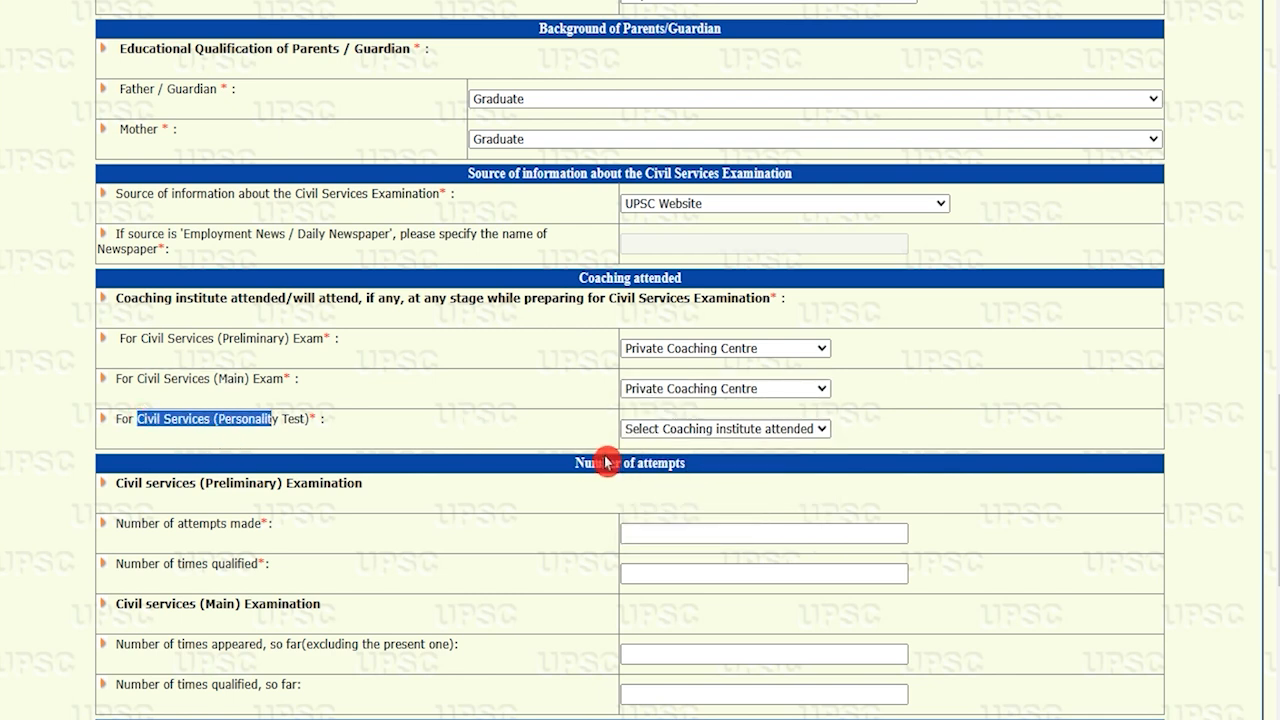
left_click(654, 429)
left_click(660, 525)
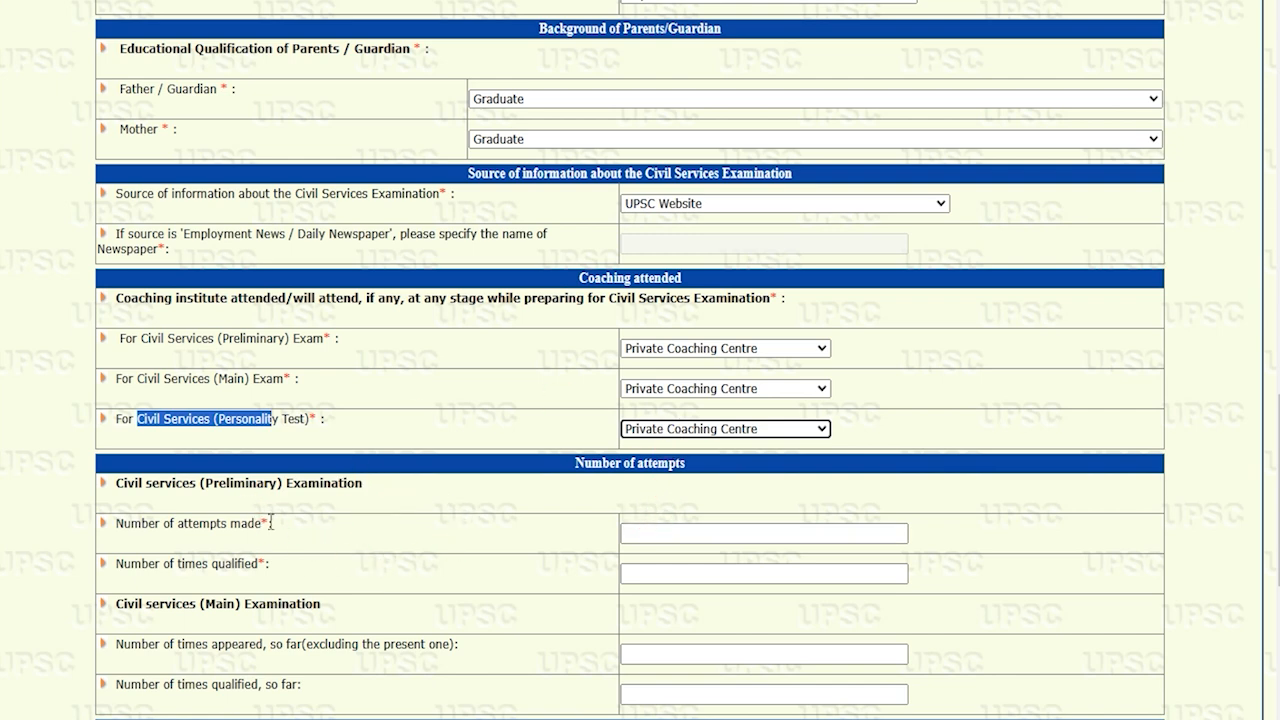
Go to the Preliminary attempts section and select the Number of attempts made field
left_click_drag(137, 483, 350, 485)
scroll(350, 485, "down", 2)
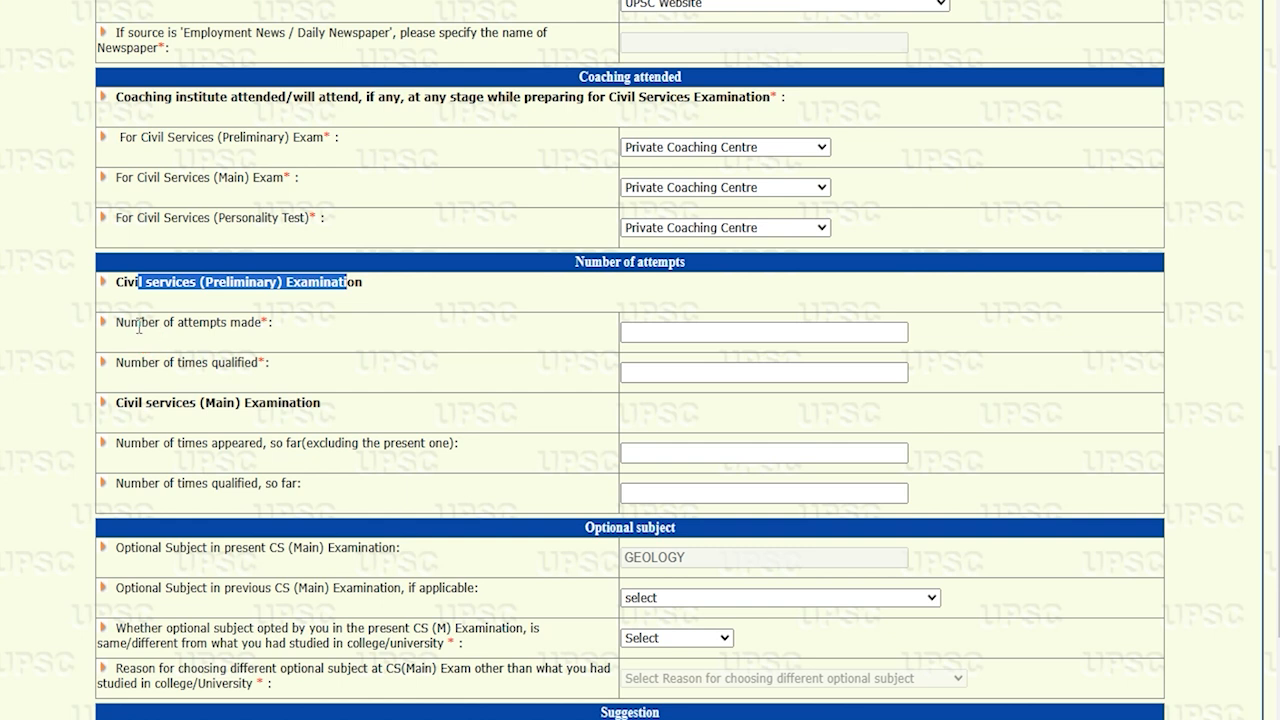
left_click_drag(129, 323, 220, 324)
left_click(677, 341)
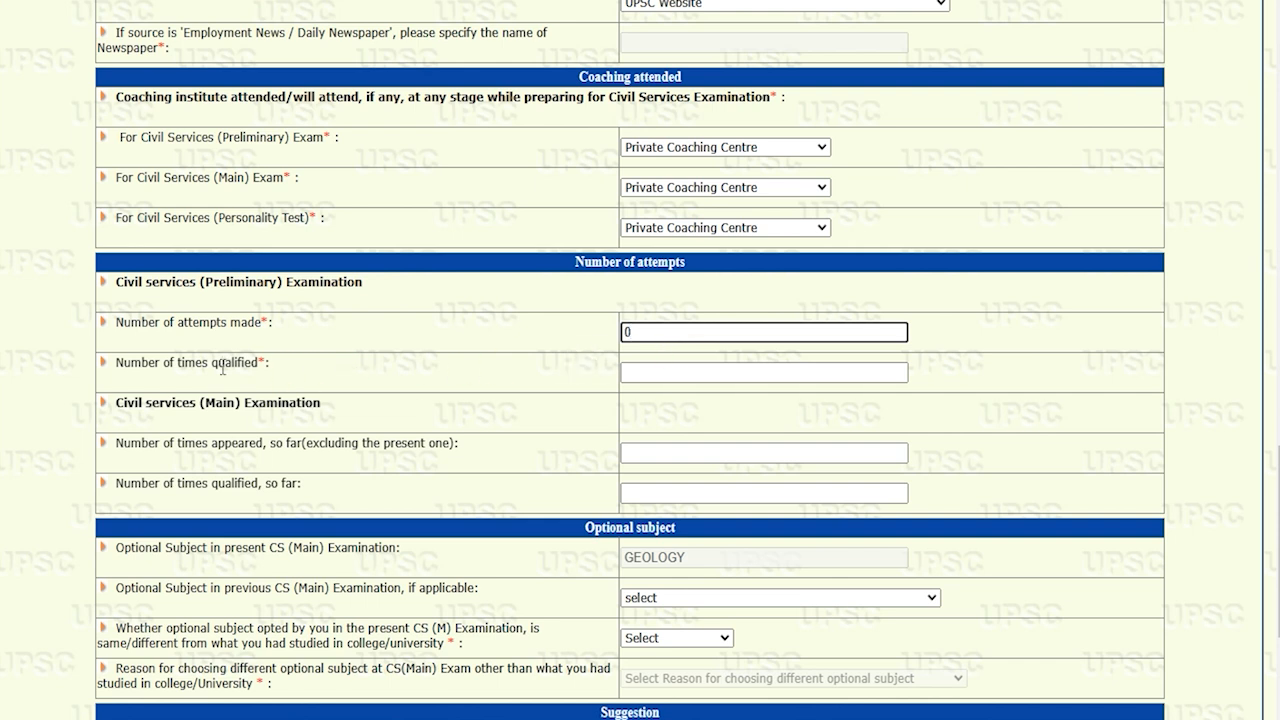
Enter 0 for prelims times qualified and for Main times appeared and times qualified
left_click(652, 373)
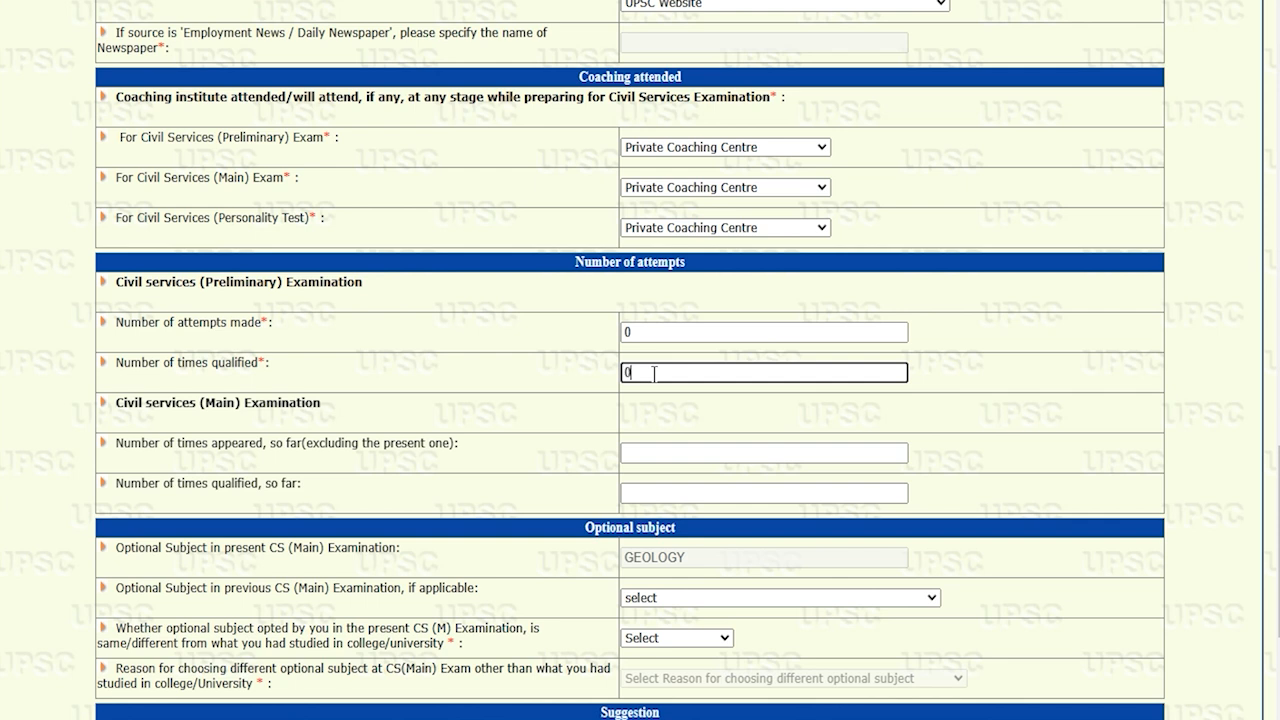
left_click_drag(122, 402, 297, 402)
left_click_drag(116, 443, 264, 443)
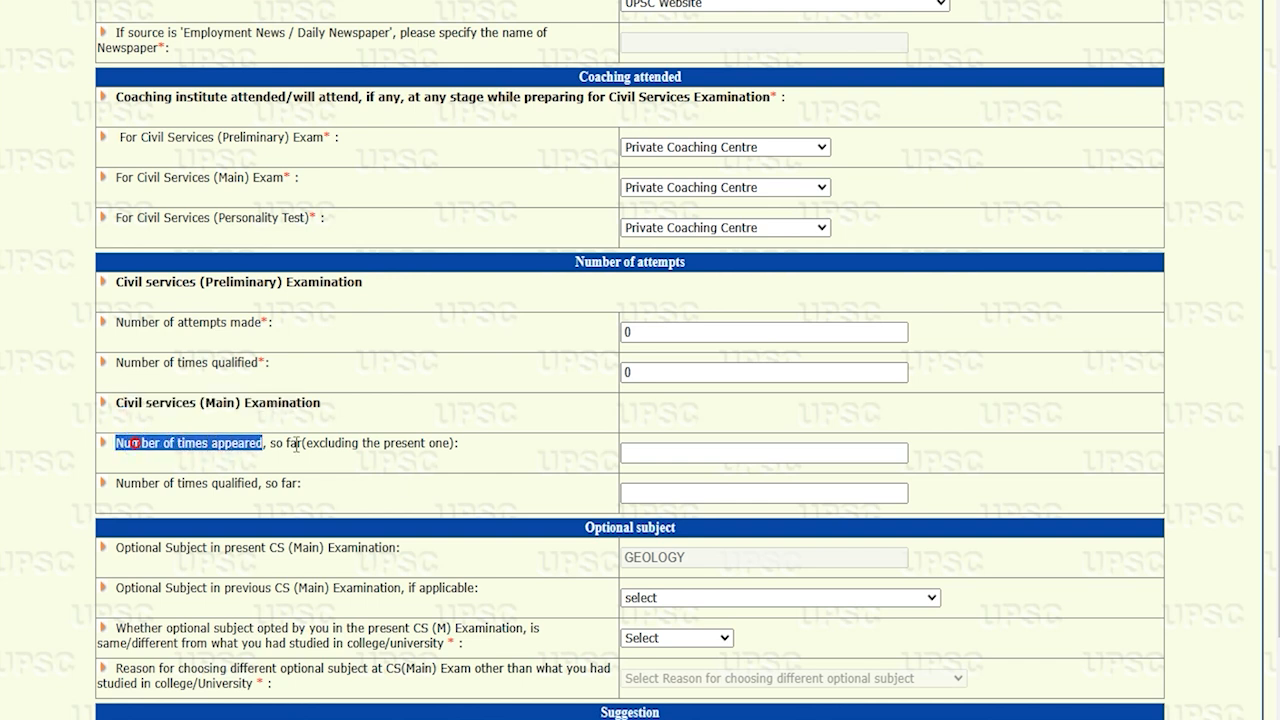
left_click(650, 453)
type("0")
left_click(654, 489)
type("0")
scroll(654, 489, "down", 2)
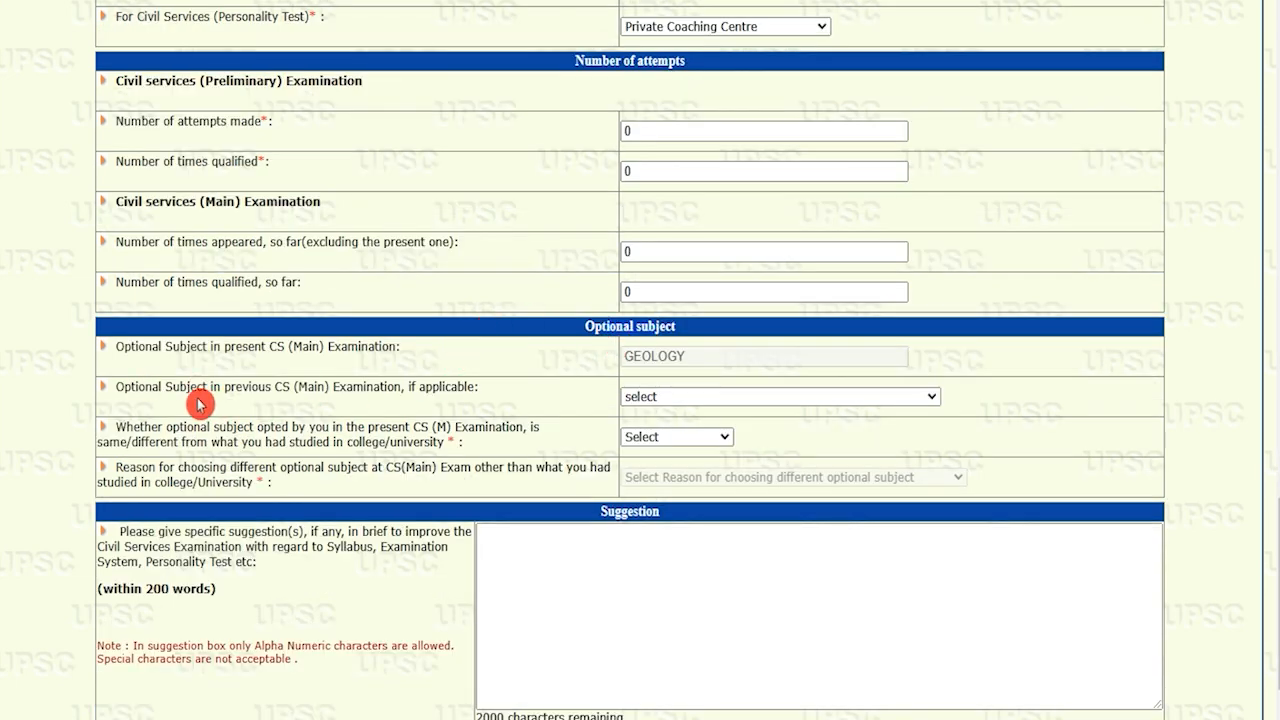
Set the previous optional subject to HISTORY and mark it the same as in college
left_click_drag(135, 388, 428, 388)
left_click(655, 400)
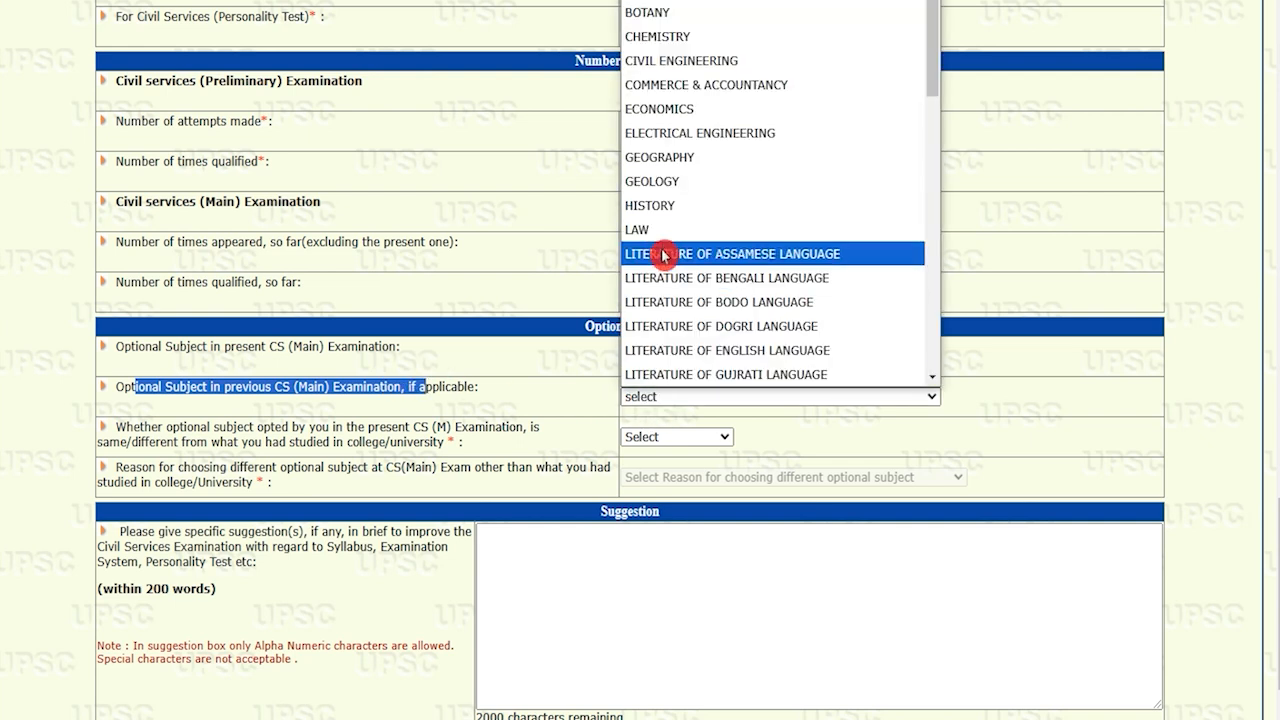
left_click(665, 205)
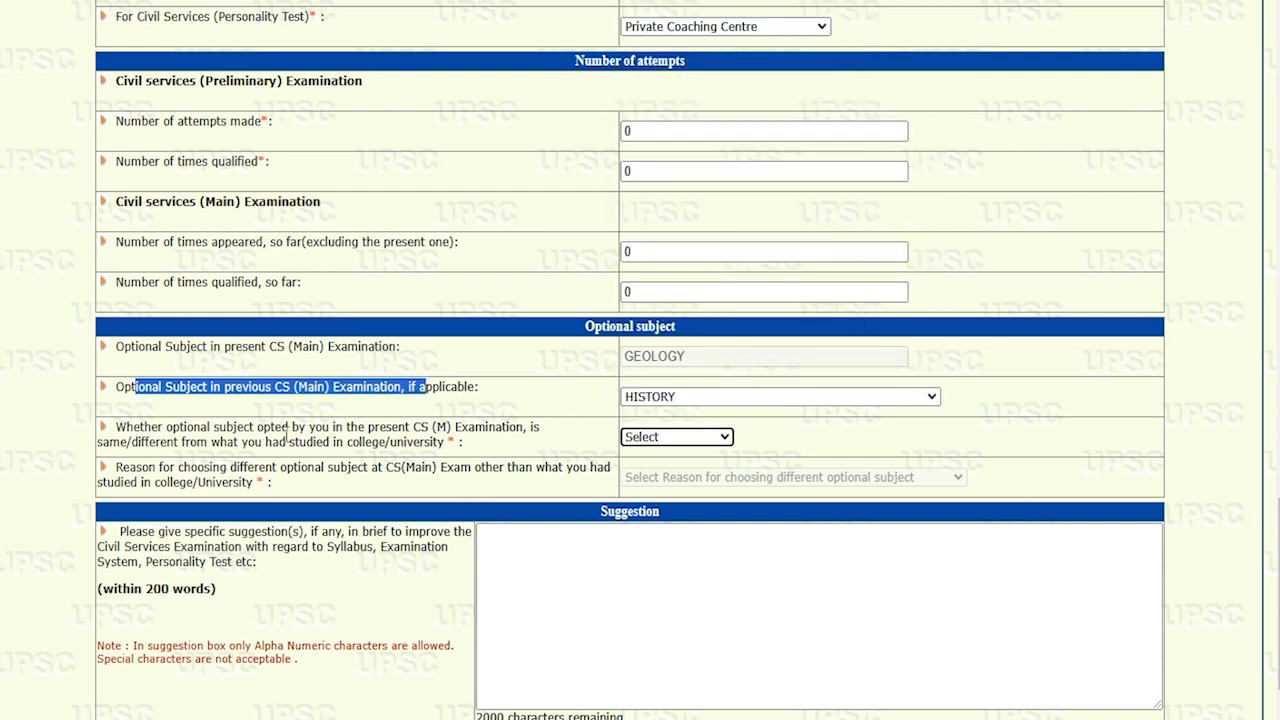
left_click_drag(184, 428, 276, 428)
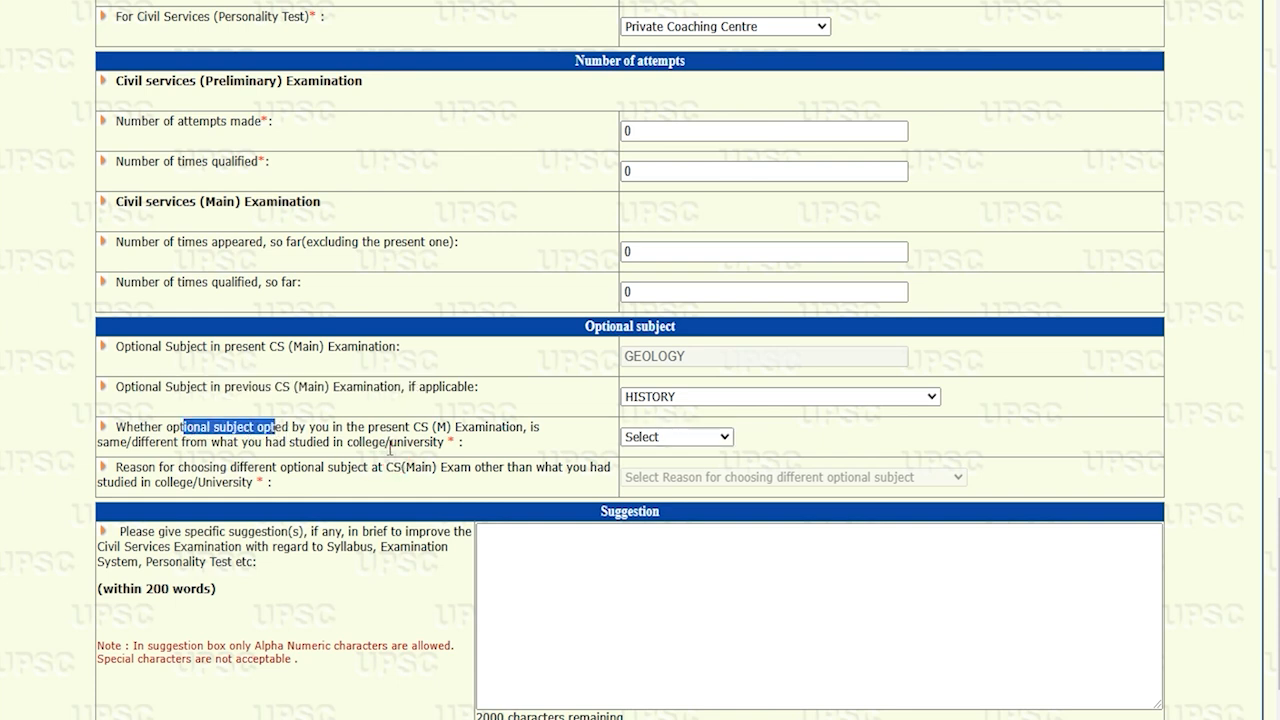
left_click_drag(358, 442, 397, 442)
left_click(660, 444)
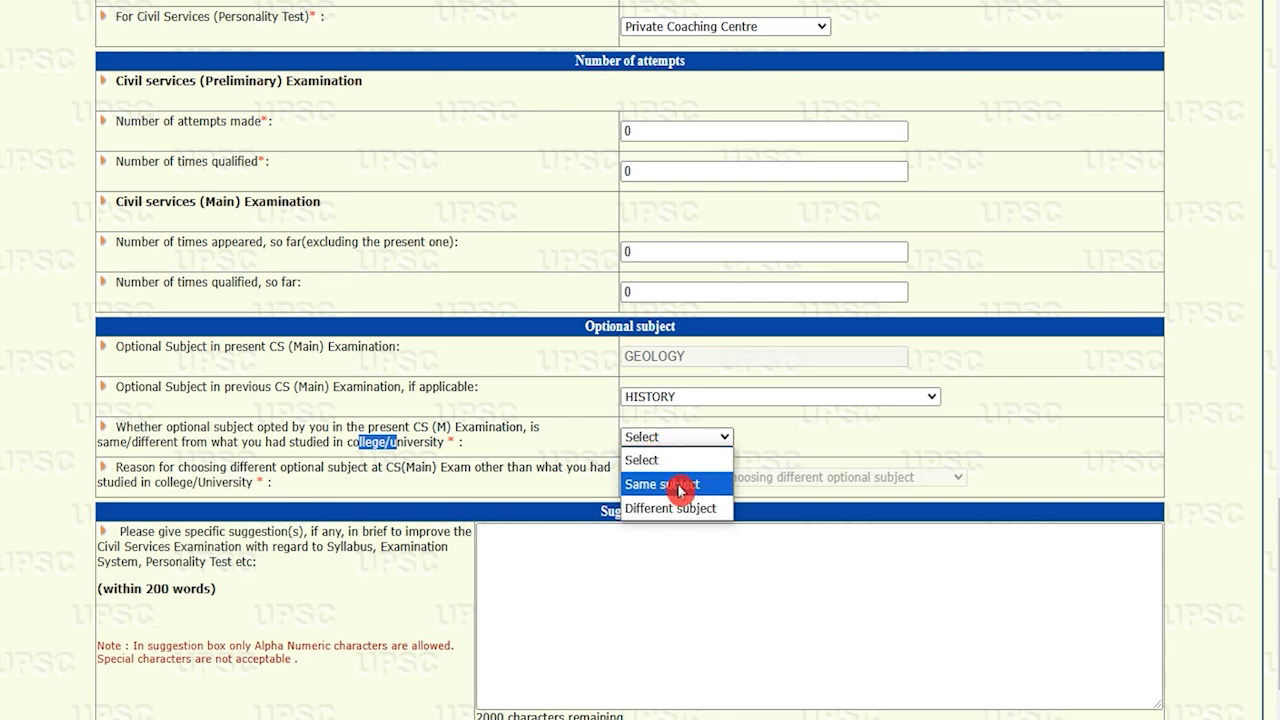
left_click(673, 495)
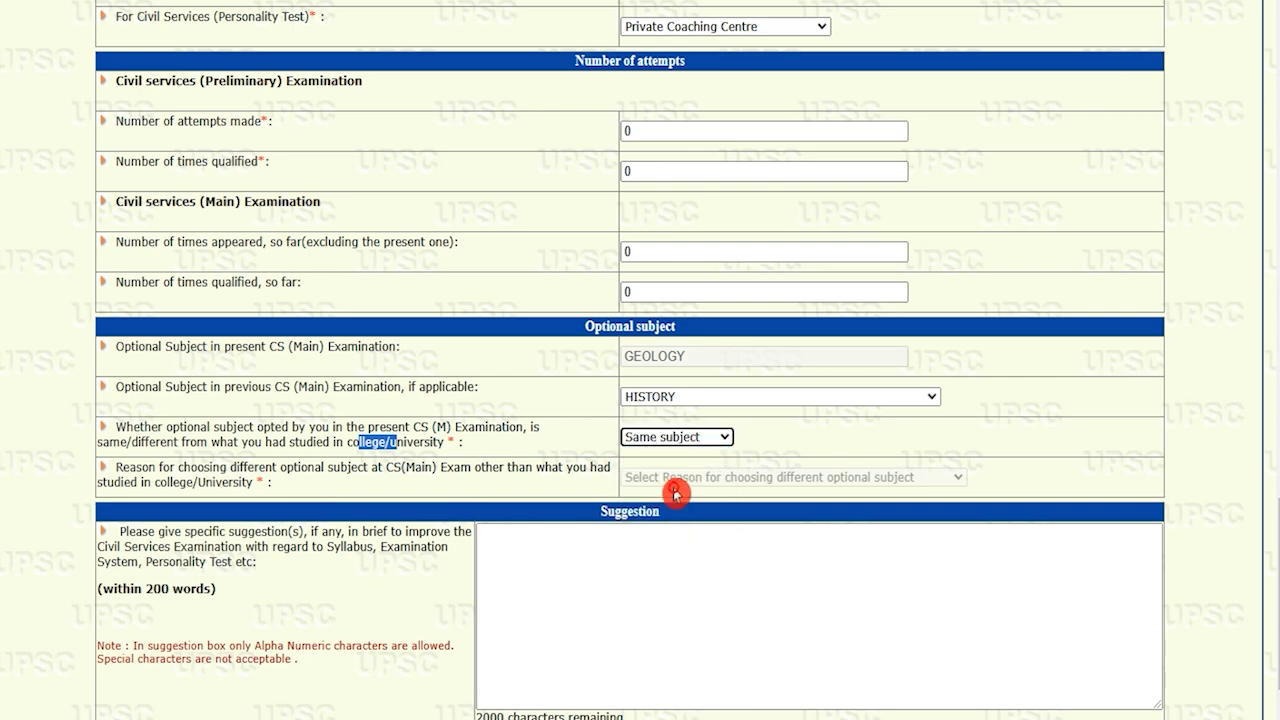
Go to the Personality Test suggestion question and place the cursor in its box
scroll(600, 490, "down", 1)
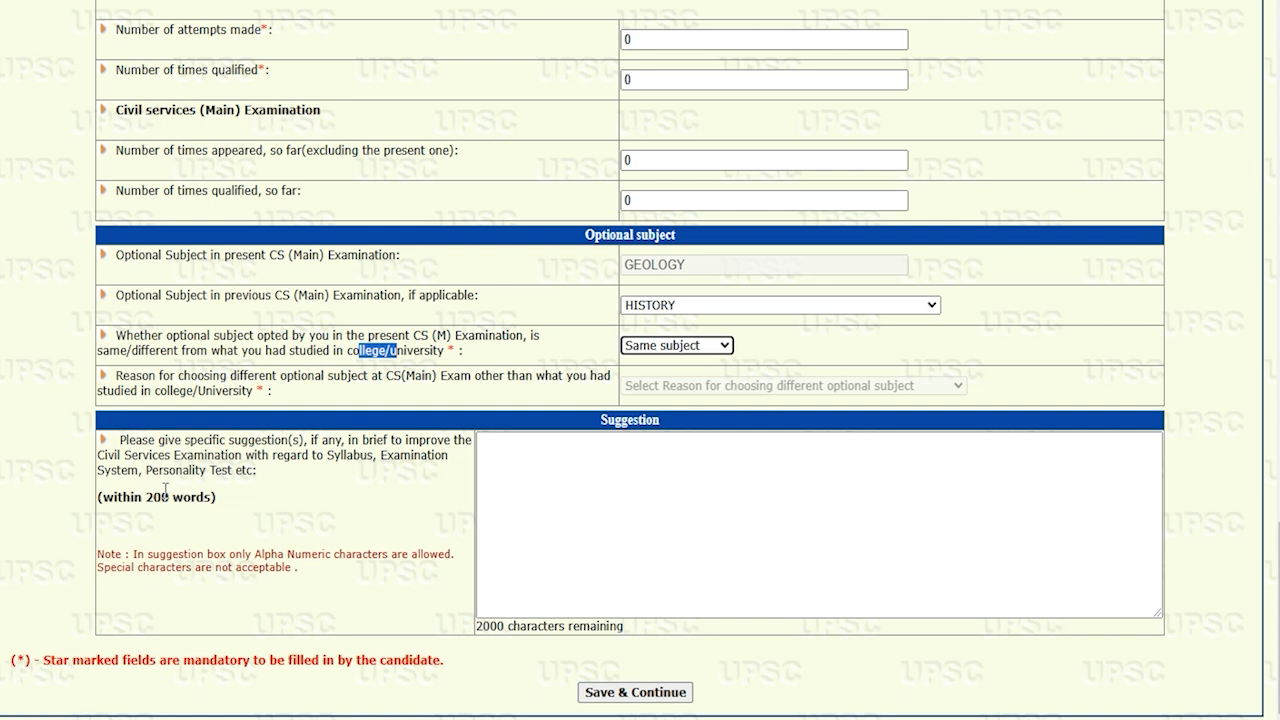
left_click_drag(118, 460, 302, 455)
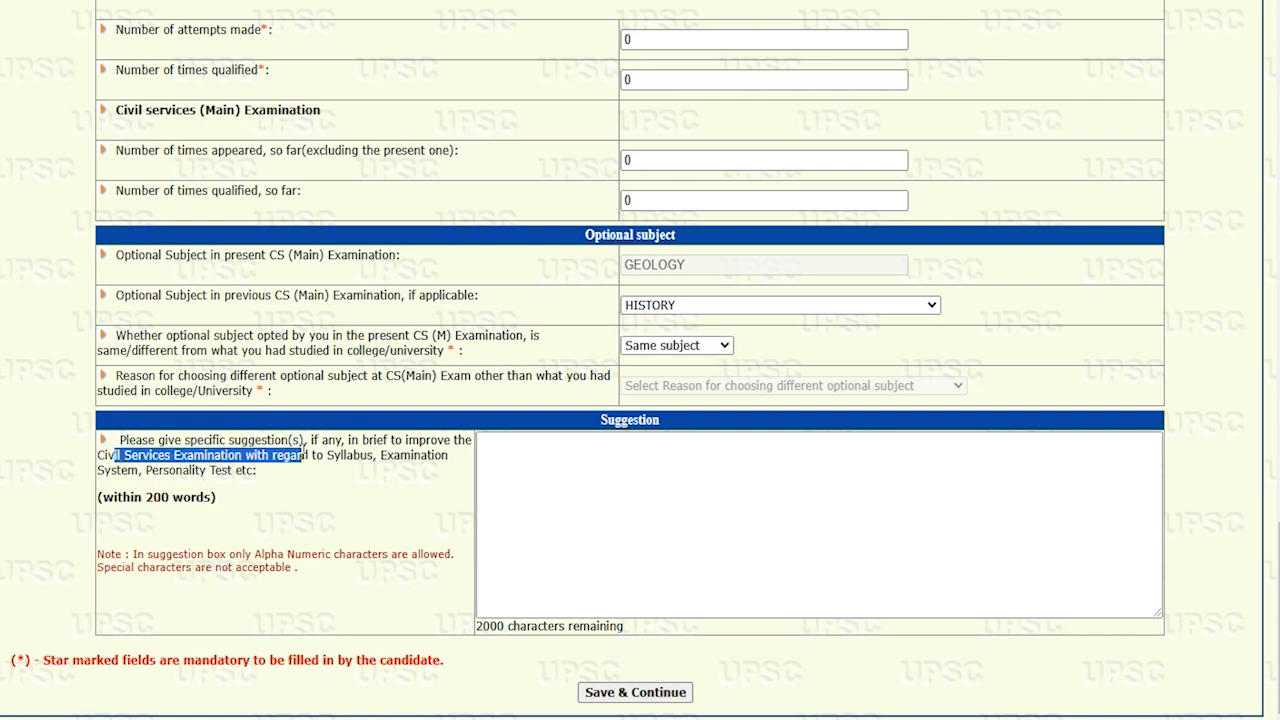
left_click_drag(168, 470, 229, 470)
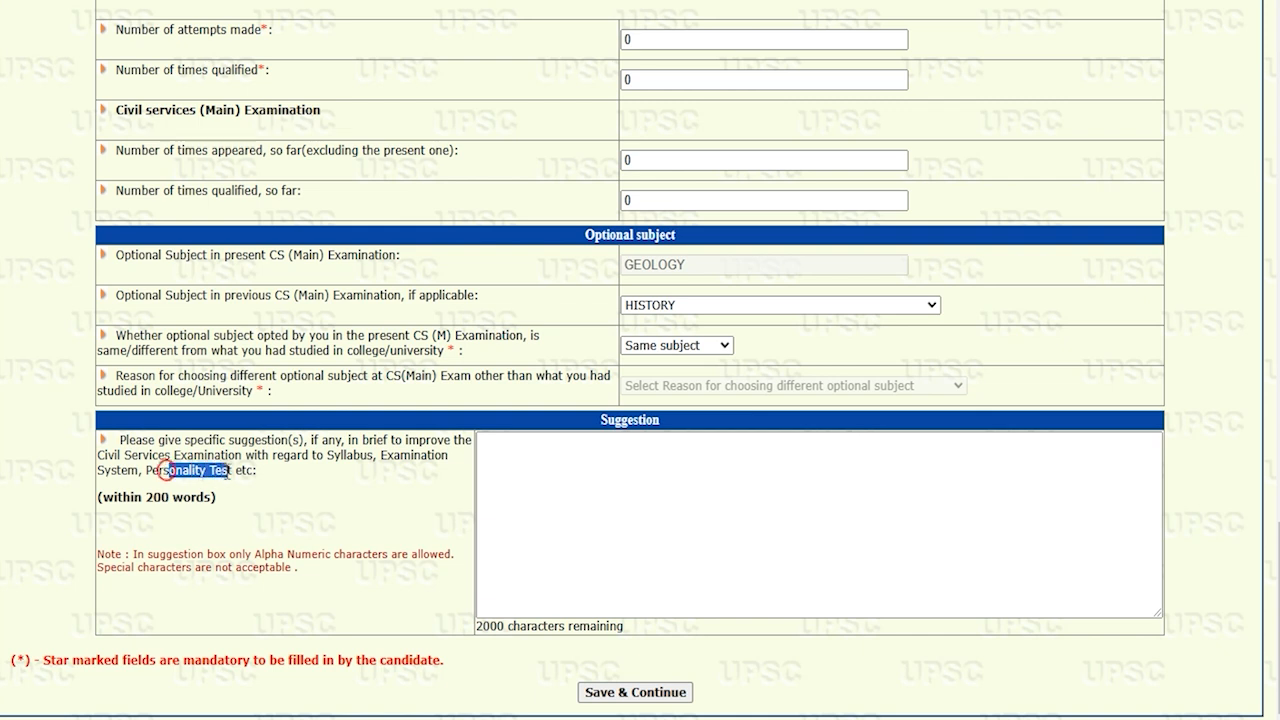
left_click(536, 468)
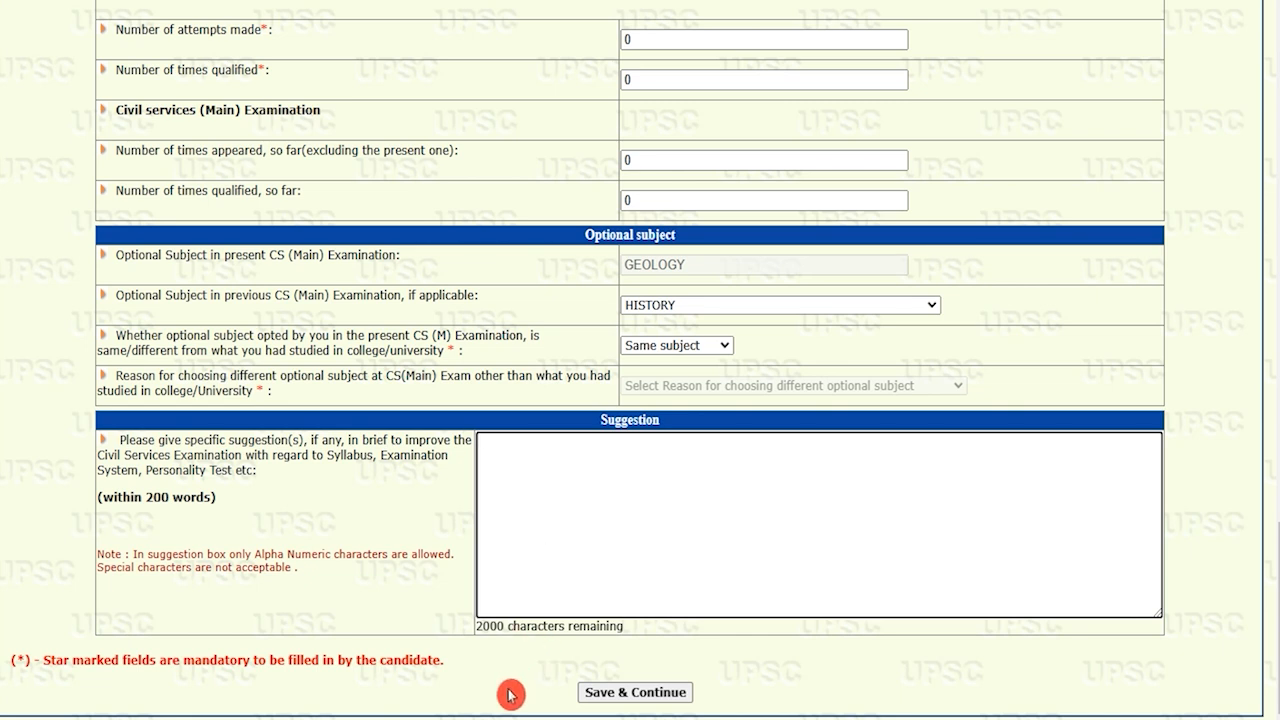
Save the CSE detailed form and continue to the declaration page
left_click(660, 692)
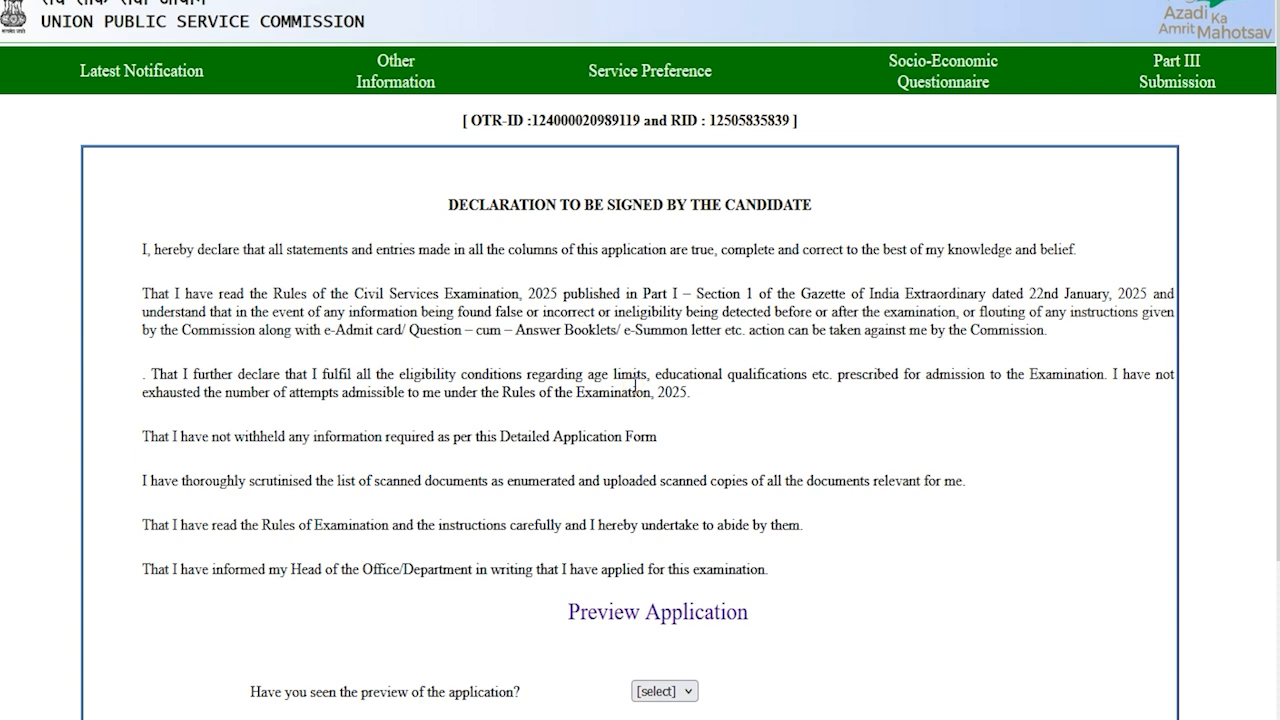
scroll(636, 383, "down", 2)
left_click(620, 428)
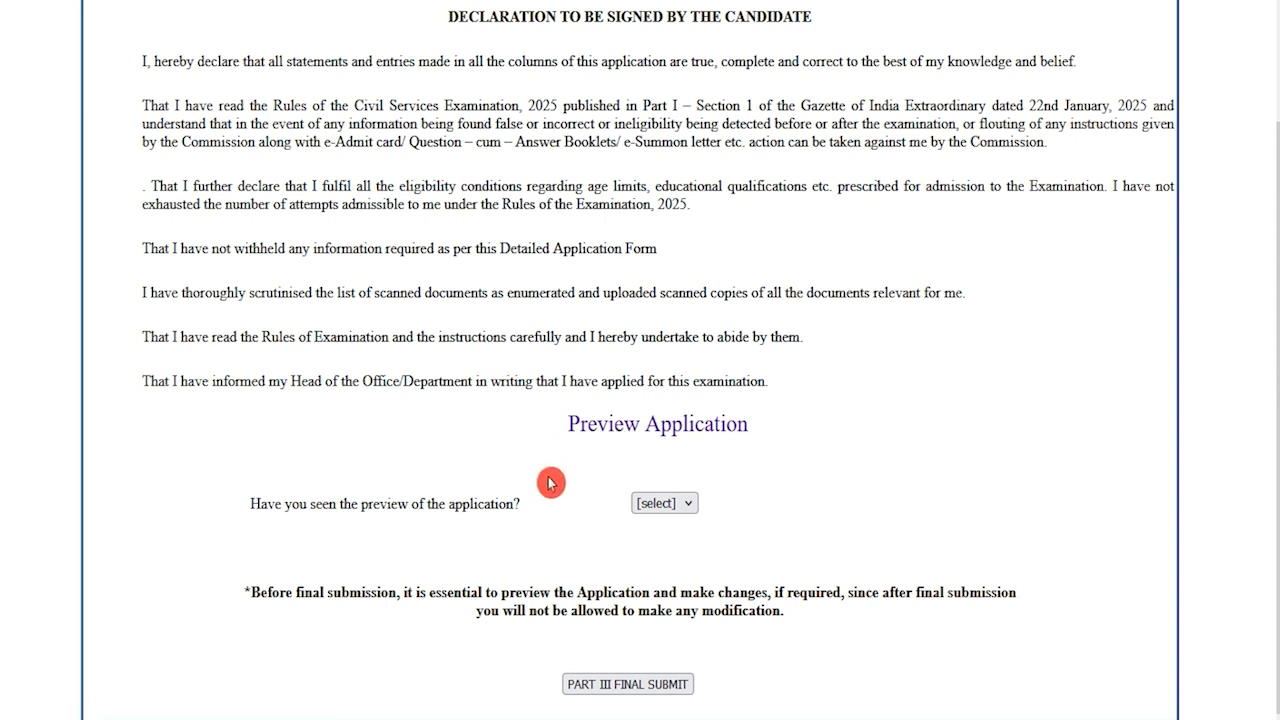
Answer Yes to having seen the preview and final-submit CSE Part III
left_click_drag(294, 503, 476, 503)
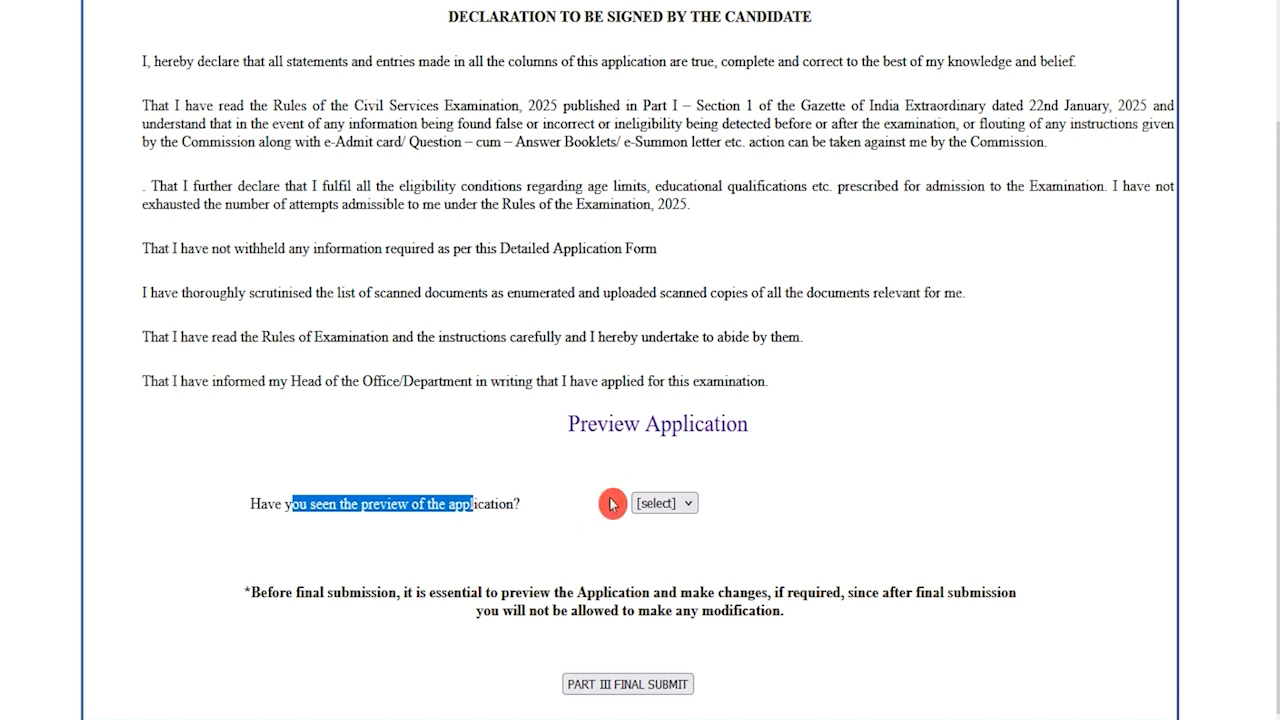
left_click(655, 503)
left_click(657, 552)
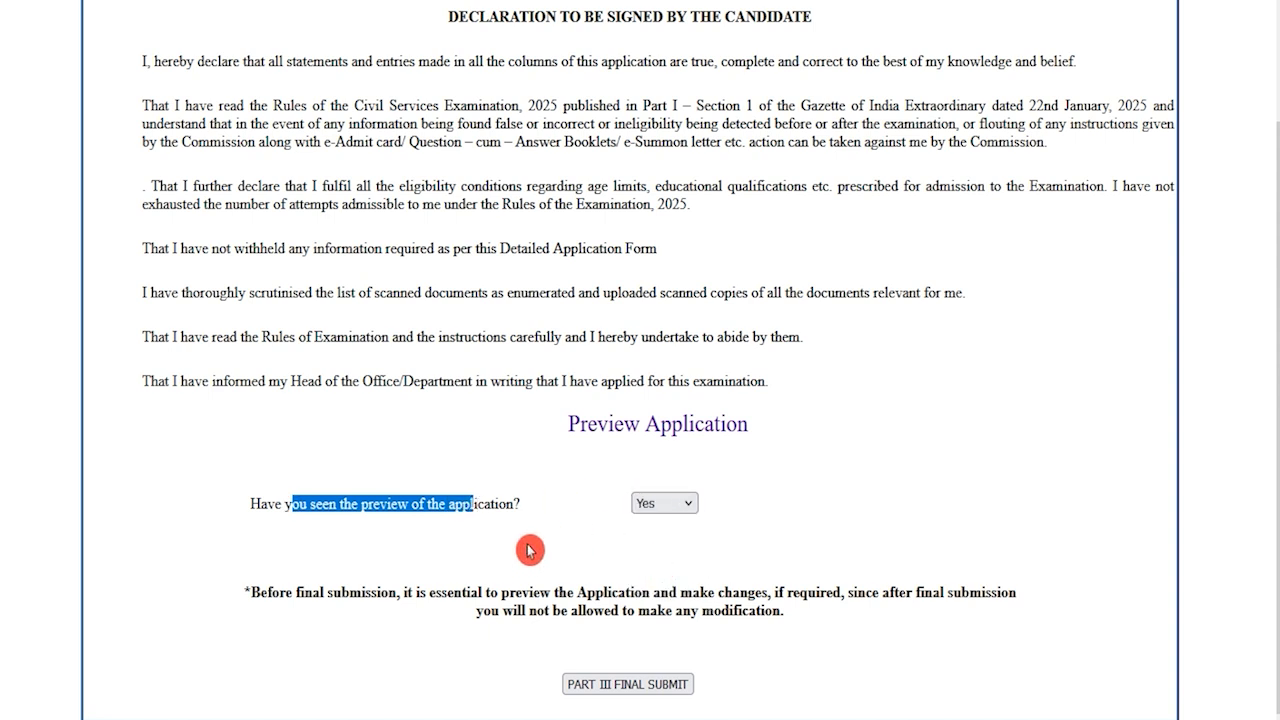
left_click(667, 686)
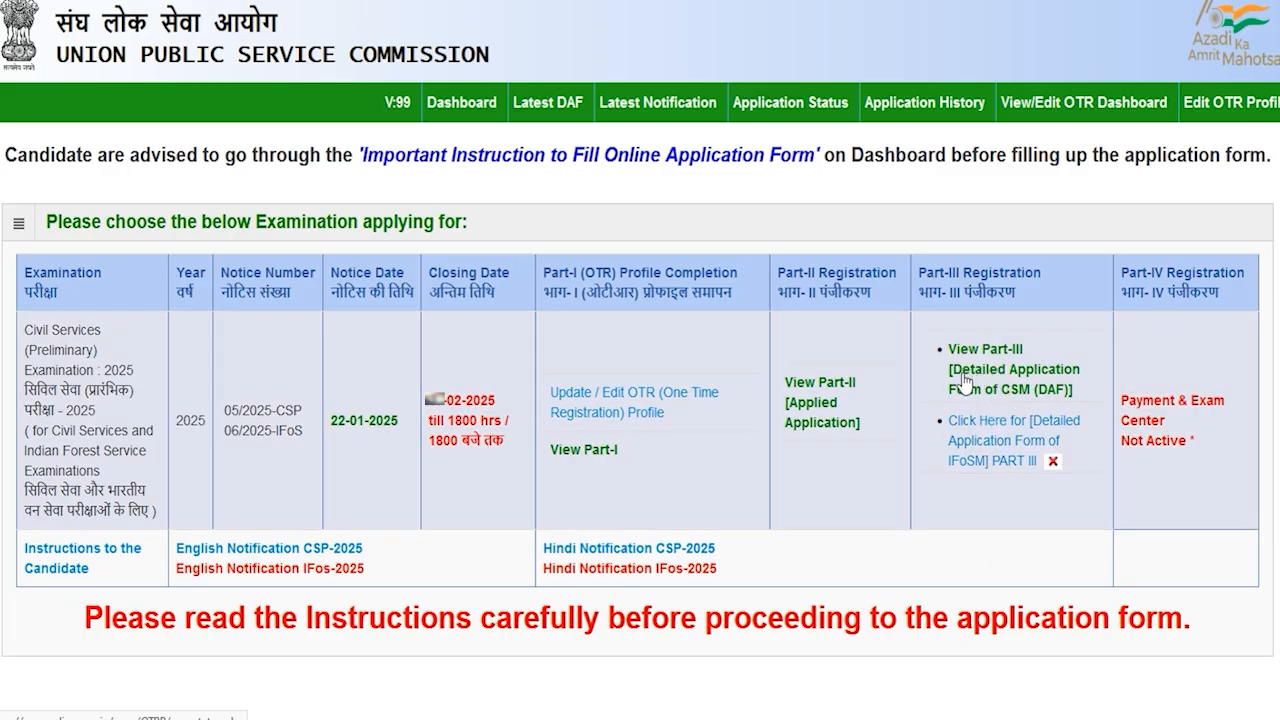
Open the IFoS Main Part III detailed application form from the dashboard
left_click(1040, 376)
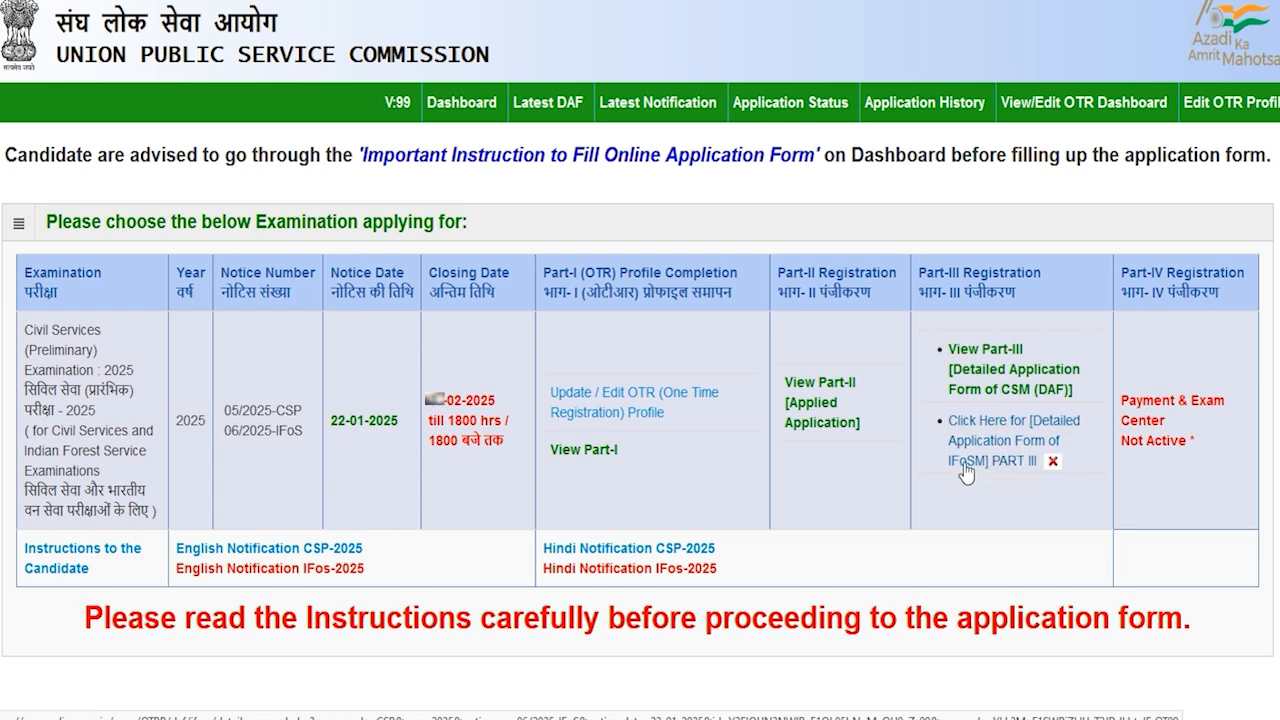
left_click(1014, 470)
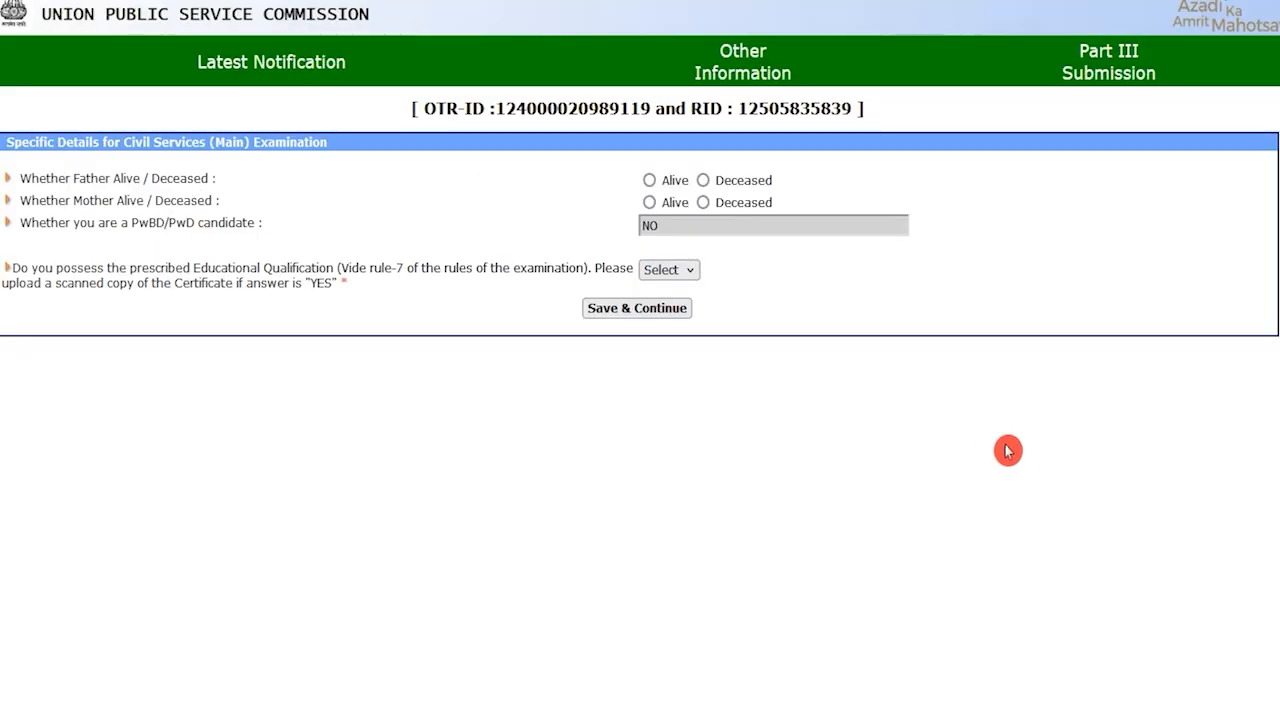
Mark both father and mother as Alive
left_click_drag(86, 179, 134, 179)
double_click(155, 179)
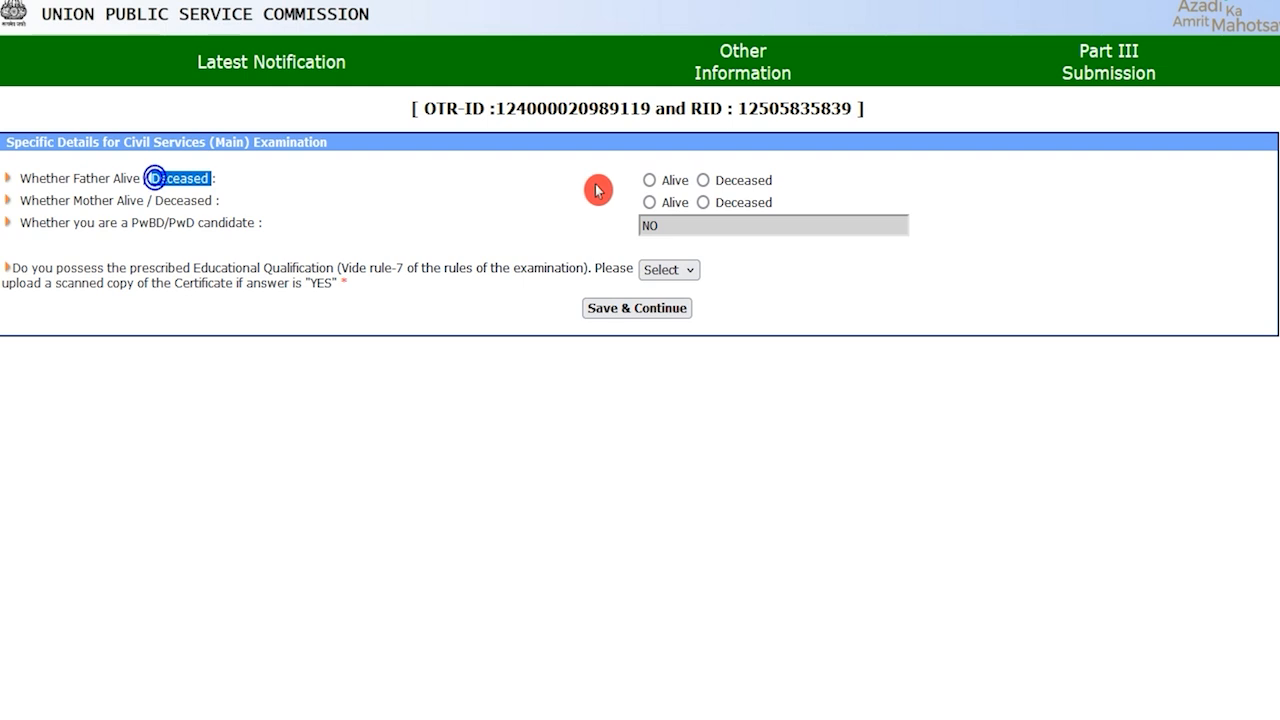
left_click(649, 181)
left_click(556, 193)
left_click_drag(77, 197, 117, 197)
left_click(649, 202)
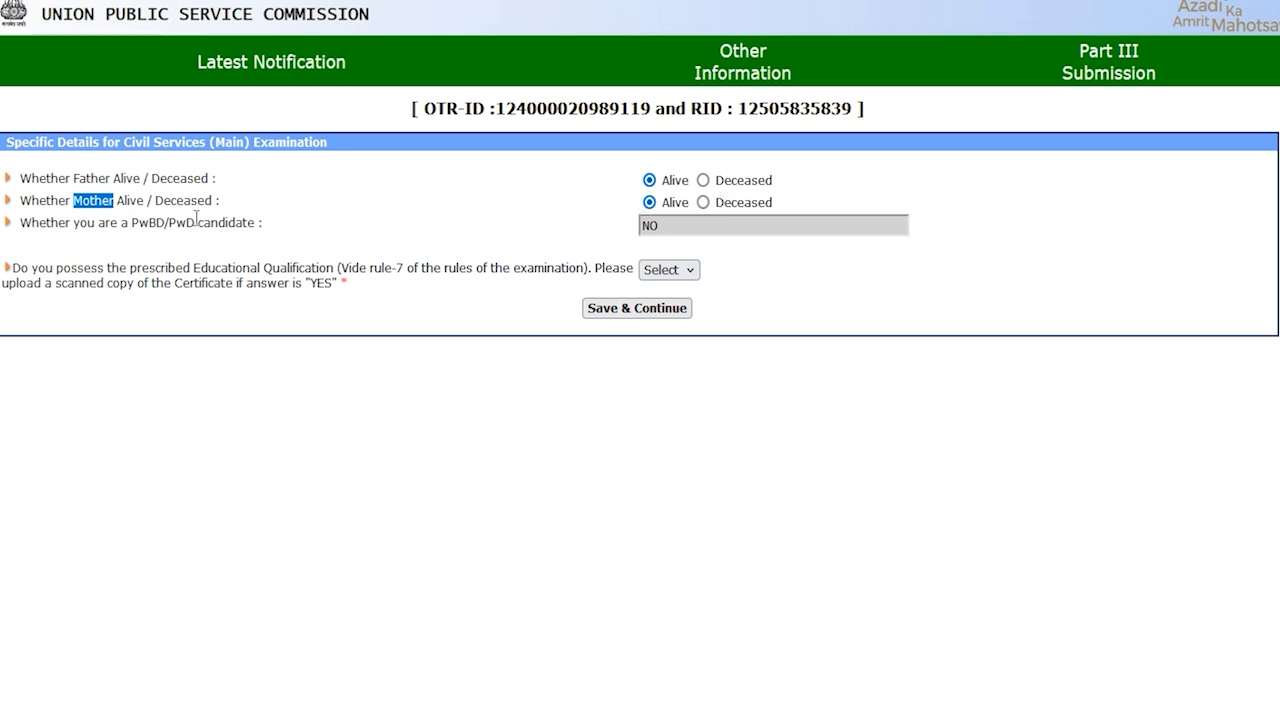
Answer Yes to holding the educational qualification and save the Civil Services (Main) details
left_click_drag(75, 222, 226, 222)
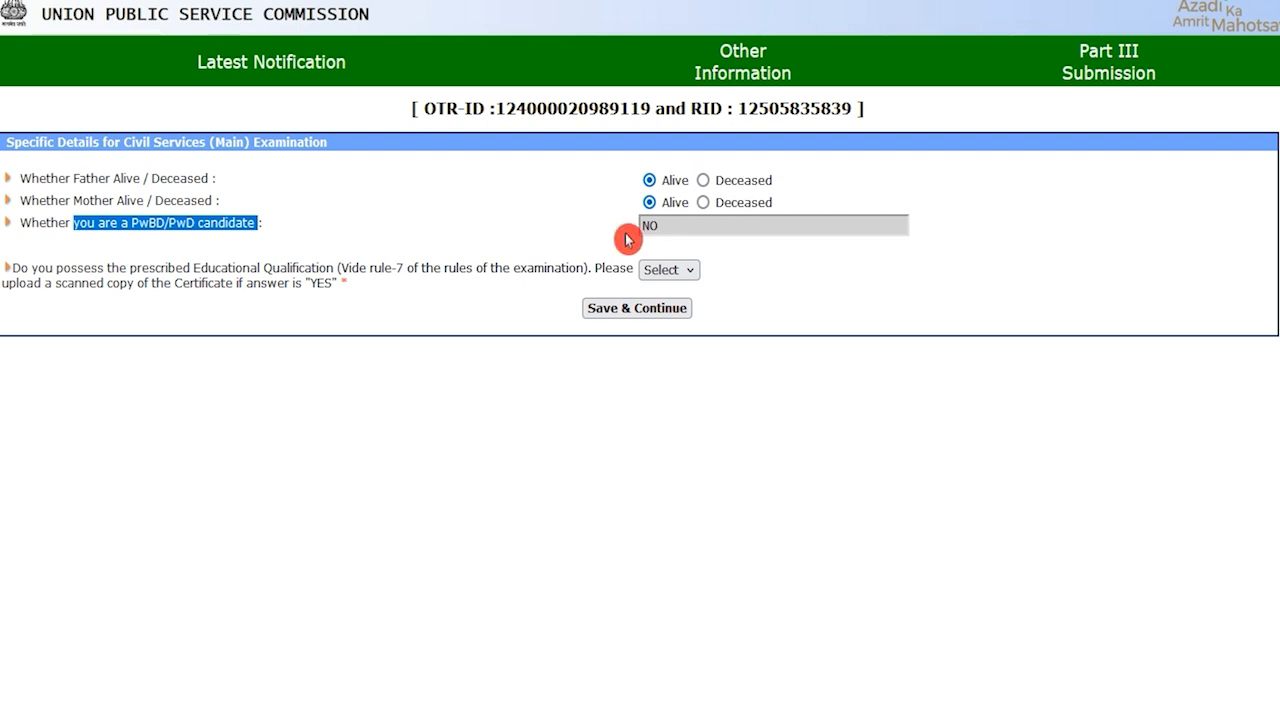
left_click_drag(207, 267, 318, 266)
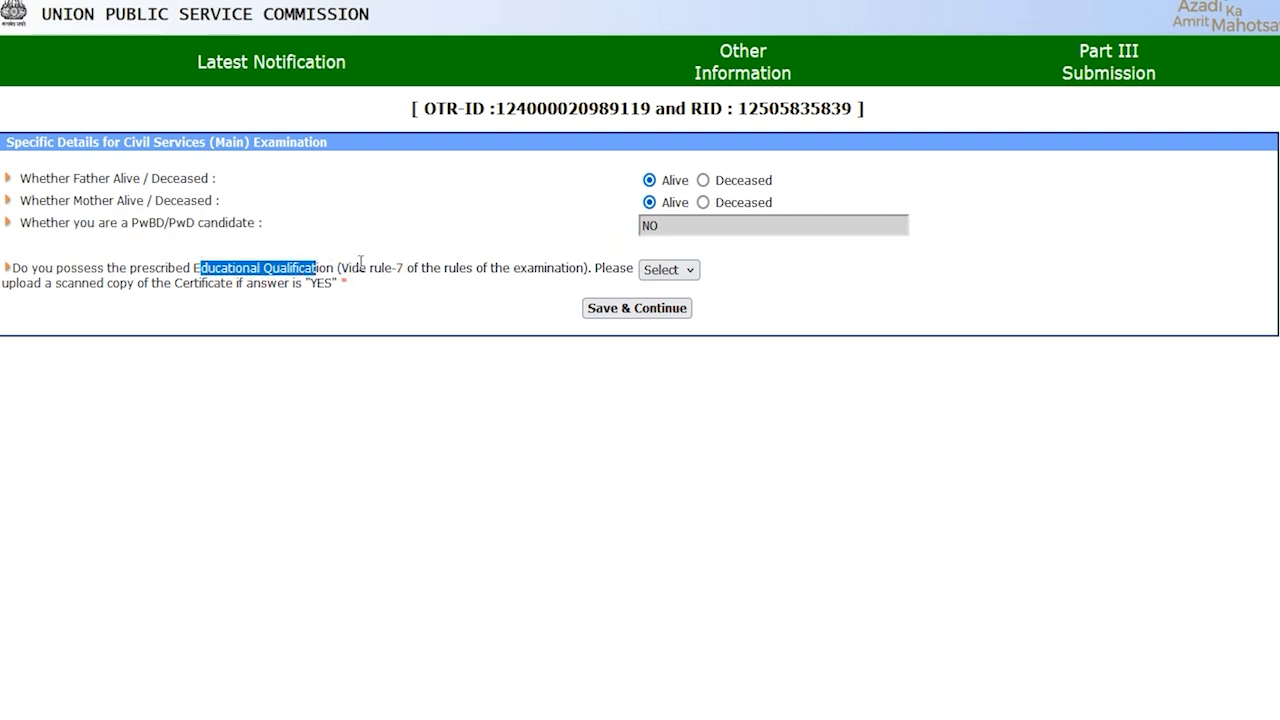
left_click(666, 272)
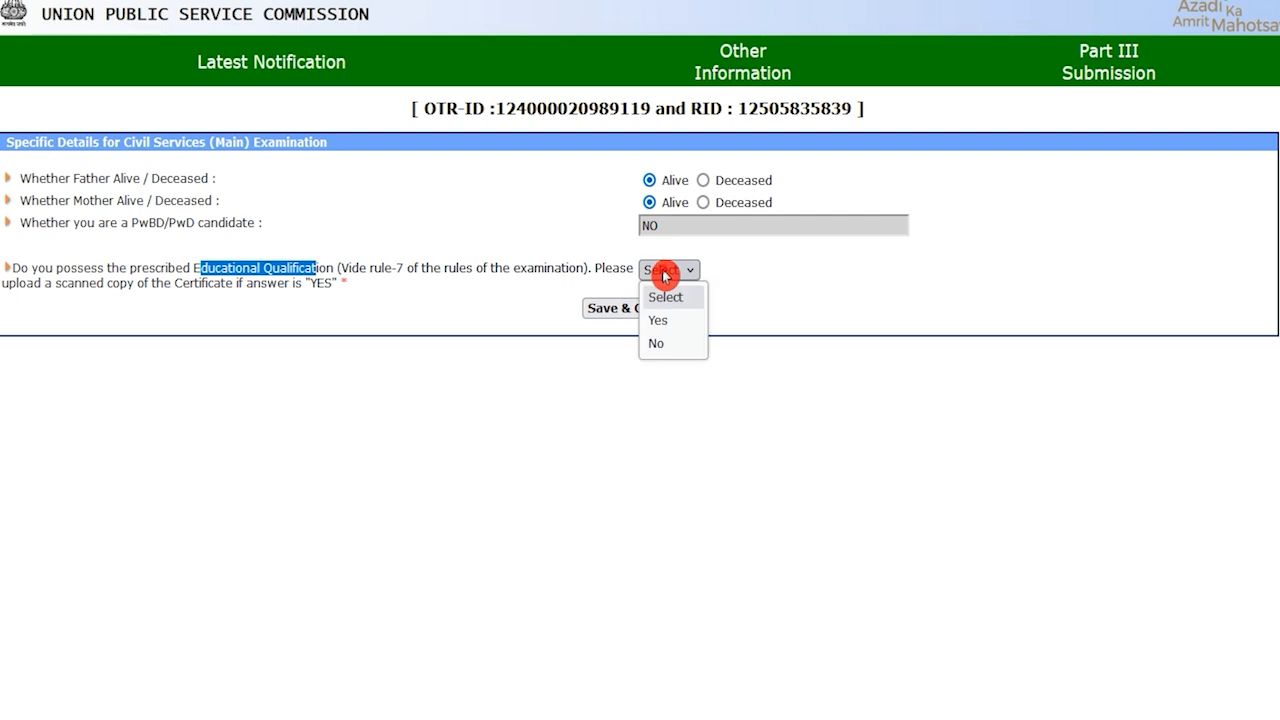
left_click(666, 320)
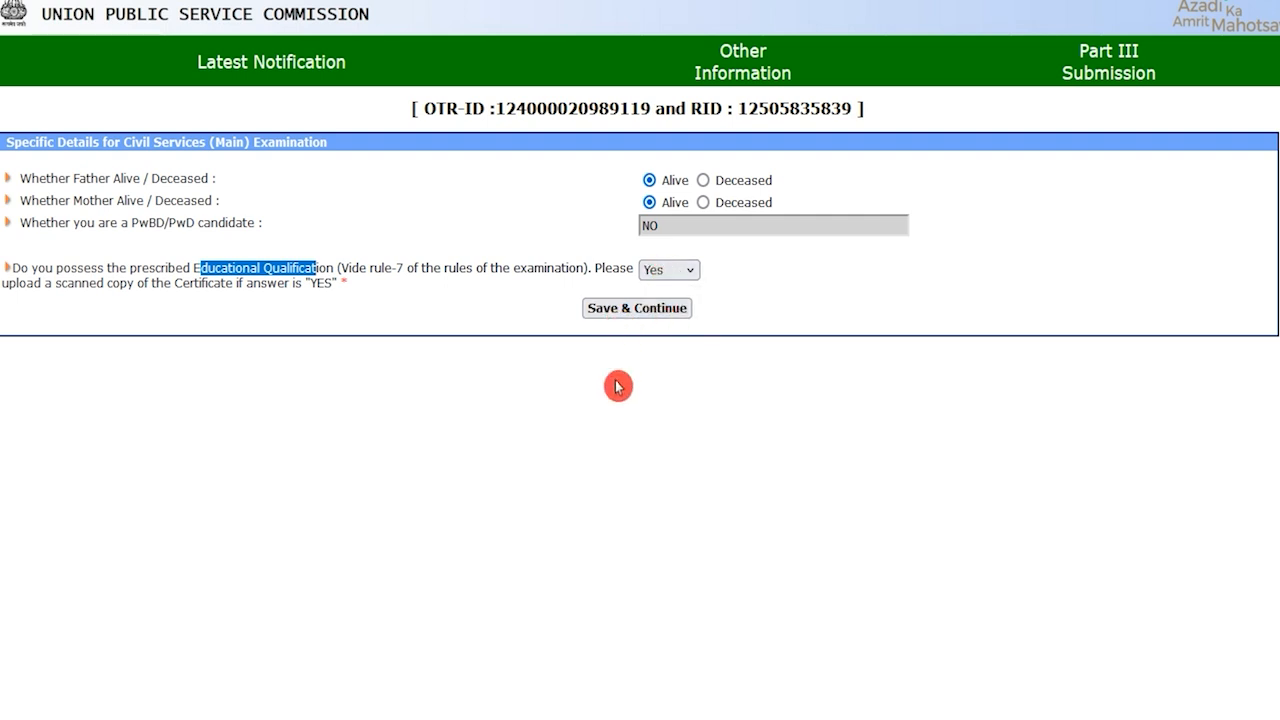
left_click(643, 314)
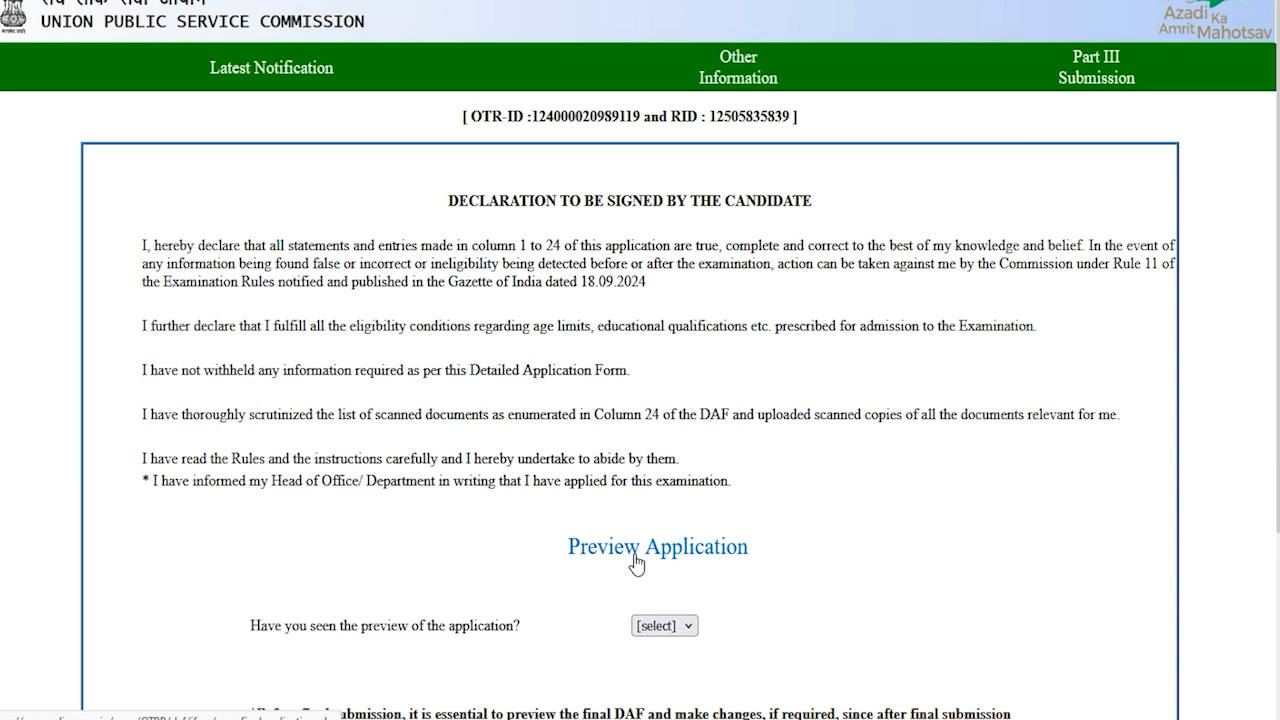
Answer Yes to the preview question and final-submit the IFoSM Part III
left_click(343, 560)
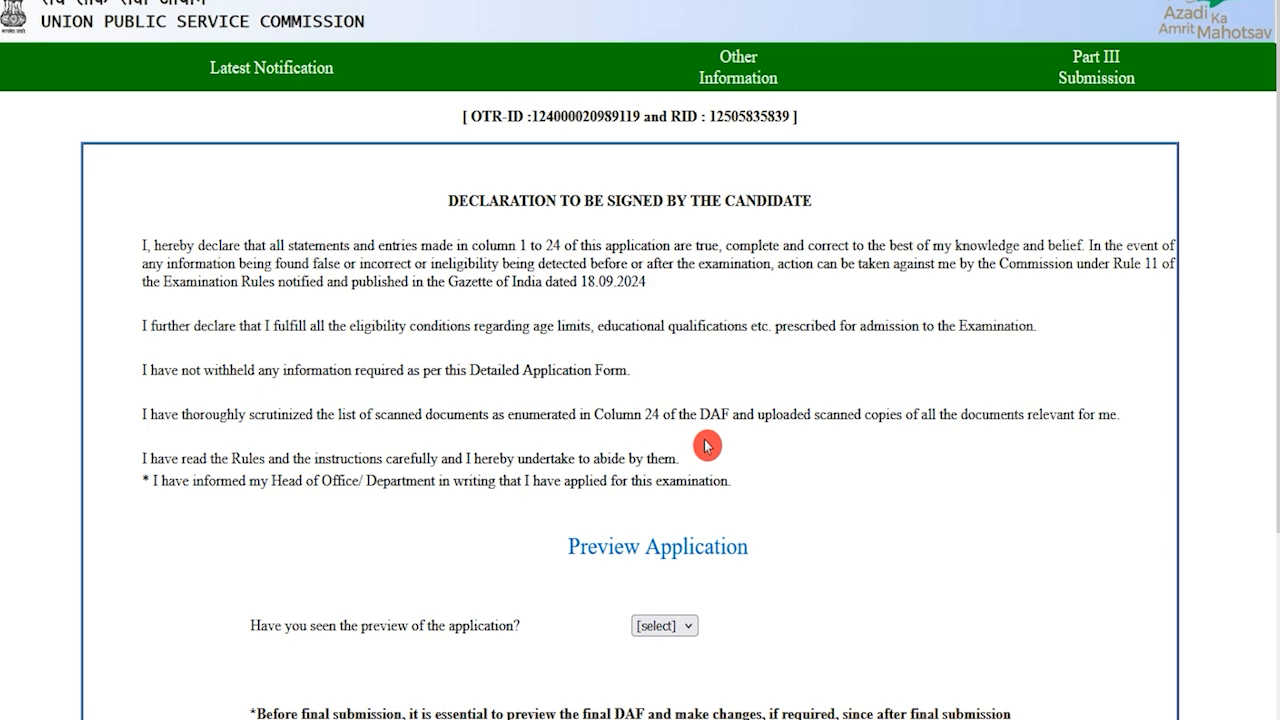
scroll(578, 452, "down", 2)
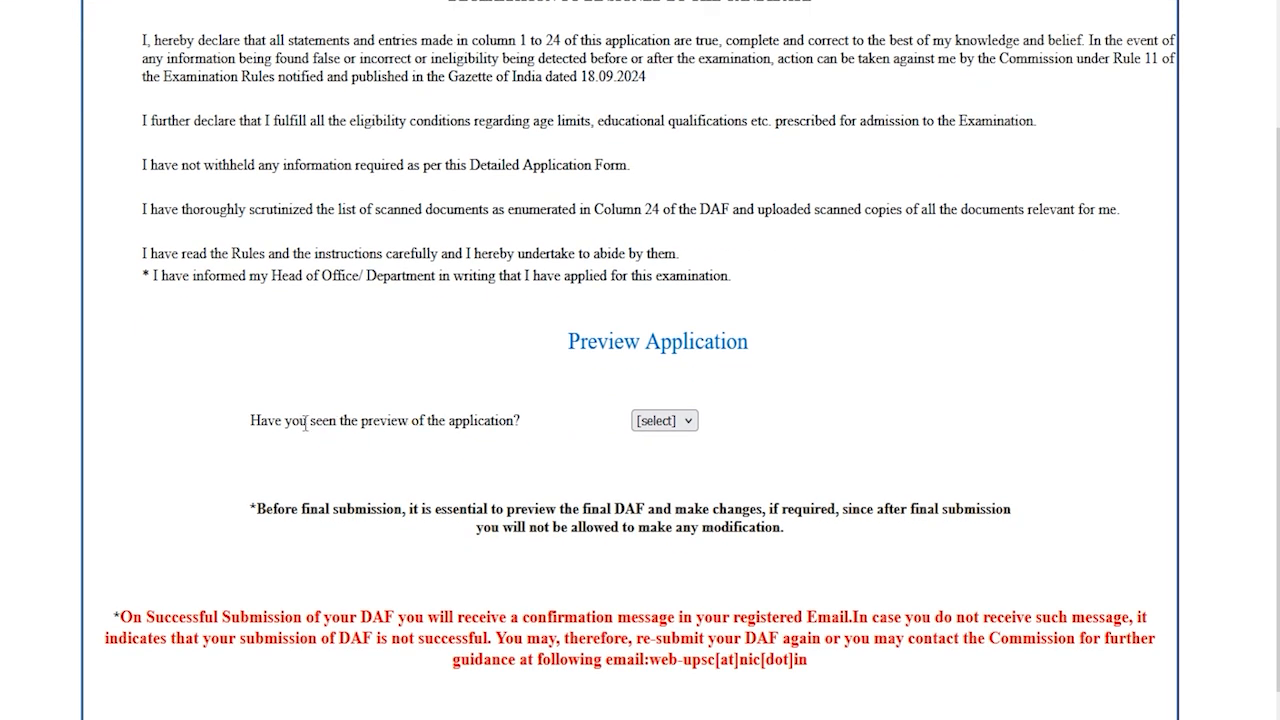
left_click_drag(289, 421, 492, 421)
left_click(655, 420)
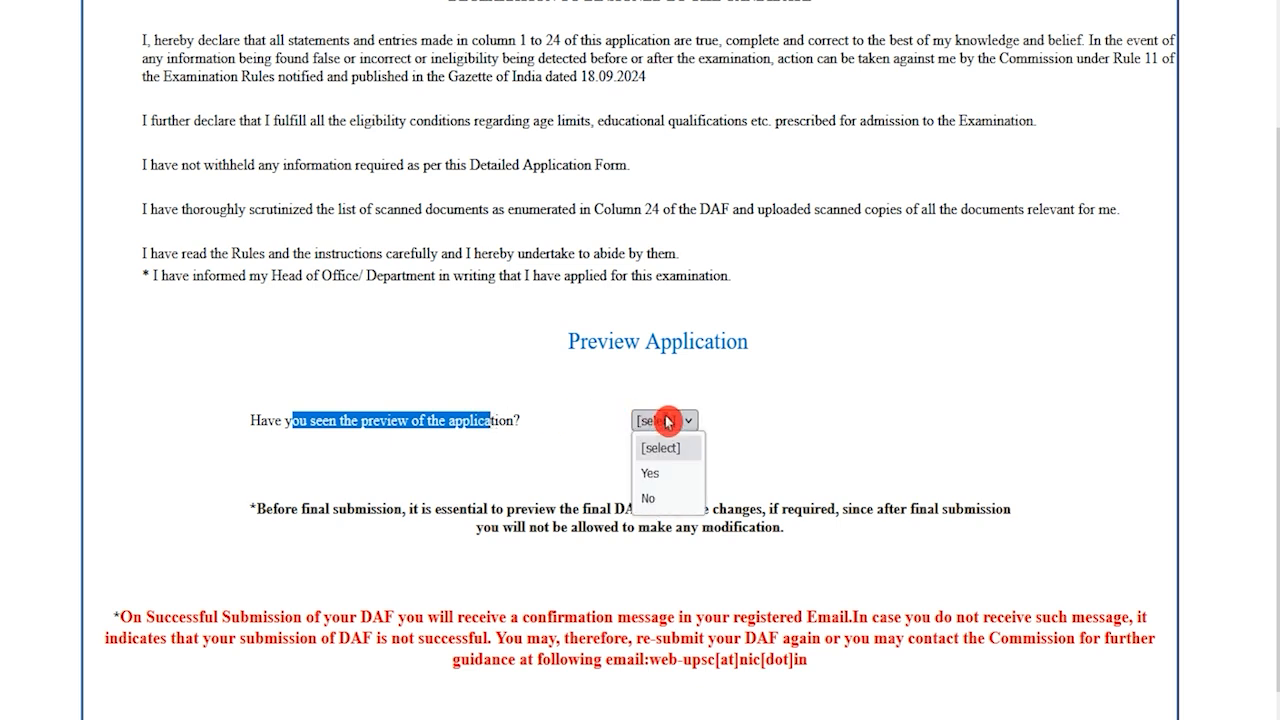
left_click(651, 472)
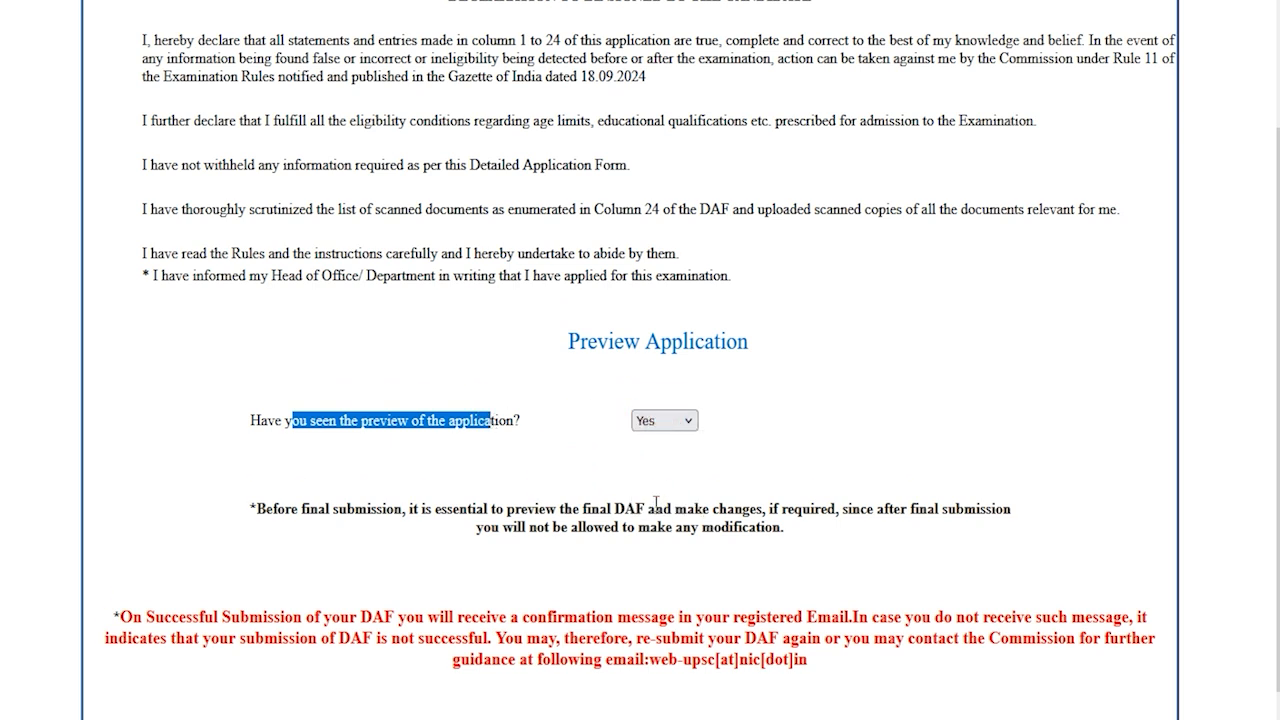
scroll(656, 502, "down", 1)
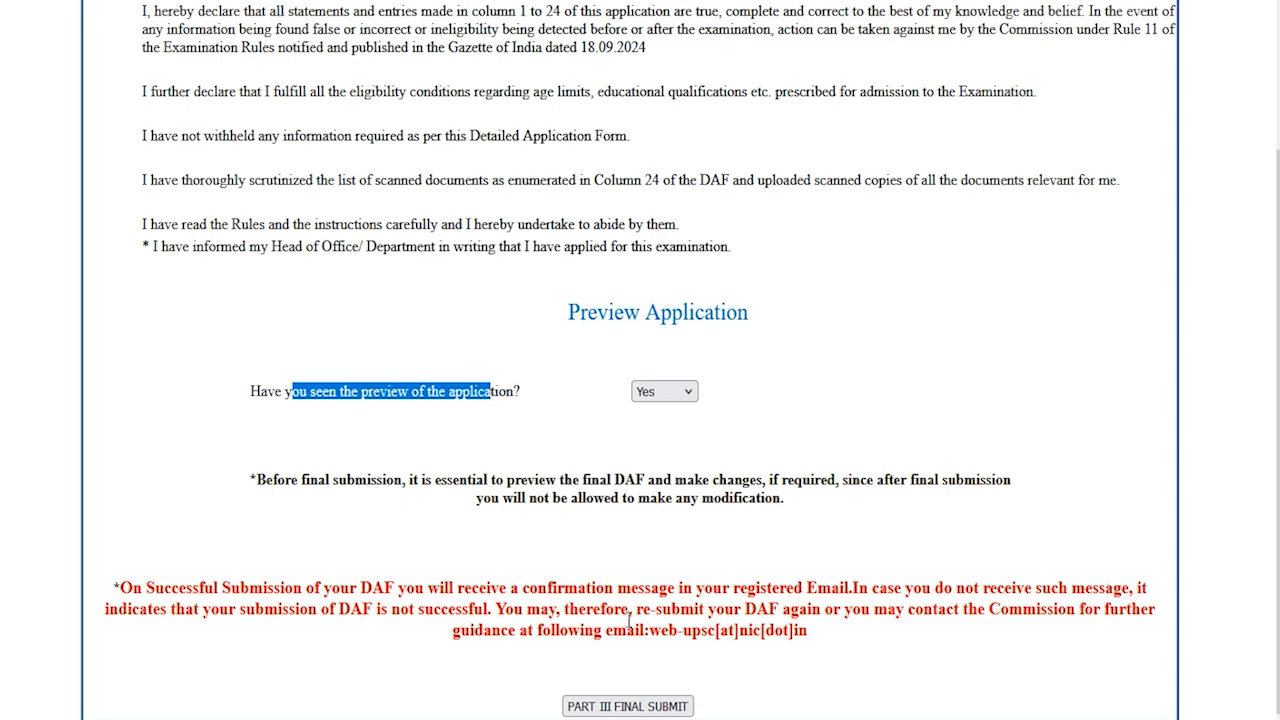
left_click(640, 705)
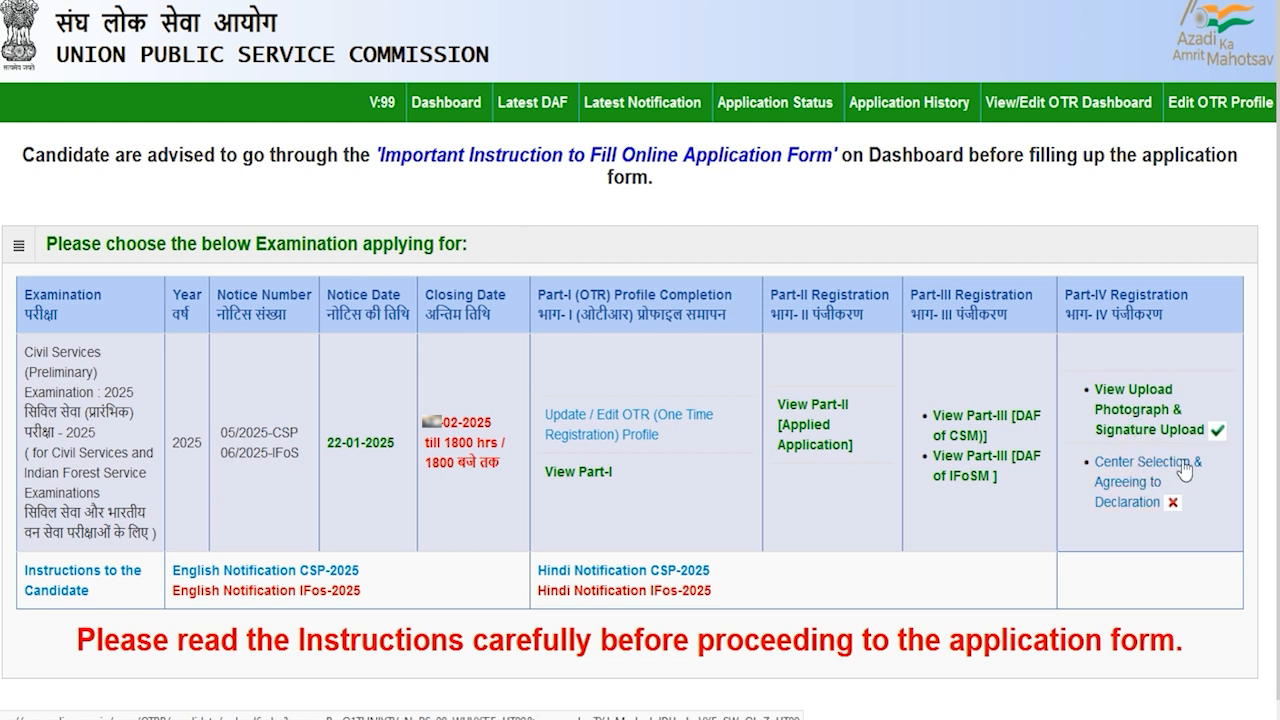
Choose Dehradun as exam centre, accept the declaration and submit the Civil Services 2025 application
left_click(1132, 505)
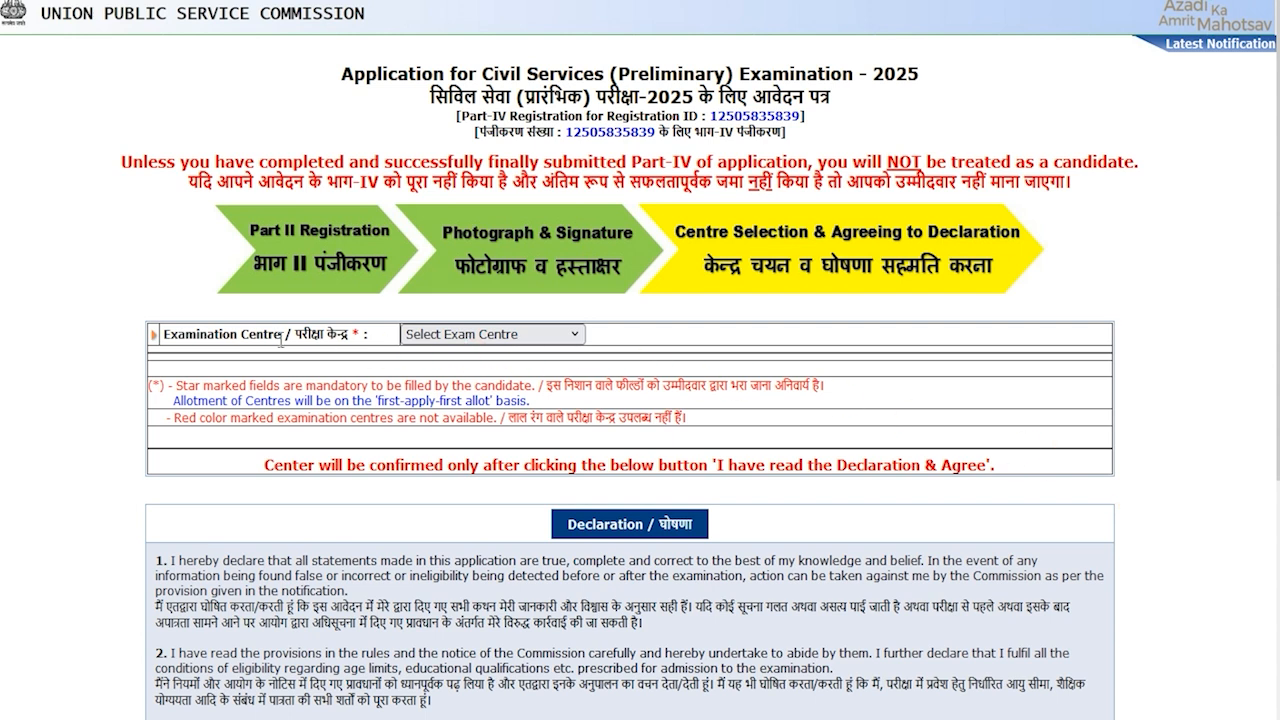
left_click_drag(297, 334, 338, 334)
left_click(440, 334)
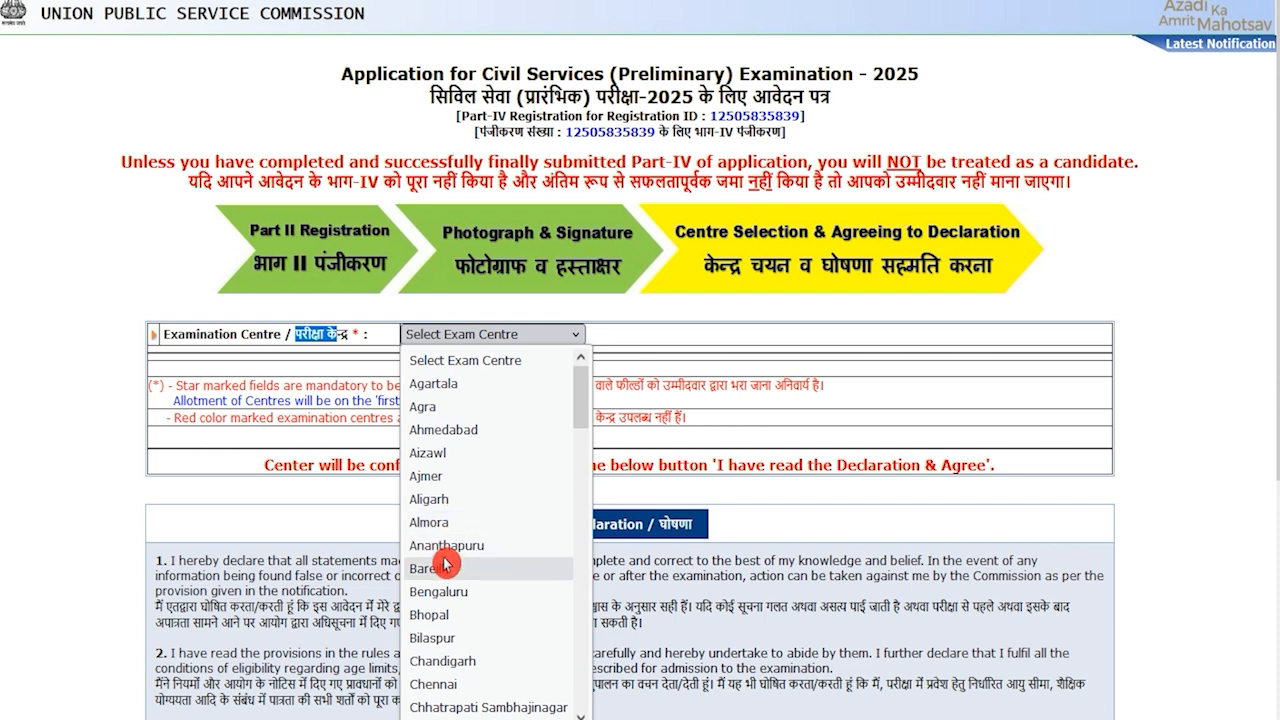
scroll(468, 455, "down", 4)
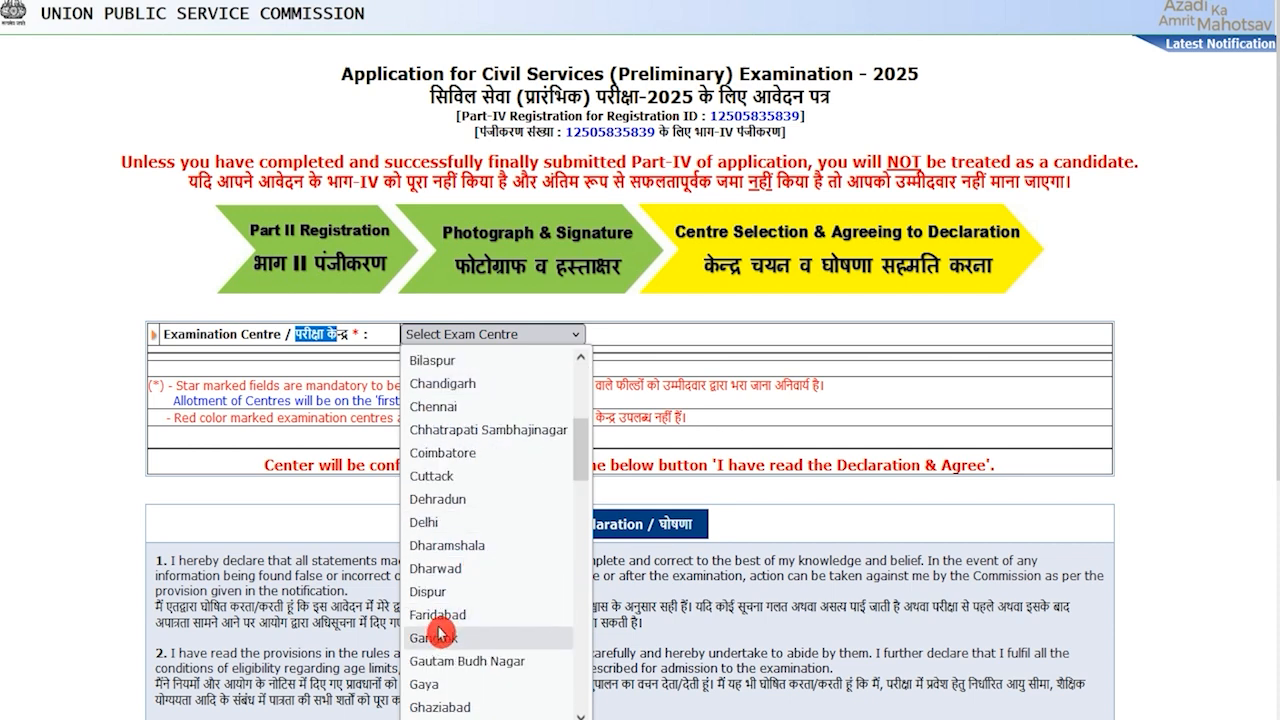
left_click(462, 500)
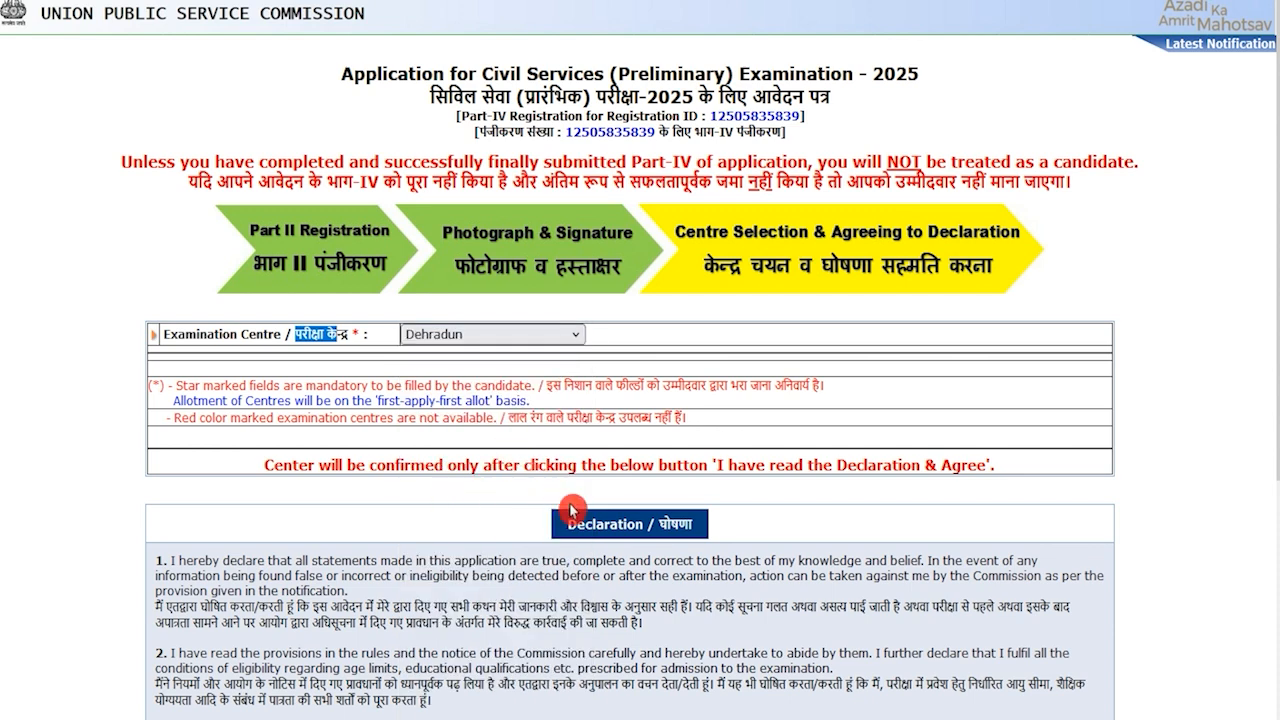
scroll(645, 528, "down", 3)
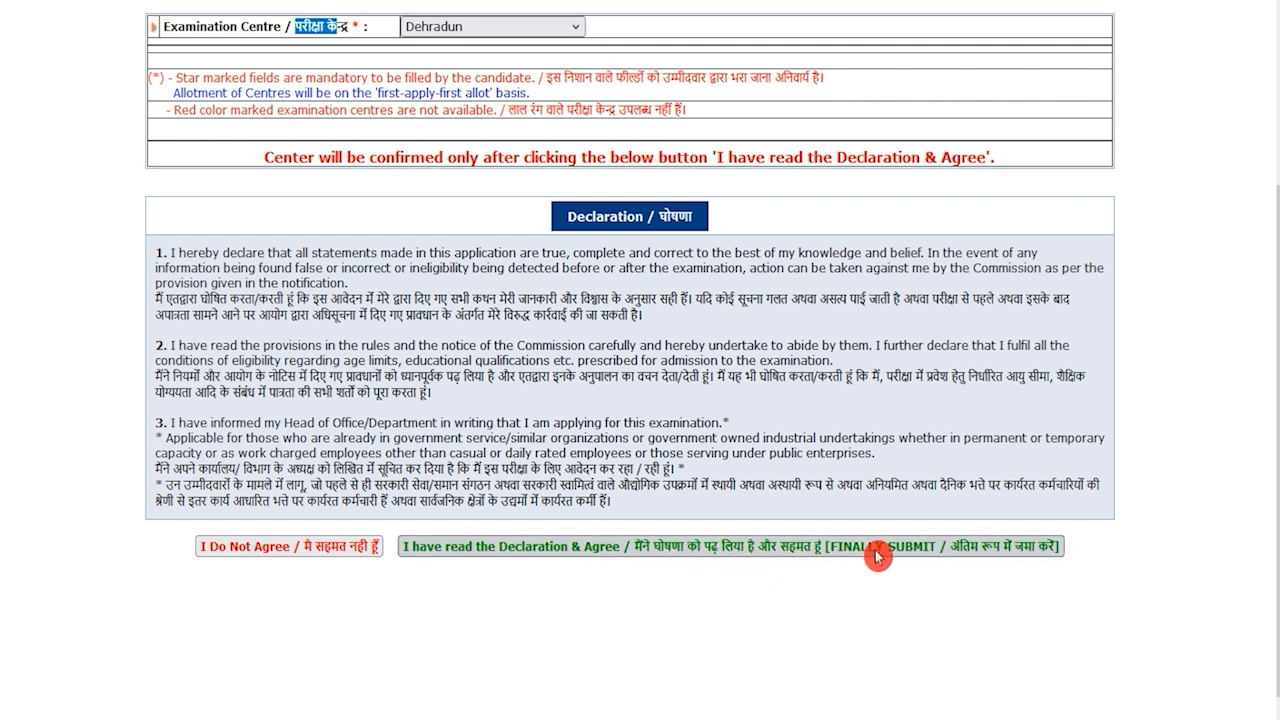
left_click(918, 551)
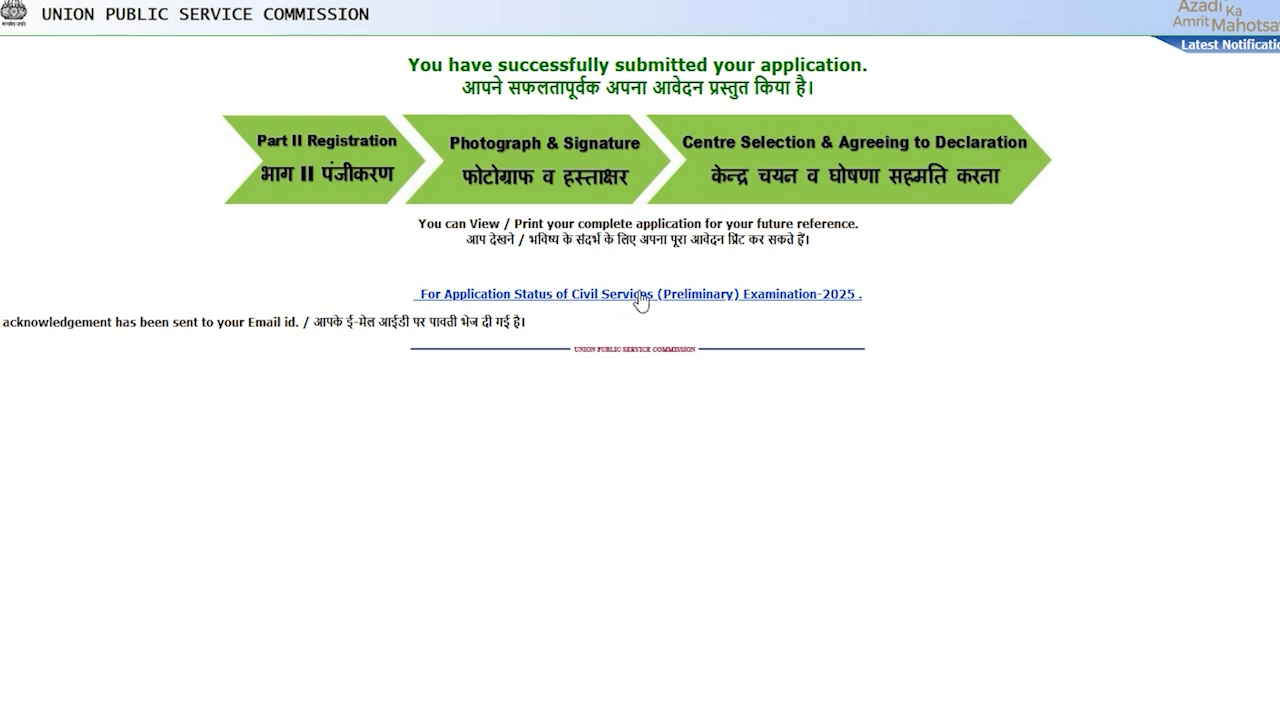
Open the Civil Services 2025 Application Status and review the listed exam names
left_click(785, 295)
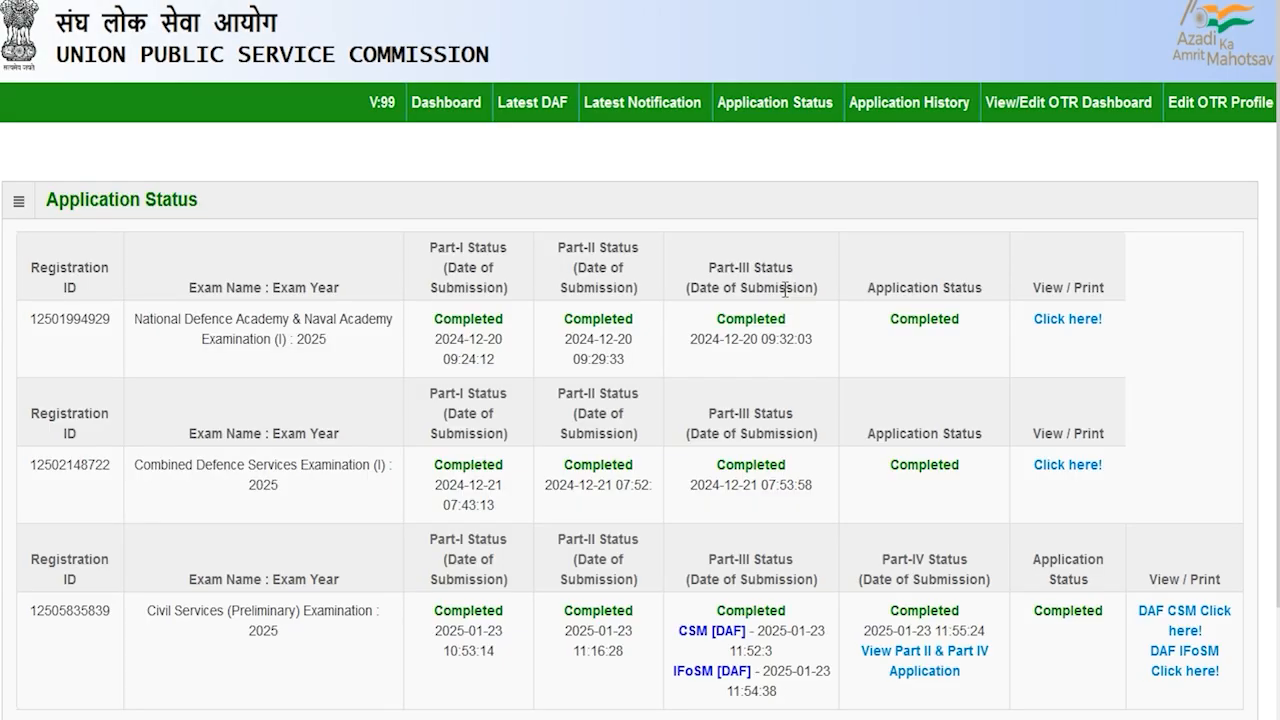
scroll(645, 410, "down", 2)
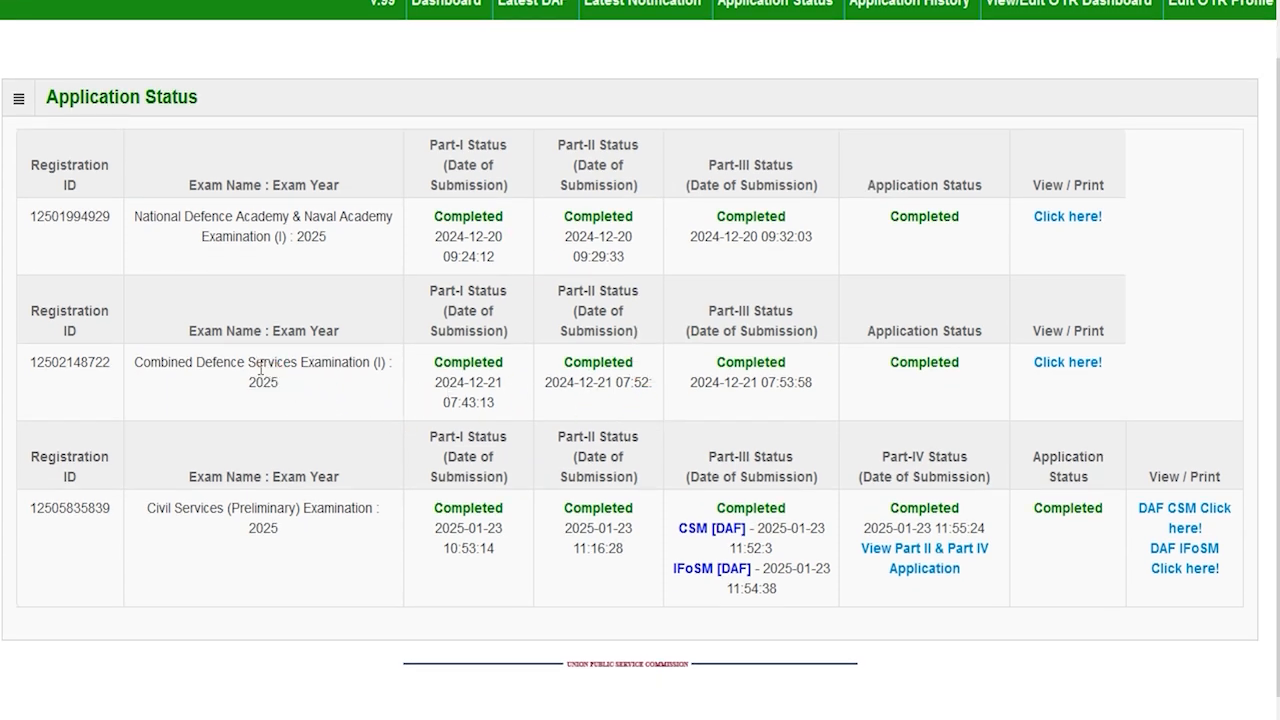
left_click_drag(210, 513, 286, 513)
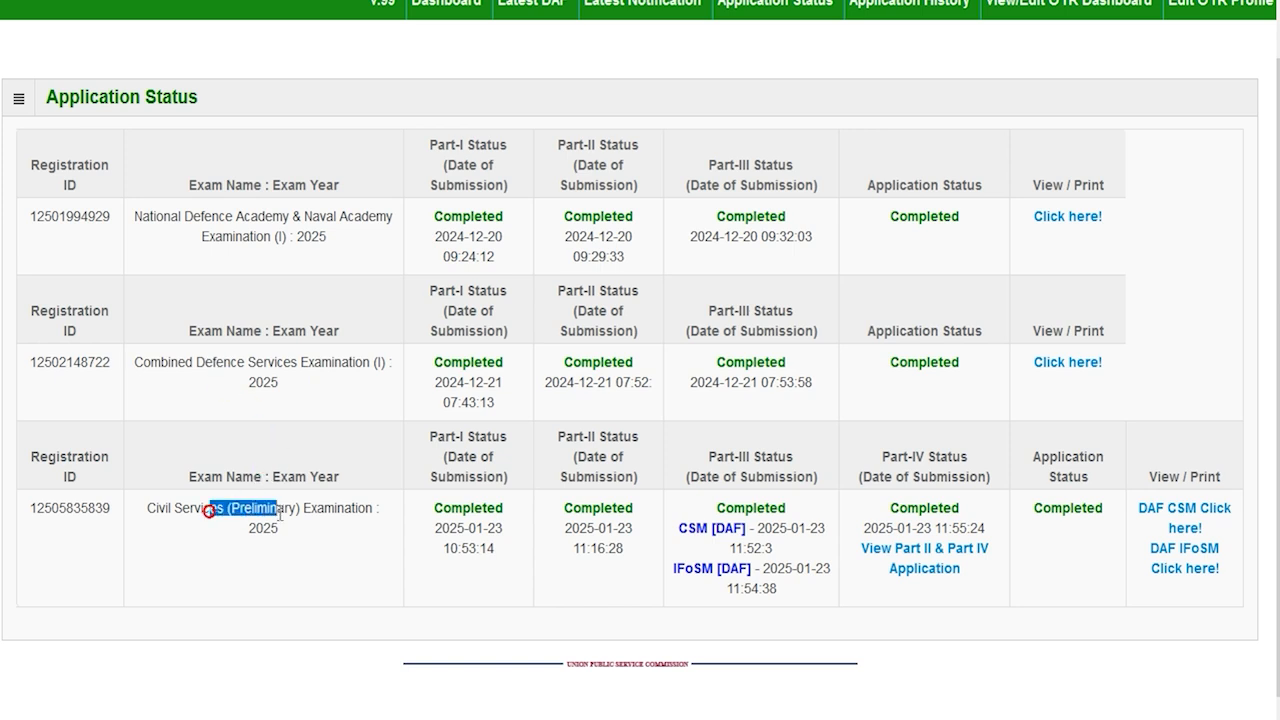
left_click_drag(266, 367, 349, 366)
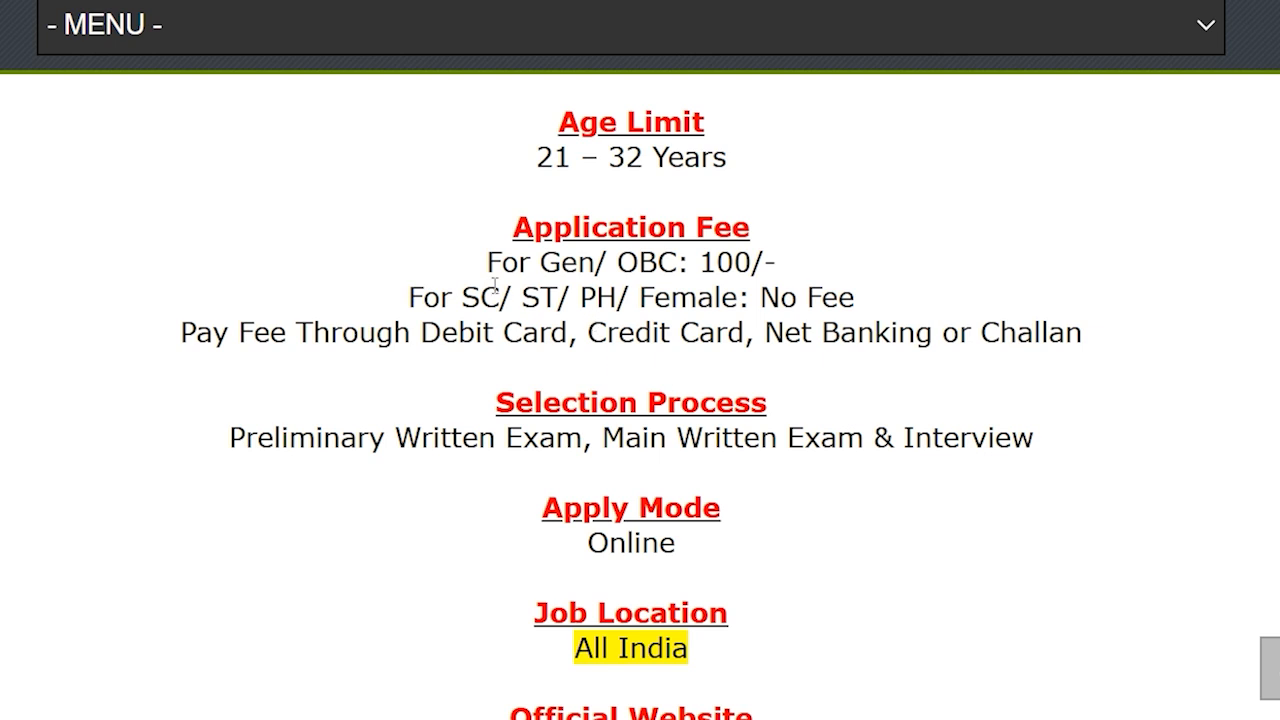
Highlight the fees: 100/- for Gen/OBC, none for SC/ST/PH/Female, plus payment methods
left_click_drag(462, 297, 853, 298)
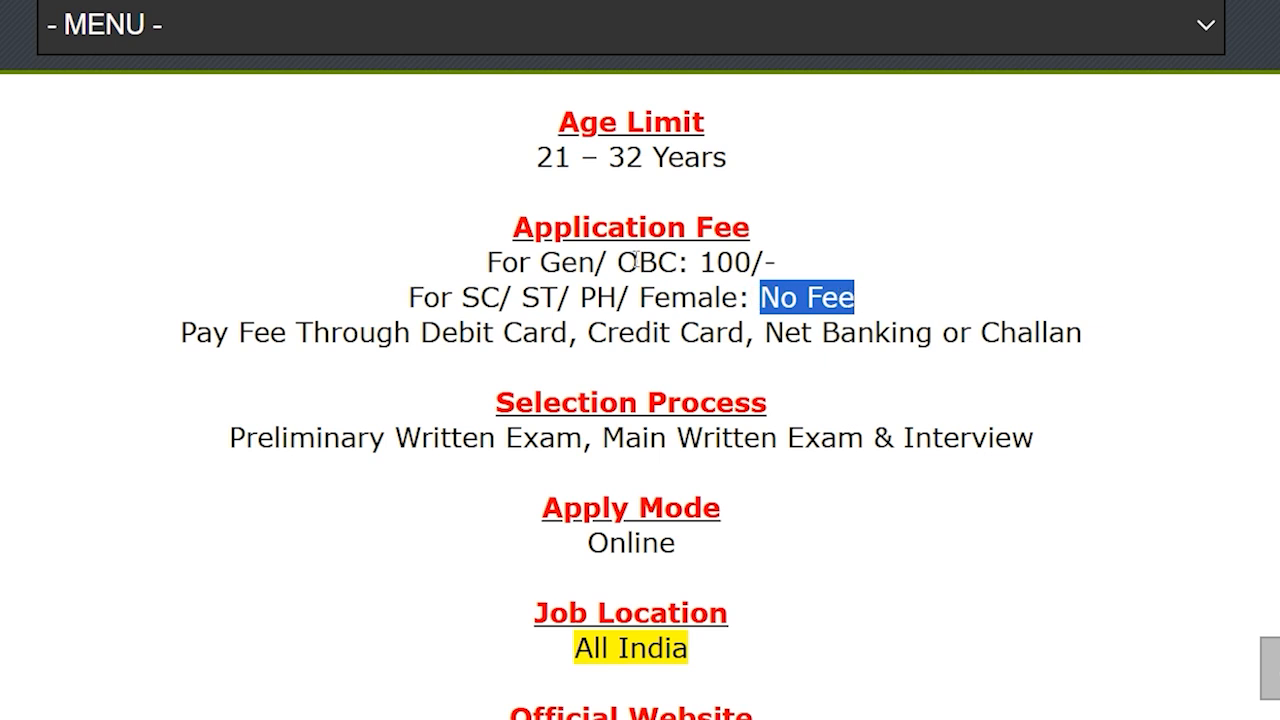
left_click_drag(538, 262, 777, 262)
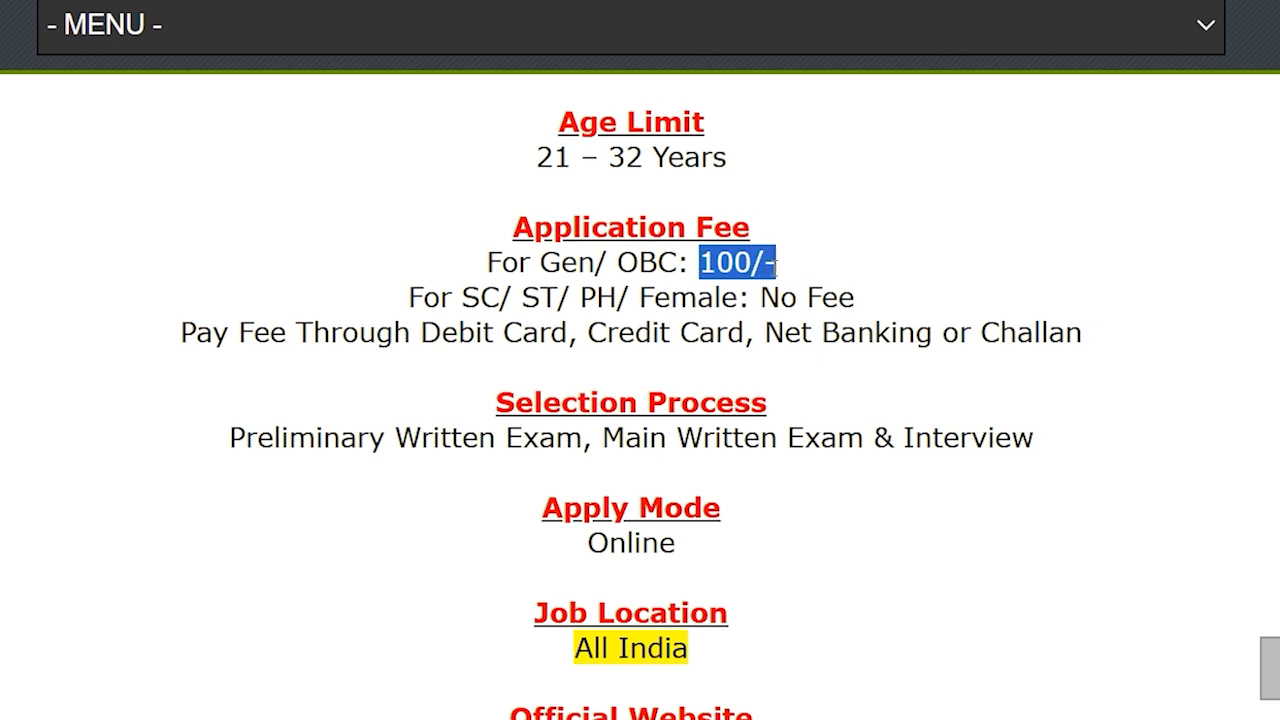
left_click_drag(440, 332, 1025, 340)
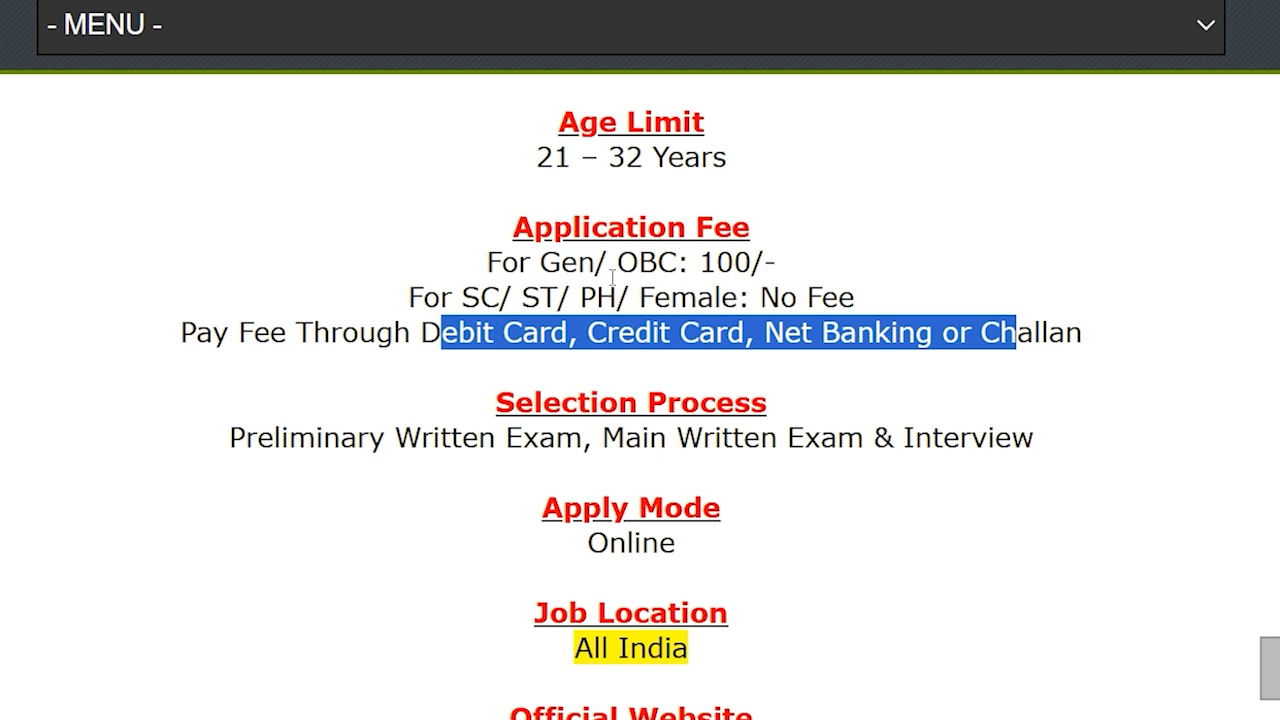
left_click_drag(560, 262, 676, 262)
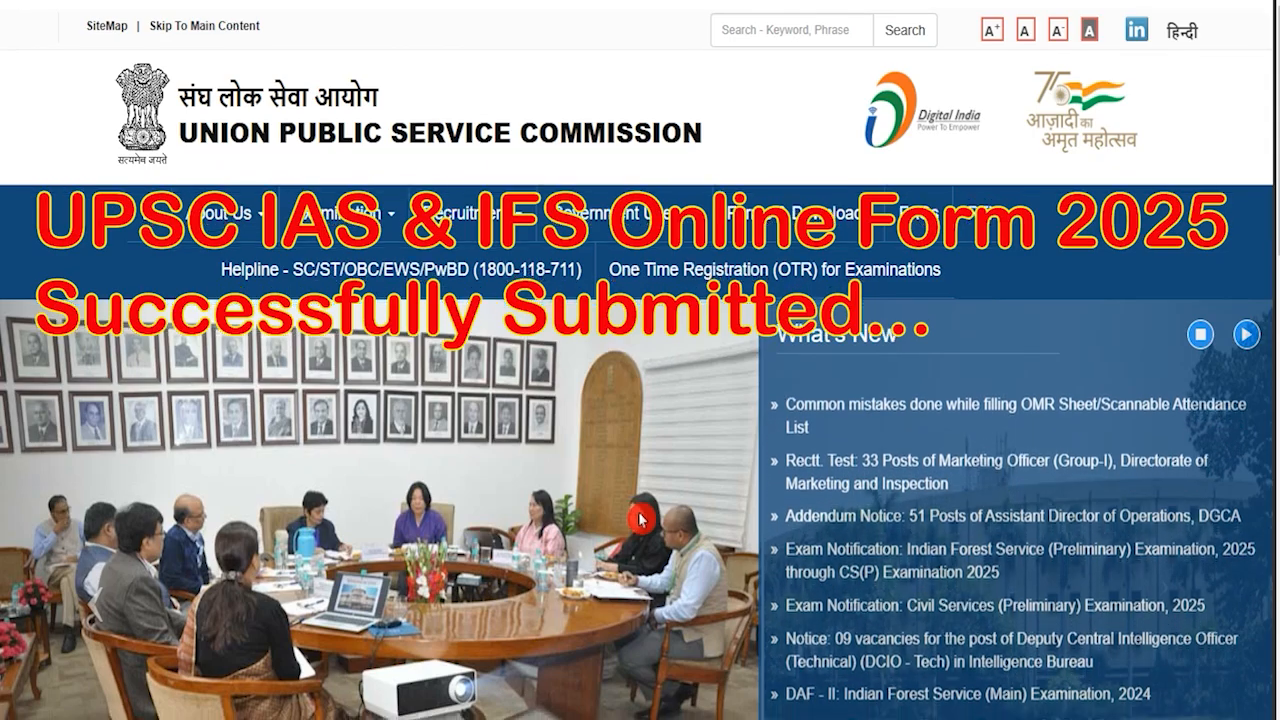
scroll(700, 410, "down", 5)
scroll(700, 410, "up", 5)
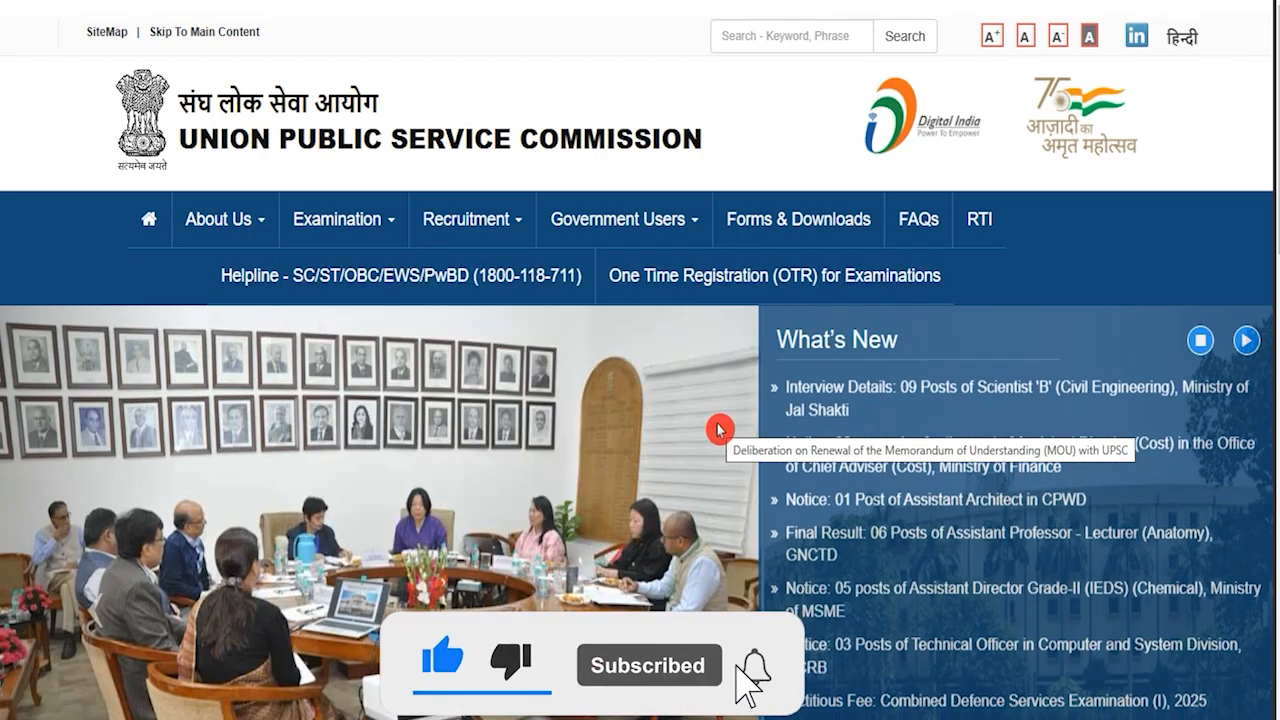
scroll(718, 430, "down", 3)
scroll(718, 430, "up", 3)
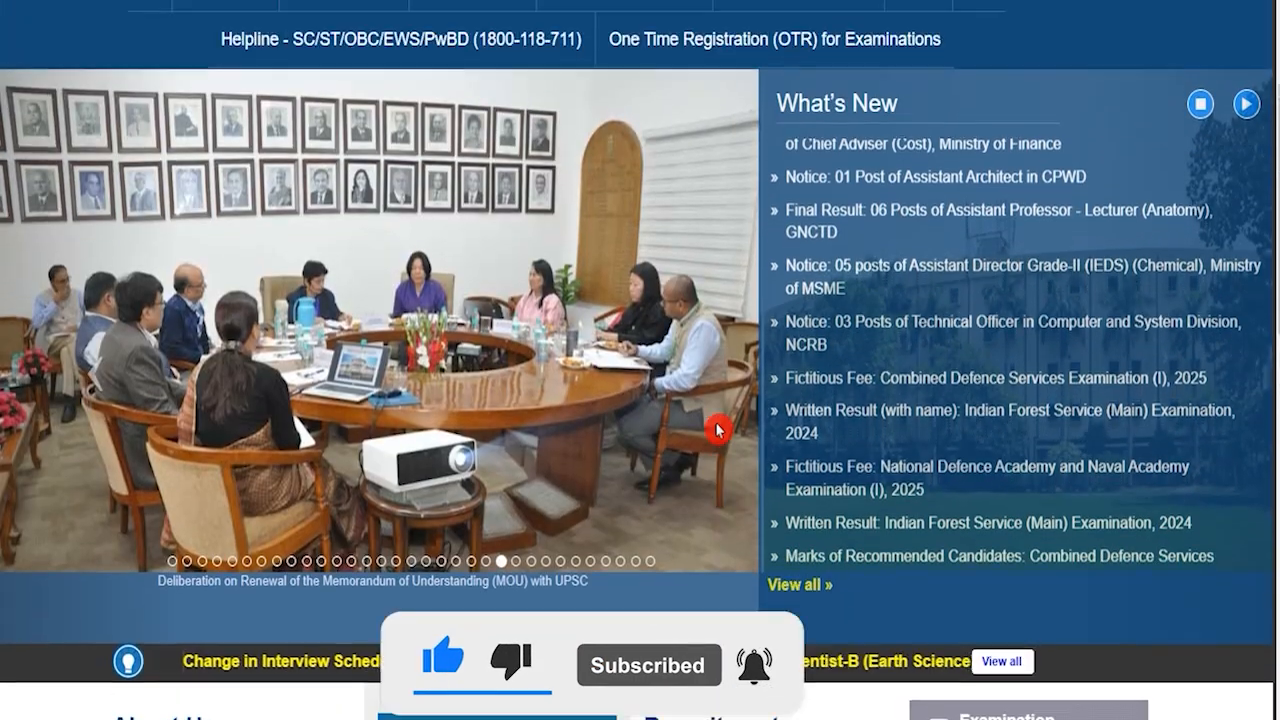